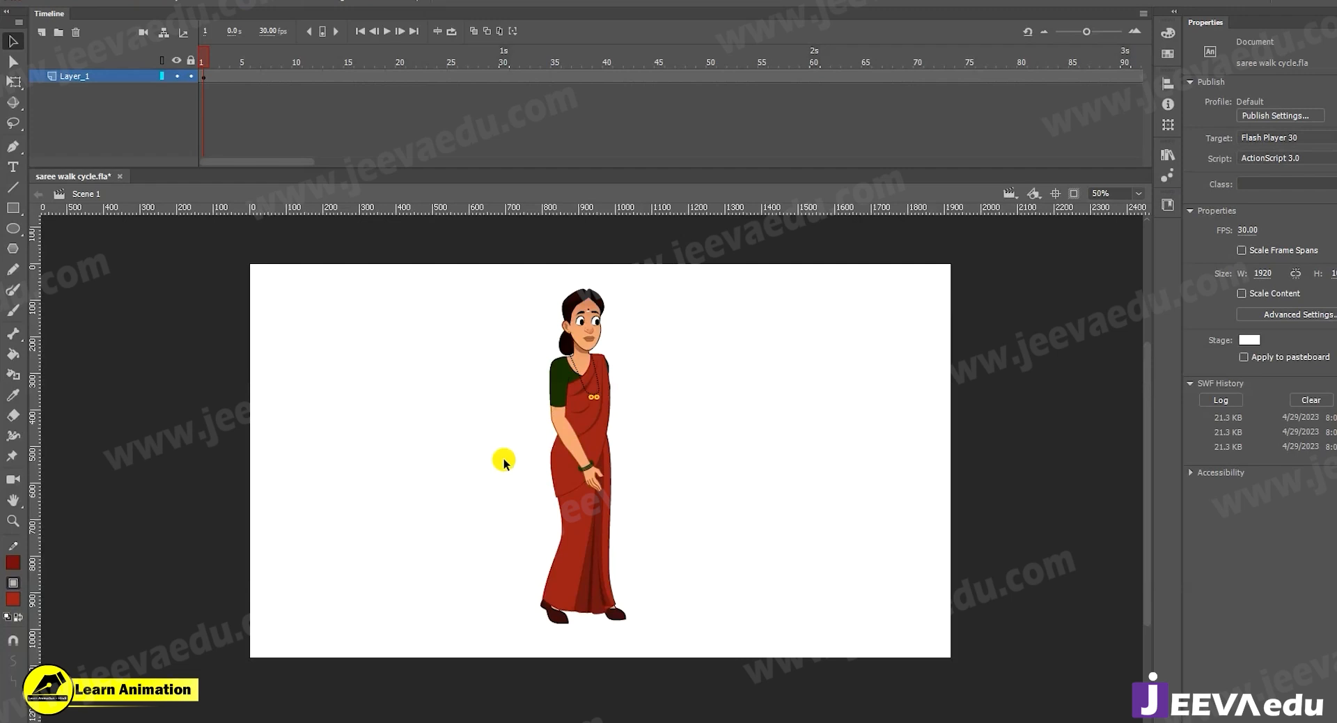
# Open the character symbol and its nested saree skirt symbol for editing, and select the skirt artwork to inspect it
pyautogui.doubleClick(578, 531)
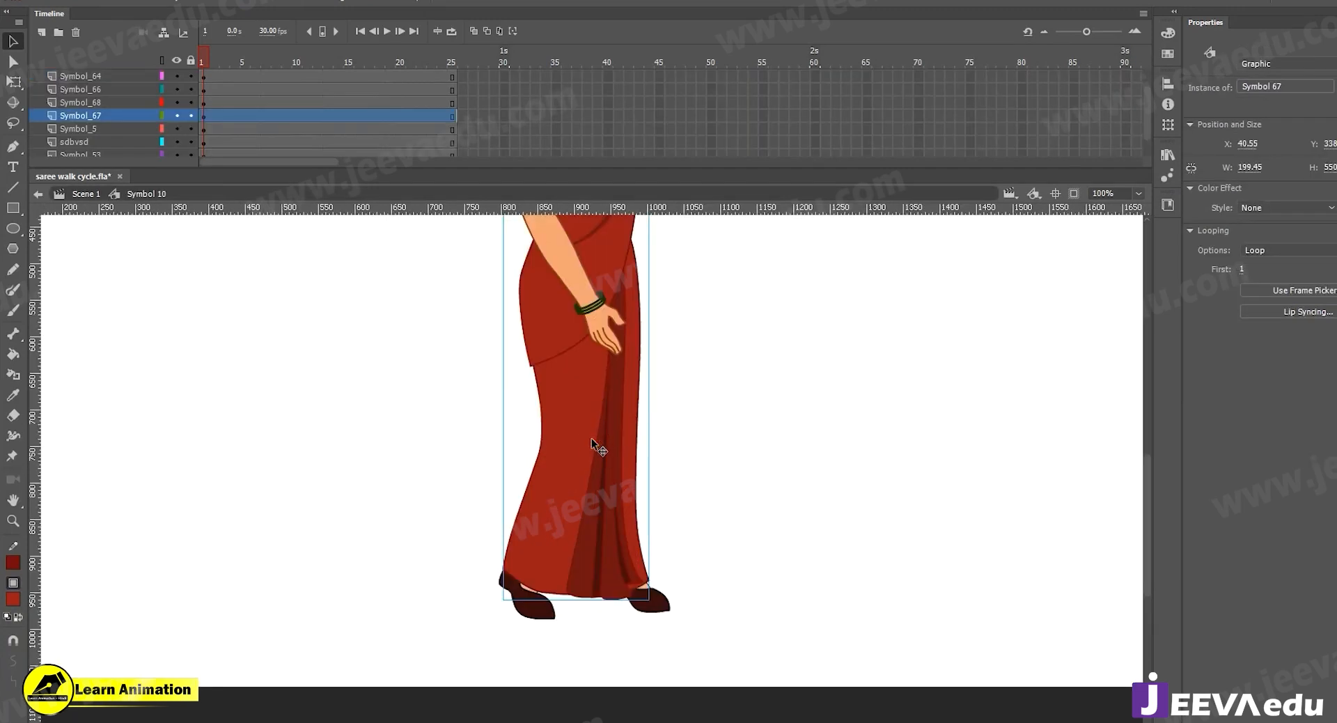
pyautogui.doubleClick(591, 437)
pyautogui.click(555, 493)
pyautogui.press('z')
pyautogui.keyDown('alt'); pyautogui.click(632, 498); pyautogui.keyUp('alt')
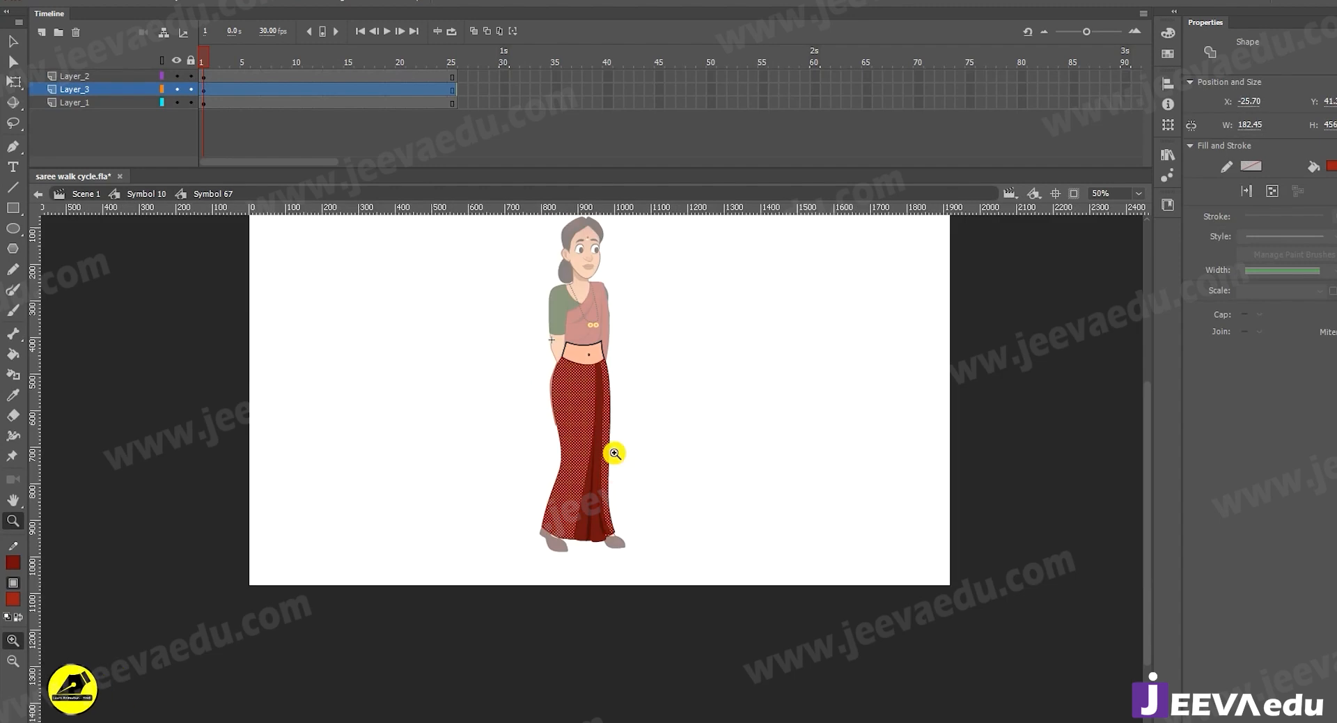
pyautogui.moveTo(533, 321); pyautogui.dragTo(666, 570)
pyautogui.click(569, 442)
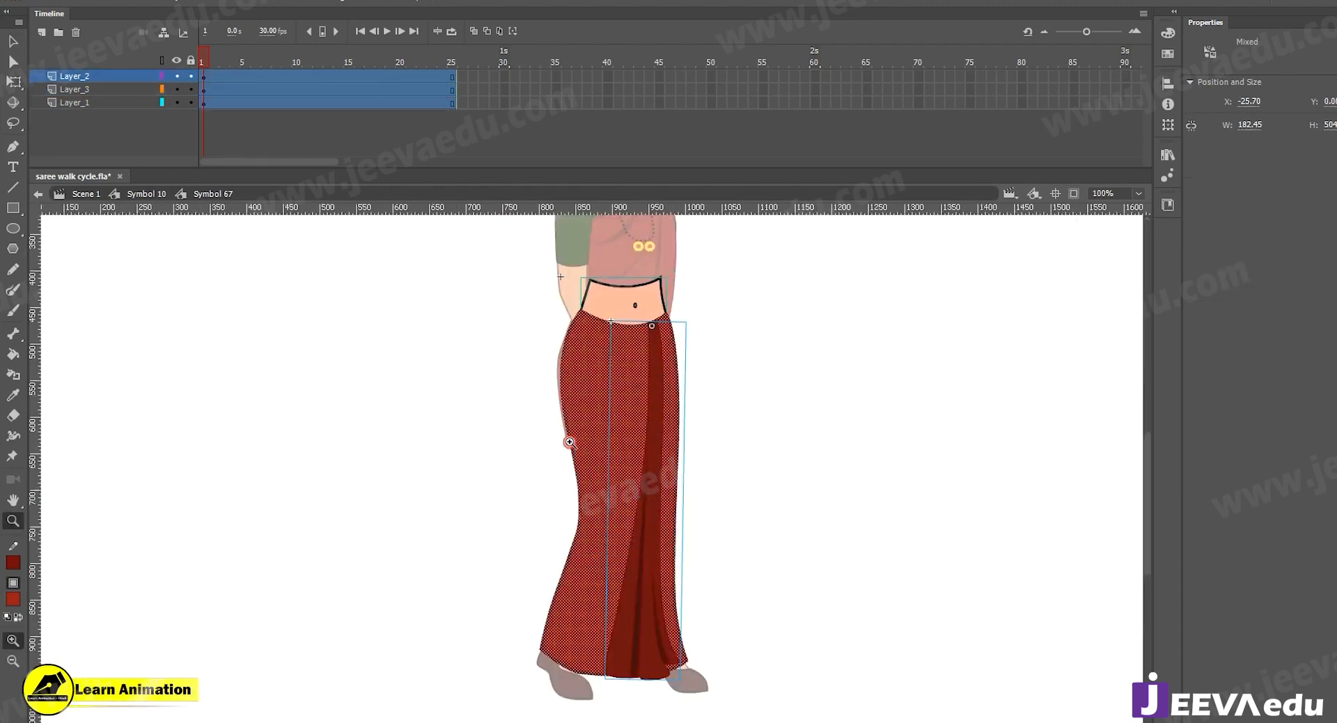
pyautogui.press('v')
pyautogui.click(653, 543)
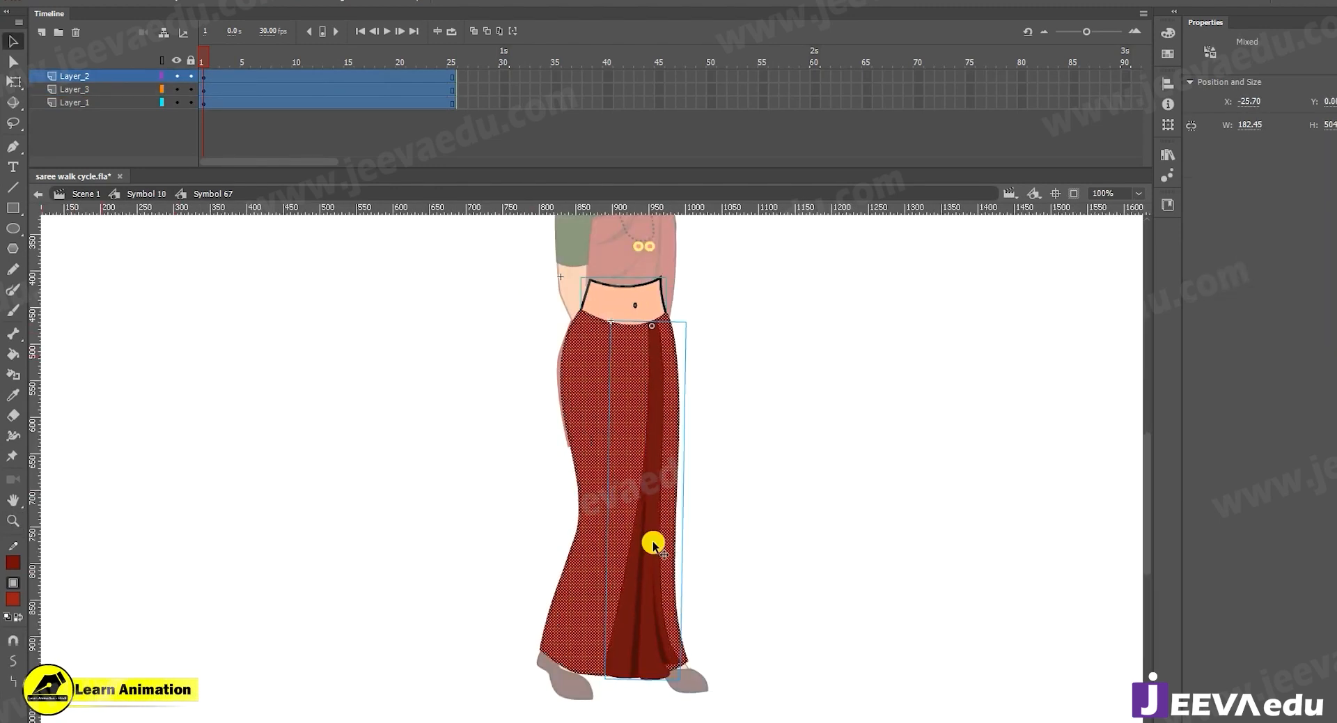
pyautogui.click(777, 527)
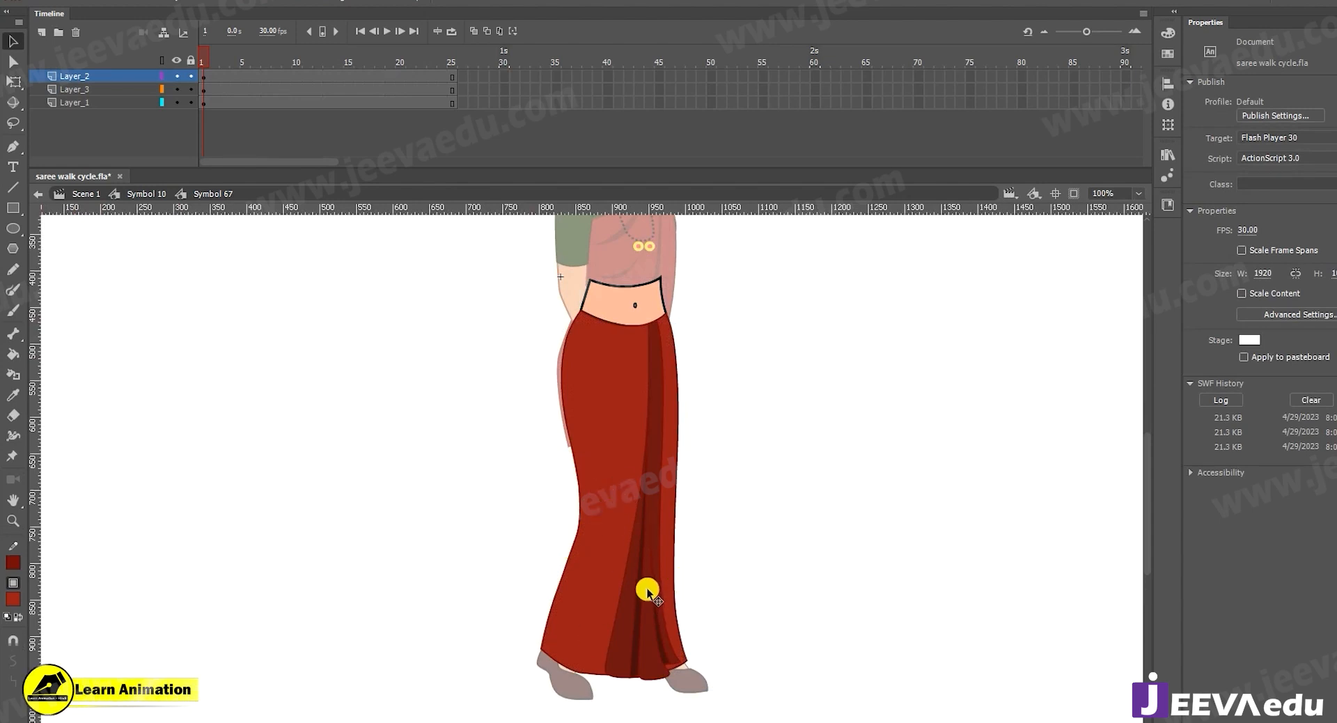
# Hide Layer_3 and Layer_1 and select the dark pleat symbol on Layer_2
pyautogui.click(178, 75)
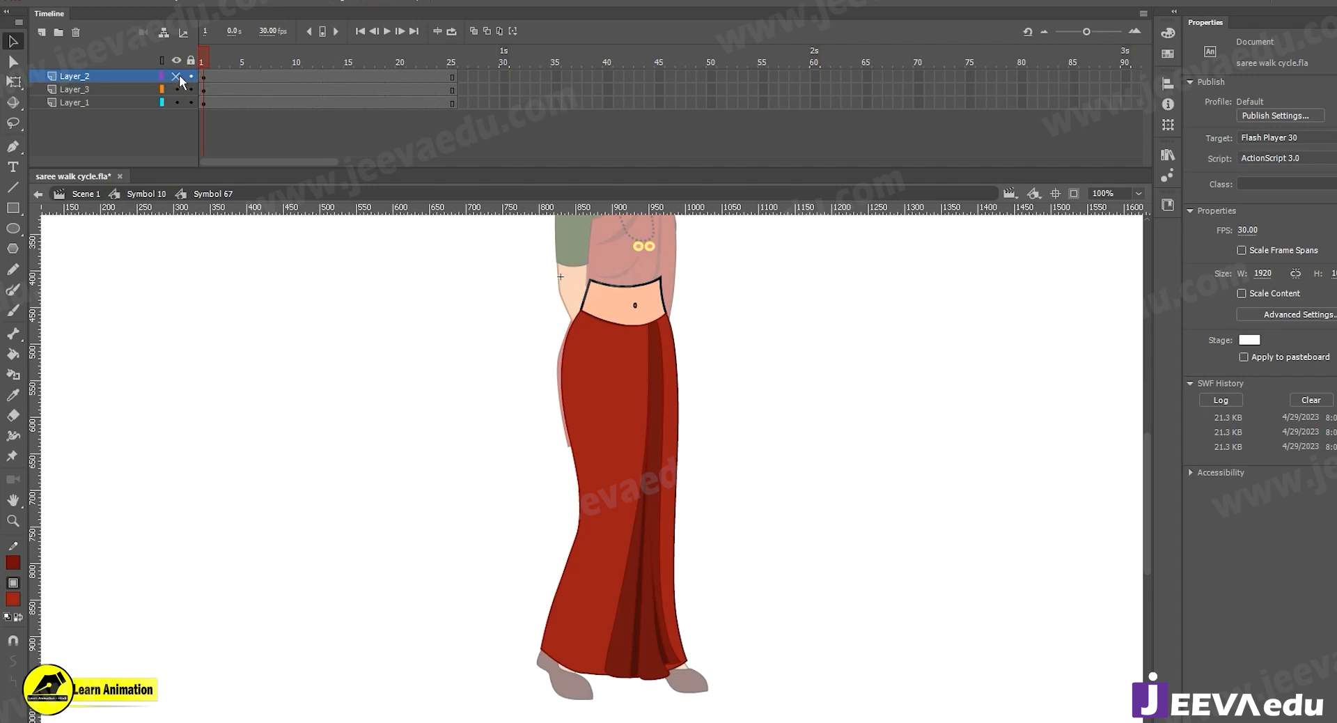
pyautogui.click(179, 77)
pyautogui.click(176, 89)
pyautogui.click(176, 103)
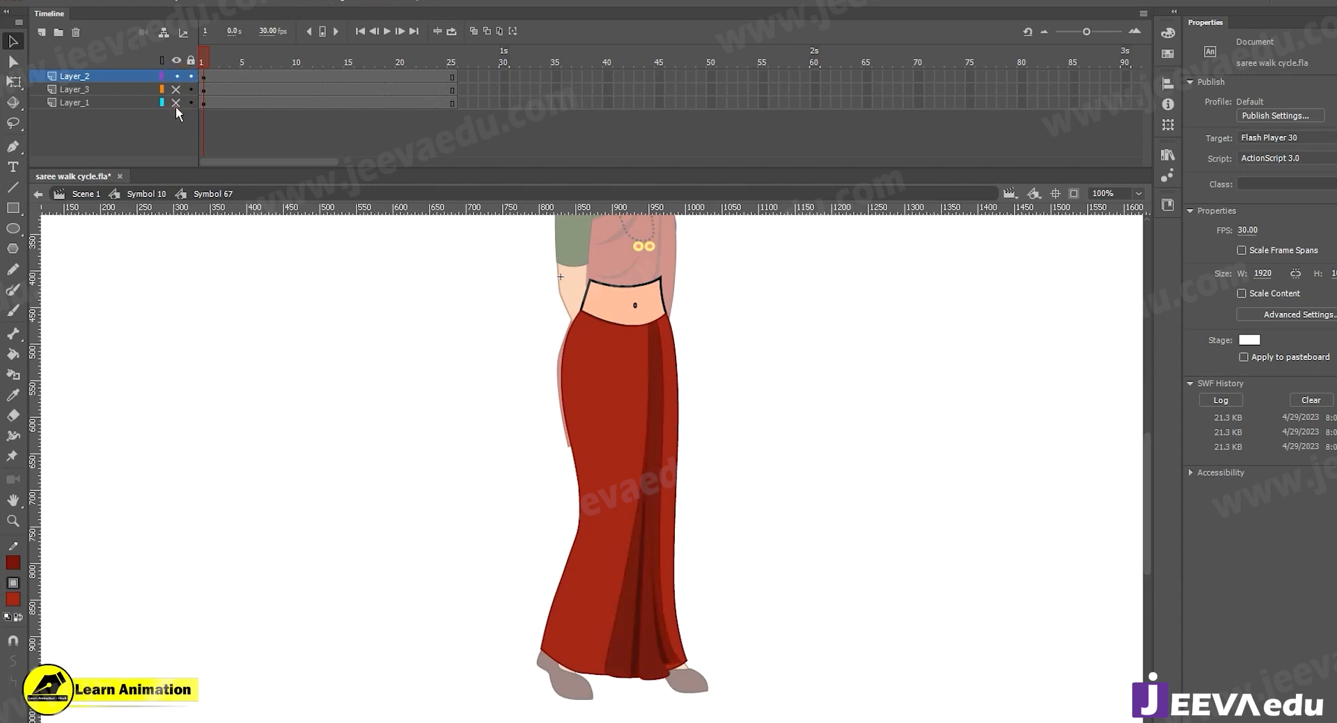
pyautogui.press('z')
pyautogui.press('v')
pyautogui.moveTo(574, 305); pyautogui.dragTo(757, 717)
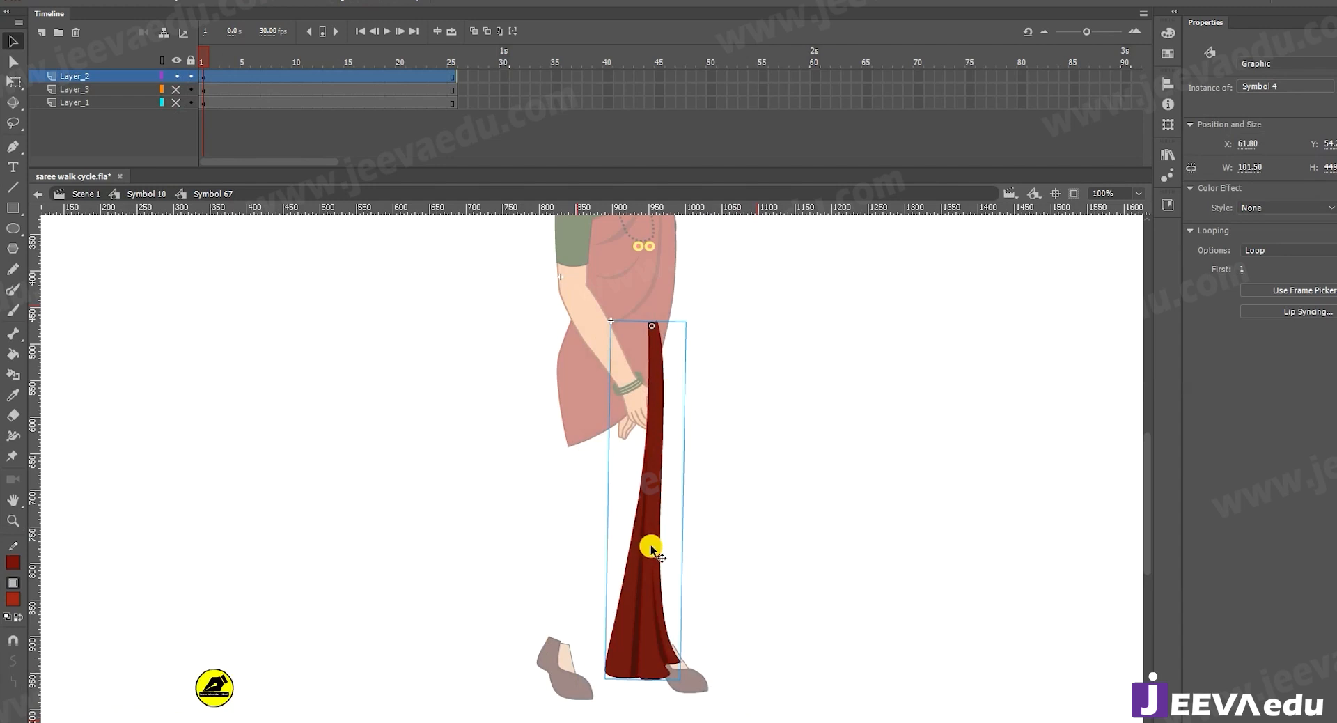
# Try transforming a duplicate of the dark pleat symbol beside the original, and delete the duplicate
pyautogui.moveTo(658, 512); pyautogui.dragTo(689, 512)
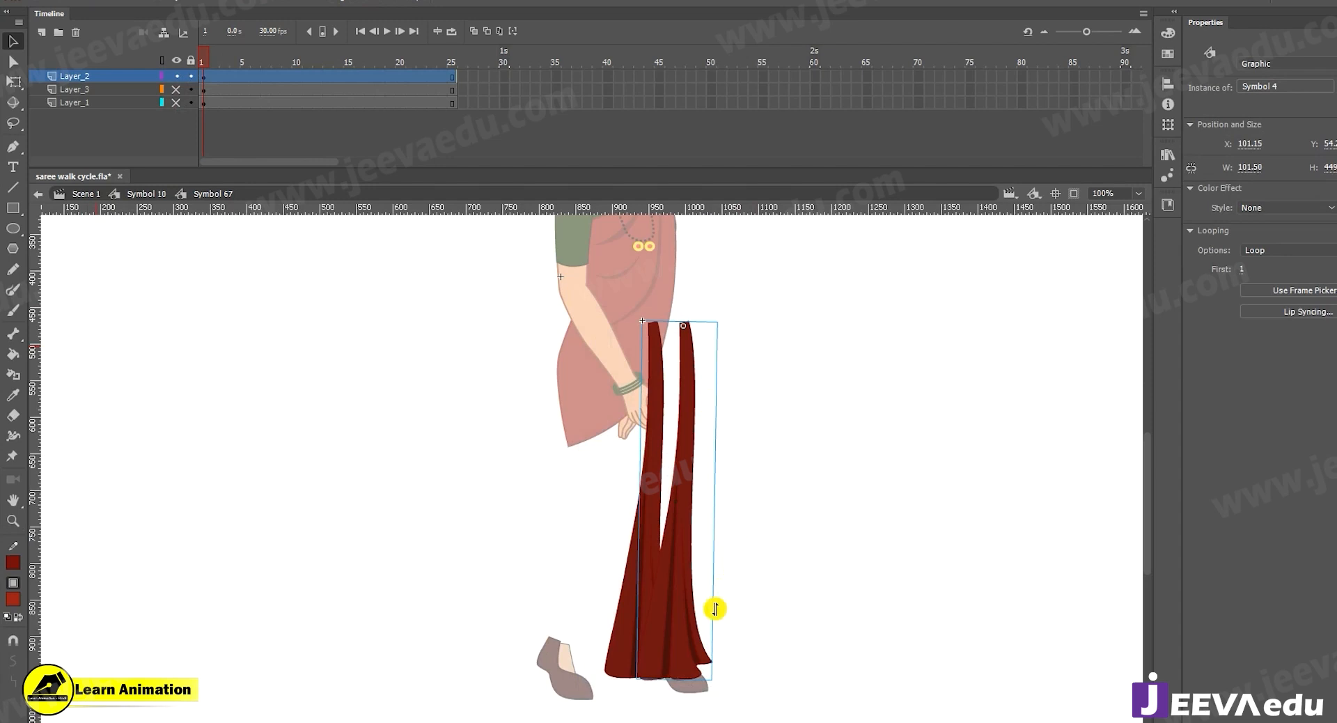
pyautogui.press('q')
pyautogui.moveTo(725, 688); pyautogui.dragTo(740, 680)
pyautogui.moveTo(692, 596); pyautogui.dragTo(666, 584)
pyautogui.moveTo(719, 675); pyautogui.dragTo(725, 678)
pyautogui.press('Delete')
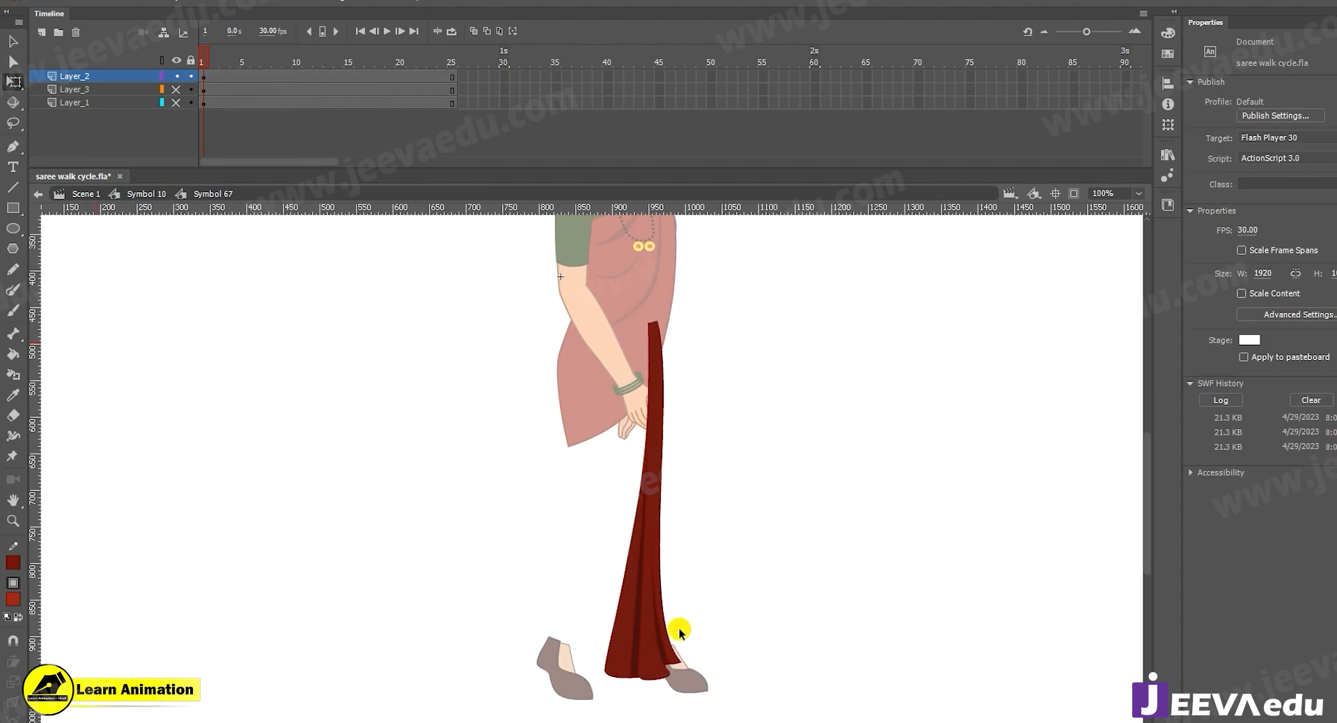
# Examine the pleat symbol's folds at the hem and show Layer_3 and Layer_1 again
pyautogui.click(649, 414)
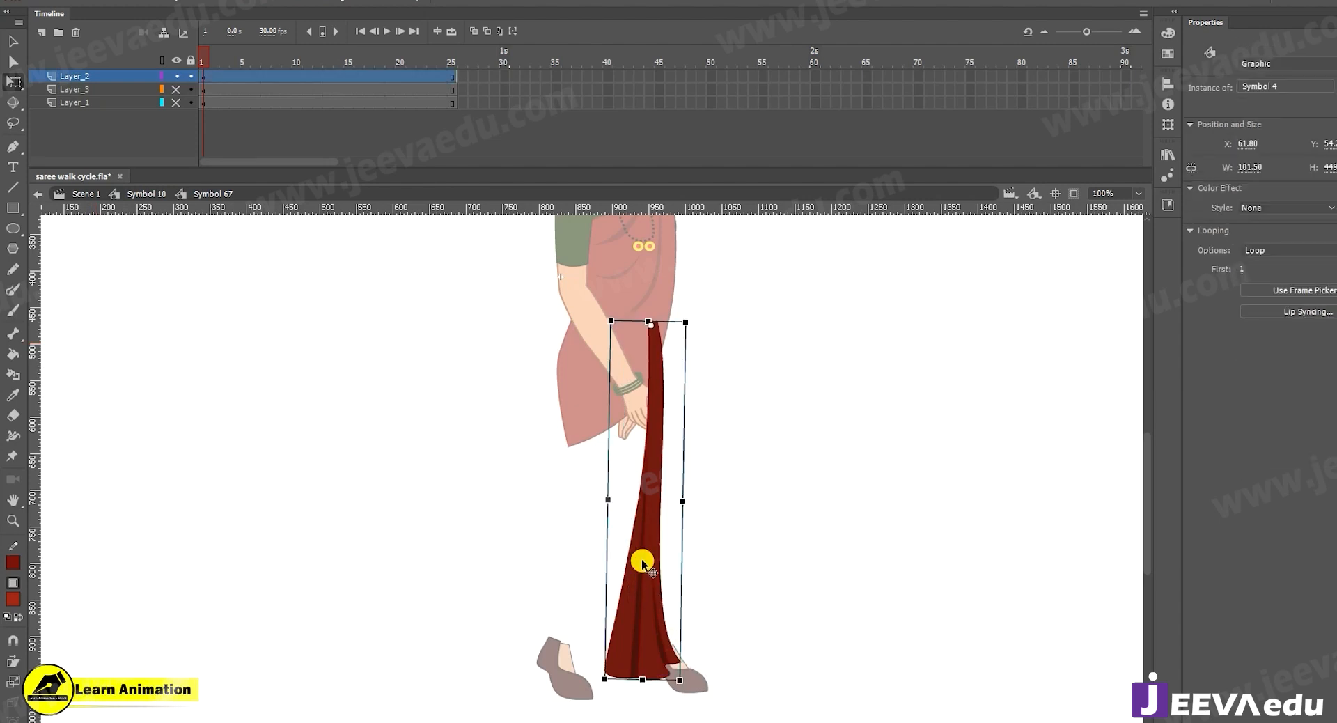
pyautogui.press('z')
pyautogui.click(646, 590)
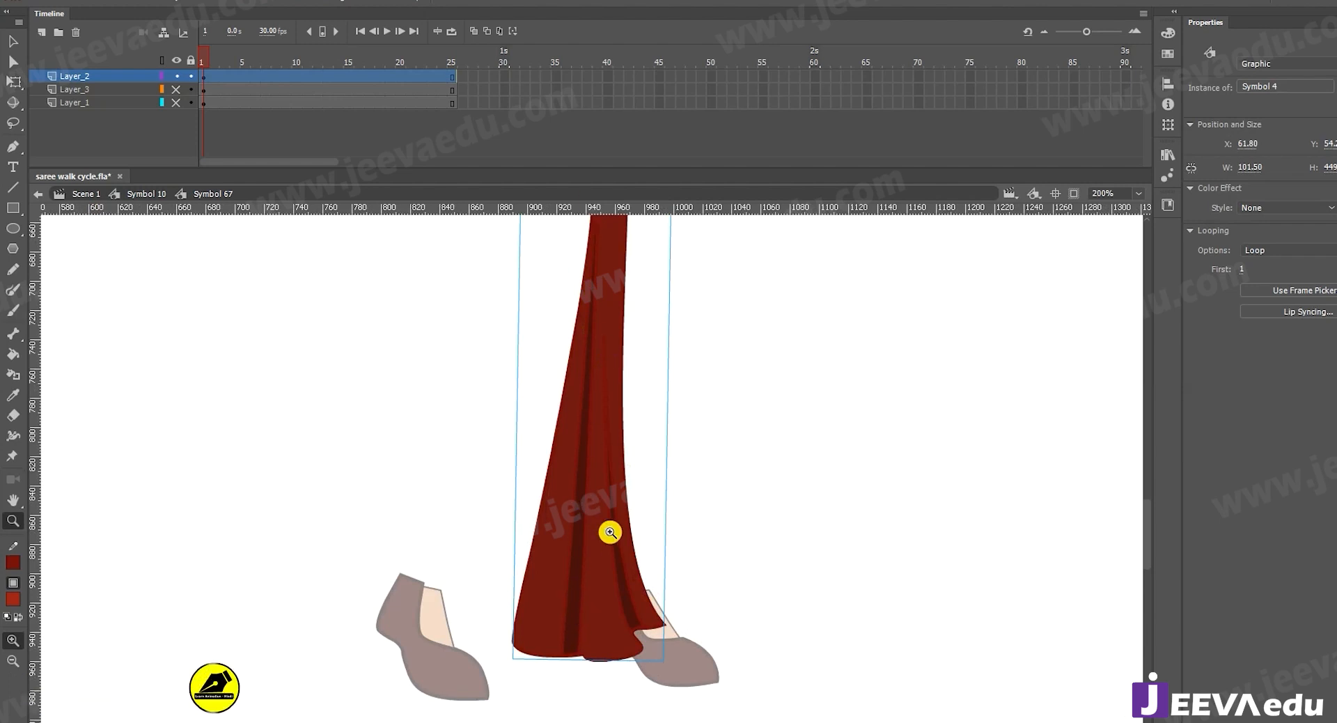
pyautogui.keyDown('alt'); pyautogui.click(597, 493); pyautogui.keyUp('alt')
pyautogui.moveTo(601, 491); pyautogui.dragTo(634, 554)
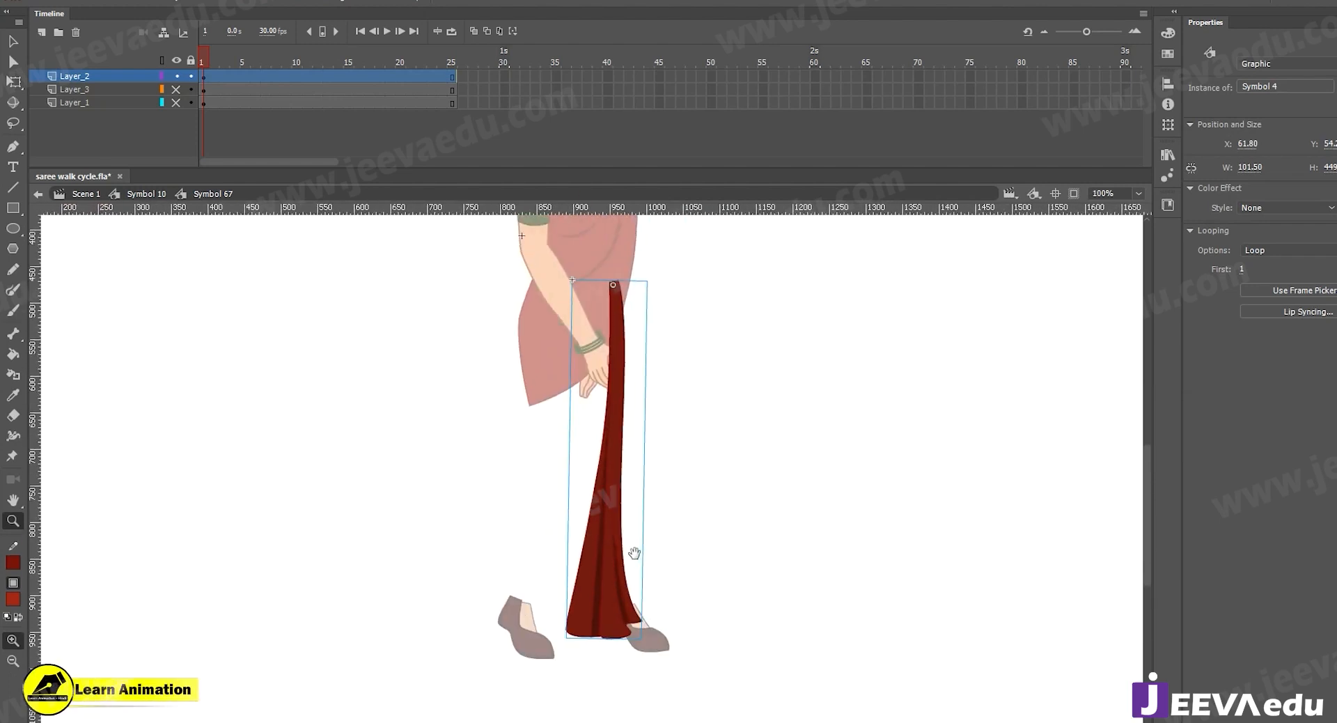
pyautogui.press('v')
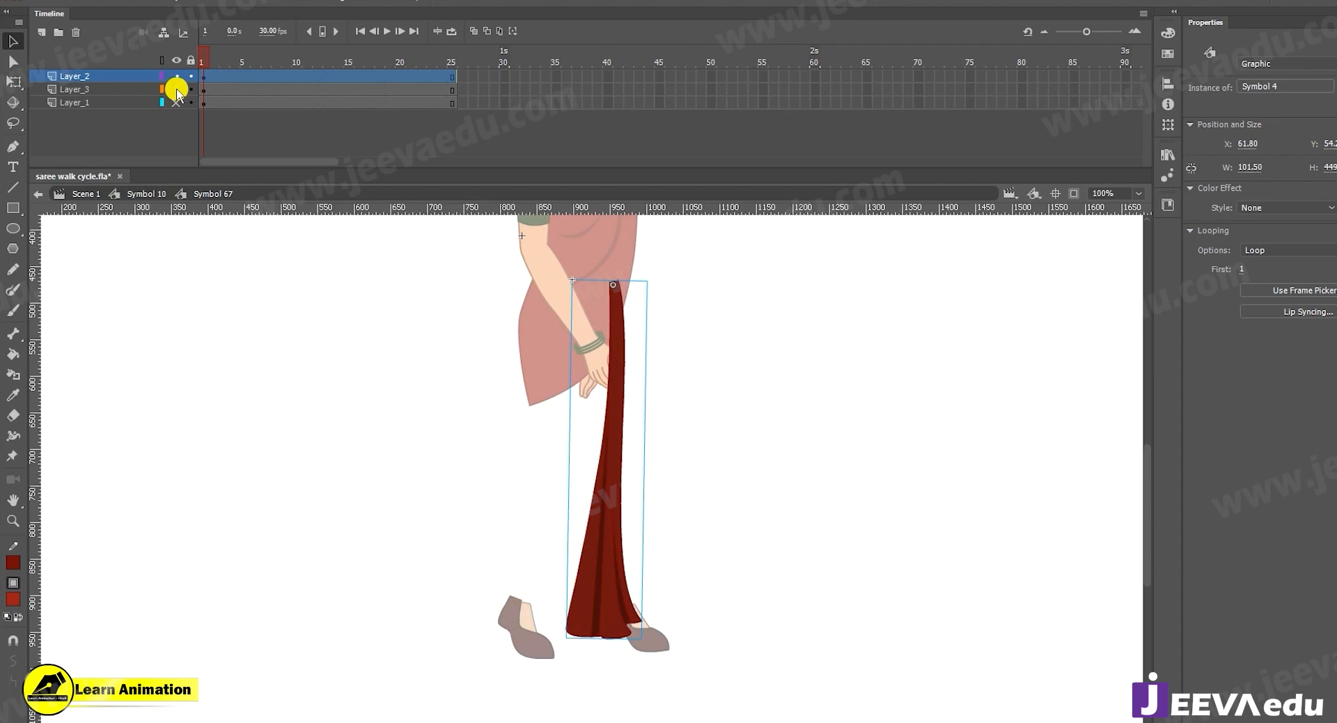
pyautogui.moveTo(174, 89); pyautogui.dragTo(169, 101)
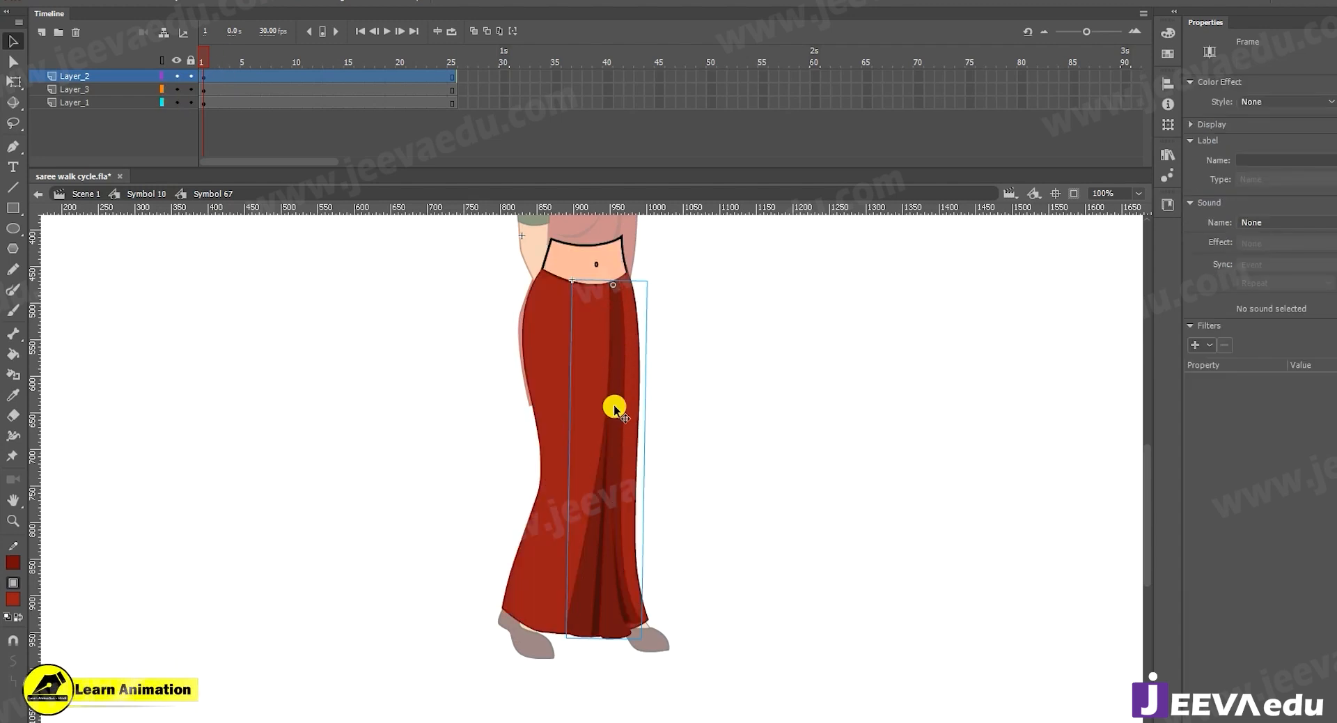
# Hide Layer_2 and Layer_3 and select the waist artwork on Layer_1 for a closer look
pyautogui.click(178, 76)
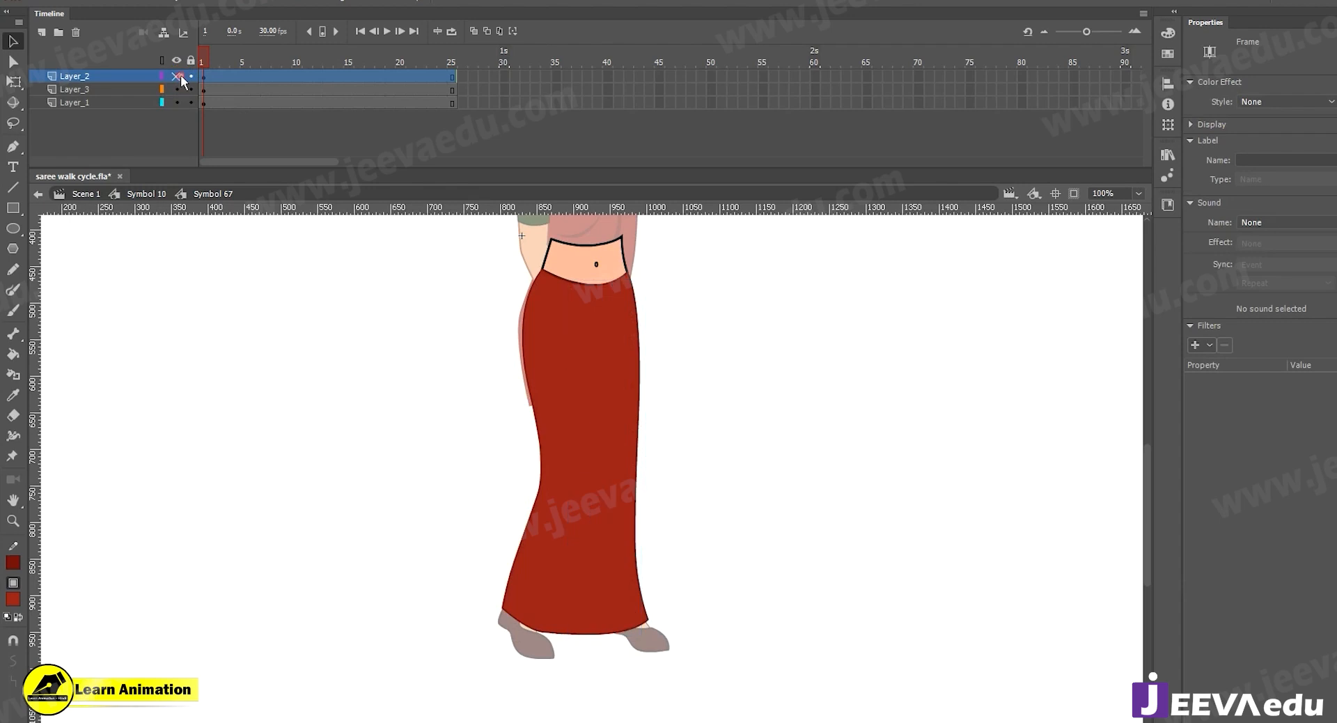
pyautogui.click(600, 446)
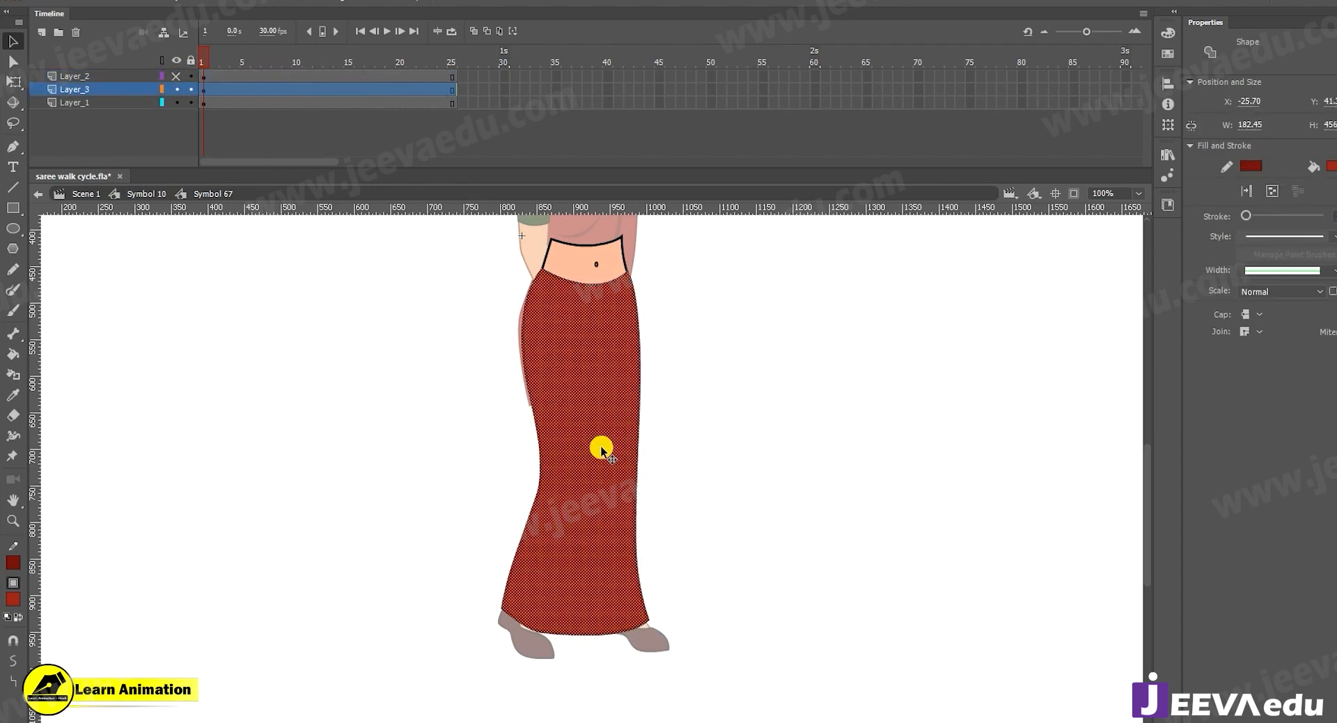
pyautogui.click(176, 89)
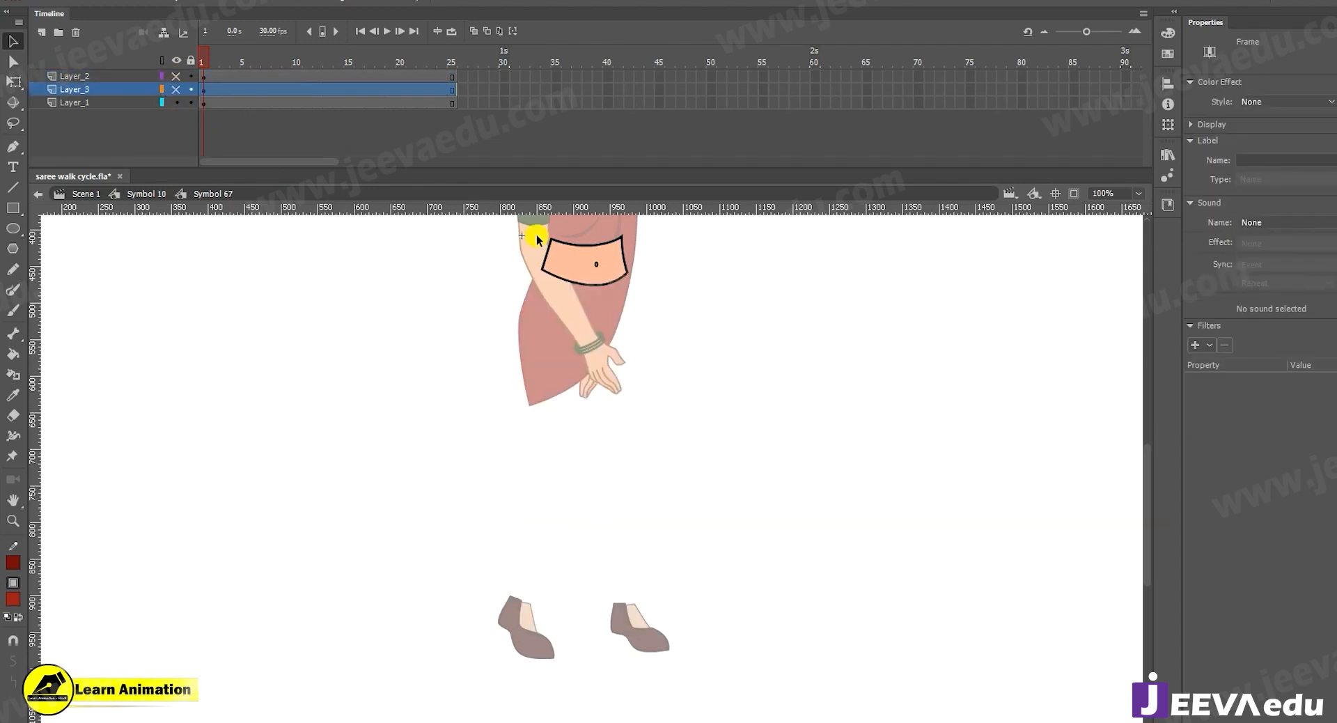
pyautogui.moveTo(677, 352); pyautogui.dragTo(673, 455)
pyautogui.press('z')
pyautogui.click(597, 372)
pyautogui.press('v')
pyautogui.moveTo(710, 373); pyautogui.dragTo(424, 544)
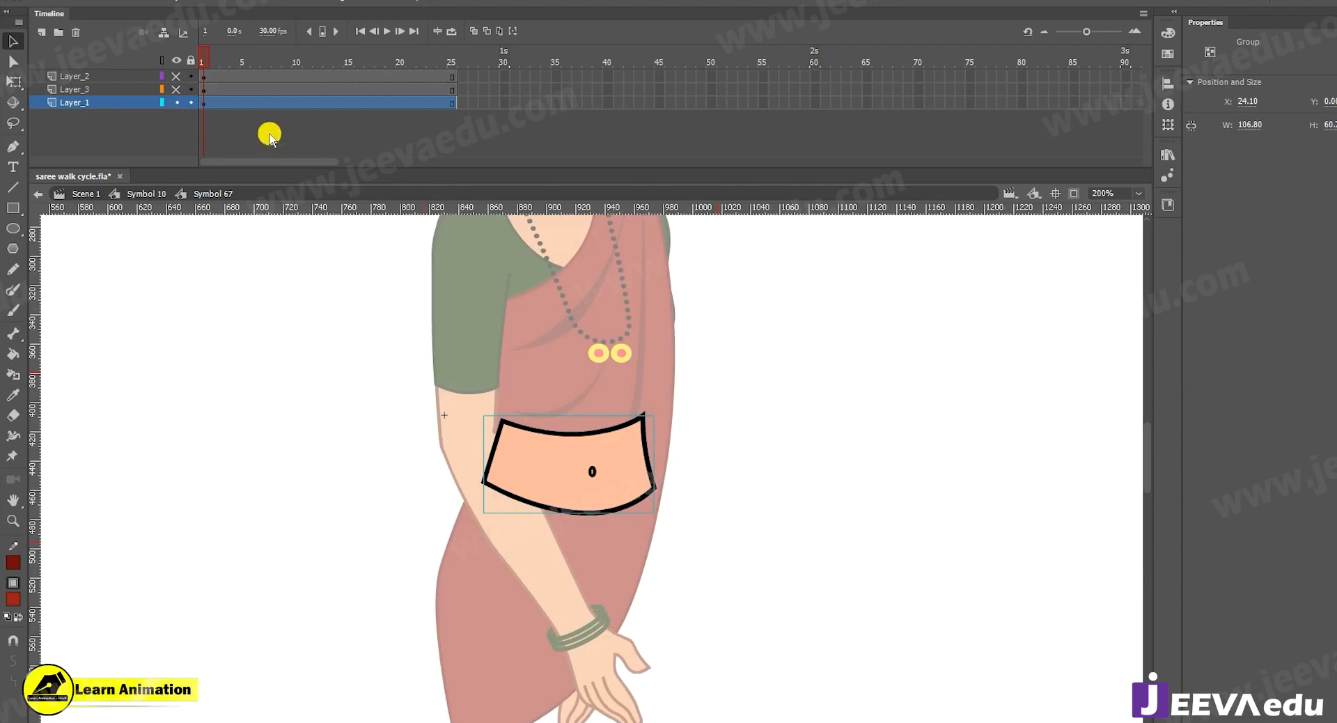
# Hide Layer_1, show Layer_3 and examine the plain red skirt shape by itself
pyautogui.click(175, 102)
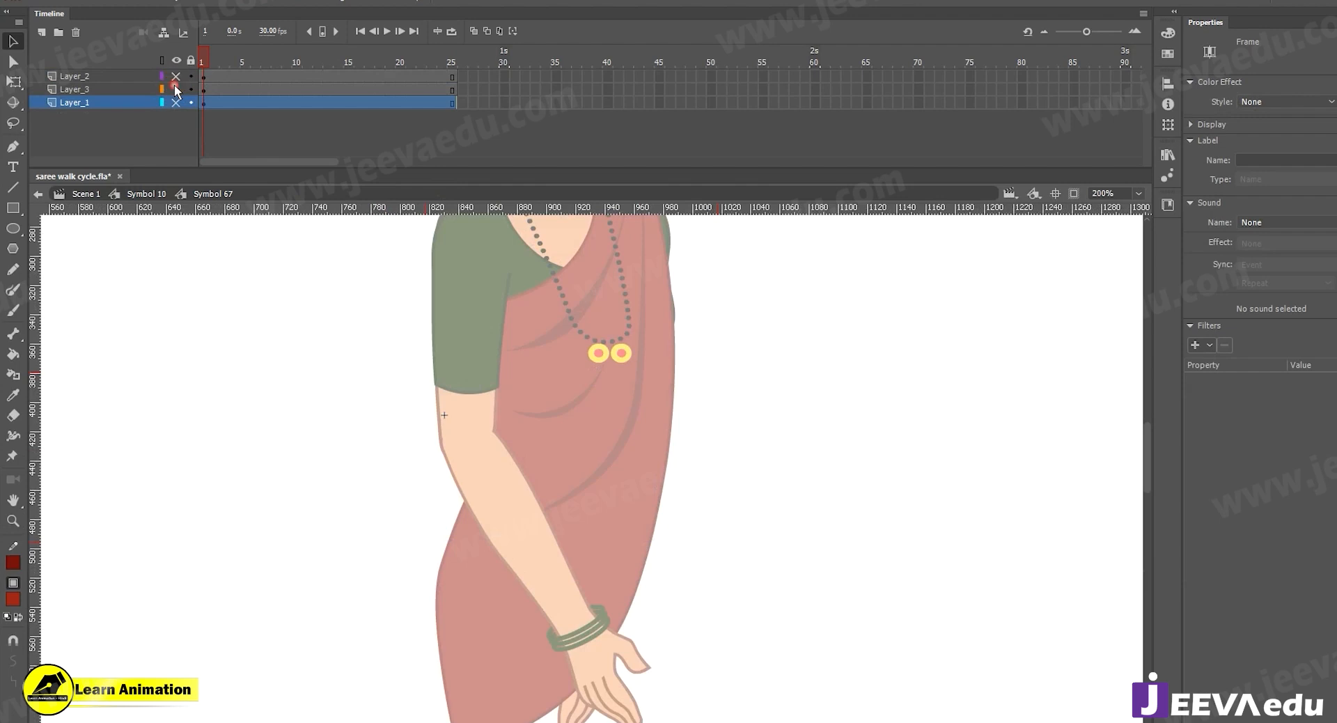
pyautogui.click(175, 89)
pyautogui.press('z')
pyautogui.keyDown('alt'); pyautogui.click(420, 368); pyautogui.keyUp('alt')
pyautogui.keyDown('alt'); pyautogui.click(501, 481); pyautogui.keyUp('alt')
pyautogui.click(622, 568)
pyautogui.press('space')
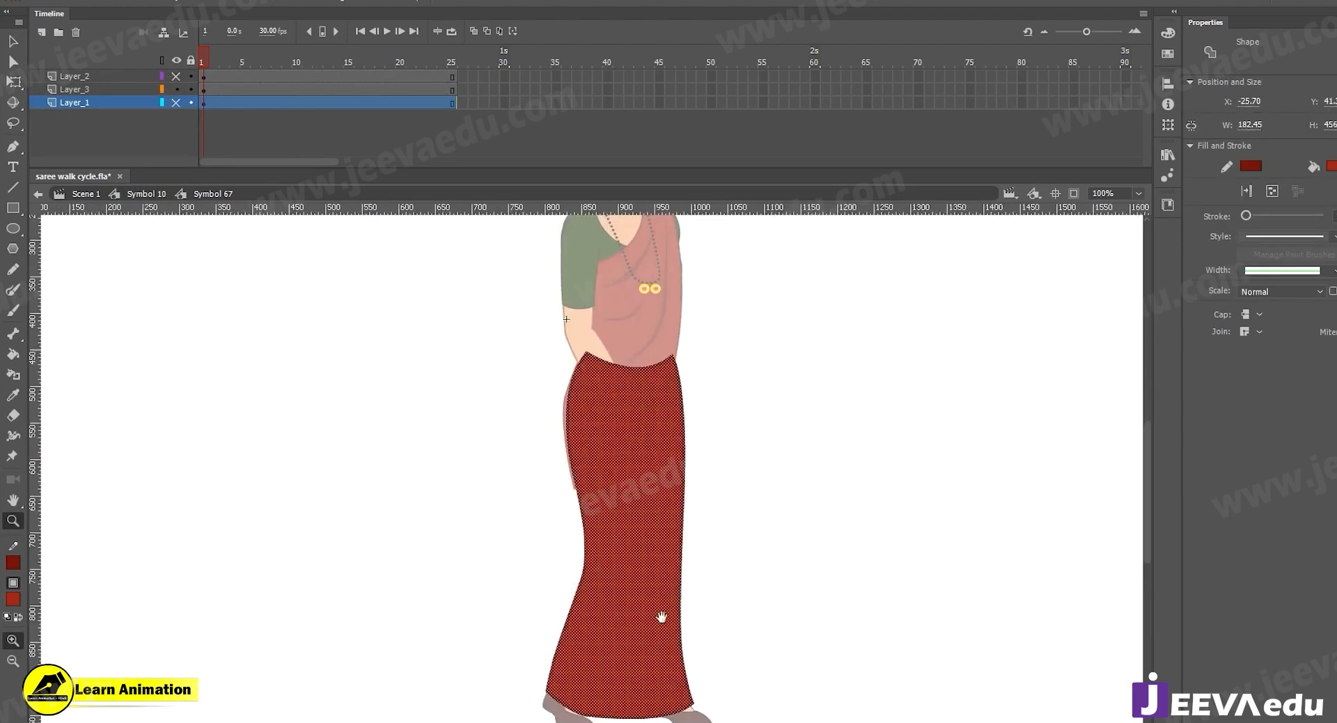
pyautogui.moveTo(662, 617); pyautogui.dragTo(612, 591)
pyautogui.press('v')
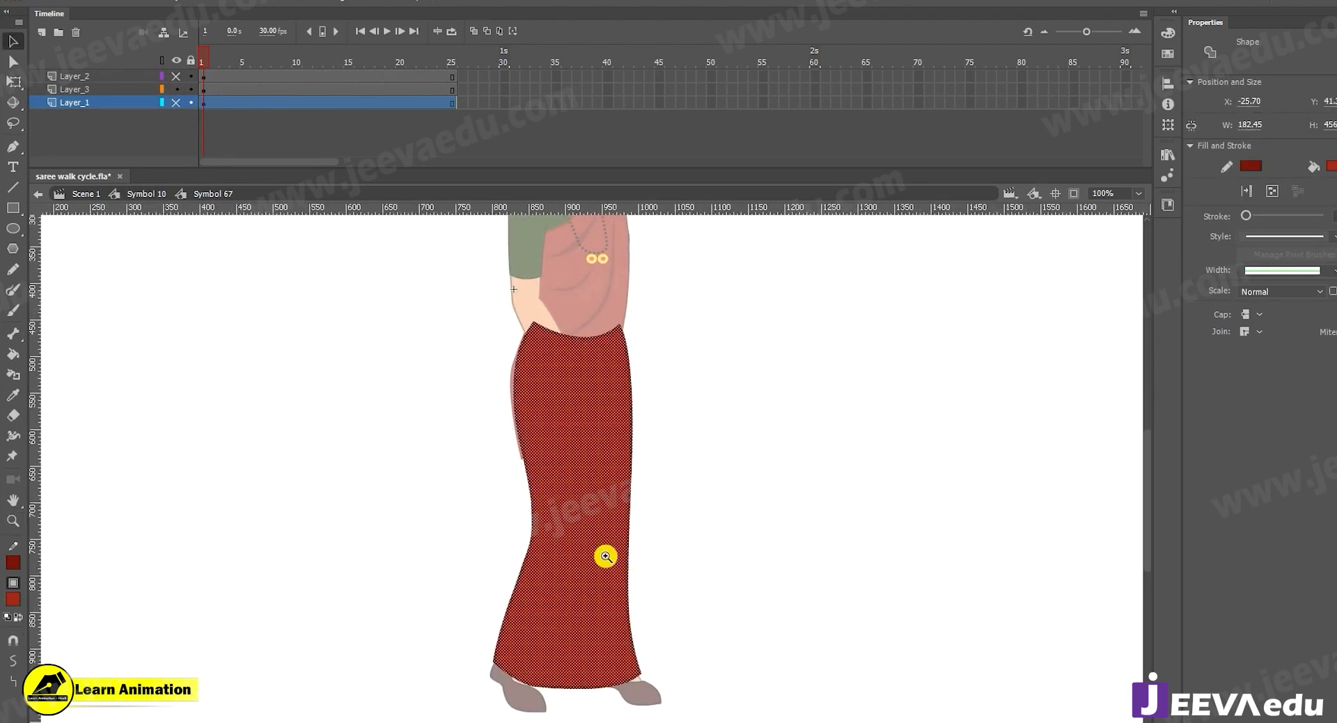
pyautogui.click(610, 554)
pyautogui.click(728, 557)
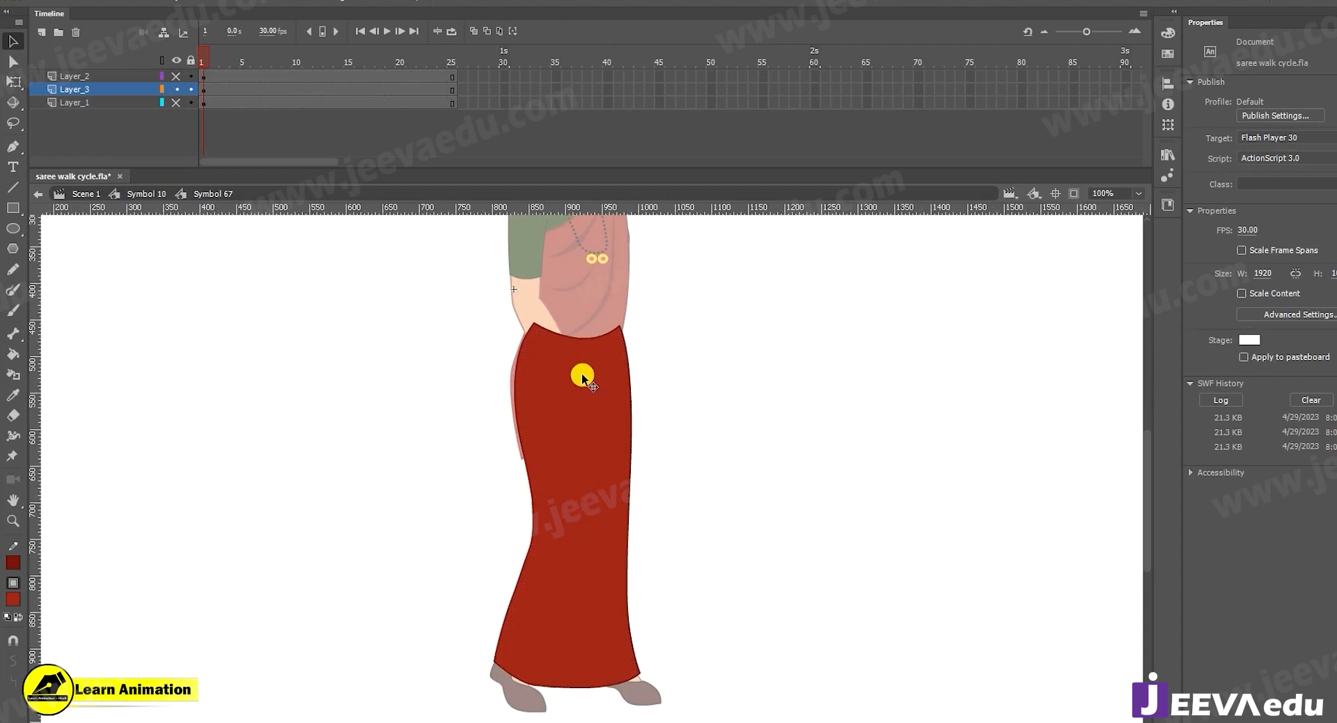
# Compare the skirt with and without Layer_2, and isolate and select the pleat symbol with Layer_3 hidden
pyautogui.click(175, 77)
pyautogui.click(568, 498)
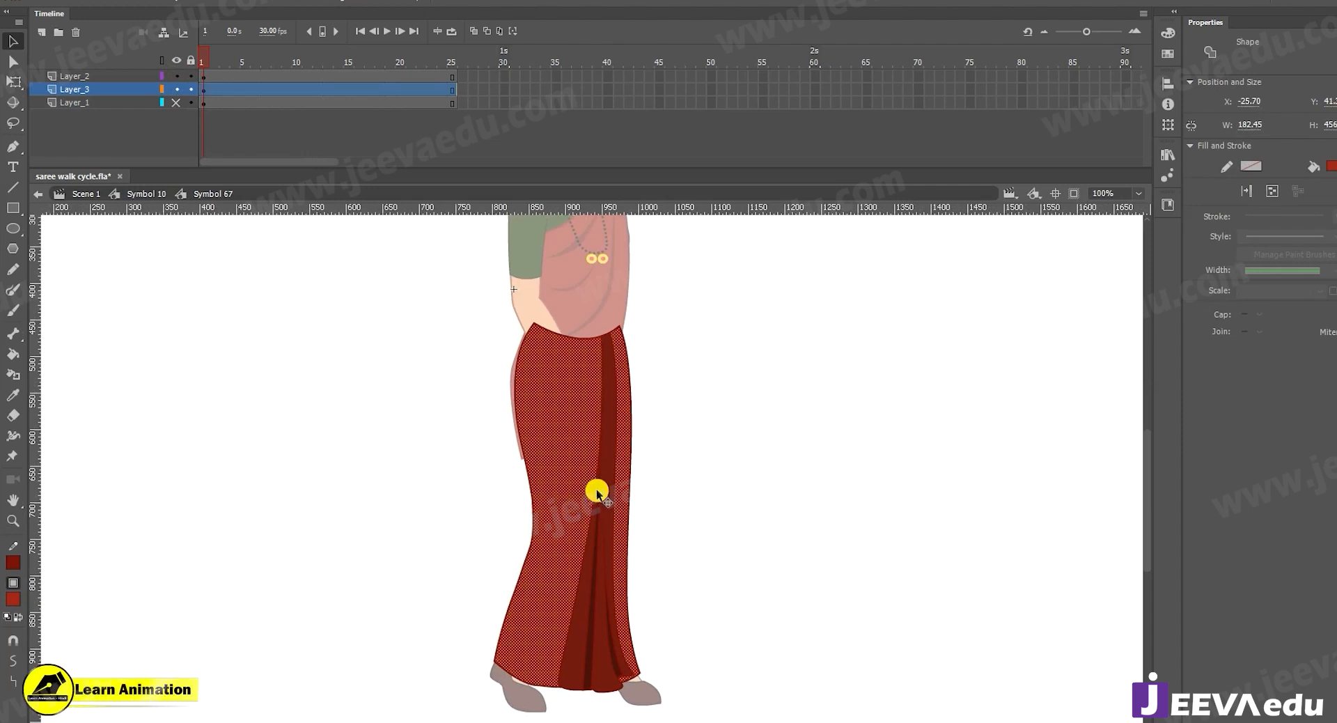
pyautogui.click(175, 76)
pyautogui.press('z')
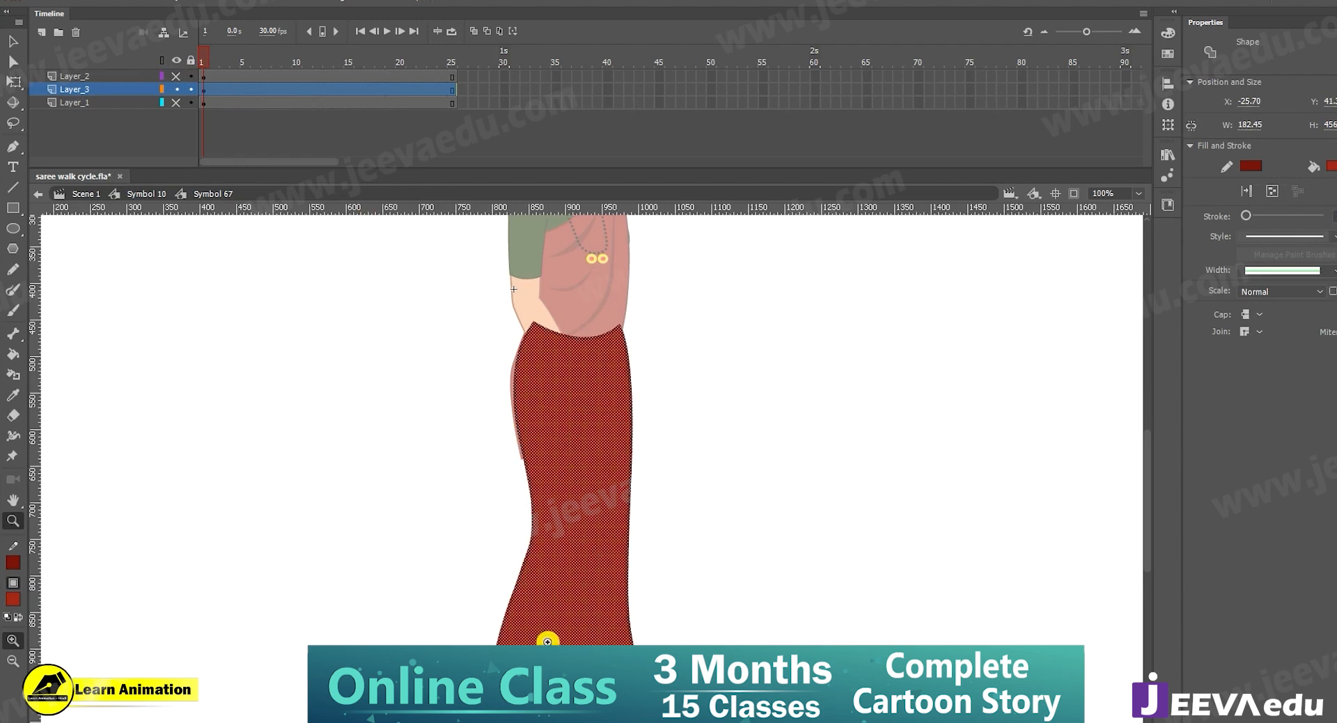
pyautogui.press('v')
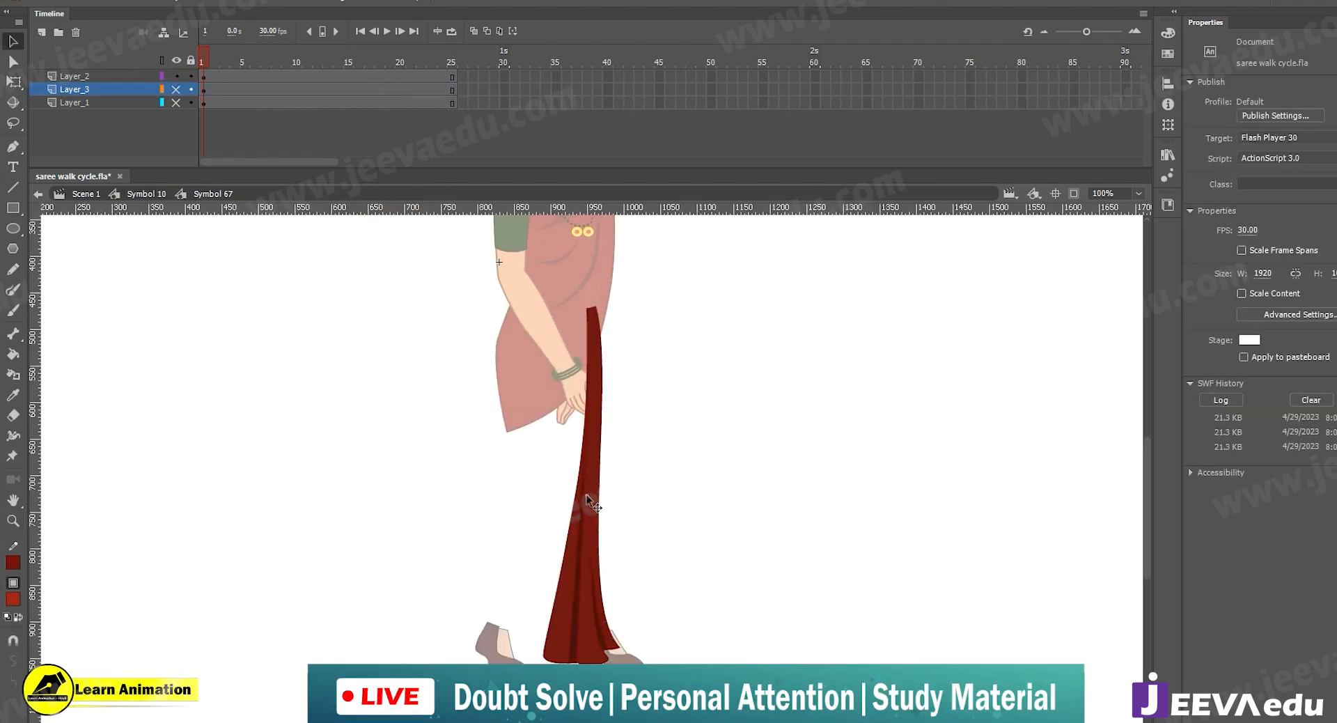
pyautogui.click(586, 494)
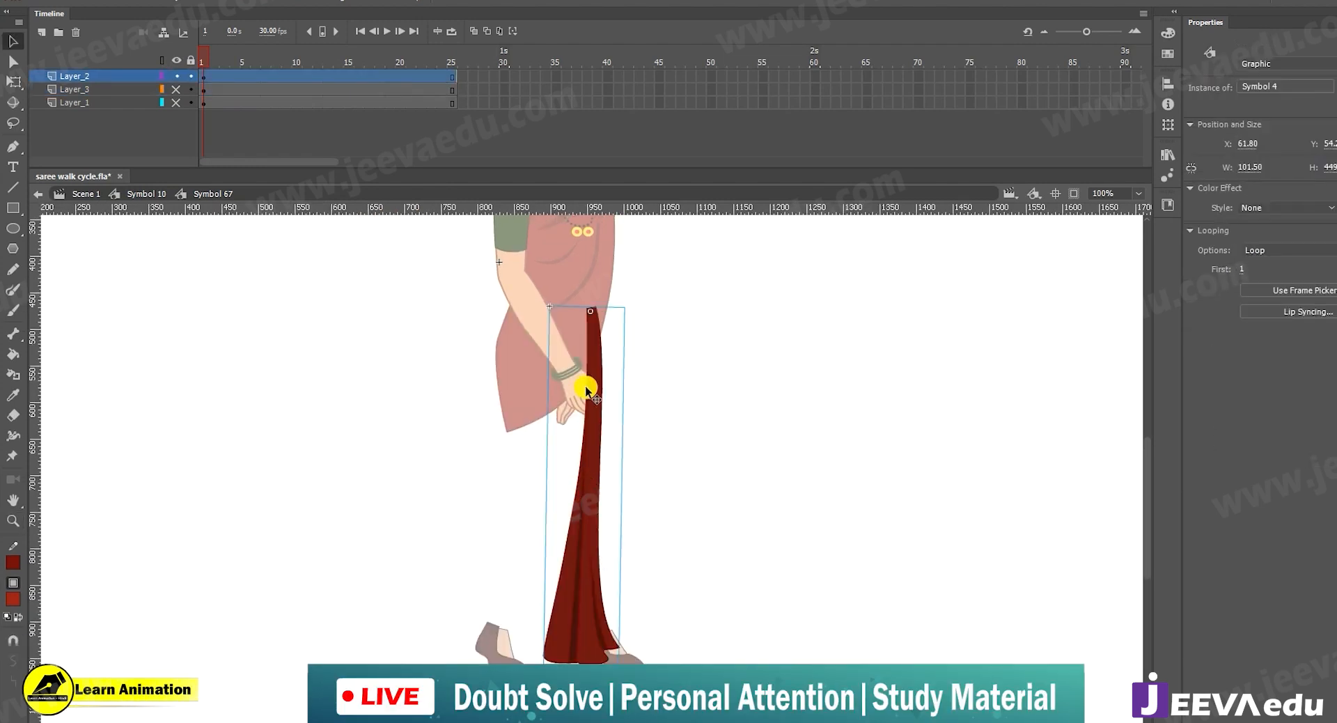
# Open the pleat symbol, select all of its shapes for inspection and return to the skirt symbol
pyautogui.doubleClick(591, 514)
pyautogui.moveTo(679, 286); pyautogui.dragTo(508, 662)
pyautogui.click(653, 525)
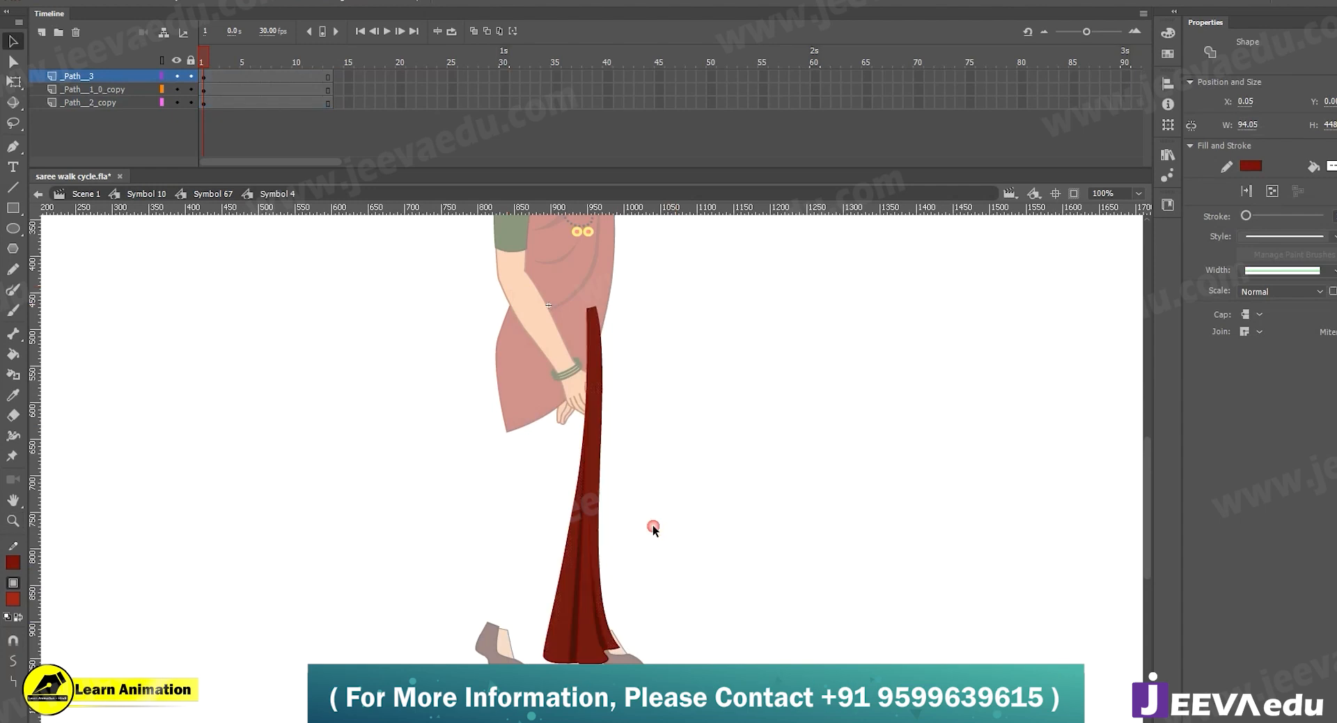
pyautogui.moveTo(672, 276); pyautogui.dragTo(520, 665)
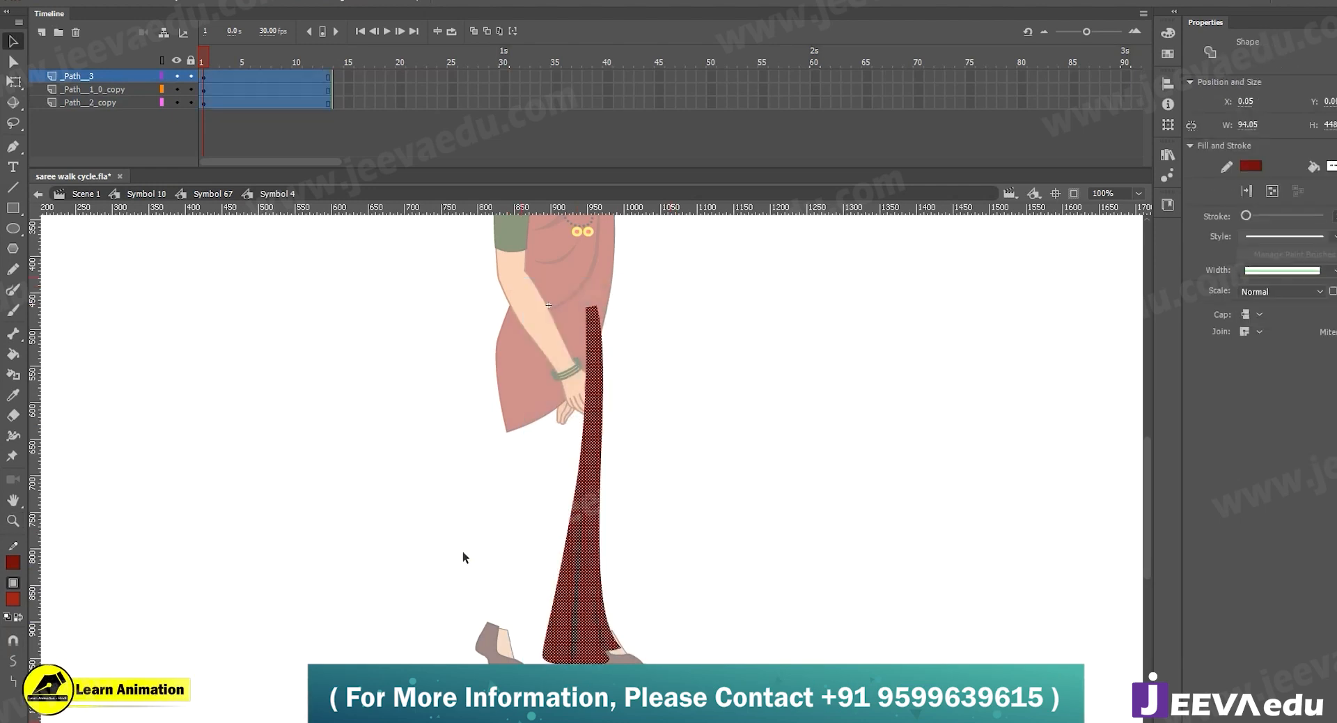
pyautogui.doubleClick(463, 550)
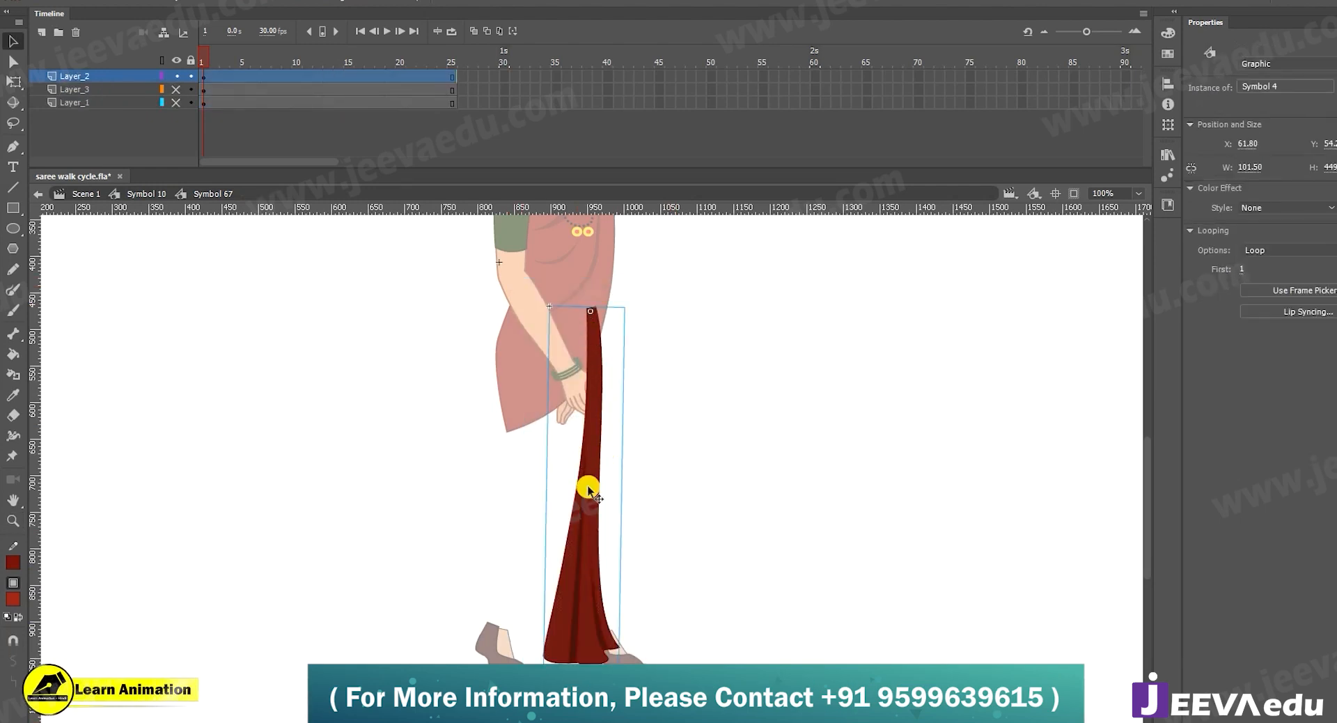
# Reopen the pleat symbol and isolate the _Path__3 fold by hiding _Path__1_0_copy and _Path__2_copy
pyautogui.doubleClick(589, 577)
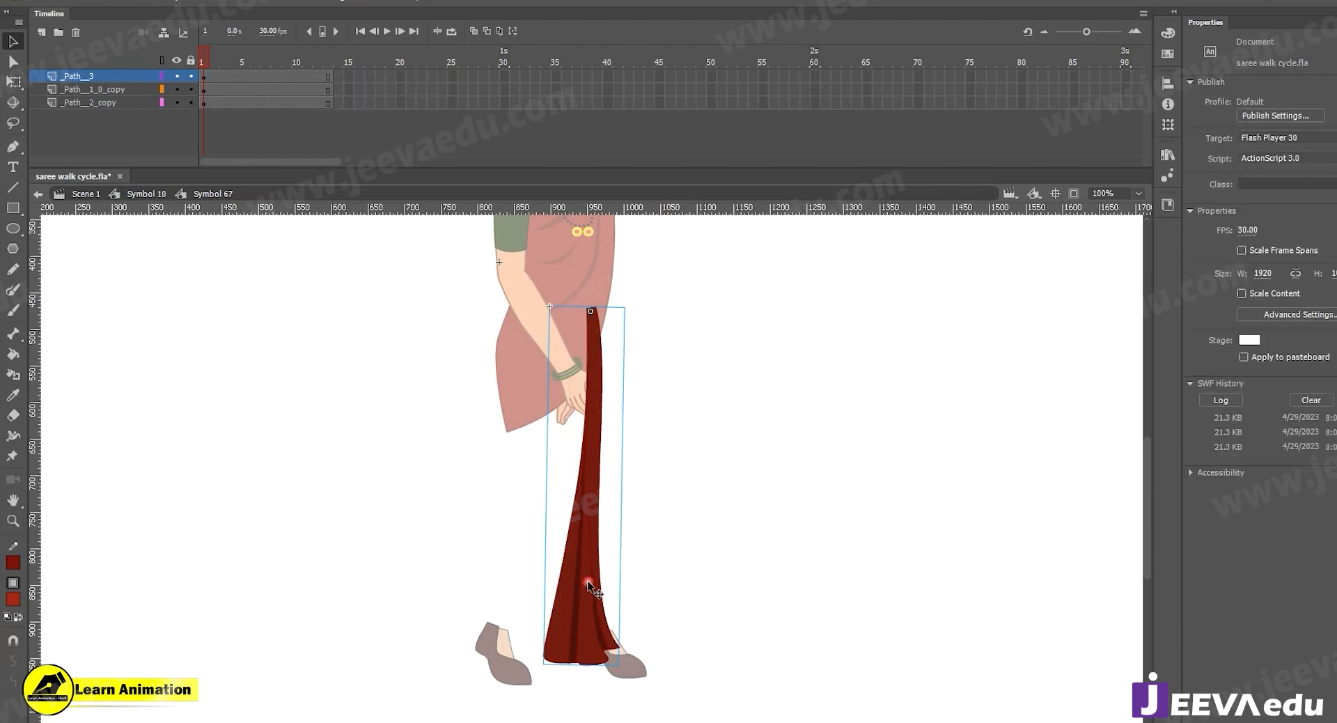
pyautogui.click(176, 102)
pyautogui.click(175, 76)
pyautogui.press('z')
pyautogui.click(581, 567)
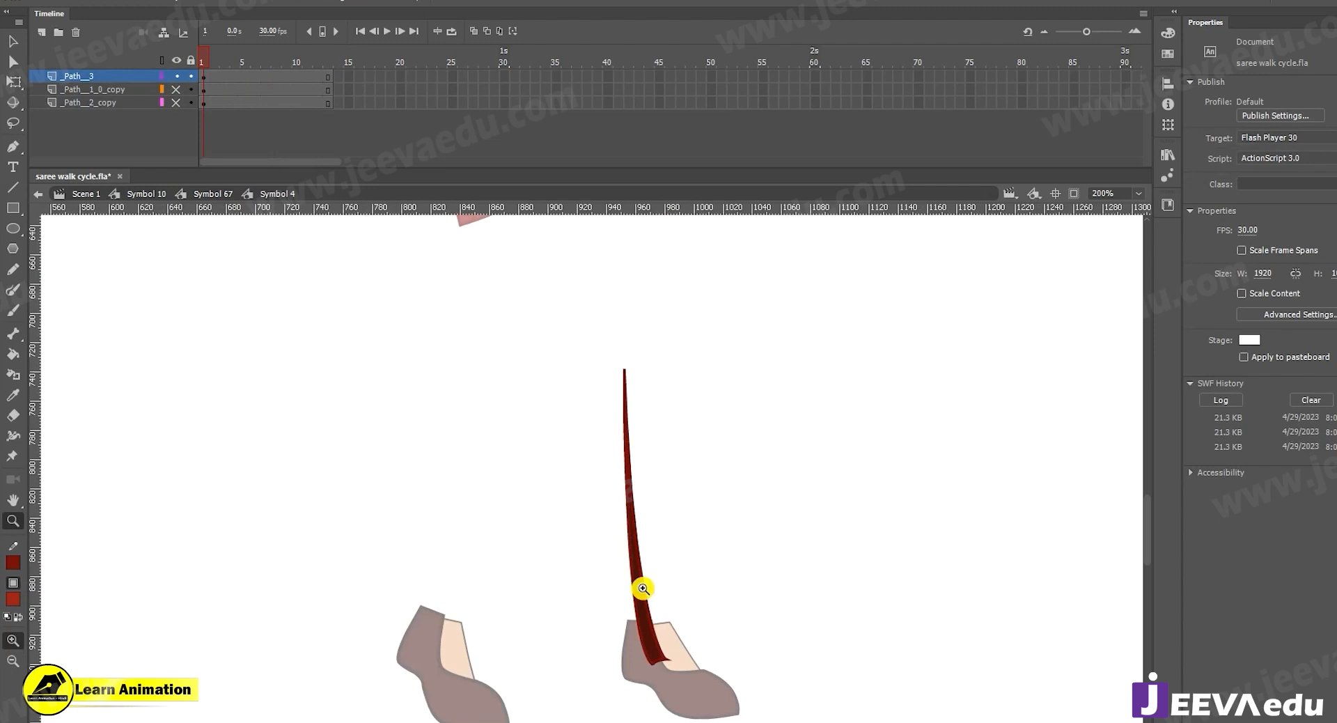
# Try adjusting the isolated _Path__3 fold slightly downward and undo the change
pyautogui.press('v')
pyautogui.moveTo(634, 527)
pyautogui.mouseDown()
pyautogui.moveTo(703, 537)
pyautogui.moveTo(609, 540)
pyautogui.moveTo(635, 537)
pyautogui.mouseUp()
pyautogui.hotkey('ctrl', 'z')
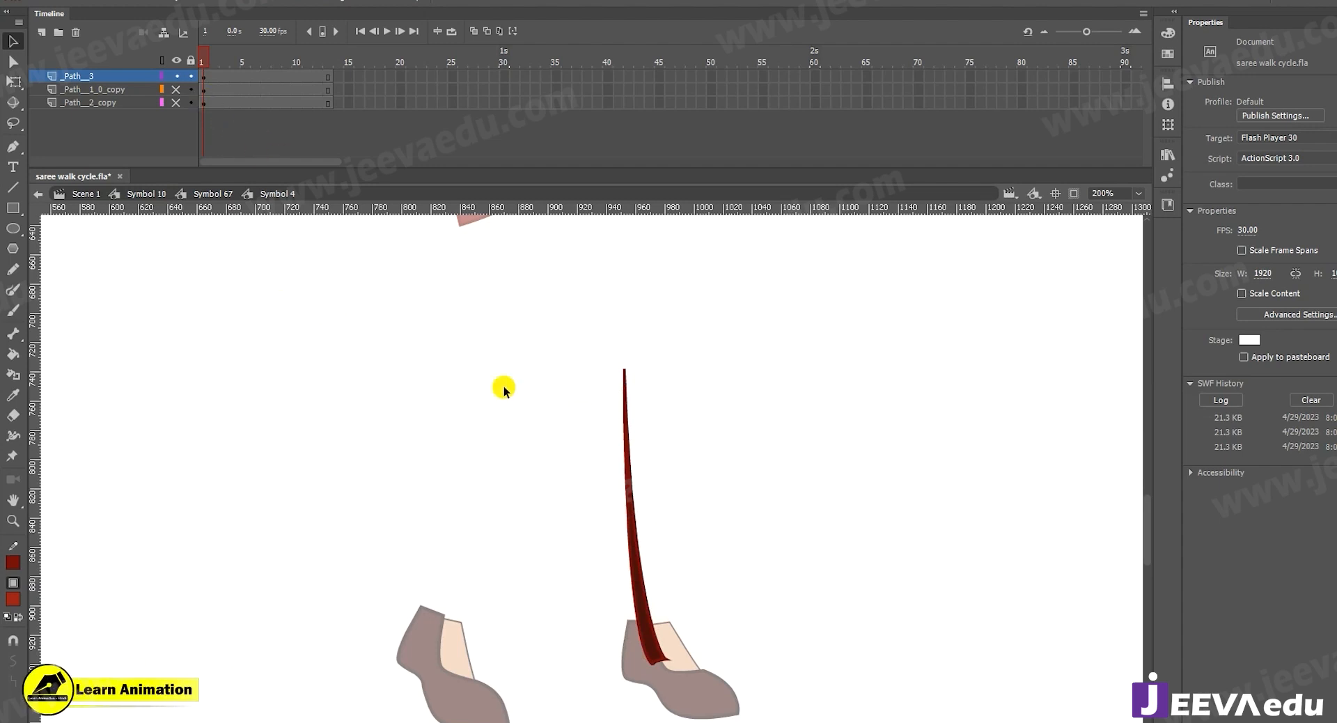
# Show only the _Path__1_0_copy fold, test moving it aside with an undo, and examine its upper tip
pyautogui.click(176, 89)
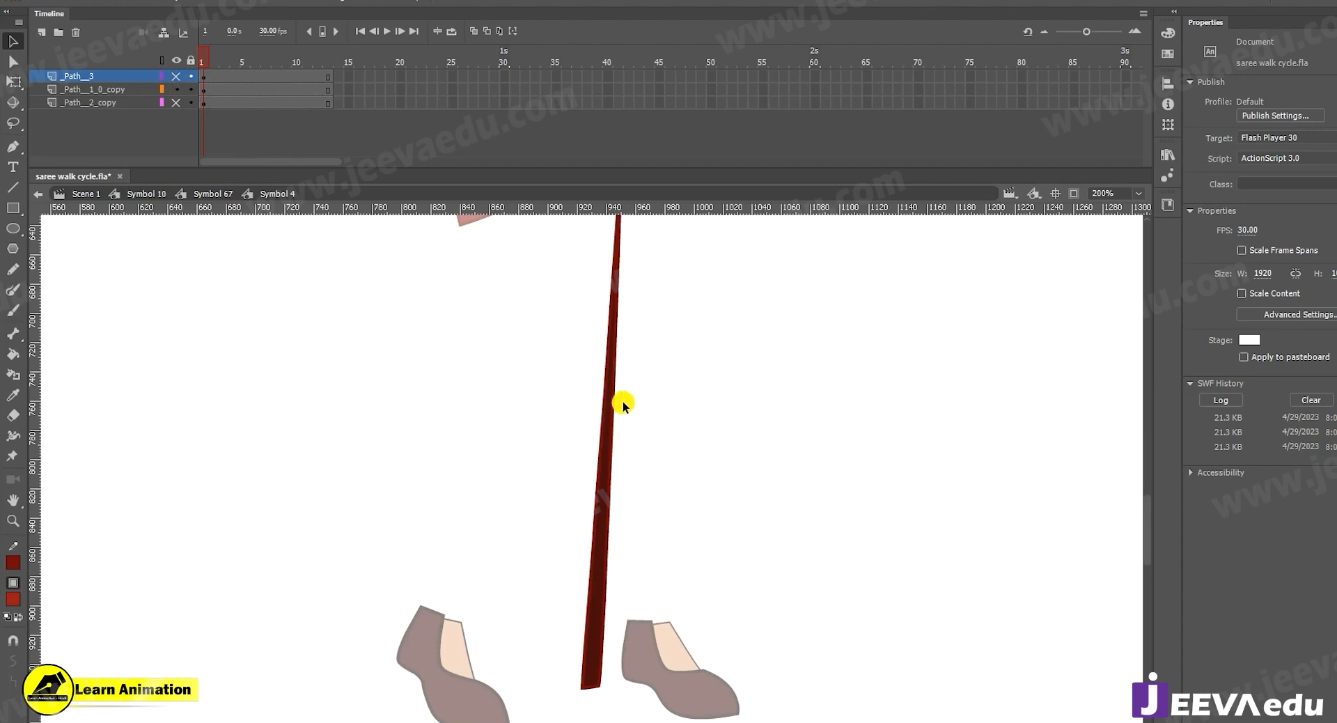
pyautogui.moveTo(610, 402); pyautogui.dragTo(665, 418)
pyautogui.hotkey('ctrl', 'z')
pyautogui.press('z')
pyautogui.keyDown('alt'); pyautogui.click(653, 407); pyautogui.keyUp('alt')
pyautogui.click(571, 382)
pyautogui.press('v')
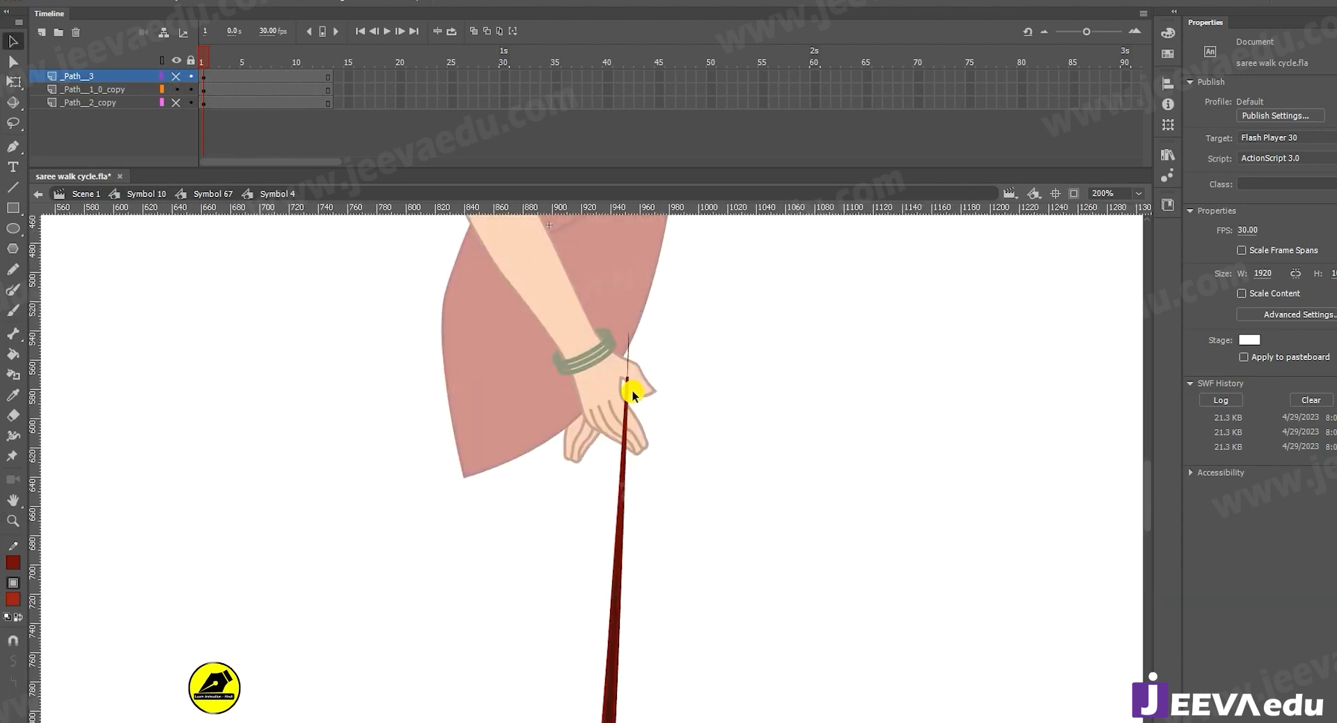
# Test-move the _Path__1_0_copy fold and undo it, and delete the thin spike extending above the fold's upper end
pyautogui.moveTo(624, 492); pyautogui.dragTo(654, 445)
pyautogui.hotkey('ctrl', 'z')
pyautogui.press('z')
pyautogui.click(644, 416)
pyautogui.press('v')
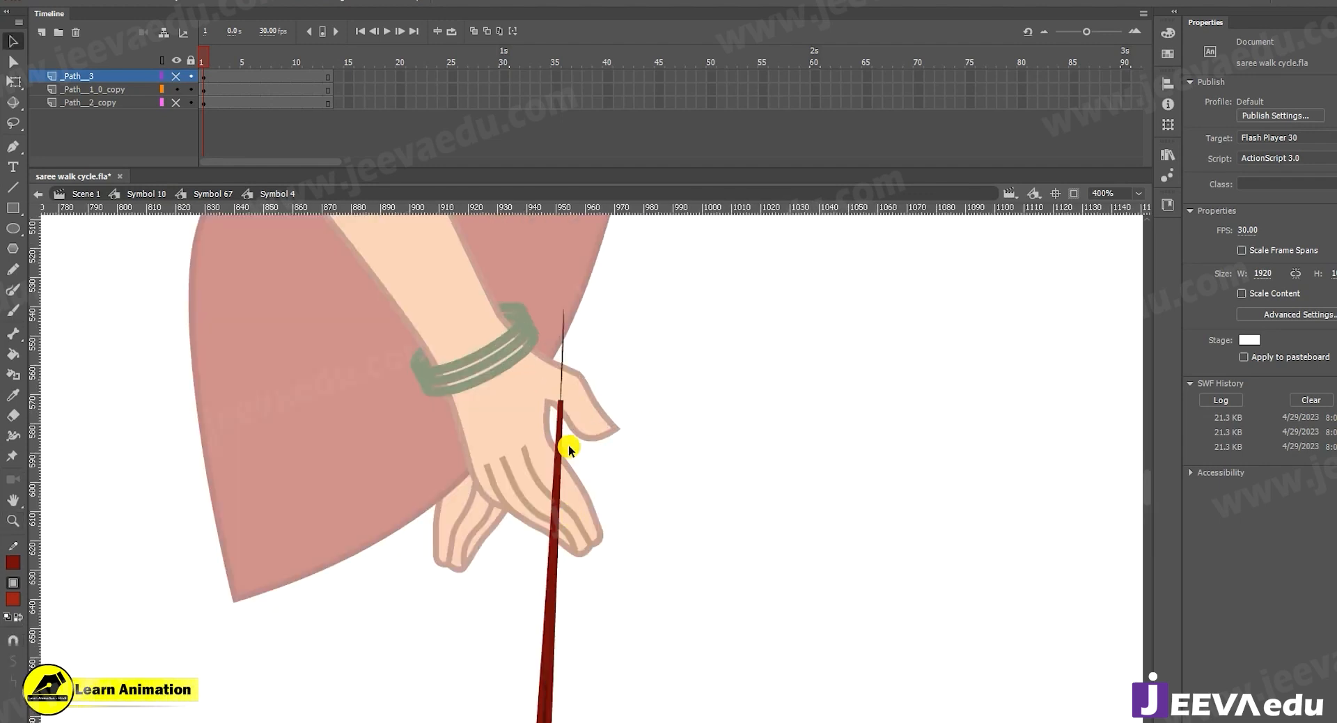
pyautogui.moveTo(627, 300); pyautogui.dragTo(541, 426)
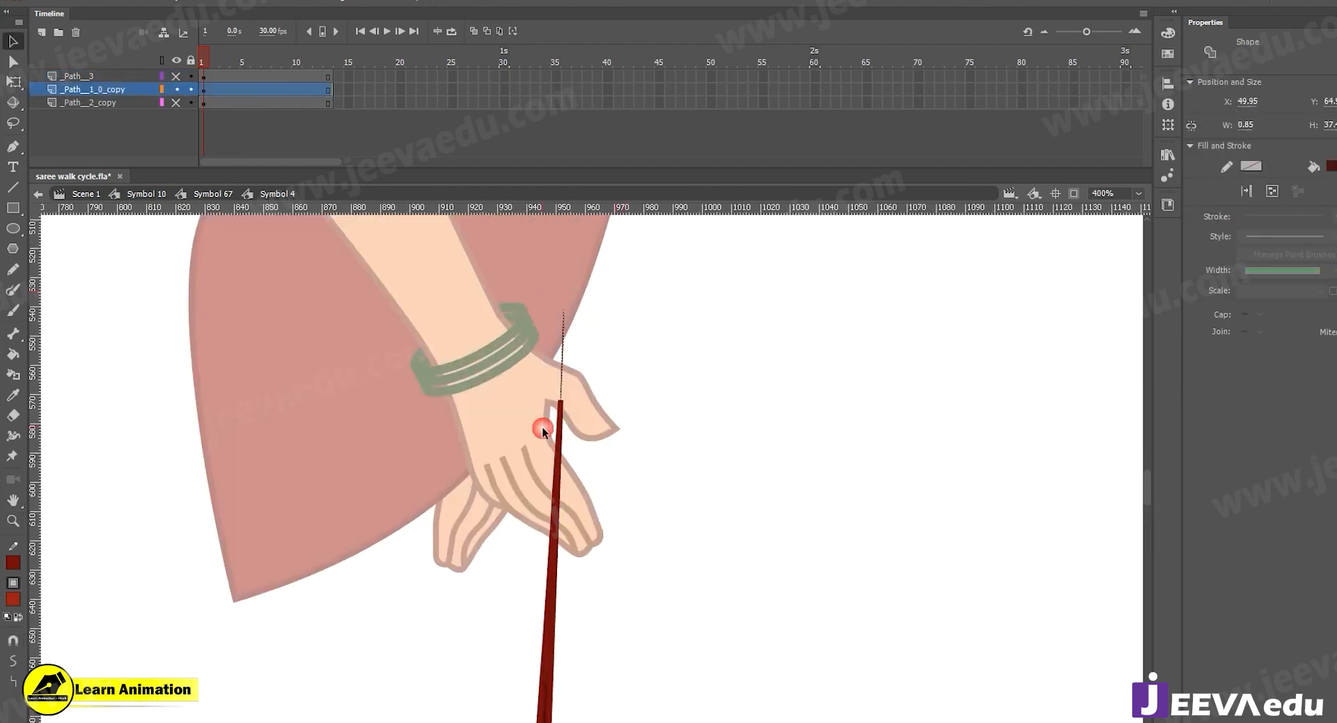
pyautogui.press('Delete')
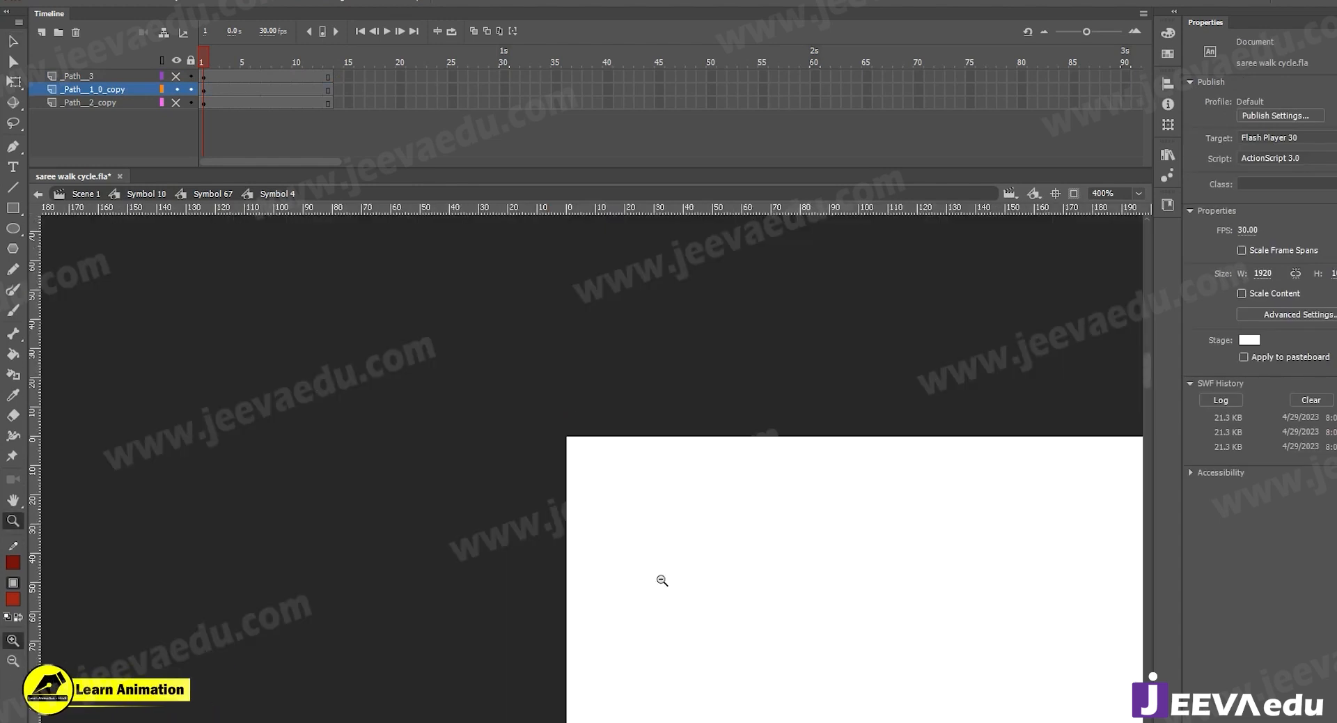
# Select the whole _Path__1_0_copy shape and examine the fold close up, from its trimmed upper end down its length
pyautogui.keyDown('alt'); pyautogui.click(662, 580); pyautogui.keyUp('alt')
pyautogui.keyDown('alt'); pyautogui.click(678, 608); pyautogui.keyUp('alt')
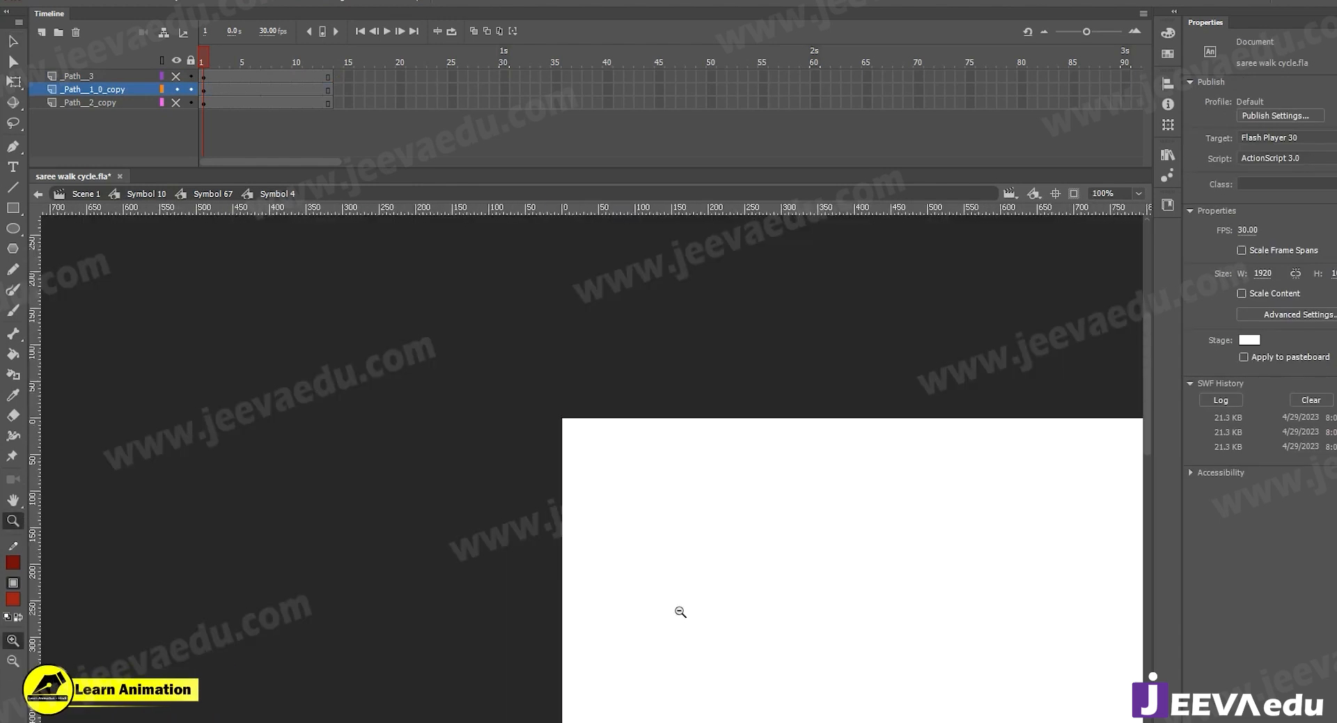
pyautogui.keyDown('alt'); pyautogui.click(681, 611); pyautogui.keyUp('alt')
pyautogui.click(635, 565)
pyautogui.click(631, 530)
pyautogui.click(628, 553)
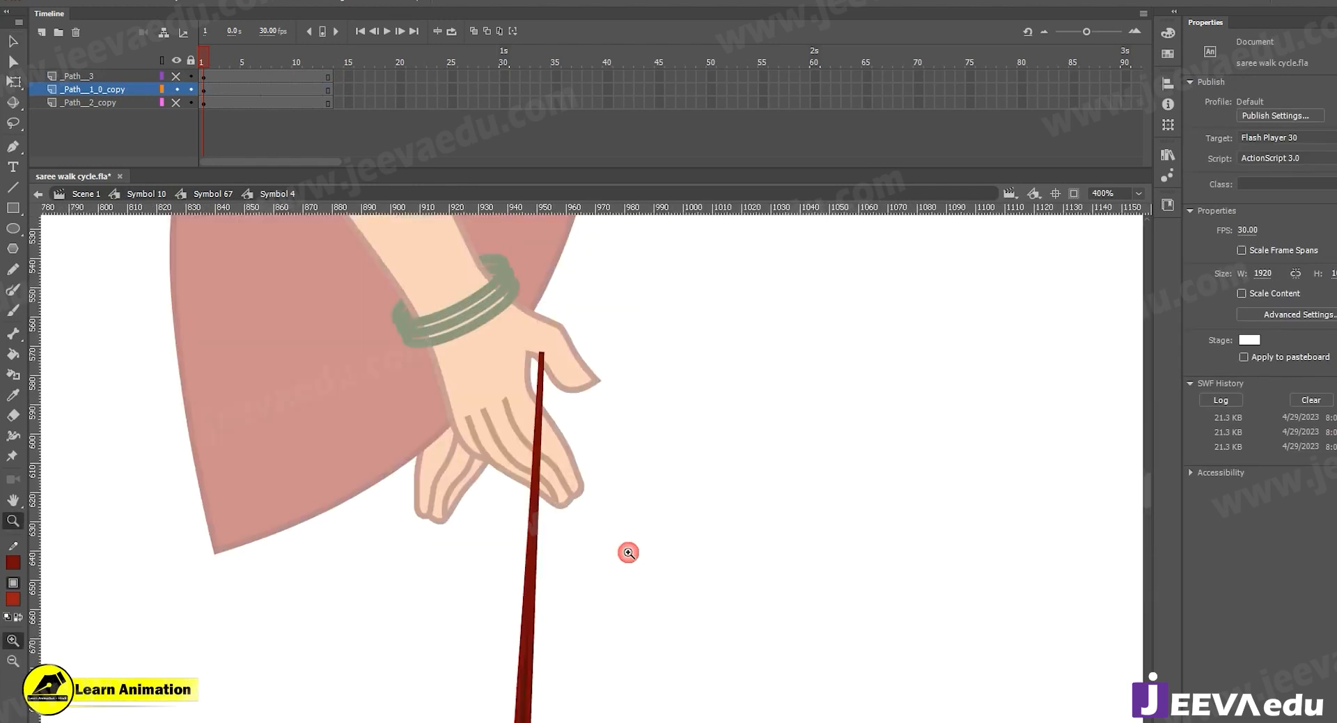
pyautogui.click(553, 462)
pyautogui.press('v')
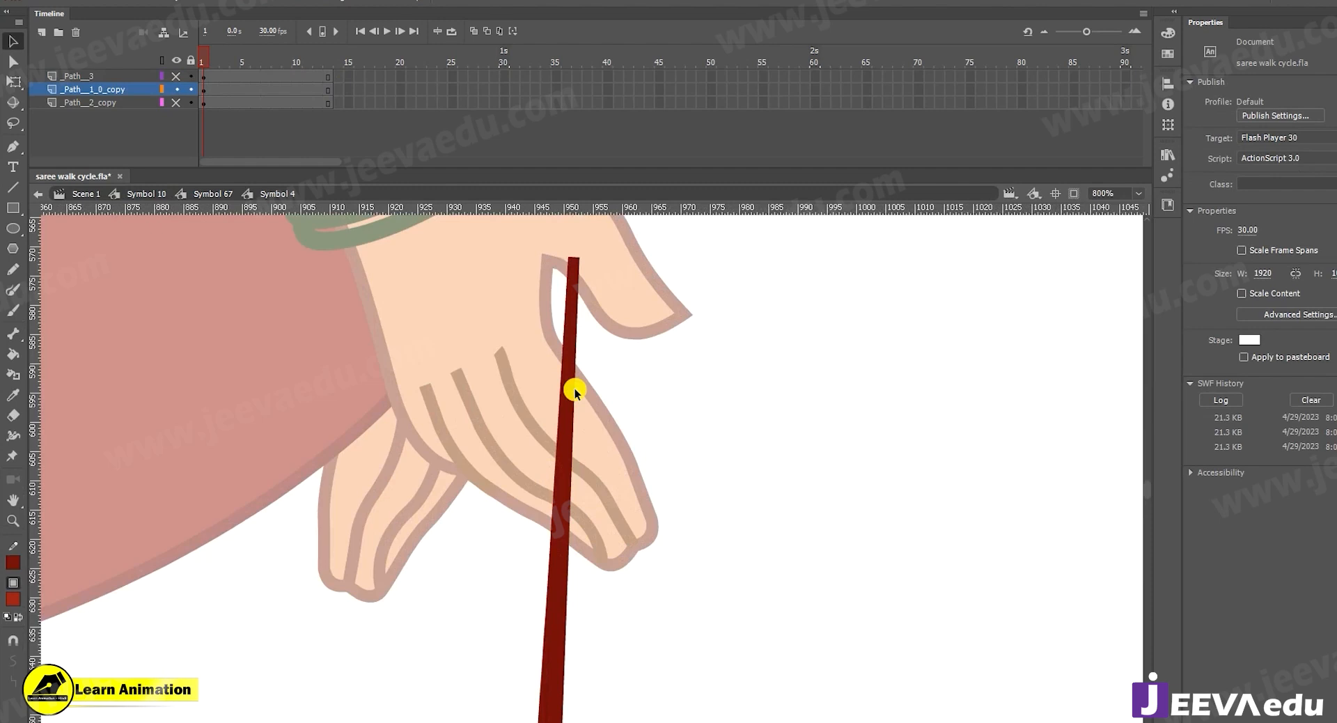
pyautogui.click(202, 94)
pyautogui.press('z')
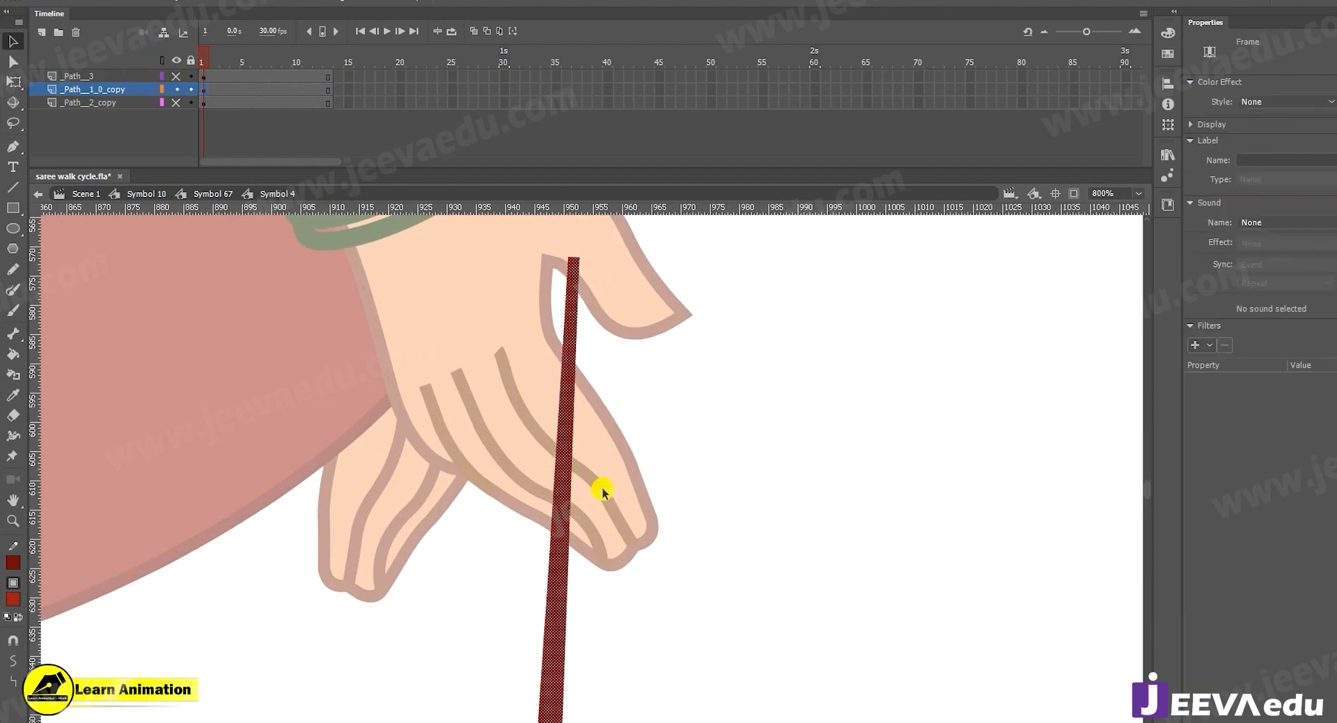
pyautogui.keyDown('alt'); pyautogui.click(597, 492); pyautogui.keyUp('alt')
pyautogui.keyDown('alt'); pyautogui.click(597, 492); pyautogui.keyUp('alt')
pyautogui.click(596, 508)
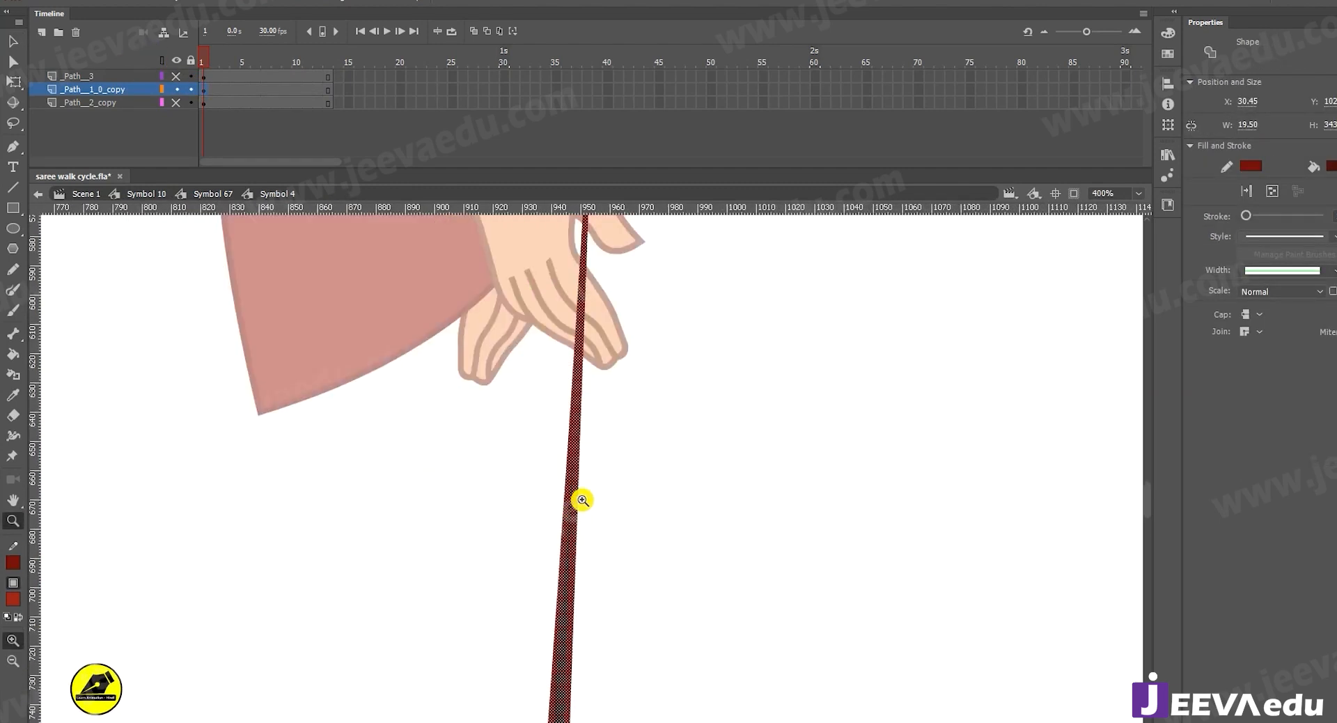
pyautogui.click(582, 495)
pyautogui.keyDown('alt'); pyautogui.click(606, 440); pyautogui.keyUp('alt')
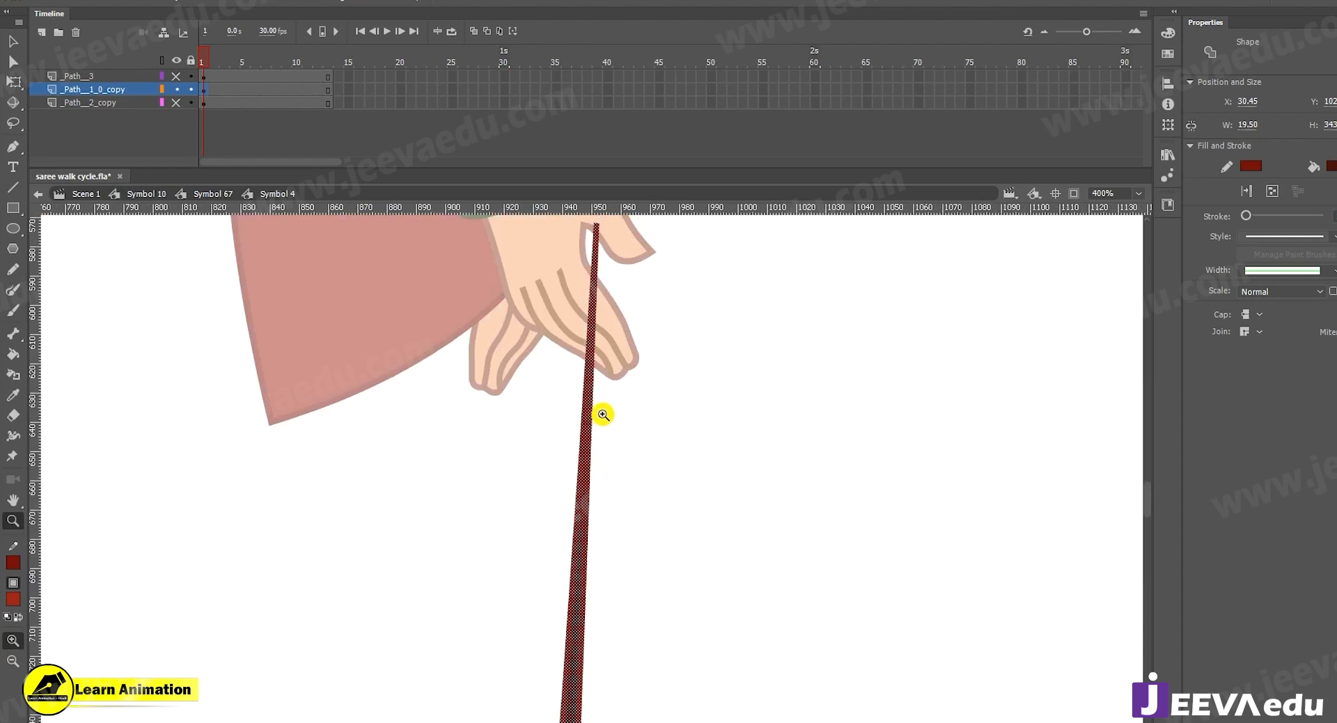
pyautogui.click(604, 411)
pyautogui.press('v')
# Try reshaping the upper end of the _Path__1_0_copy fold by pulling its tip slightly upward beside the thumb
pyautogui.click(575, 410)
pyautogui.click(554, 433)
pyautogui.click(537, 475)
pyautogui.click(585, 507)
pyautogui.press('z')
pyautogui.keyDown('alt'); pyautogui.click(592, 453); pyautogui.keyUp('alt')
pyautogui.press('v')
pyautogui.click(572, 361)
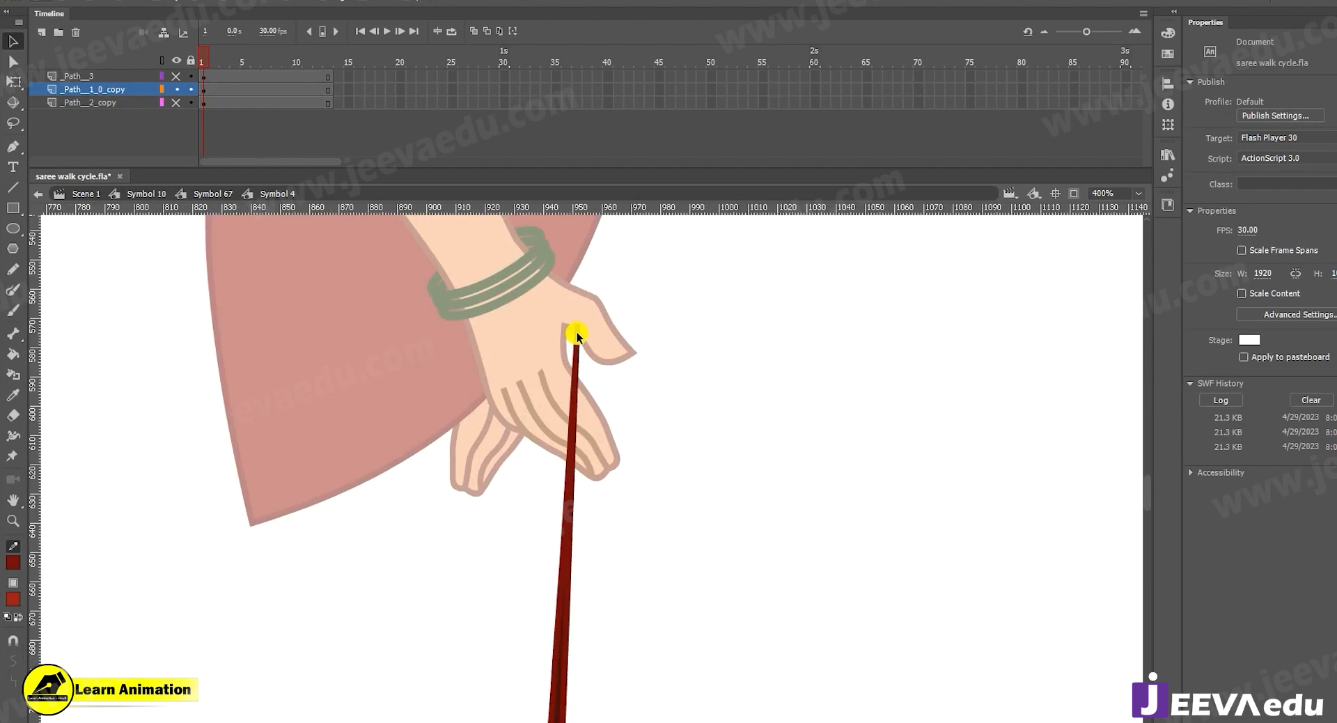
pyautogui.moveTo(574, 337); pyautogui.dragTo(577, 324)
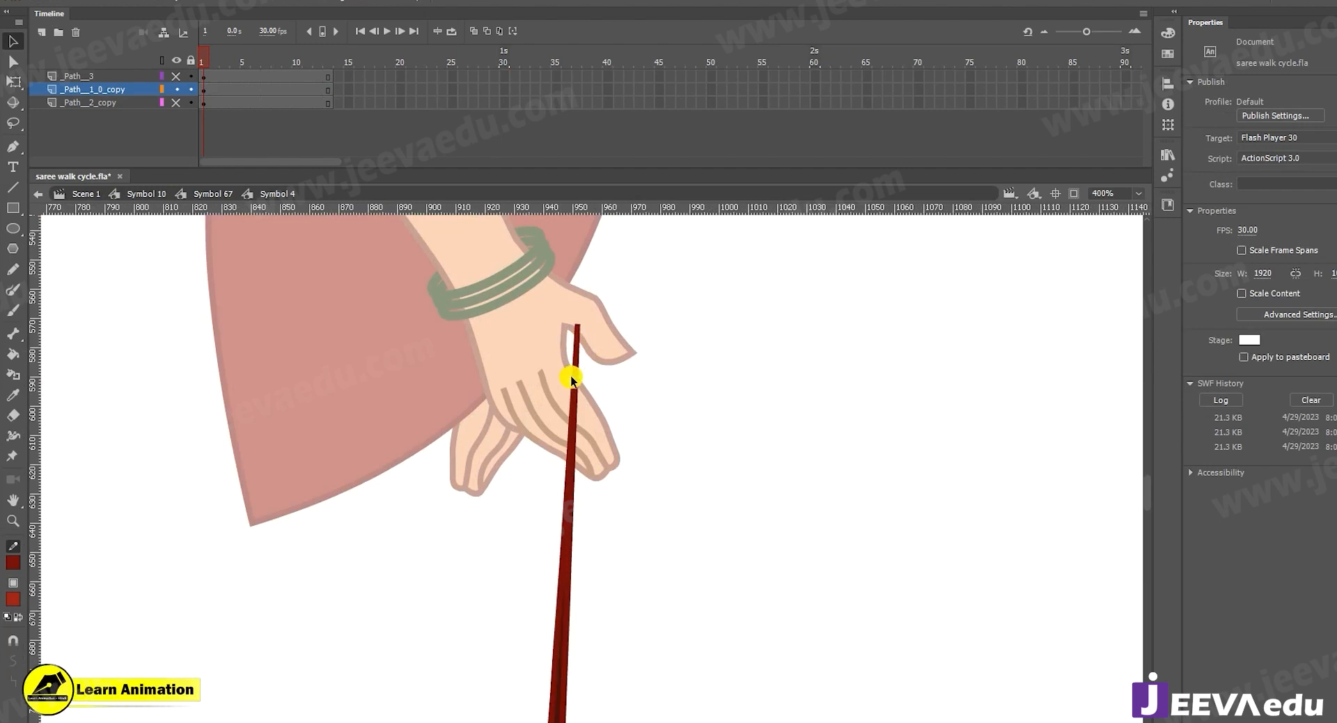
# Shorten the _Path__1_0_copy fold to finger level, deleting the leftover tip fragments above and rounding off its new upper end
pyautogui.click(570, 417)
pyautogui.click(592, 419)
pyautogui.moveTo(571, 422); pyautogui.dragTo(580, 383)
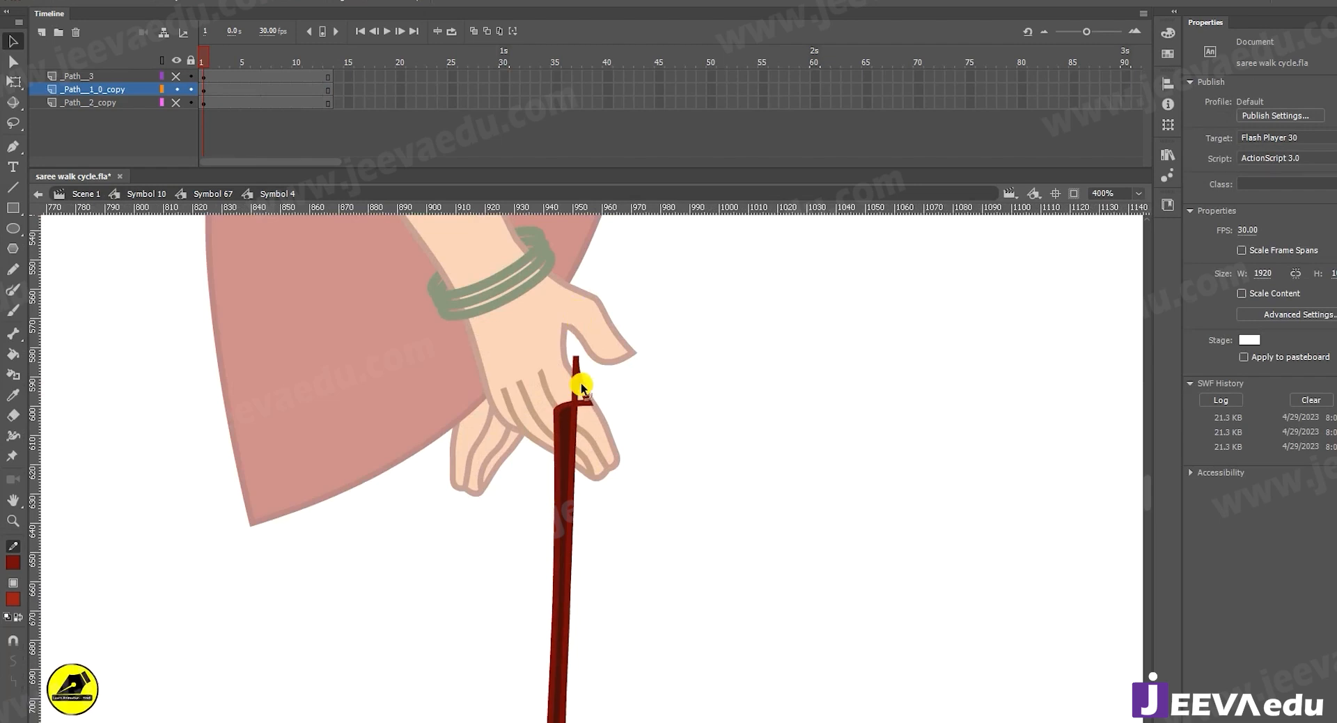
pyautogui.hotkey('ctrl', 'z')
pyautogui.click(580, 393)
pyautogui.press('Delete')
pyautogui.click(577, 387)
pyautogui.press('Delete')
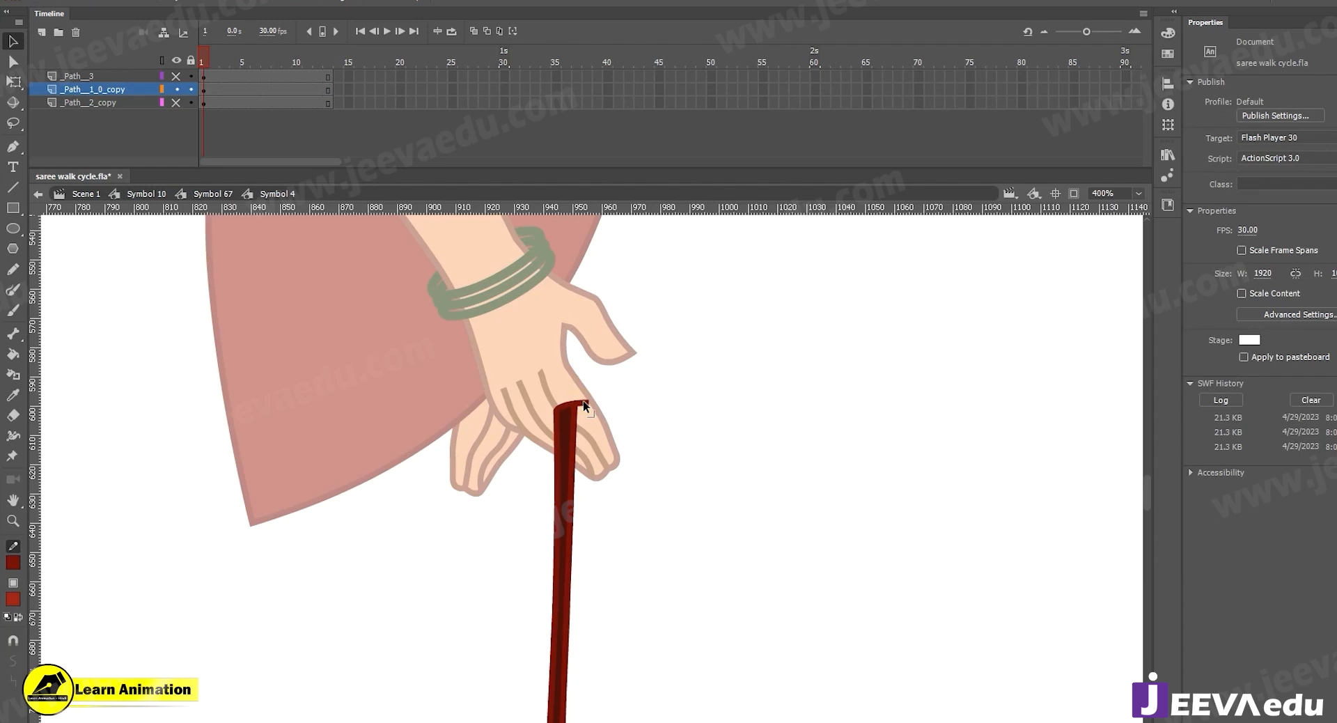
pyautogui.click(583, 402)
pyautogui.press('Delete')
pyautogui.scroll(1, 567, 435)
pyautogui.moveTo(573, 438); pyautogui.dragTo(595, 403)
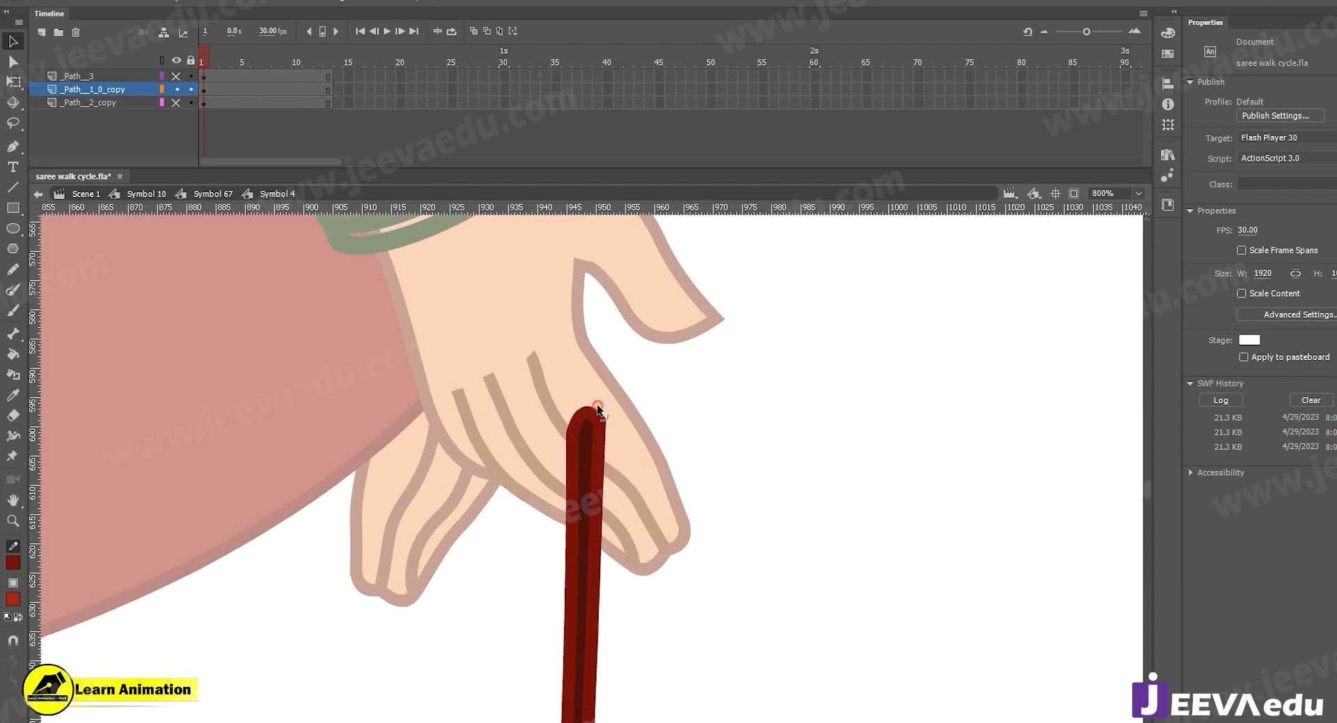
# Hide _Path__1_0_copy, show only the _Path__2_copy base of the pleat and select its shape
pyautogui.press('z')
pyautogui.keyDown('alt'); pyautogui.click(576, 435); pyautogui.keyUp('alt')
pyautogui.keyDown('alt'); pyautogui.click(581, 532); pyautogui.keyUp('alt')
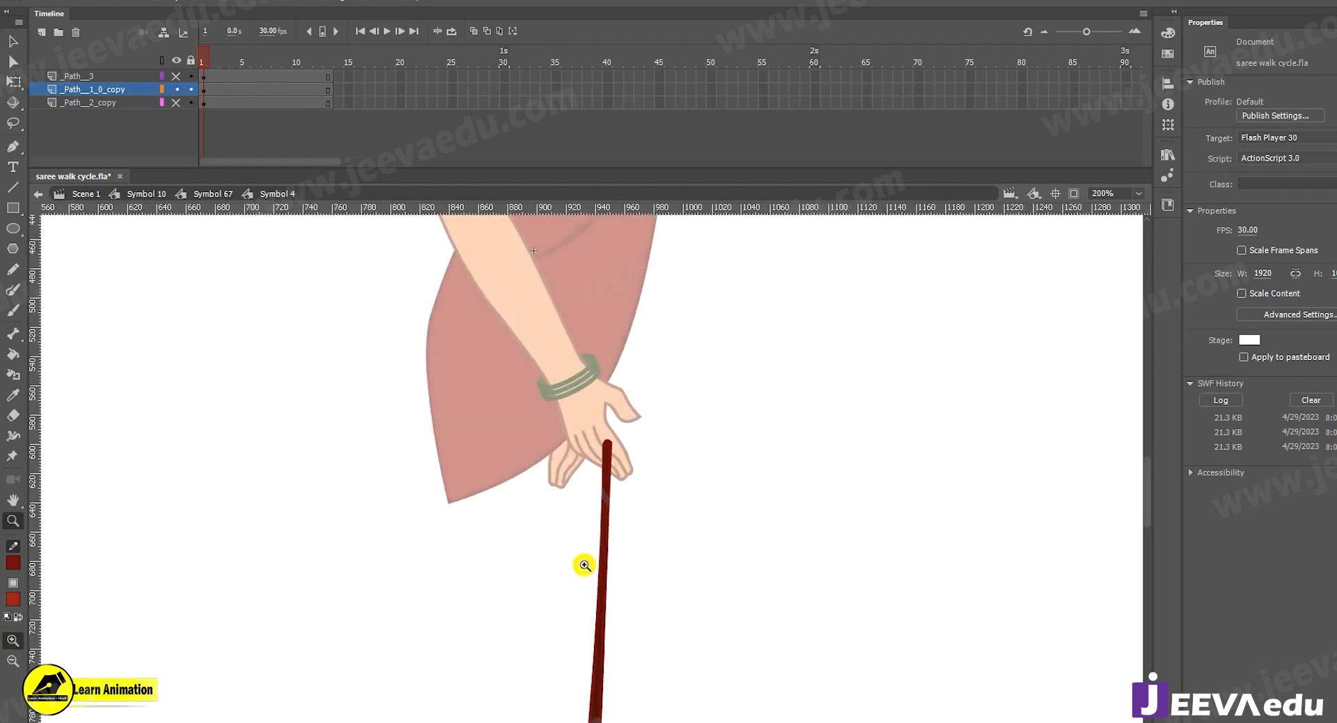
pyautogui.keyDown('alt'); pyautogui.click(624, 570); pyautogui.keyUp('alt')
pyautogui.click(178, 89)
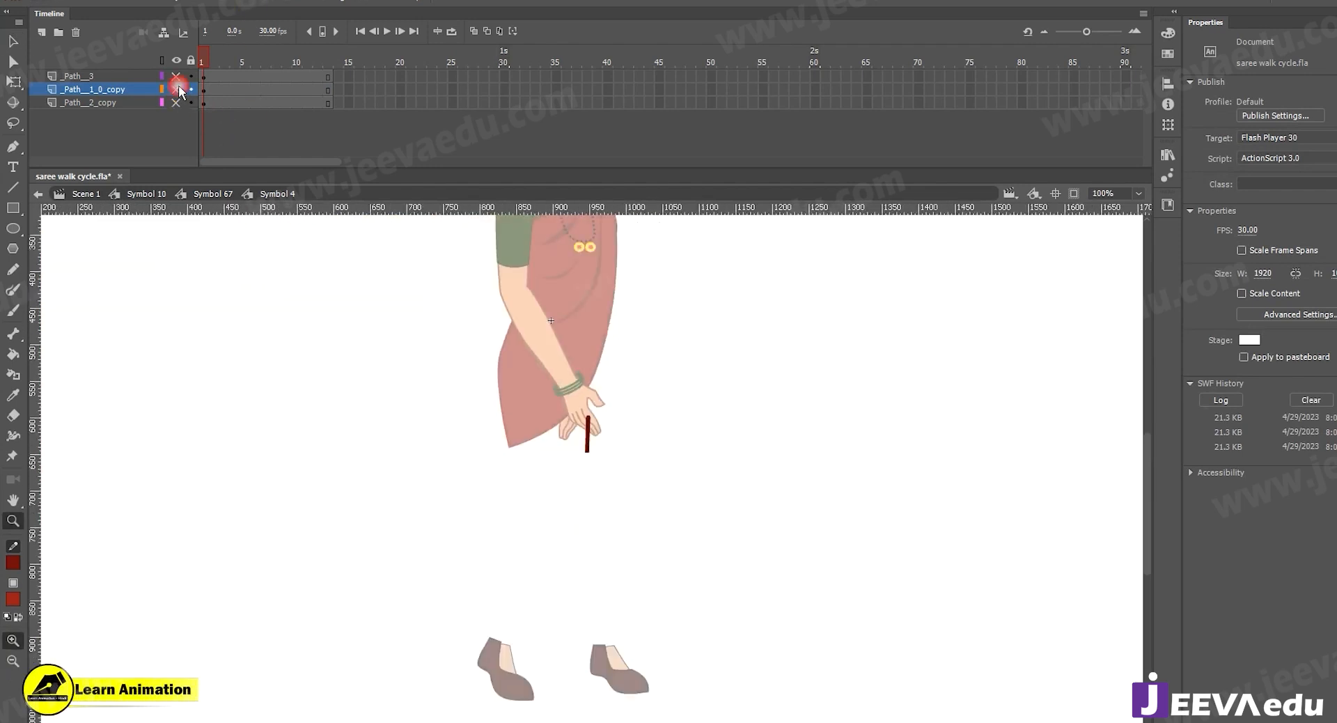
pyautogui.click(179, 102)
pyautogui.click(592, 554)
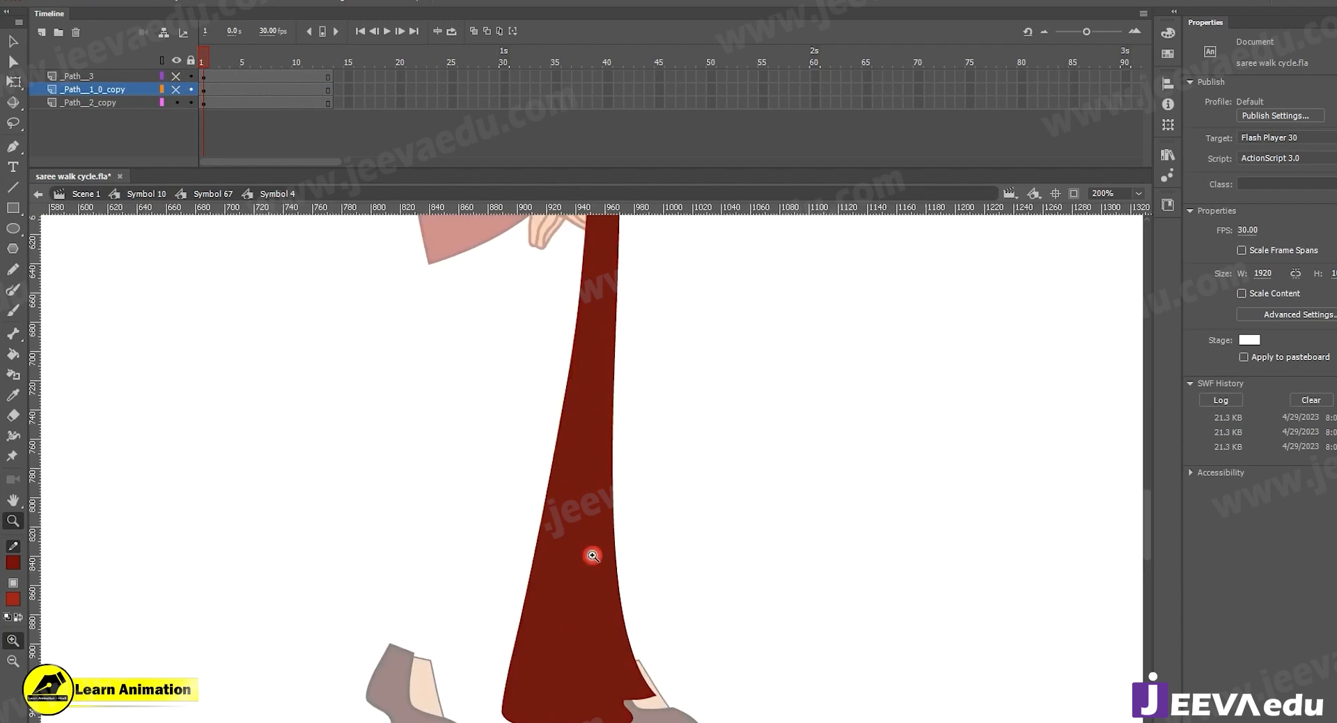
pyautogui.press('v')
pyautogui.click(599, 581)
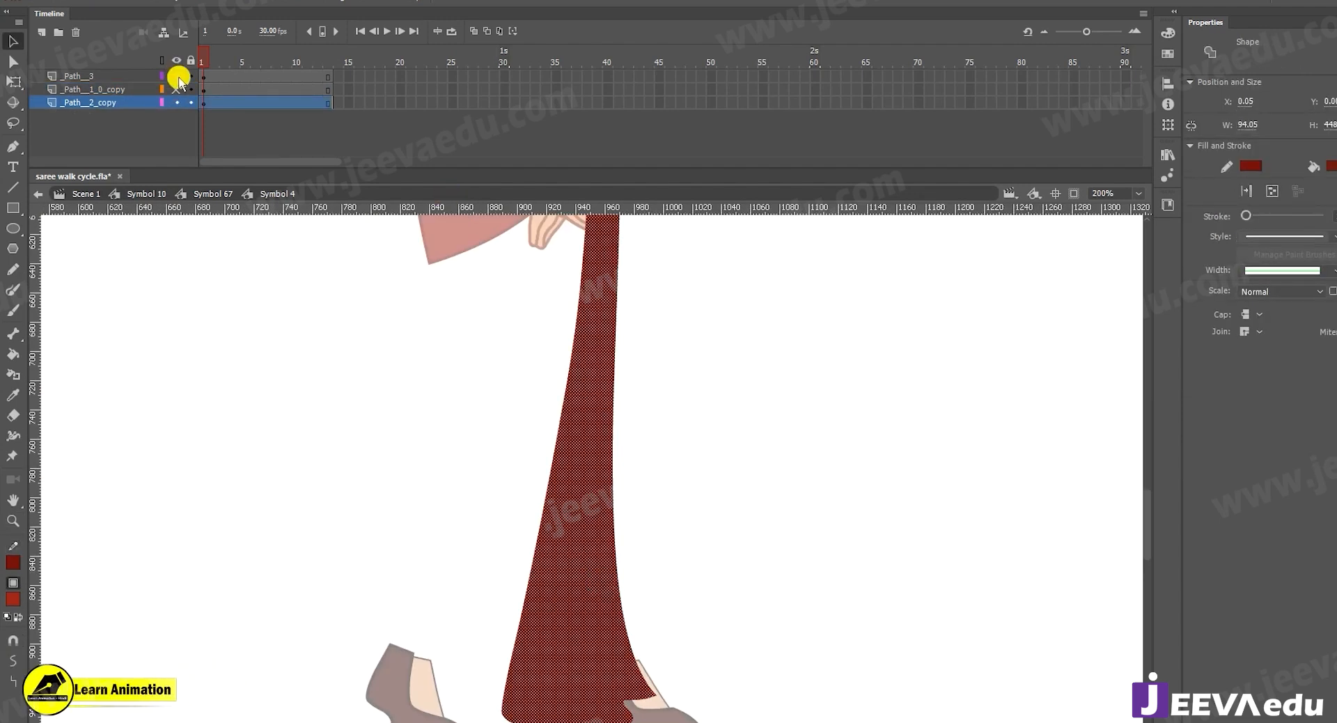
# Make _Path__3 and _Path__1_0_copy visible again so all pleat layers show together, leaving the artwork deselected
pyautogui.click(178, 77)
pyautogui.click(177, 89)
pyautogui.click(211, 61)
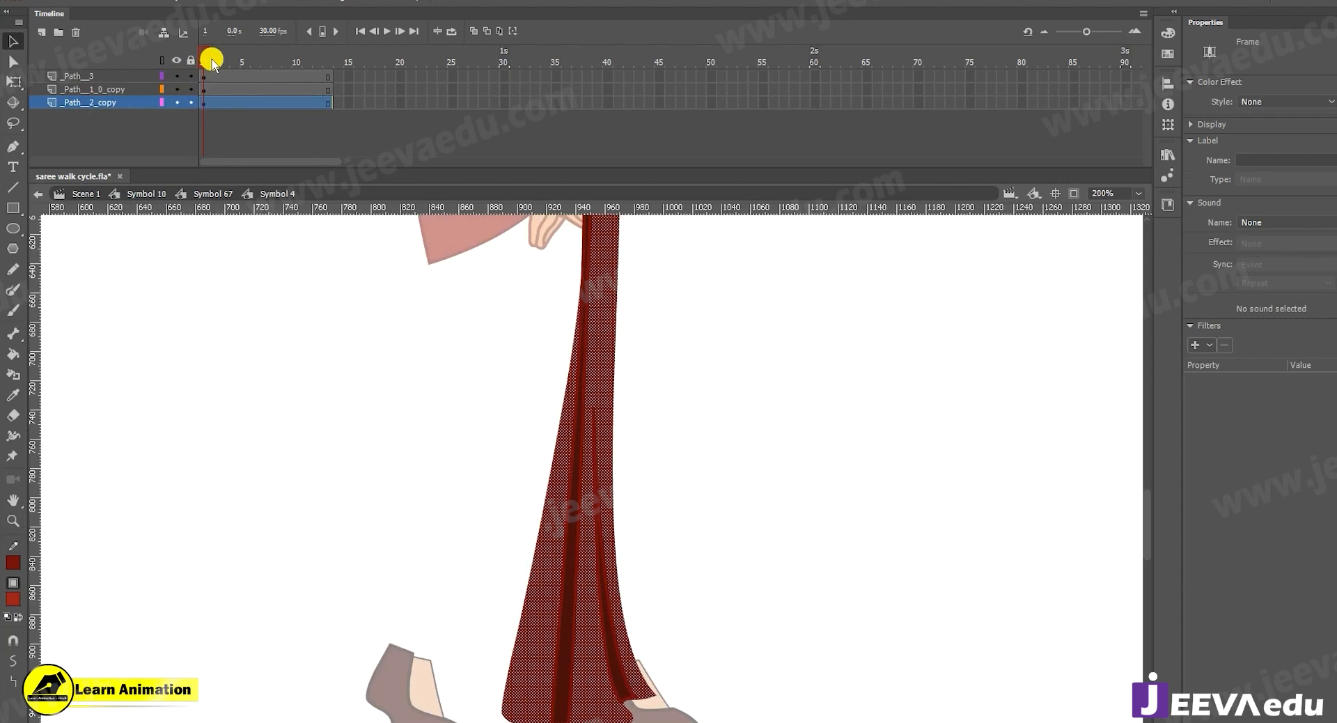
pyautogui.click(181, 62)
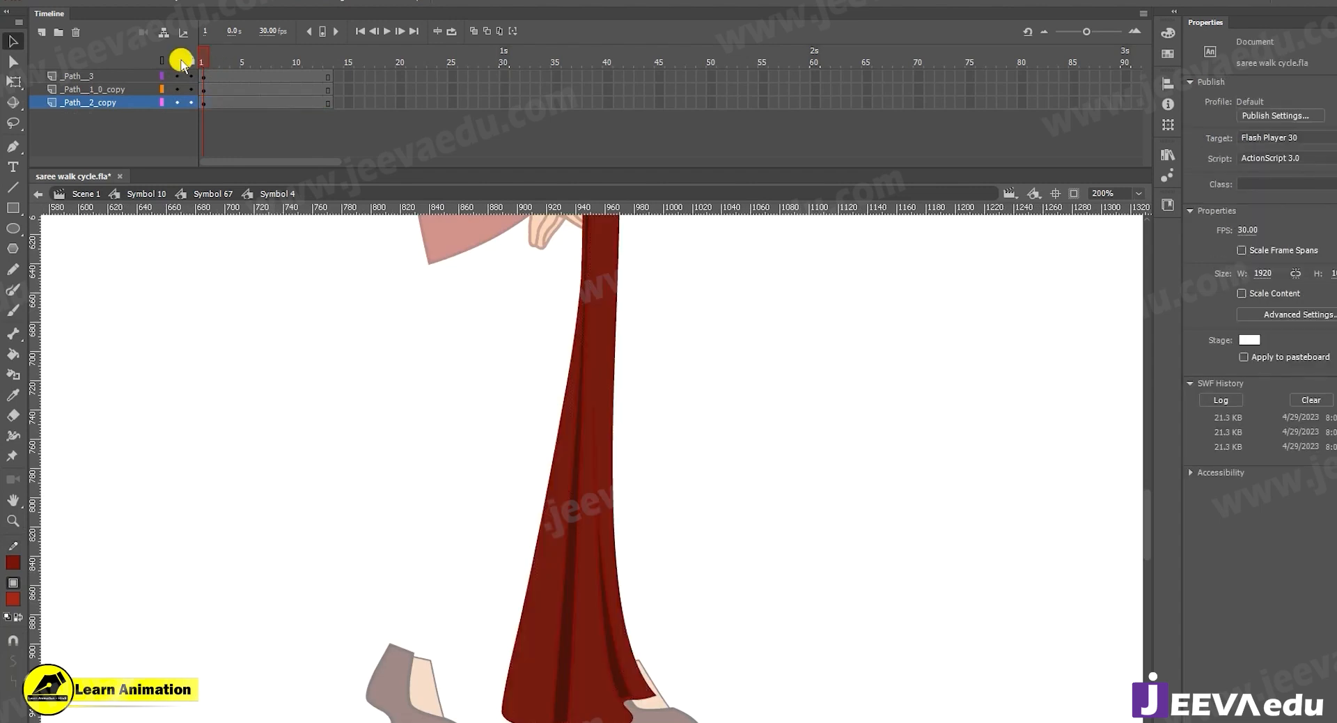
# Return to Symbol 67, show its hidden layers and go back up to the full character in Symbol 10
pyautogui.click(203, 192)
pyautogui.press('z')
pyautogui.keyDown('alt'); pyautogui.click(684, 609); pyautogui.keyUp('alt')
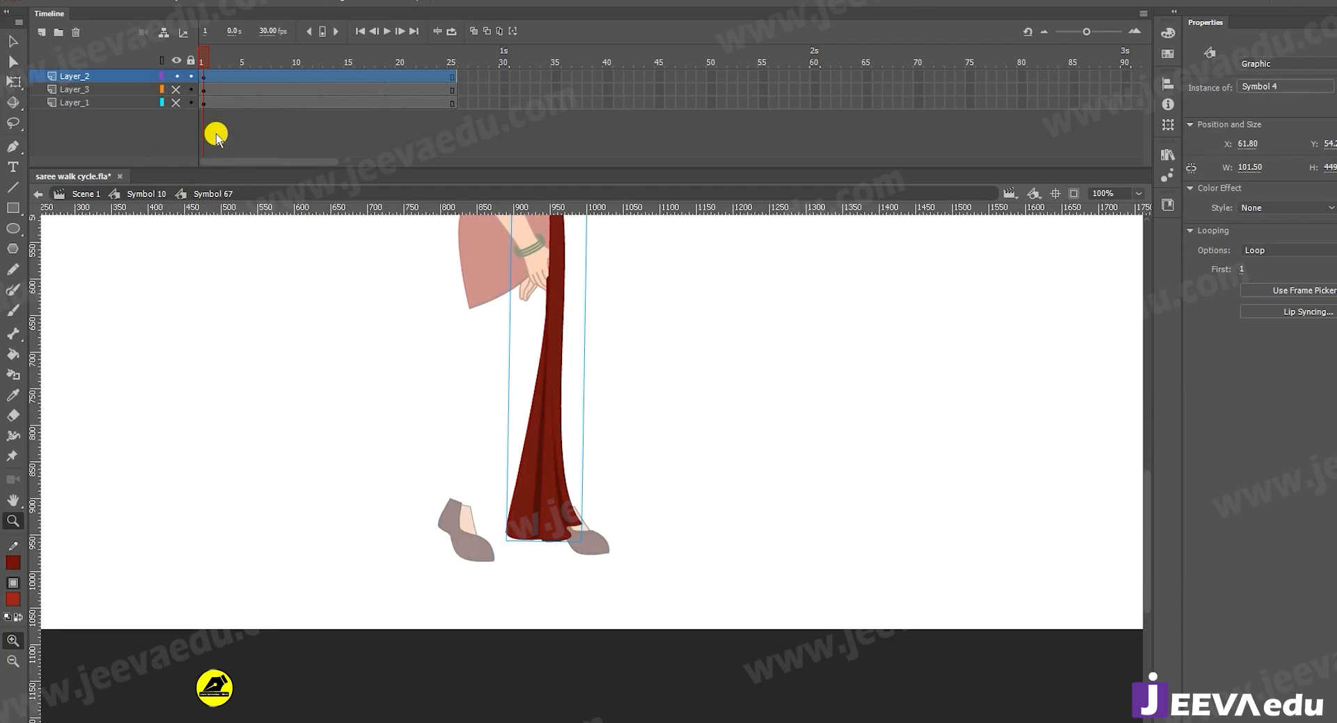
pyautogui.click(177, 89)
pyautogui.keyDown('alt'); pyautogui.click(597, 508); pyautogui.keyUp('alt')
pyautogui.press('v')
pyautogui.doubleClick(546, 487)
pyautogui.click(649, 445)
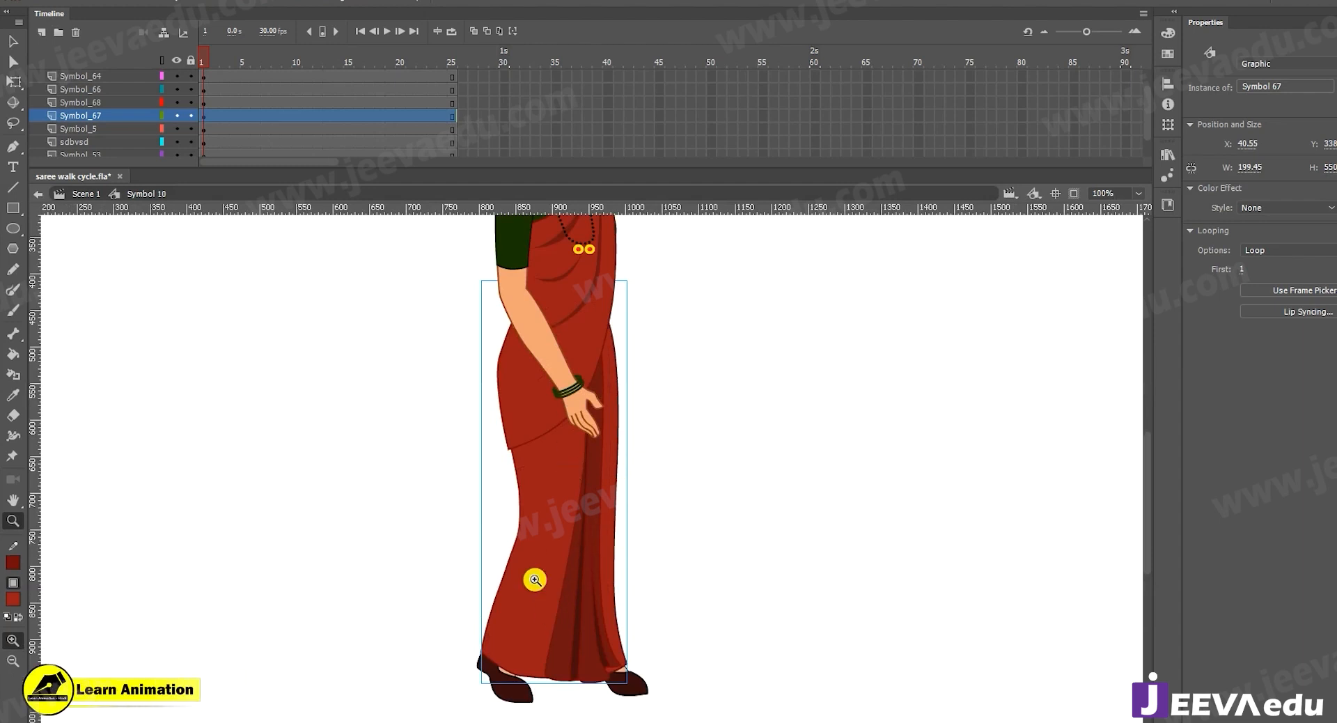
# Select both feet below the skirt, try moving them well away from the character and undo the move
pyautogui.press('v')
pyautogui.click(511, 699)
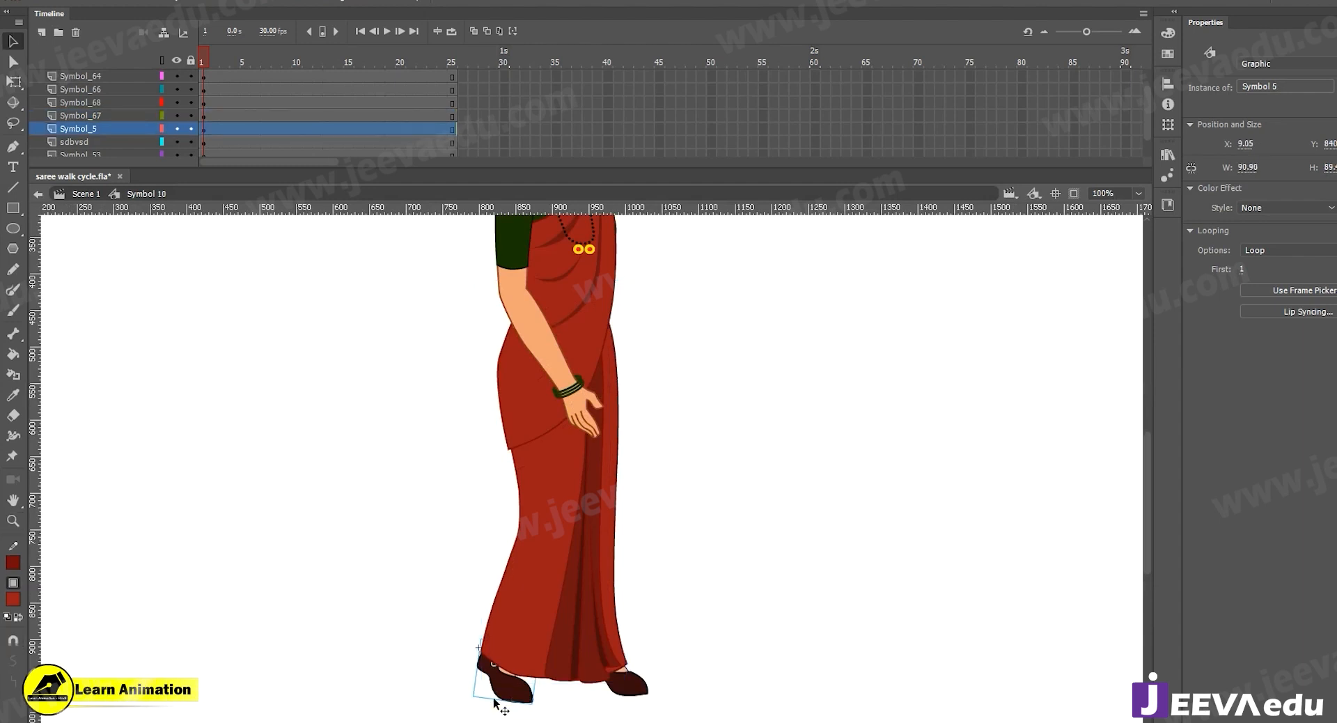
pyautogui.click(512, 705)
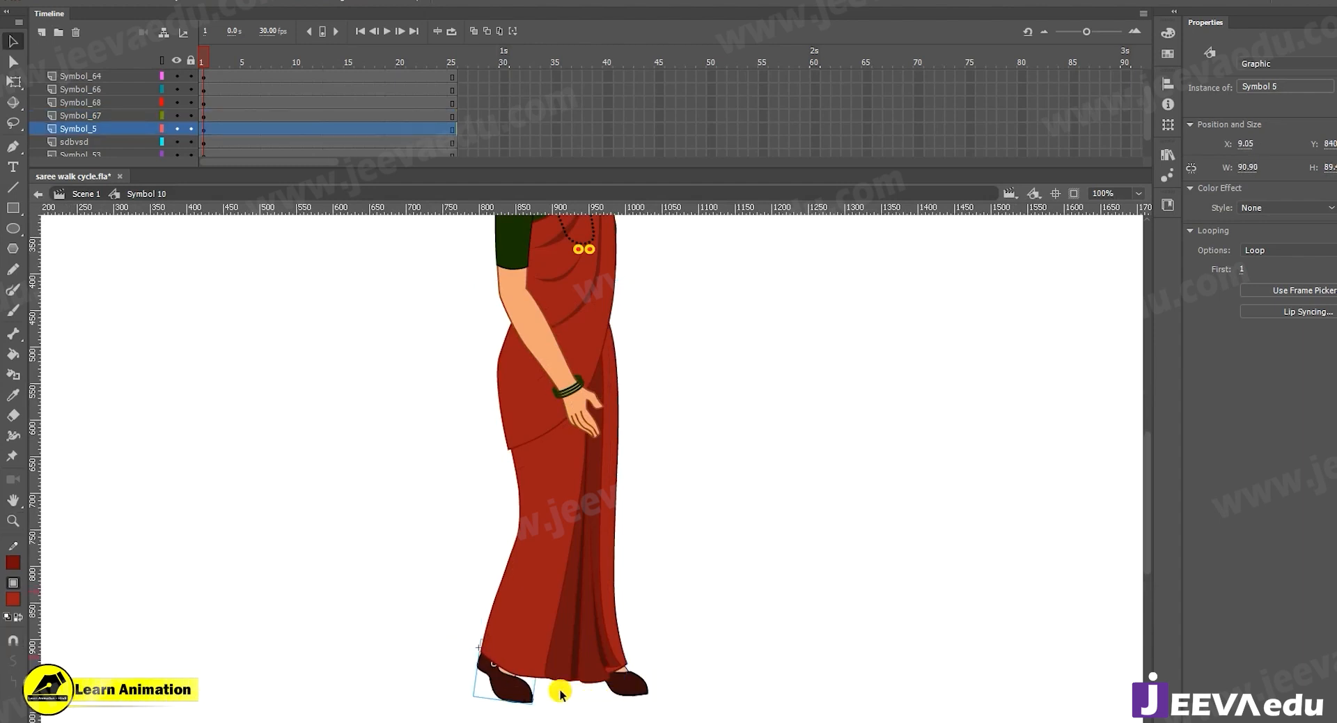
pyautogui.keyDown('shift'); pyautogui.click(630, 690); pyautogui.keyUp('shift')
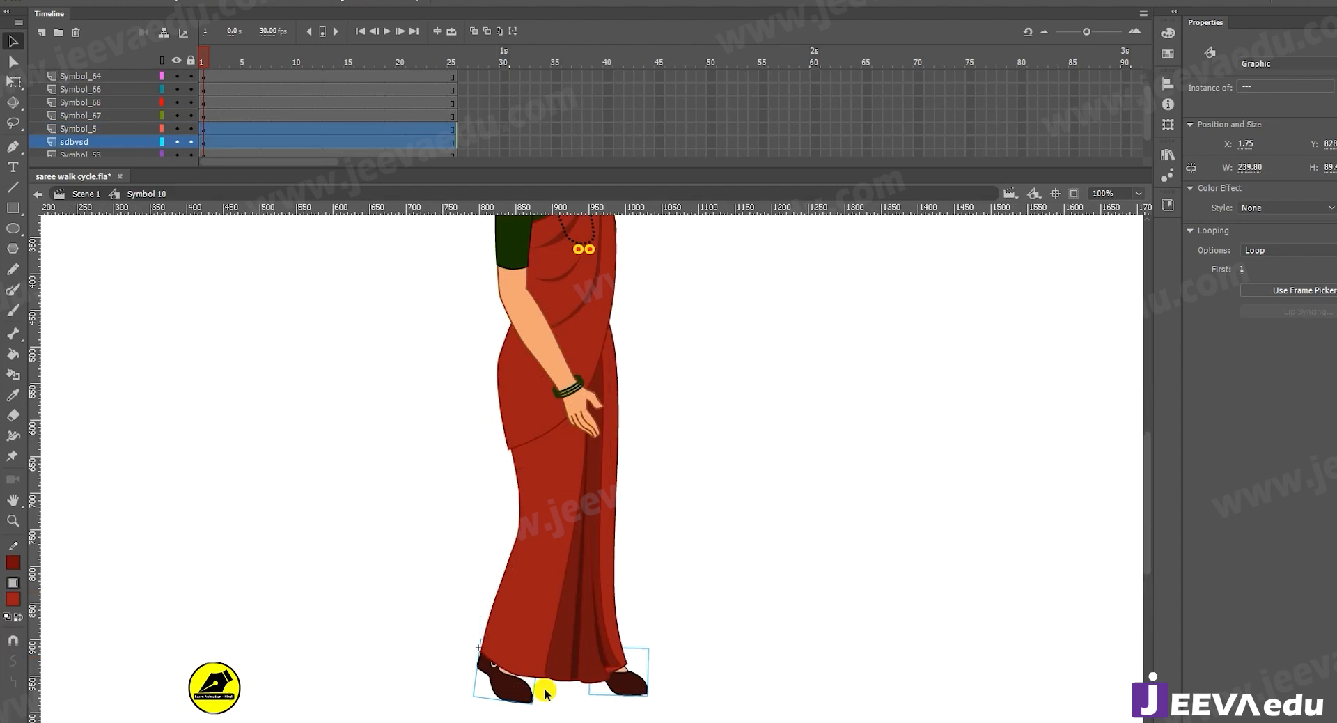
pyautogui.moveTo(644, 676); pyautogui.dragTo(1165, 581)
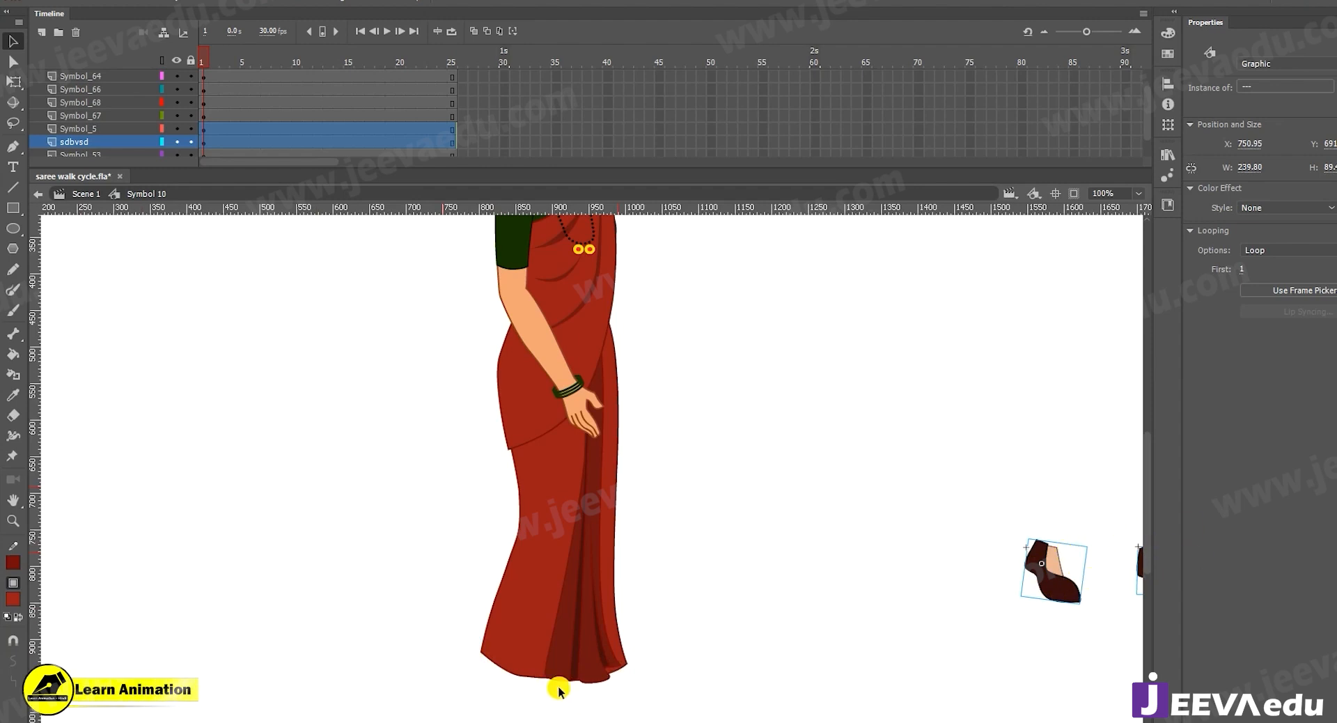
pyautogui.hotkey('ctrl', 'z')
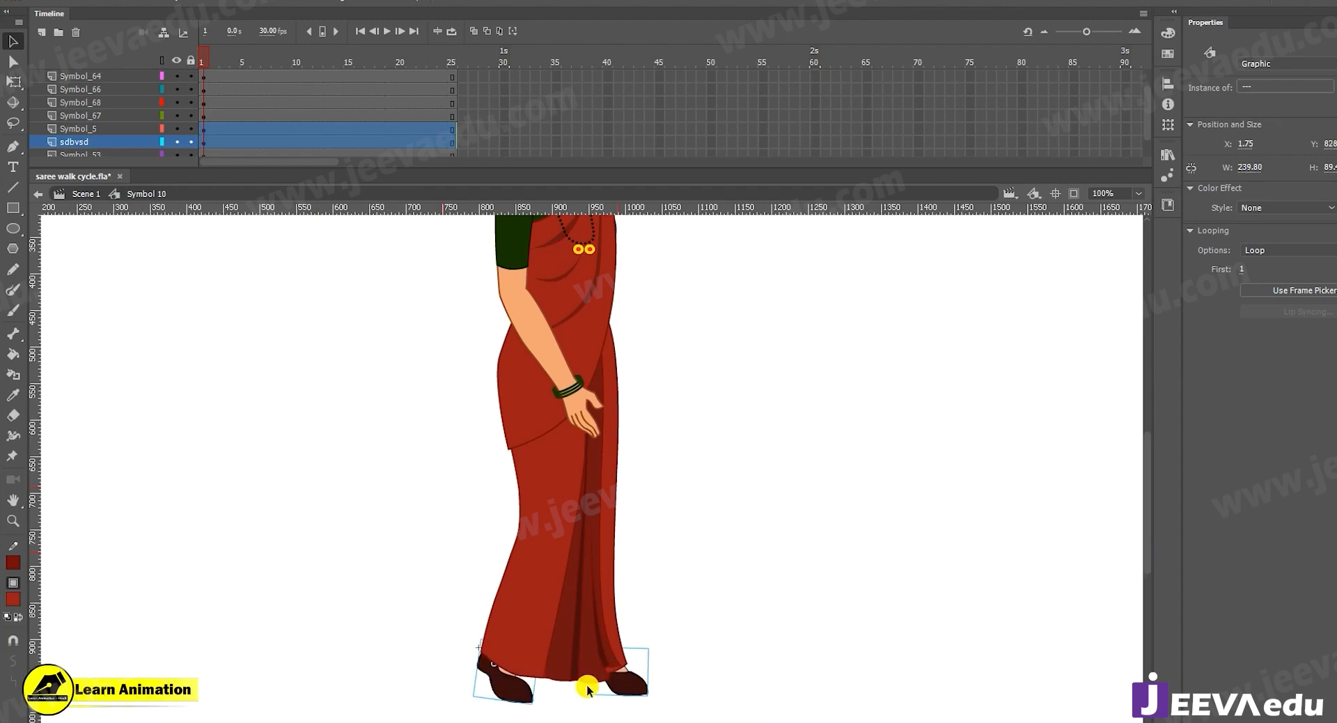
pyautogui.click(700, 652)
# Try moving only the rear foot away from the skirt and undo the move
pyautogui.click(511, 693)
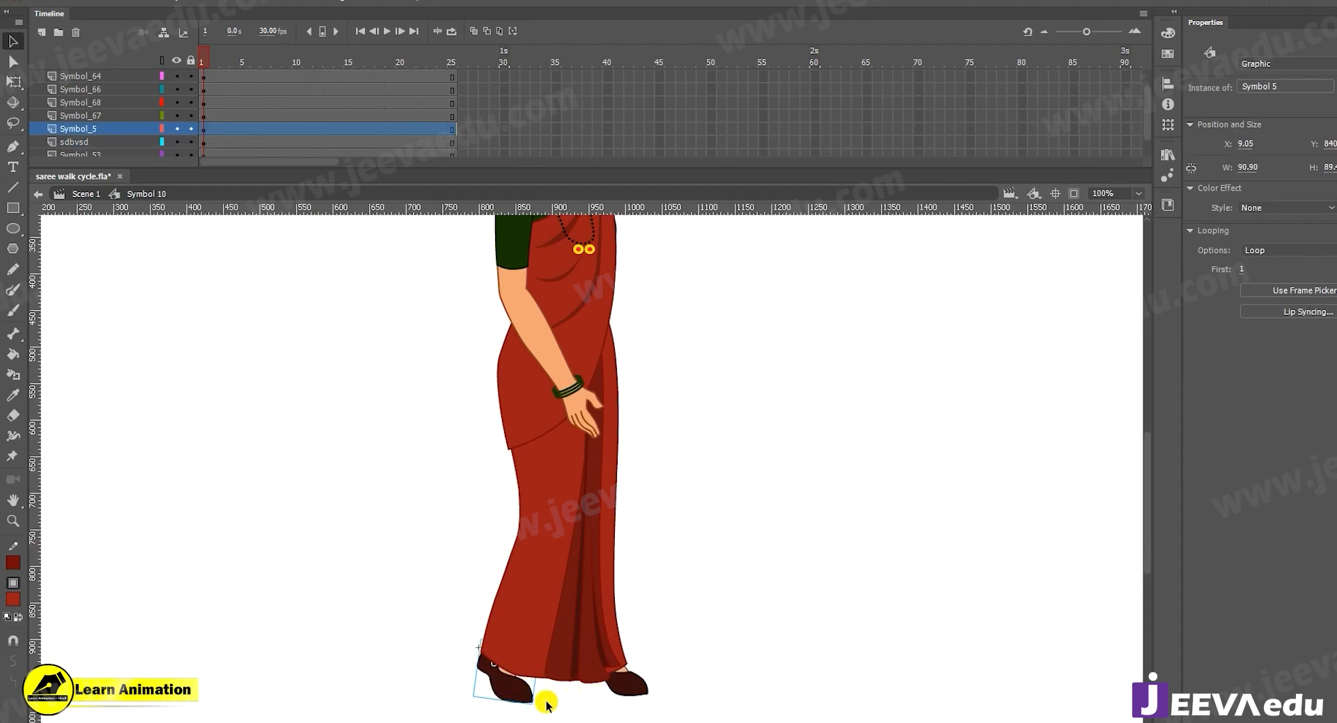
pyautogui.moveTo(520, 696); pyautogui.dragTo(399, 683)
pyautogui.hotkey('ctrl', 'z')
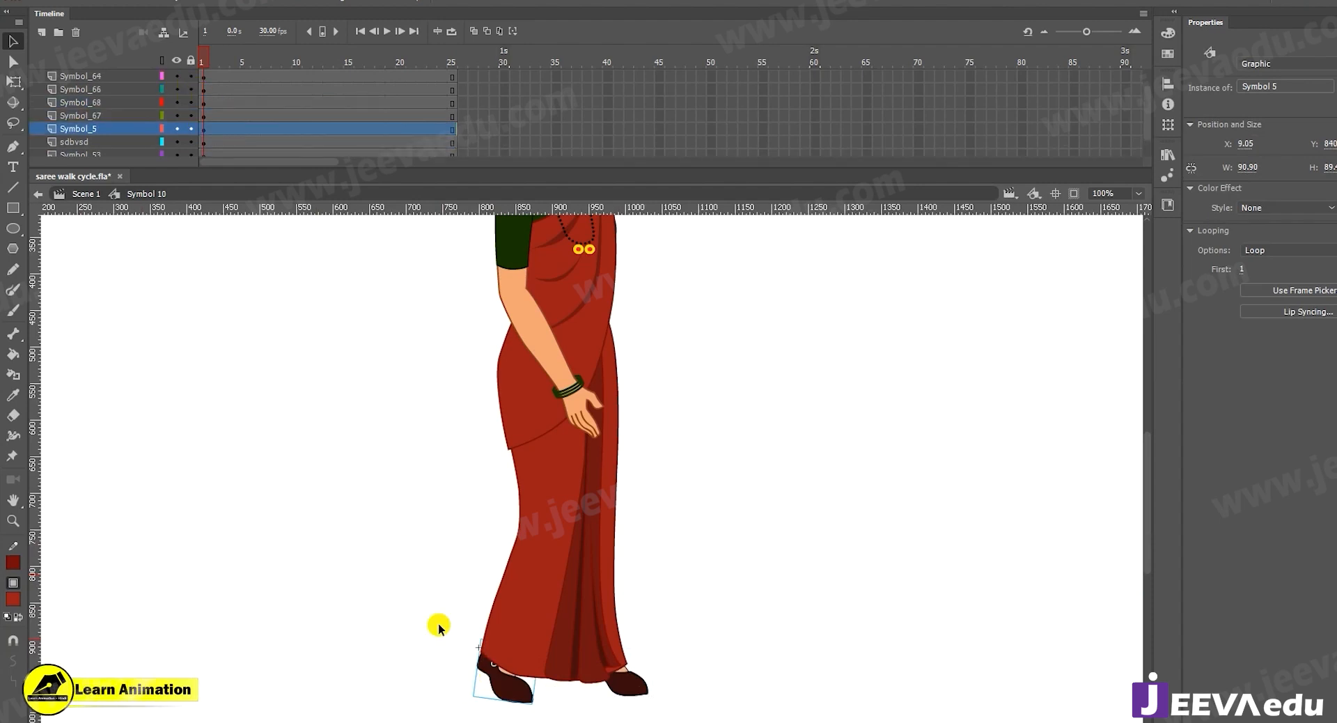
# Open the rear foot's Symbol 5, select the shoe instance to inspect its looping settings and open the nested sdbsdb symbol
pyautogui.hotkey('ctrl', '=')
pyautogui.doubleClick(565, 546)
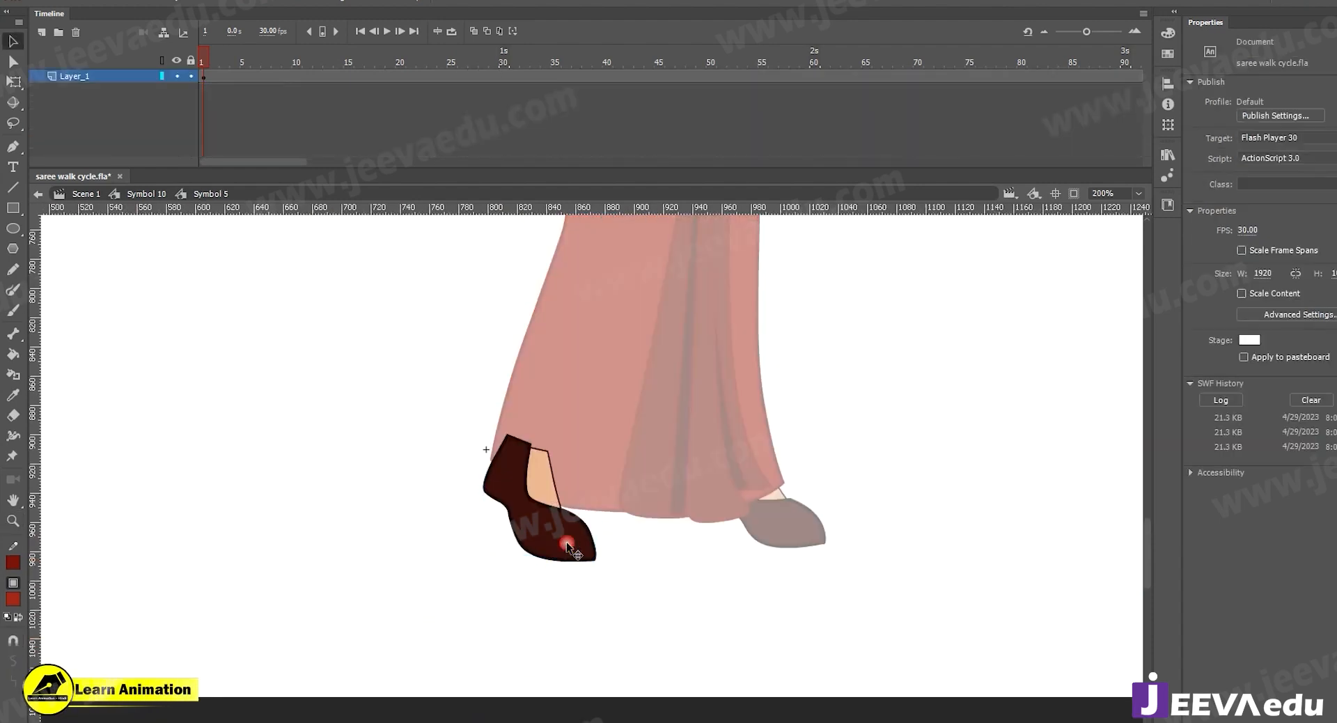
pyautogui.click(561, 537)
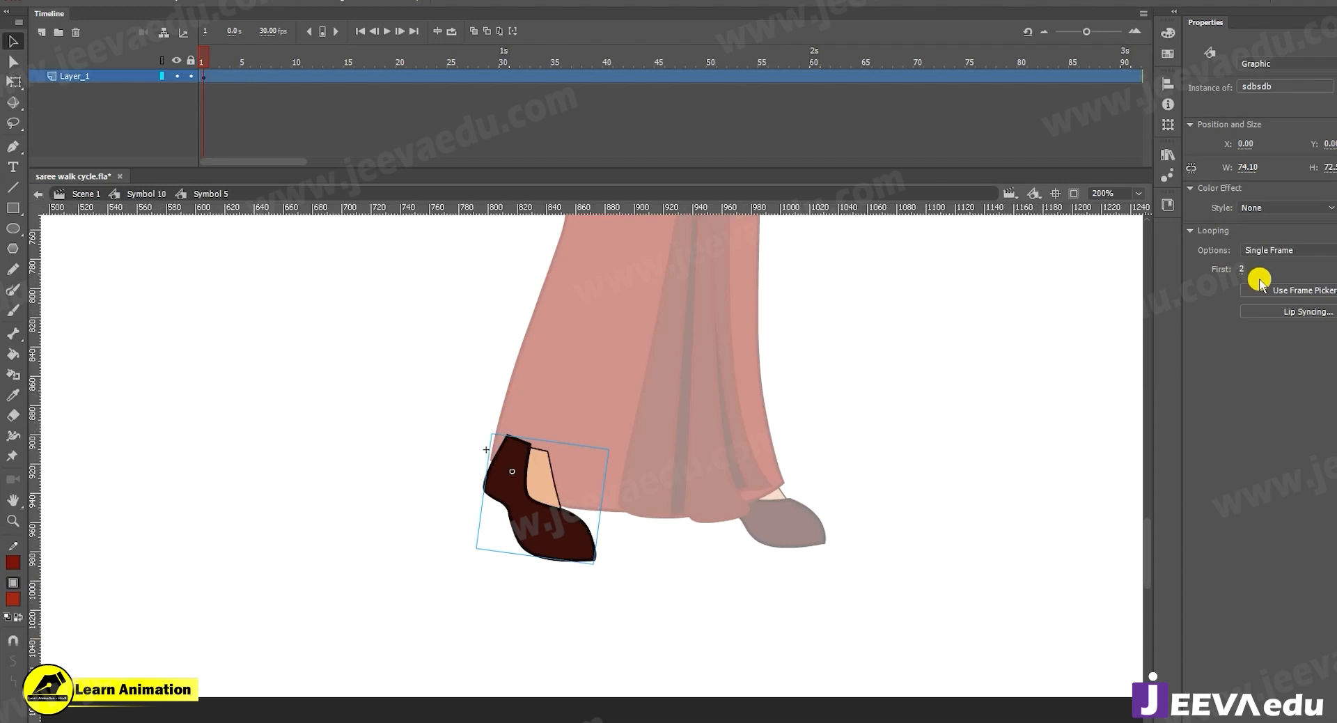
pyautogui.doubleClick(572, 525)
# Scrub through frames 1 to 3 of the sdbsdb symbol to compare the foot poses close up
pyautogui.moveTo(217, 55)
pyautogui.mouseDown()
pyautogui.moveTo(202, 69)
pyautogui.moveTo(225, 73)
pyautogui.mouseUp()
pyautogui.press('z')
pyautogui.click(501, 442)
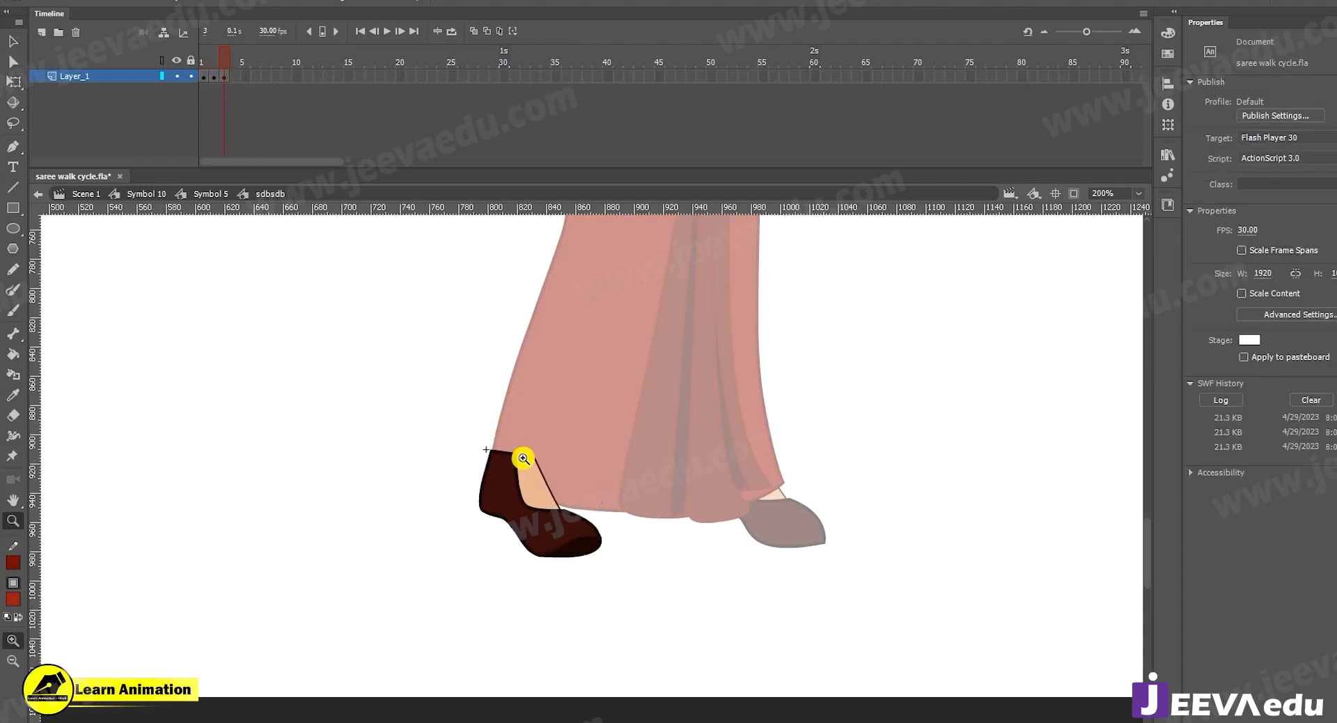
pyautogui.moveTo(511, 451); pyautogui.dragTo(299, 313)
pyautogui.moveTo(221, 56); pyautogui.dragTo(195, 78)
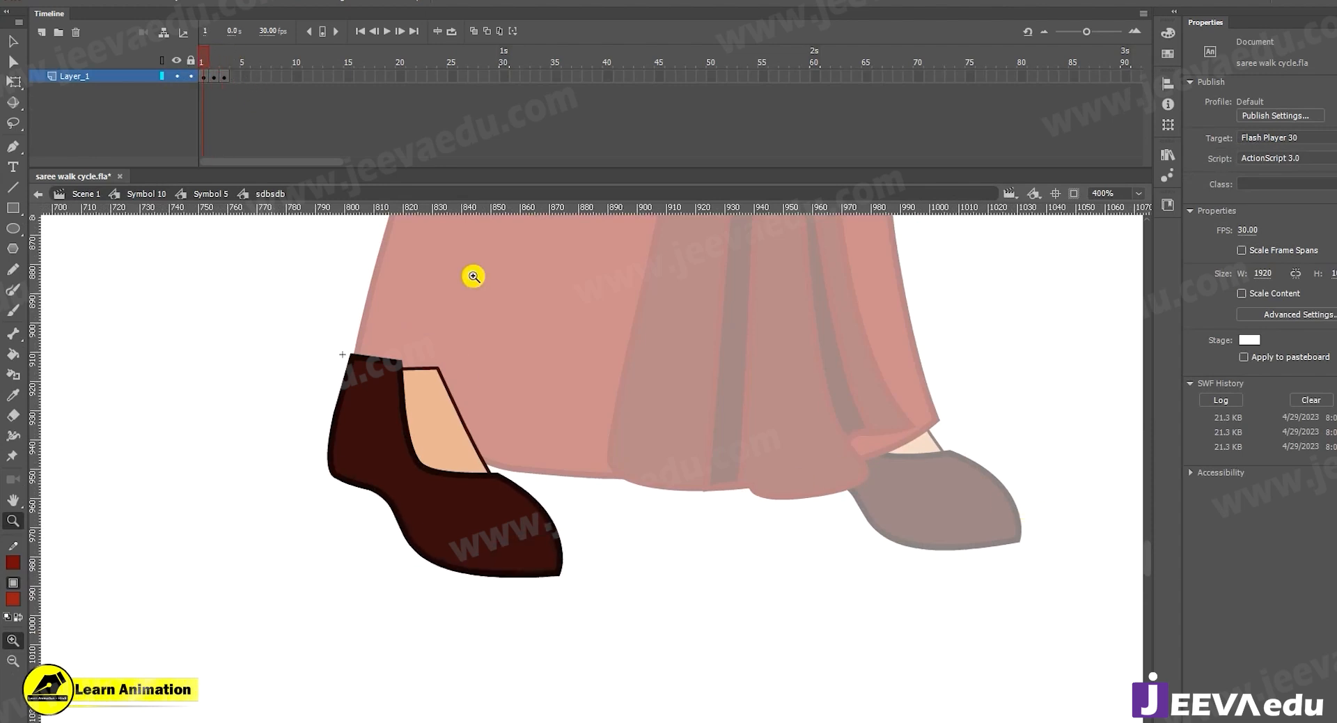
# Return from the foot symbol to Symbol 10 and view the whole character on the stage
pyautogui.click(161, 194)
pyautogui.keyDown('alt'); pyautogui.click(692, 571); pyautogui.keyUp('alt')
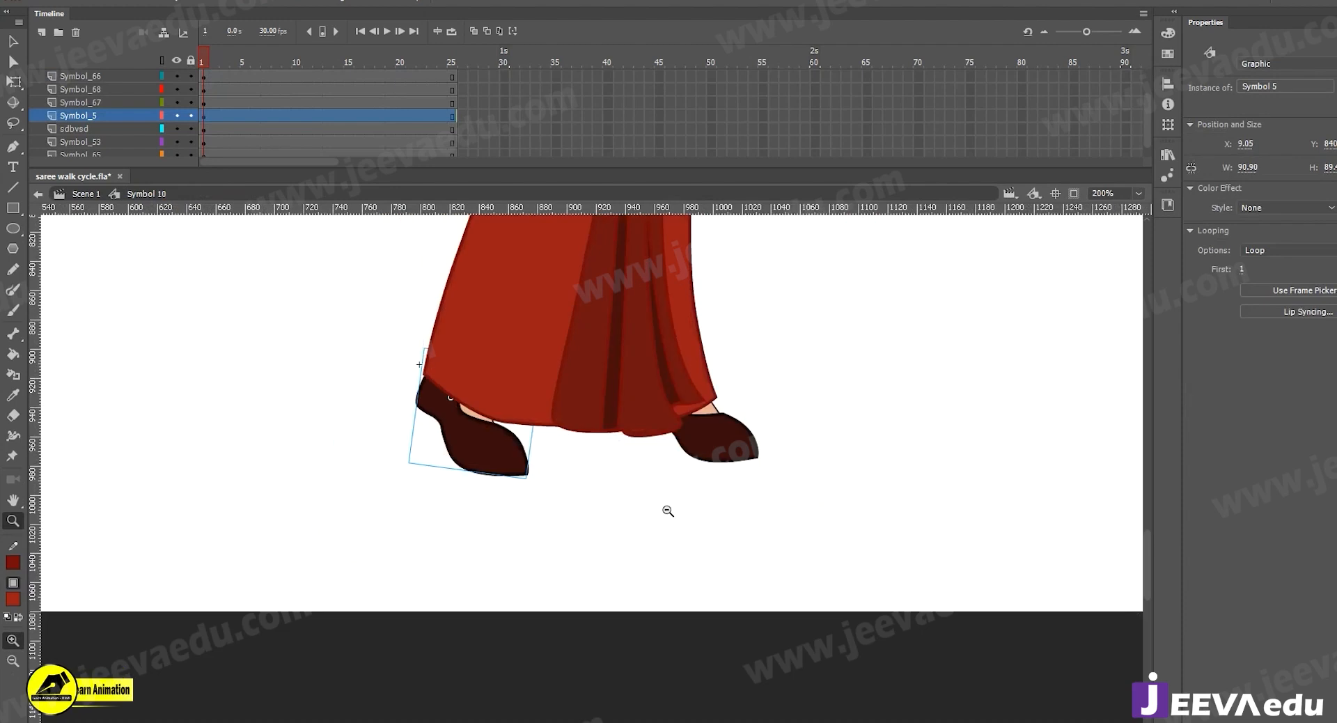
pyautogui.keyDown('alt'); pyautogui.click(618, 392); pyautogui.keyUp('alt')
pyautogui.keyDown('alt'); pyautogui.click(537, 334); pyautogui.keyUp('alt')
pyautogui.click(537, 334)
pyautogui.press('v')
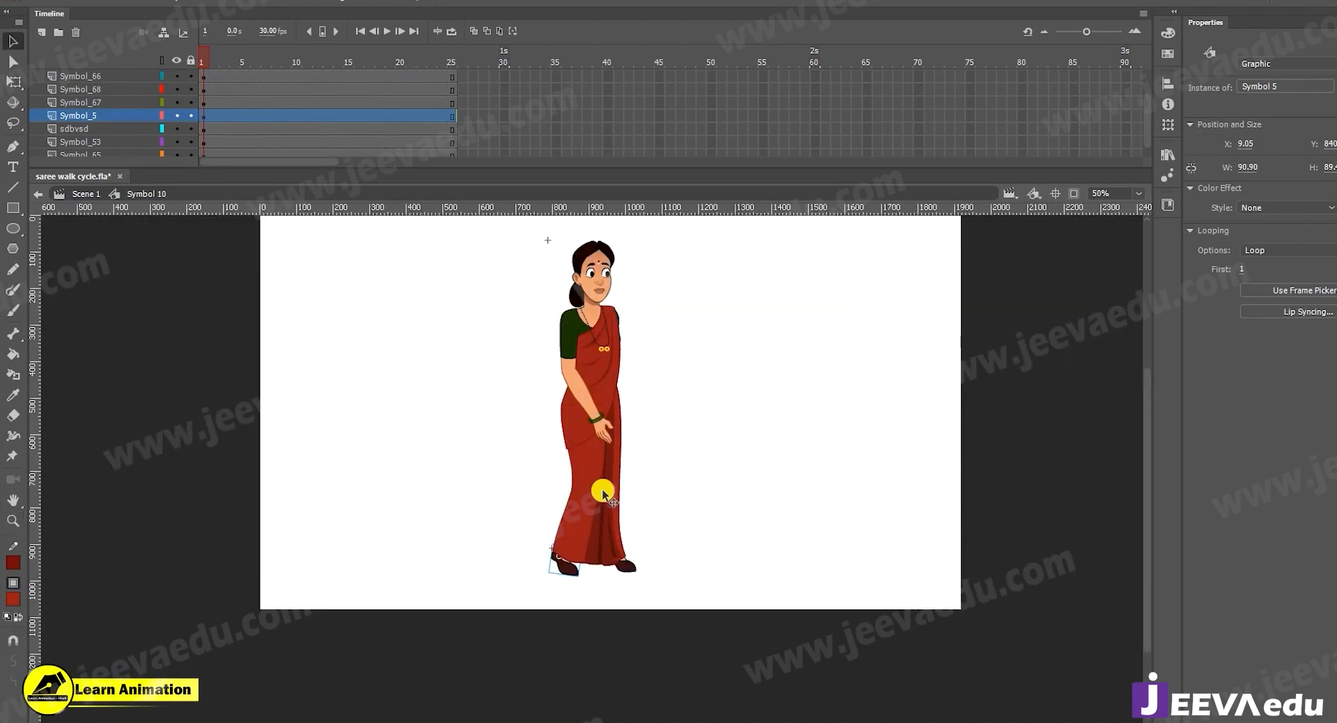
# Place vertical guides at the rear heel and the front toe, and a horizontal ground guide just under the soles
pyautogui.moveTo(615, 427); pyautogui.dragTo(604, 506)
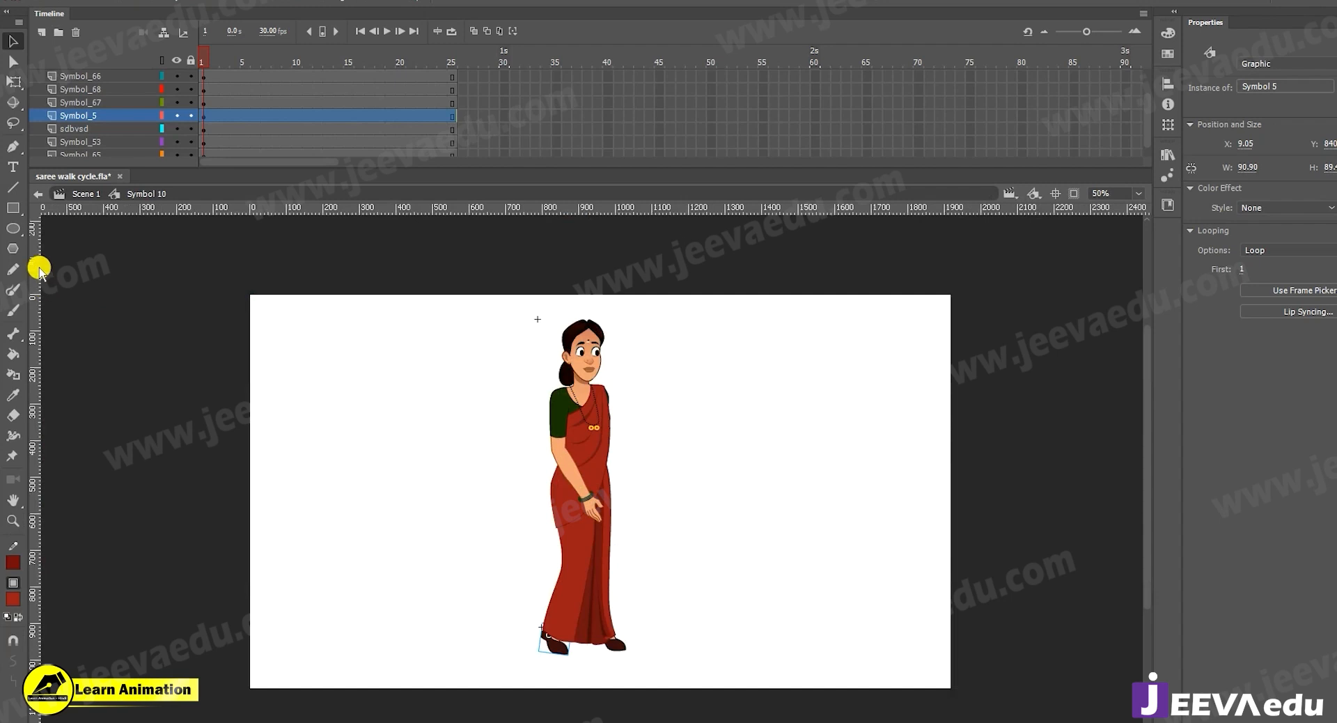
pyautogui.moveTo(34, 279); pyautogui.dragTo(541, 501)
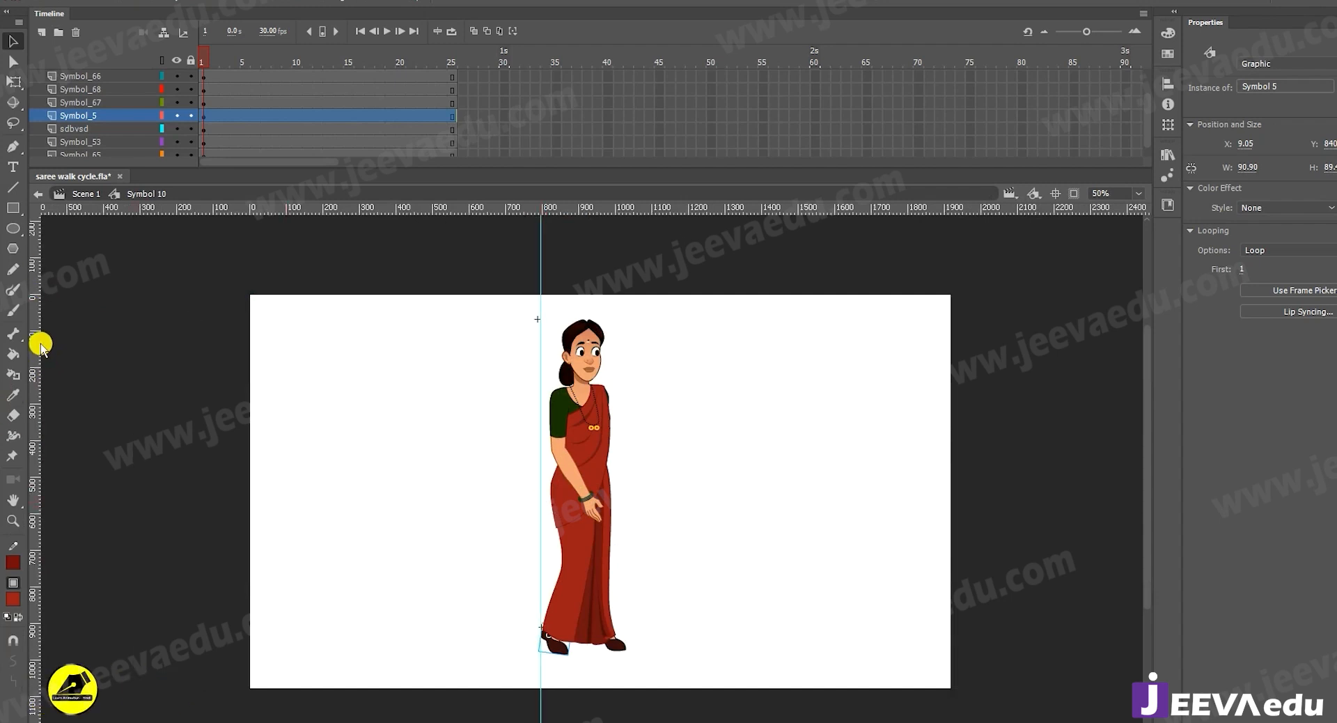
pyautogui.moveTo(35, 337); pyautogui.dragTo(627, 531)
pyautogui.moveTo(572, 209); pyautogui.dragTo(573, 655)
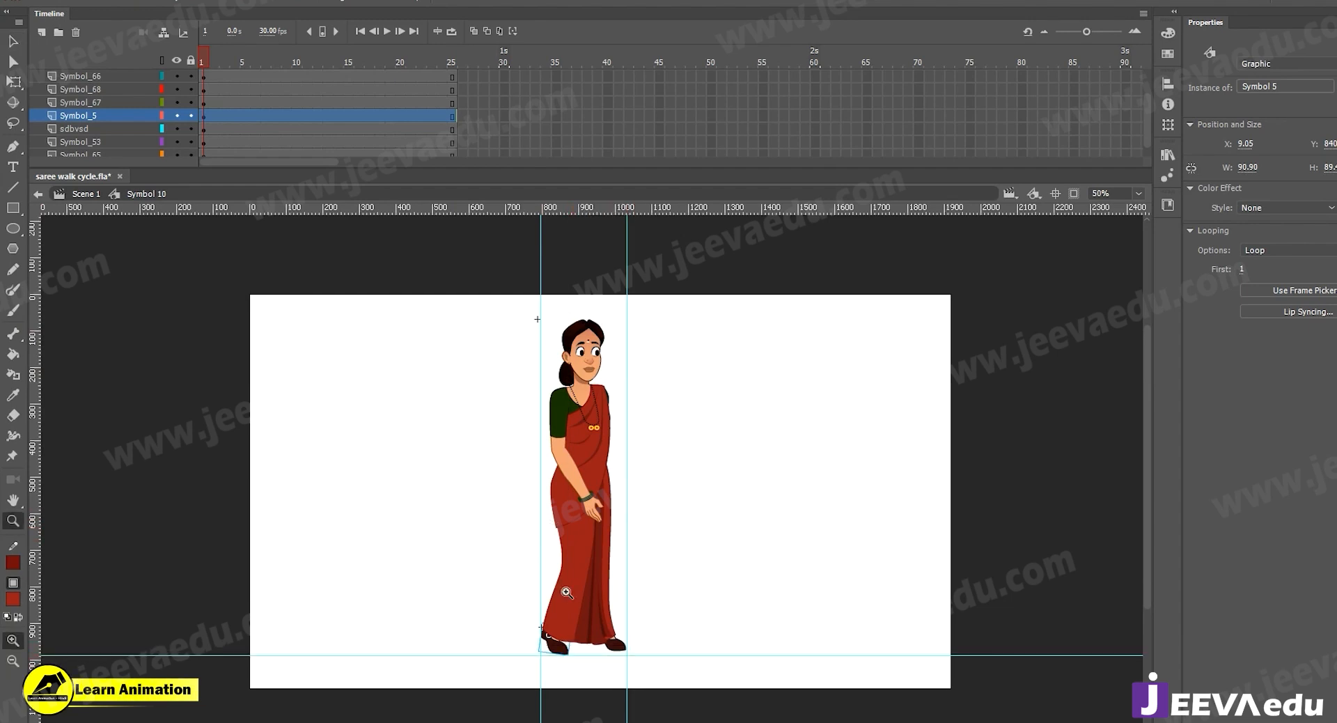
# Inspect the guides close up against both feet, return to the whole character and clear the selection
pyautogui.press('z')
pyautogui.click(563, 581)
pyautogui.click(562, 571)
pyautogui.press('q')
pyautogui.press('z')
pyautogui.keyDown('alt'); pyautogui.click(704, 466); pyautogui.keyUp('alt')
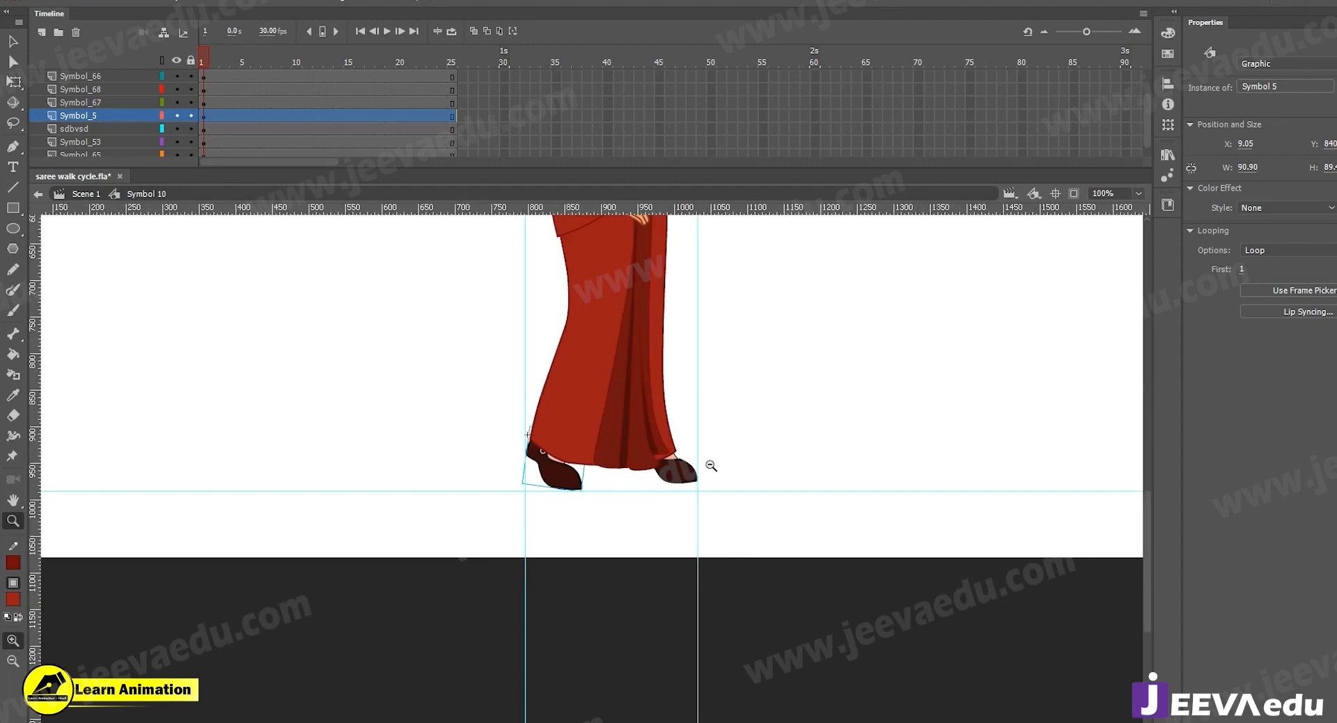
pyautogui.keyDown('alt'); pyautogui.click(594, 391); pyautogui.keyUp('alt')
pyautogui.keyDown('alt'); pyautogui.click(589, 395); pyautogui.keyUp('alt')
pyautogui.click(671, 563)
pyautogui.moveTo(670, 562); pyautogui.dragTo(582, 497)
pyautogui.press('v')
pyautogui.click(673, 537)
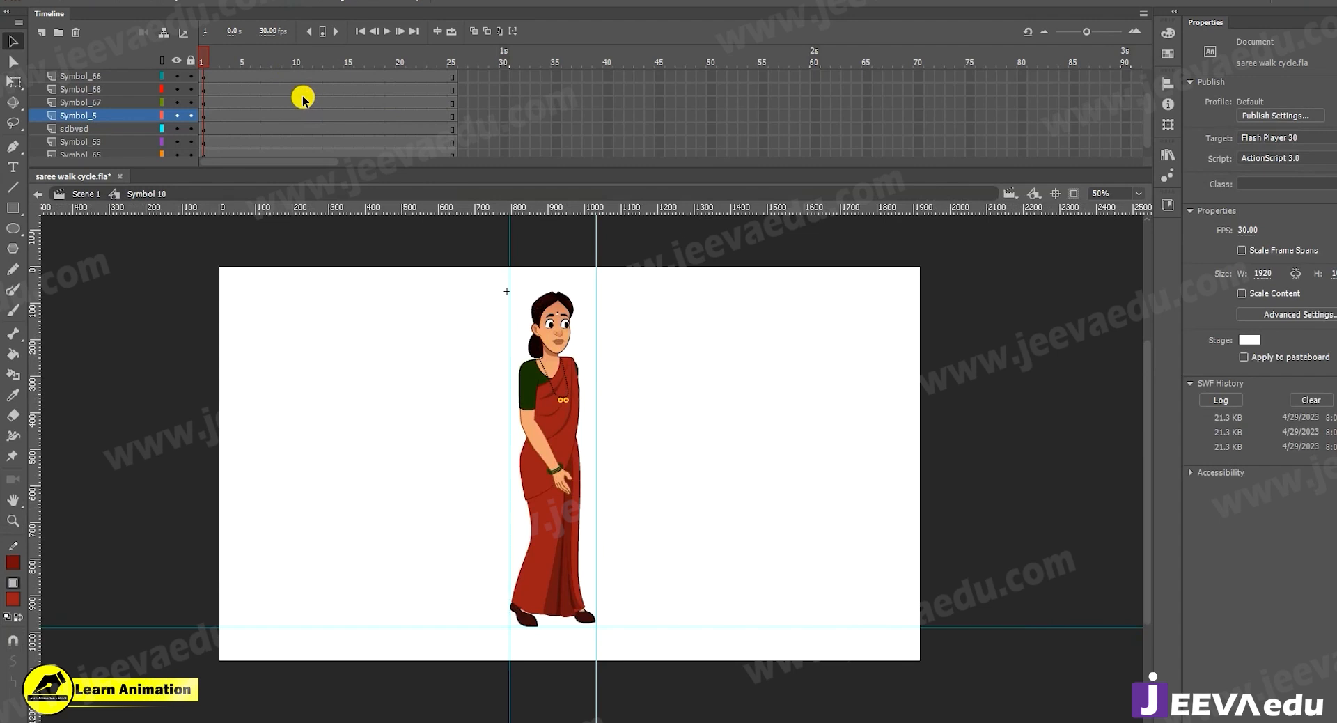
# Insert keyframes on all of Symbol 10's layers at frames 13 and 25
pyautogui.scroll(3, 320, 74)
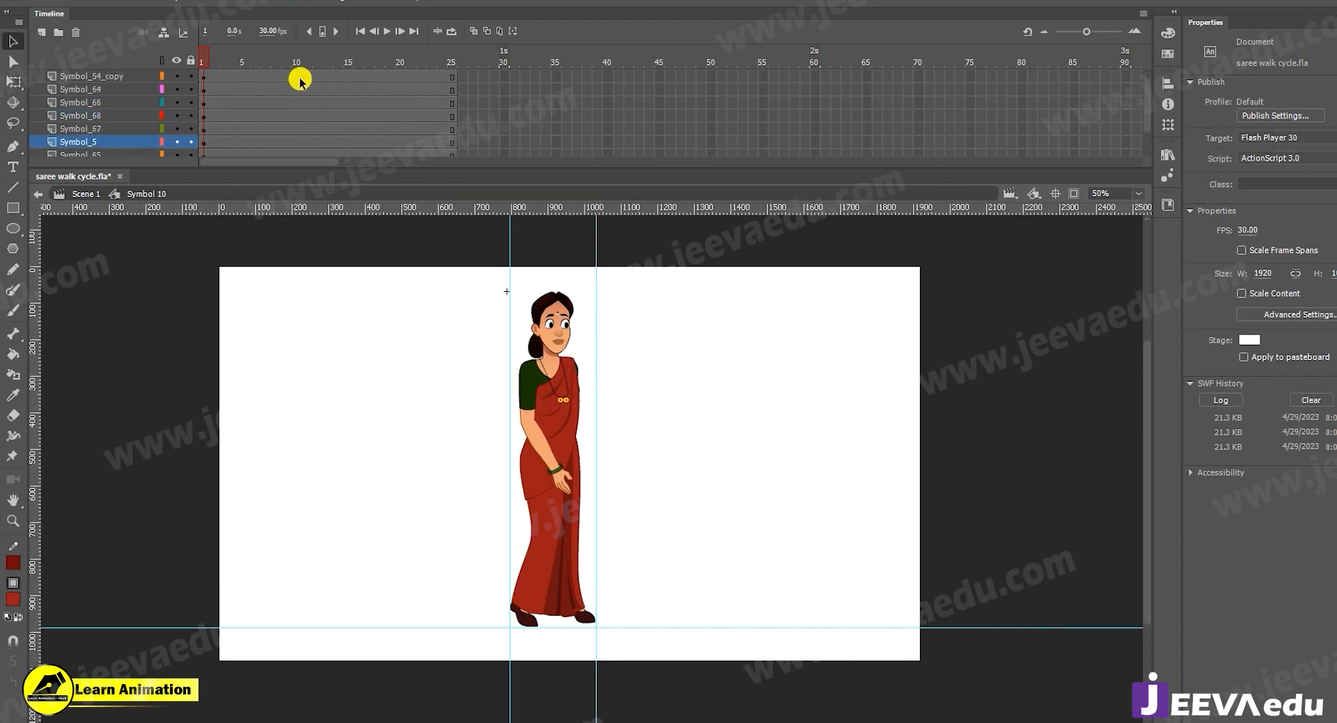
pyautogui.click(324, 64)
pyautogui.scroll(-4, 336, 150)
pyautogui.press('F6')
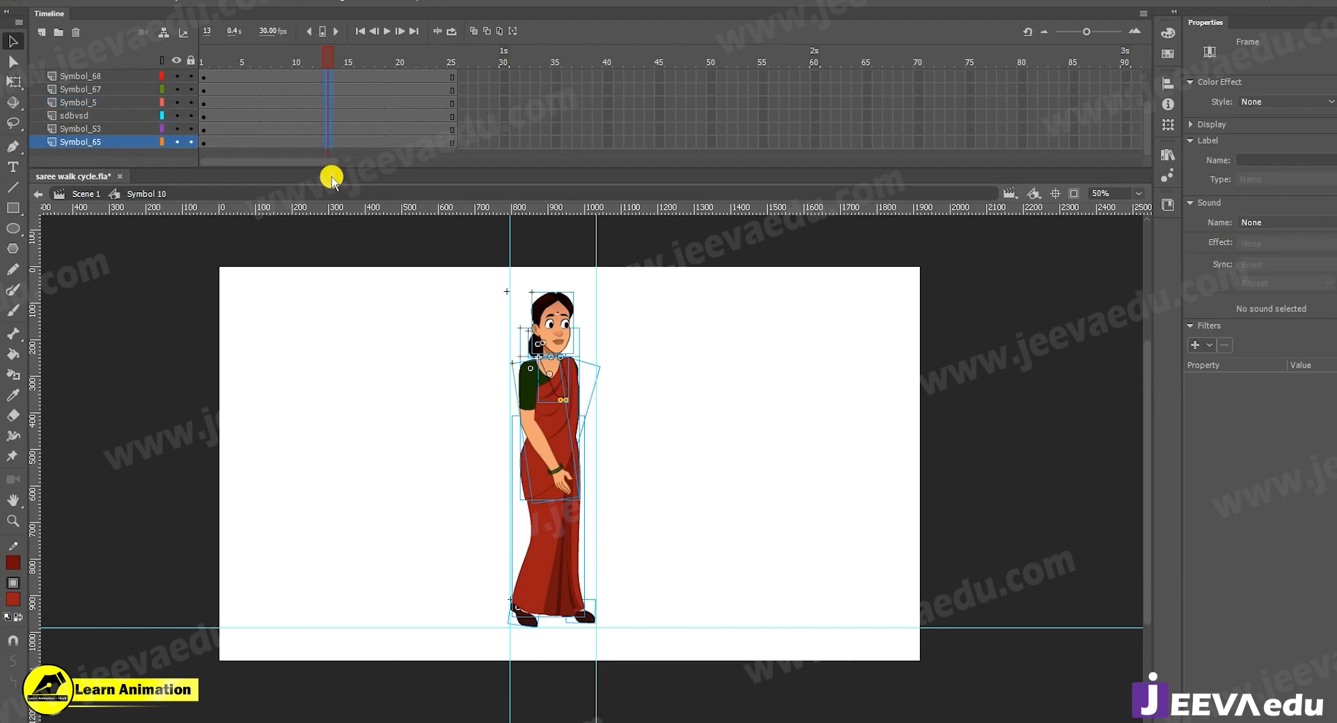
pyautogui.scroll(4, 438, 99)
pyautogui.moveTo(453, 76); pyautogui.dragTo(452, 165)
pyautogui.scroll(-4, 452, 164)
pyautogui.press('F6')
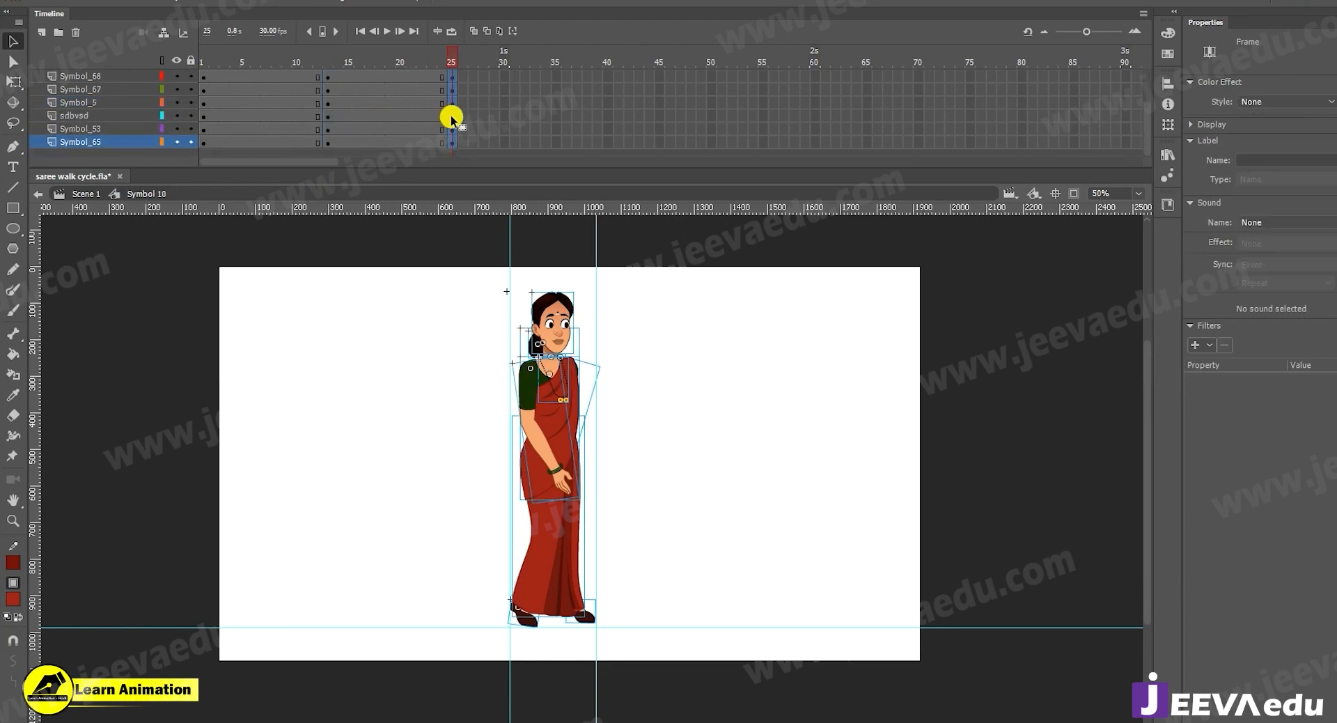
# At frame 13, move the rear foot (Symbol 5) horizontally to the front toe guide, at X 163.05
pyautogui.moveTo(375, 82); pyautogui.dragTo(328, 90)
pyautogui.scroll(4, 328, 90)
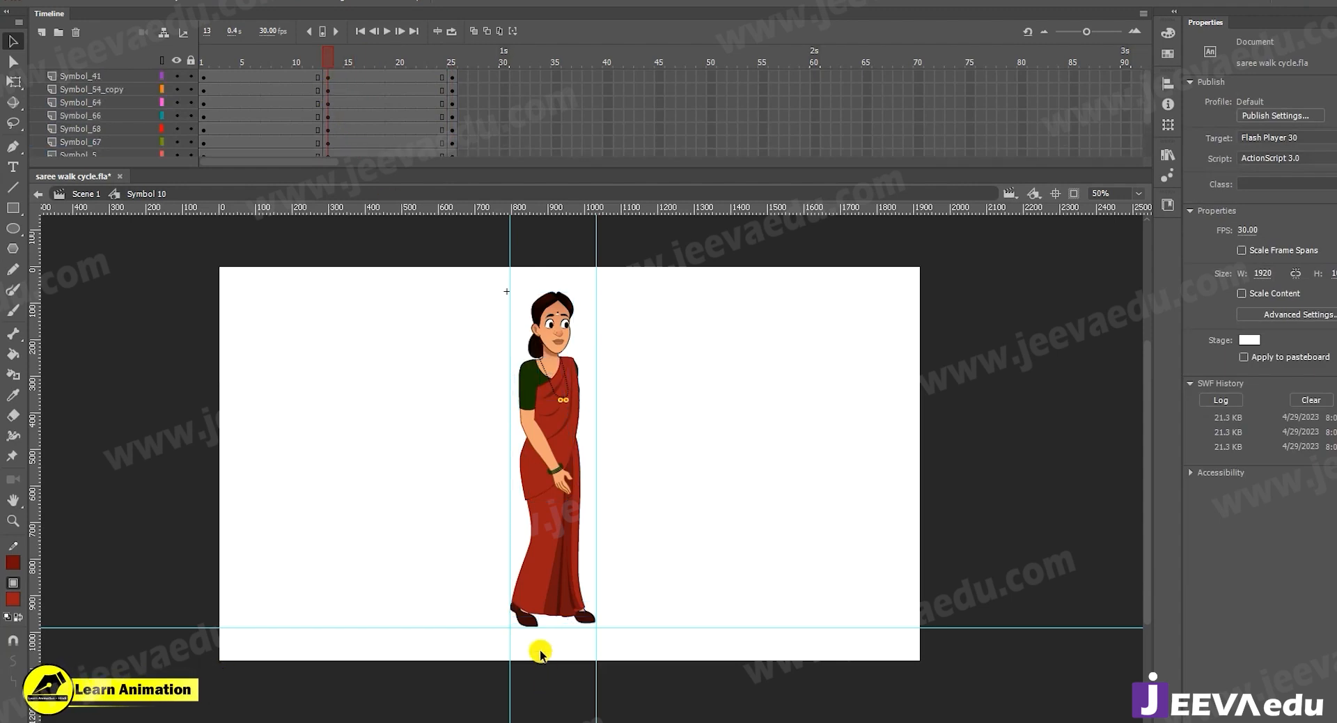
pyautogui.press('z')
pyautogui.click(534, 617)
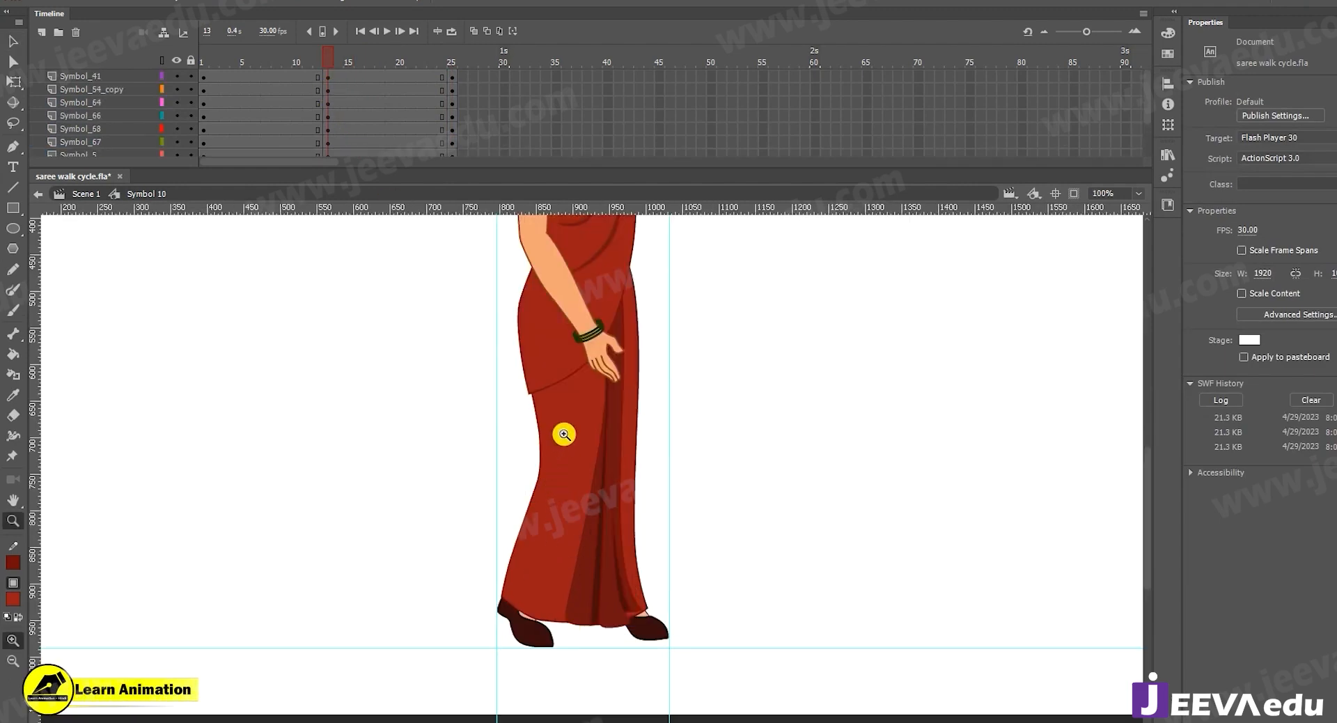
pyautogui.press('v')
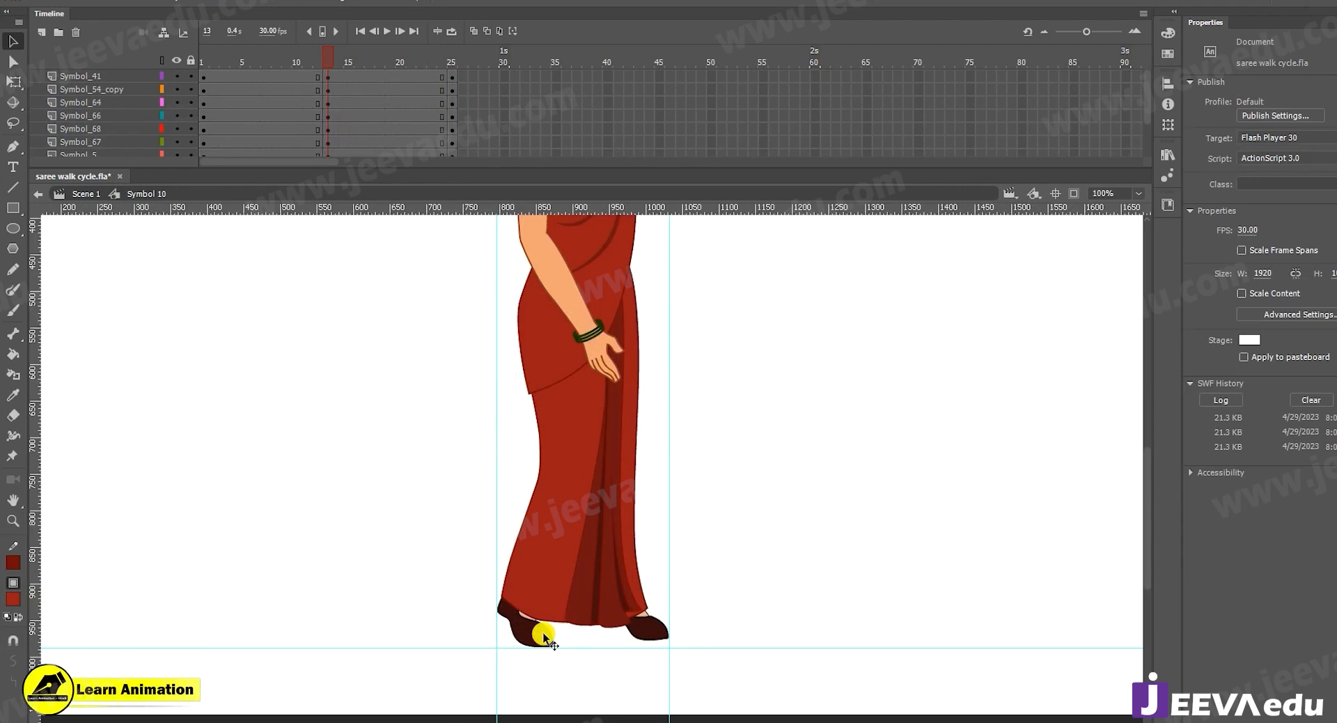
pyautogui.click(544, 634)
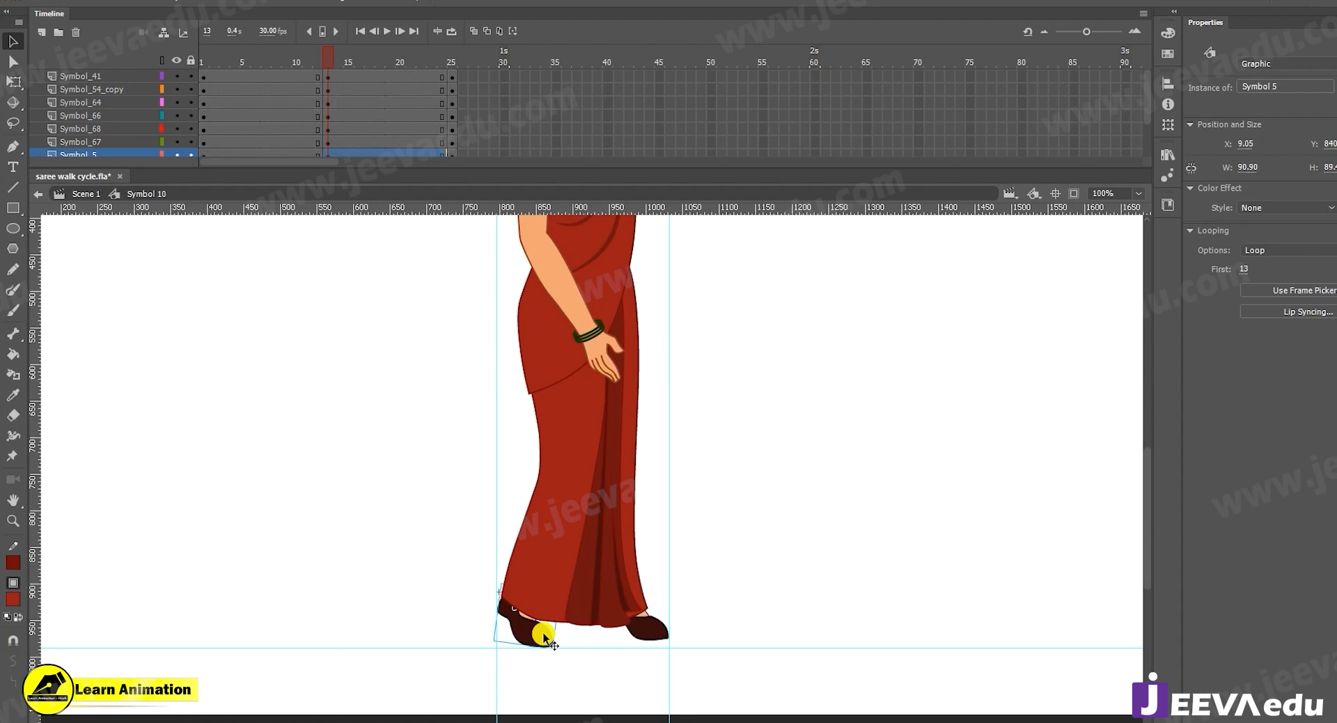
pyautogui.click(497, 555)
pyautogui.click(521, 636)
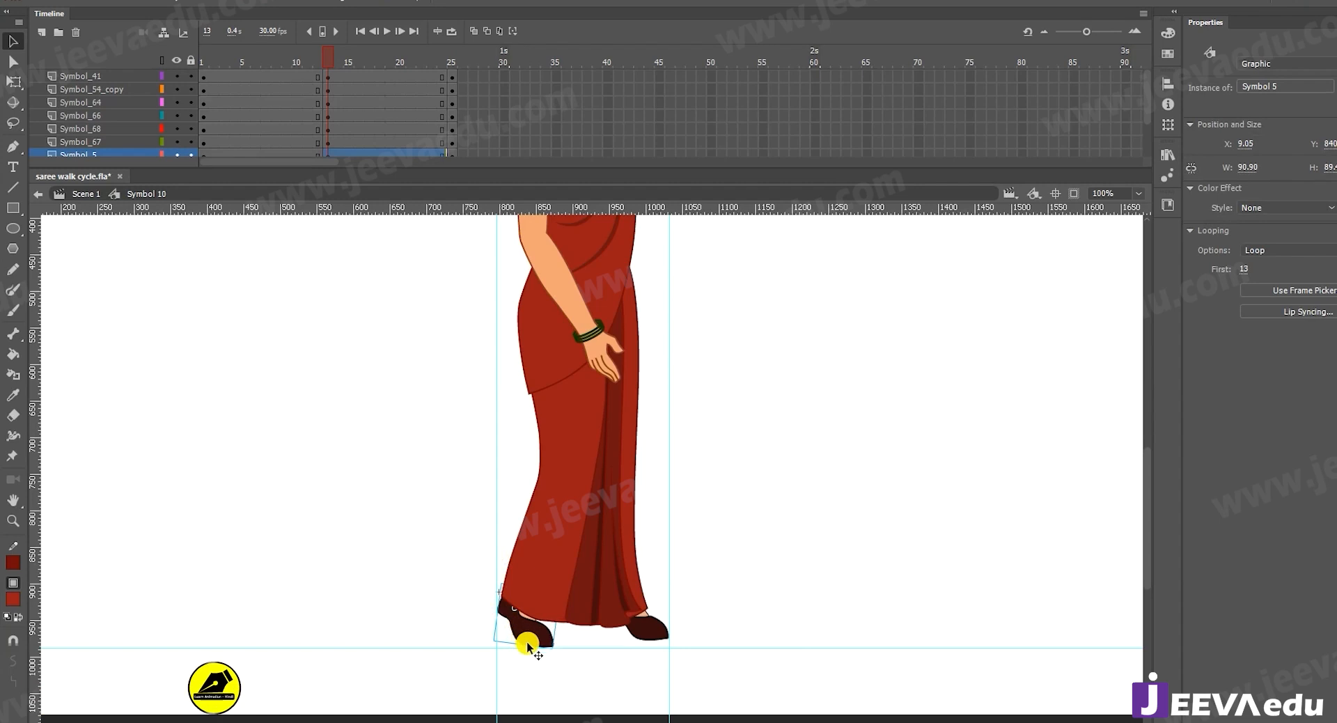
pyautogui.press('q')
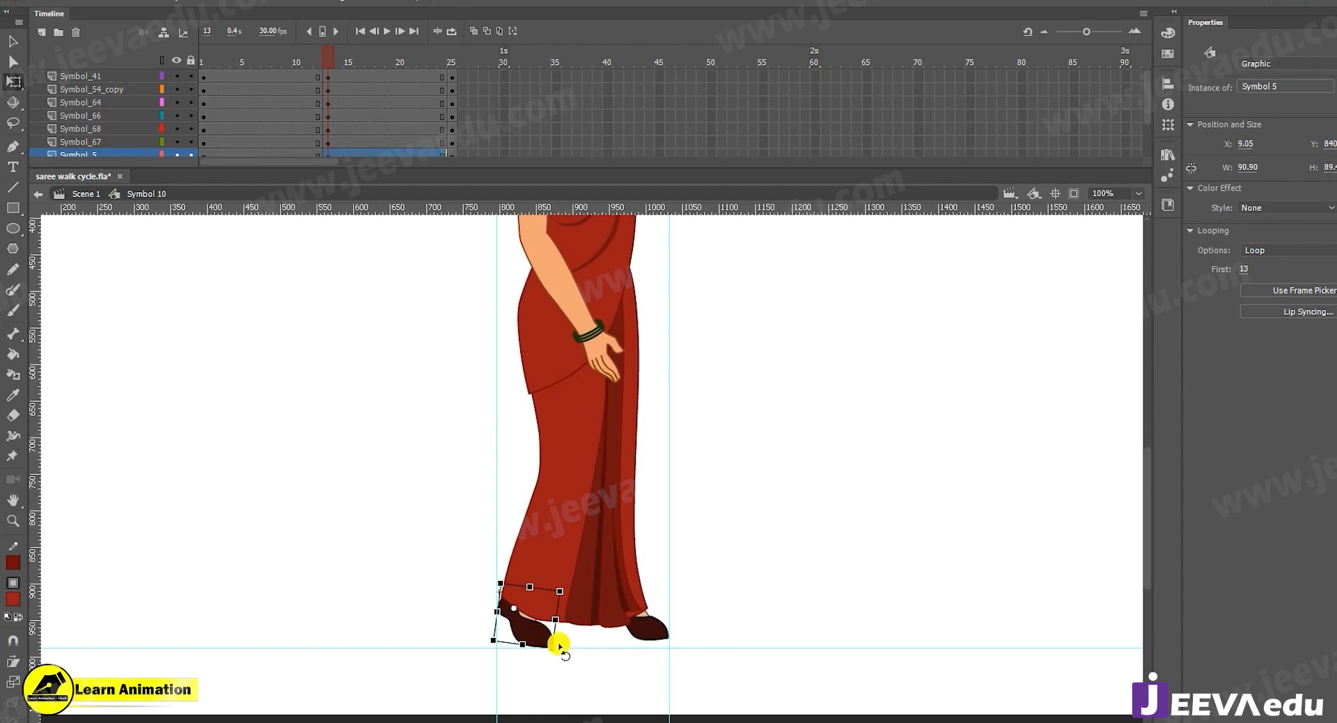
pyautogui.hotkey('shift', 'Right')
pyautogui.hotkey('shift', 'Right')
pyautogui.hotkey('shift', 'Right')
pyautogui.hotkey('shift', 'Right')
pyautogui.hotkey('shift', 'Right')
pyautogui.hotkey('shift', 'Right')
pyautogui.hotkey('shift', 'Right')
pyautogui.hotkey('shift', 'Right')
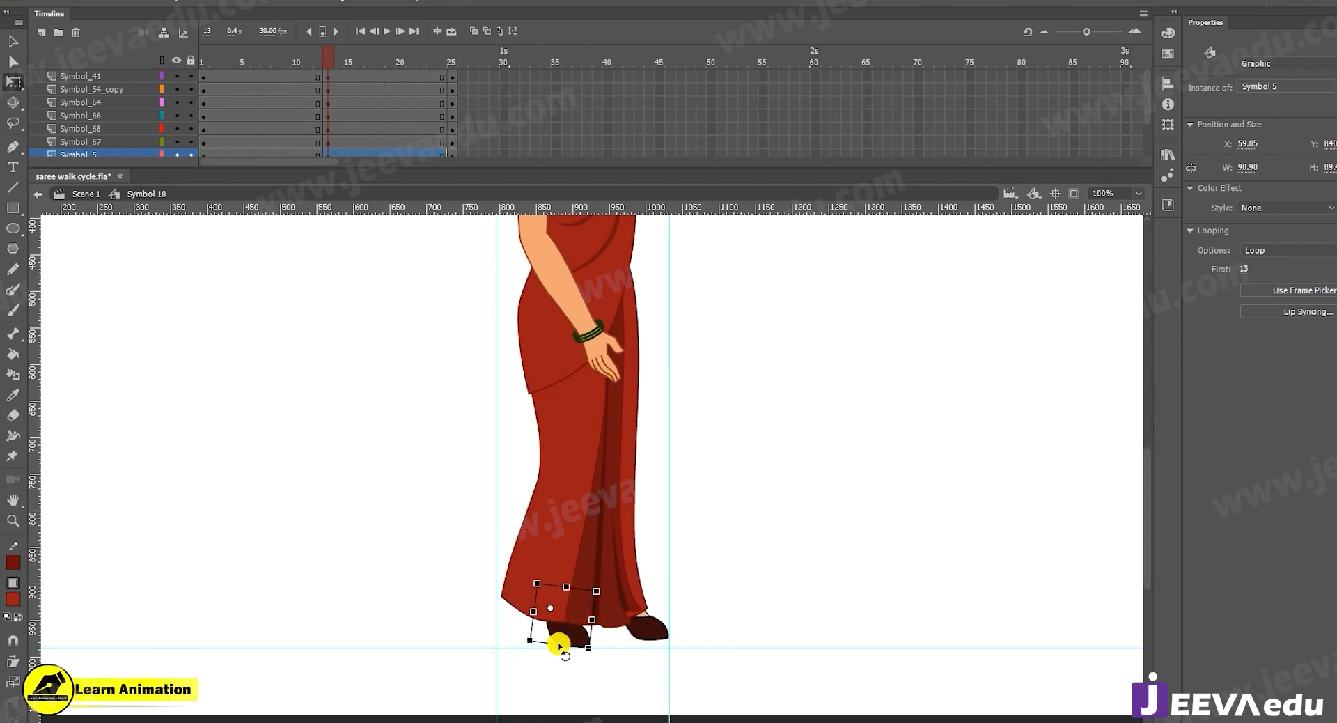
pyautogui.hotkey('shift', 'Right')
pyautogui.hotkey('shift', 'Right')
pyautogui.hotkey('shift', 'Right')
pyautogui.hotkey('shift', 'Right')
pyautogui.hotkey('shift', 'Right')
pyautogui.hotkey('shift', 'Right')
pyautogui.hotkey('shift', 'Right')
pyautogui.hotkey('shift', 'Right')
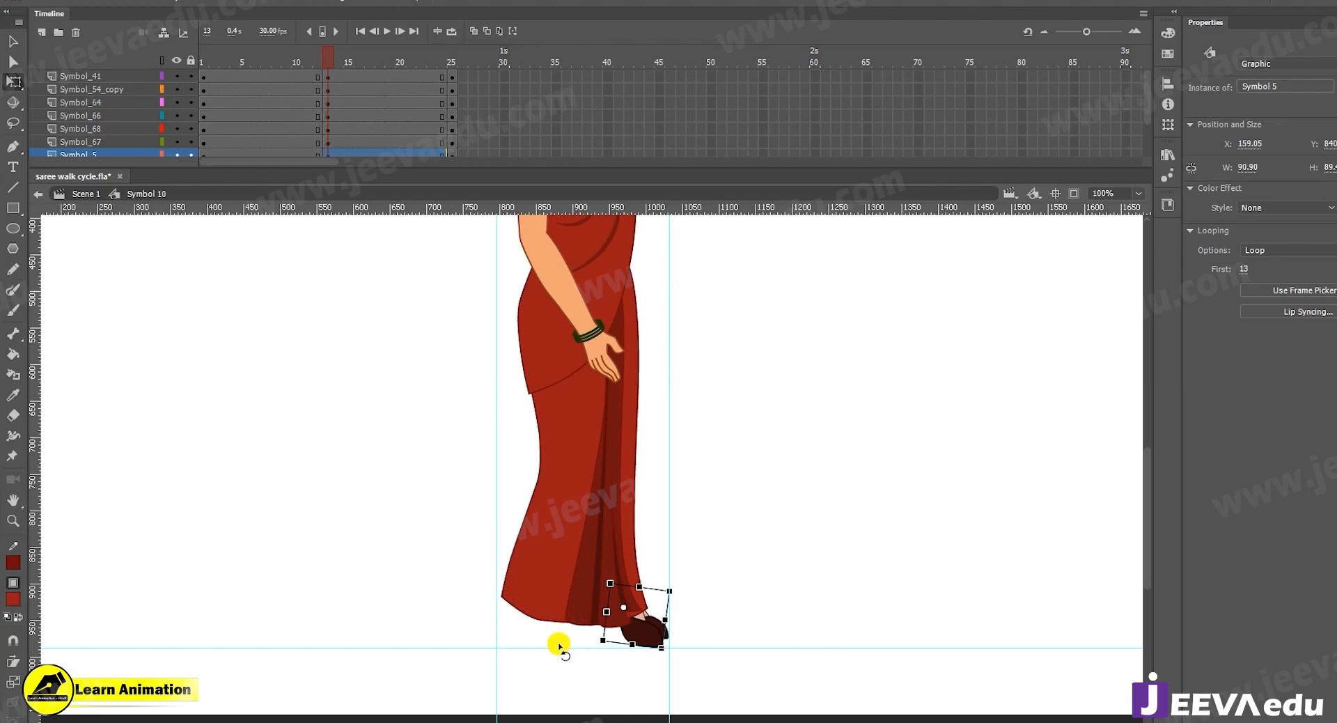
pyautogui.hotkey('shift', 'Left')
pyautogui.hotkey('shift', 'Left')
pyautogui.hotkey('shift', 'Right')
pyautogui.press('Right')
pyautogui.press('Right')
pyautogui.press('Right')
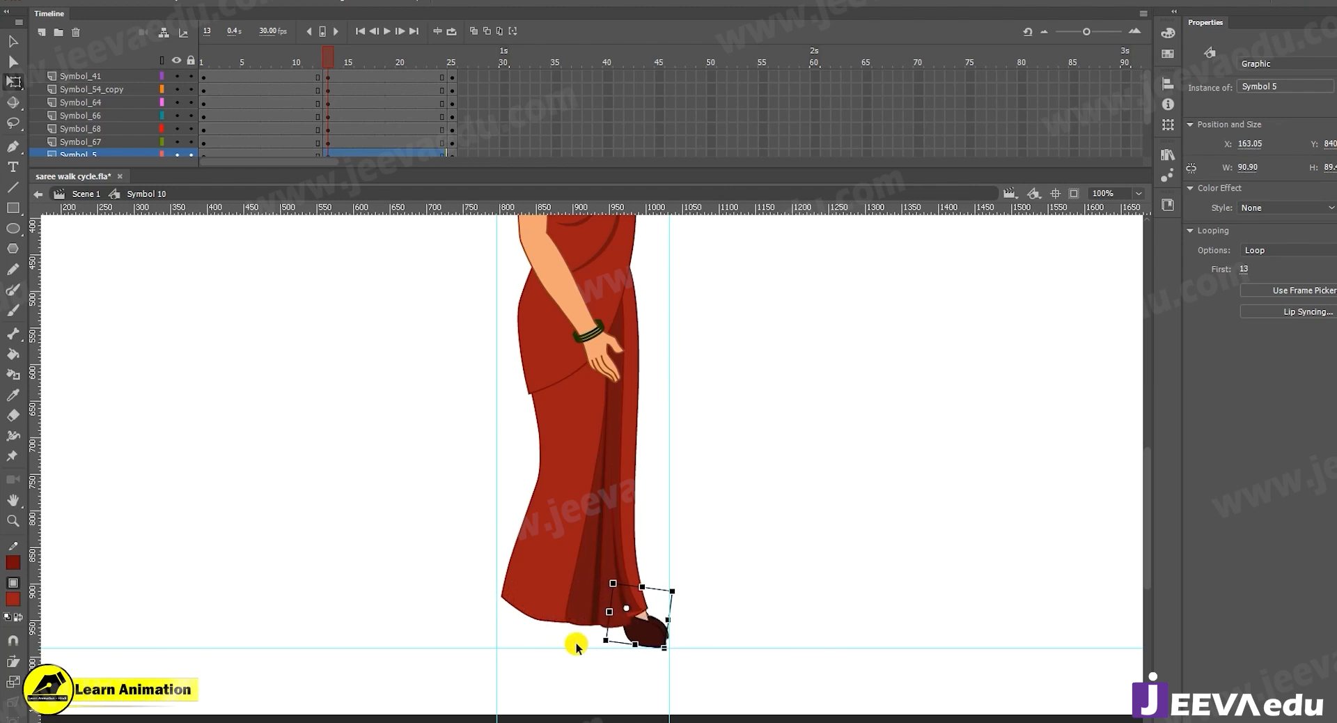
# At frame 13, move the other foot (sdbvsd) horizontally back to the rear heel guide, at X 13.95
pyautogui.click(660, 624)
pyautogui.hotkey('shift', 'Left')
pyautogui.hotkey('shift', 'Left')
pyautogui.hotkey('shift', 'Left')
pyautogui.hotkey('shift', 'Left')
pyautogui.hotkey('shift', 'Left')
pyautogui.hotkey('shift', 'Left')
pyautogui.hotkey('shift', 'Left')
pyautogui.hotkey('shift', 'Left')
pyautogui.hotkey('shift', 'Left')
pyautogui.hotkey('shift', 'Left')
pyautogui.hotkey('shift', 'Left')
pyautogui.hotkey('shift', 'Left')
pyautogui.hotkey('shift', 'Left')
pyautogui.hotkey('shift', 'Left')
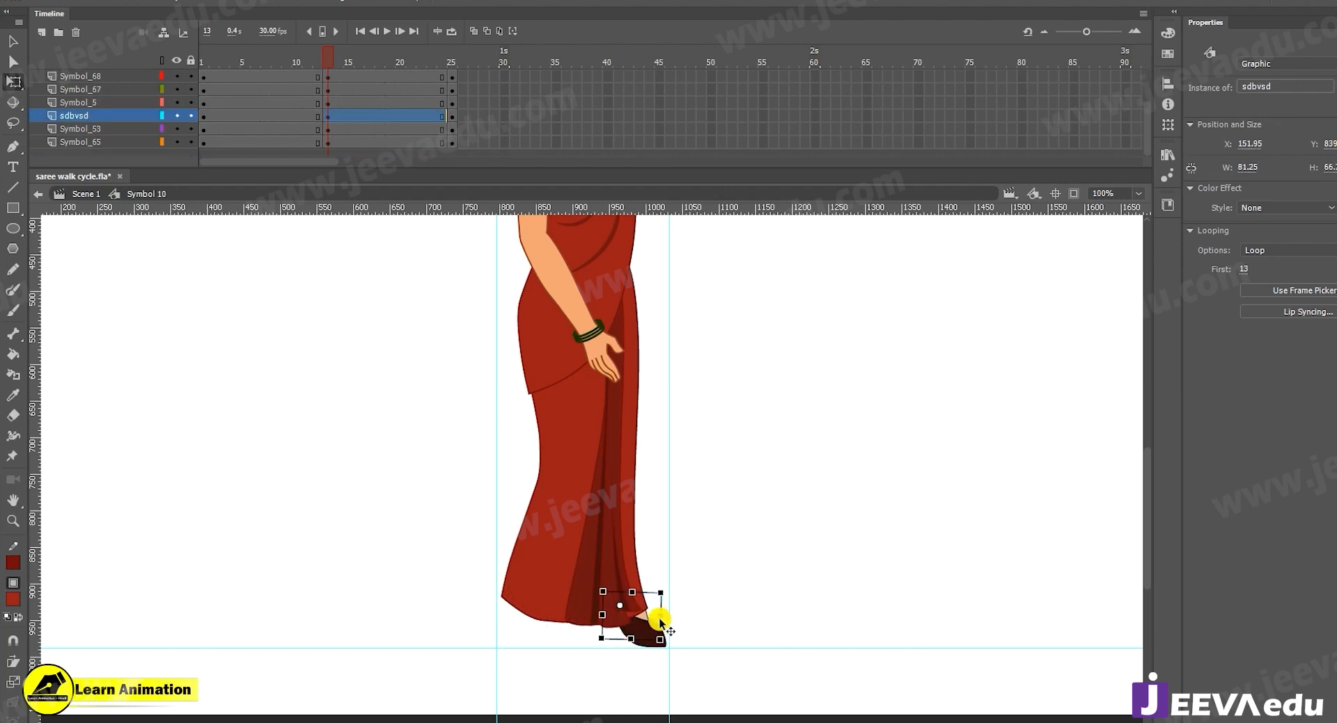
pyautogui.press('Left')
pyautogui.press('Left')
pyautogui.press('Left')
pyautogui.press('Left')
pyautogui.press('Left')
pyautogui.press('Left')
pyautogui.press('Left')
pyautogui.press('Left')
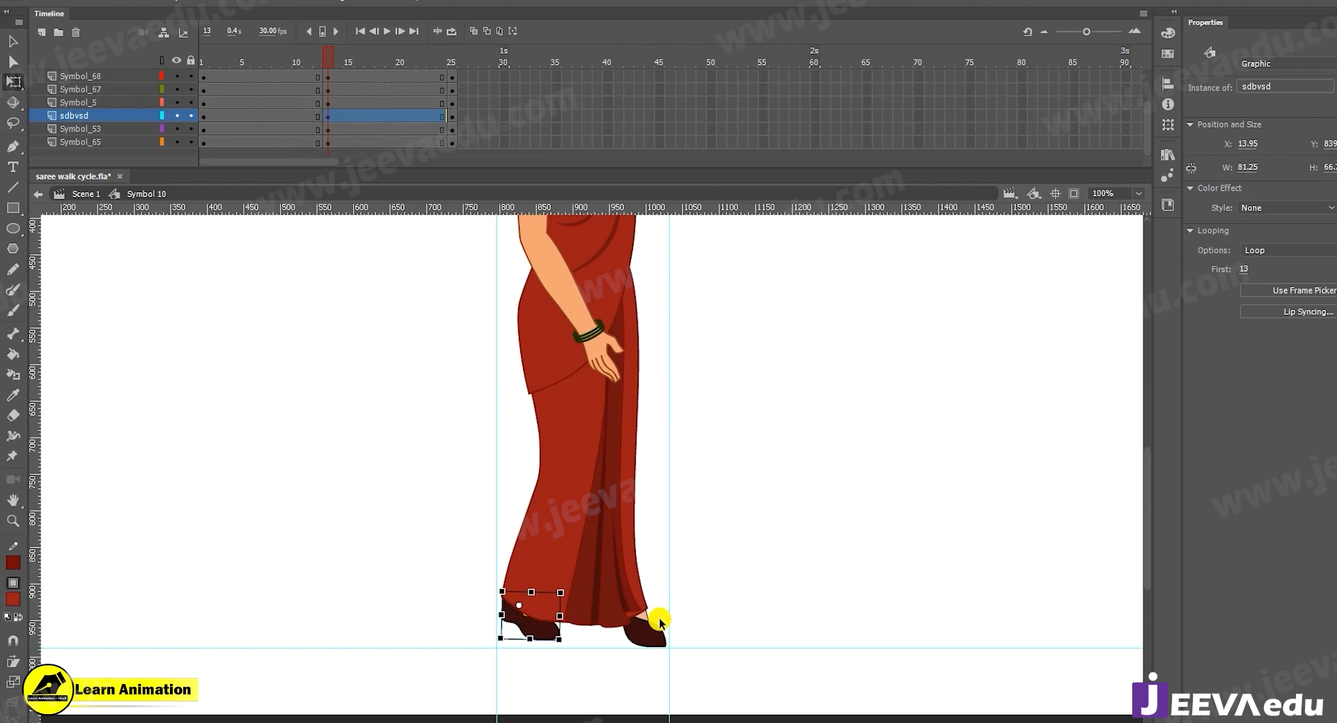
pyautogui.click(778, 676)
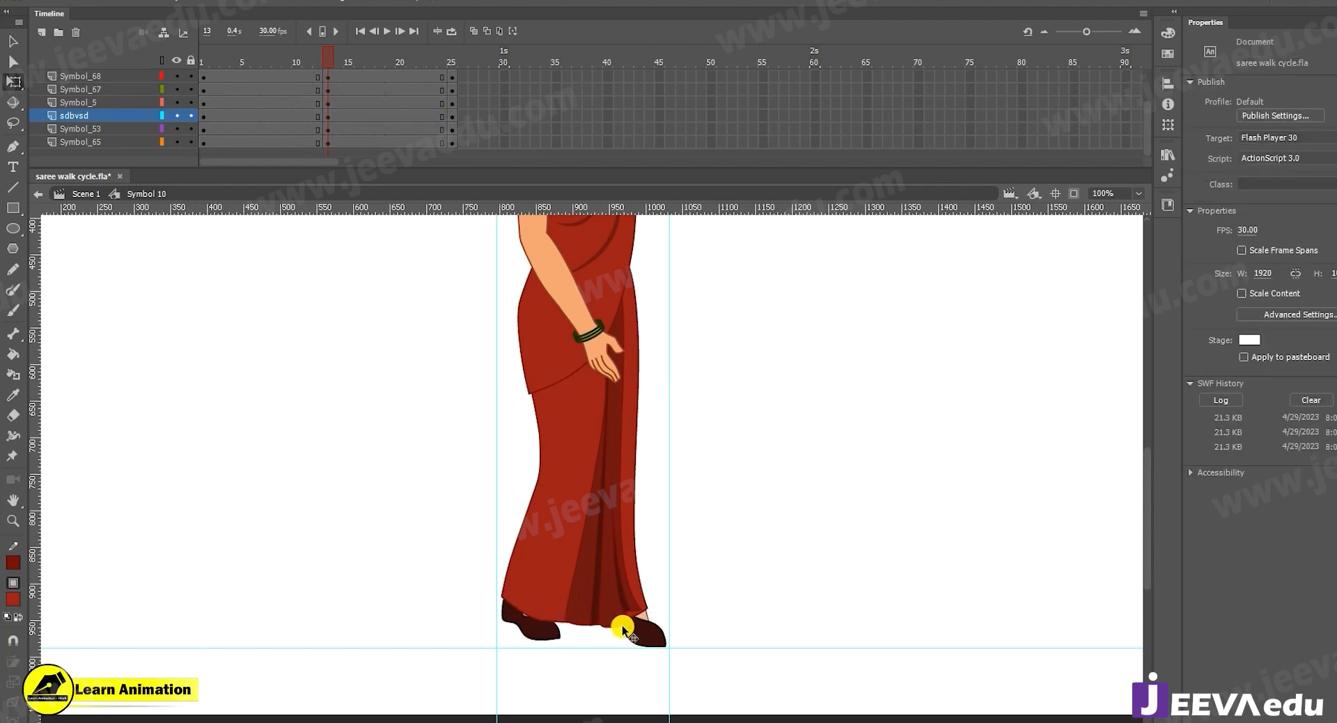
# Compare the feet between frames 12 and 13, select the skirt and view the whole character
pyautogui.click(315, 61)
pyautogui.click(325, 62)
pyautogui.click(319, 64)
pyautogui.click(325, 65)
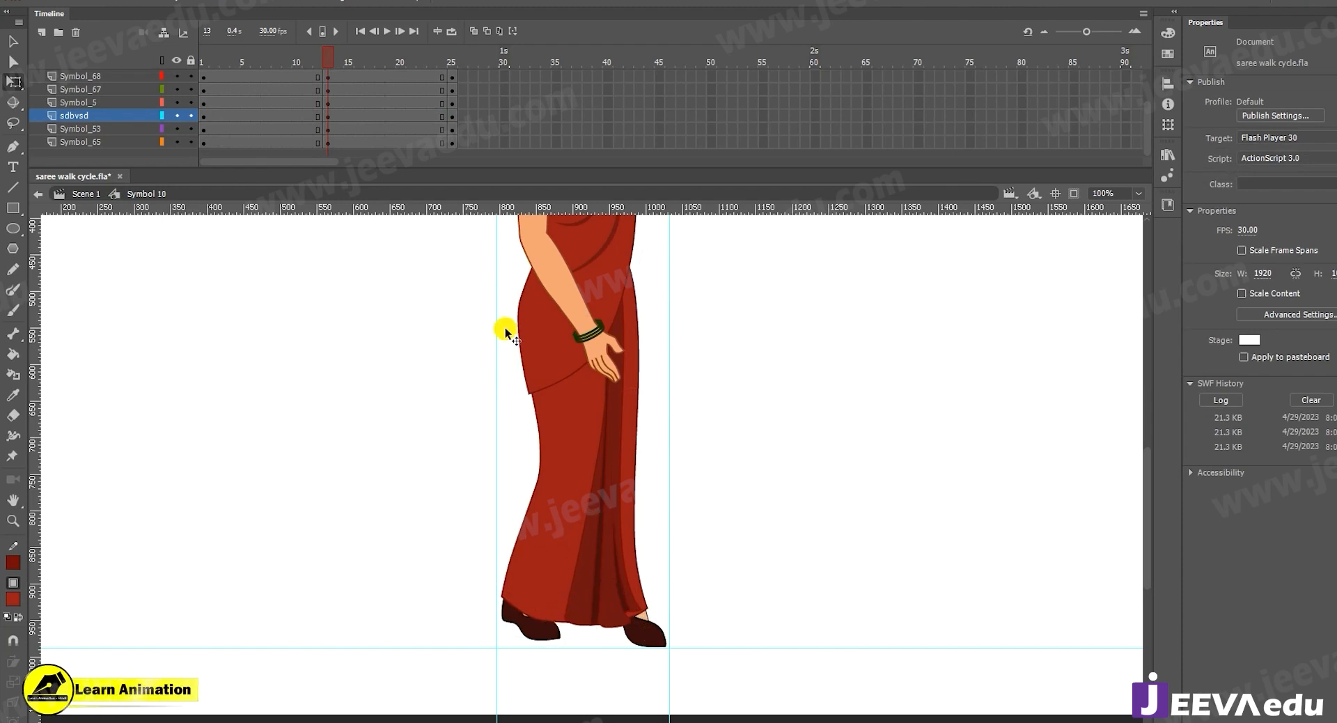
pyautogui.moveTo(325, 66); pyautogui.dragTo(326, 83)
pyautogui.moveTo(559, 387); pyautogui.dragTo(572, 500)
pyautogui.press('v')
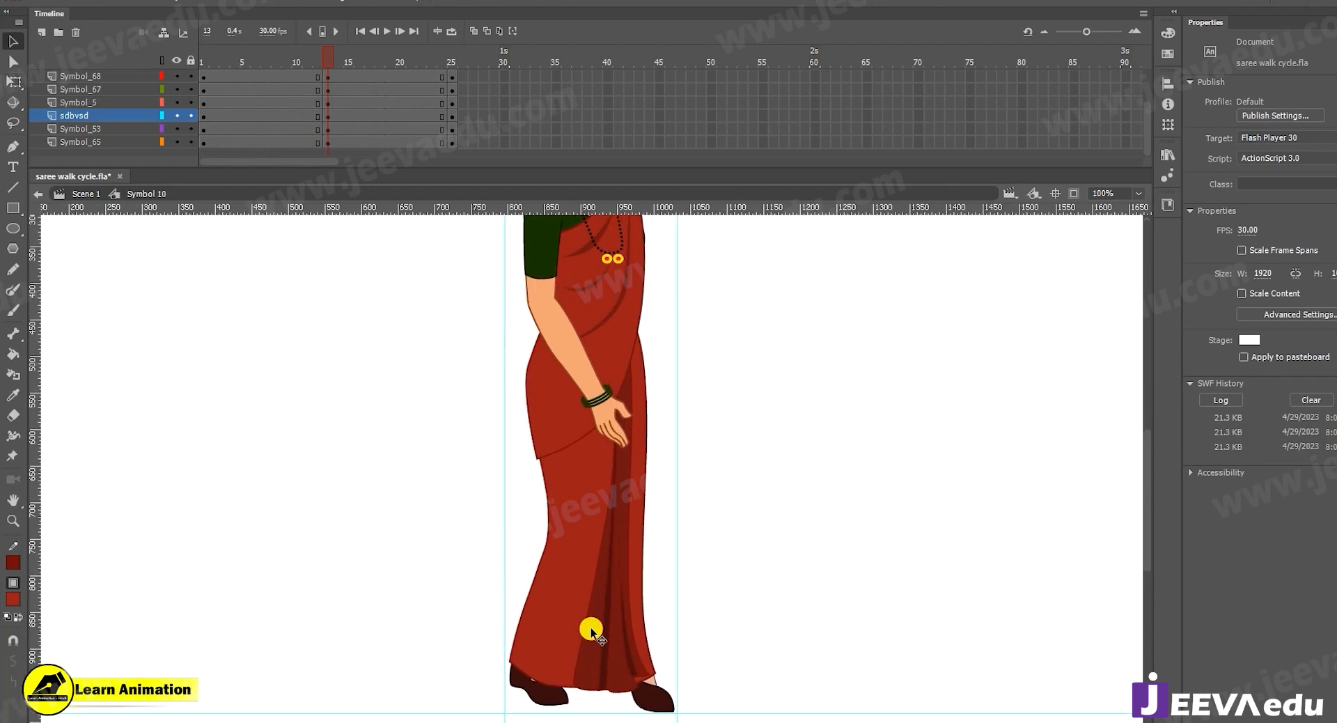
pyautogui.click(567, 571)
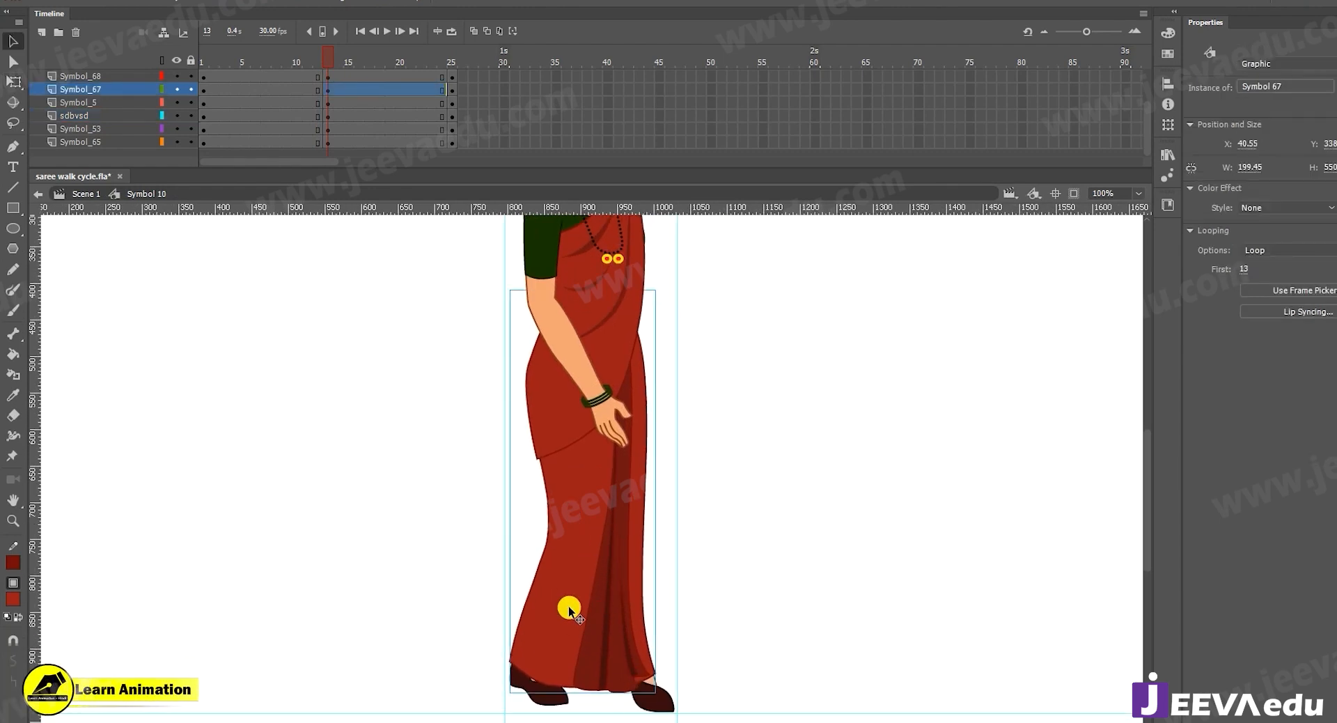
pyautogui.press('z')
pyautogui.keyDown('alt'); pyautogui.click(597, 469); pyautogui.keyUp('alt')
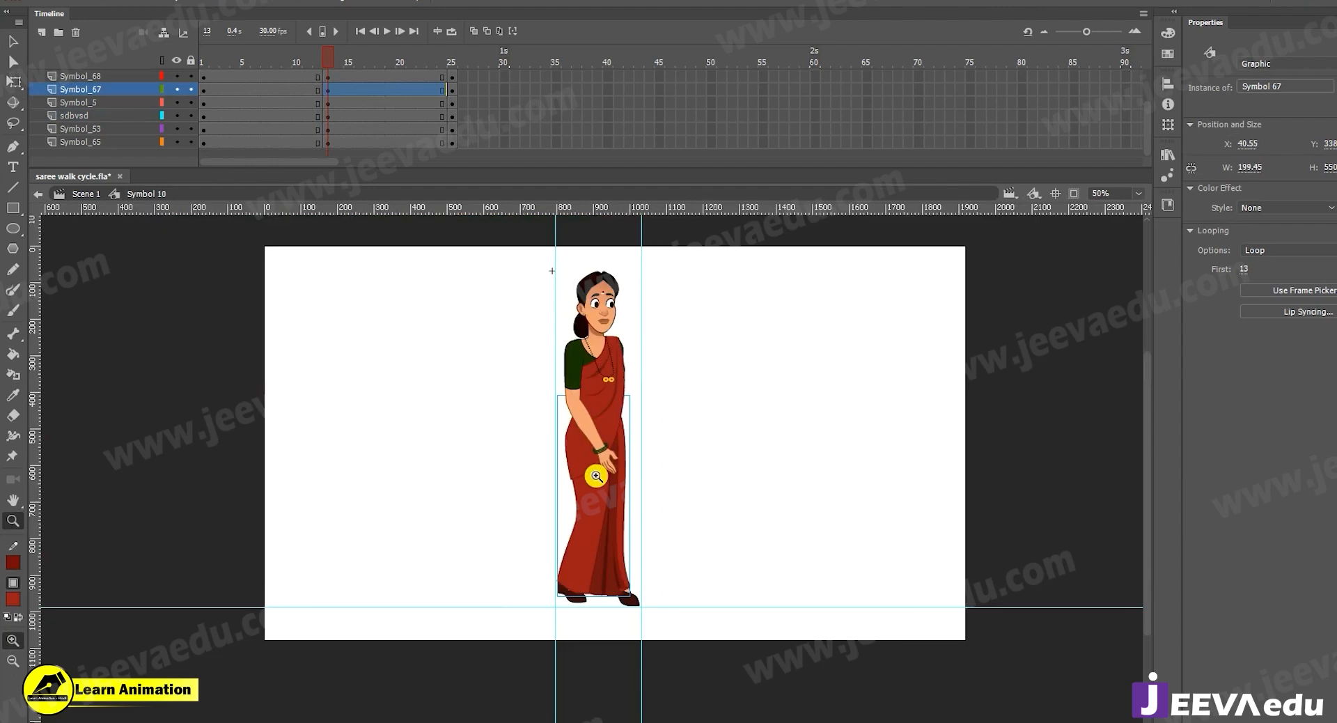
pyautogui.click(597, 441)
pyautogui.keyDown('alt'); pyautogui.click(598, 442); pyautogui.keyUp('alt')
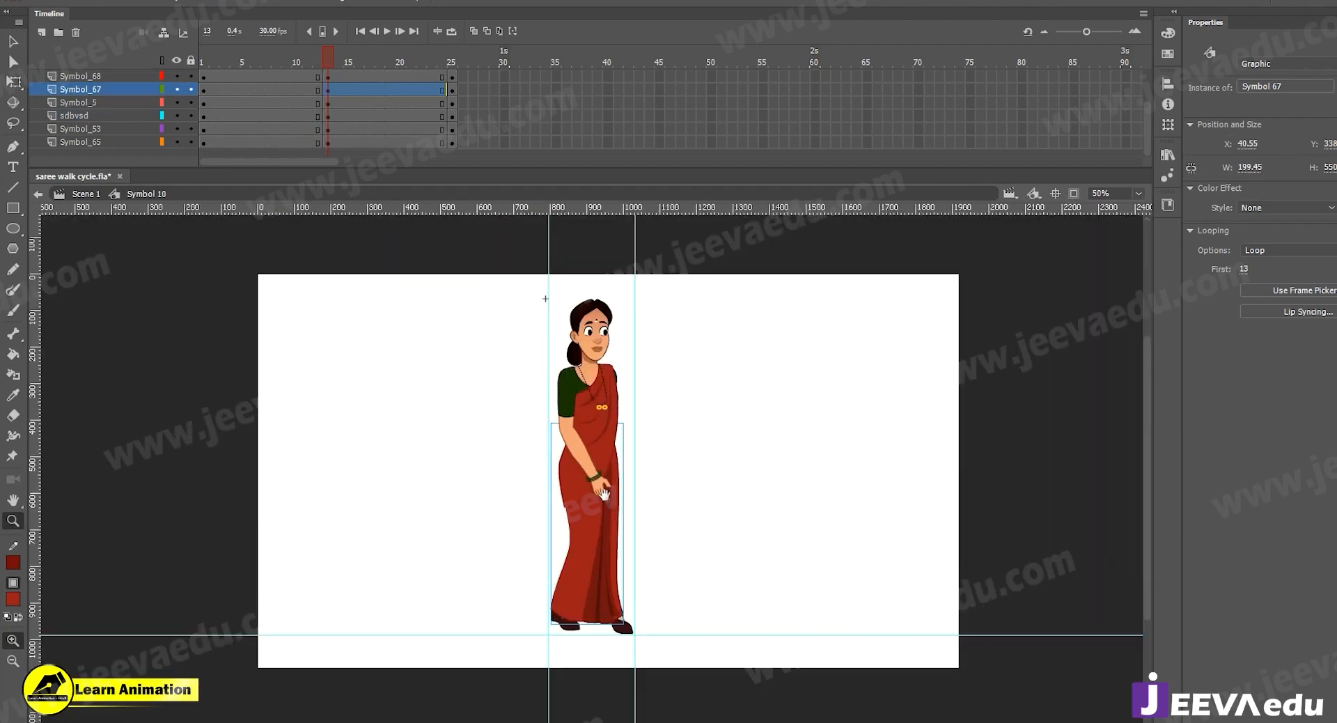
# Compare the near arm (Symbol 54 copy) with frame 1 and rotate it backward from the shoulder at frame 13
pyautogui.press('v')
pyautogui.click(591, 461)
pyautogui.press('q')
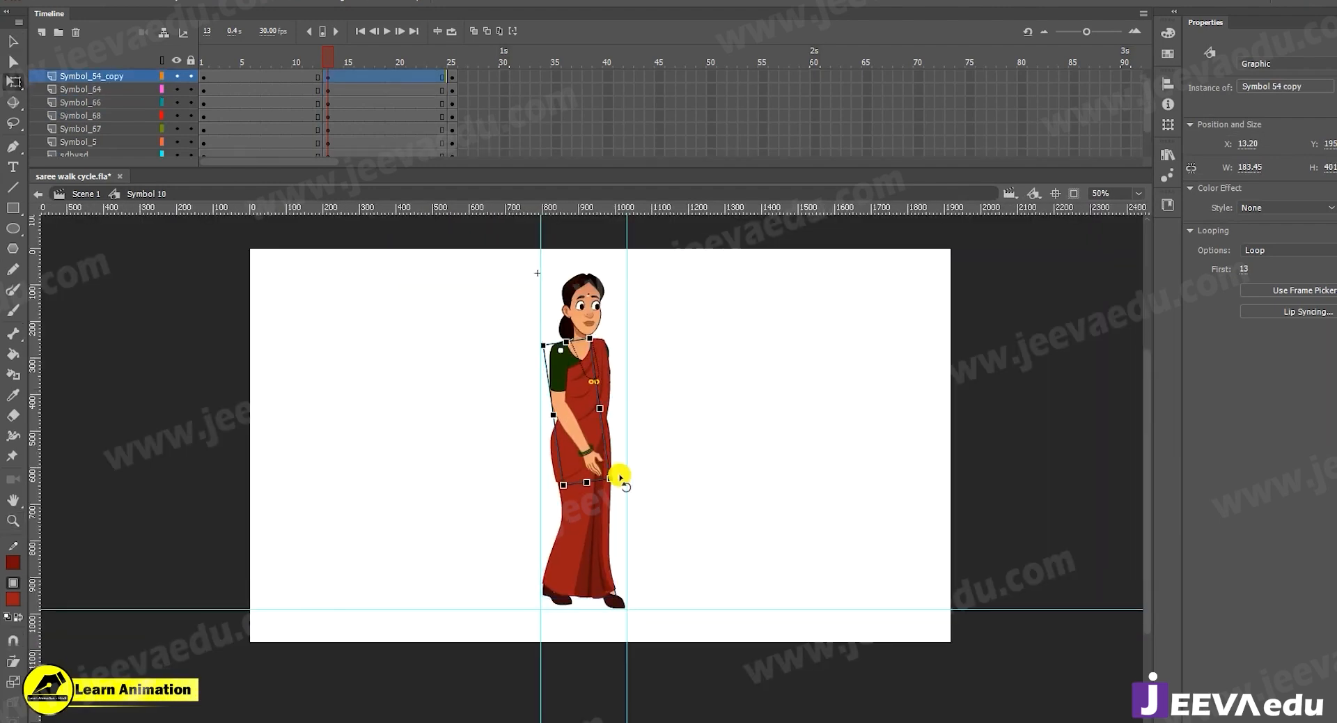
pyautogui.moveTo(323, 56); pyautogui.dragTo(153, 106)
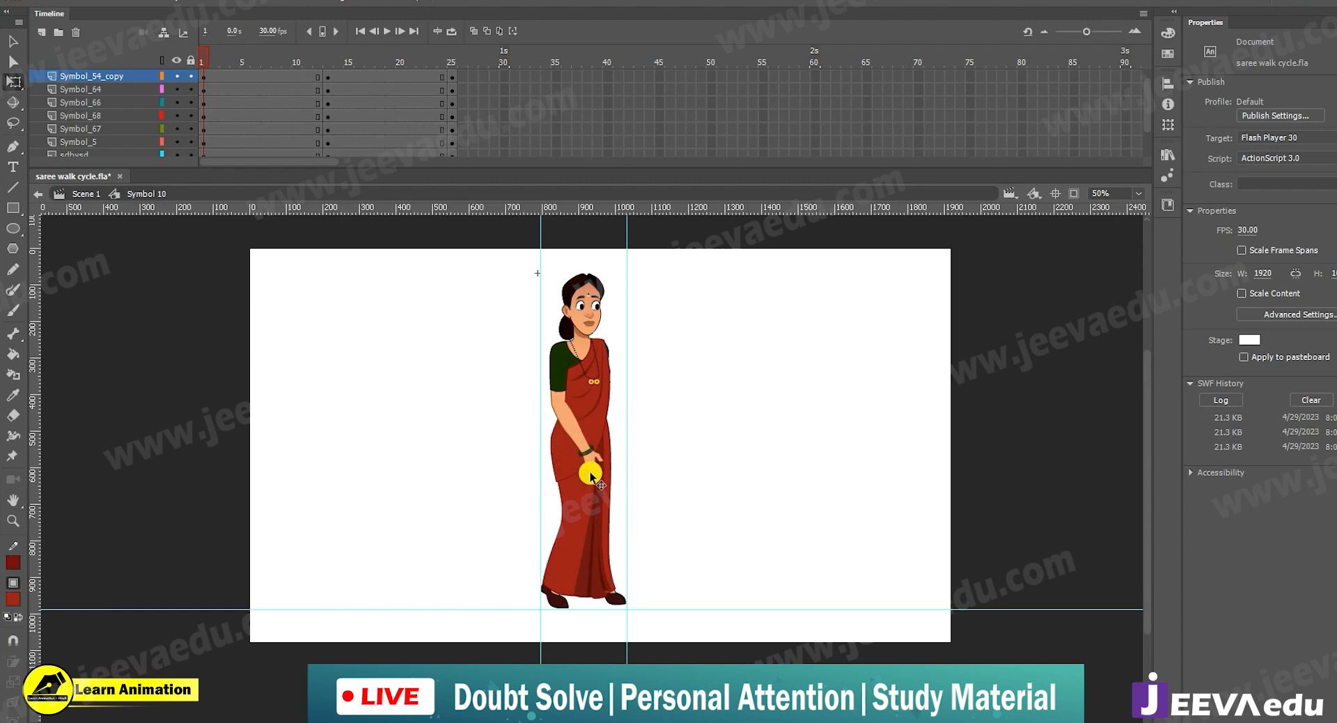
pyautogui.click(327, 76)
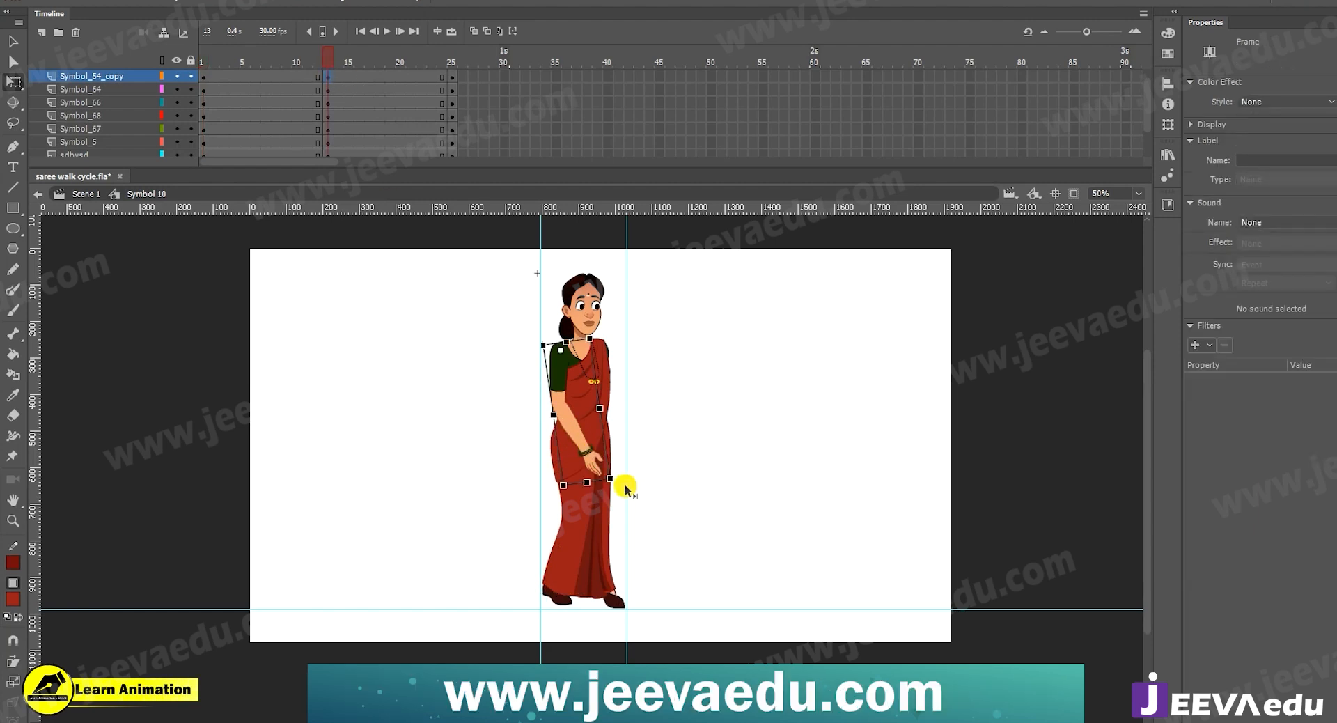
pyautogui.moveTo(623, 481); pyautogui.dragTo(593, 496)
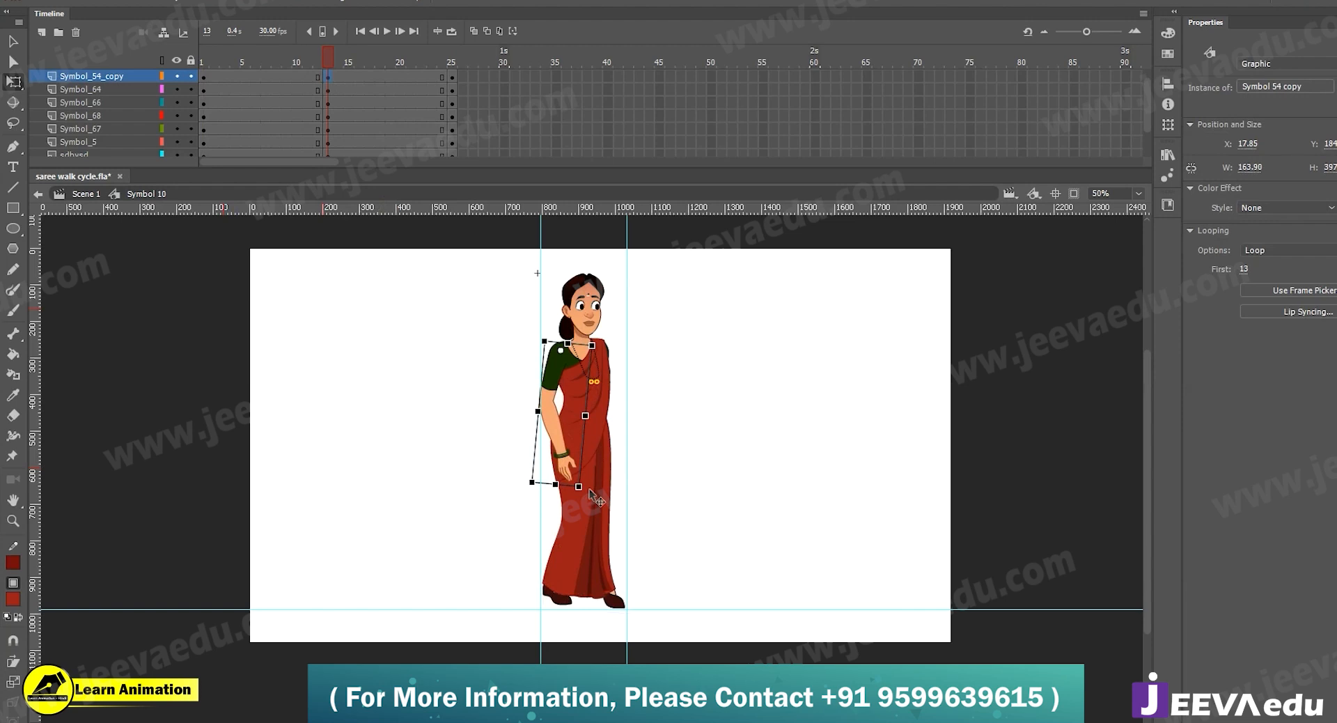
# Inside Symbol 54 copy, add forearm keyframes on Layer_2 at frames 13 and 25 and create classic tweens between the keyframes
pyautogui.doubleClick(560, 446)
pyautogui.click(326, 73)
pyautogui.press('F6')
pyautogui.click(405, 75)
pyautogui.click(410, 75)
pyautogui.click(333, 77)
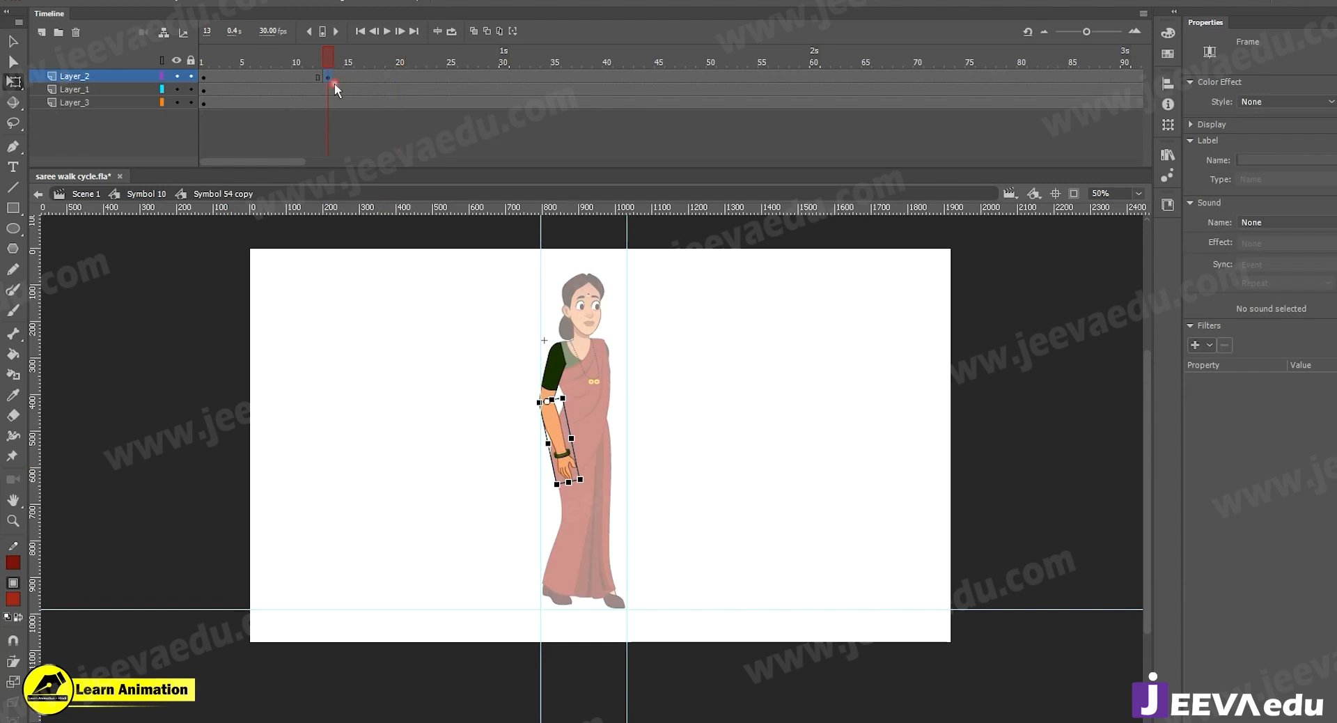
pyautogui.click(449, 74)
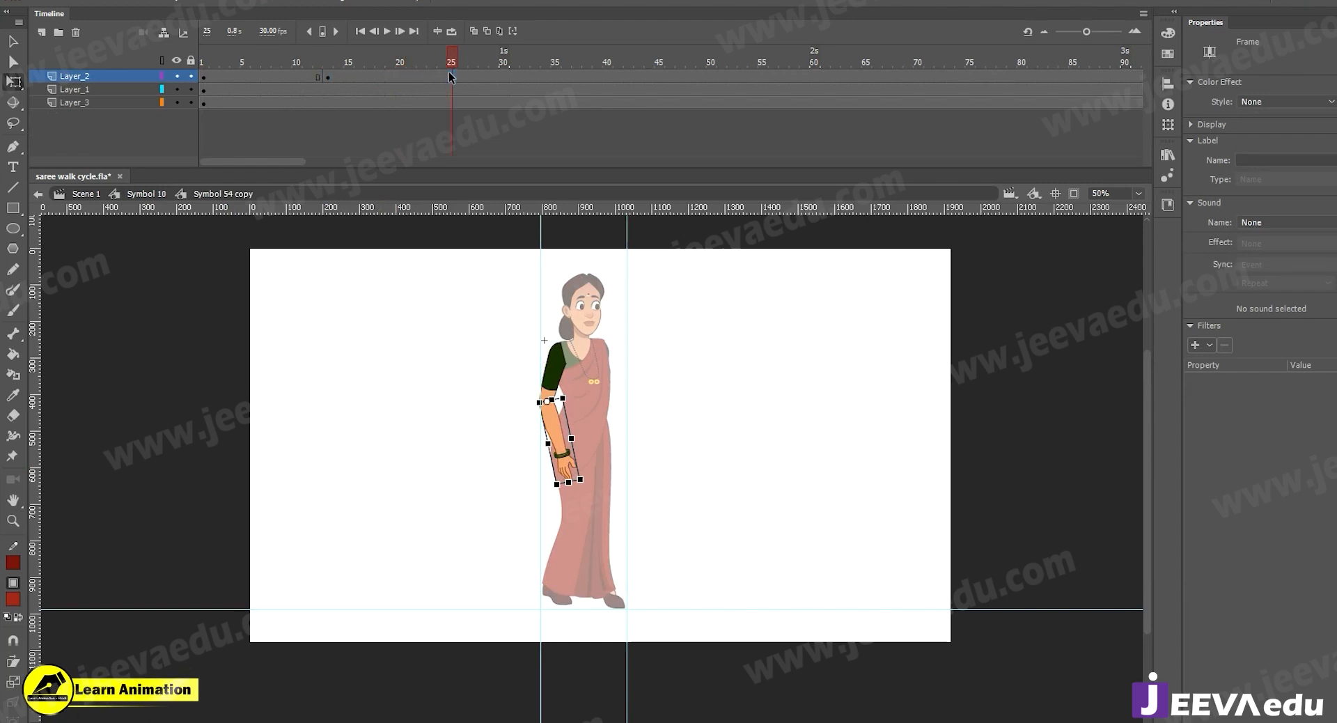
pyautogui.moveTo(287, 74); pyautogui.dragTo(370, 74)
pyautogui.rightClick(350, 76)
pyautogui.click(379, 119)
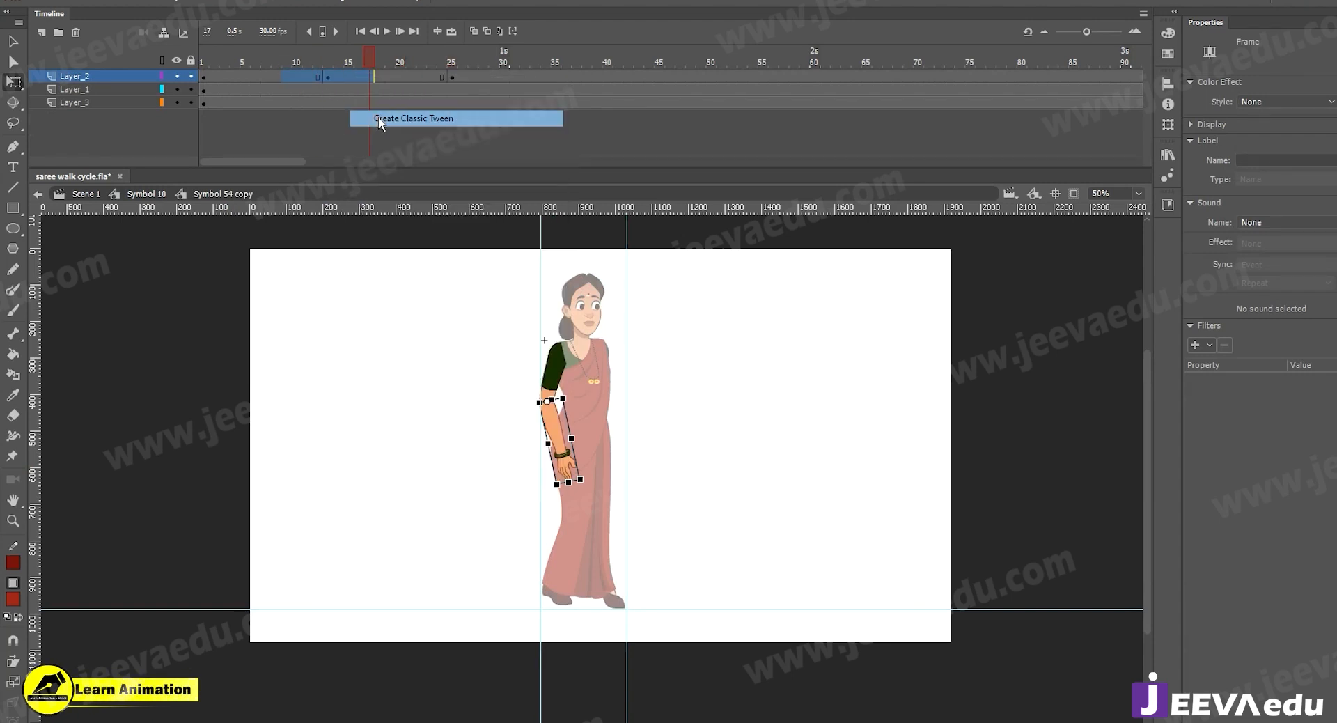
# Rotate the forearm backward from the elbow at frame 13 and return to Symbol 10
pyautogui.click(327, 75)
pyautogui.click(585, 479)
pyautogui.moveTo(564, 501); pyautogui.dragTo(554, 496)
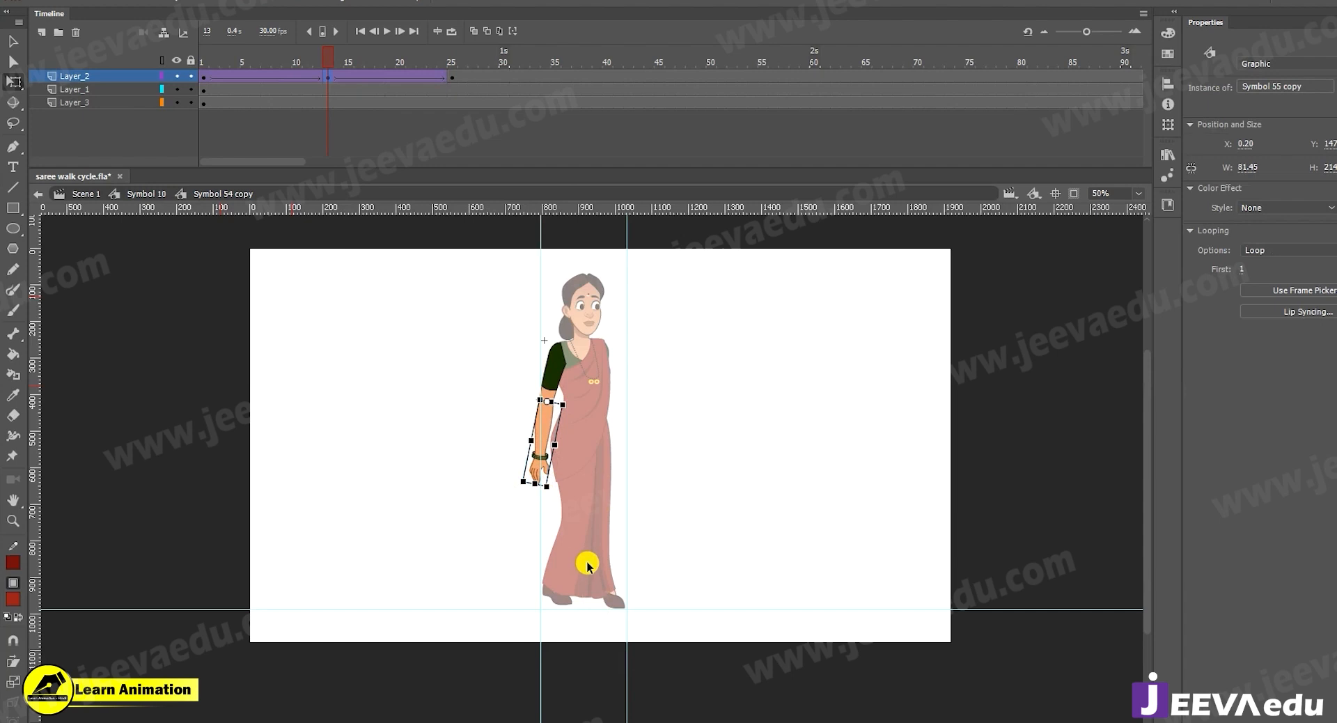
pyautogui.press('v')
pyautogui.doubleClick(478, 487)
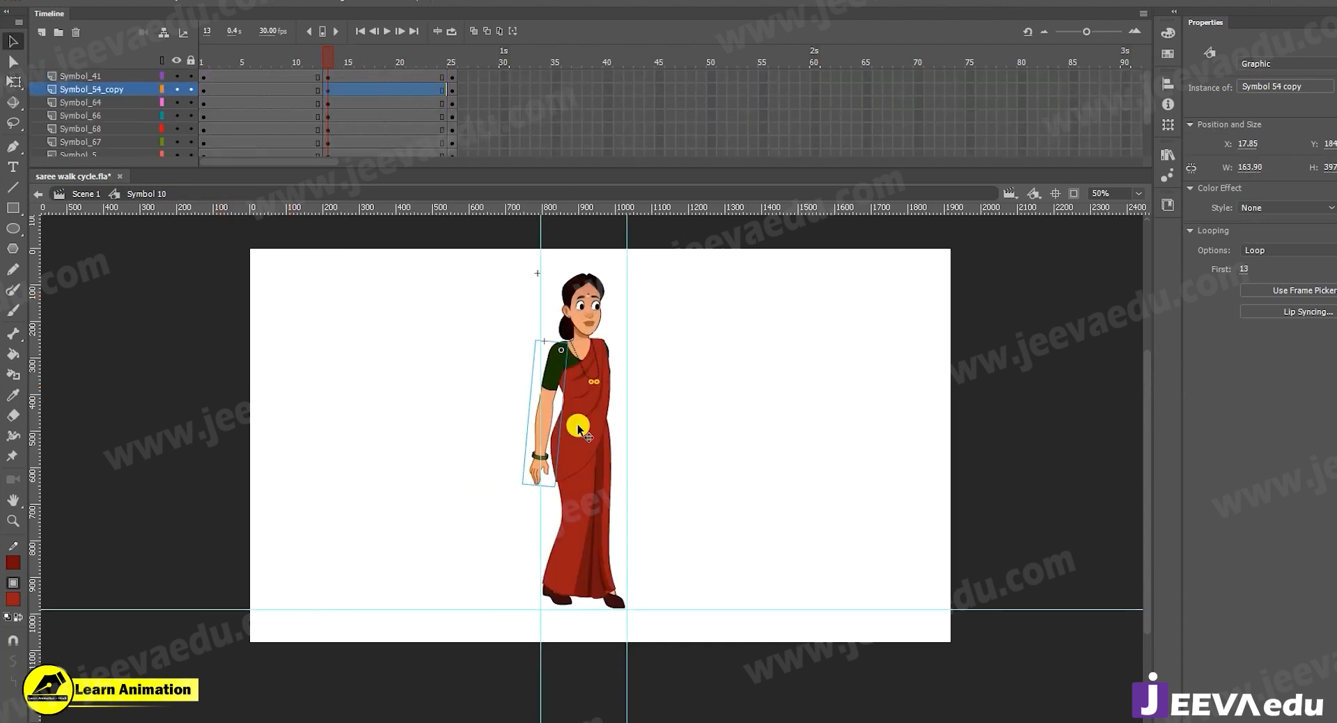
# Hide the saree drape layer Symbol_66 and show the blouse layer Symbol_68 as outlines to expose the far arm
pyautogui.click(608, 419)
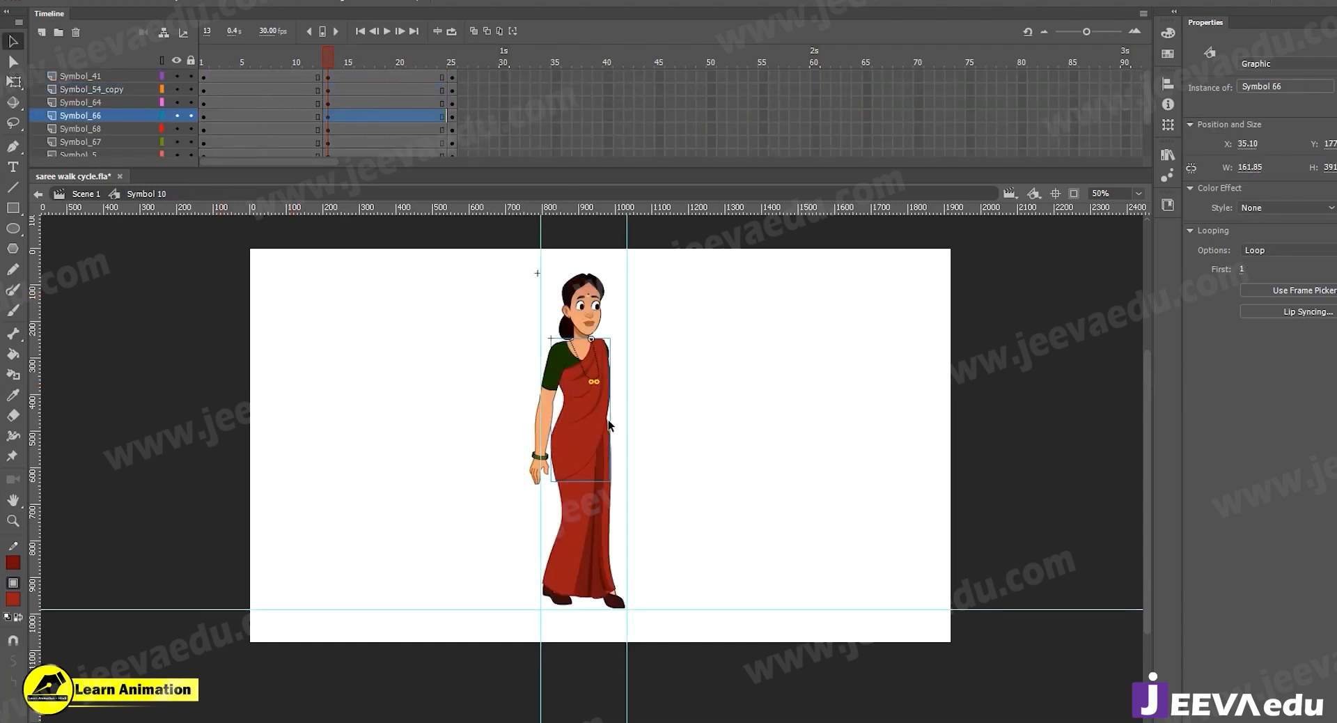
pyautogui.press('z')
pyautogui.press('v')
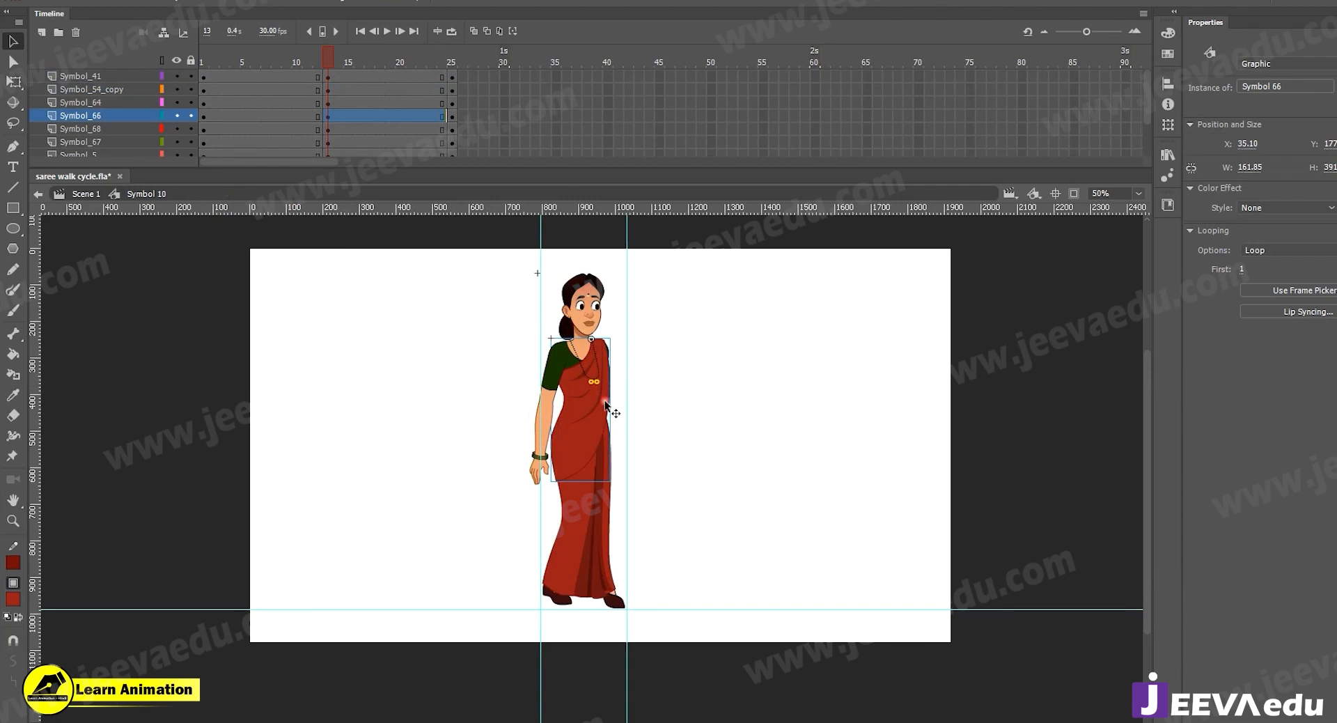
pyautogui.click(162, 115)
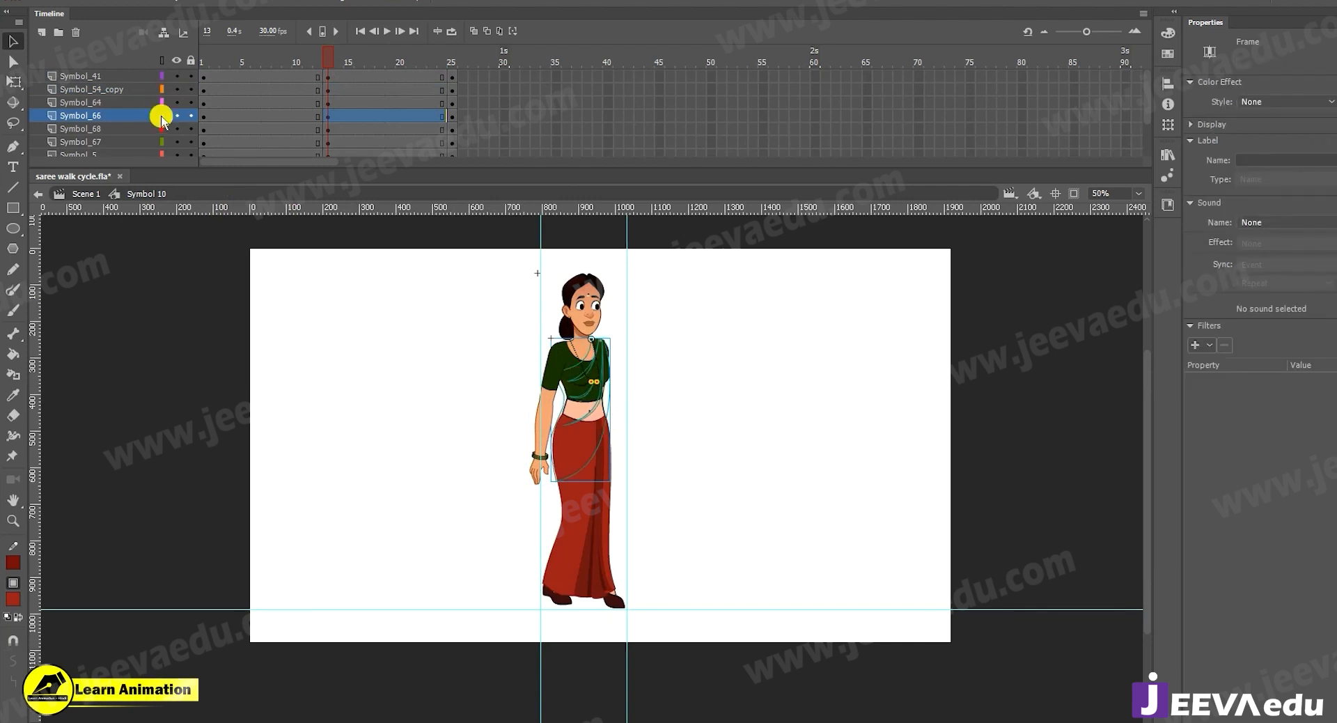
pyautogui.click(163, 116)
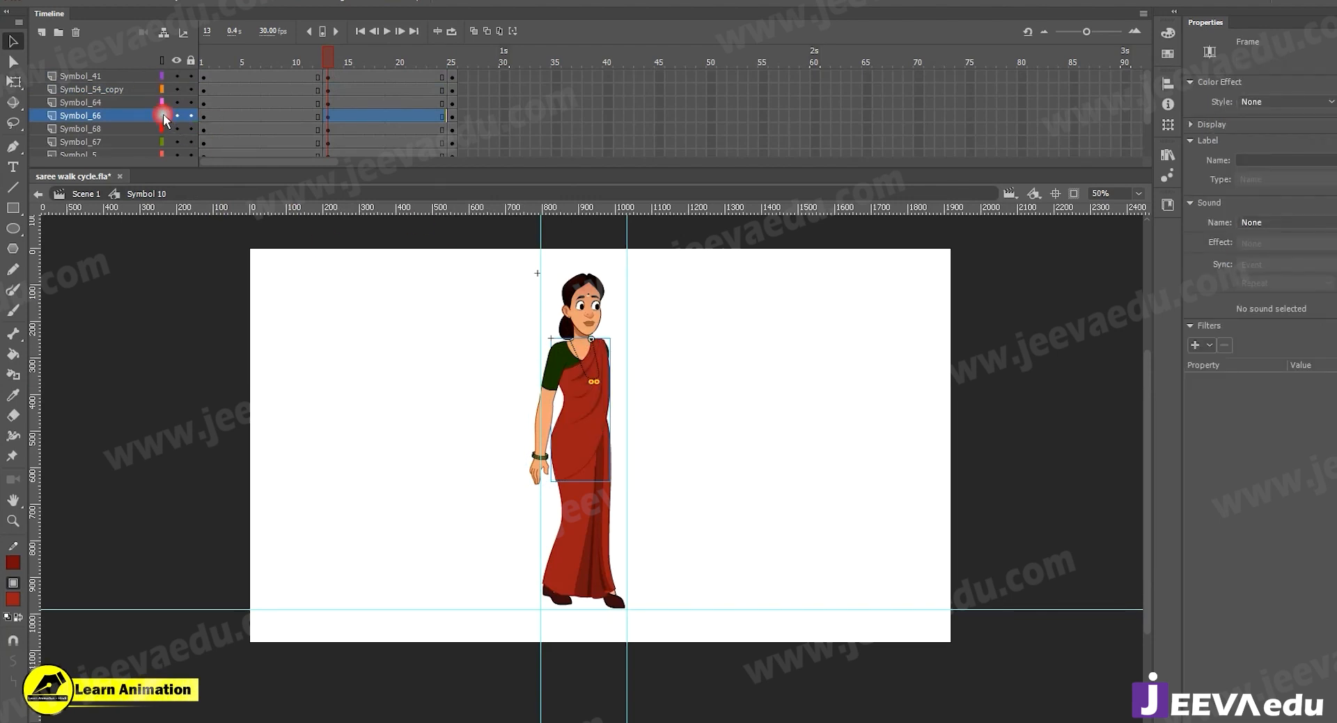
pyautogui.click(178, 116)
pyautogui.click(574, 403)
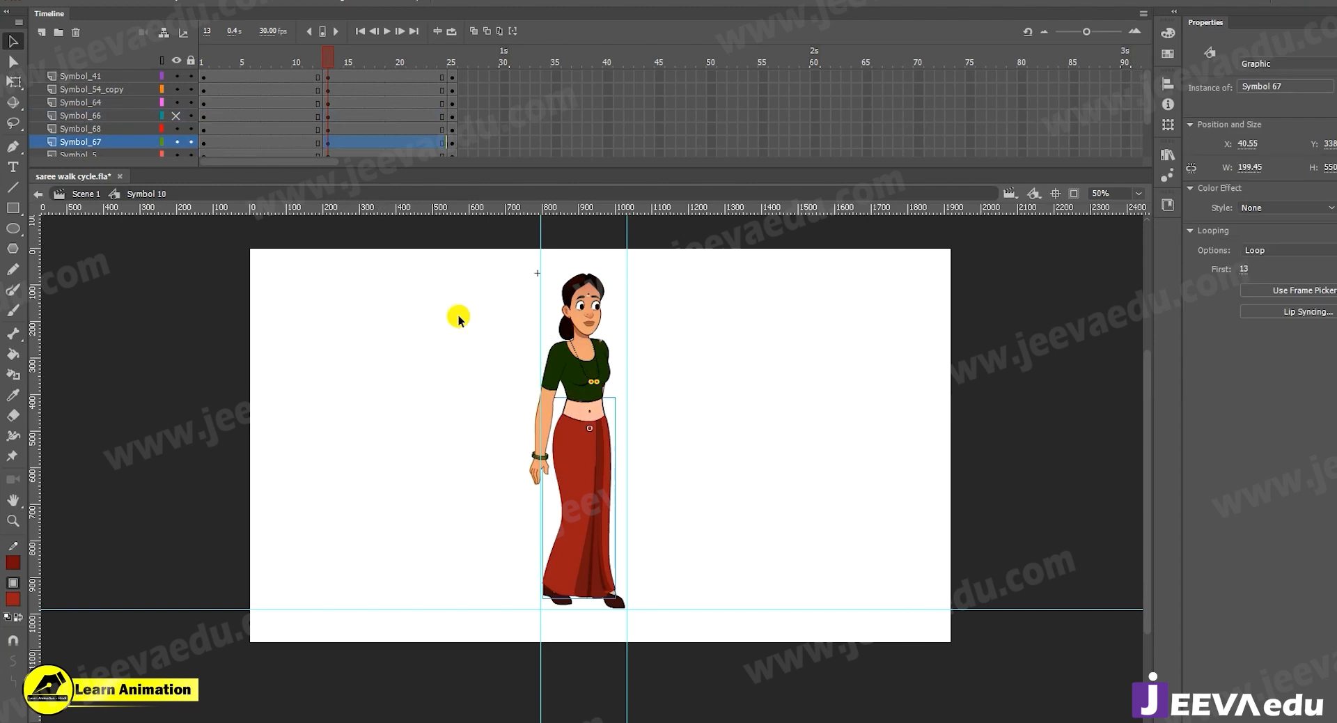
pyautogui.click(577, 383)
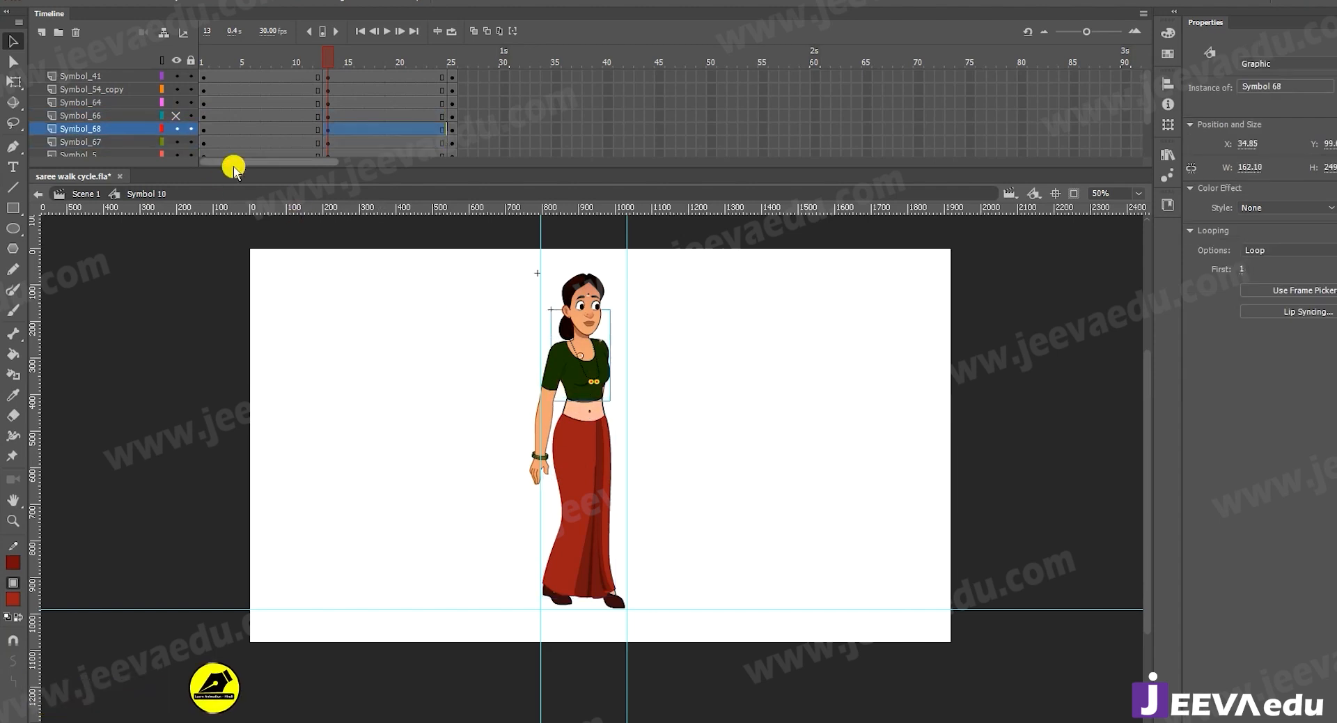
pyautogui.click(162, 129)
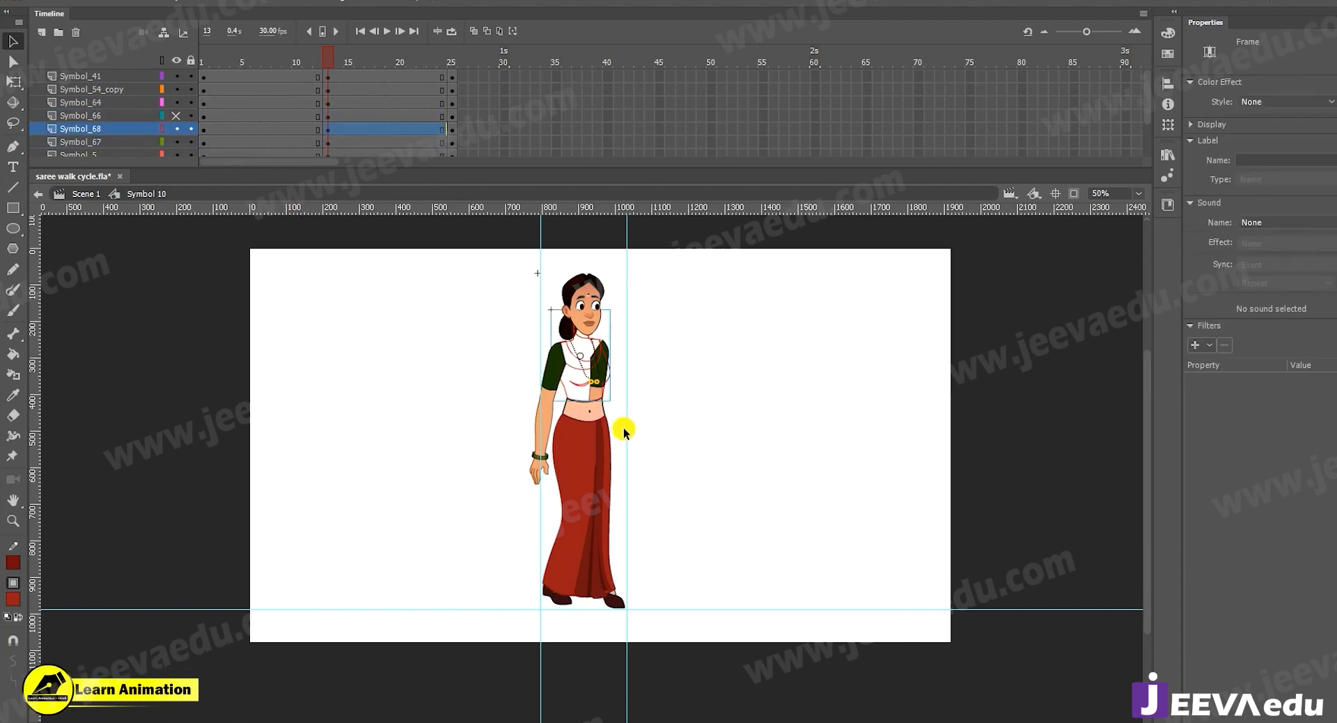
# Select the far arm (Symbol 65) and rotate it forward from the shoulder at frame 13
pyautogui.click(603, 365)
pyautogui.click(617, 472)
pyautogui.press('q')
pyautogui.moveTo(600, 490); pyautogui.dragTo(645, 492)
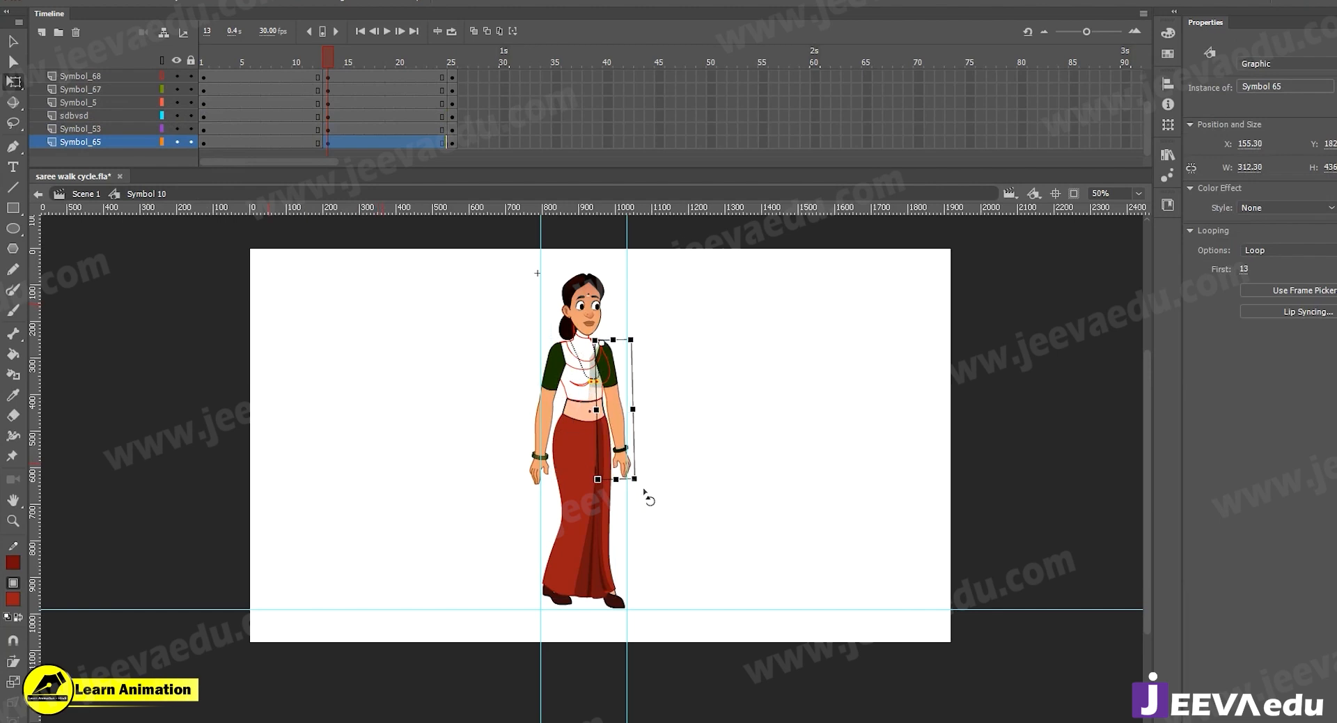
# Inside Symbol 65, add forearm keyframes on Layer_3 at frames 13 and 25 and create classic tweens between the keyframes
pyautogui.doubleClick(617, 445)
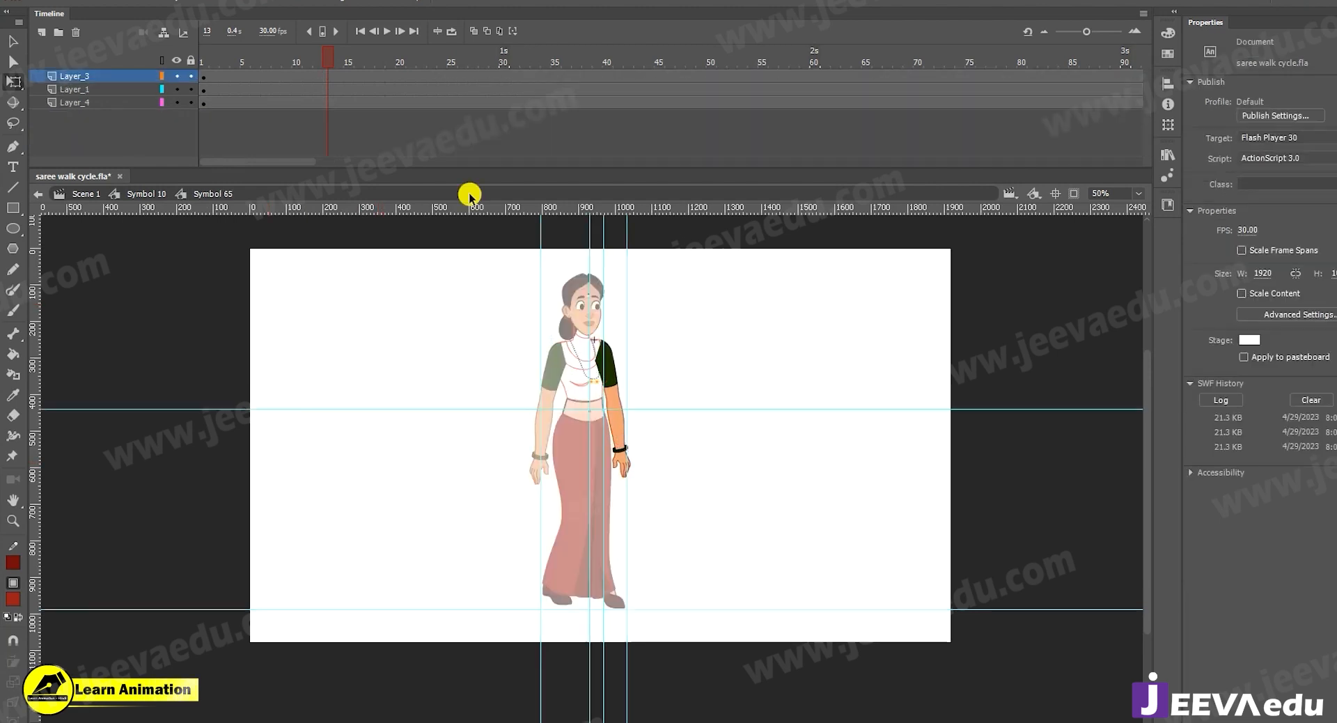
pyautogui.click(331, 78)
pyautogui.press('F6')
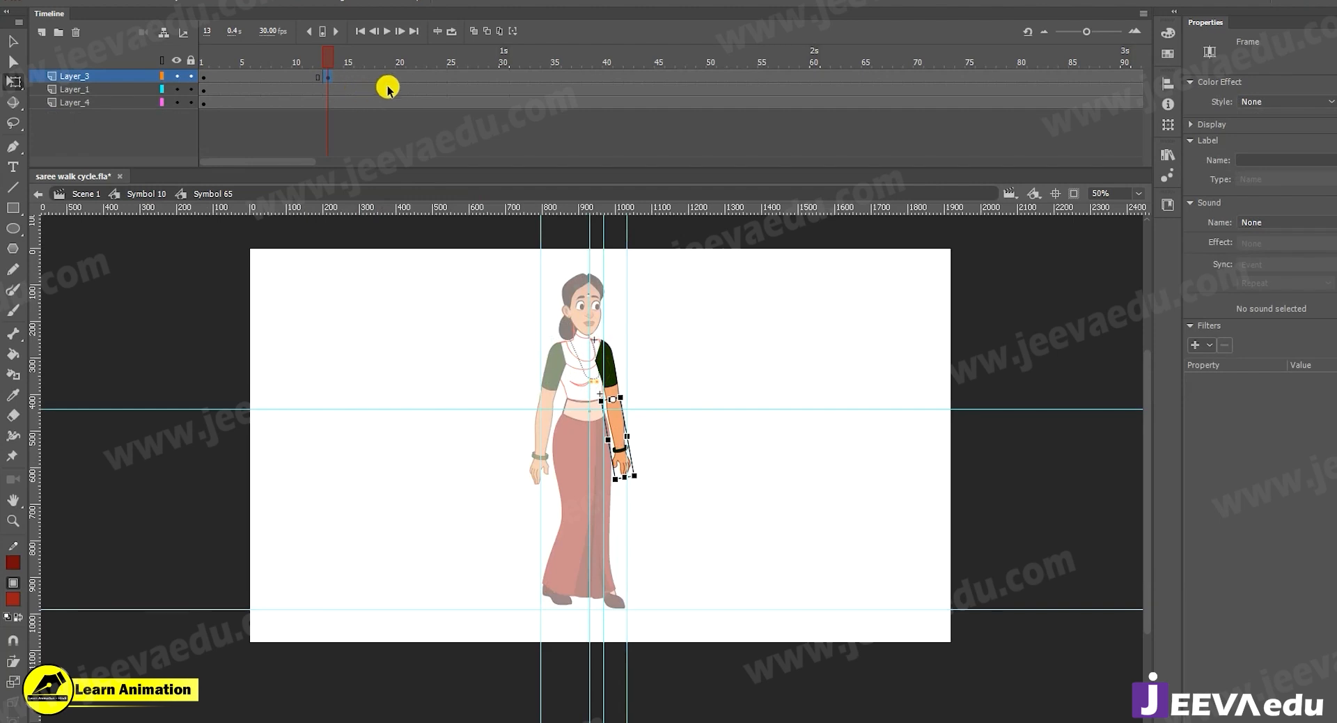
pyautogui.click(452, 76)
pyautogui.press('F6')
pyautogui.moveTo(286, 78); pyautogui.dragTo(369, 82)
pyautogui.rightClick(344, 73)
pyautogui.click(390, 108)
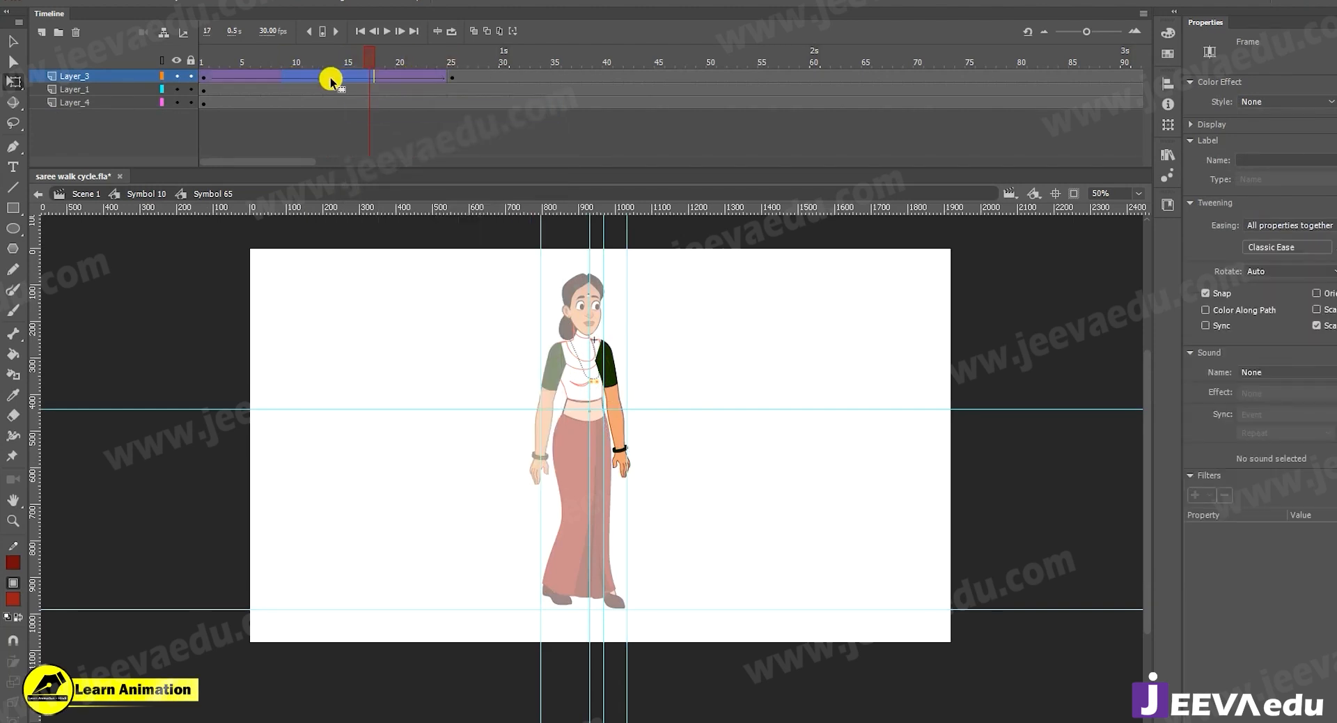
# Rotate the far forearm forward from the elbow at frame 13 and return to Symbol 10
pyautogui.click(626, 446)
pyautogui.moveTo(660, 469)
pyautogui.mouseDown()
pyautogui.moveTo(648, 480)
pyautogui.moveTo(672, 477)
pyautogui.moveTo(660, 476)
pyautogui.mouseUp()
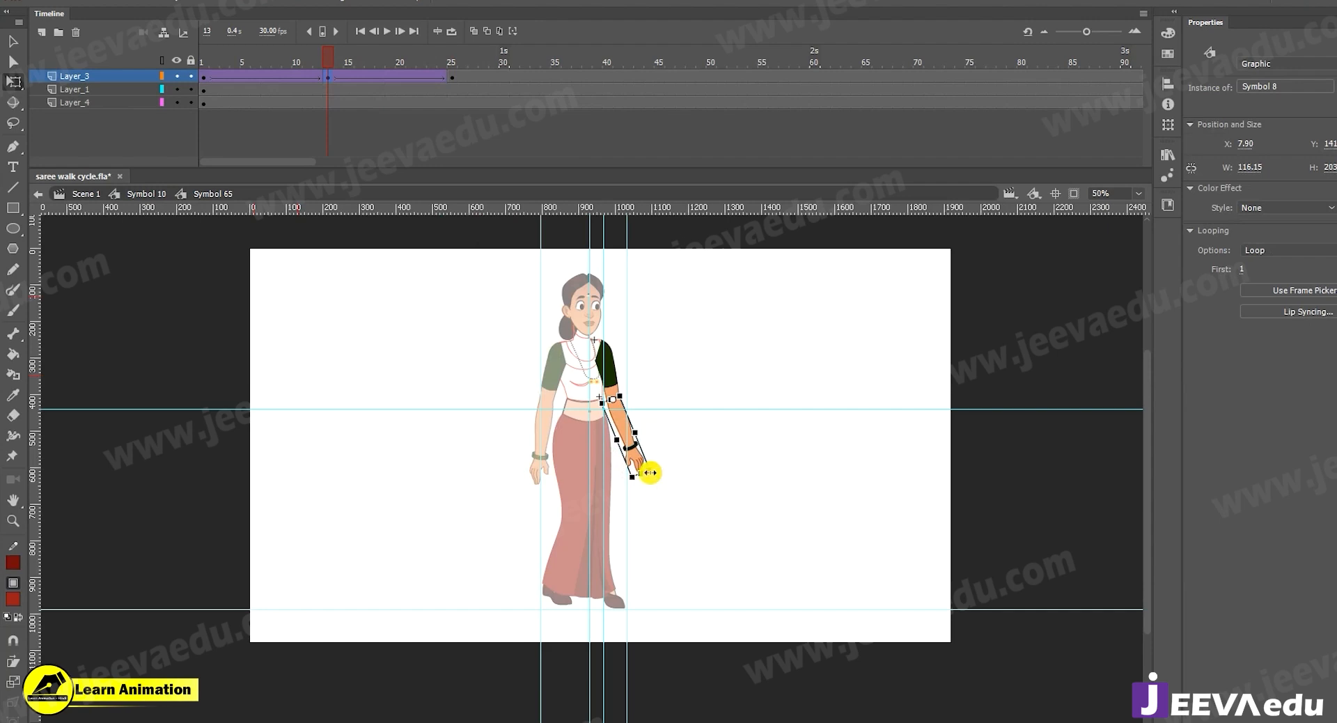
pyautogui.click(675, 479)
pyautogui.moveTo(330, 52); pyautogui.dragTo(332, 80)
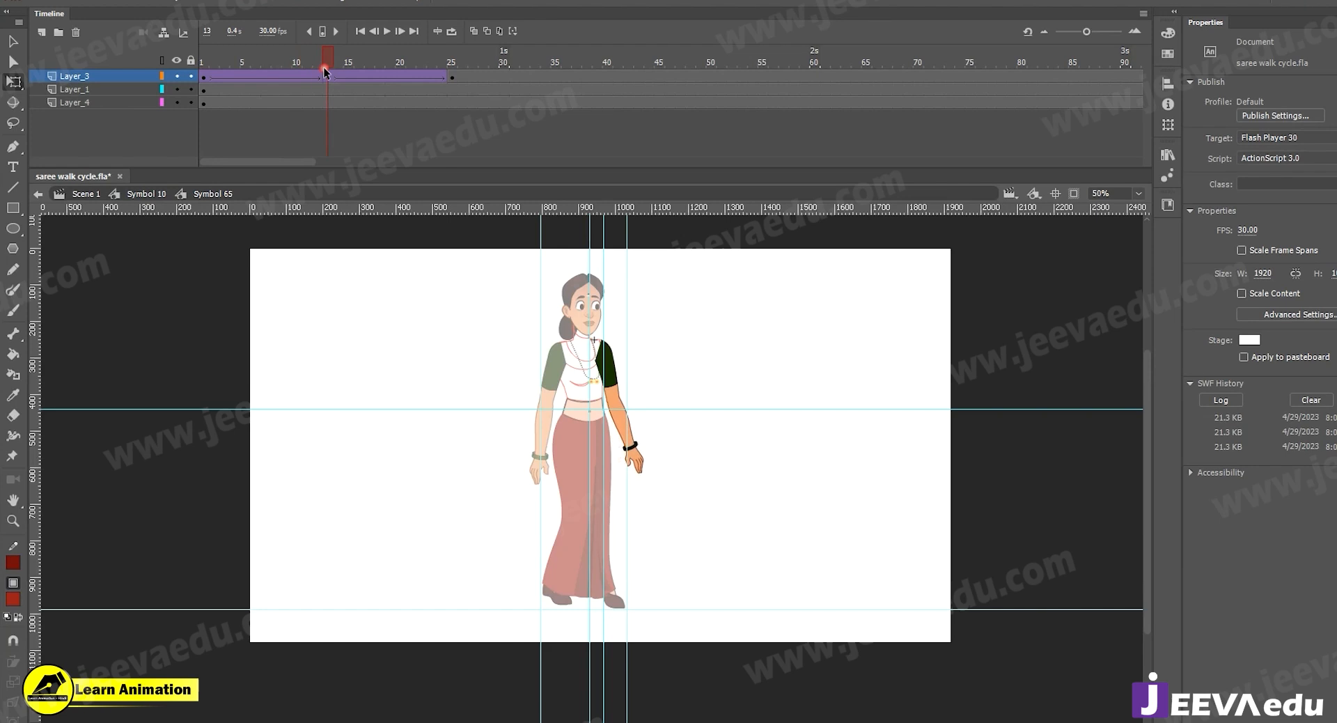
pyautogui.press('v')
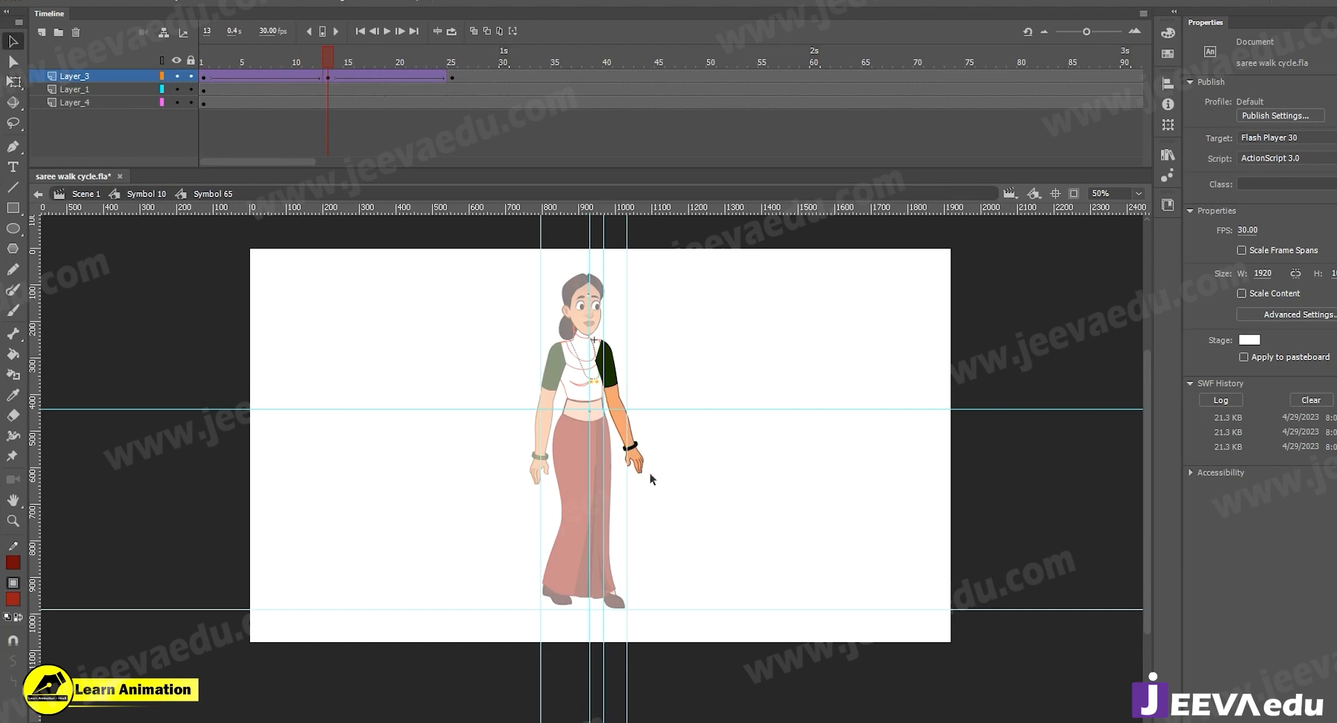
pyautogui.doubleClick(667, 507)
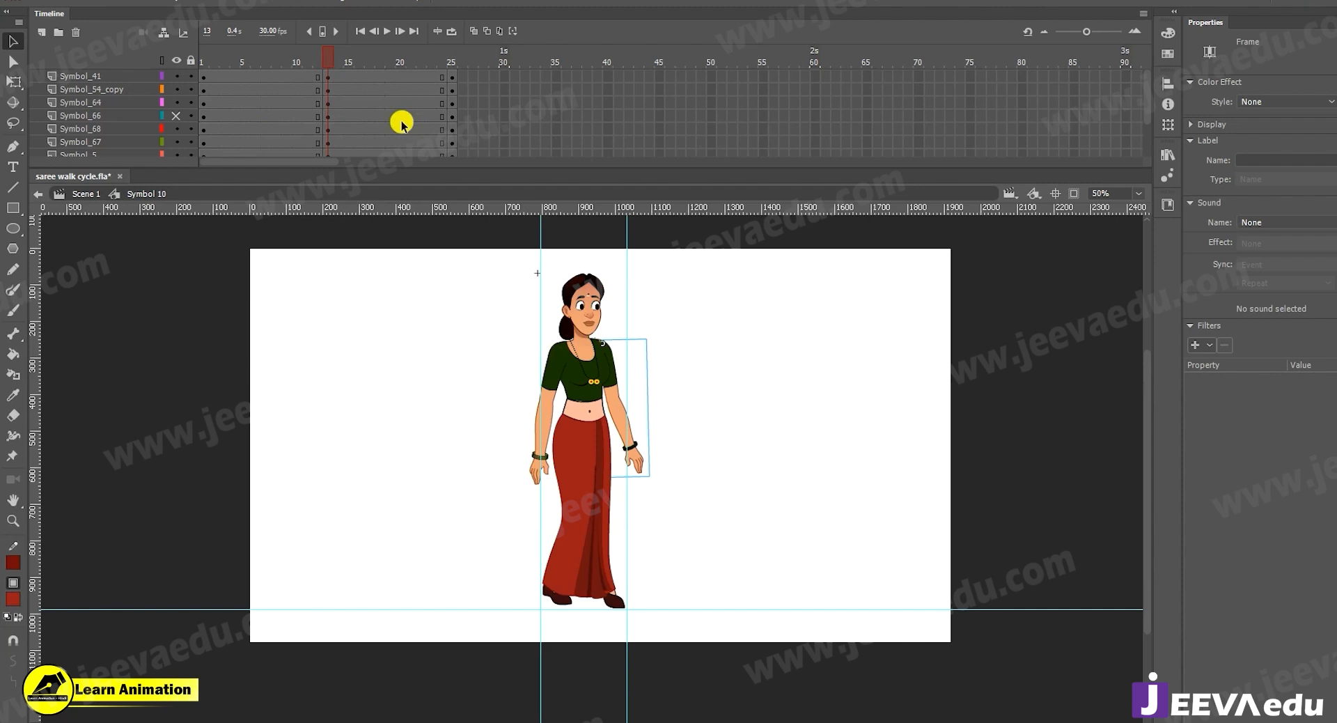
# Show the saree drape layer Symbol_66 again and check the pose around frame 13
pyautogui.moveTo(330, 59)
pyautogui.mouseDown()
pyautogui.moveTo(307, 61)
pyautogui.moveTo(324, 72)
pyautogui.mouseUp()
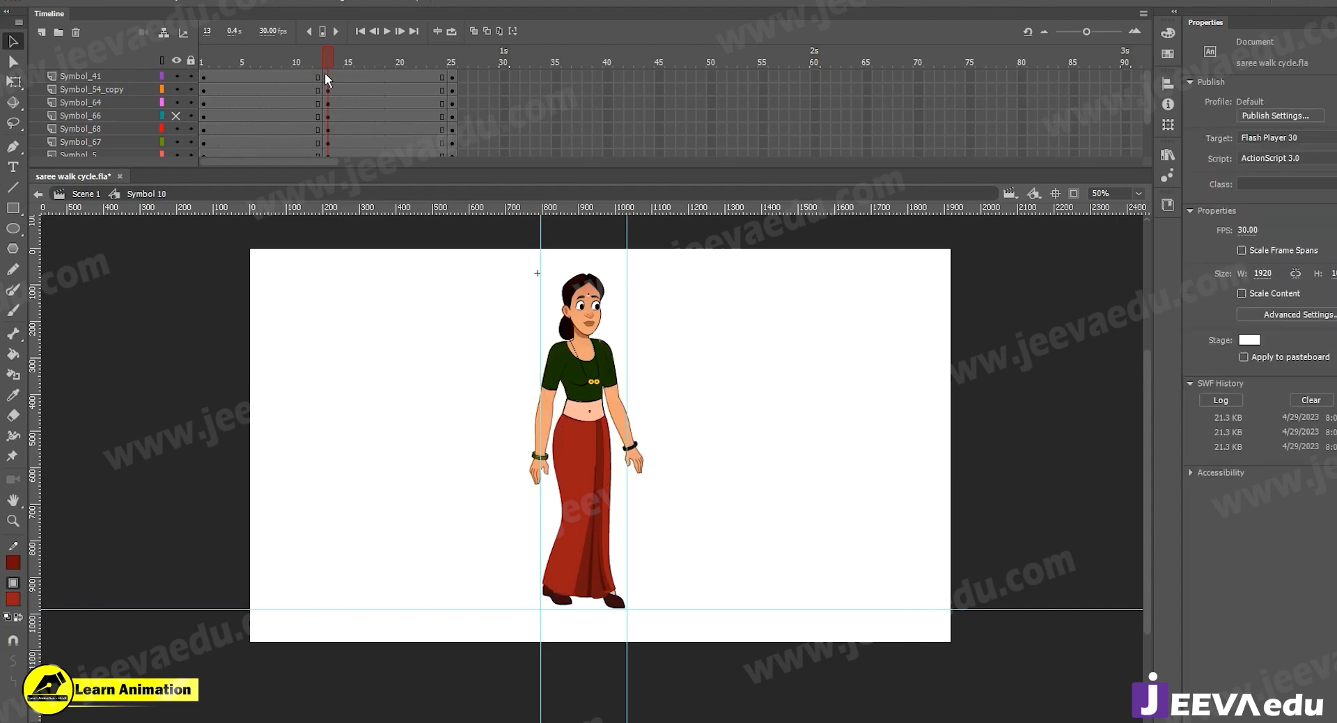
pyautogui.click(175, 115)
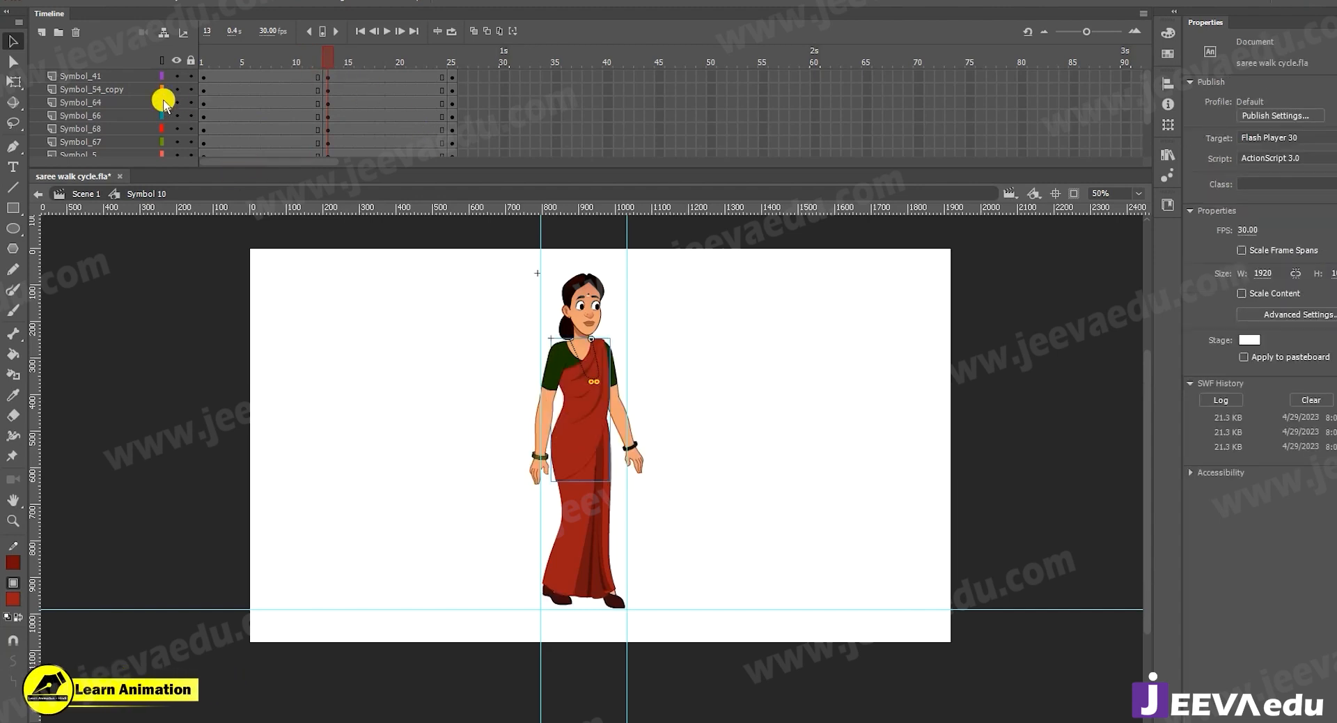
pyautogui.click(176, 115)
pyautogui.click(176, 115)
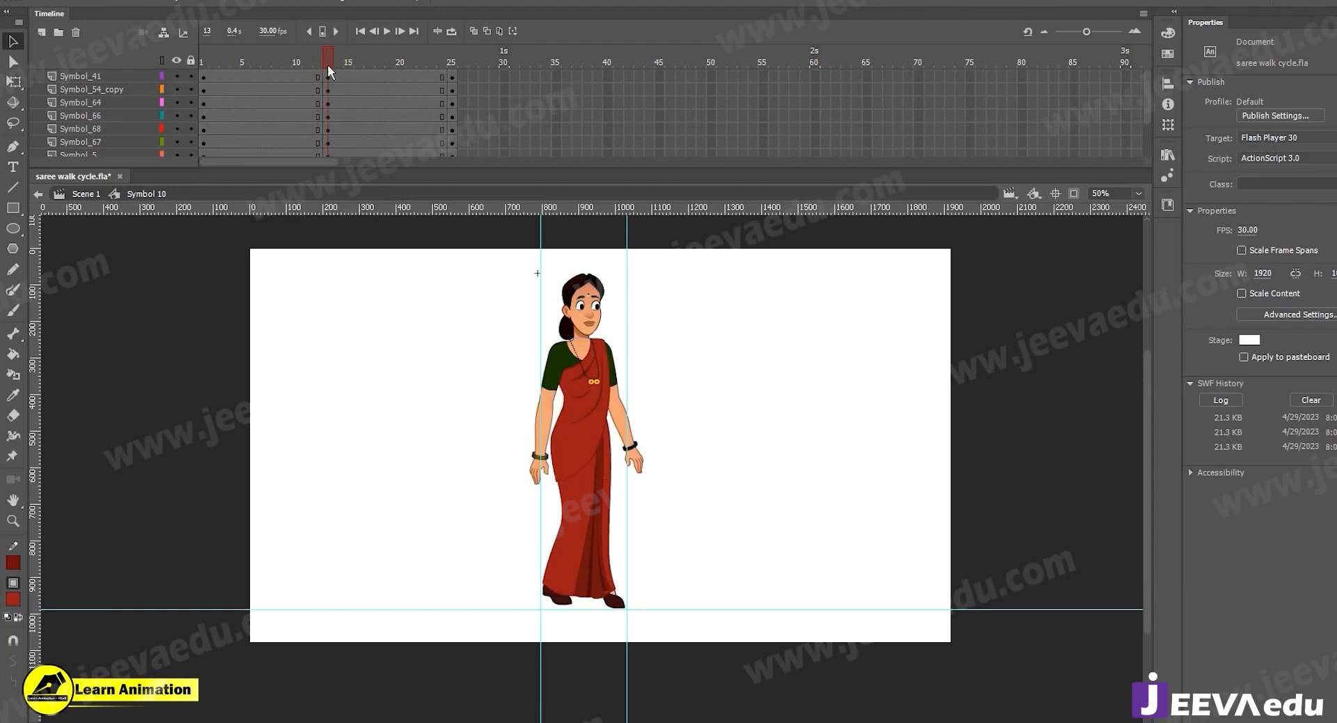
pyautogui.moveTo(327, 64)
pyautogui.mouseDown()
pyautogui.moveTo(194, 64)
pyautogui.moveTo(326, 64)
pyautogui.mouseUp()
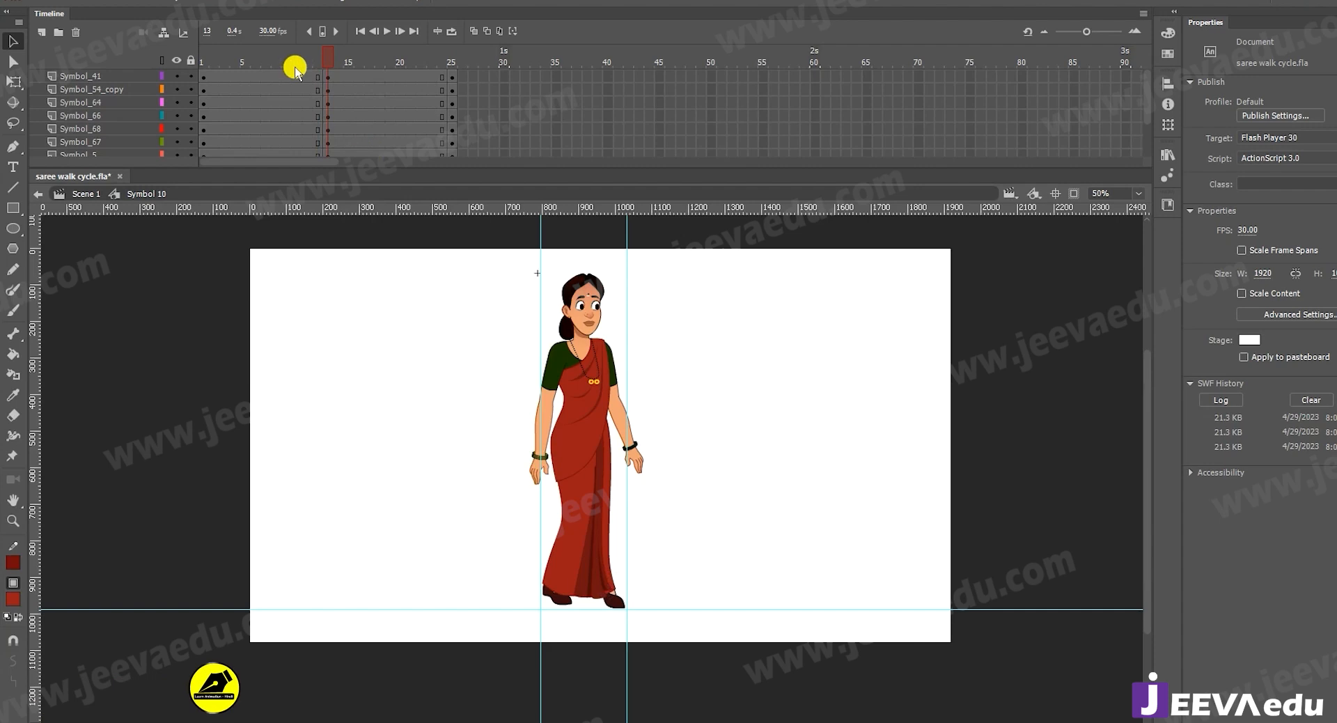
pyautogui.click(318, 57)
pyautogui.click(328, 62)
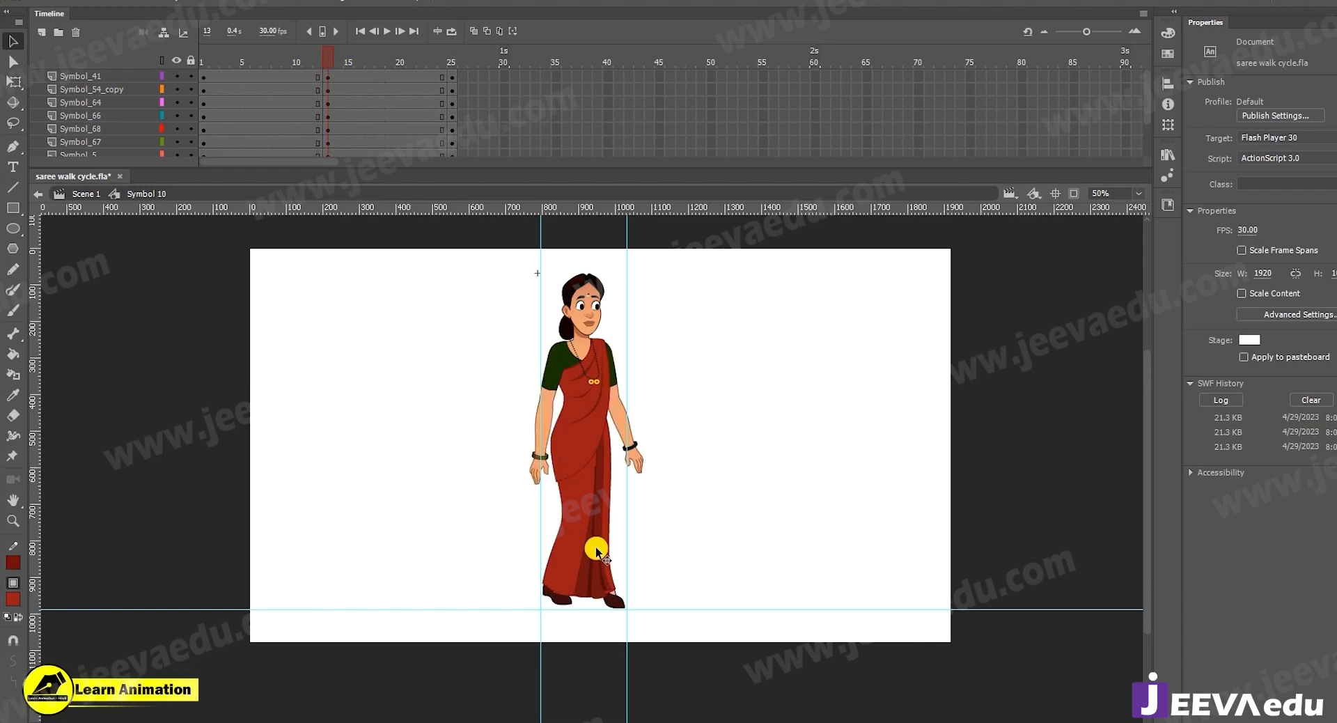
# Examine the skirt hem and feet, open the skirt symbol (Symbol 67) to inspect it, and return to Symbol 10
pyautogui.click(580, 566)
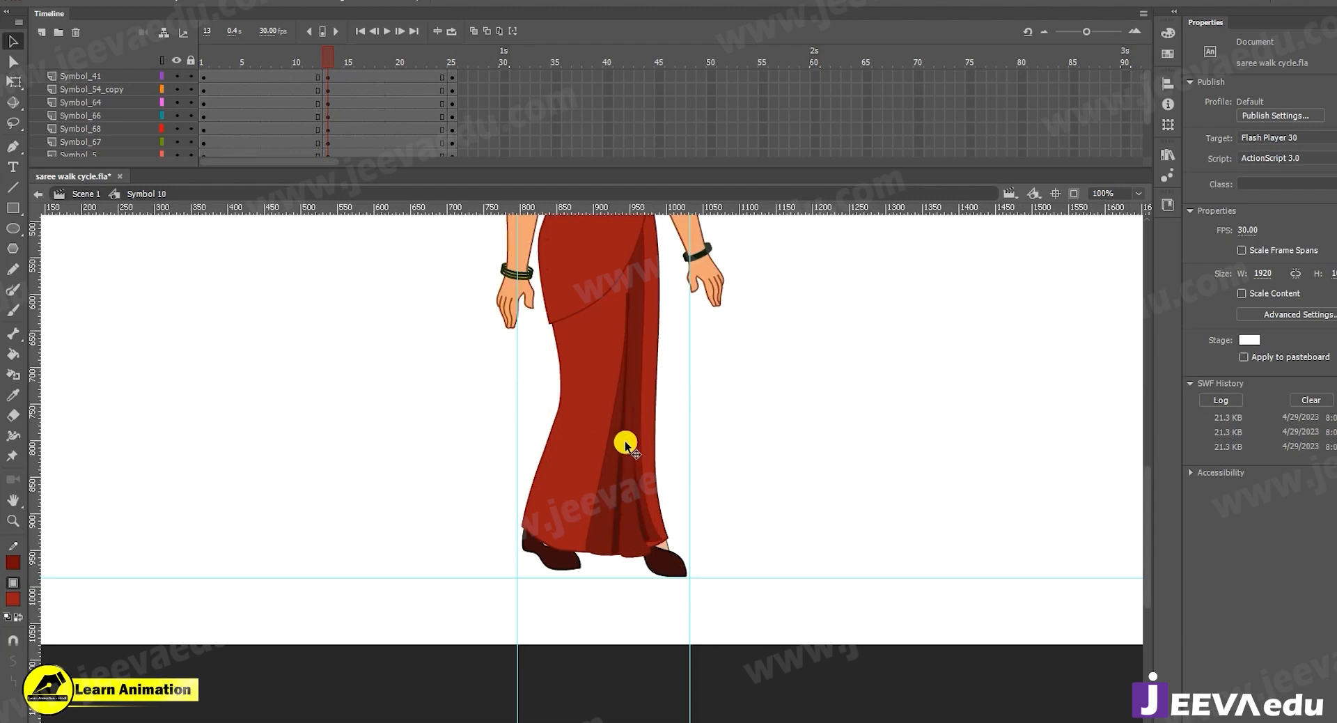
pyautogui.click(568, 431)
pyautogui.doubleClick(557, 448)
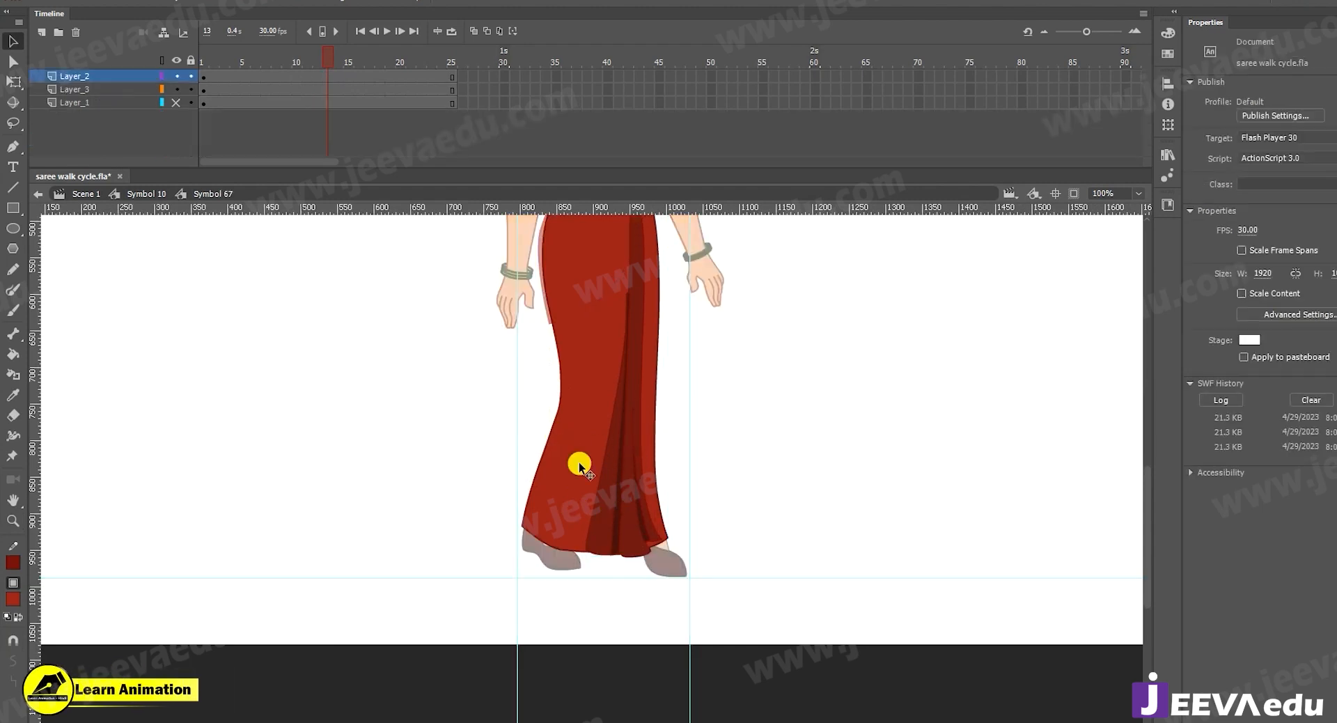
pyautogui.press('z')
pyautogui.keyDown('alt'); pyautogui.click(632, 454); pyautogui.keyUp('alt')
pyautogui.keyDown('alt'); pyautogui.click(633, 419); pyautogui.keyUp('alt')
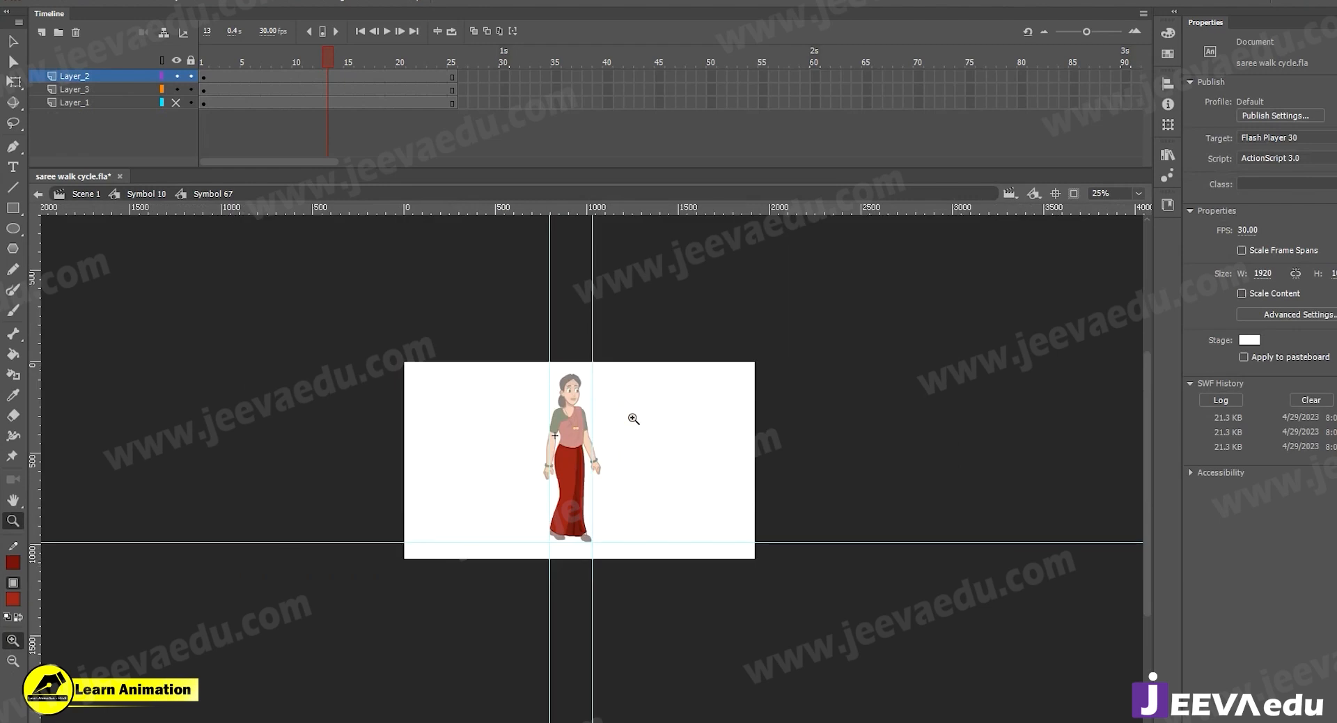
pyautogui.click(583, 457)
pyautogui.moveTo(590, 456); pyautogui.dragTo(584, 385)
pyautogui.press('v')
pyautogui.doubleClick(625, 503)
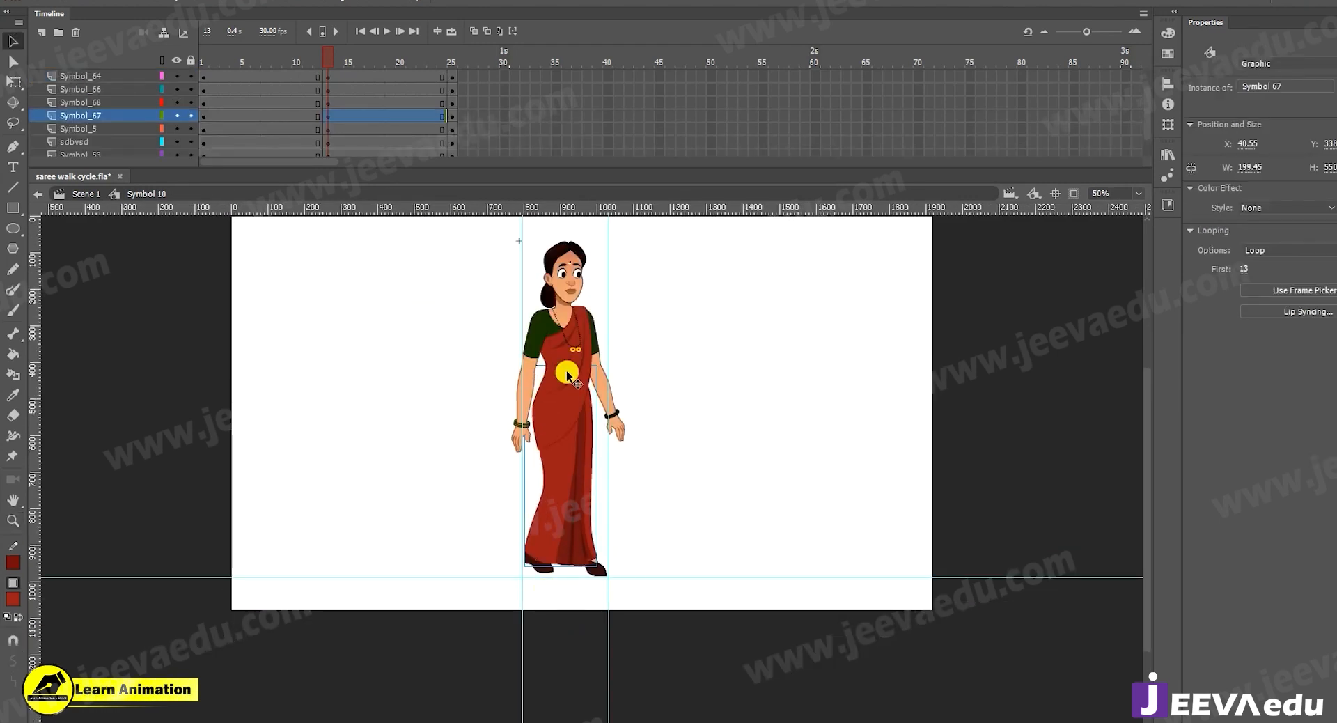
# Create classic tweens on all layers between frames 1, 13 and 25, and play back the walk
pyautogui.moveTo(305, 75); pyautogui.dragTo(361, 224)
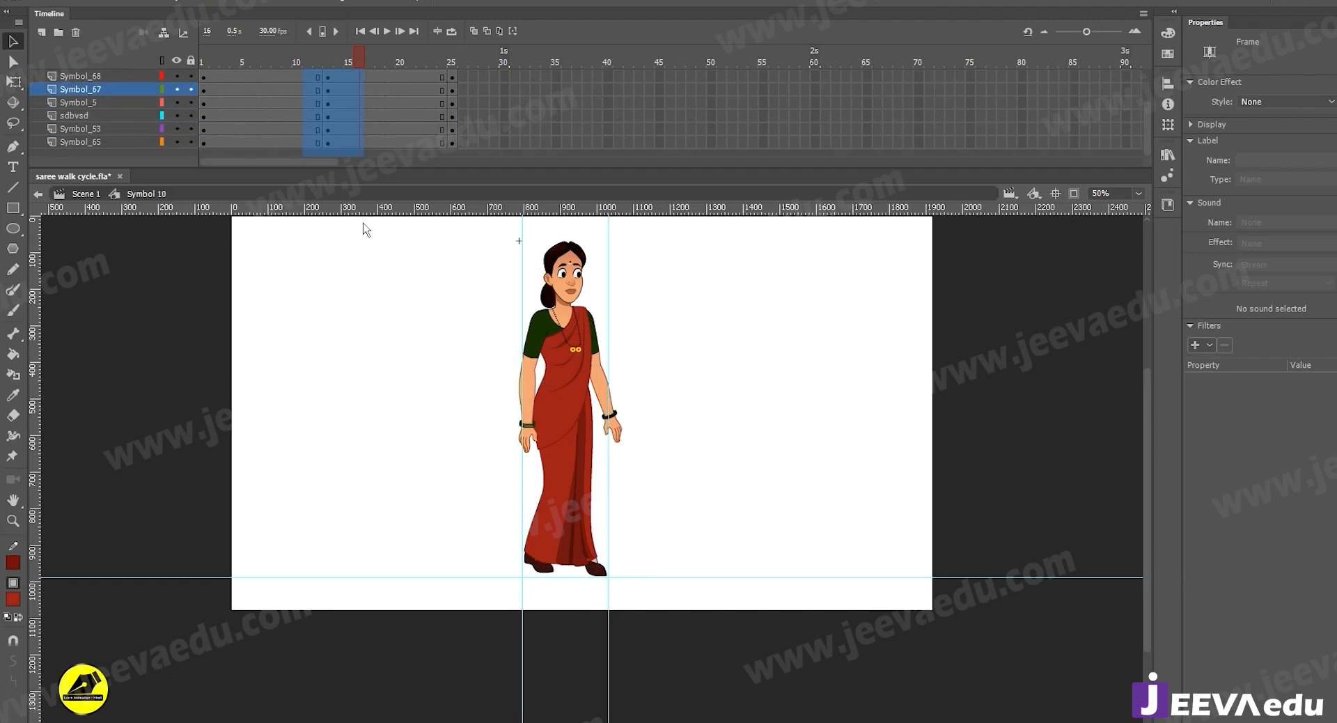
pyautogui.rightClick(328, 110)
pyautogui.click(370, 147)
pyautogui.click(360, 64)
pyautogui.press('Return')
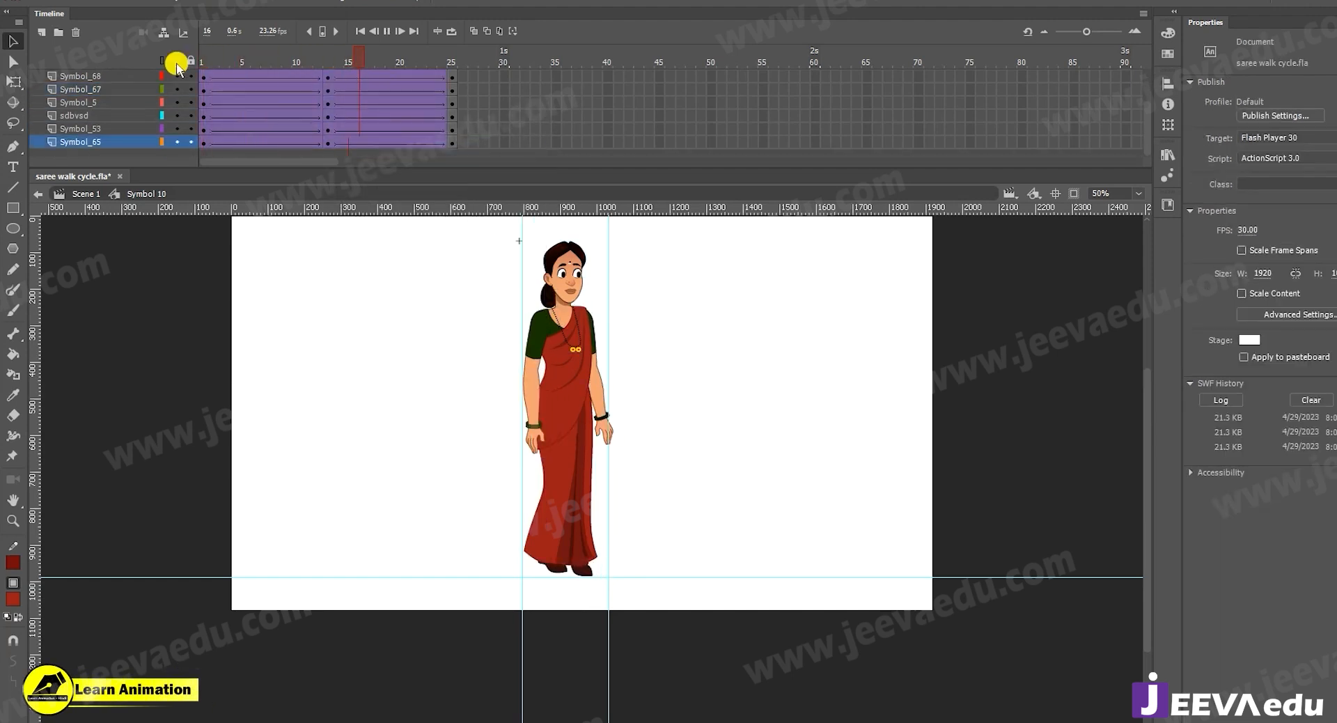
pyautogui.press('Return')
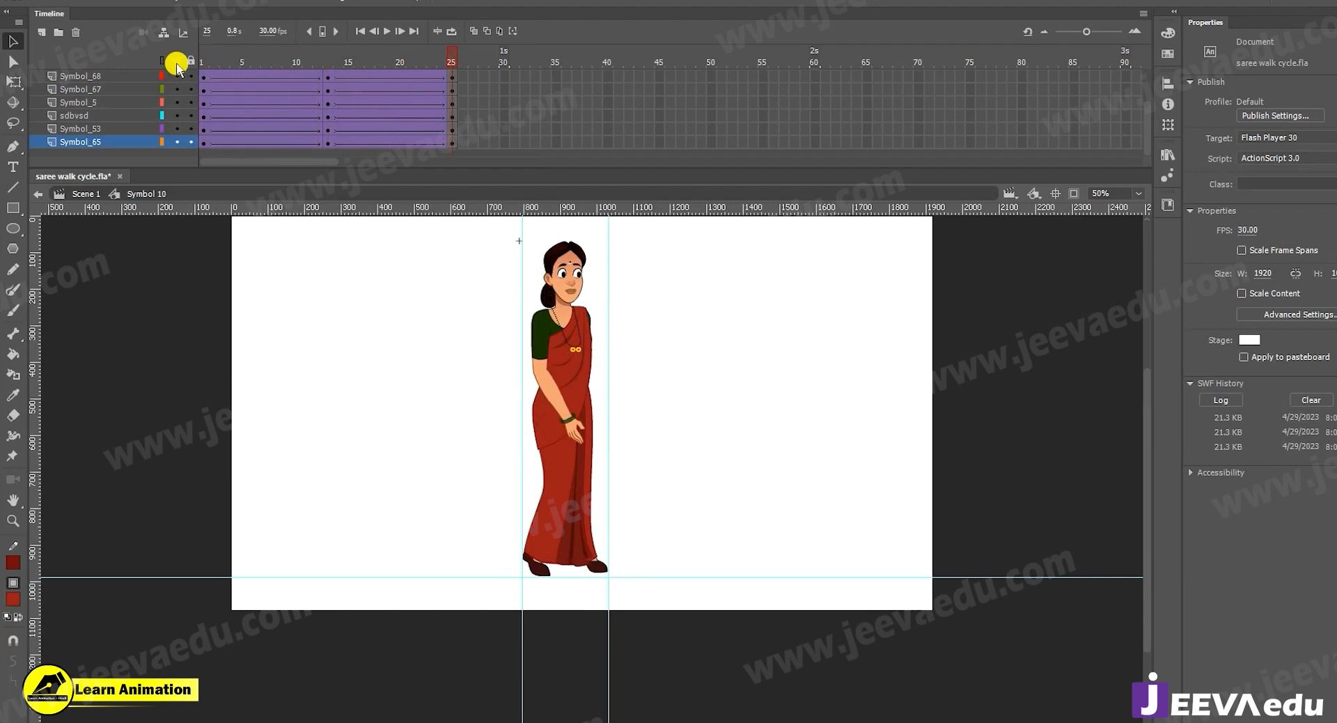
# Insert keyframes at frame 7 on the lower layers from Symbol_68 to Symbol_65
pyautogui.moveTo(338, 60); pyautogui.dragTo(269, 152)
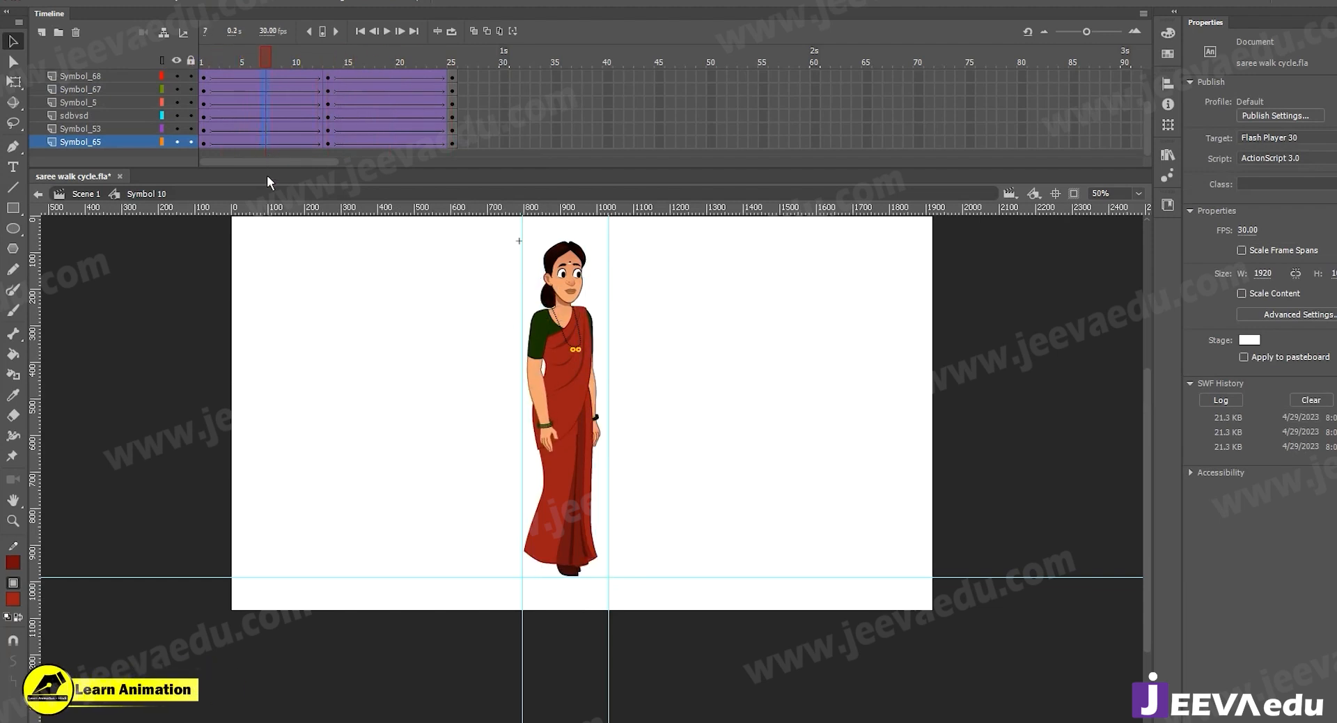
pyautogui.press('F6')
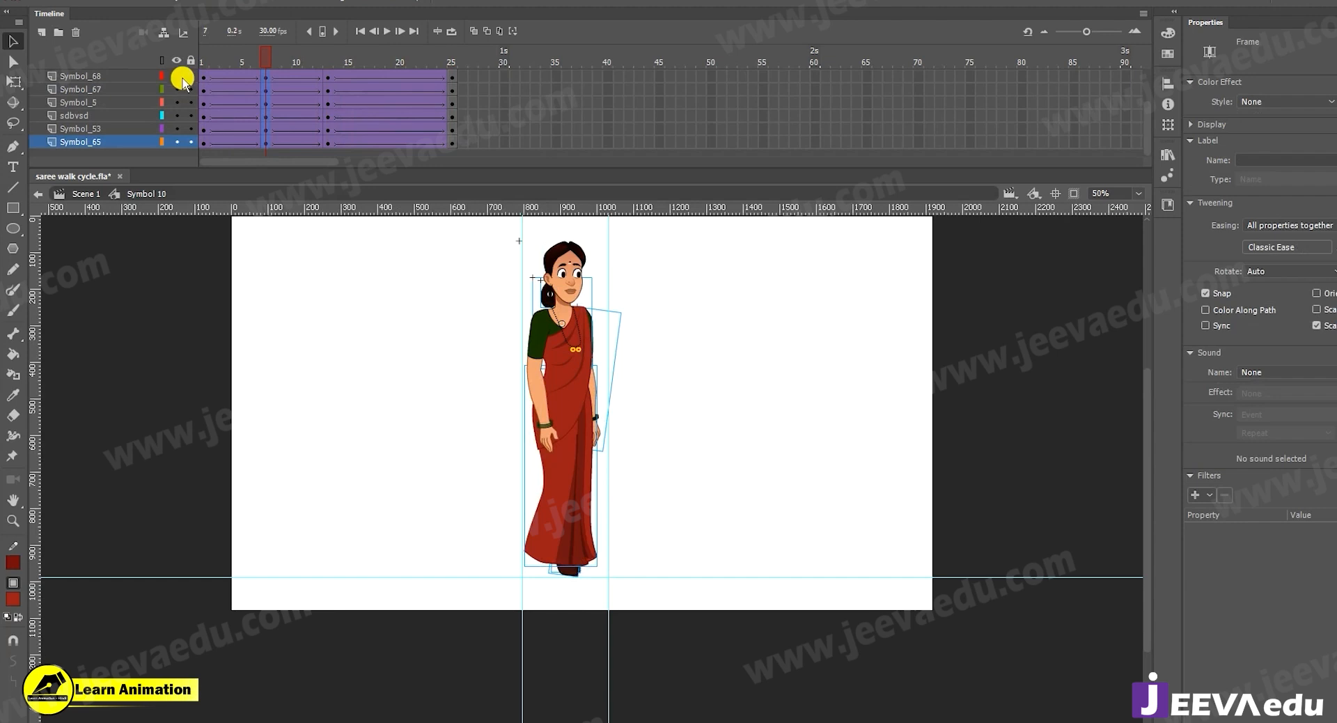
pyautogui.moveTo(268, 60); pyautogui.dragTo(202, 81)
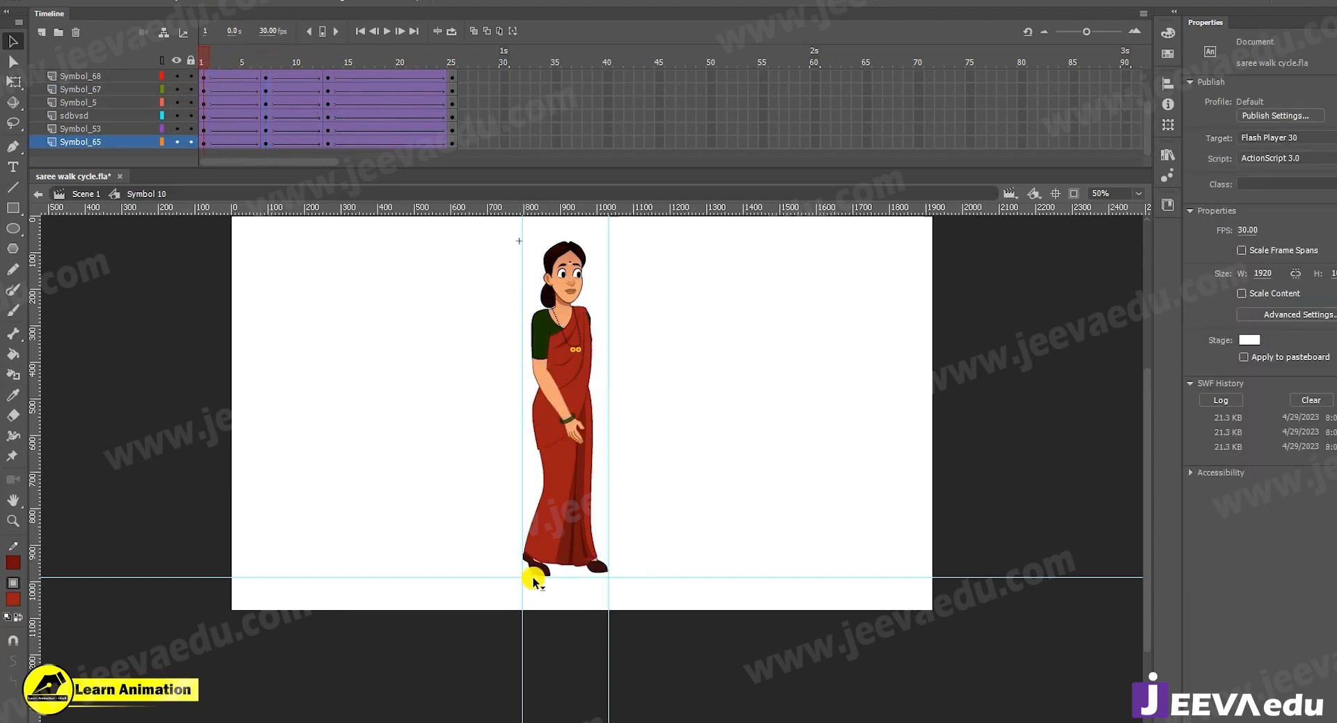
# Compare the front foot between frames 1 and 7, and lock its layer sdbvsd
pyautogui.click(601, 572)
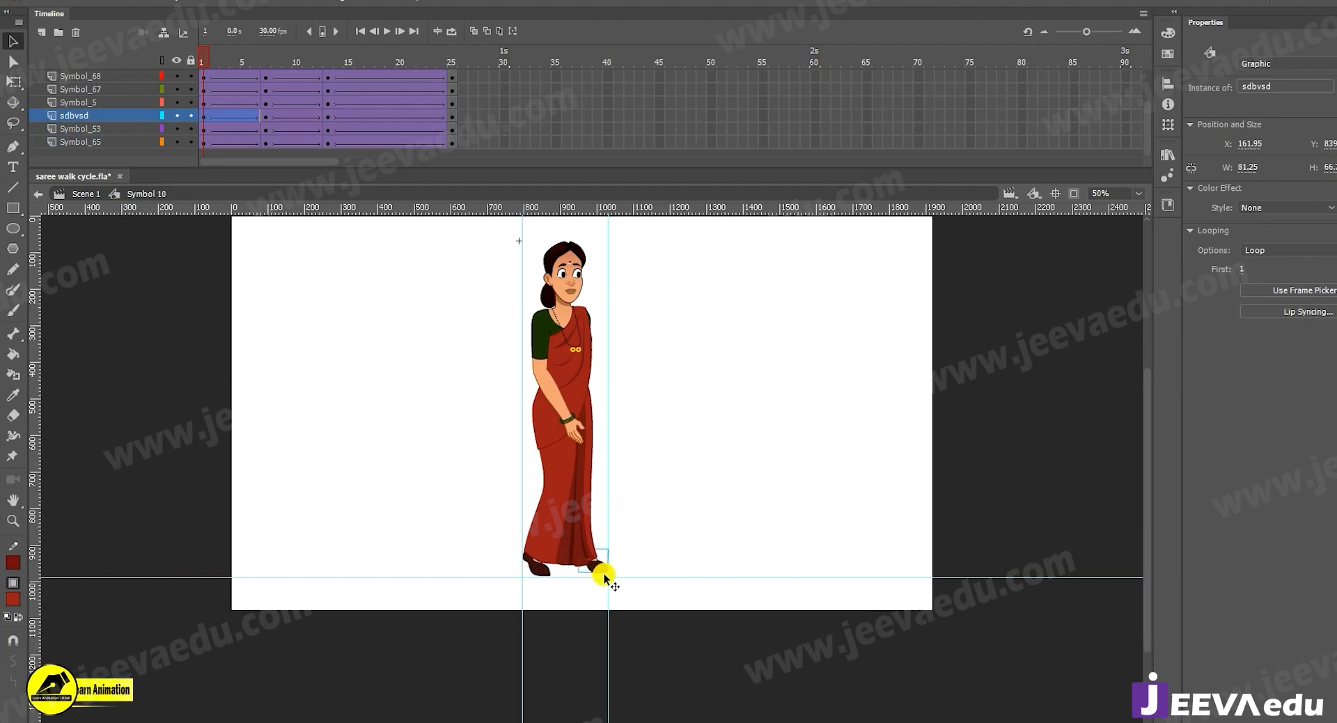
pyautogui.press('z')
pyautogui.click(591, 561)
pyautogui.click(264, 70)
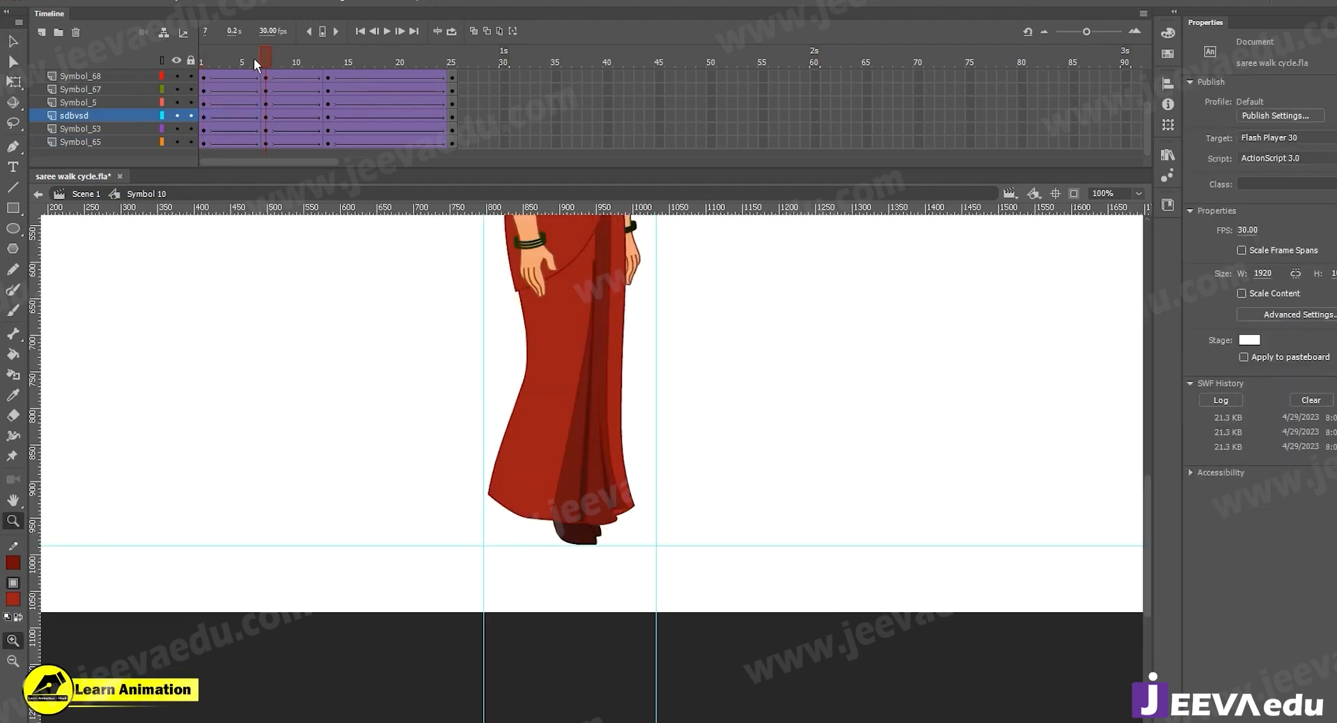
pyautogui.moveTo(255, 59); pyautogui.dragTo(176, 81)
pyautogui.press('v')
pyautogui.click(632, 531)
pyautogui.click(190, 115)
pyautogui.click(671, 458)
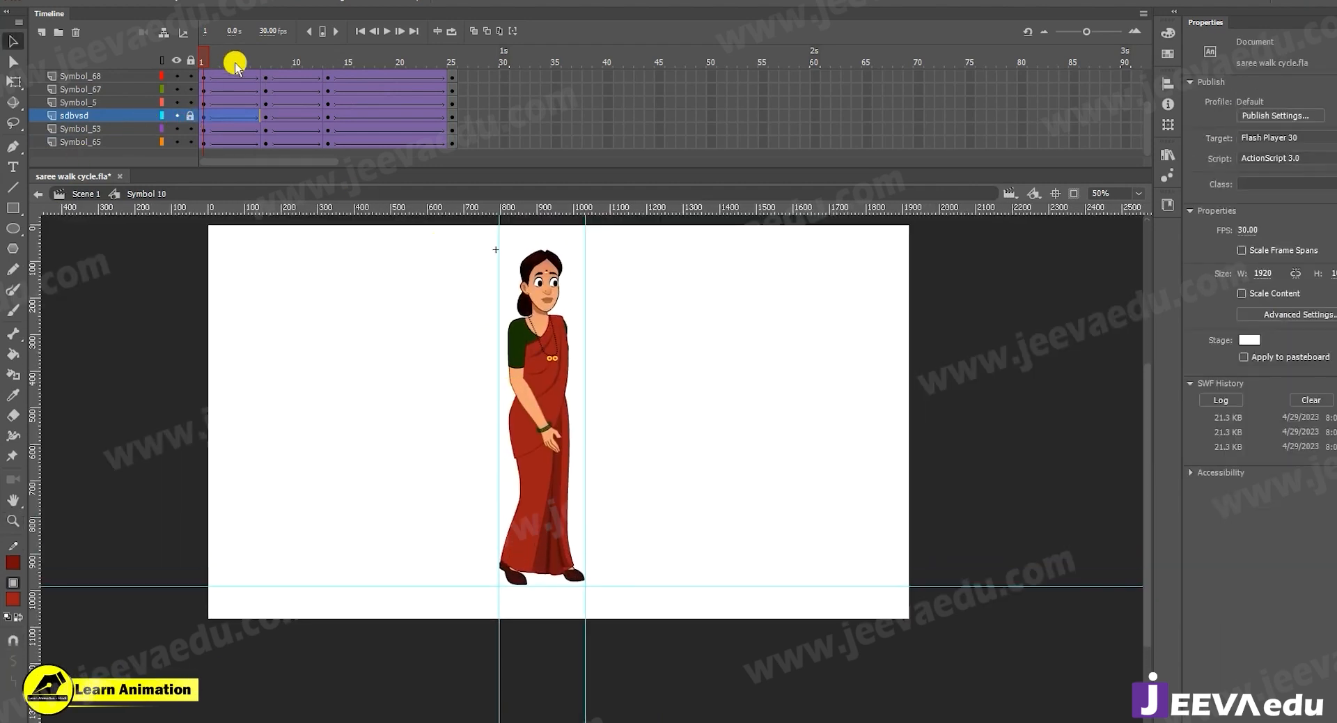
# Insert keyframes at frame 7 on the upper body layers down to Symbol_66
pyautogui.moveTo(235, 65); pyautogui.dragTo(258, 81)
pyautogui.moveTo(453, 244); pyautogui.dragTo(617, 596)
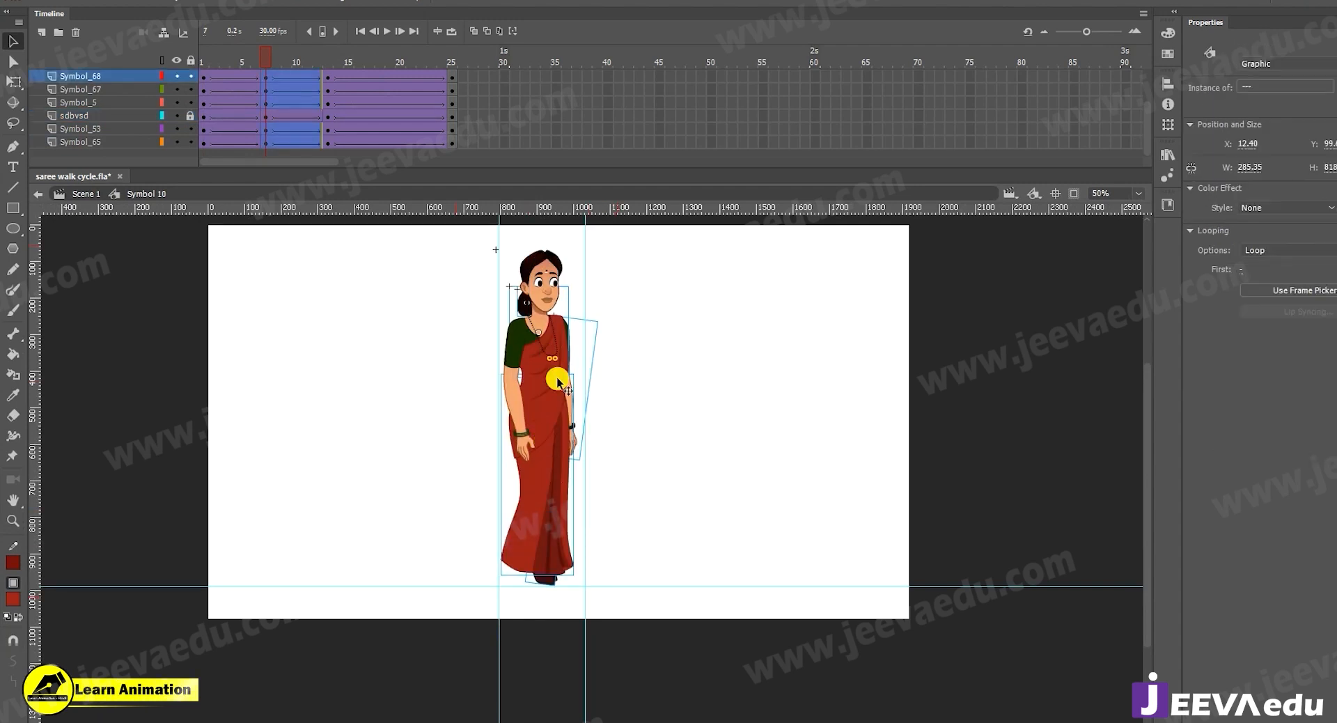
pyautogui.scroll(2, 266, 81)
pyautogui.moveTo(268, 78); pyautogui.dragTo(268, 112)
pyautogui.press('F6')
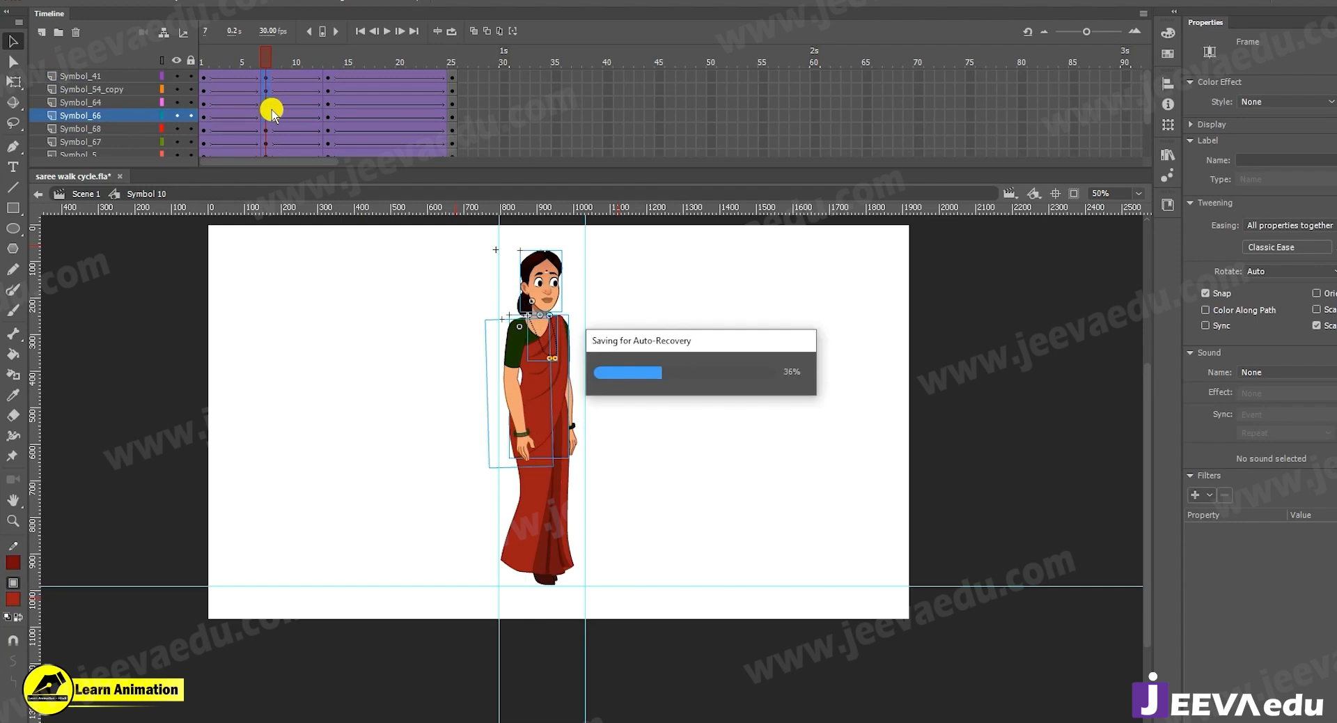
# Select the whole character except the locked foot at frame 7 and raise it 14 pixels for the passing pose
pyautogui.scroll(-2, 264, 106)
pyautogui.scroll(2, 265, 107)
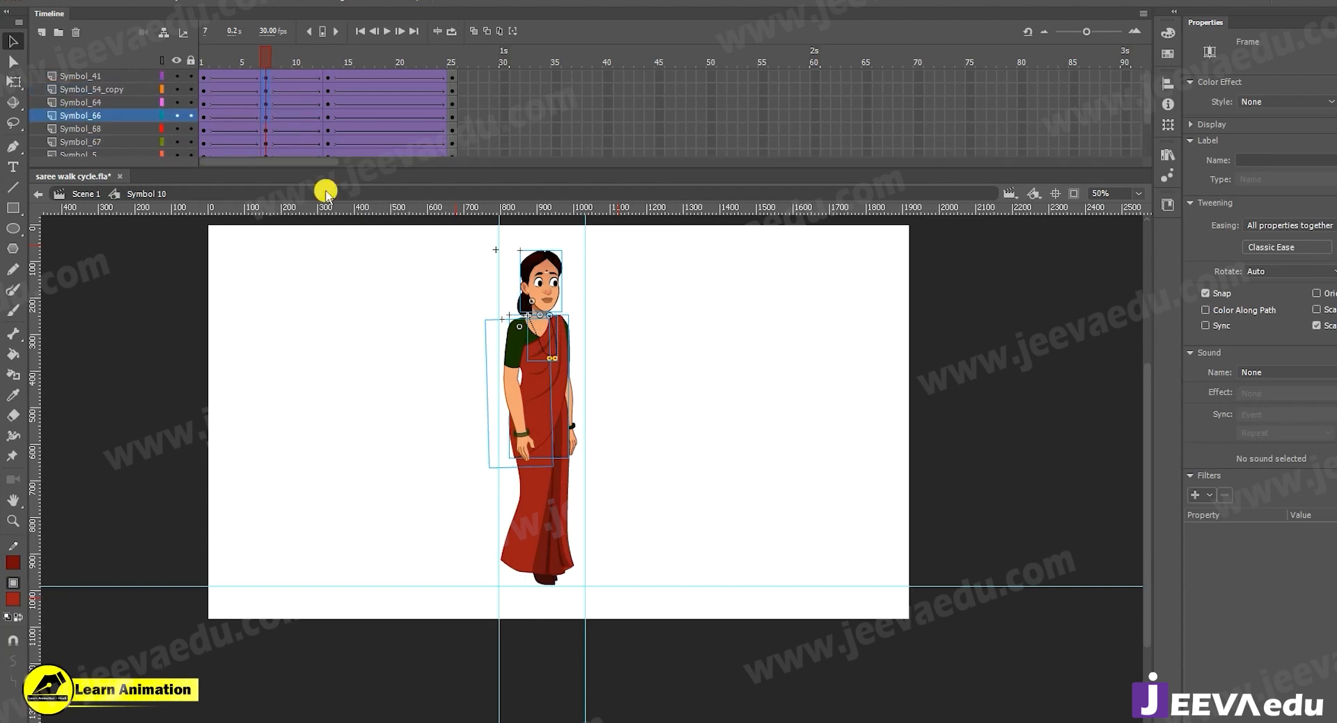
pyautogui.moveTo(422, 255); pyautogui.dragTo(606, 494)
pyautogui.moveTo(702, 681); pyautogui.dragTo(693, 676)
pyautogui.scroll(-2, 208, 109)
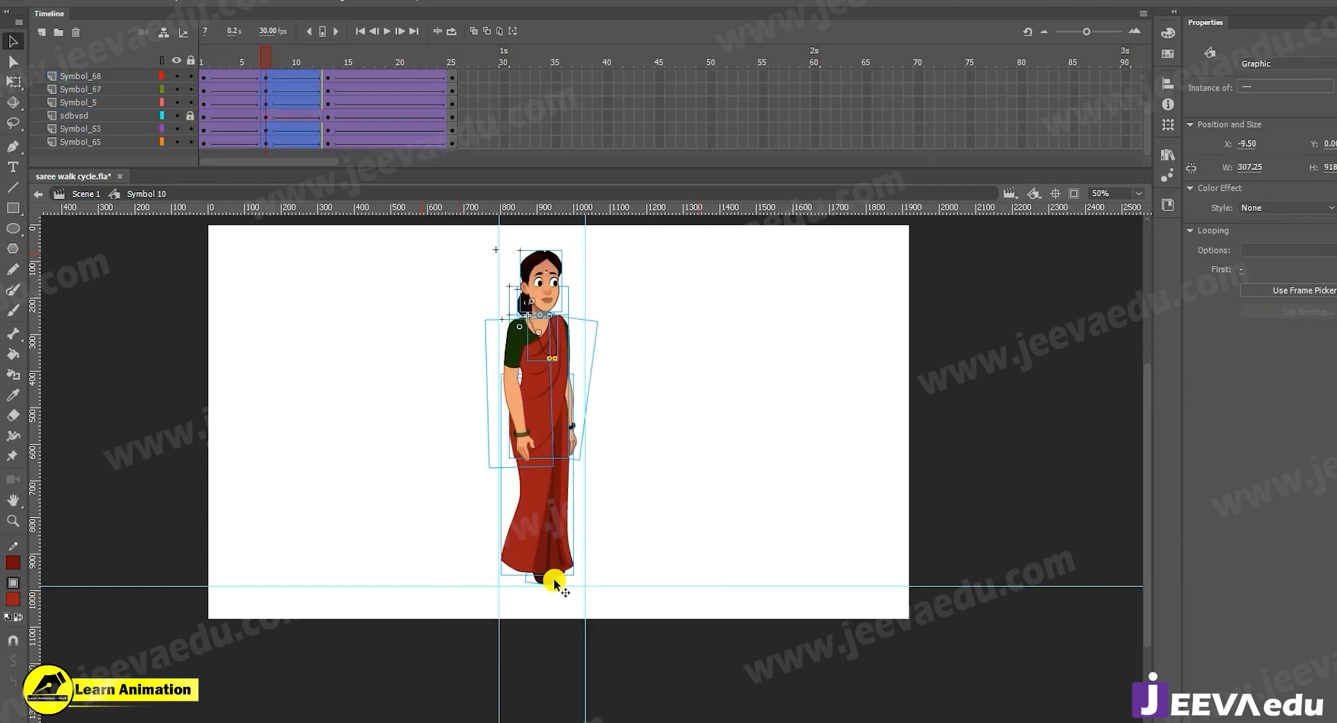
pyautogui.press('Up')
pyautogui.press('Up')
pyautogui.press('Up')
pyautogui.press('Up')
pyautogui.press('Up')
pyautogui.press('Up')
pyautogui.press('Up')
pyautogui.press('Up')
pyautogui.press('Up')
pyautogui.press('Up')
pyautogui.press('Up')
pyautogui.press('Up')
pyautogui.press('Up')
pyautogui.press('Up')
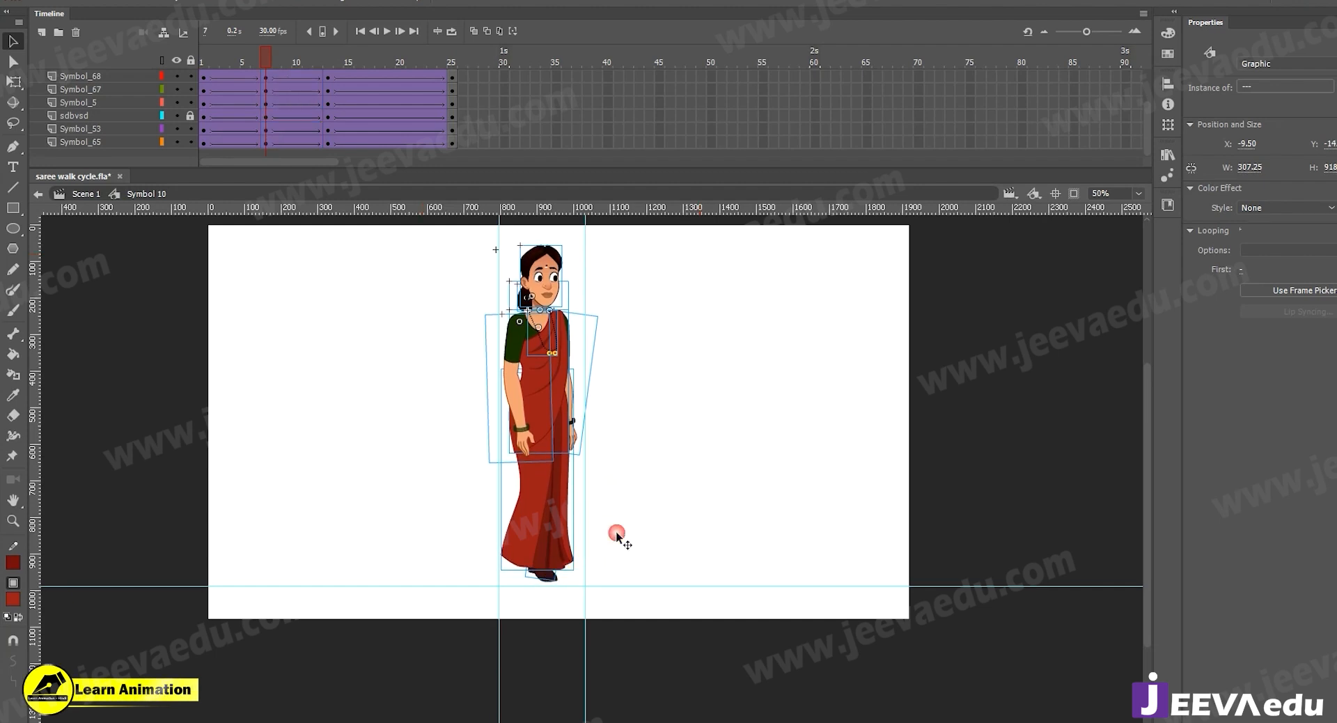
pyautogui.click(616, 537)
pyautogui.press('z')
pyautogui.click(567, 584)
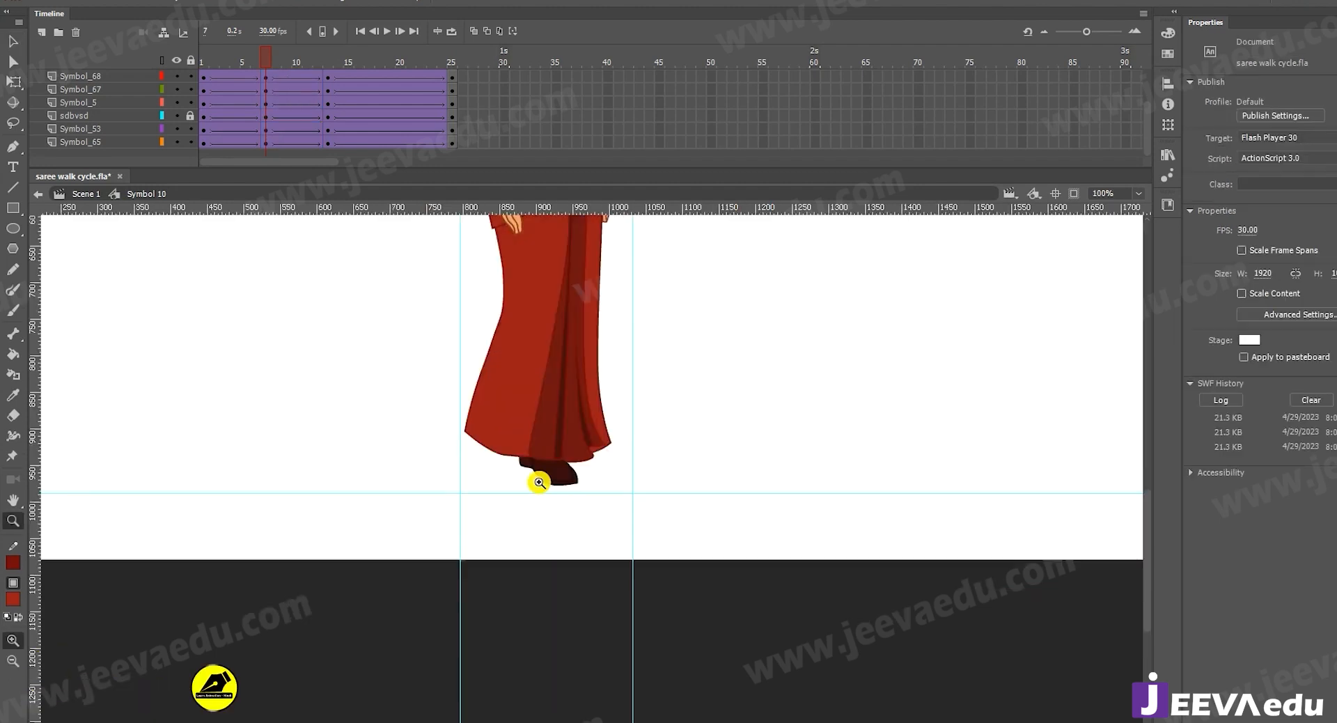
pyautogui.keyDown('alt'); pyautogui.click(583, 470); pyautogui.keyUp('alt')
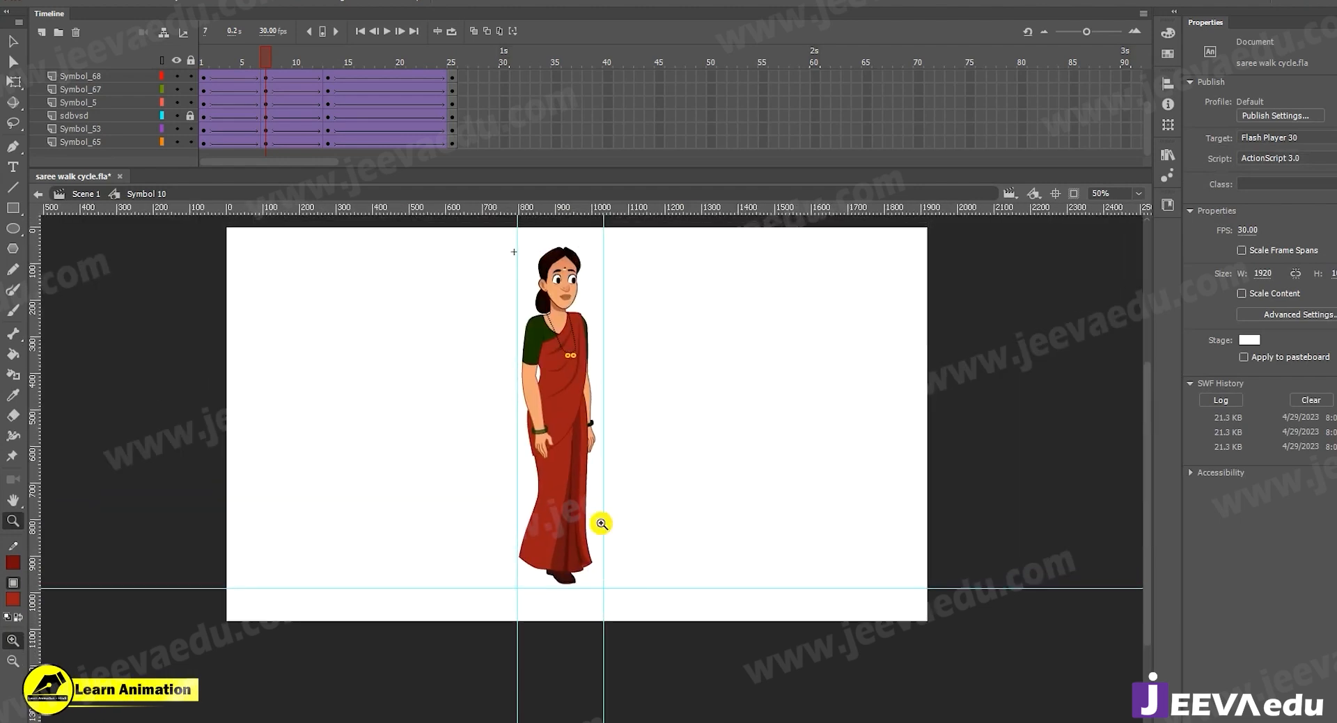
pyautogui.moveTo(264, 50)
pyautogui.mouseDown()
pyautogui.moveTo(231, 69)
pyautogui.moveTo(263, 70)
pyautogui.mouseUp()
# Select the head and hair bun together at frame 7, tilt them slightly backward, and check the motion against neighbouring frames
pyautogui.click(573, 315)
pyautogui.press('v')
pyautogui.click(583, 423)
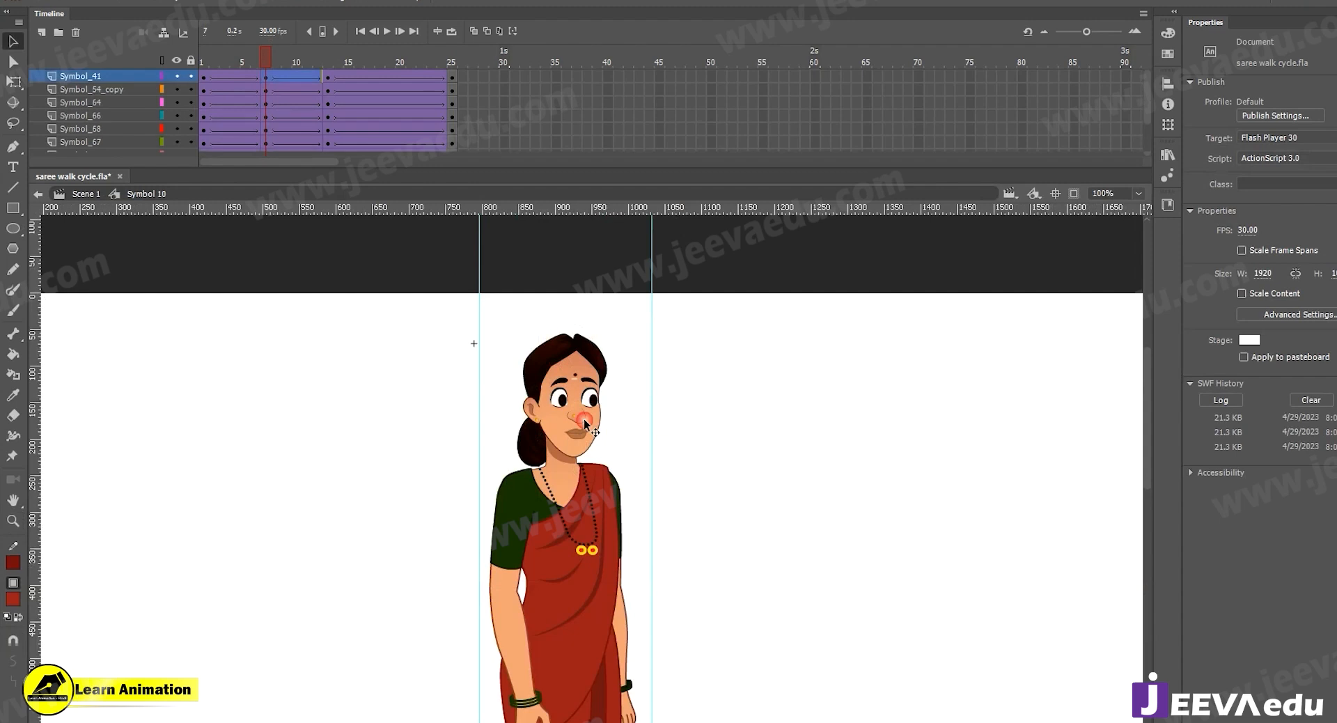
pyautogui.moveTo(584, 423); pyautogui.dragTo(630, 396)
pyautogui.hotkey('ctrl', 'z')
pyautogui.click(533, 456)
pyautogui.keyDown('shift'); pyautogui.click(576, 418); pyautogui.keyUp('shift')
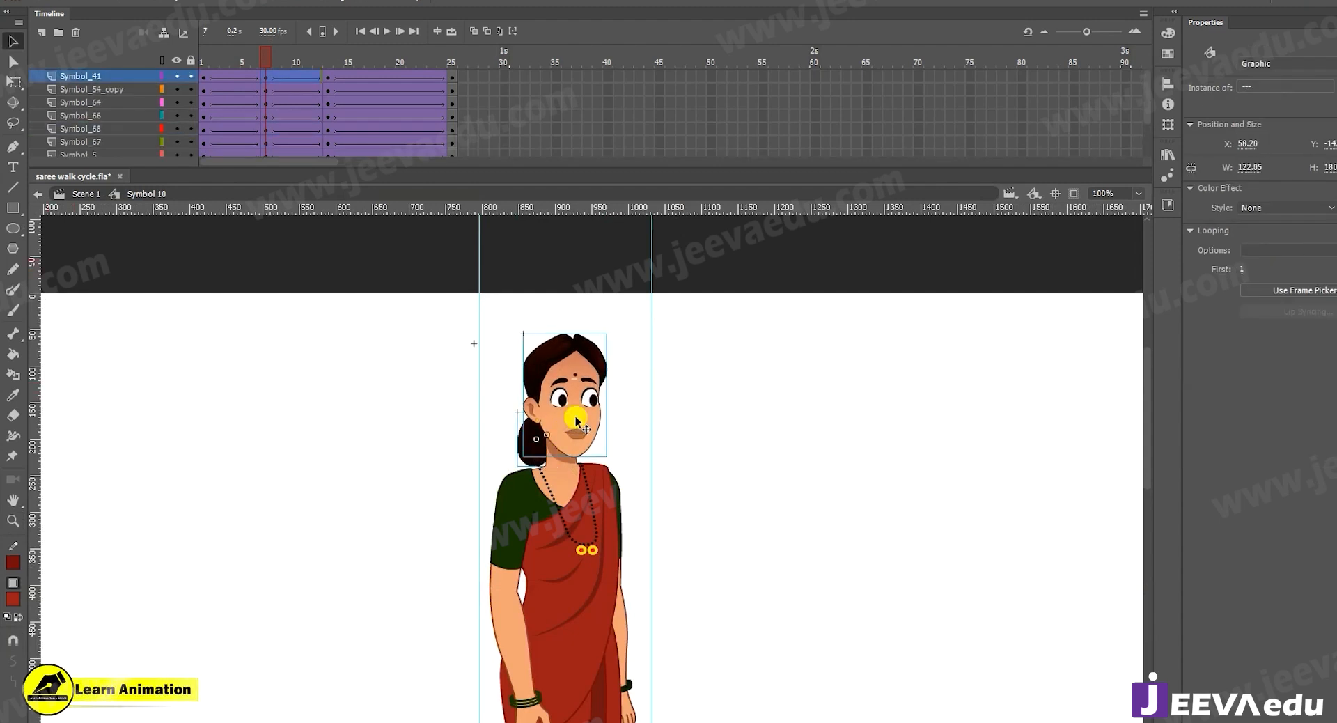
pyautogui.press('q')
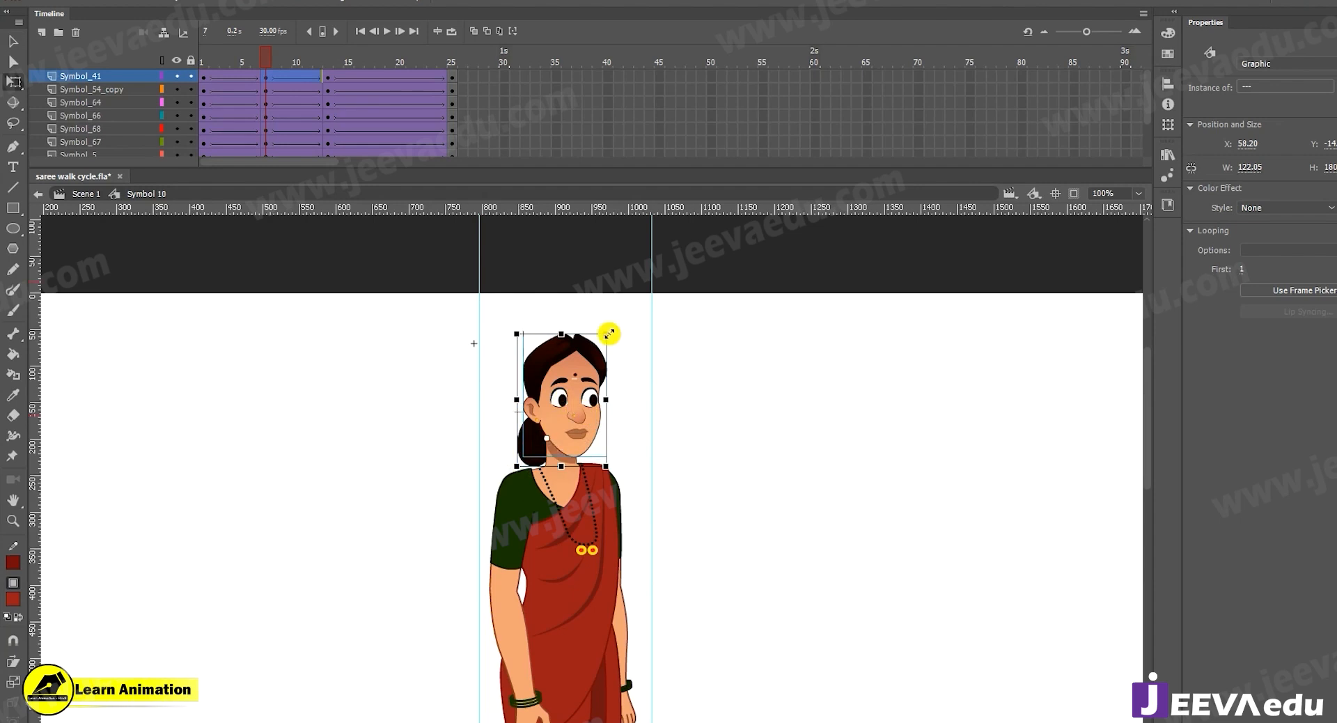
pyautogui.moveTo(616, 339); pyautogui.dragTo(608, 326)
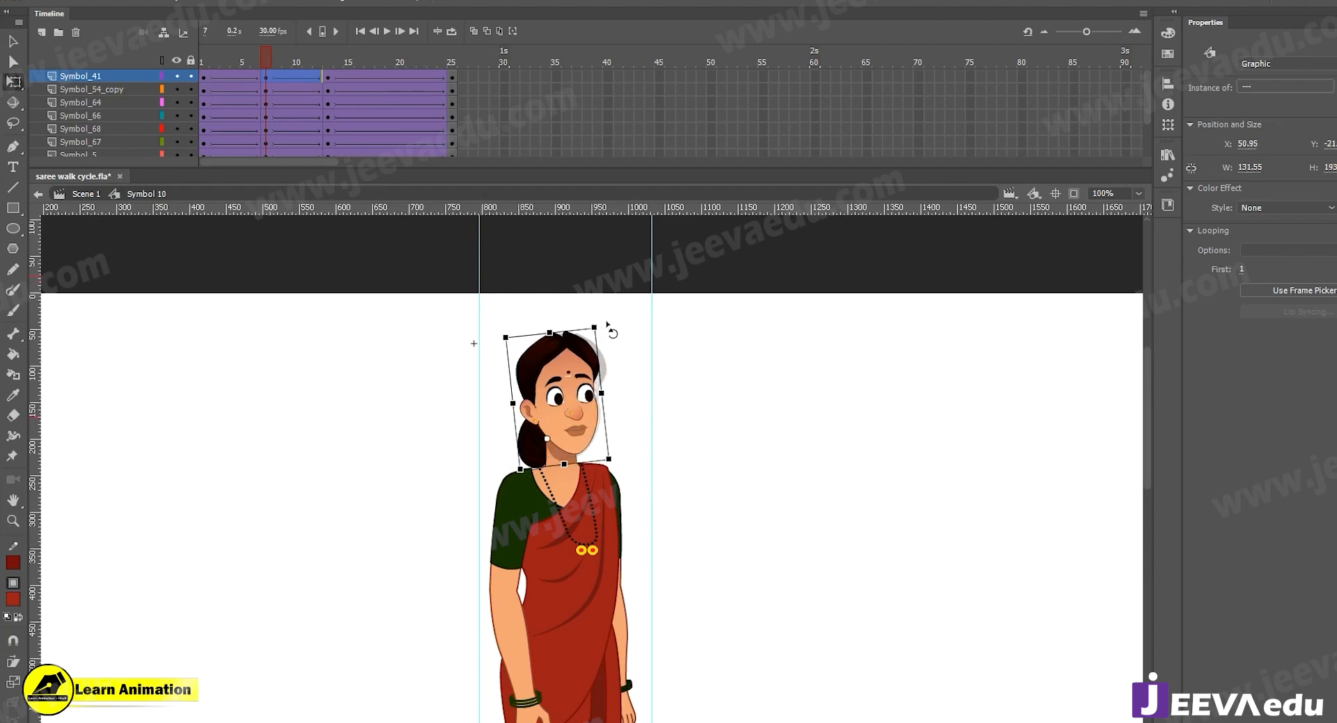
pyautogui.press('z')
pyautogui.keyDown('alt'); pyautogui.click(577, 445); pyautogui.keyUp('alt')
pyautogui.moveTo(587, 549); pyautogui.dragTo(573, 422)
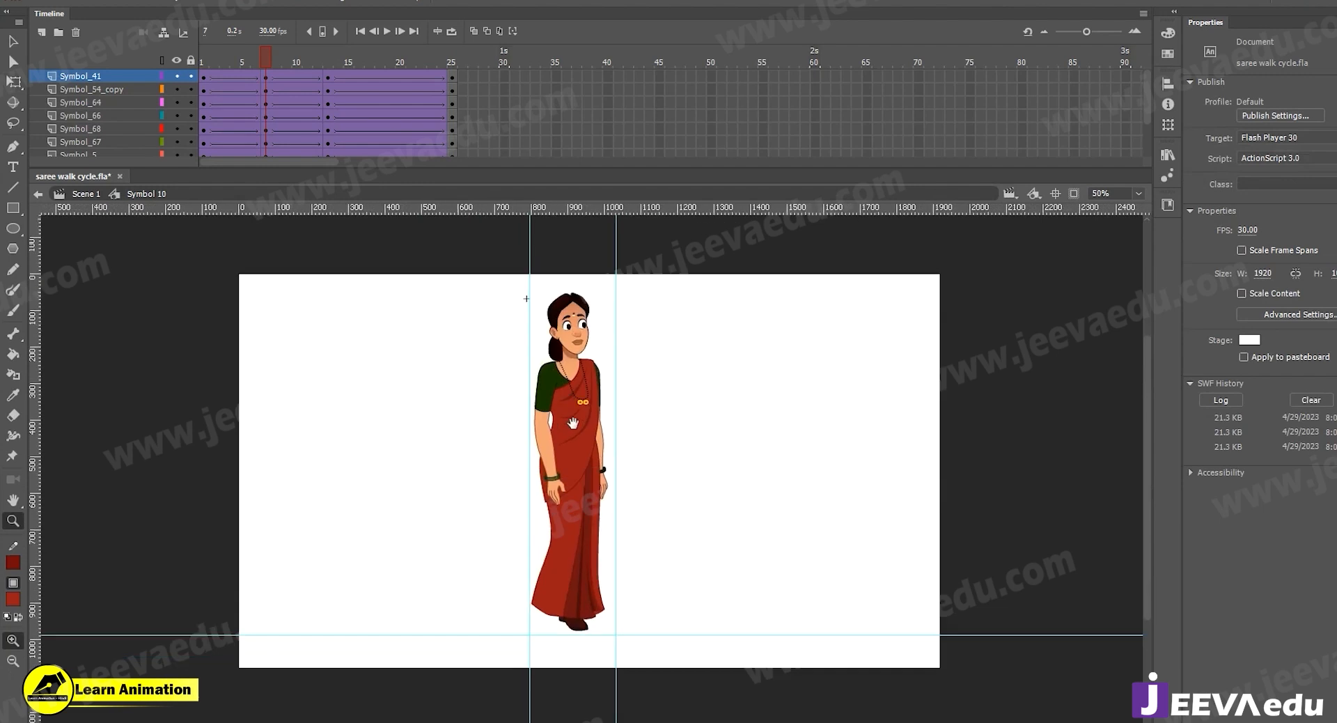
pyautogui.moveTo(286, 53); pyautogui.dragTo(264, 105)
pyautogui.moveTo(241, 62); pyautogui.dragTo(268, 99)
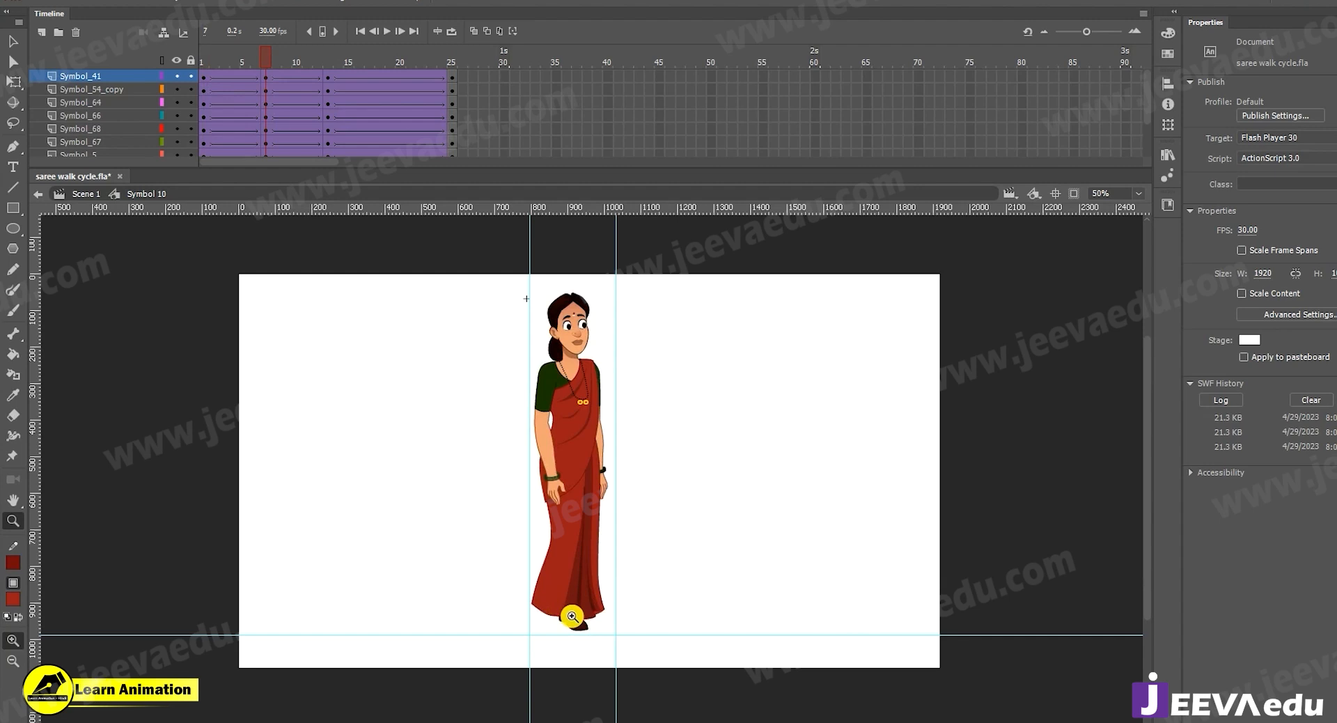
# Move the foot on layer Symbol_5 back to the skirt's rear edge at frame 7, adjusting it 3 pixels forward
pyautogui.click(564, 581)
pyautogui.press('v')
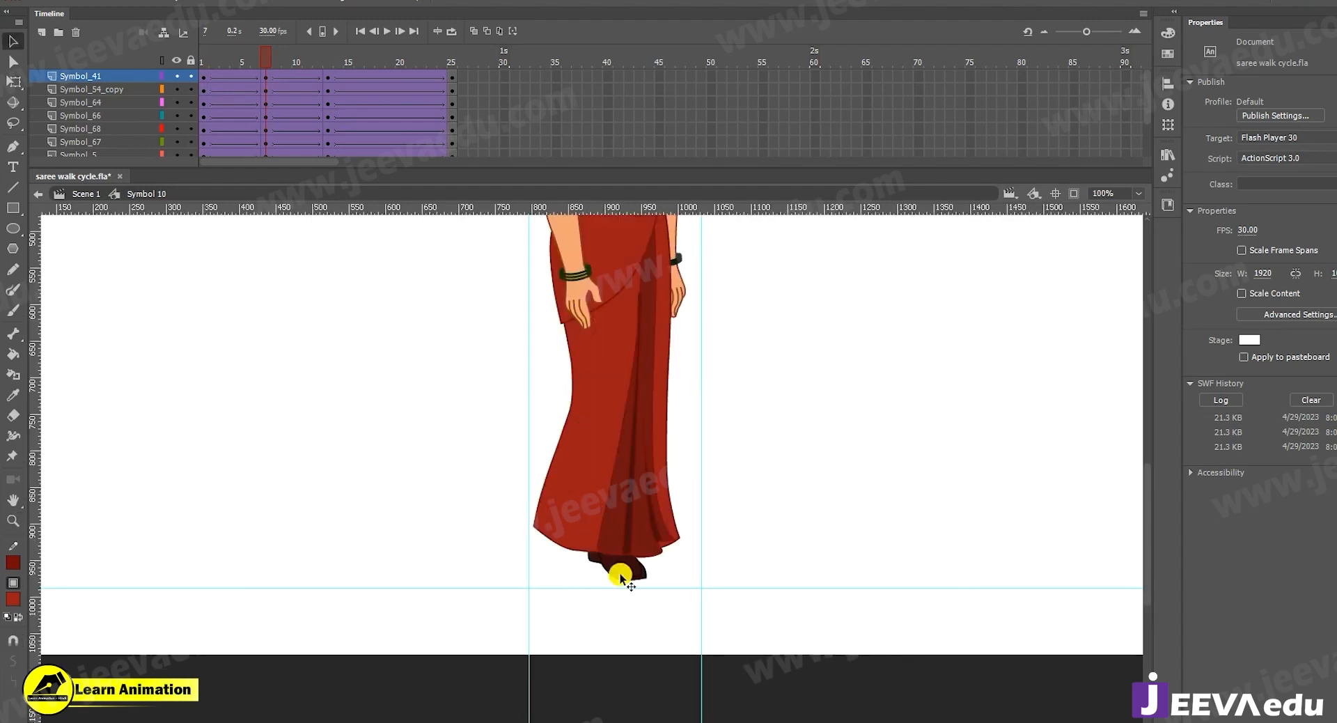
pyautogui.click(631, 575)
pyautogui.press('q')
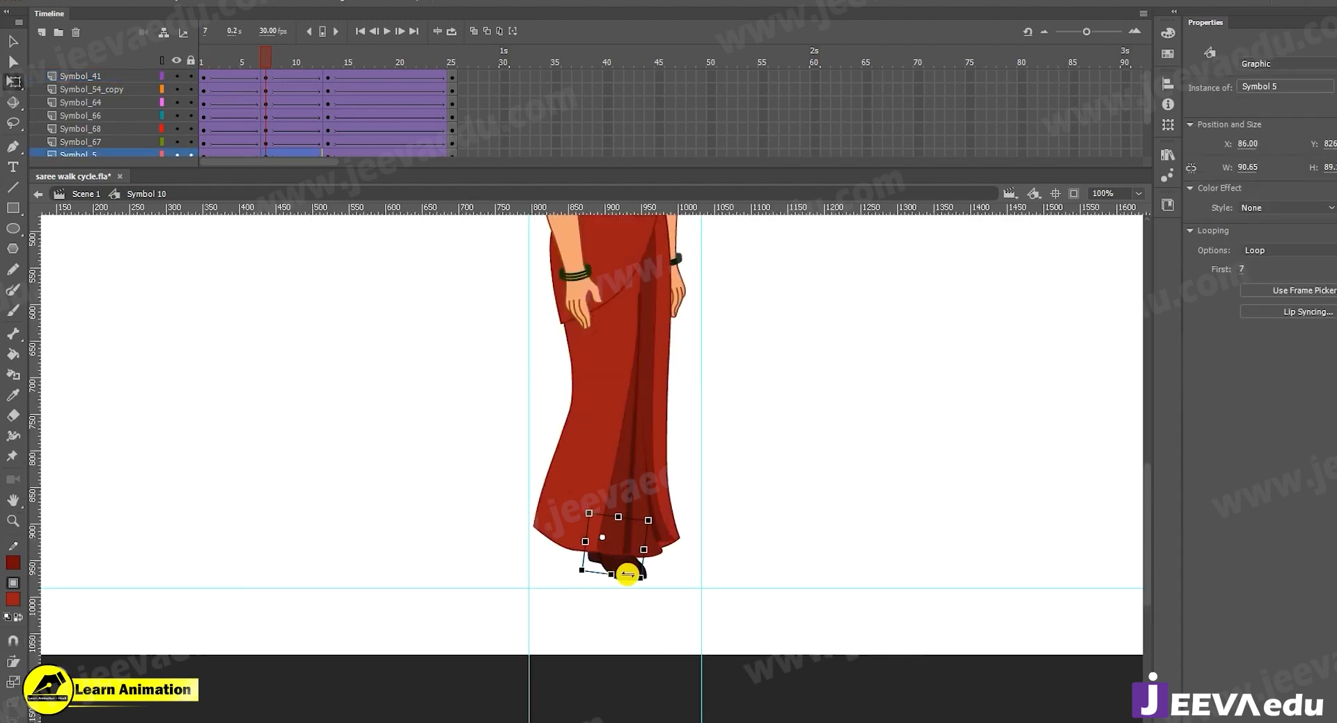
pyautogui.moveTo(614, 568); pyautogui.dragTo(572, 556)
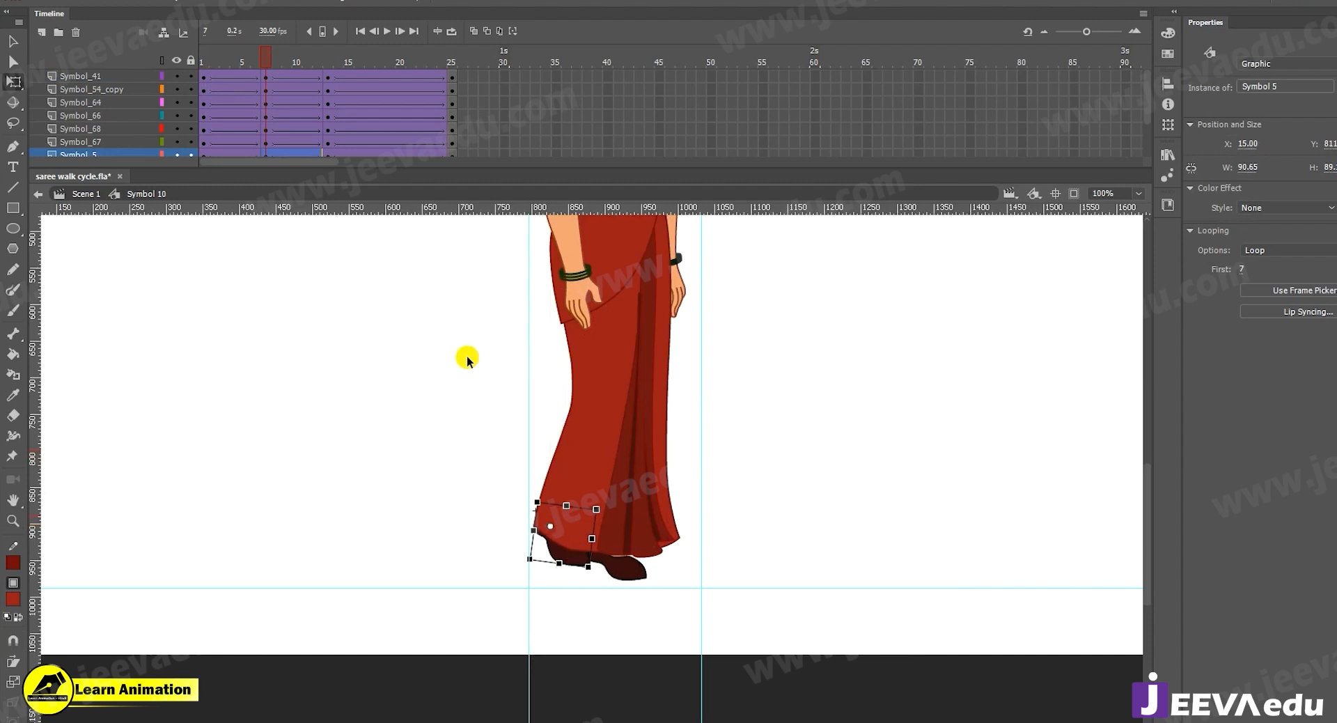
pyautogui.press('Right')
pyautogui.press('Right')
pyautogui.press('Right')
pyautogui.moveTo(260, 48); pyautogui.dragTo(261, 106)
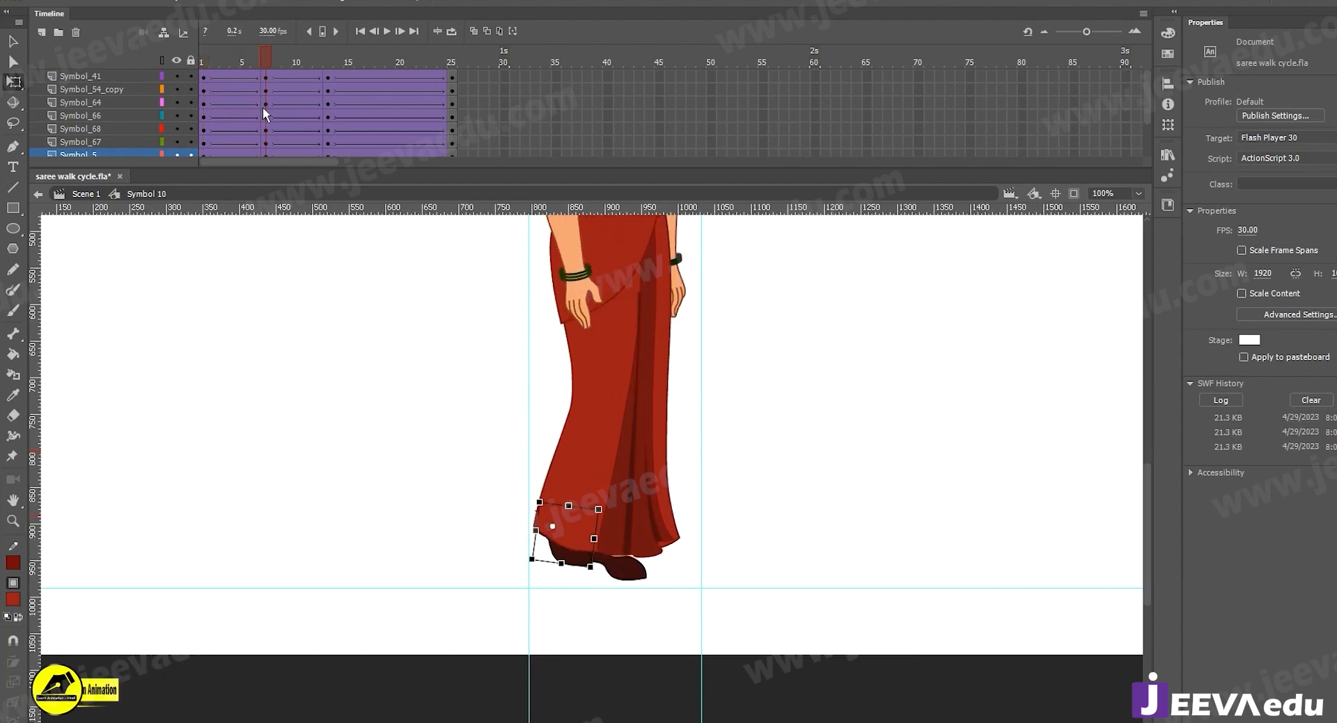
# Rotate the rear foot so its toe points down at frame 7, and compare the pose with frame 1
pyautogui.click(575, 622)
pyautogui.click(584, 571)
pyautogui.moveTo(606, 568); pyautogui.dragTo(597, 584)
pyautogui.moveTo(254, 52); pyautogui.dragTo(263, 100)
pyautogui.press('z')
pyautogui.keyDown('alt'); pyautogui.click(572, 536); pyautogui.keyUp('alt')
pyautogui.click(596, 464)
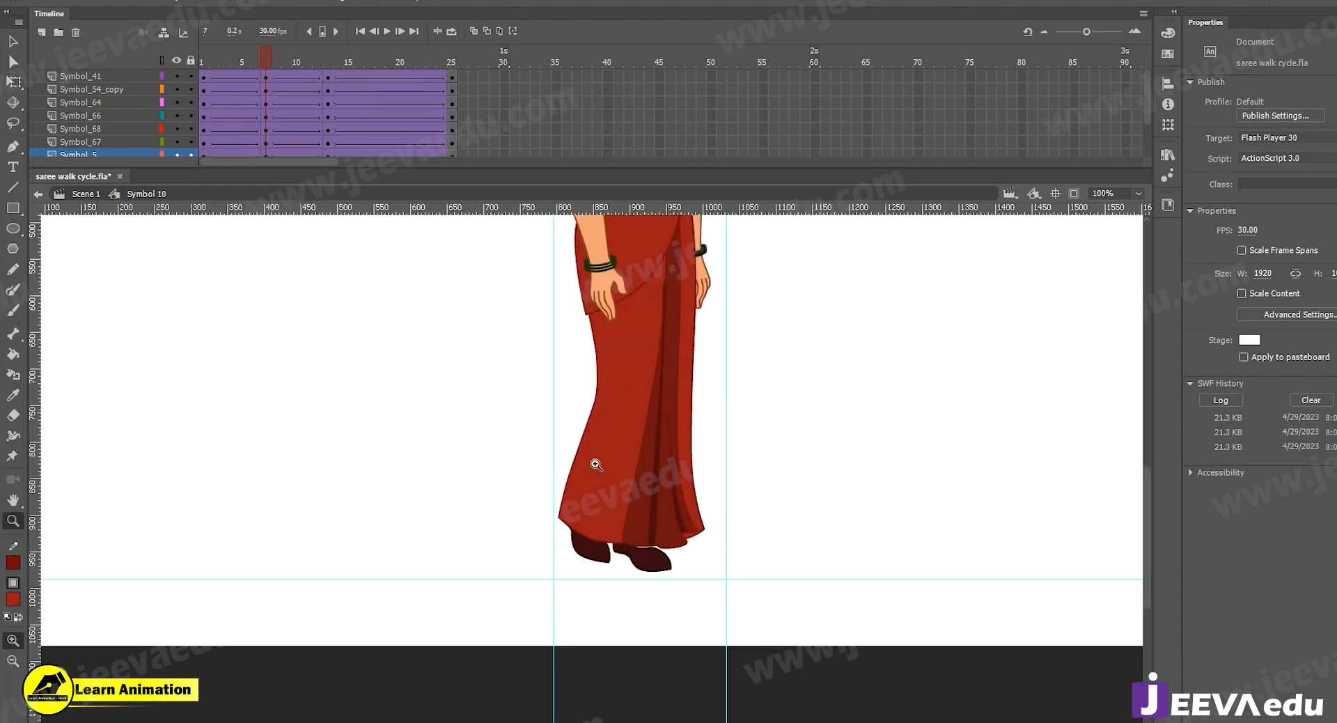
pyautogui.moveTo(264, 56); pyautogui.dragTo(86, 97)
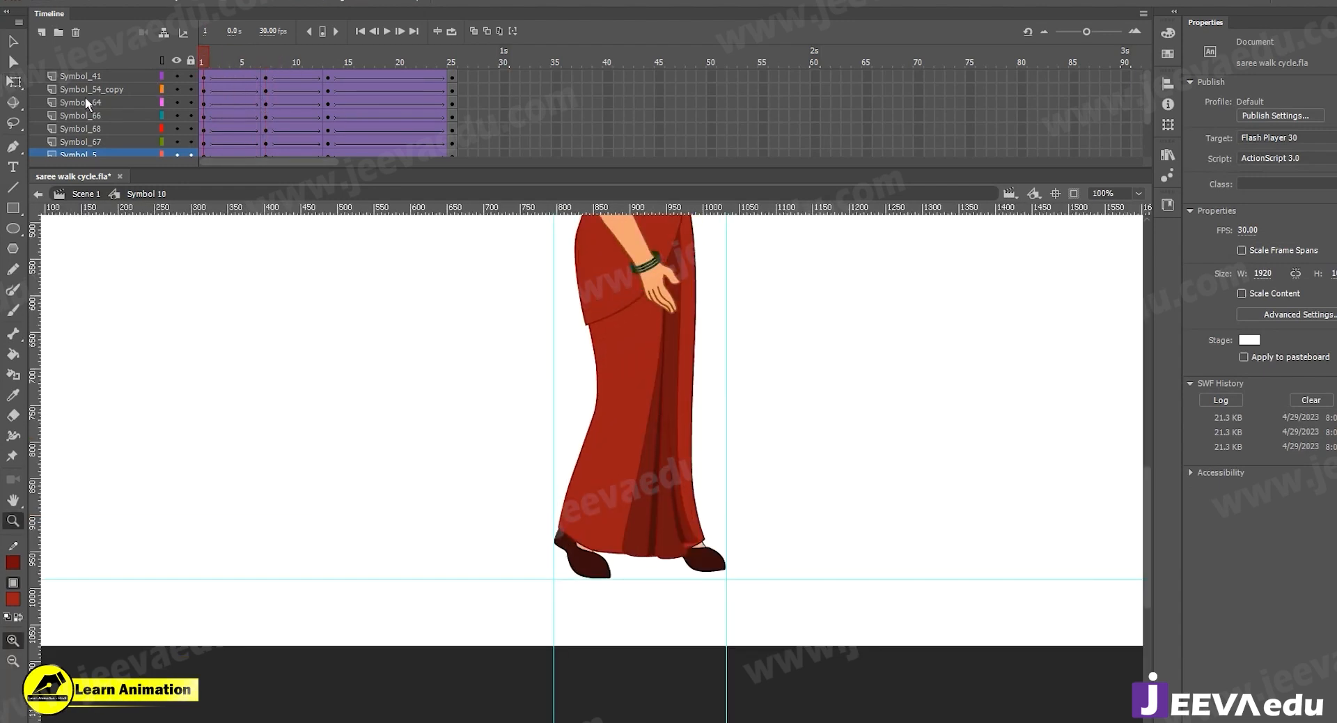
pyautogui.keyDown('alt'); pyautogui.click(601, 435); pyautogui.keyUp('alt')
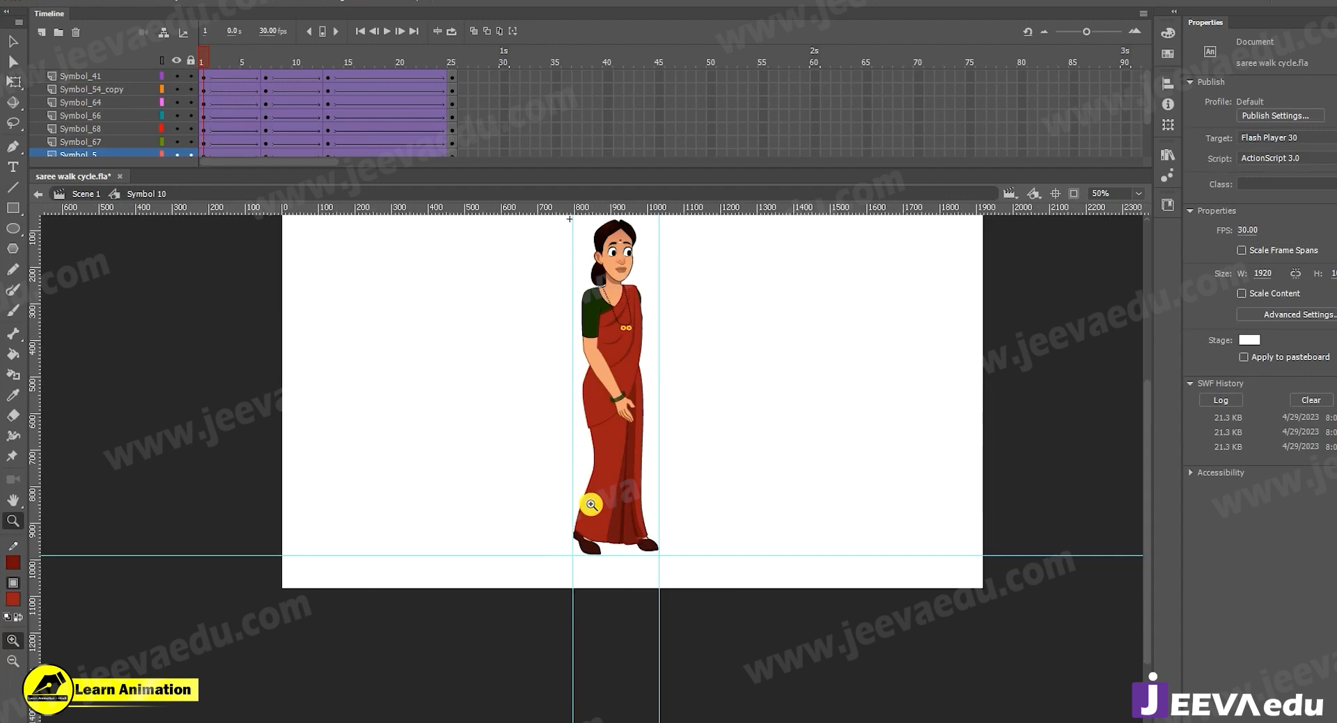
pyautogui.click(265, 57)
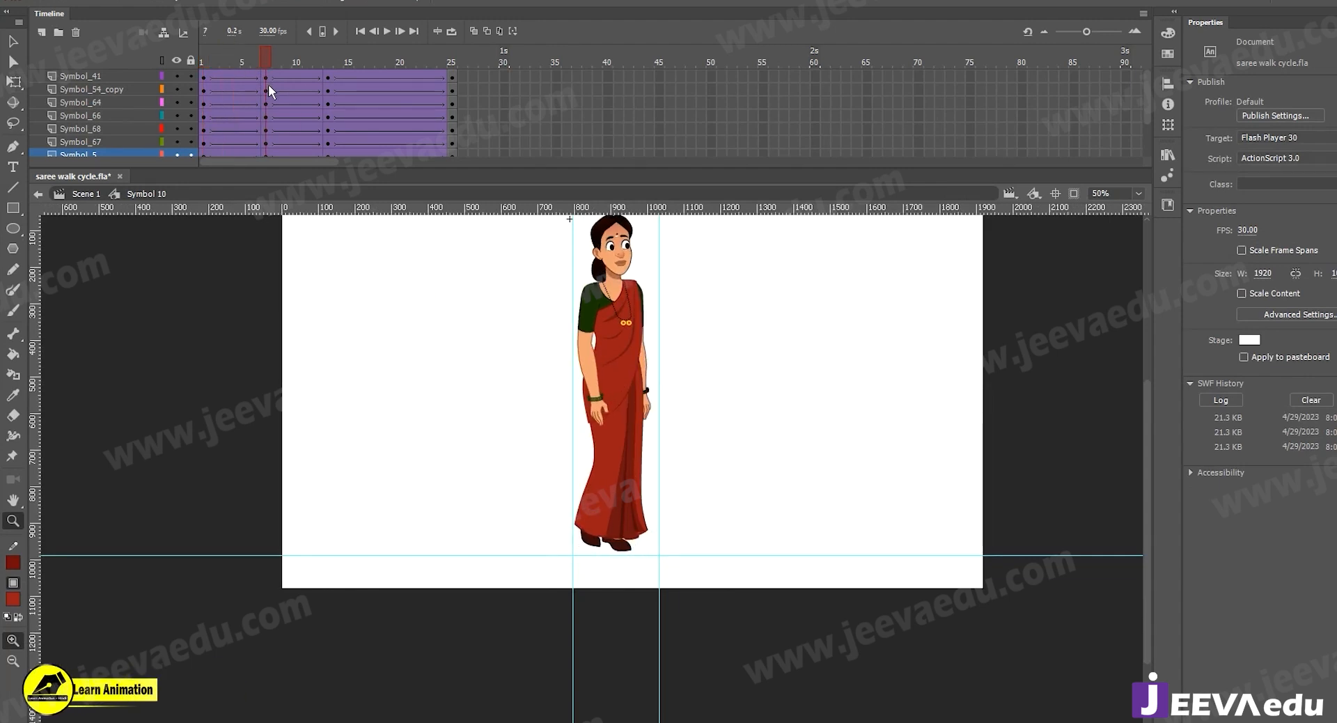
# Open the skirt's Symbol 67 for editing and hide Layer_1 and Layer_2 to isolate the skirt shape on Layer_3
pyautogui.click(568, 493)
pyautogui.press('v')
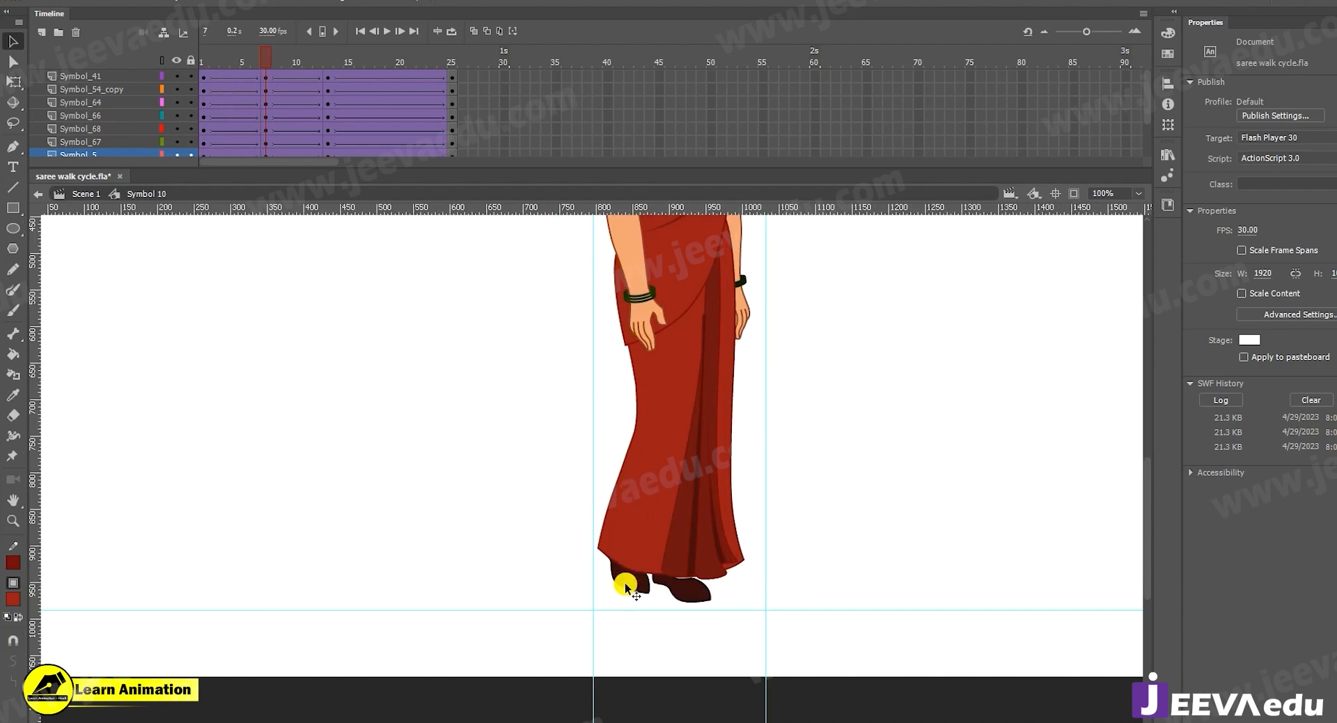
pyautogui.click(641, 525)
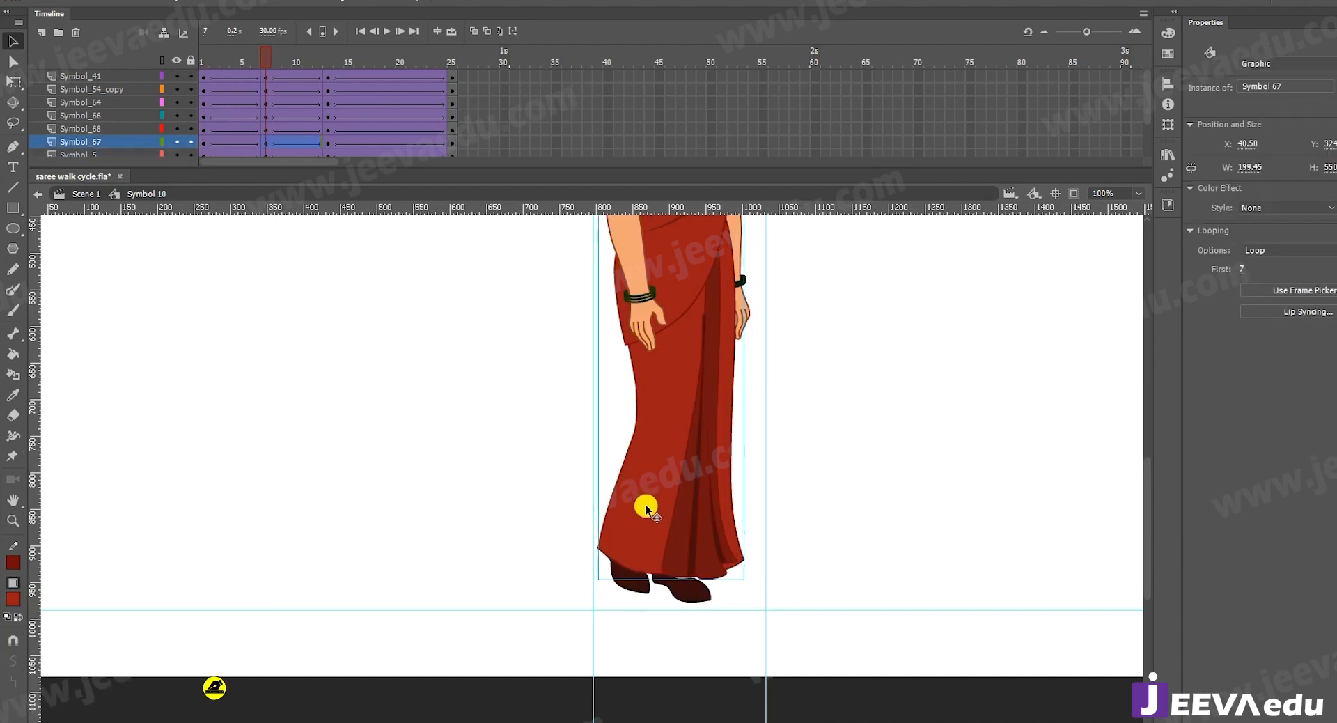
pyautogui.doubleClick(646, 510)
pyautogui.doubleClick(646, 510)
pyautogui.moveTo(776, 477); pyautogui.dragTo(680, 531)
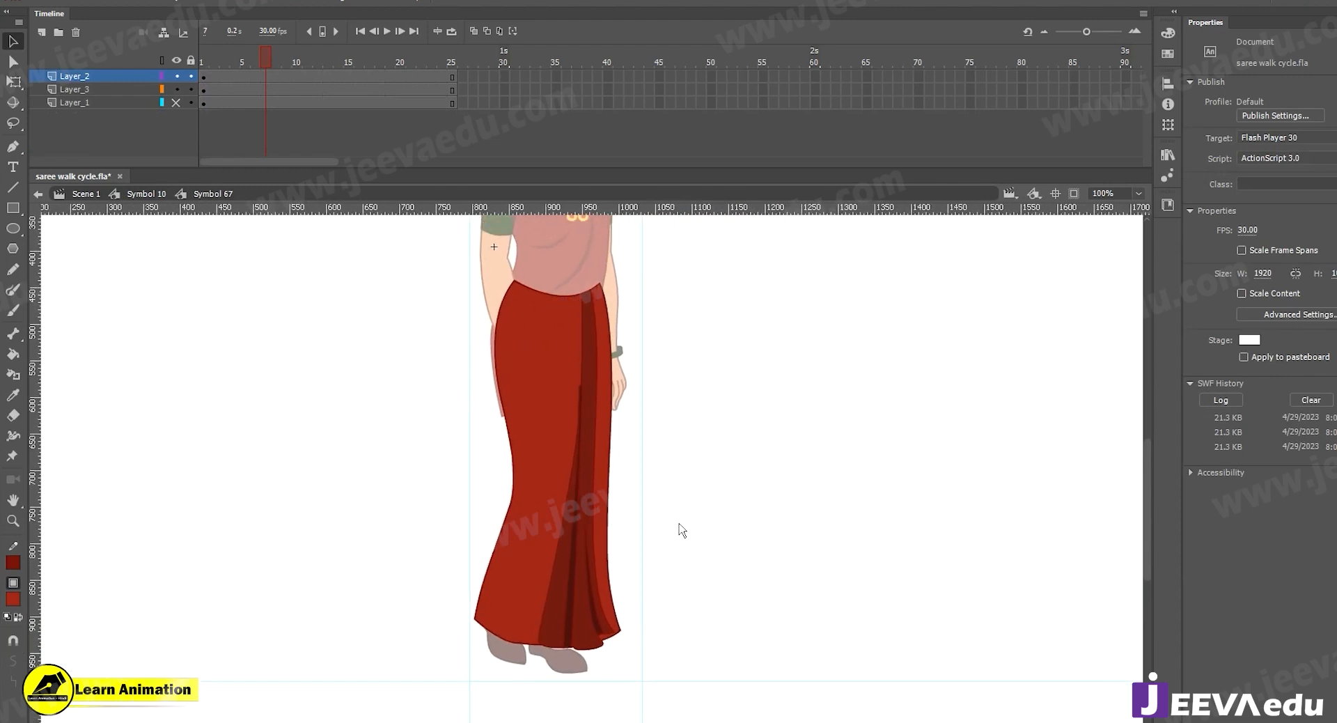
pyautogui.click(176, 103)
pyautogui.click(177, 102)
pyautogui.click(177, 102)
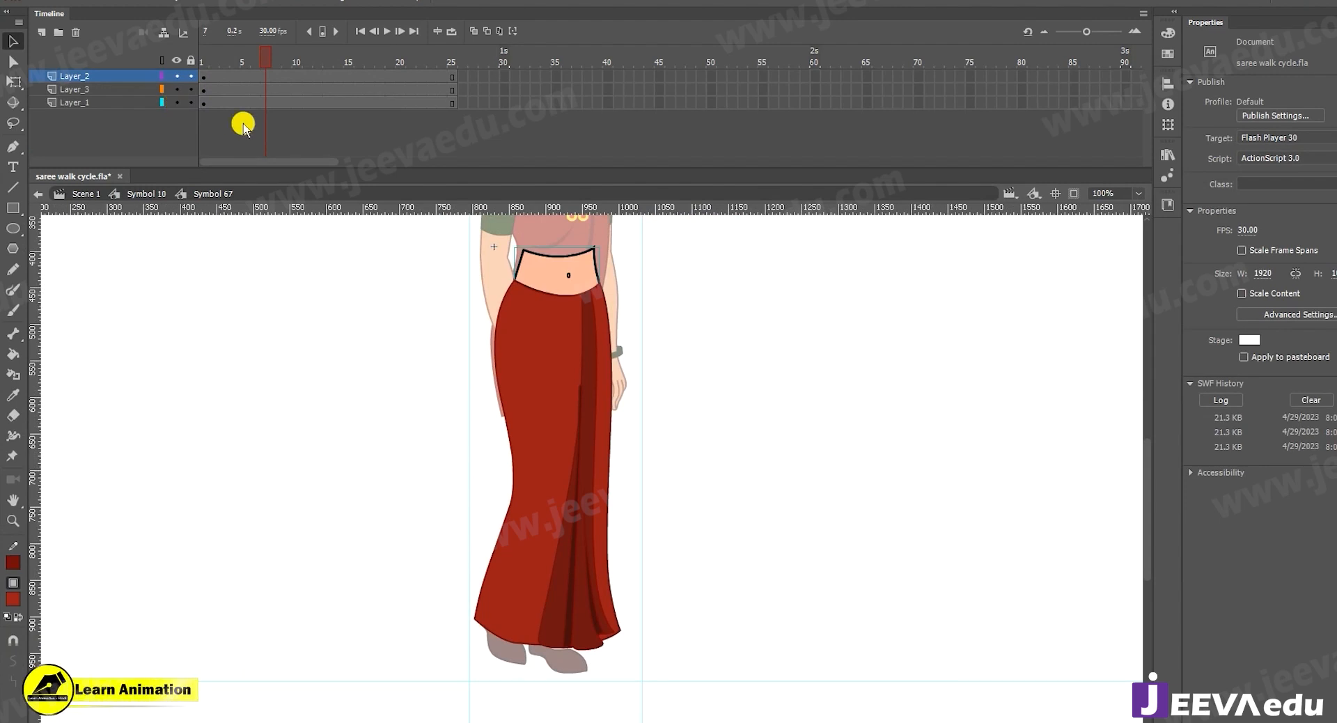
pyautogui.click(177, 103)
pyautogui.click(177, 76)
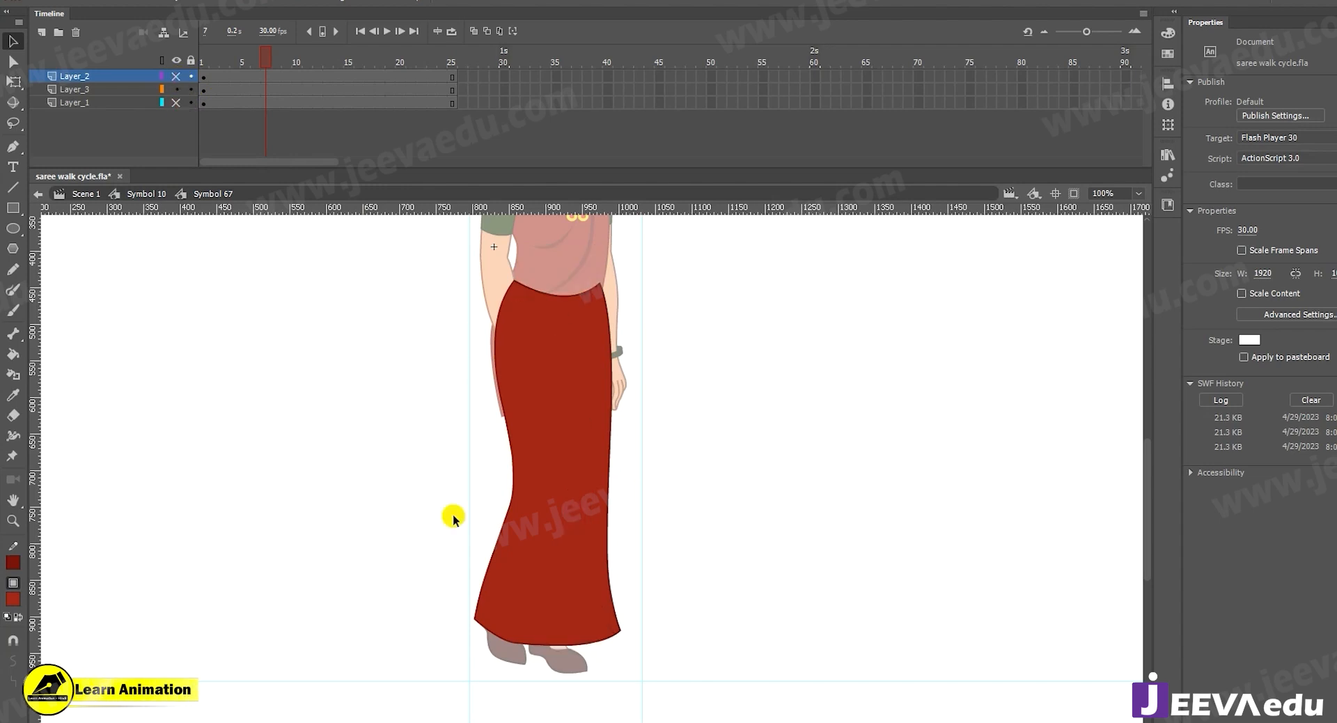
# Insert keyframes at frames 7 and 13 on Layer_3 and create shape tweens between frames 1, 7 and 13
pyautogui.click(267, 89)
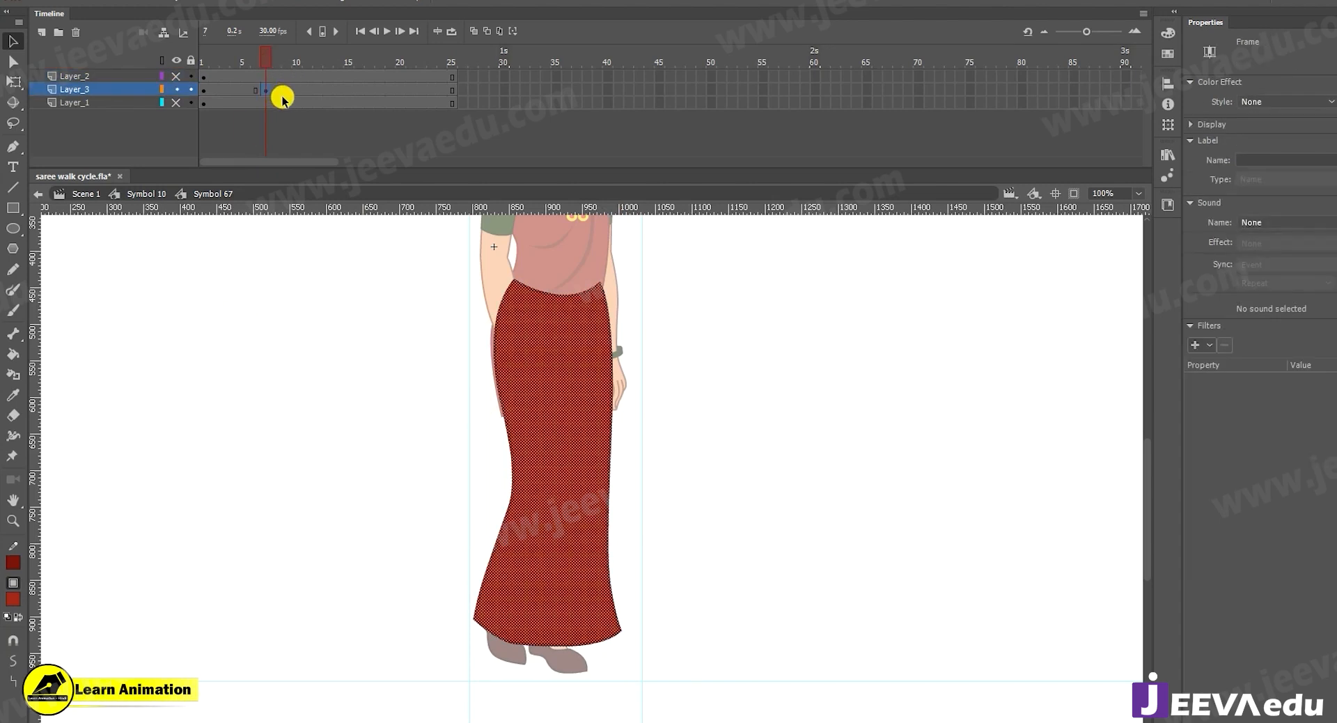
pyautogui.click(323, 90)
pyautogui.moveTo(243, 90); pyautogui.dragTo(286, 90)
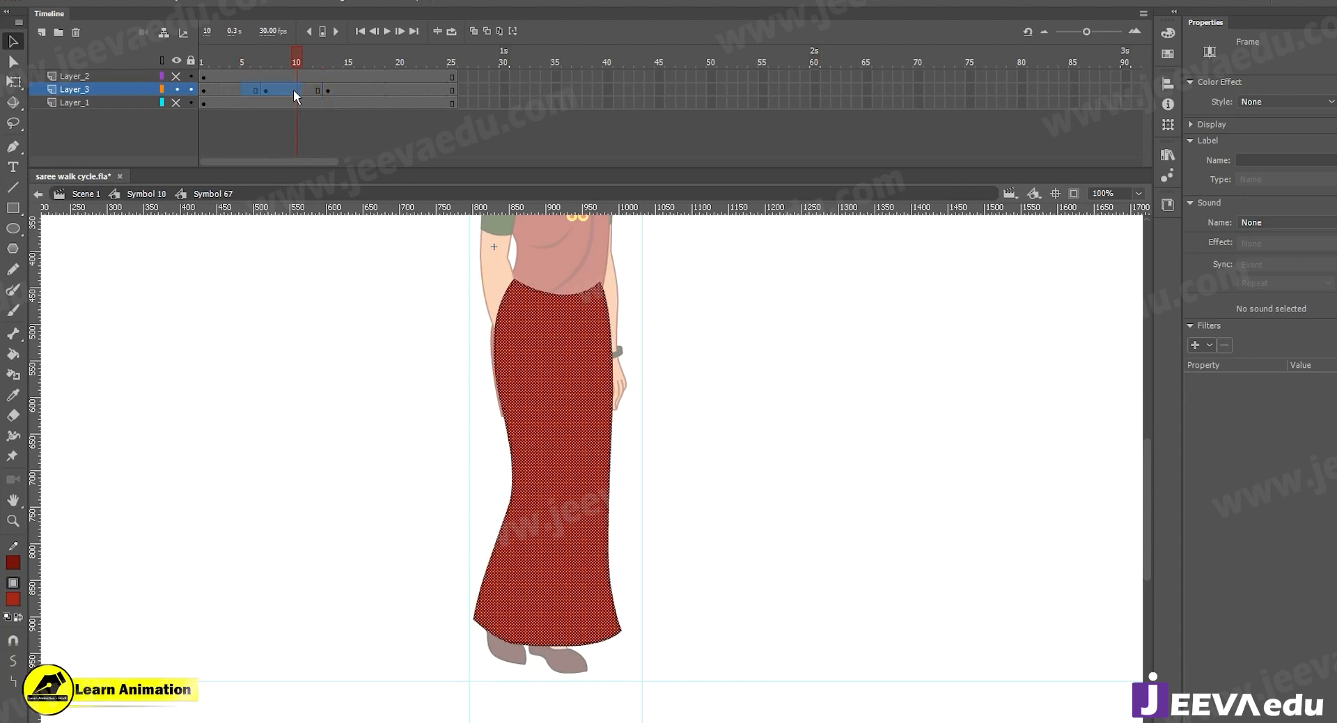
pyautogui.rightClick(273, 98)
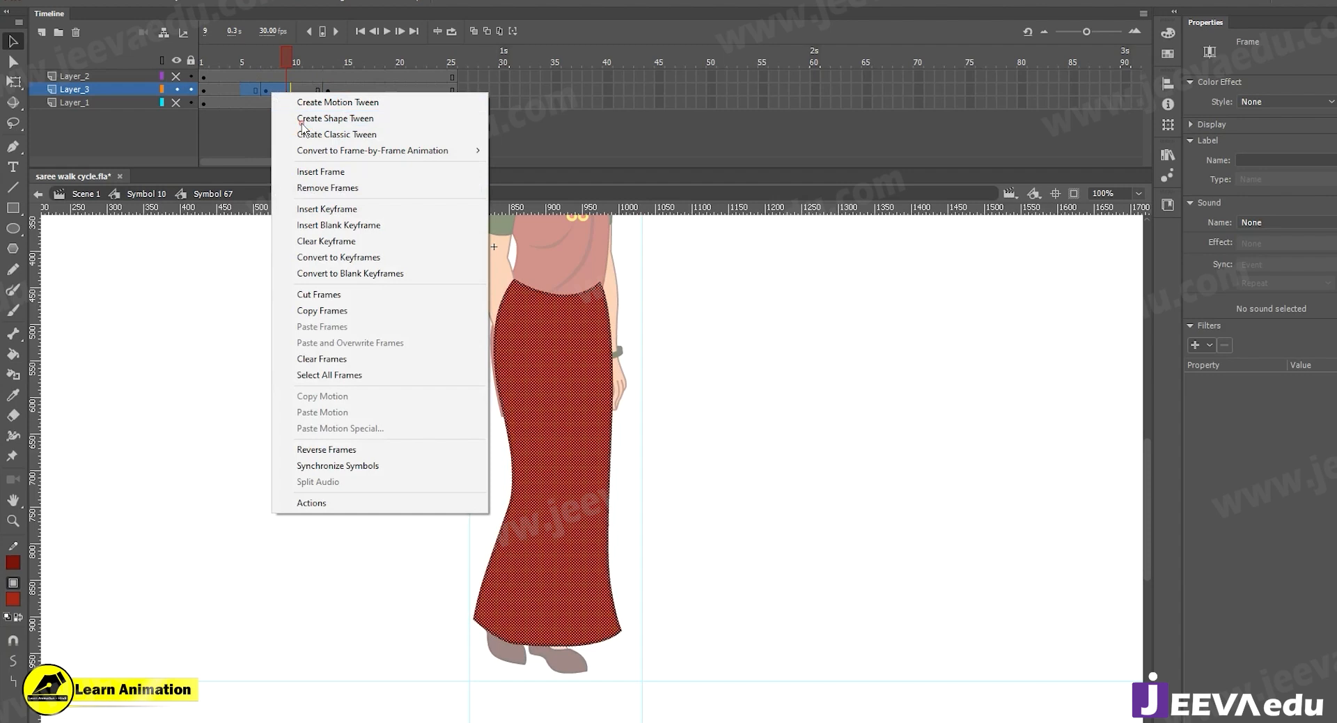
pyautogui.click(334, 118)
pyautogui.click(267, 54)
pyautogui.click(516, 468)
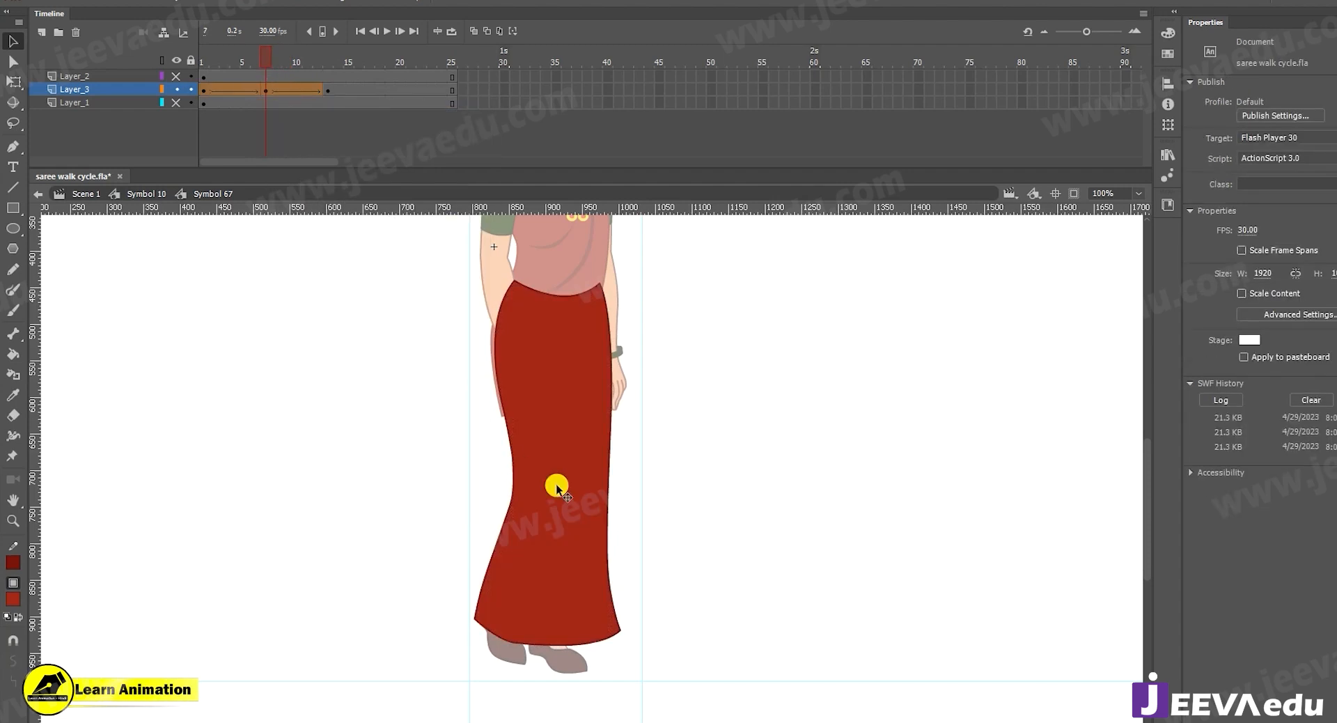
# Check the skirt on the full character, and curve its lower back edge and raise its rear hem corner at frame 7
pyautogui.doubleClick(407, 542)
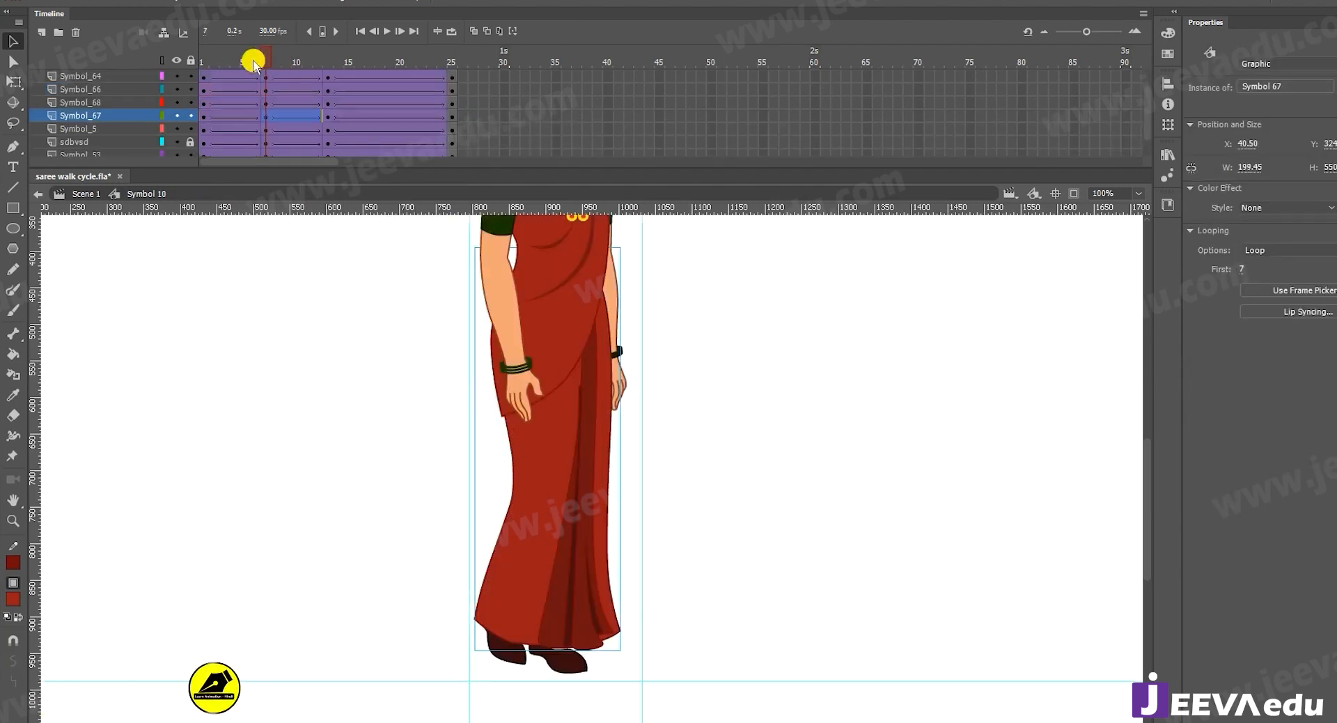
pyautogui.click(255, 57)
pyautogui.click(265, 86)
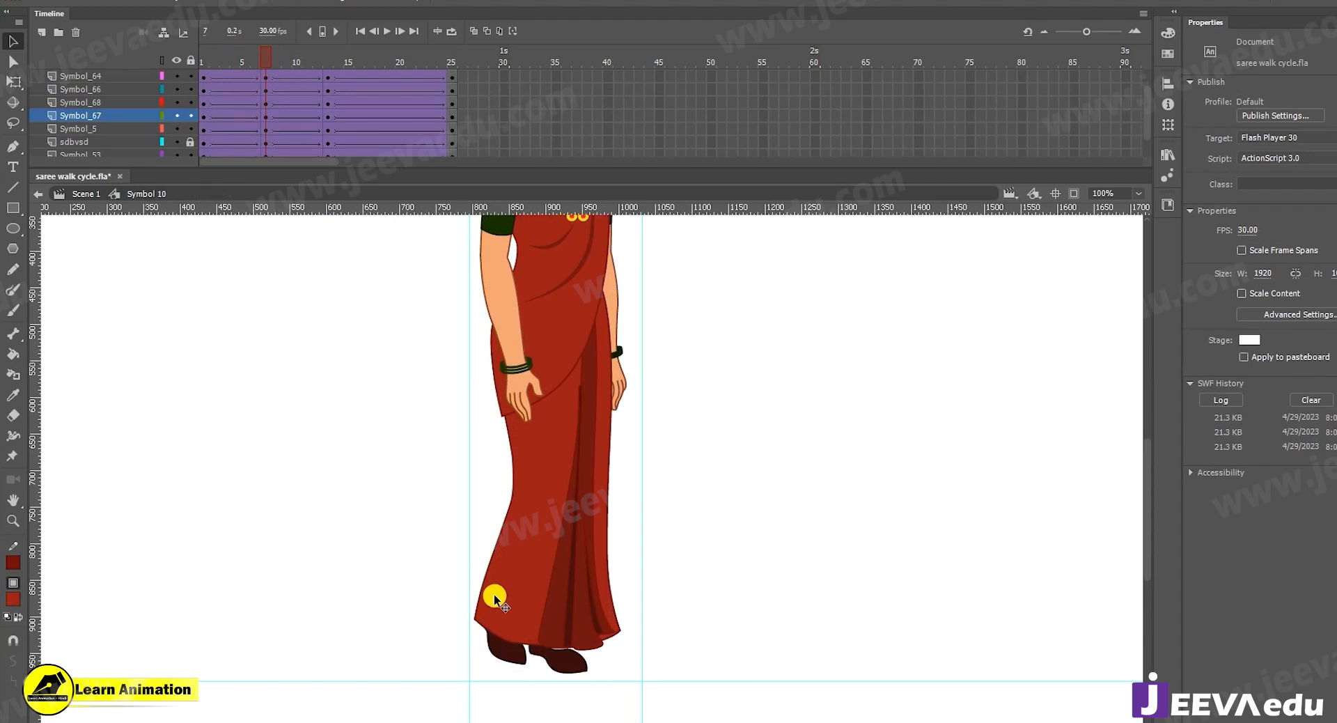
pyautogui.doubleClick(509, 576)
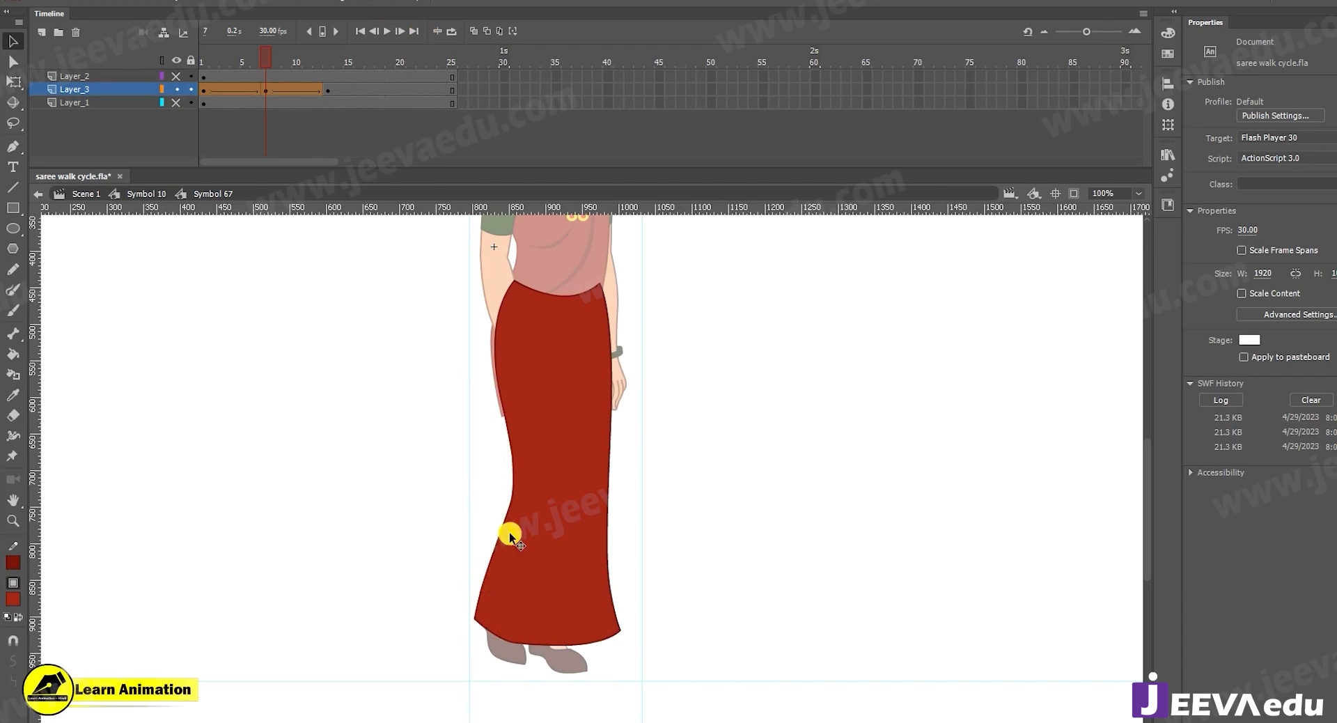
pyautogui.moveTo(505, 543)
pyautogui.mouseDown()
pyautogui.moveTo(493, 547)
pyautogui.moveTo(501, 557)
pyautogui.mouseUp()
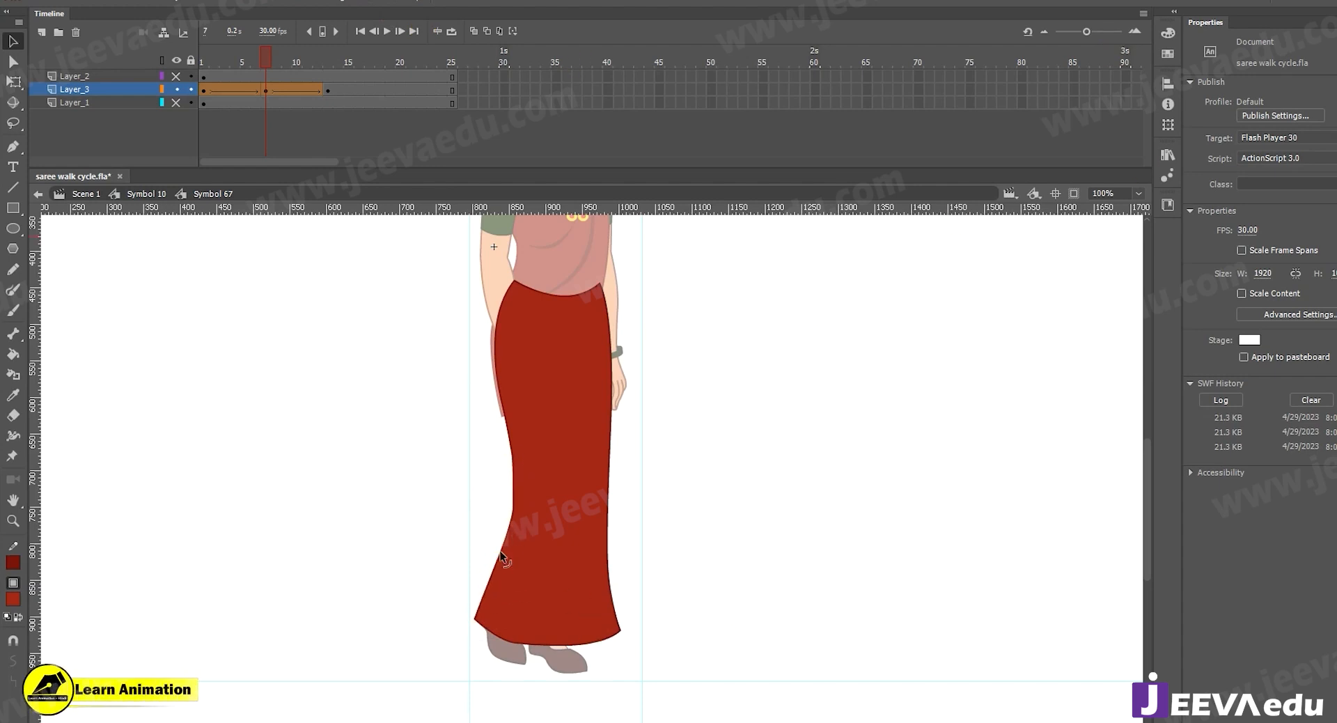
pyautogui.moveTo(471, 618); pyautogui.dragTo(476, 604)
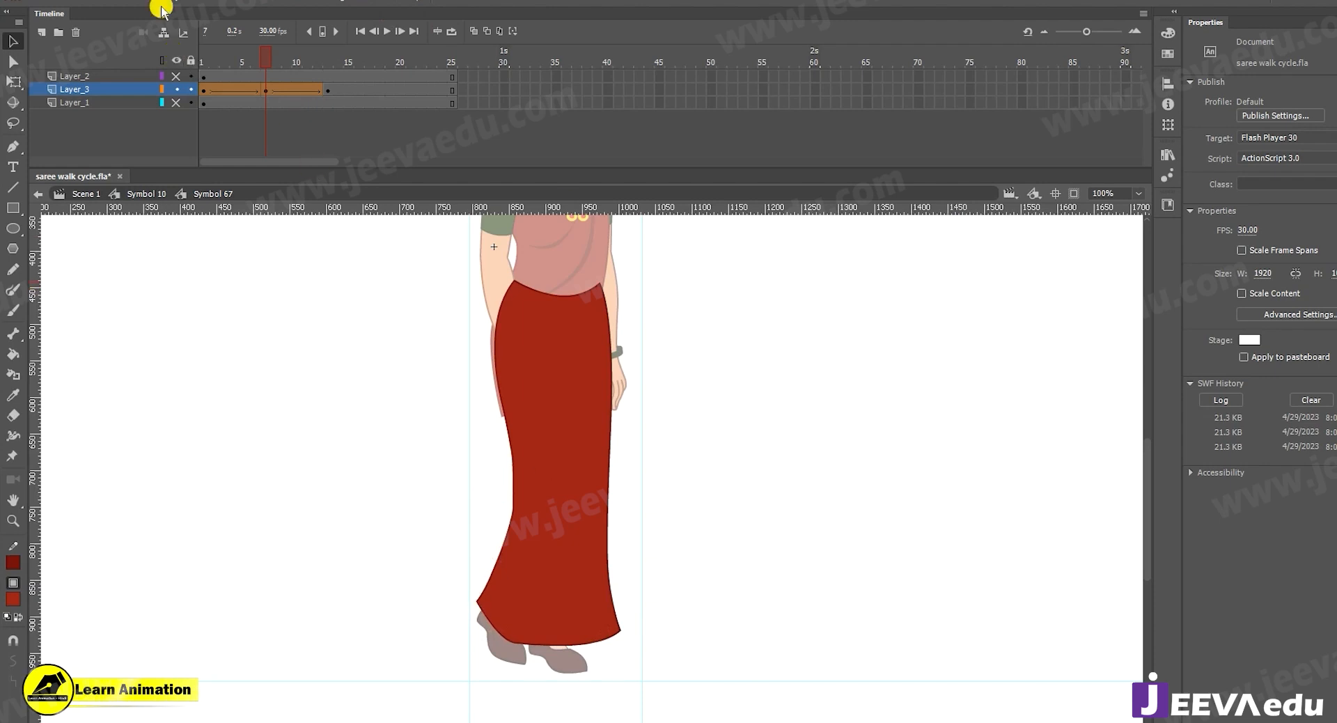
# Reshape the skirt at frame 7 by bending the back edge in at the knee, trimming the rear hem and pulling in the front hem corner
pyautogui.click(245, 77)
pyautogui.moveTo(245, 76)
pyautogui.mouseDown()
pyautogui.moveTo(203, 87)
pyautogui.moveTo(257, 89)
pyautogui.mouseUp()
pyautogui.moveTo(513, 483); pyautogui.dragTo(495, 547)
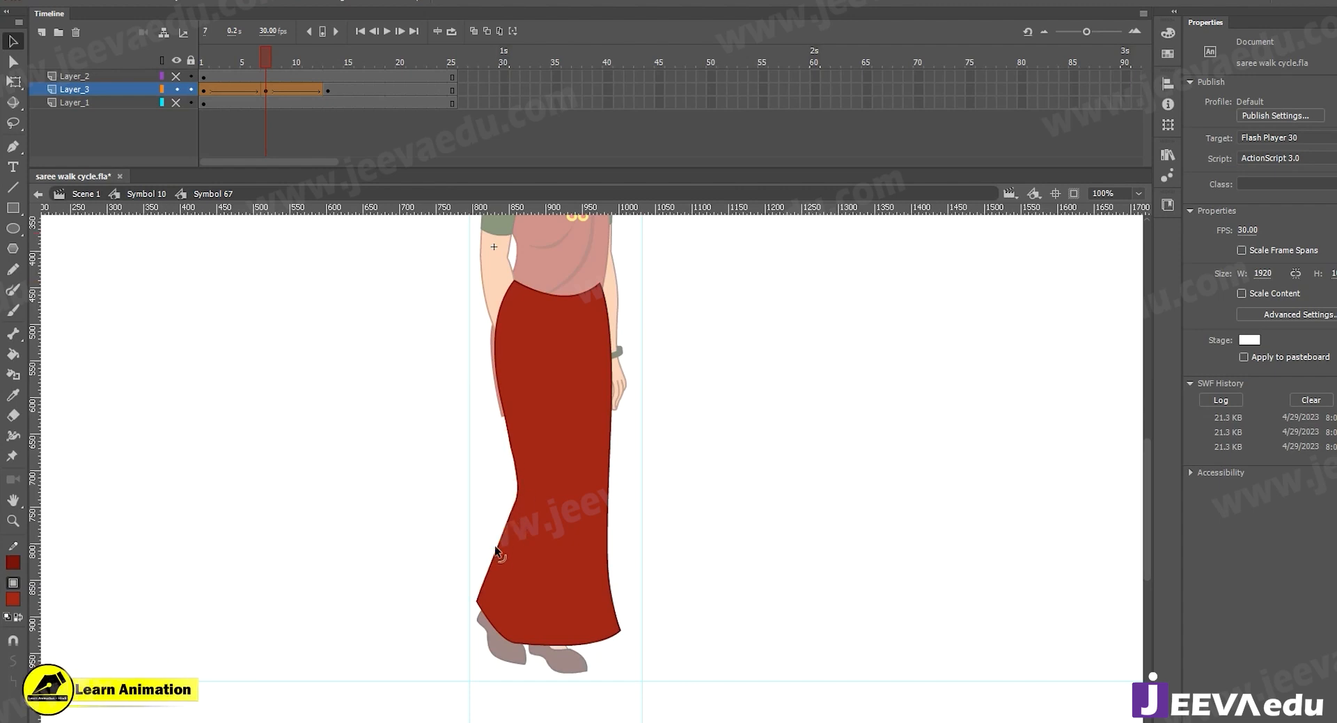
pyautogui.moveTo(495, 632); pyautogui.dragTo(503, 626)
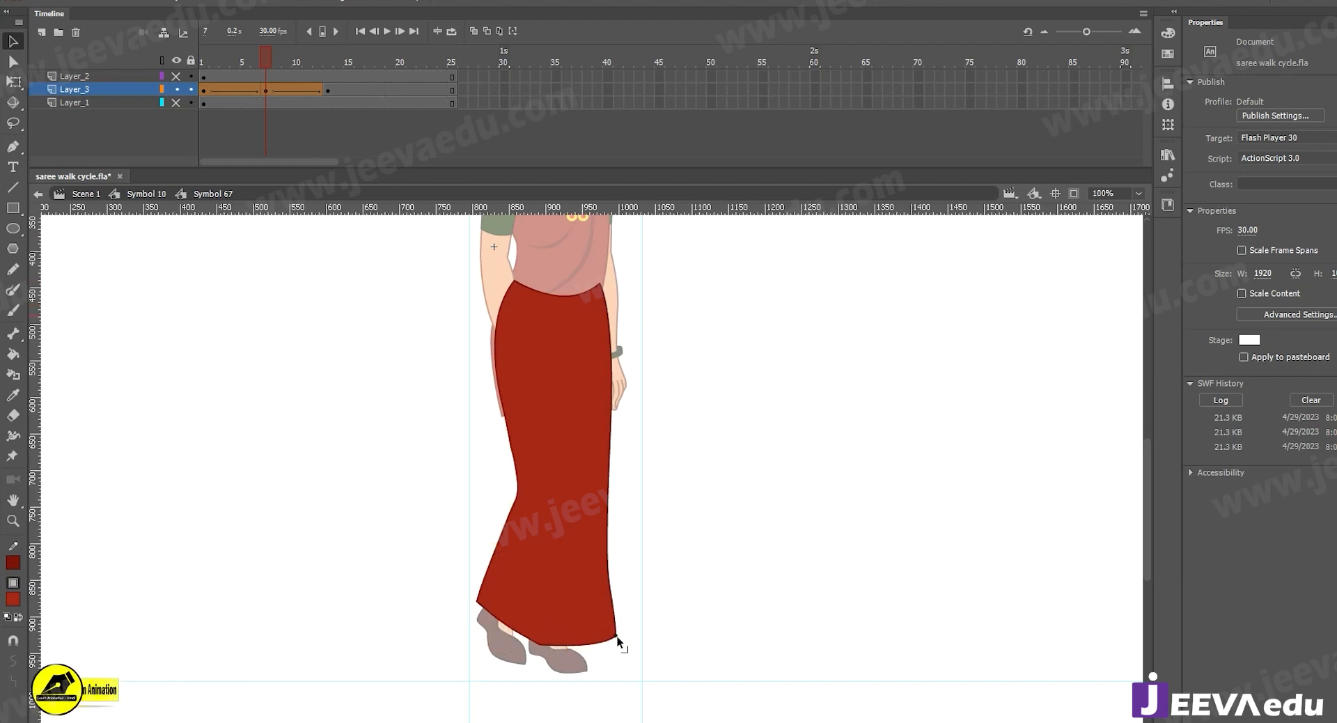
pyautogui.moveTo(588, 638); pyautogui.dragTo(578, 642)
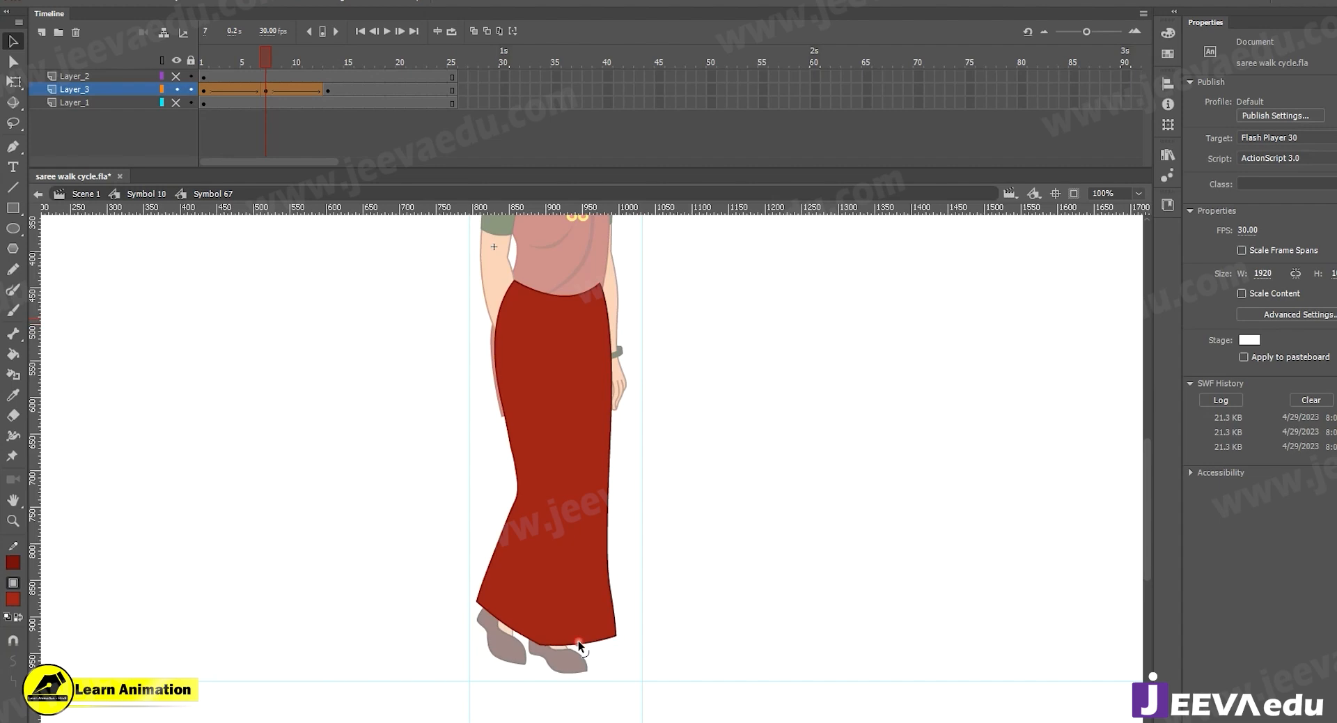
# Bow the skirt's front edge outward below the knee at frame 7, adjust its front hem corner and preview the shape tween
pyautogui.moveTo(609, 510); pyautogui.dragTo(614, 471)
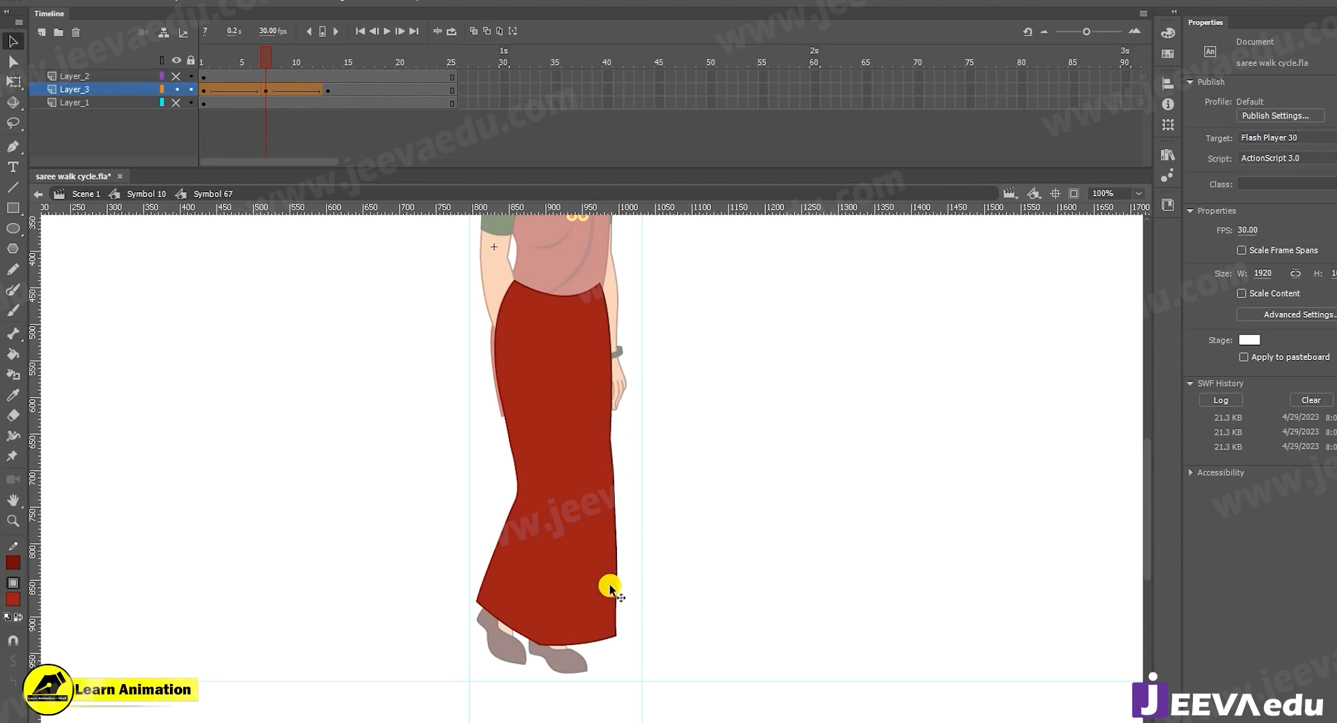
pyautogui.click(233, 61)
pyautogui.moveTo(242, 89)
pyautogui.mouseDown()
pyautogui.moveTo(277, 95)
pyautogui.moveTo(266, 89)
pyautogui.mouseUp()
pyautogui.moveTo(614, 634); pyautogui.dragTo(615, 634)
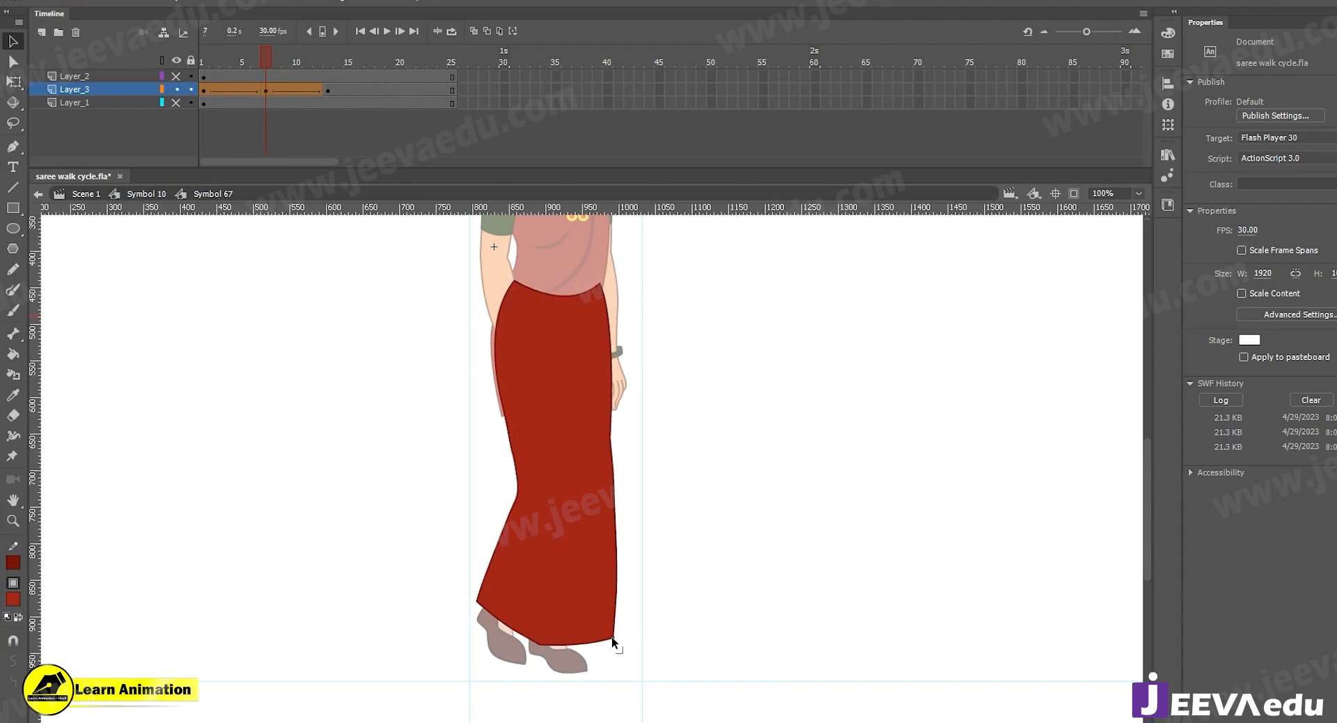
pyautogui.moveTo(614, 527); pyautogui.dragTo(620, 574)
pyautogui.moveTo(246, 60); pyautogui.dragTo(264, 98)
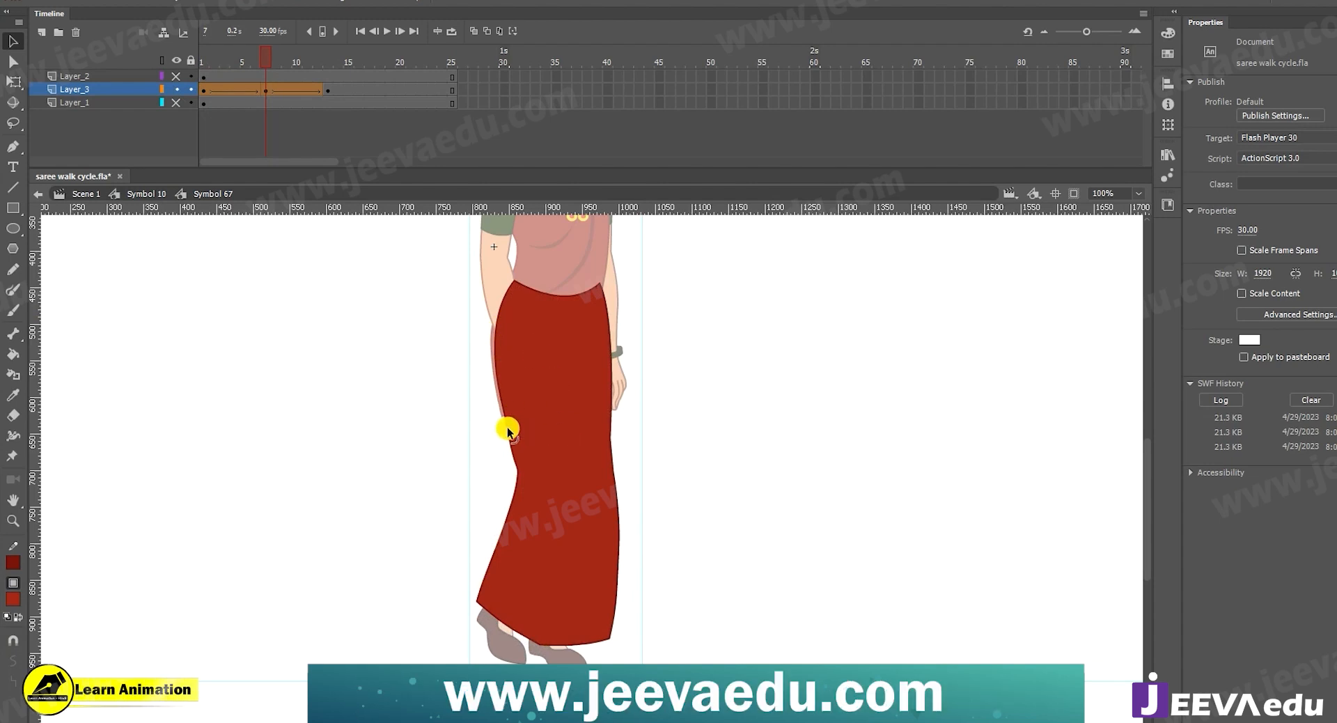
# Refine the curve of the skirt's back edge around the knee bend at frame 7 and preview the tween
pyautogui.moveTo(271, 64); pyautogui.dragTo(255, 87)
pyautogui.click(264, 91)
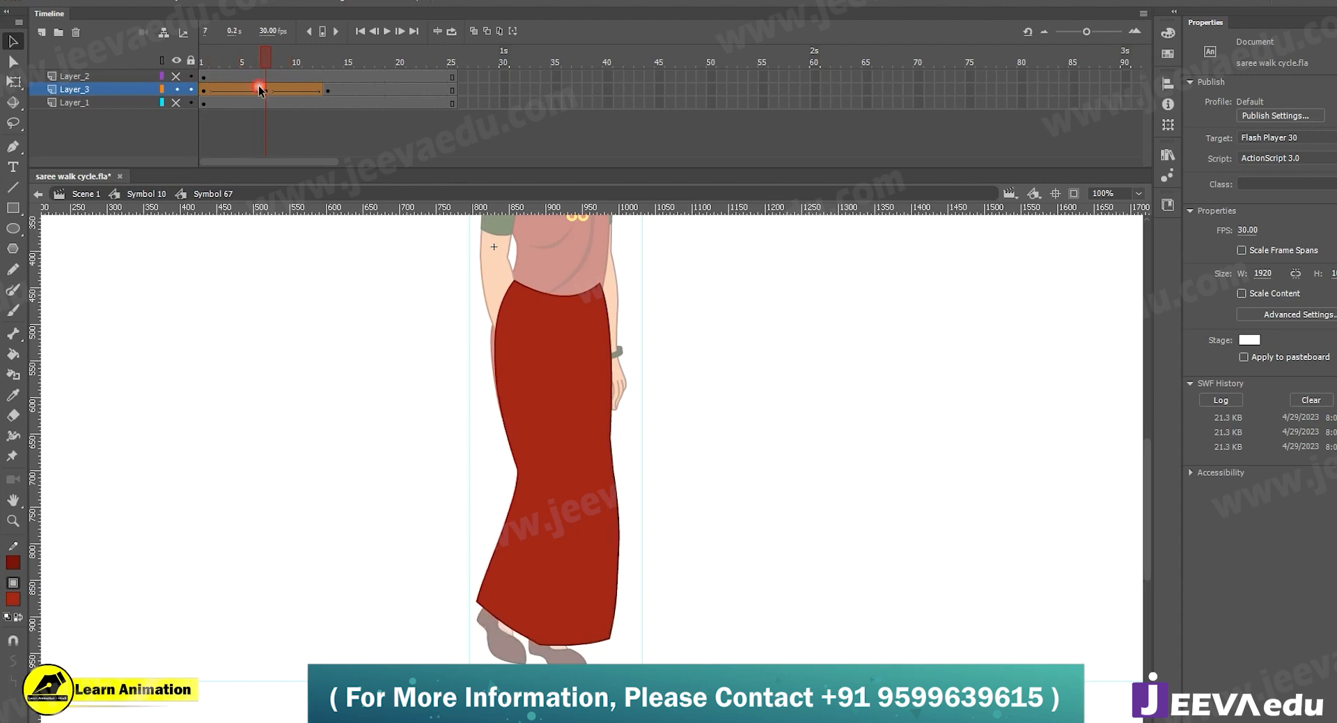
pyautogui.moveTo(492, 555); pyautogui.dragTo(490, 549)
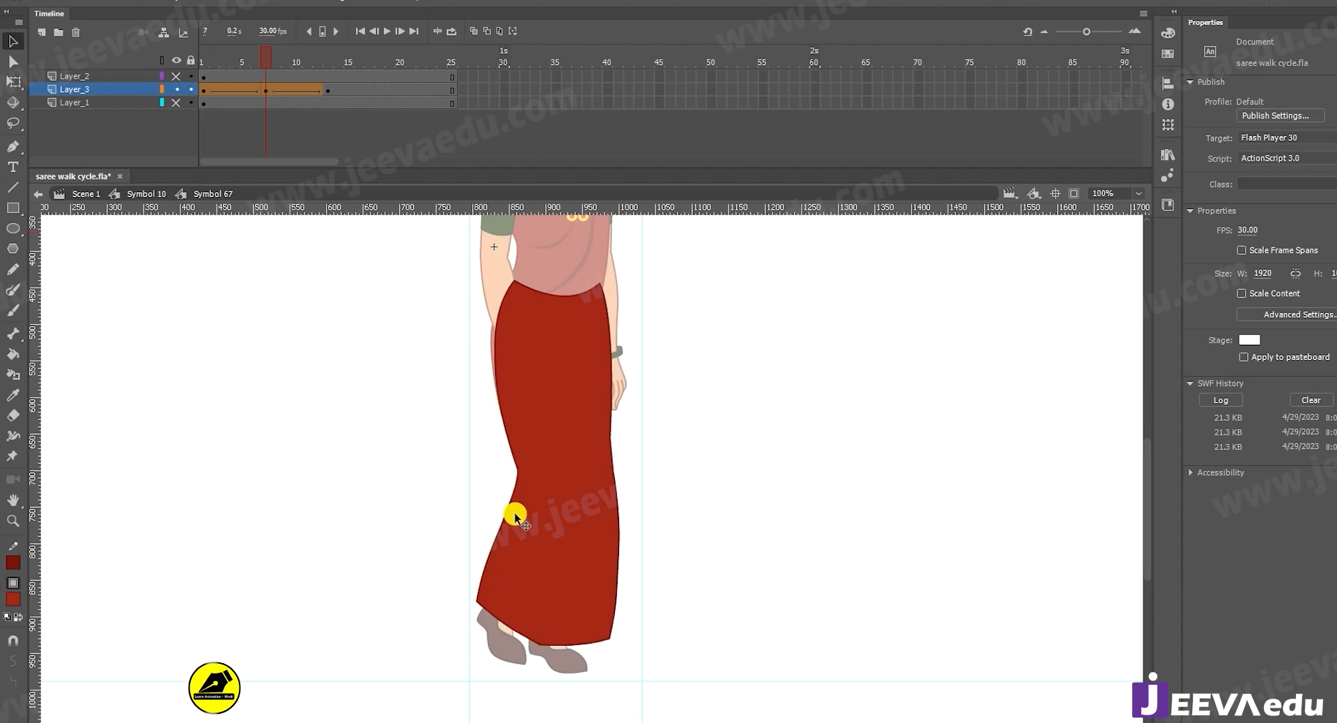
pyautogui.moveTo(516, 476); pyautogui.dragTo(519, 463)
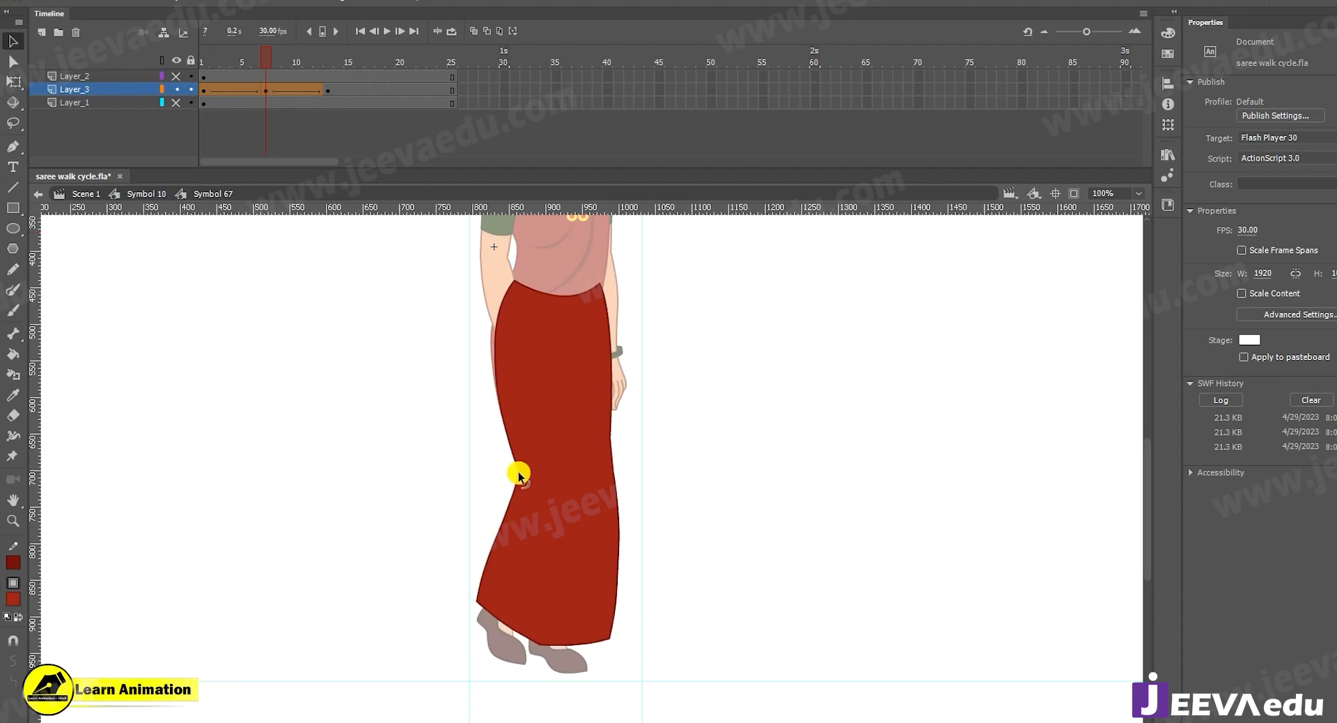
pyautogui.moveTo(521, 471); pyautogui.dragTo(516, 471)
pyautogui.moveTo(250, 49); pyautogui.dragTo(264, 86)
# Raise the hem above the front foot and the rear hem corner at frame 7, and taper the lower front edge inward
pyautogui.moveTo(537, 645); pyautogui.dragTo(538, 637)
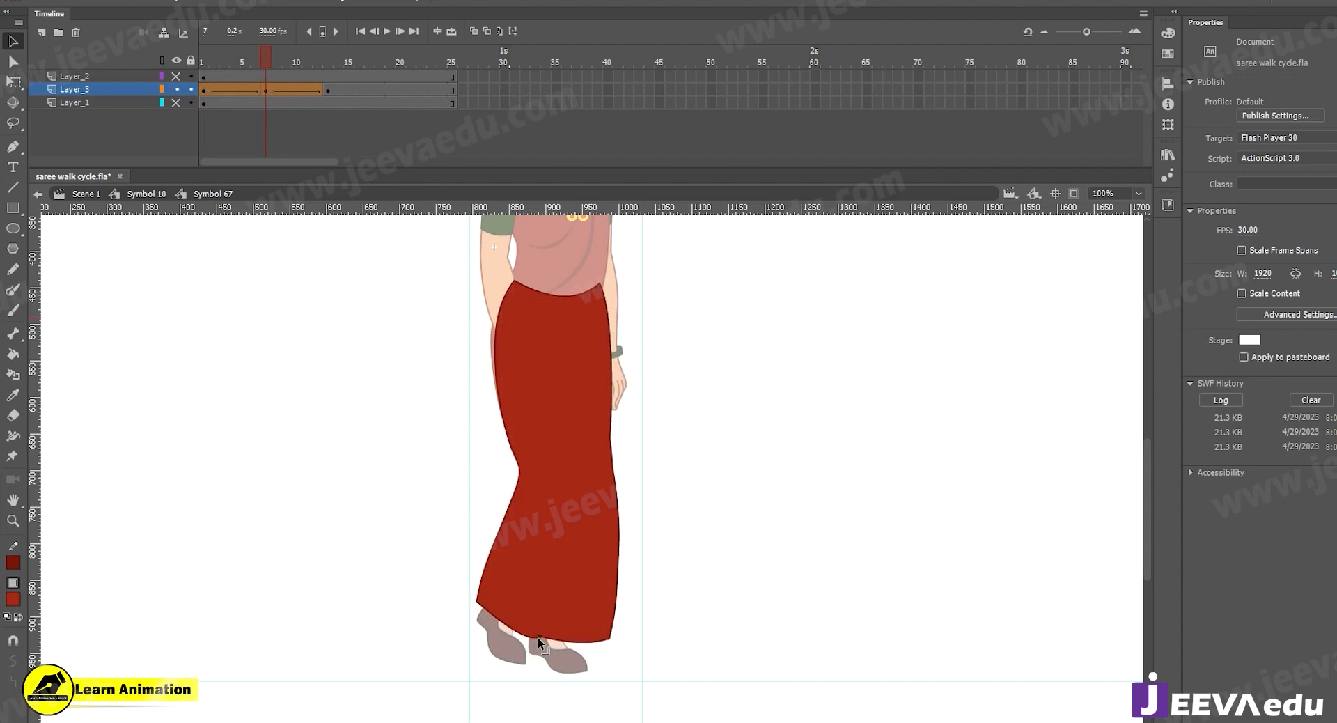
pyautogui.moveTo(260, 60)
pyautogui.mouseDown()
pyautogui.moveTo(232, 63)
pyautogui.moveTo(283, 68)
pyautogui.moveTo(203, 77)
pyautogui.moveTo(265, 78)
pyautogui.mouseUp()
pyautogui.moveTo(507, 644); pyautogui.dragTo(479, 605)
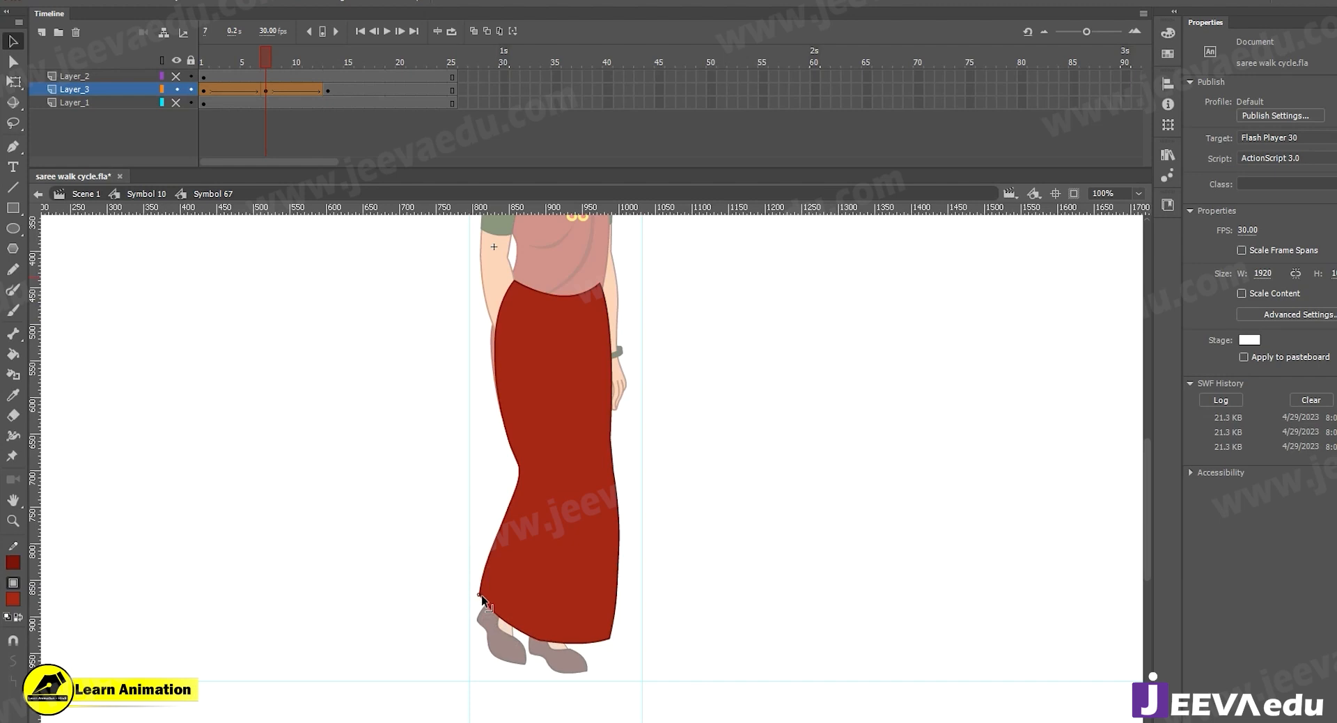
pyautogui.moveTo(293, 45); pyautogui.dragTo(265, 85)
pyautogui.moveTo(575, 638); pyautogui.dragTo(576, 641)
pyautogui.moveTo(612, 597); pyautogui.dragTo(608, 597)
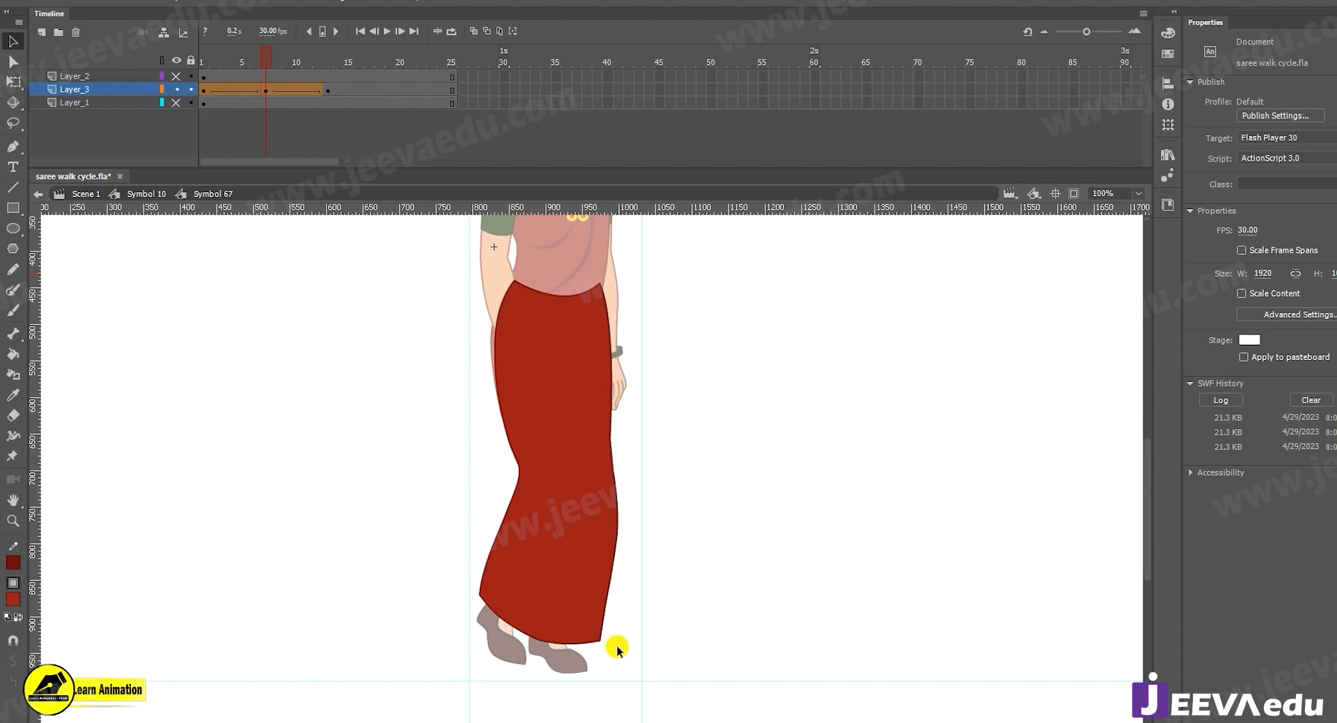
# Preview the skirt tween up to frame 7 and nudge the rear hem corner slightly outward
pyautogui.moveTo(252, 58)
pyautogui.mouseDown()
pyautogui.moveTo(192, 74)
pyautogui.moveTo(256, 81)
pyautogui.mouseUp()
pyautogui.click(266, 89)
pyautogui.press('F6')
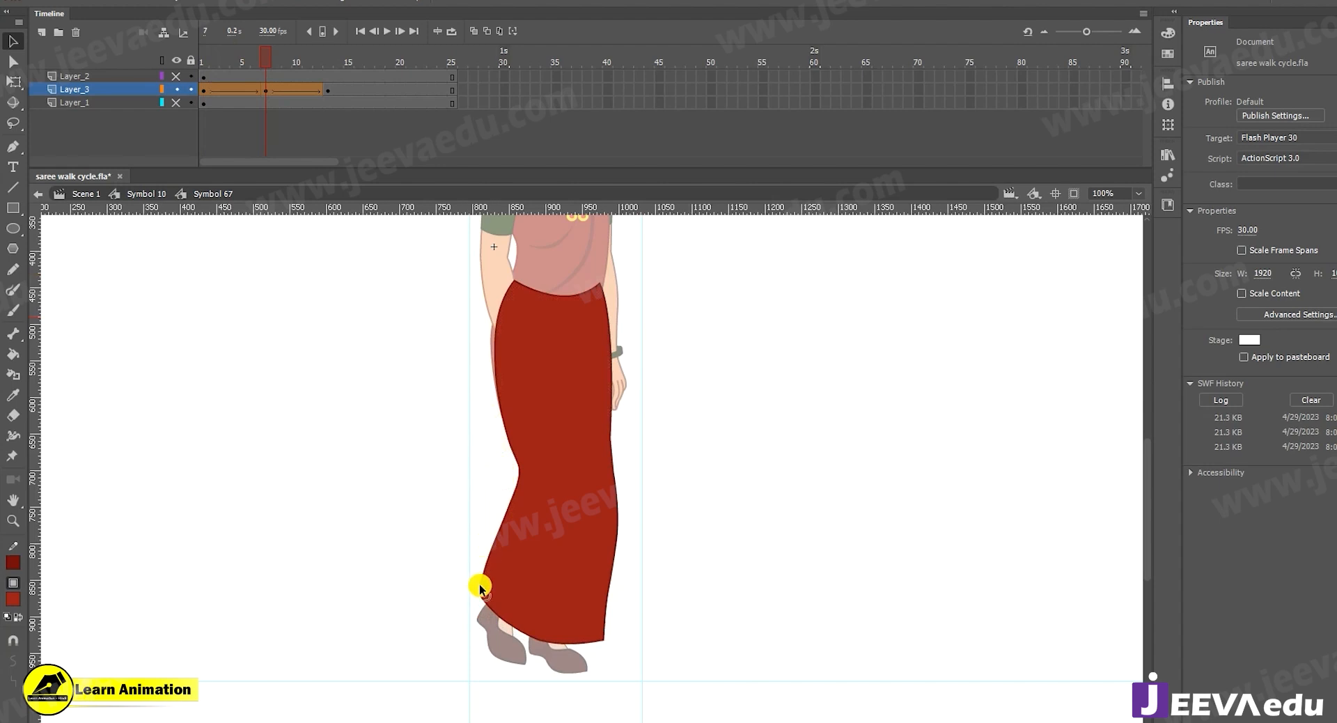
pyautogui.moveTo(480, 598); pyautogui.dragTo(478, 594)
# Return to Symbol 10 and check the reshaped skirt on the full character around frame 7
pyautogui.doubleClick(408, 615)
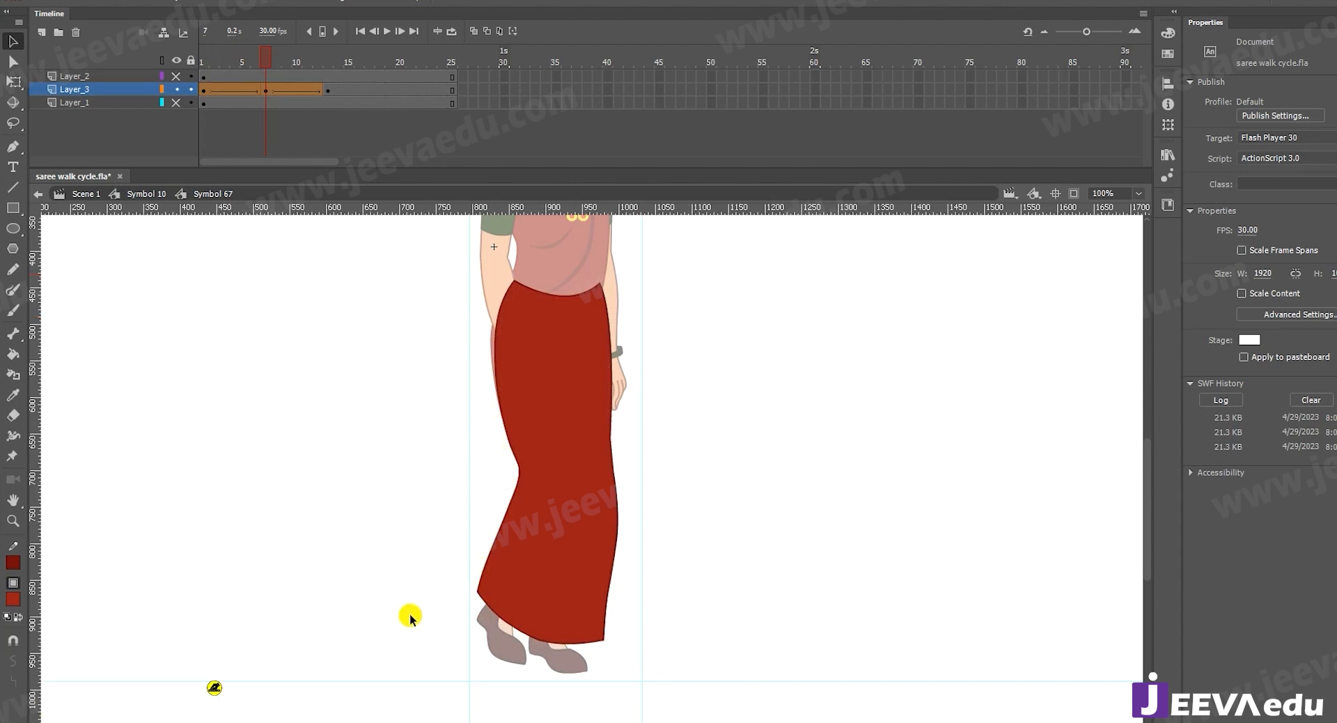
pyautogui.click(545, 623)
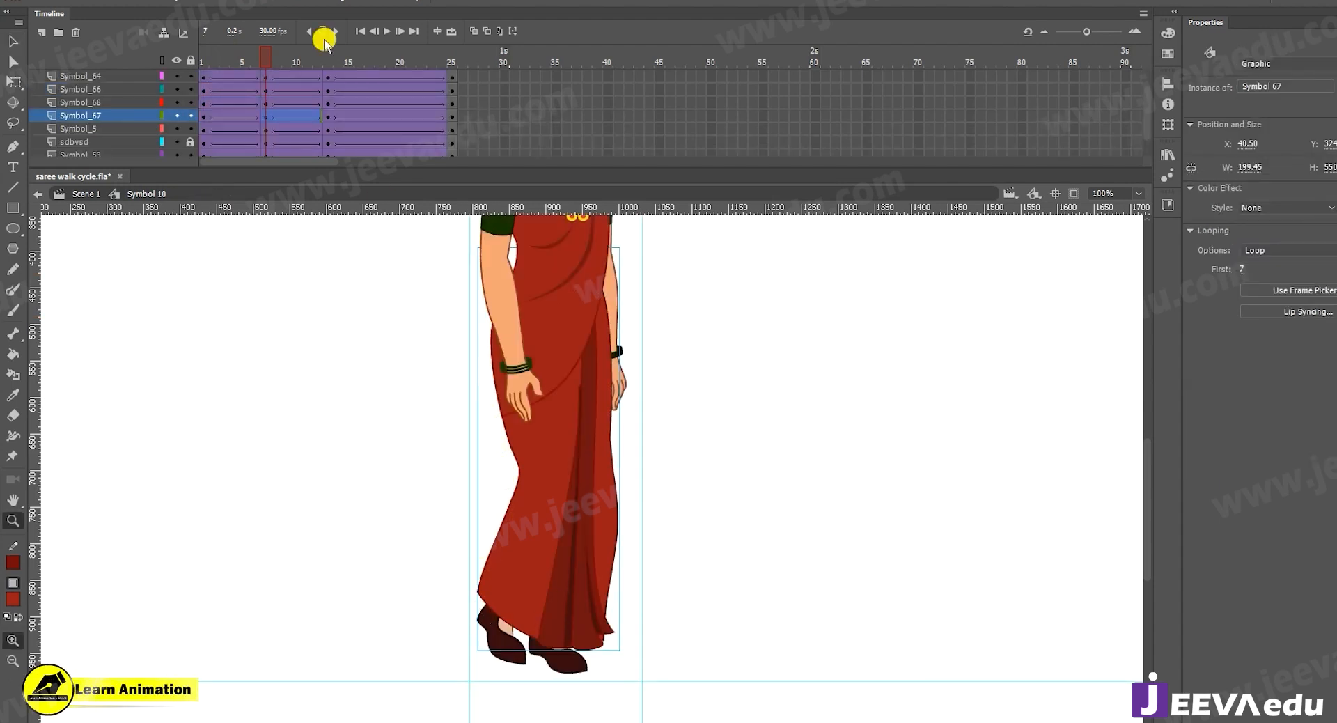
pyautogui.press('z')
pyautogui.keyDown('alt'); pyautogui.click(523, 469); pyautogui.keyUp('alt')
pyautogui.click(256, 62)
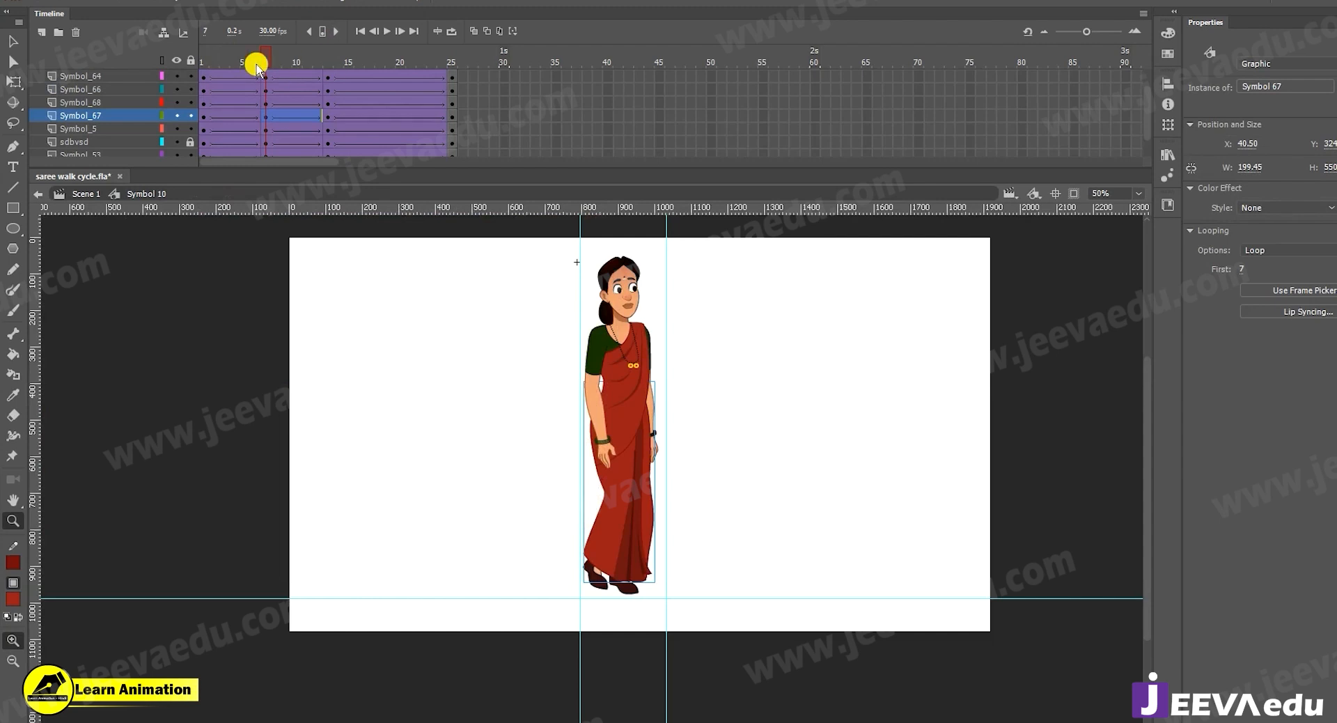
pyautogui.press('.')
pyautogui.press('v')
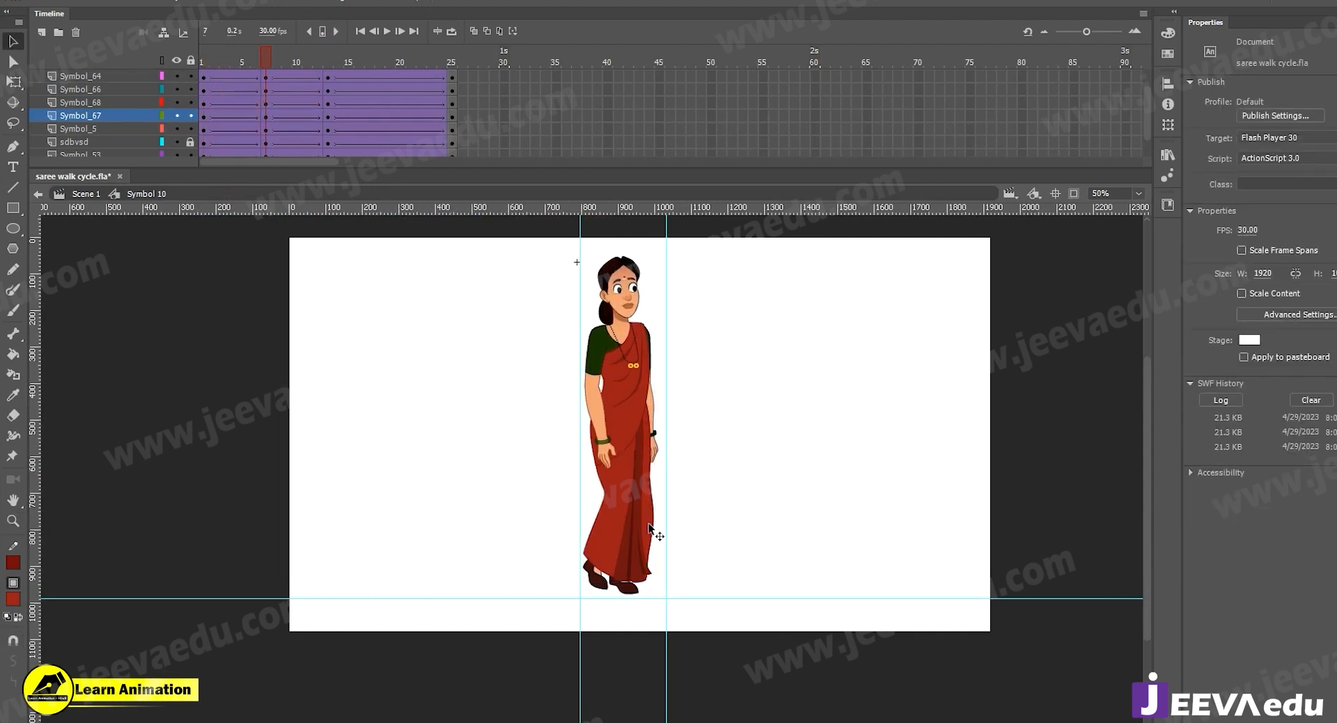
# Reopen Symbol 67 and straighten the skirt's front edge below the knee at frame 7
pyautogui.doubleClick(650, 528)
pyautogui.press('z')
pyautogui.click(655, 520)
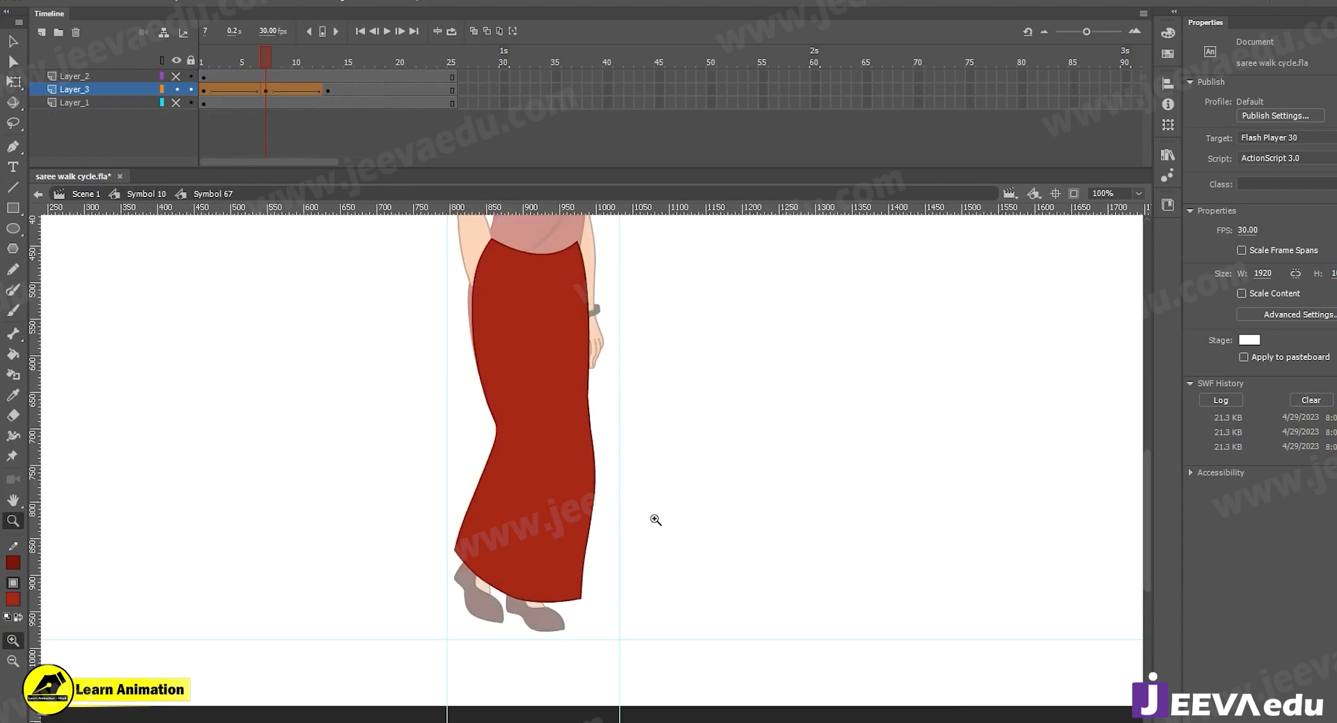
pyautogui.keyDown('alt'); pyautogui.click(643, 558); pyautogui.keyUp('alt')
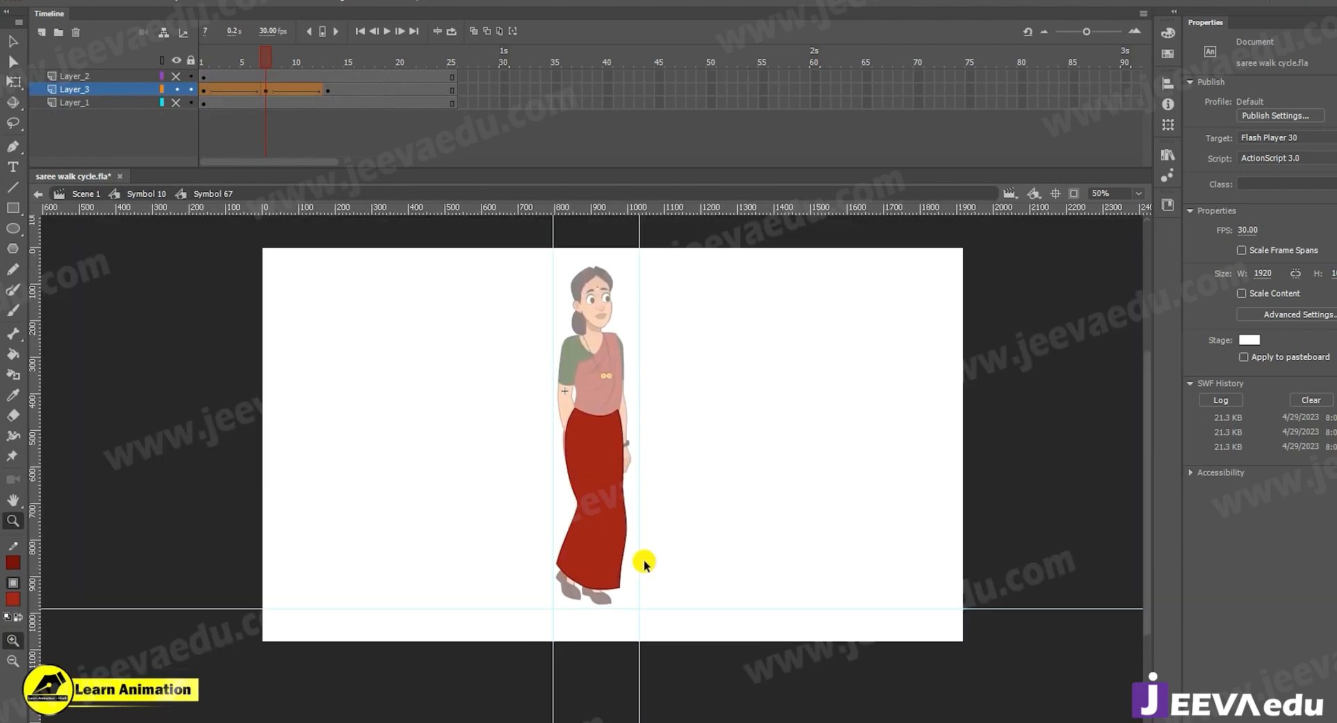
pyautogui.press('v')
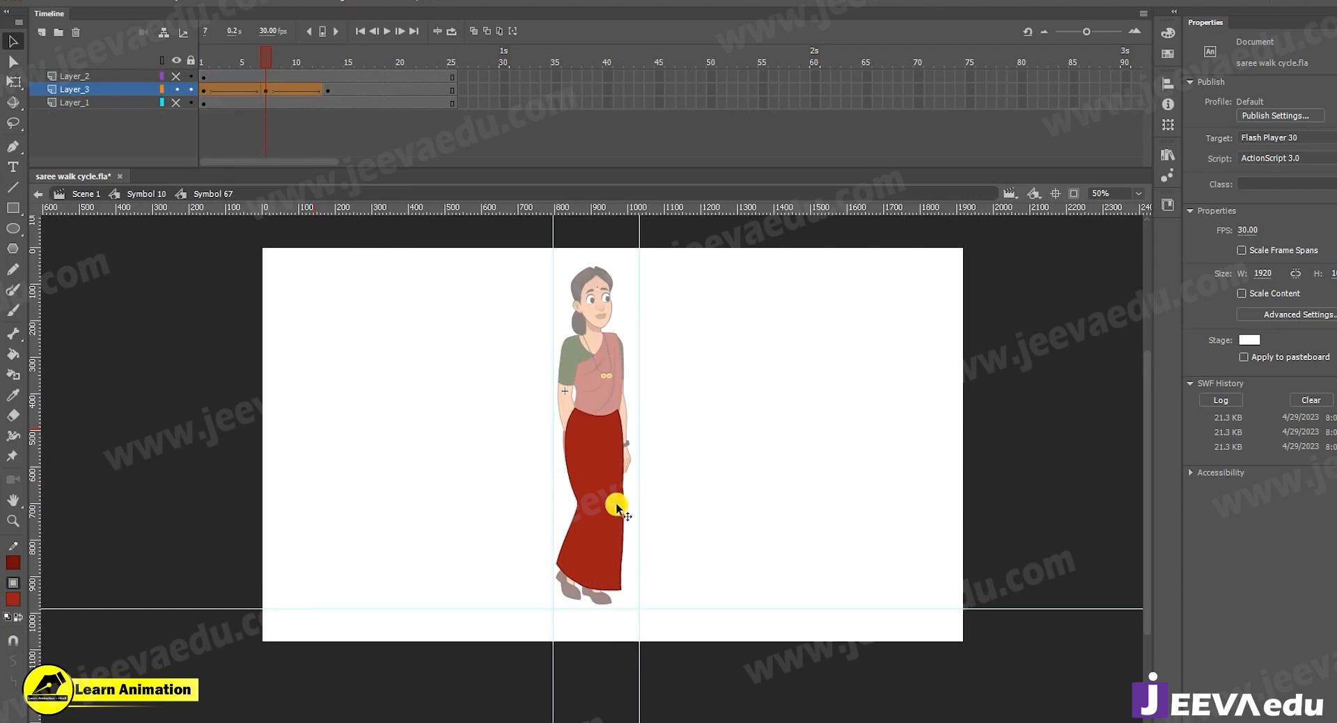
pyautogui.moveTo(253, 55)
pyautogui.mouseDown()
pyautogui.moveTo(209, 68)
pyautogui.moveTo(263, 77)
pyautogui.mouseUp()
# Lower the rear hem corner slightly at frame 7, and smooth the back edge above the knee bend and the hem's curve
pyautogui.press('z')
pyautogui.click(603, 554)
pyautogui.press('v')
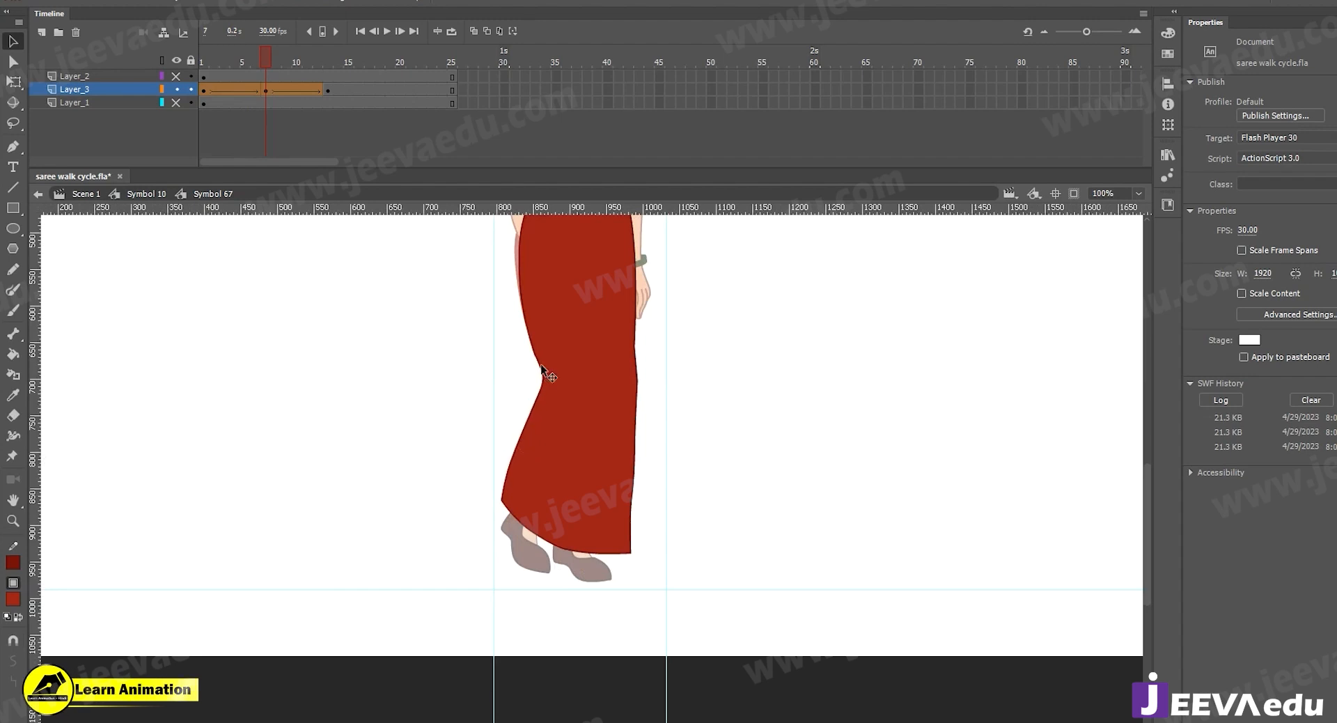
pyautogui.moveTo(268, 56); pyautogui.dragTo(265, 90)
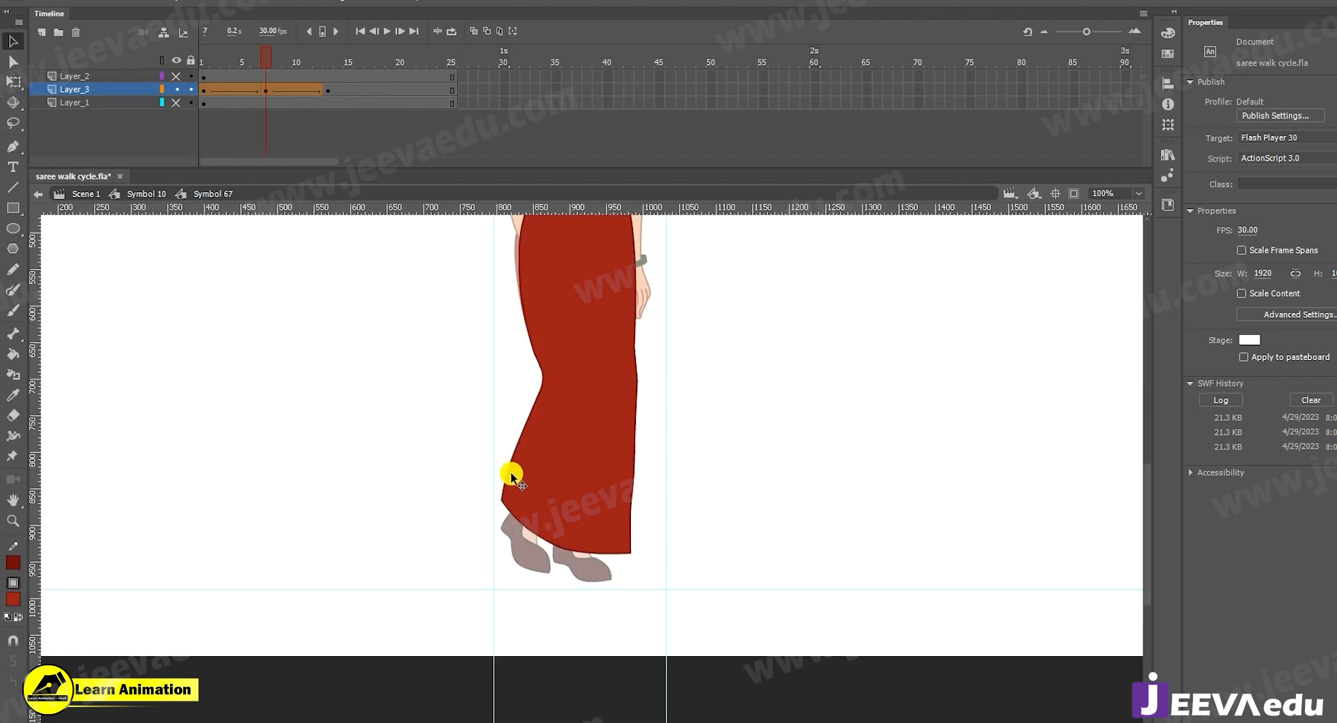
pyautogui.moveTo(503, 501); pyautogui.dragTo(502, 506)
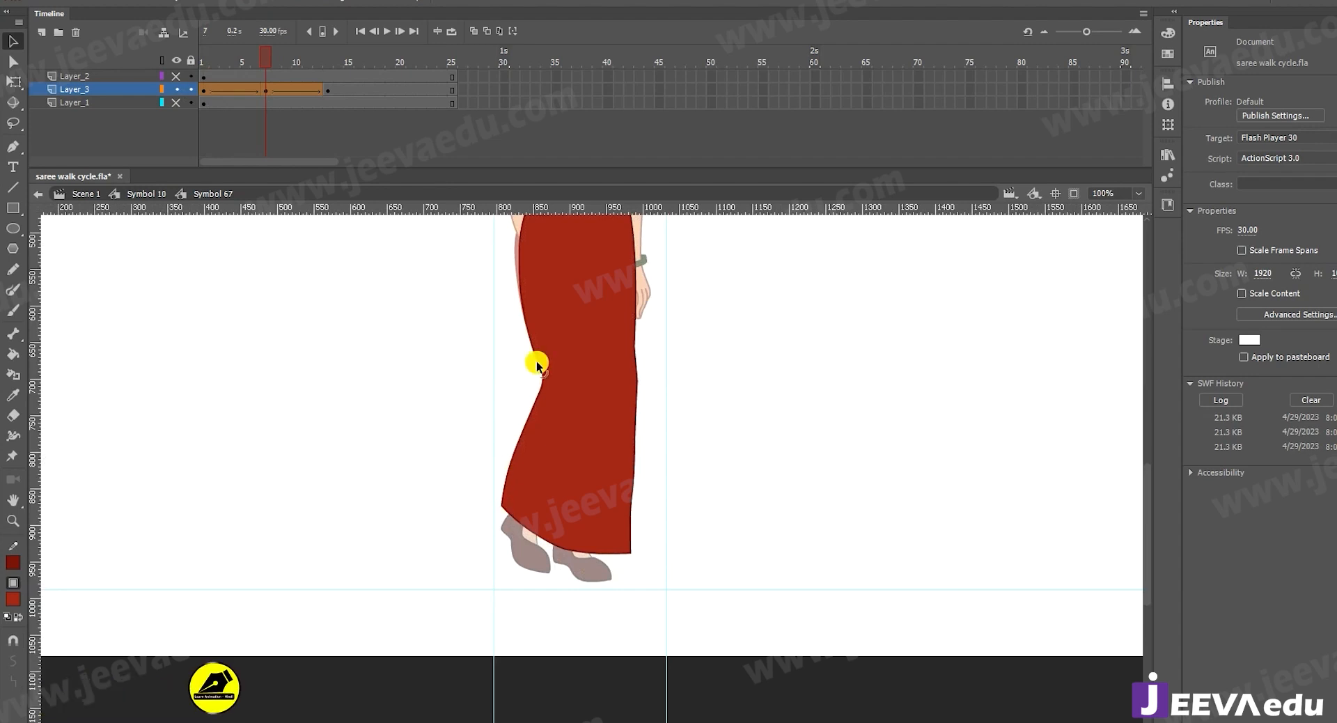
pyautogui.moveTo(537, 361); pyautogui.dragTo(534, 356)
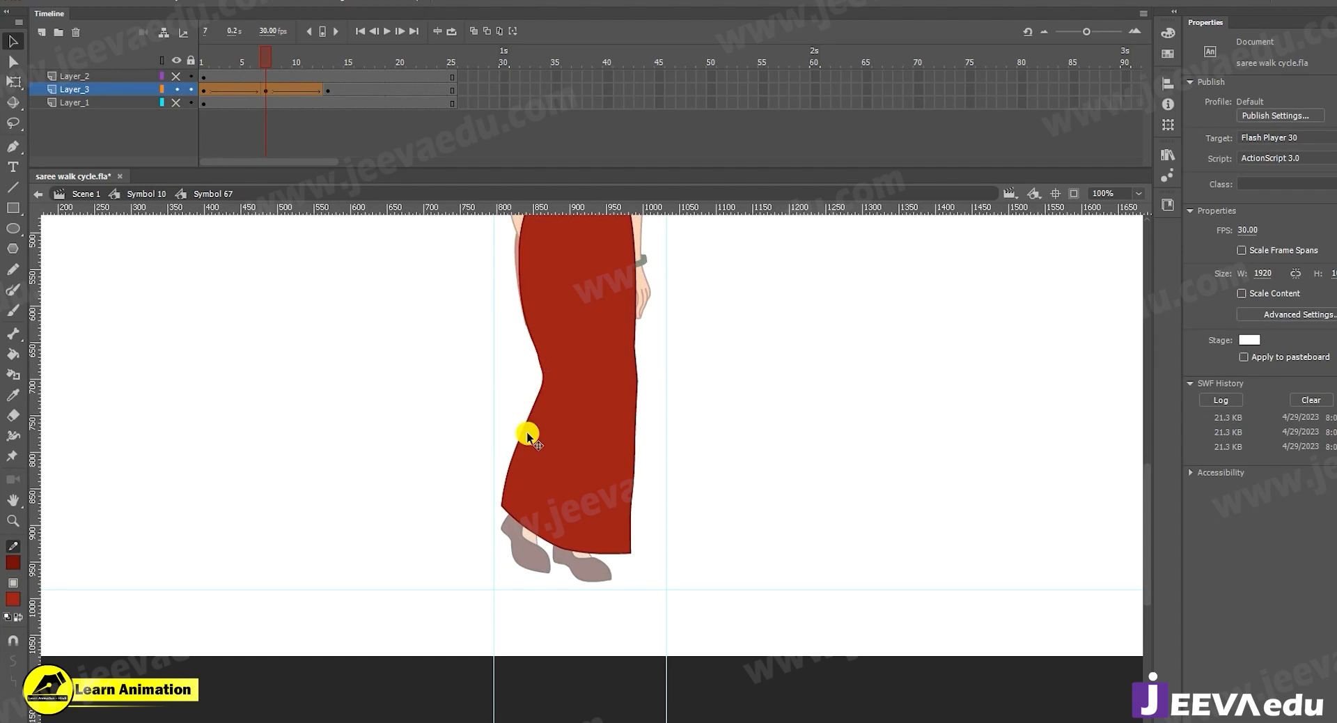
pyautogui.moveTo(555, 548); pyautogui.dragTo(548, 549)
# Preview the skirt tween, return to Symbol 10 and compare the skirt with the legs on the frames leading to frame 7
pyautogui.moveTo(263, 50); pyautogui.dragTo(261, 91)
pyautogui.click(263, 89)
pyautogui.hotkey('ctrl', '-')
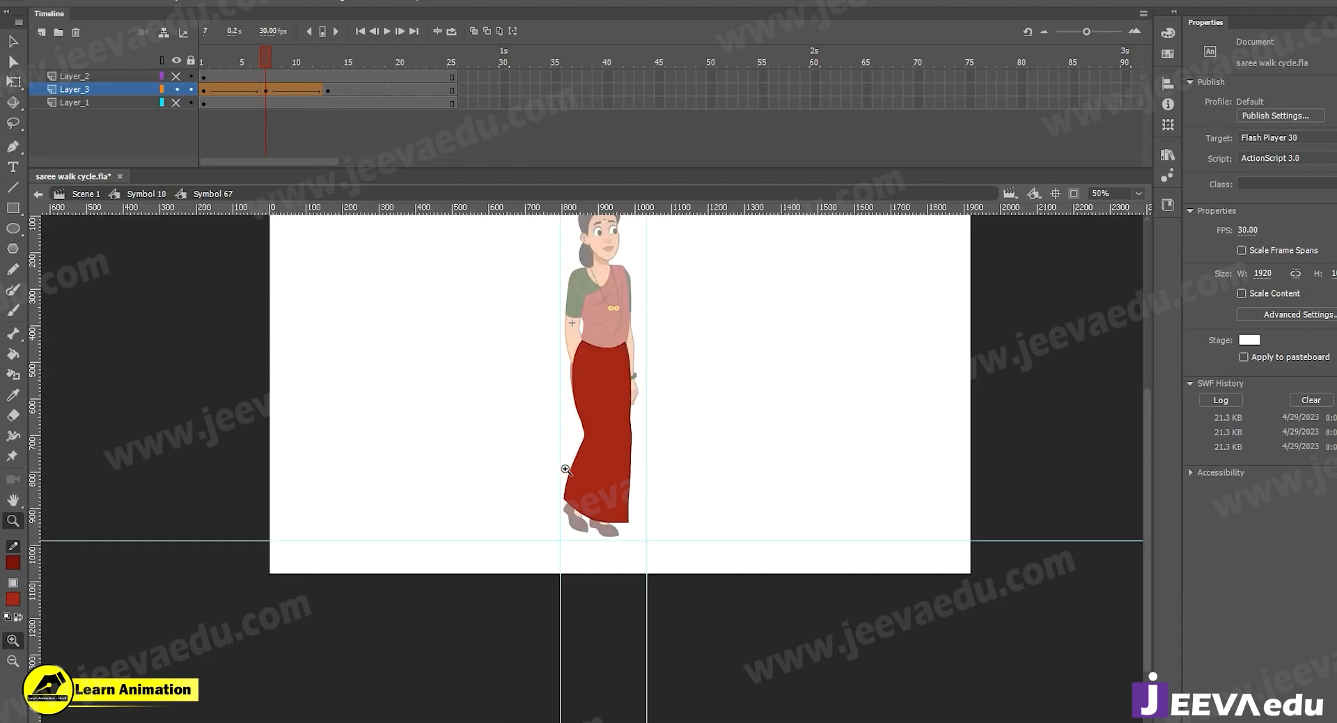
pyautogui.doubleClick(475, 499)
pyautogui.press('z')
pyautogui.click(612, 496)
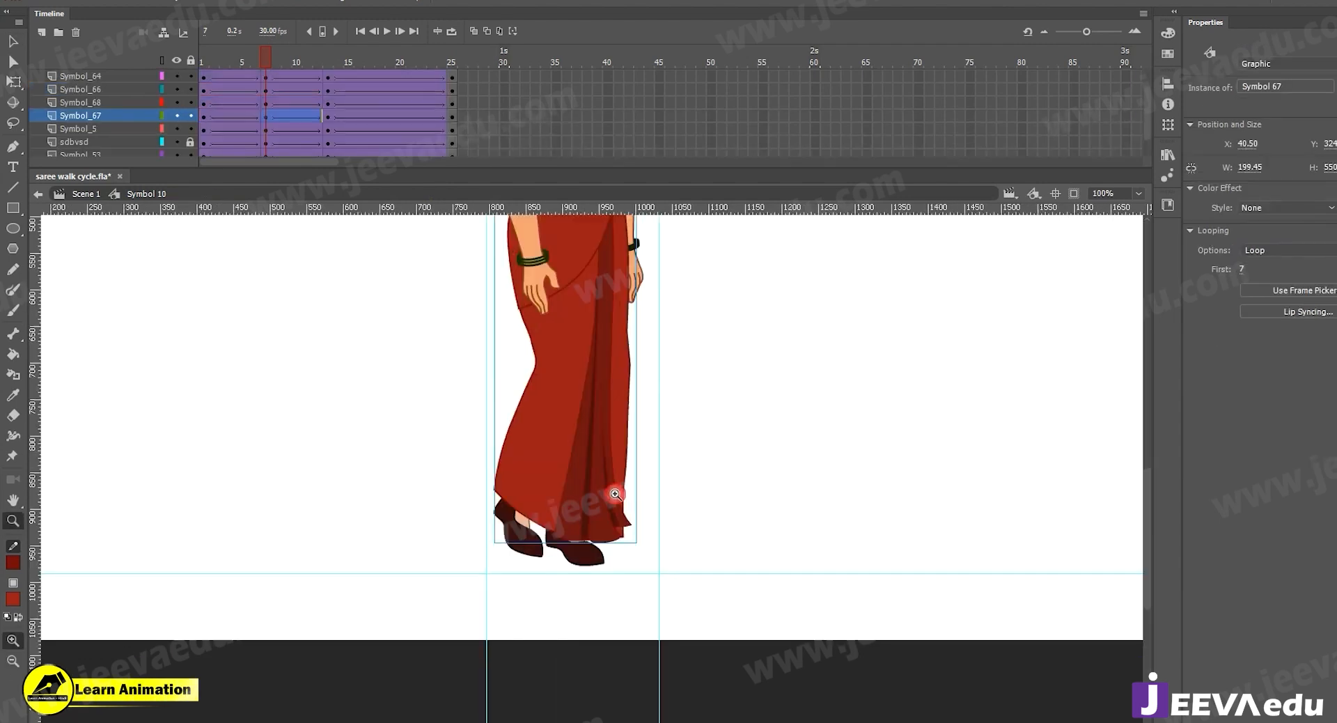
pyautogui.moveTo(599, 481); pyautogui.dragTo(599, 556)
pyautogui.moveTo(263, 66); pyautogui.dragTo(265, 111)
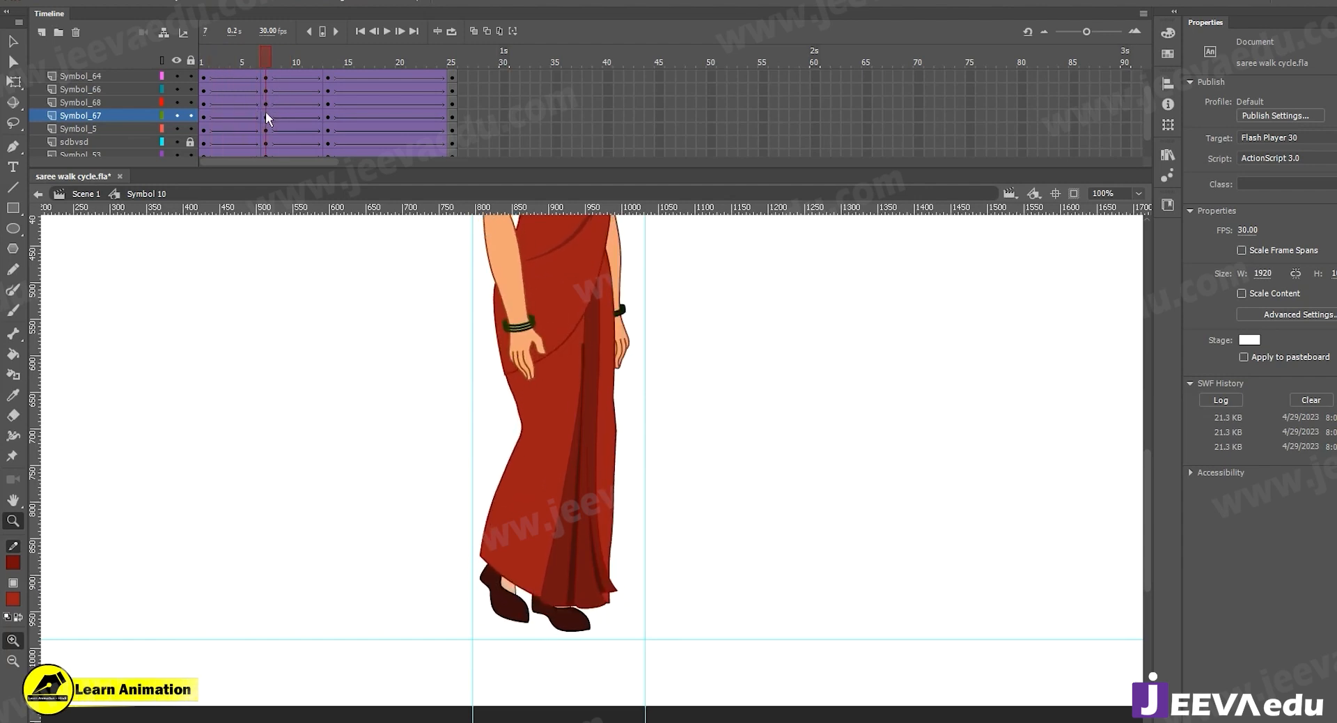
pyautogui.moveTo(262, 56)
pyautogui.mouseDown()
pyautogui.moveTo(221, 69)
pyautogui.moveTo(268, 81)
pyautogui.mouseUp()
# Adjust the back edge's curve above the knee inside Symbol 67 at frame 7, and check it on the full character
pyautogui.press('v')
pyautogui.doubleClick(535, 472)
pyautogui.moveTo(514, 403); pyautogui.dragTo(510, 398)
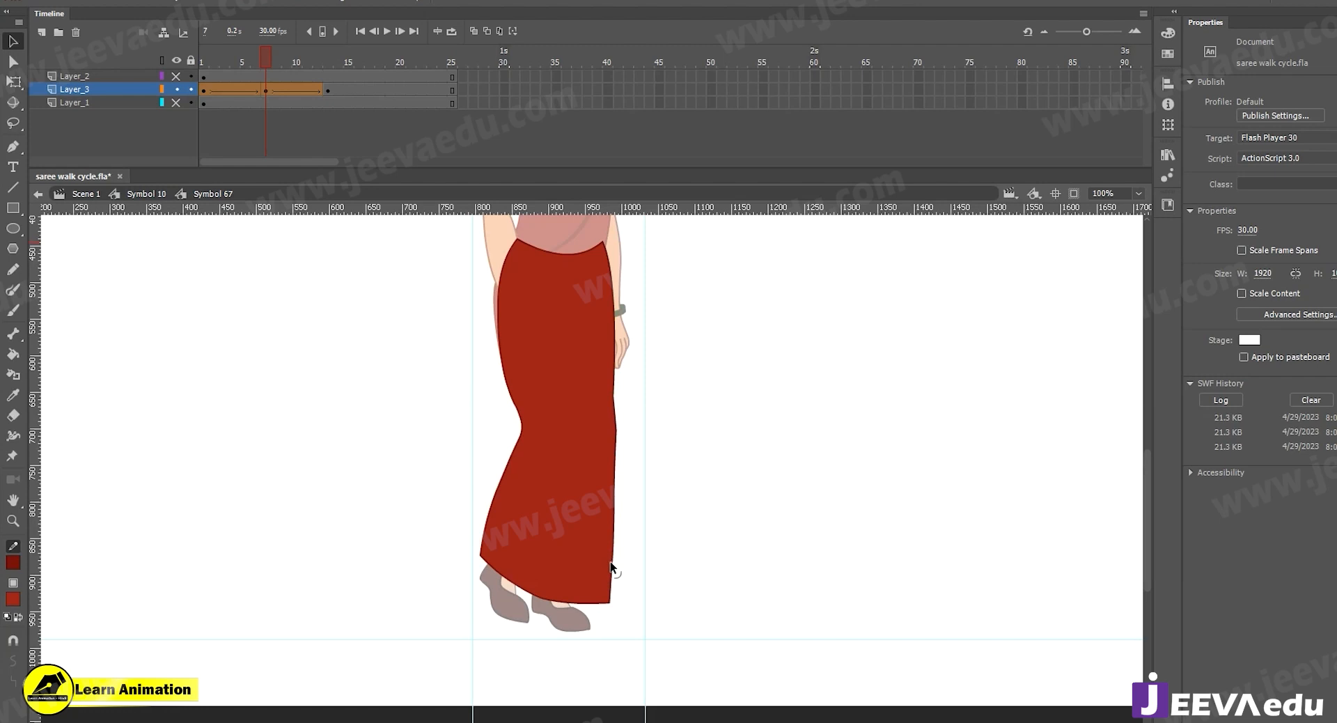
pyautogui.doubleClick(257, 488)
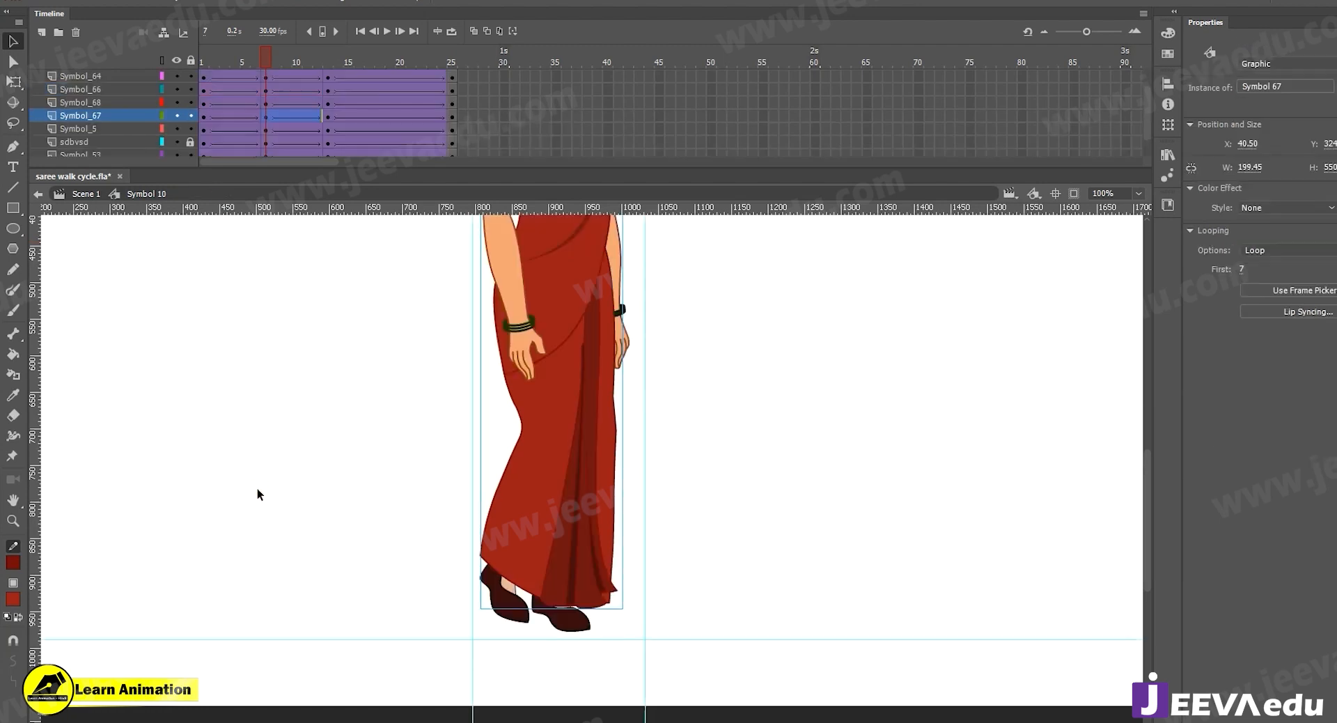
pyautogui.click(201, 80)
pyautogui.moveTo(200, 81); pyautogui.dragTo(264, 108)
# Reopen Symbol 67 and smooth the front edge at the thigh, bowing it slightly outward below the knee at frame 7
pyautogui.doubleClick(618, 444)
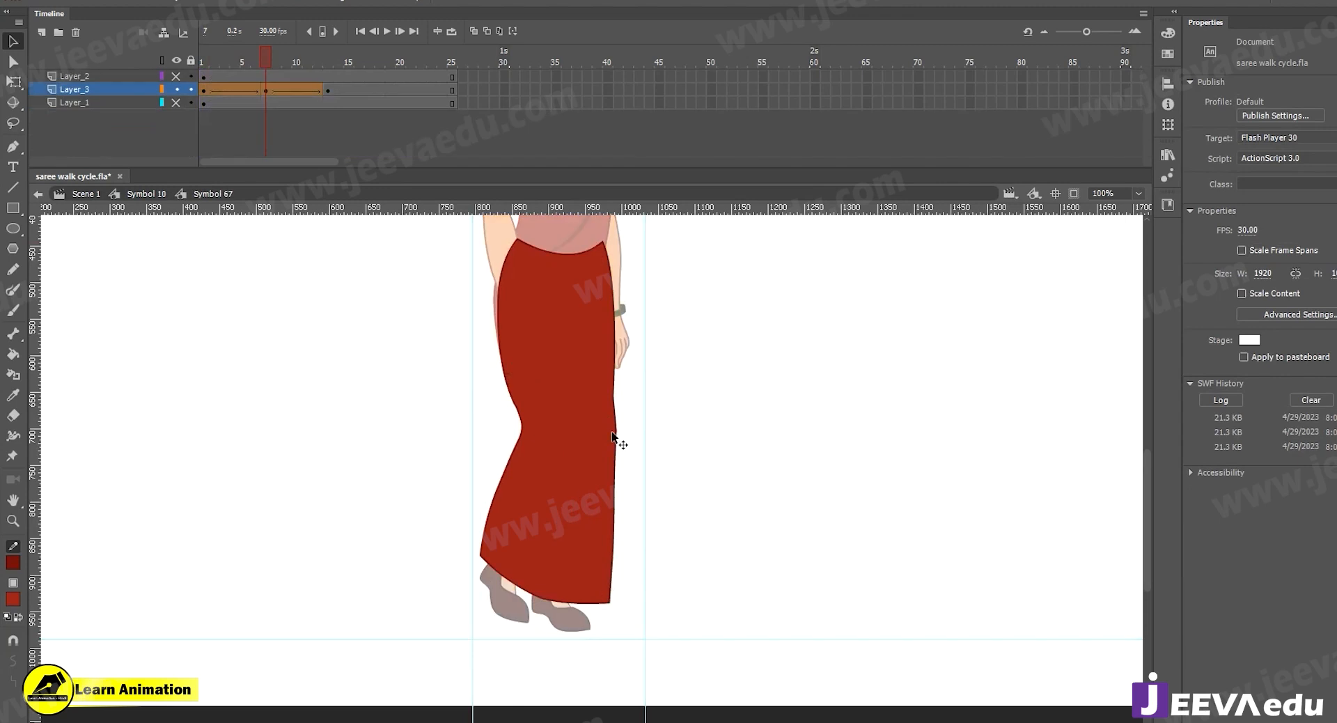
pyautogui.click(634, 428)
pyautogui.moveTo(616, 399); pyautogui.dragTo(617, 399)
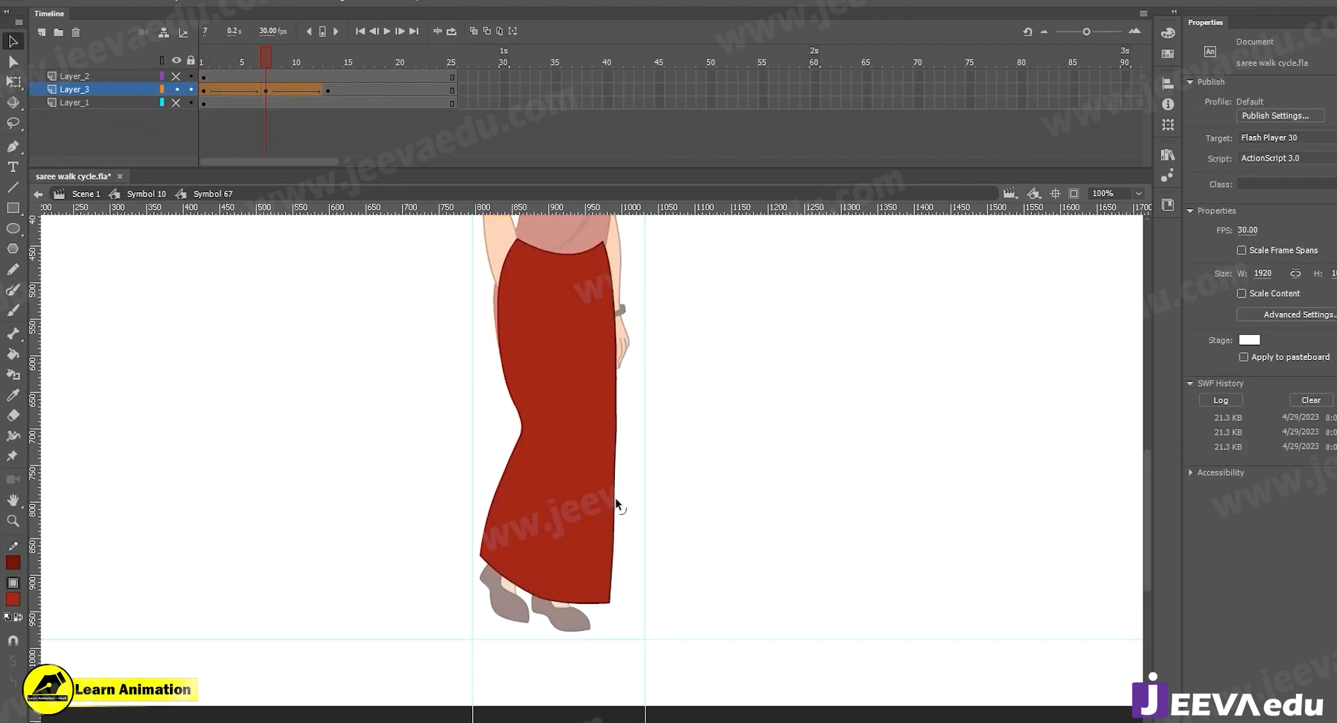
pyautogui.moveTo(616, 501); pyautogui.dragTo(618, 503)
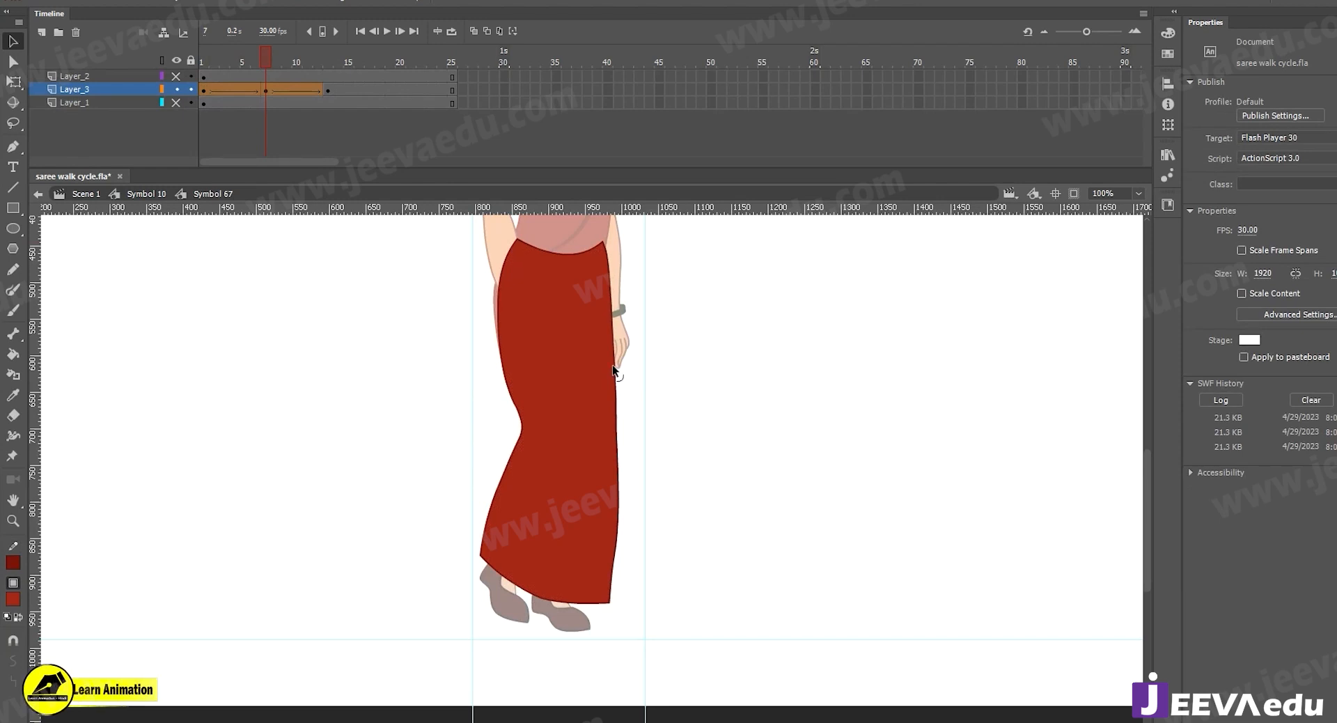
pyautogui.moveTo(213, 63); pyautogui.dragTo(266, 86)
pyautogui.press('F6')
pyautogui.click(362, 449)
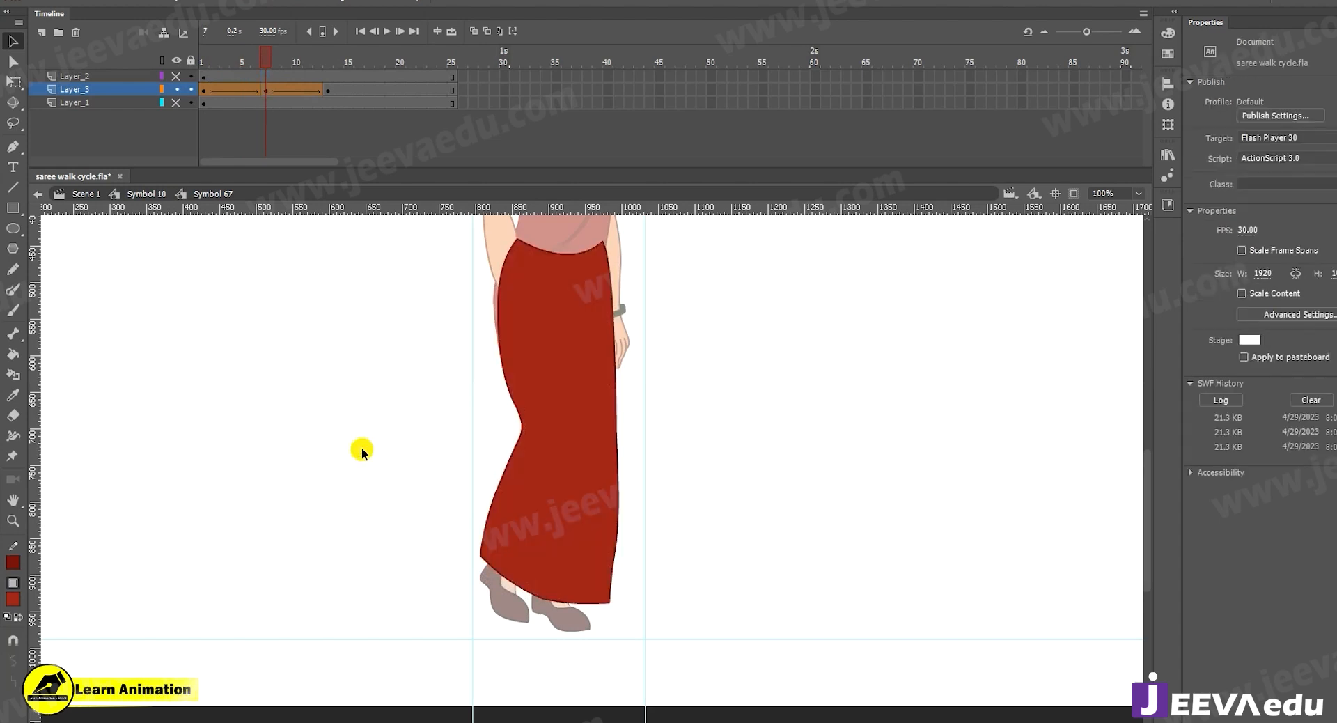
# Show the pleats on Layer_2 in Symbol 67, insert keyframes at frames 7 and 13, and classic-tween the spans between them
pyautogui.click(177, 76)
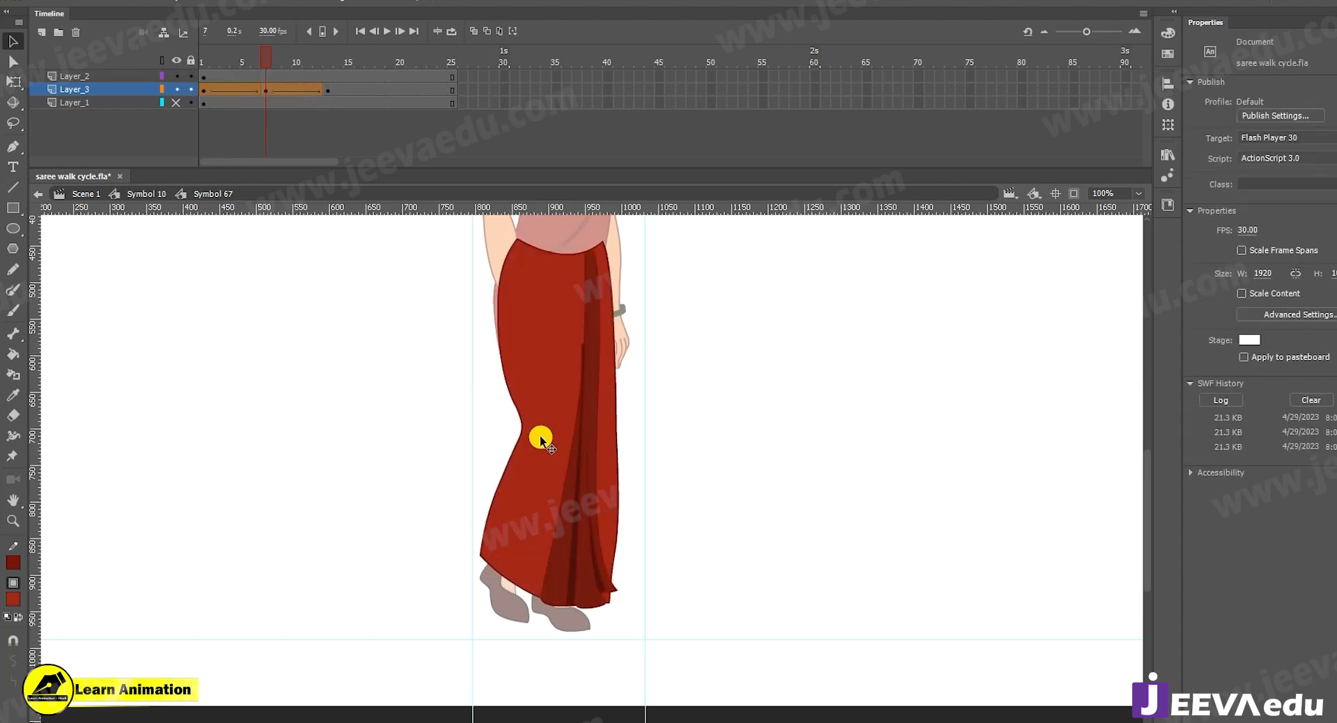
pyautogui.click(582, 456)
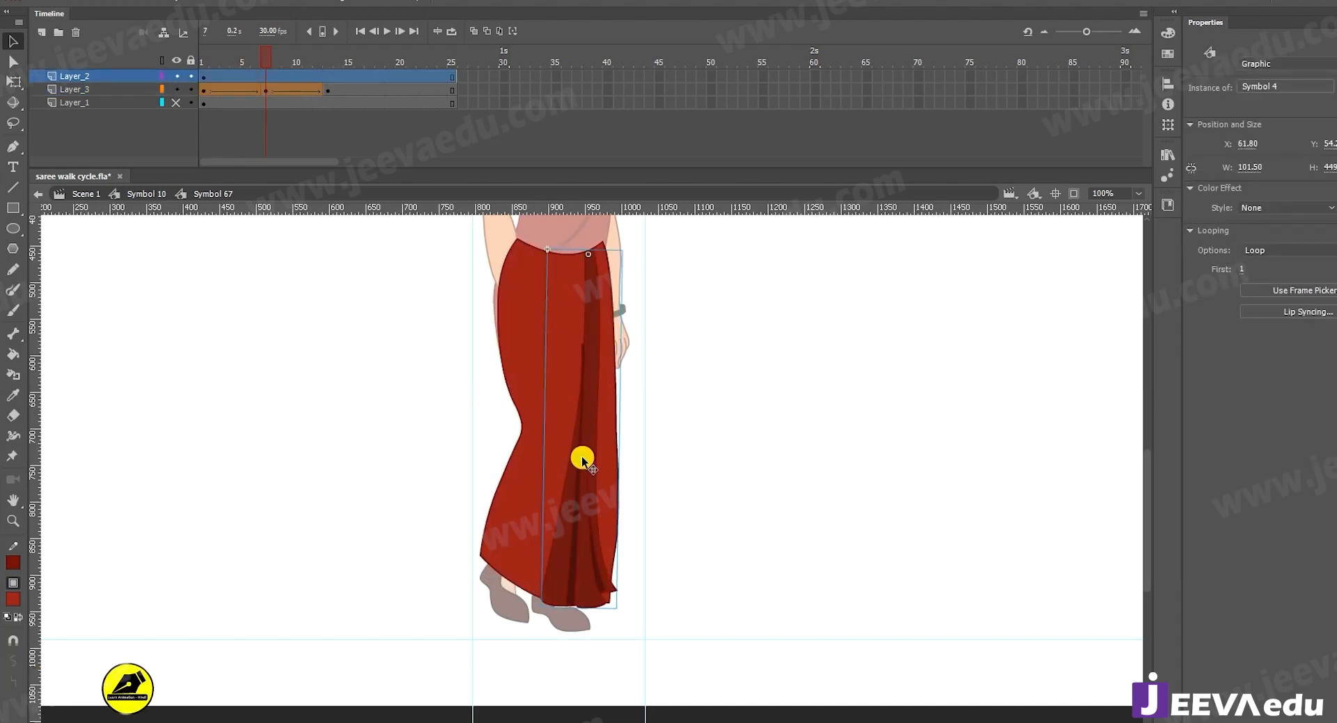
pyautogui.click(265, 75)
pyautogui.press('F6')
pyautogui.click(335, 81)
pyautogui.press('F6')
pyautogui.moveTo(245, 75); pyautogui.dragTo(278, 74)
pyautogui.rightClick(279, 75)
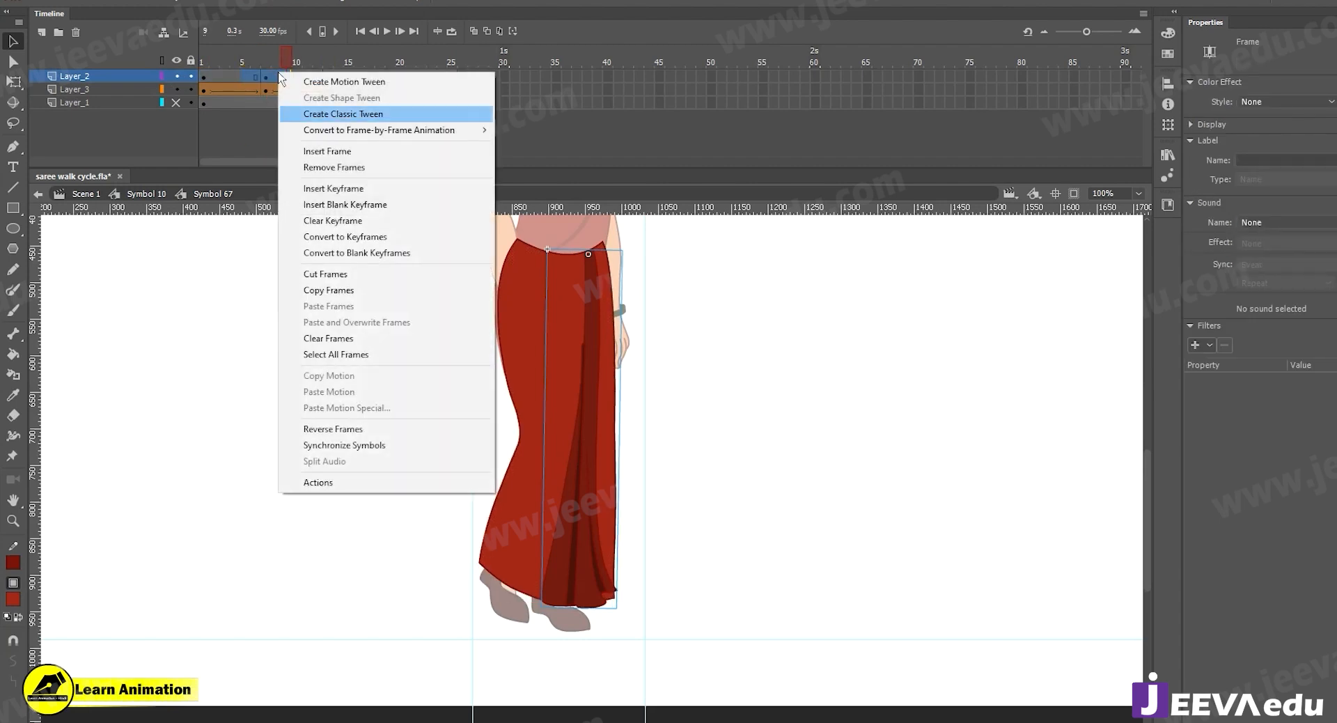
pyautogui.click(310, 109)
# Open the pleats symbol (Symbol 4) at frame 7, insert keyframes at frames 7 and 13 on all three layers, and shape-tween them
pyautogui.click(266, 77)
pyautogui.click(575, 424)
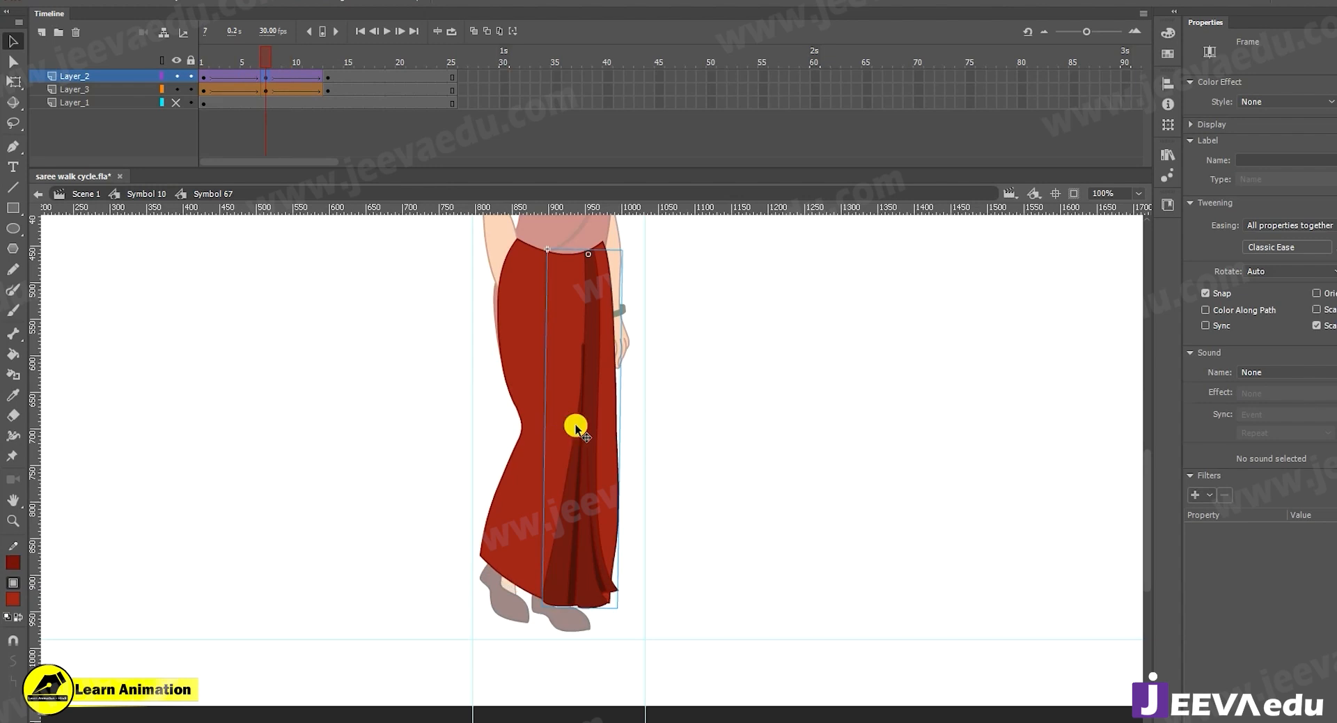
pyautogui.doubleClick(580, 449)
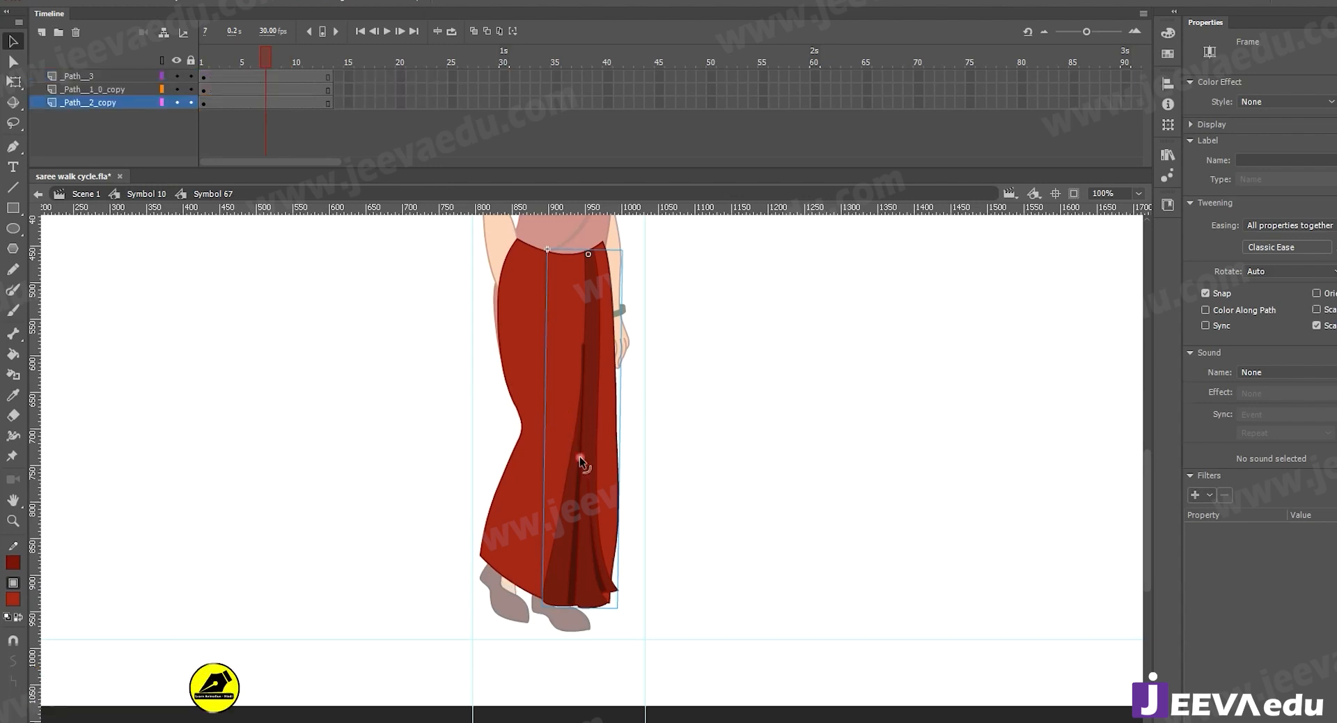
pyautogui.moveTo(269, 78); pyautogui.dragTo(328, 103)
pyautogui.press('F6')
pyautogui.press('F6')
pyautogui.moveTo(240, 74); pyautogui.dragTo(294, 118)
pyautogui.rightClick(275, 91)
pyautogui.click(314, 104)
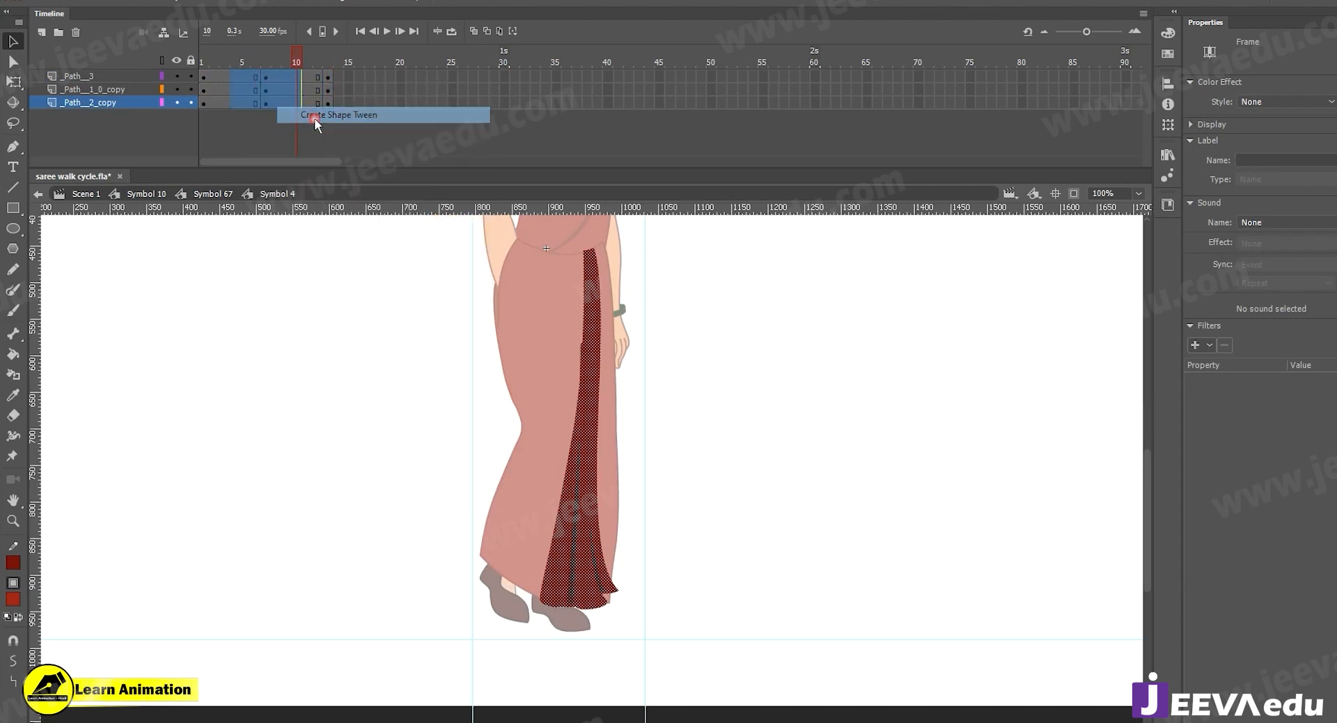
# Reshape the pleat panel at frame 7, bowing its front edge slightly outward and curving its back edge slightly forward at the knee
pyautogui.moveTo(289, 62); pyautogui.dragTo(269, 83)
pyautogui.press('Escape')
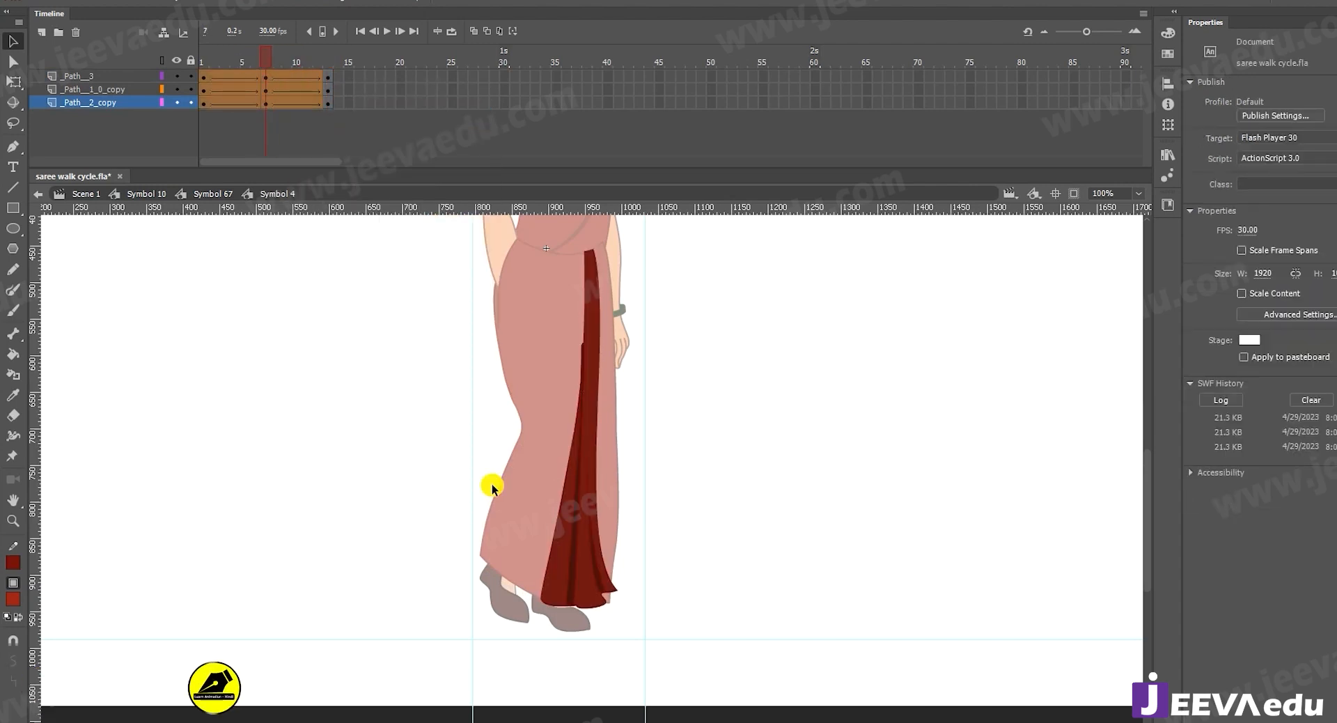
pyautogui.moveTo(599, 448); pyautogui.dragTo(607, 447)
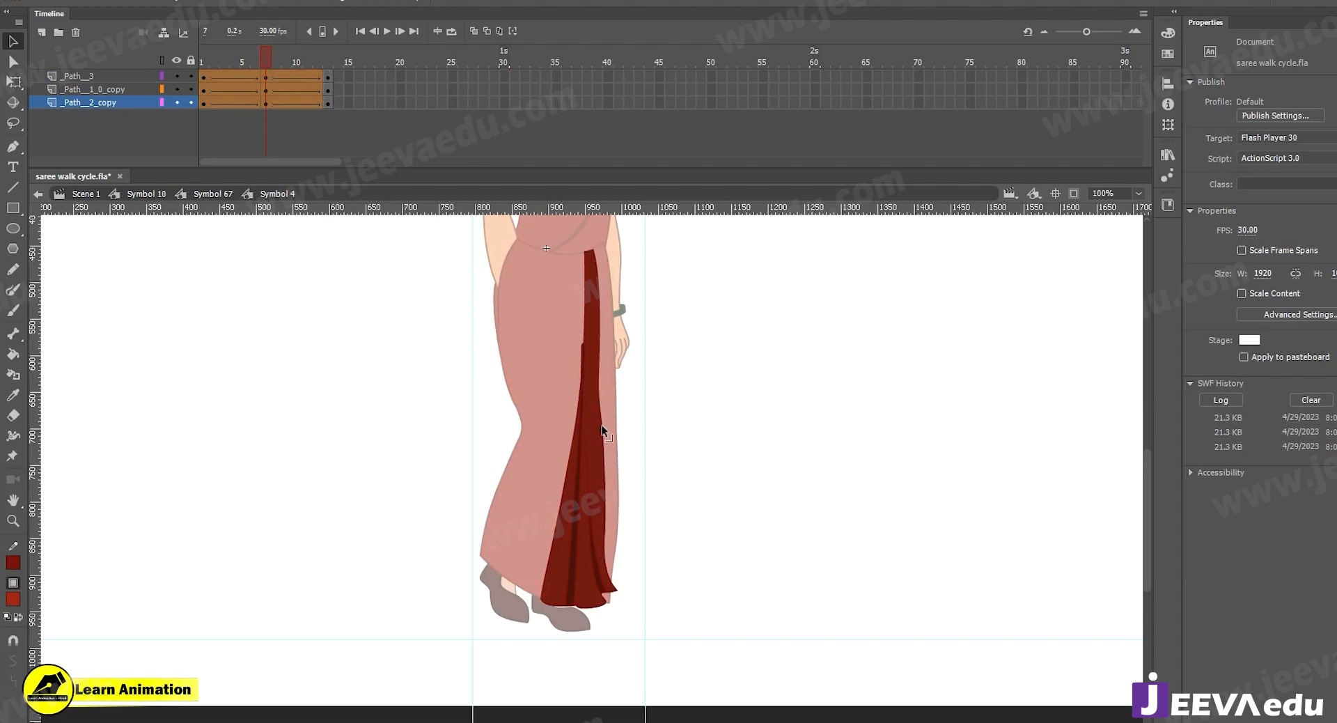
pyautogui.moveTo(598, 380); pyautogui.dragTo(604, 383)
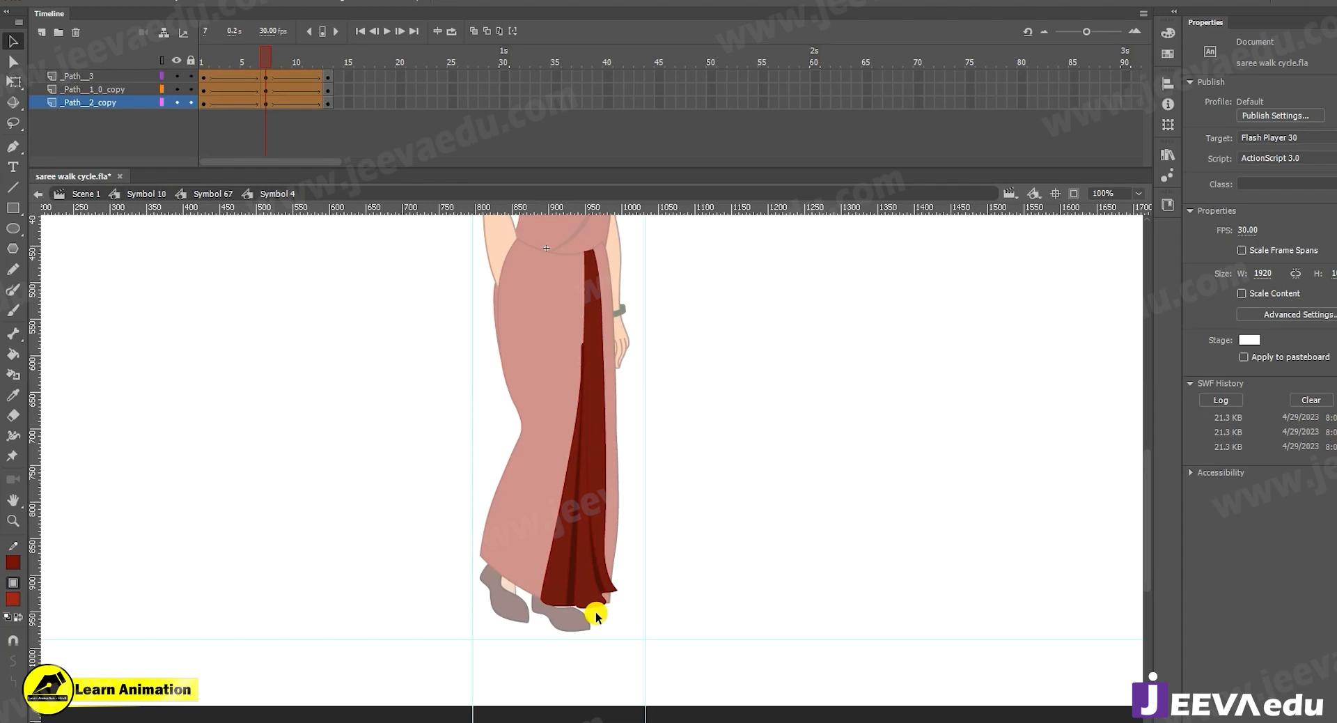
pyautogui.moveTo(570, 459); pyautogui.dragTo(576, 462)
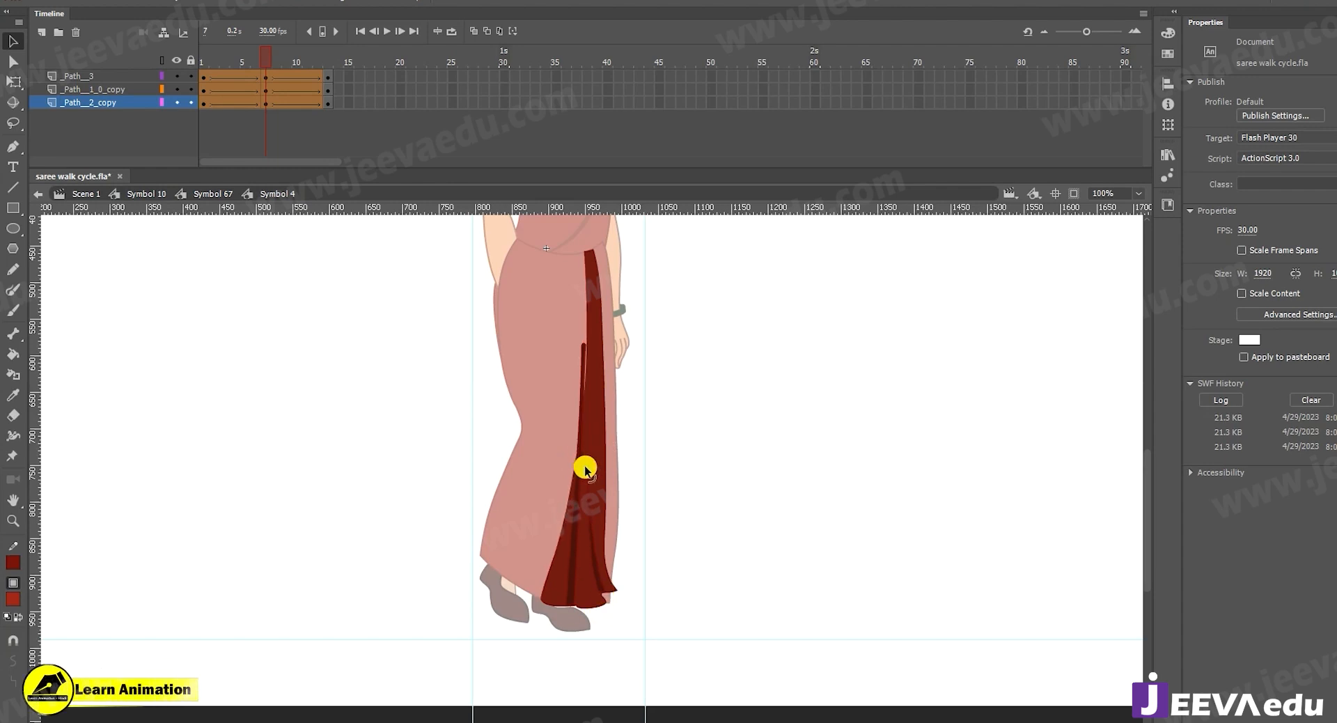
pyautogui.moveTo(580, 417); pyautogui.dragTo(583, 424)
# Try to rotate the long dark fold on _Path__1_0_copy forward about its hem end at frame 7
pyautogui.moveTo(268, 63)
pyautogui.mouseDown()
pyautogui.moveTo(184, 81)
pyautogui.moveTo(268, 85)
pyautogui.mouseUp()
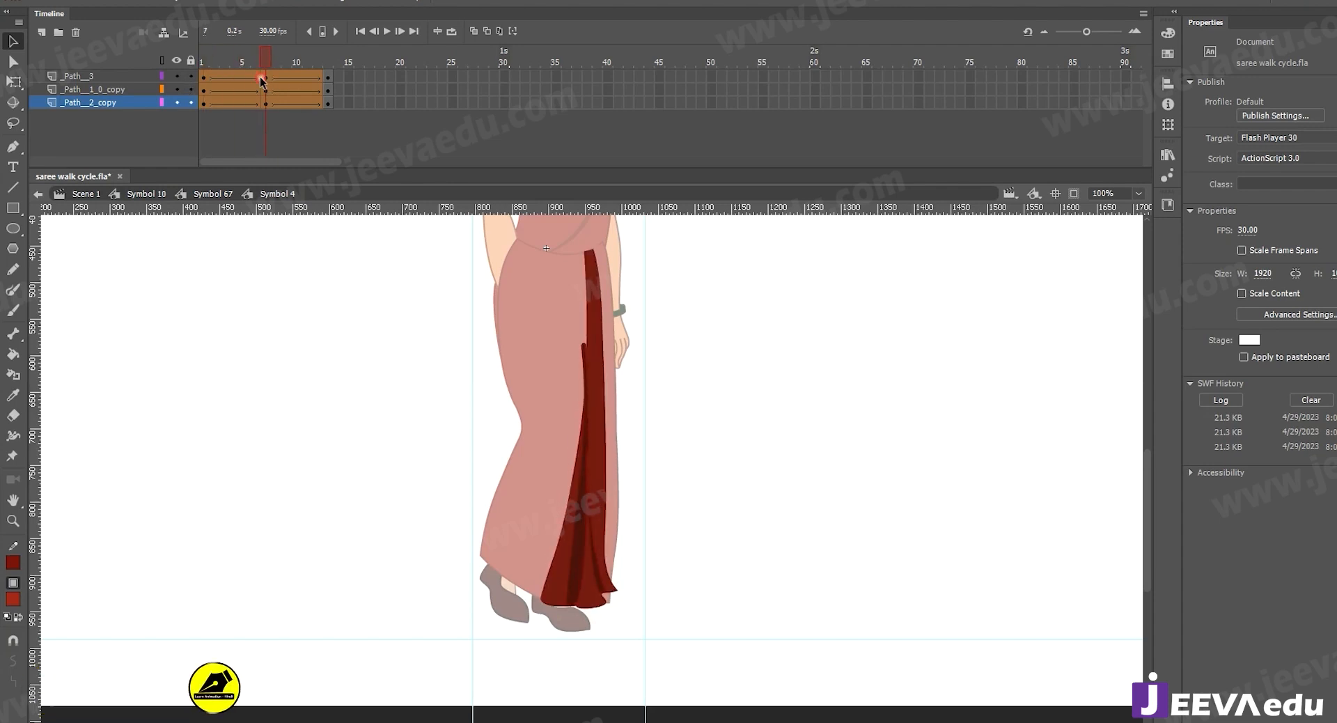
pyautogui.click(578, 541)
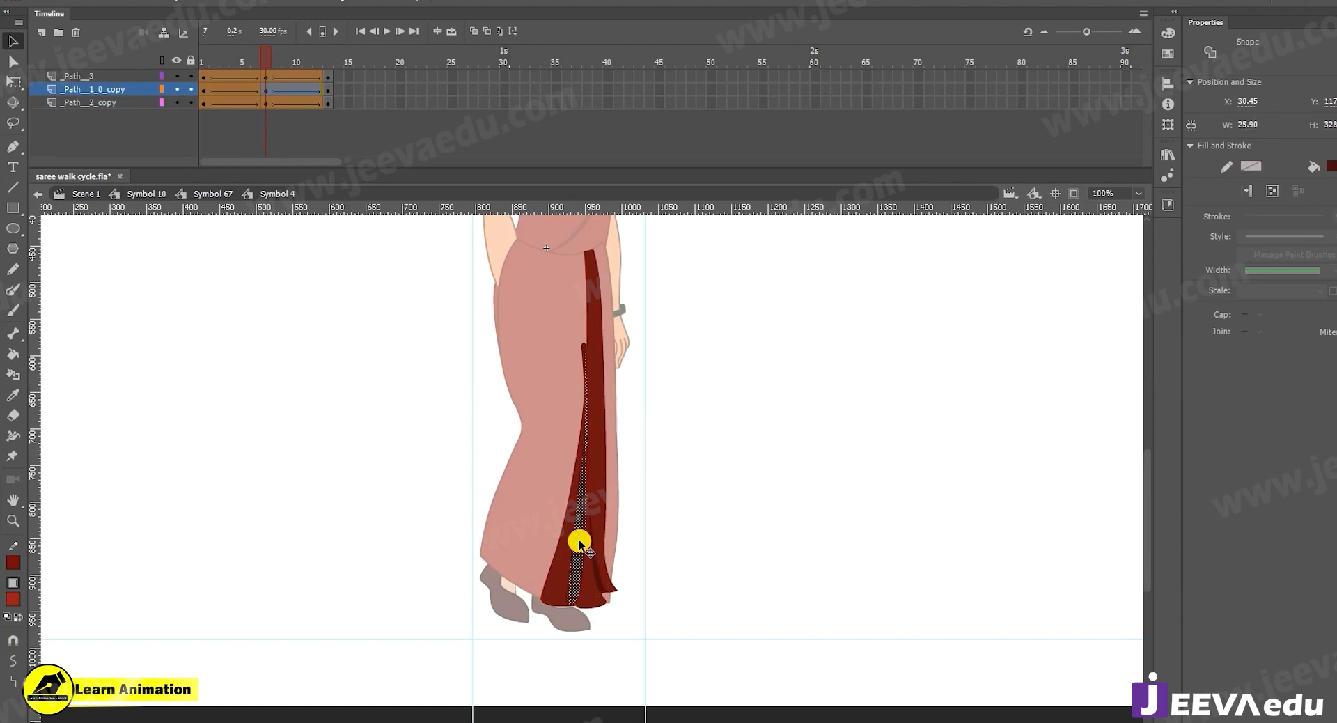
pyautogui.click(266, 89)
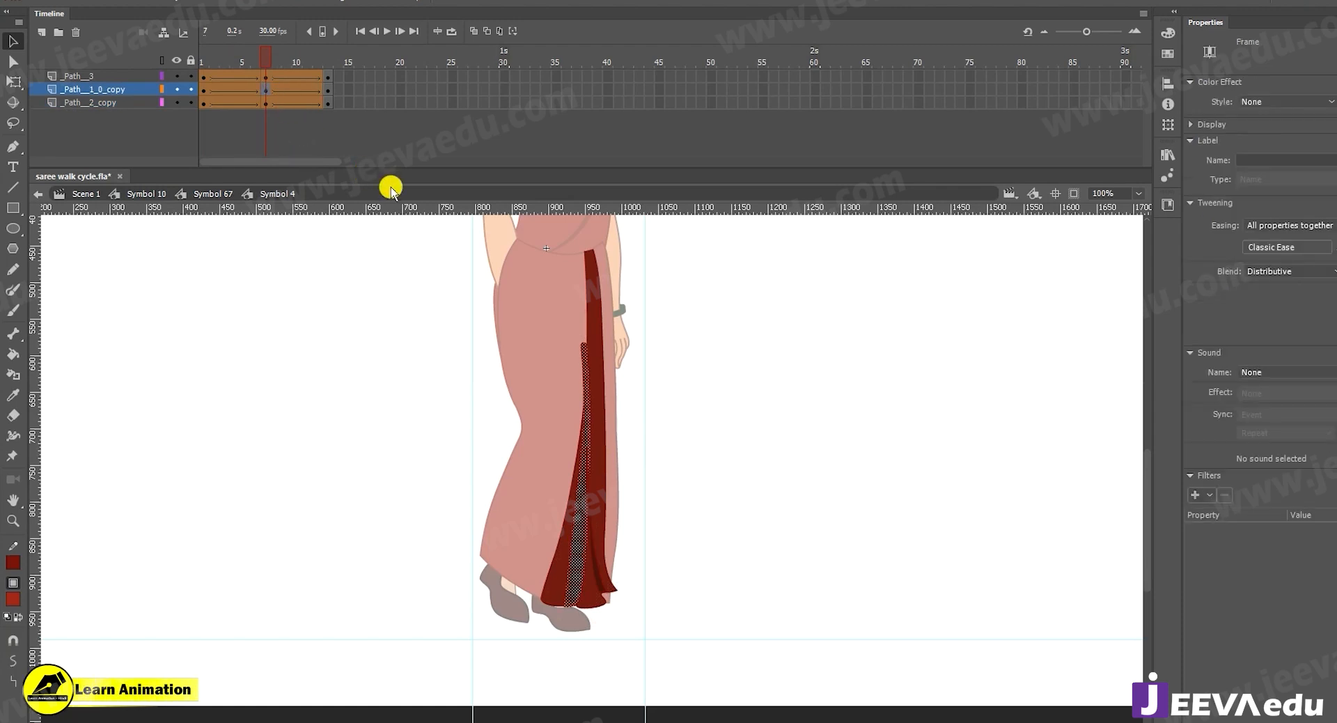
pyautogui.press('q')
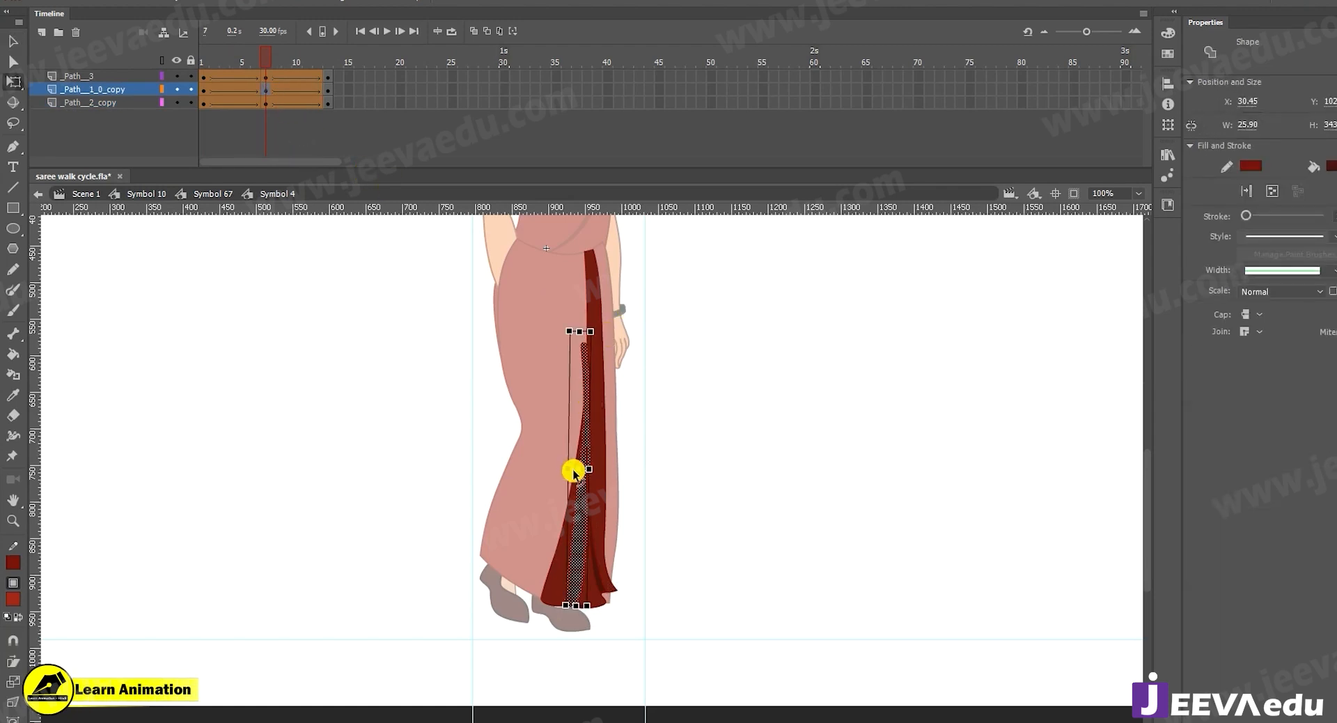
pyautogui.moveTo(578, 470); pyautogui.dragTo(575, 606)
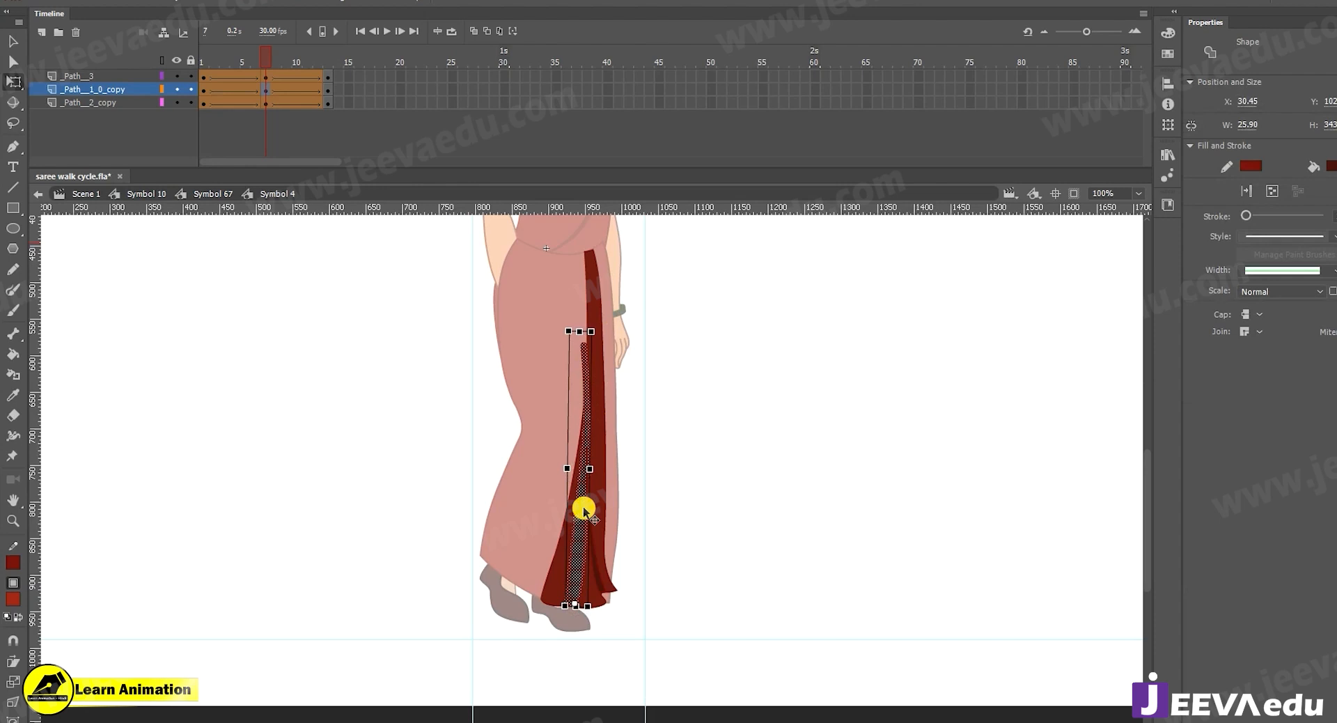
pyautogui.moveTo(600, 322); pyautogui.dragTo(609, 343)
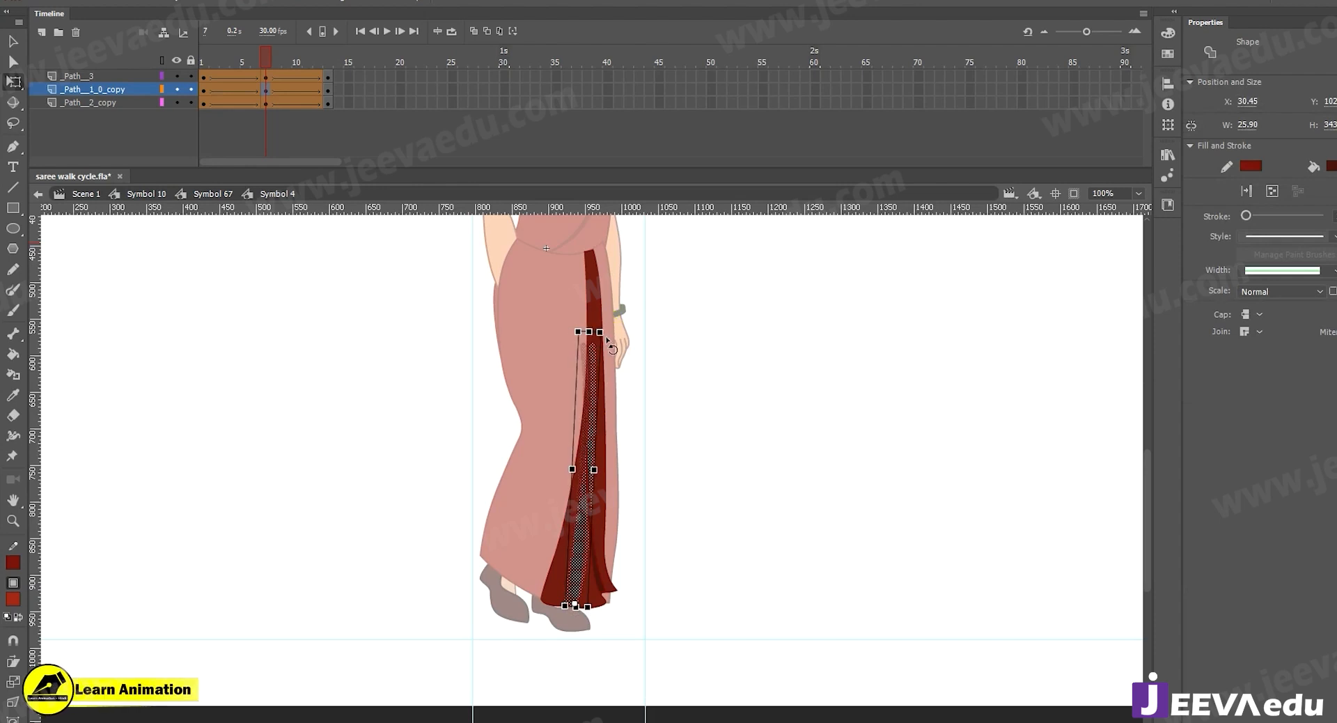
pyautogui.moveTo(269, 54); pyautogui.dragTo(255, 103)
pyautogui.click(661, 478)
pyautogui.hotkey('ctrl', 'z')
pyautogui.hotkey('ctrl', 'z')
pyautogui.hotkey('ctrl', 'z')
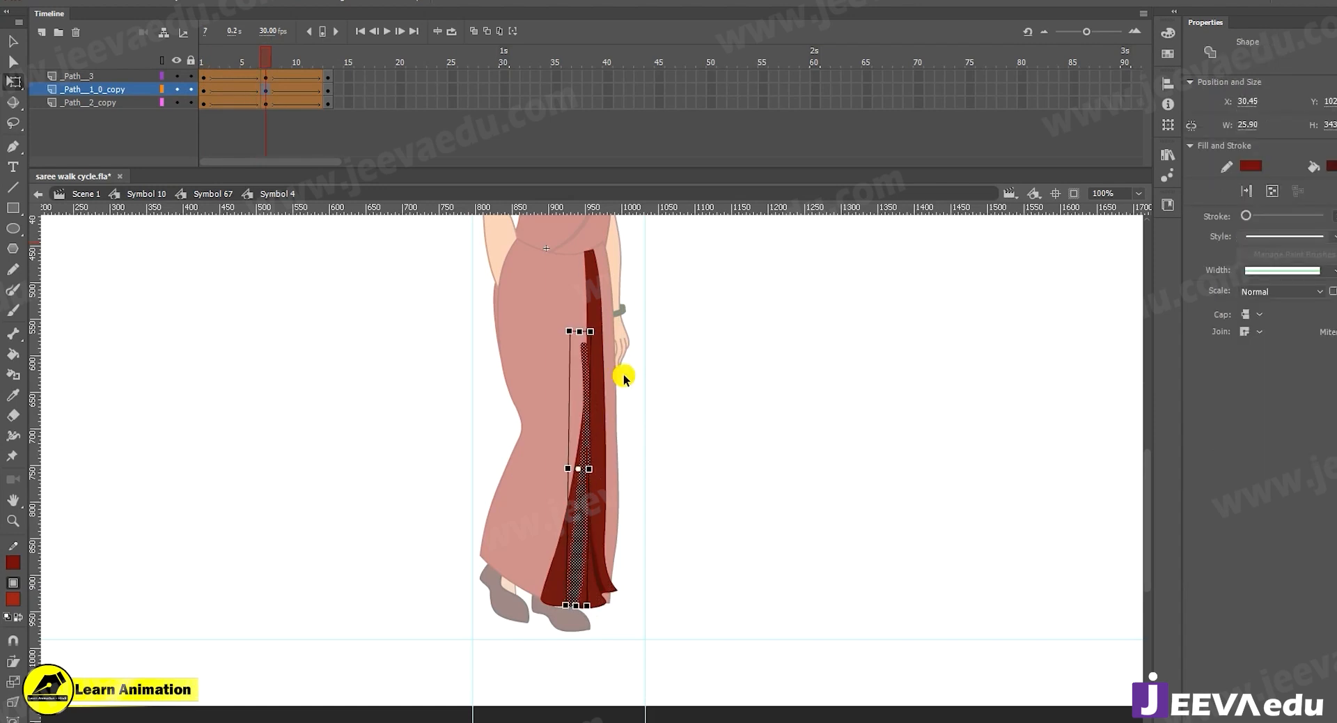
pyautogui.click(625, 377)
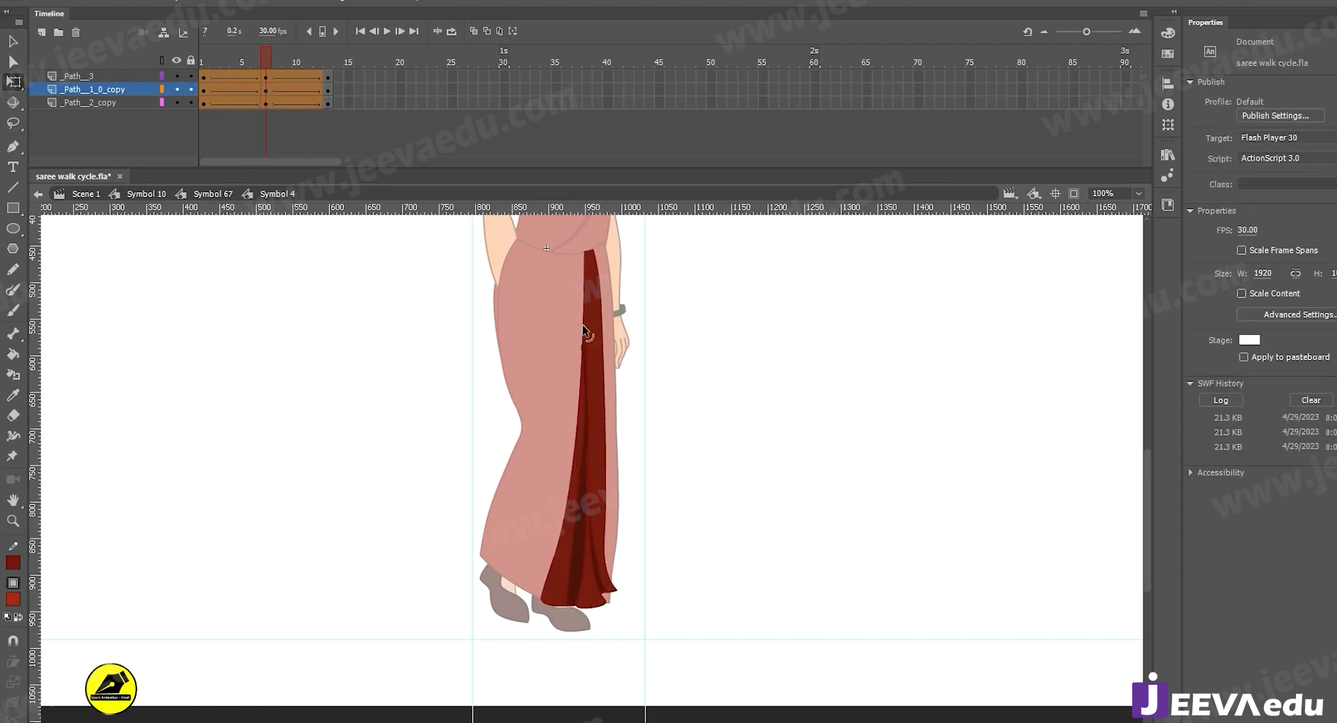
# Refit the dark folds on _Path__1_0_copy and _Path__3 within the pleat panel at frame 7, and check the tween
pyautogui.click(592, 525)
pyautogui.click(266, 93)
pyautogui.moveTo(266, 77); pyautogui.dragTo(274, 92)
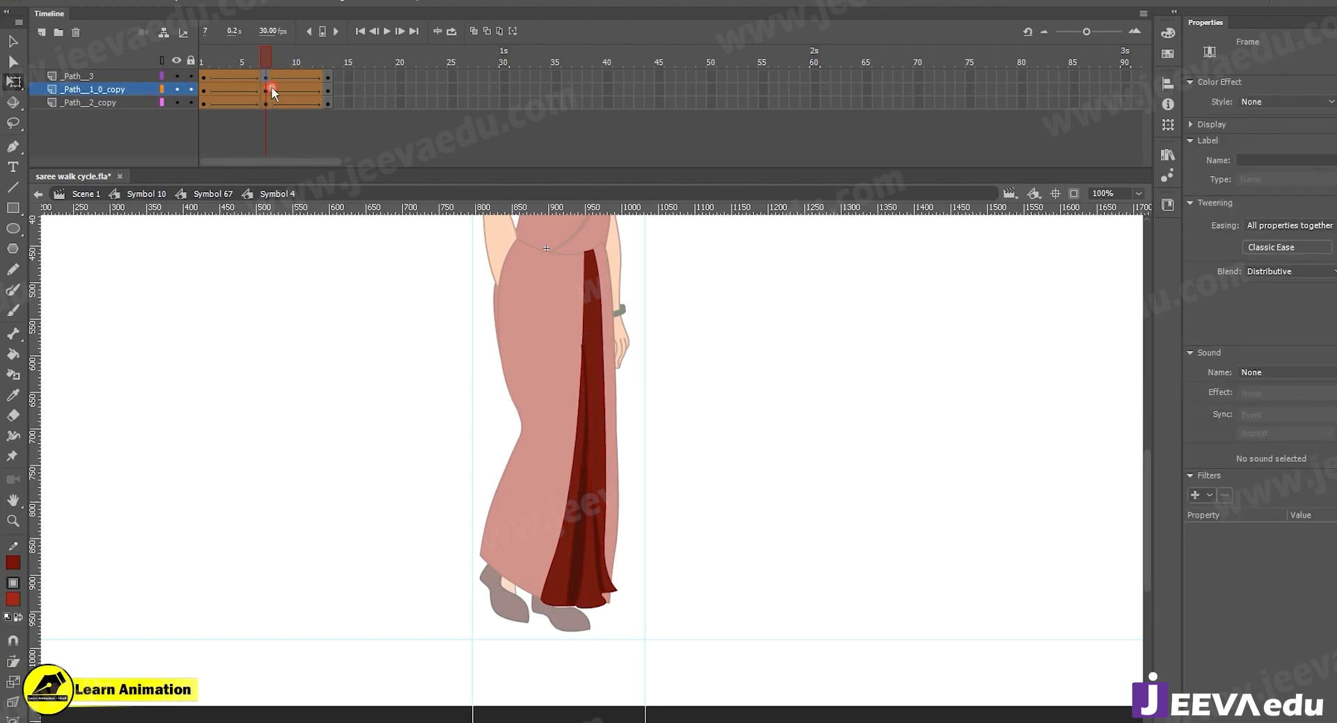
pyautogui.click(266, 77)
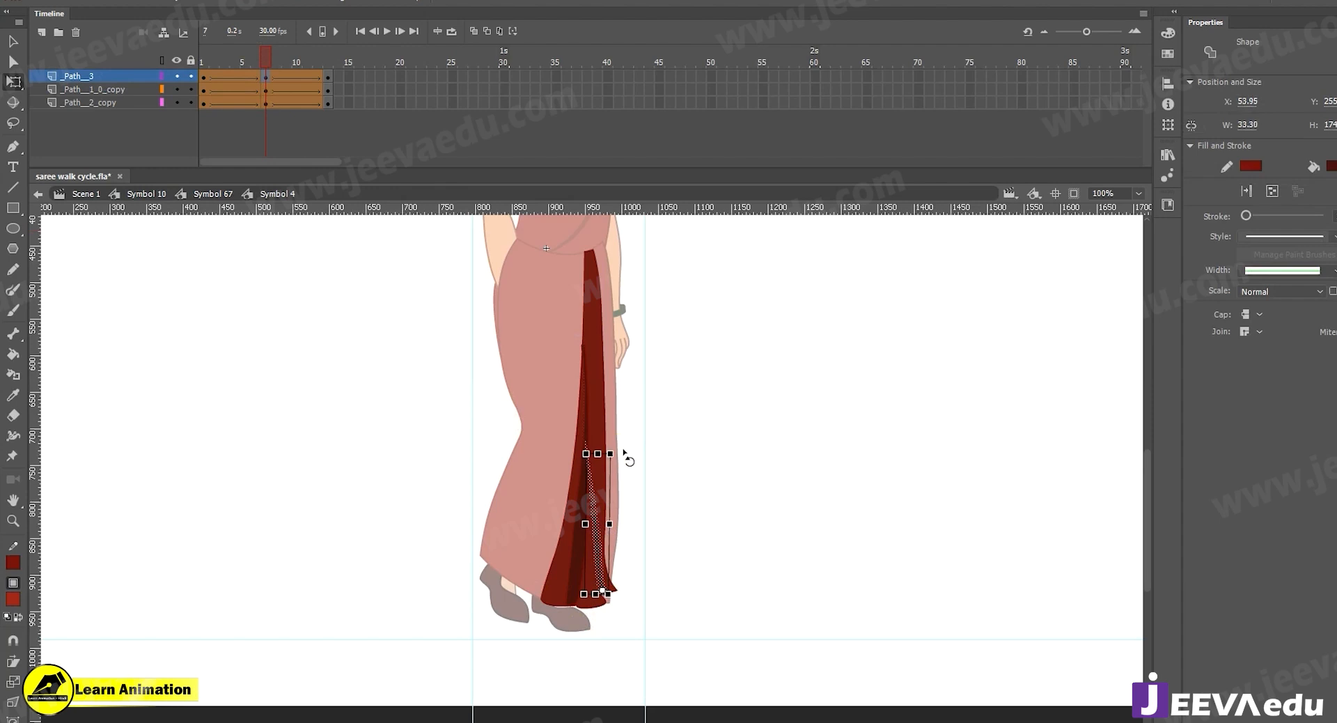
pyautogui.moveTo(267, 57)
pyautogui.mouseDown()
pyautogui.moveTo(191, 61)
pyautogui.moveTo(283, 72)
pyautogui.moveTo(220, 73)
pyautogui.moveTo(270, 78)
pyautogui.mouseUp()
pyautogui.click(583, 368)
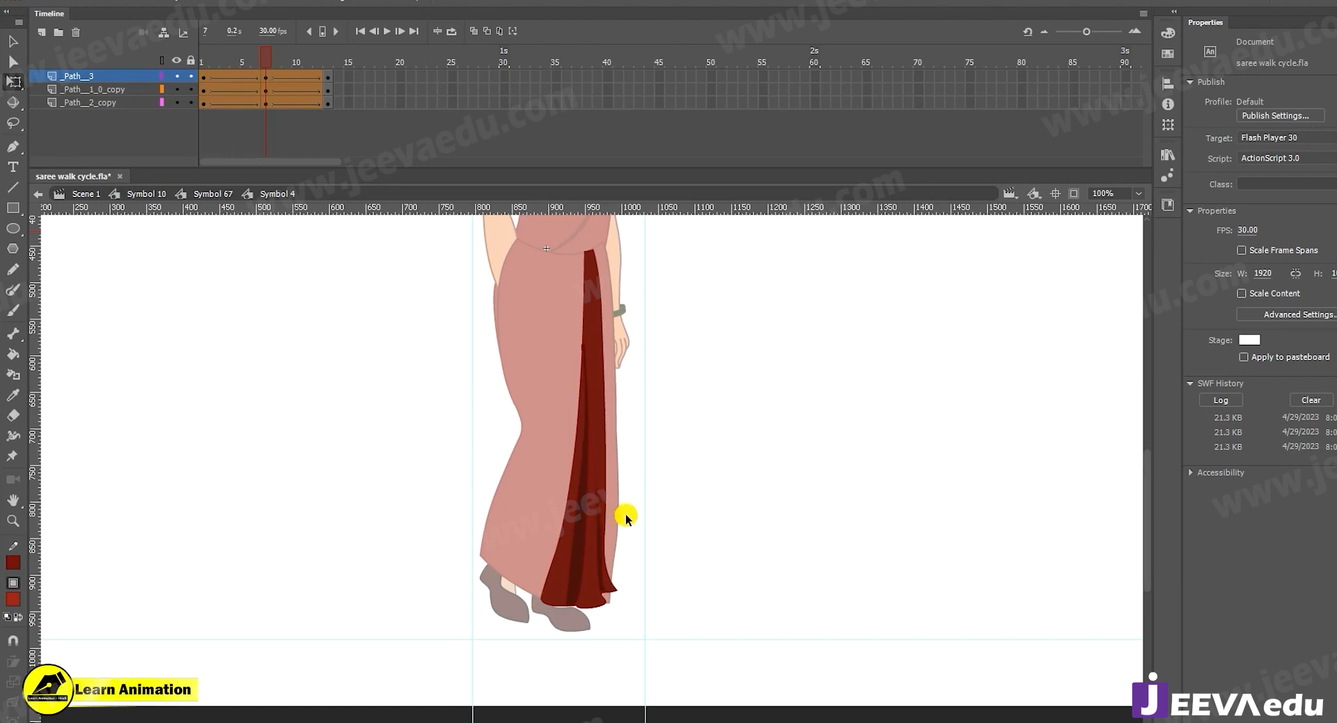
pyautogui.moveTo(272, 68)
pyautogui.mouseDown()
pyautogui.moveTo(237, 60)
pyautogui.moveTo(261, 71)
pyautogui.mouseUp()
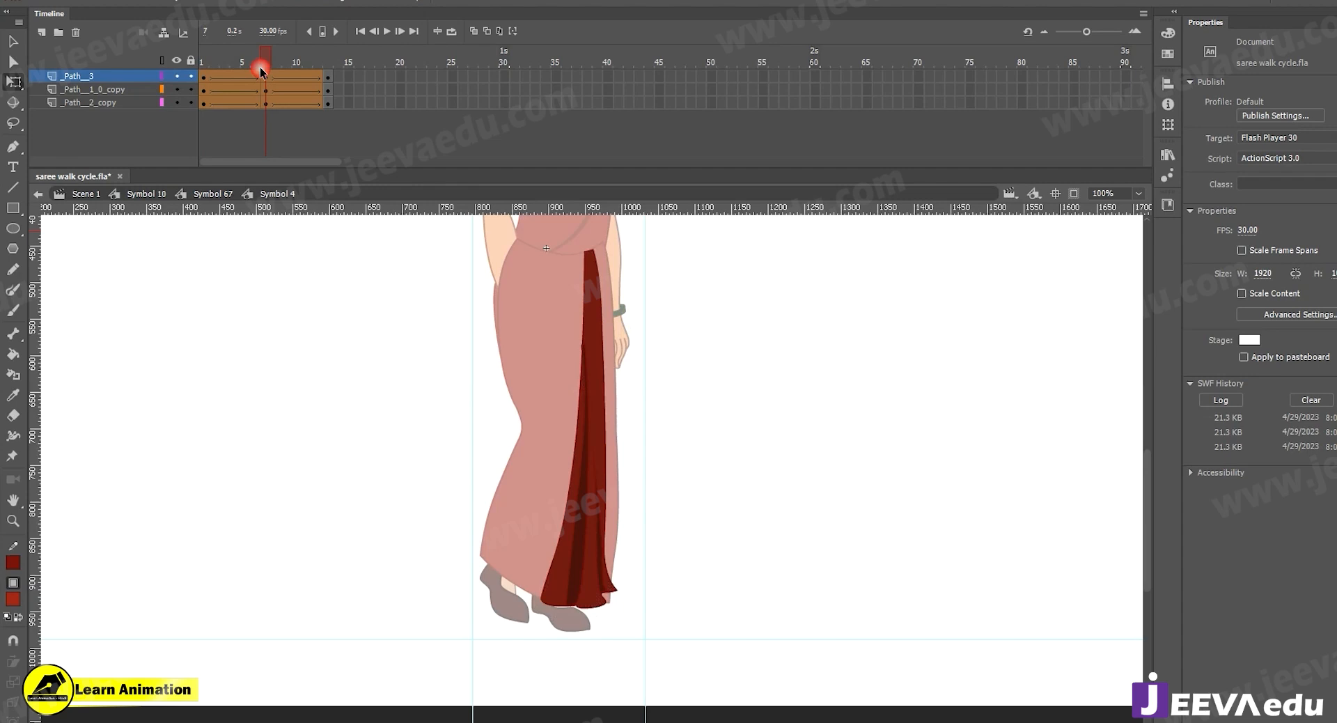
# Return to Symbol 67 and skew the pleats' hem slightly forward at frame 7
pyautogui.doubleClick(421, 537)
pyautogui.moveTo(627, 621); pyautogui.dragTo(637, 621)
pyautogui.moveTo(264, 60)
pyautogui.mouseDown()
pyautogui.moveTo(209, 65)
pyautogui.moveTo(265, 85)
pyautogui.mouseUp()
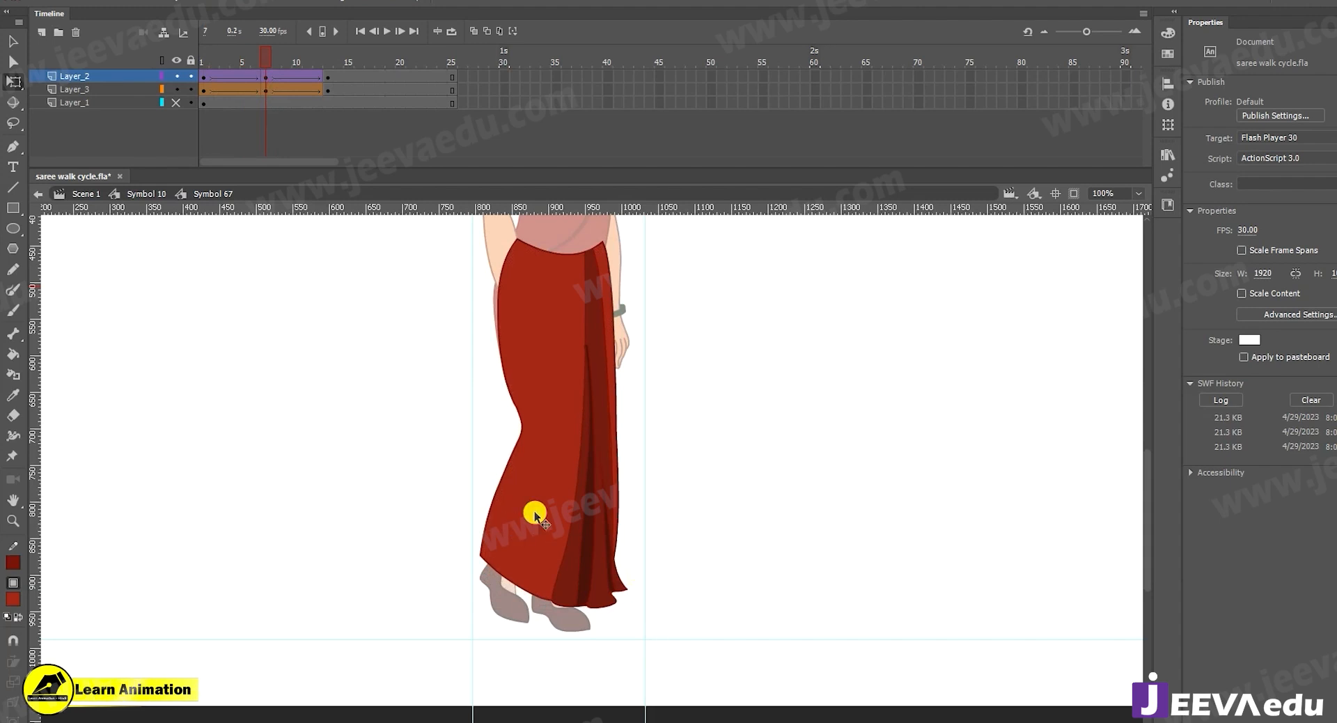
# Return to Symbol 10 and preview the full character's skirt and pleats from the first frames through frame 10
pyautogui.press('z')
pyautogui.keyDown('alt'); pyautogui.click(519, 521); pyautogui.keyUp('alt')
pyautogui.doubleClick(511, 500)
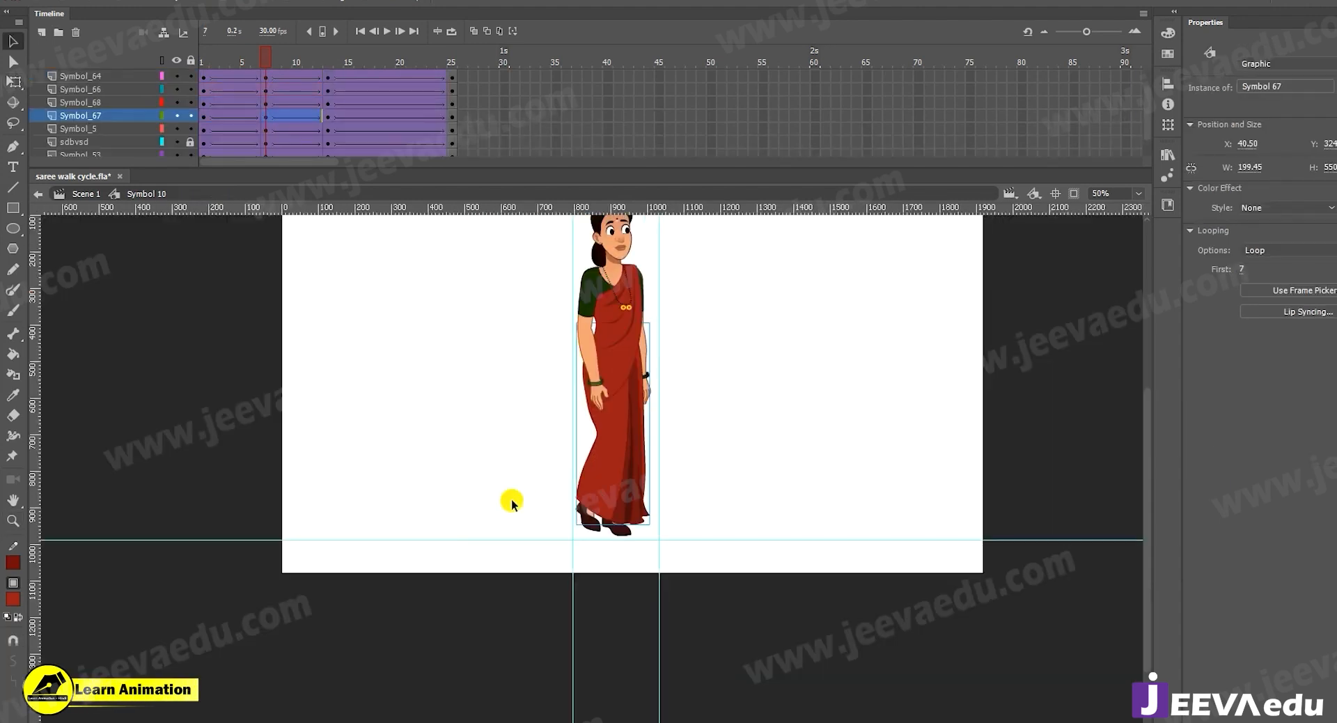
pyautogui.moveTo(636, 448); pyautogui.dragTo(588, 529)
pyautogui.click(243, 76)
pyautogui.moveTo(222, 74); pyautogui.dragTo(265, 89)
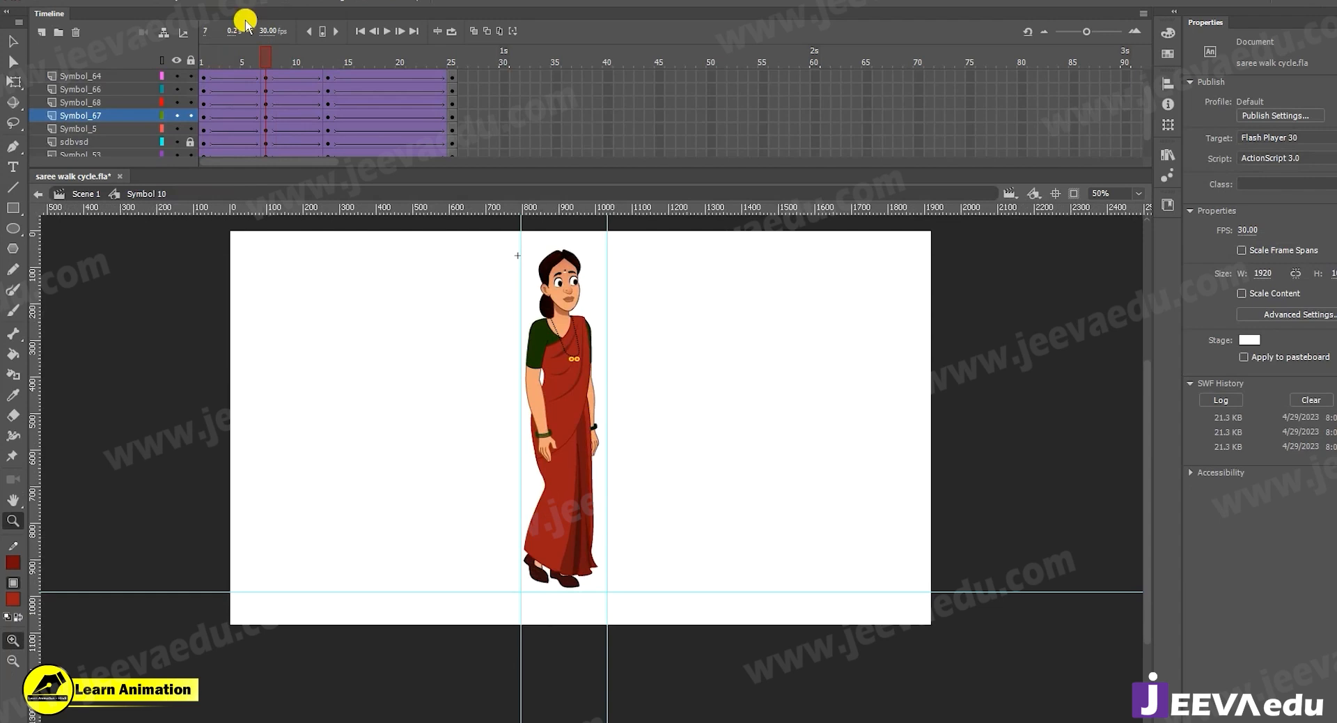
pyautogui.moveTo(270, 62); pyautogui.dragTo(292, 72)
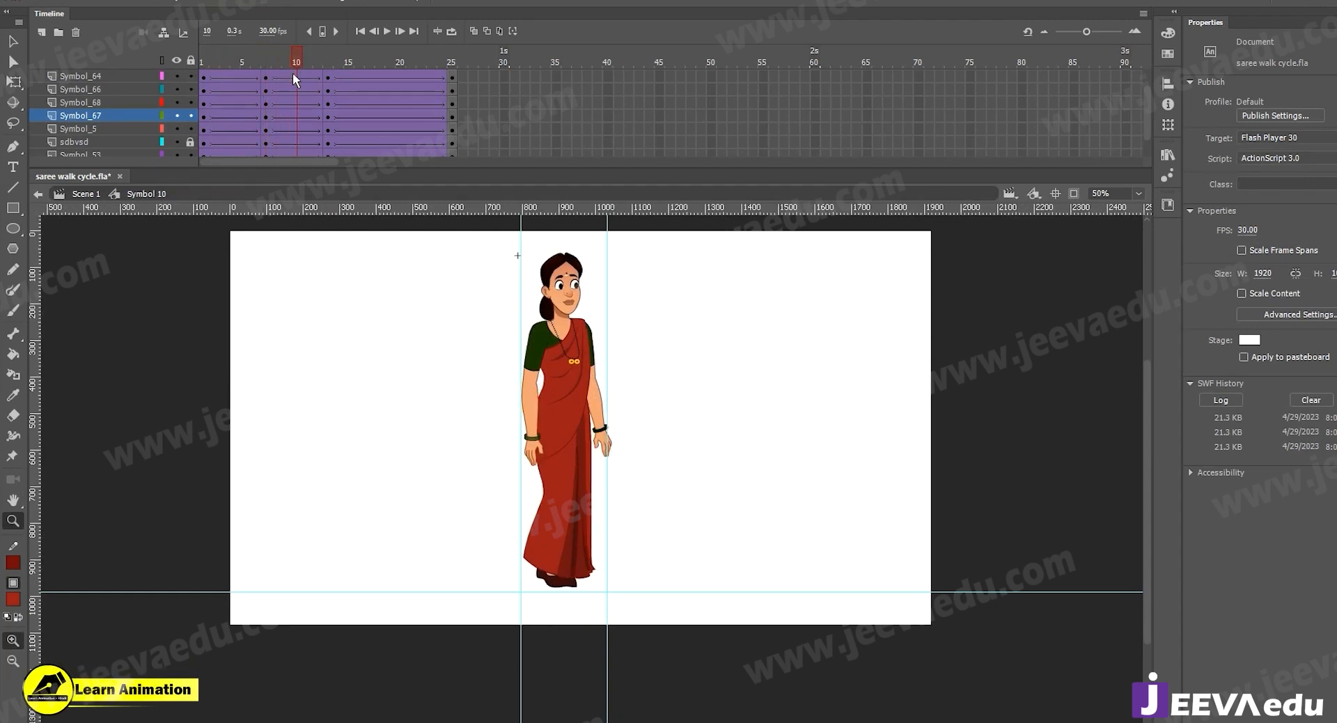
# Examine the lower skirt and pleats up close against the feet from frame 7 through frame 13
pyautogui.click(569, 583)
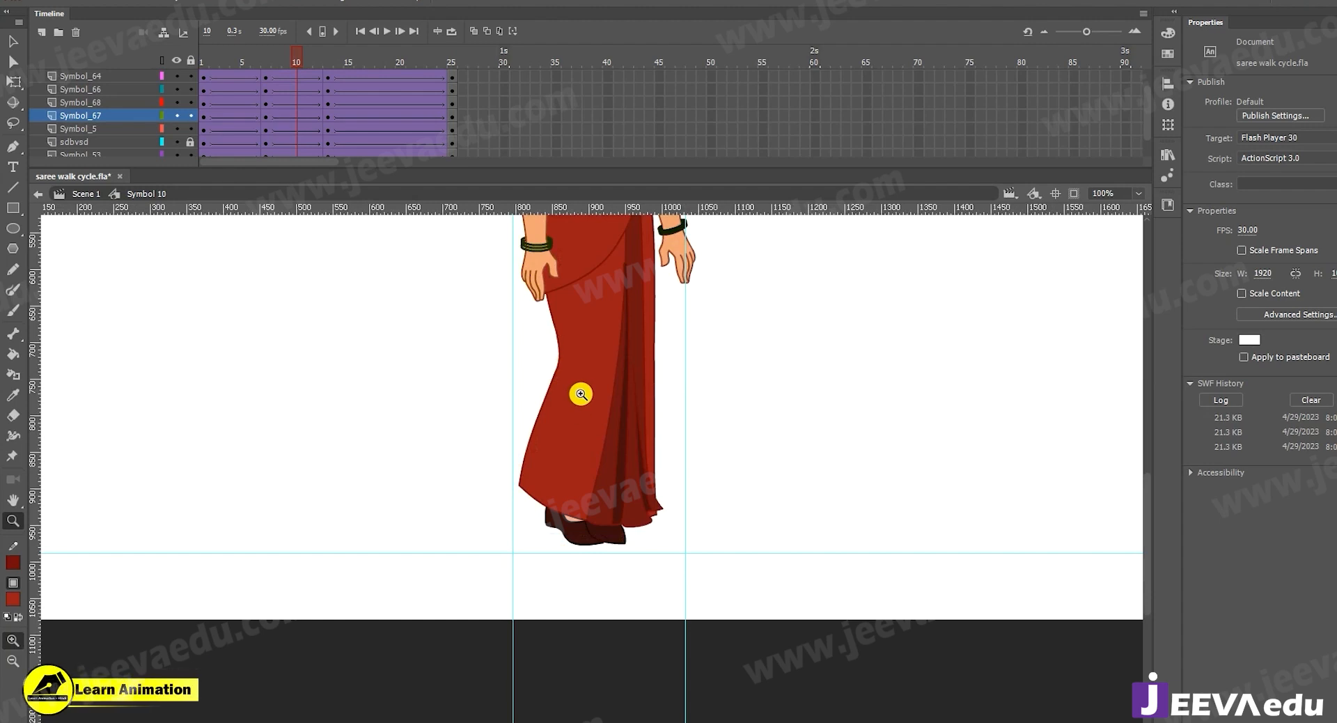
pyautogui.moveTo(290, 54); pyautogui.dragTo(266, 59)
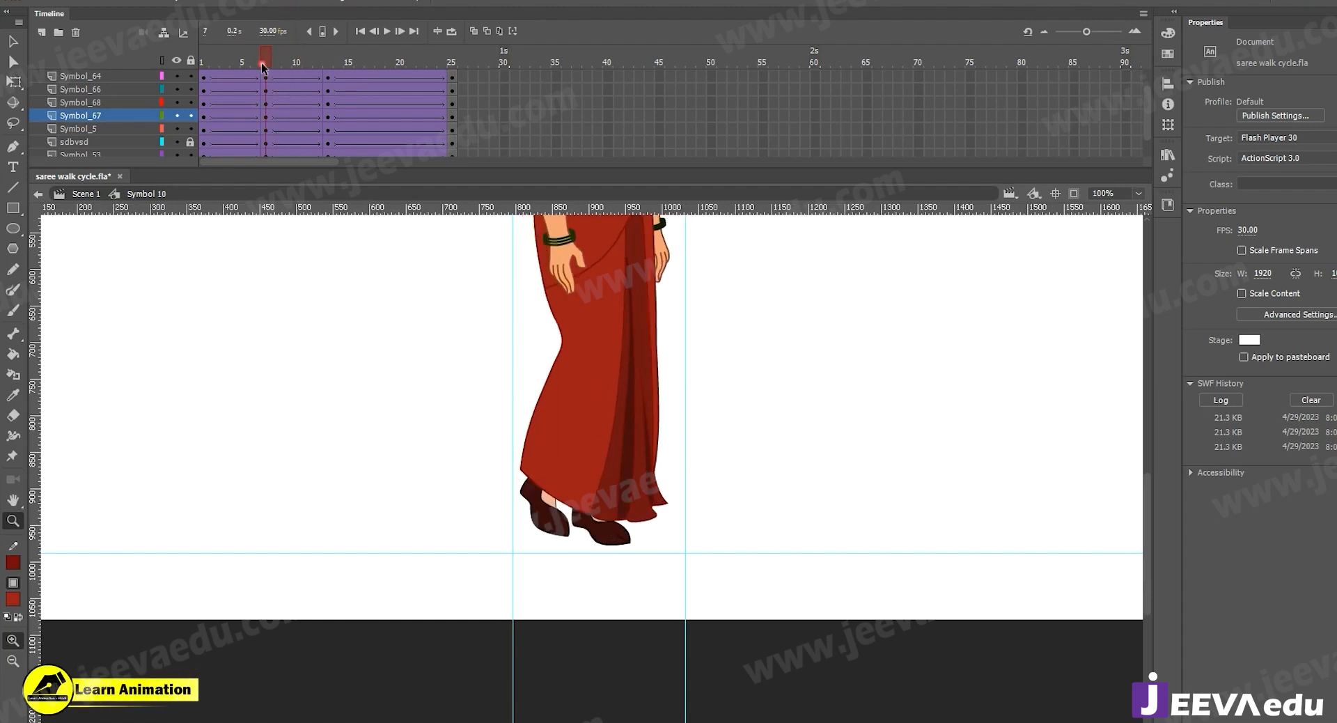
pyautogui.moveTo(264, 55)
pyautogui.mouseDown()
pyautogui.moveTo(210, 62)
pyautogui.moveTo(262, 62)
pyautogui.mouseUp()
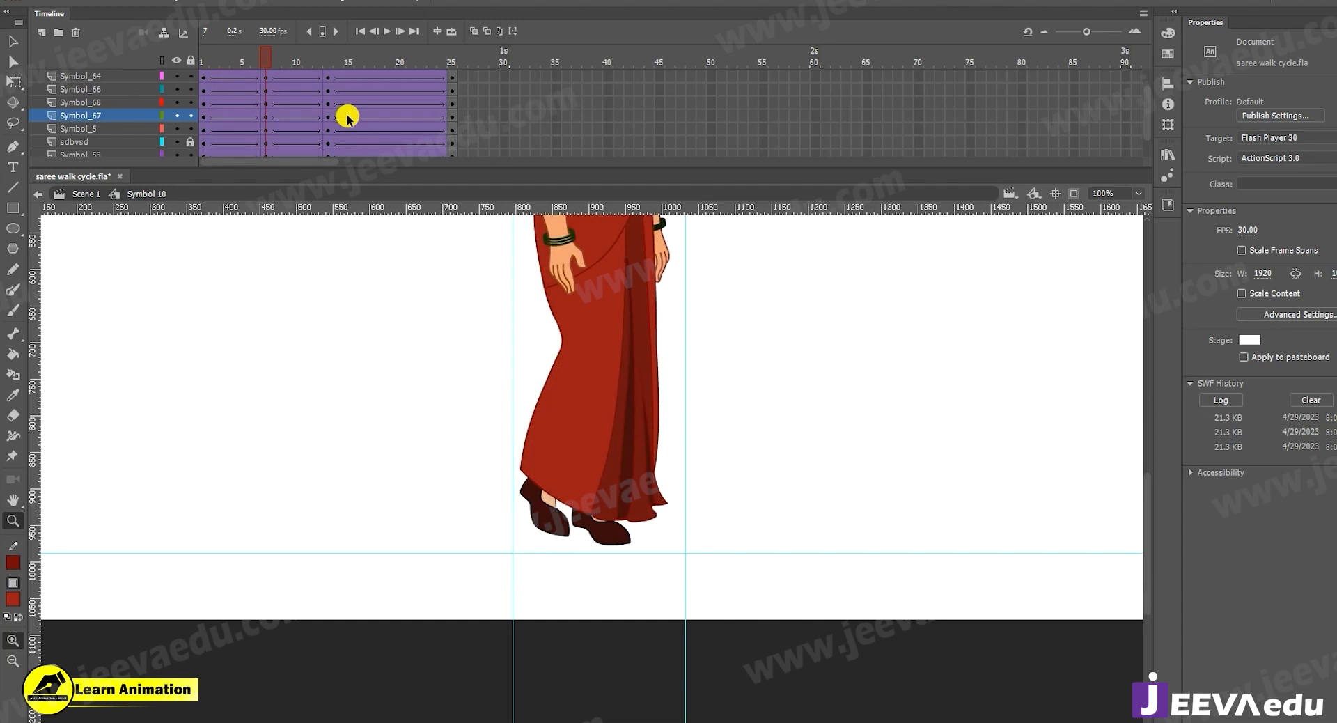
pyautogui.moveTo(270, 61); pyautogui.dragTo(286, 62)
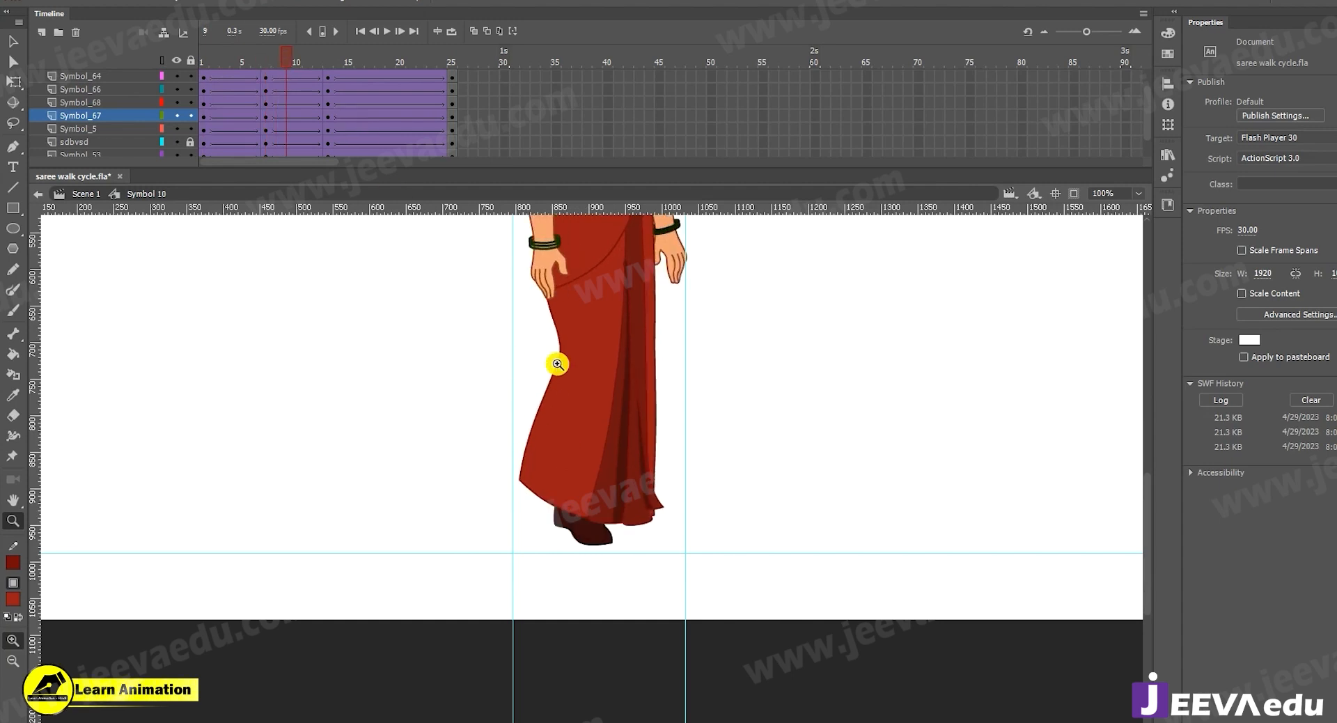
pyautogui.click(294, 61)
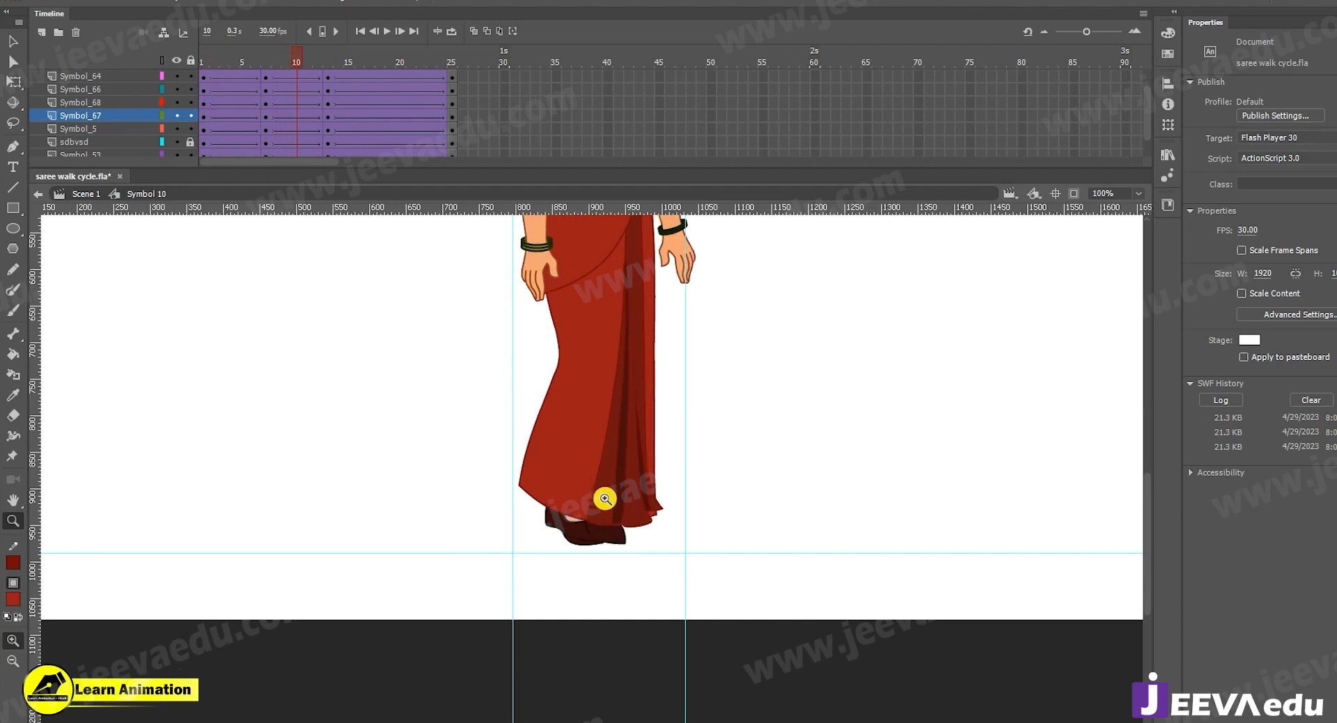
pyautogui.press('v')
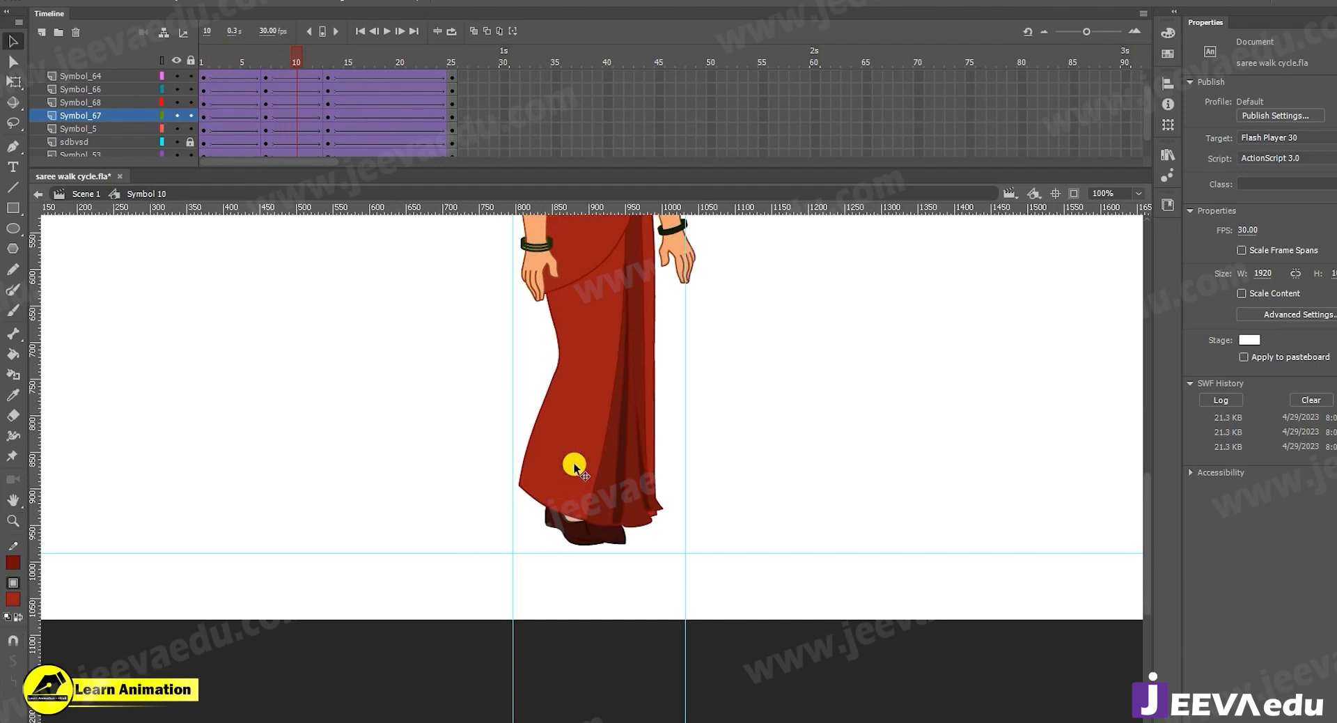
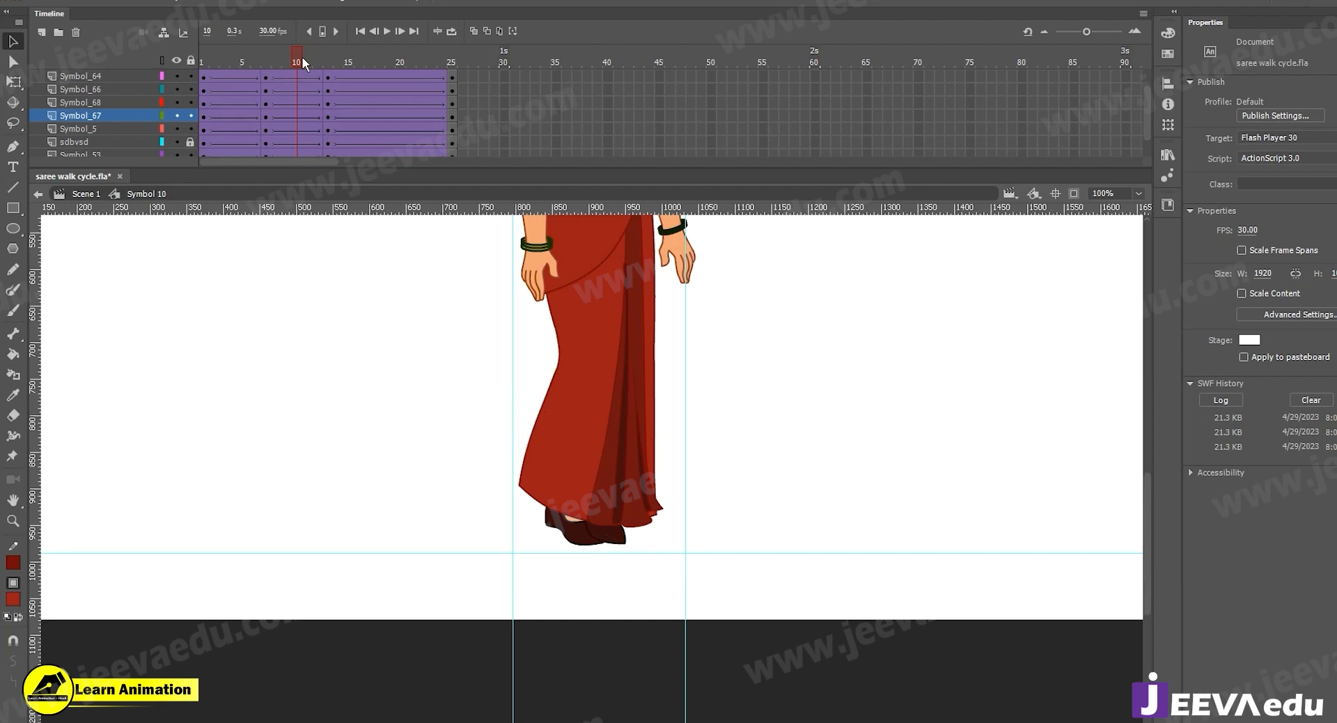
pyautogui.moveTo(302, 57); pyautogui.dragTo(319, 66)
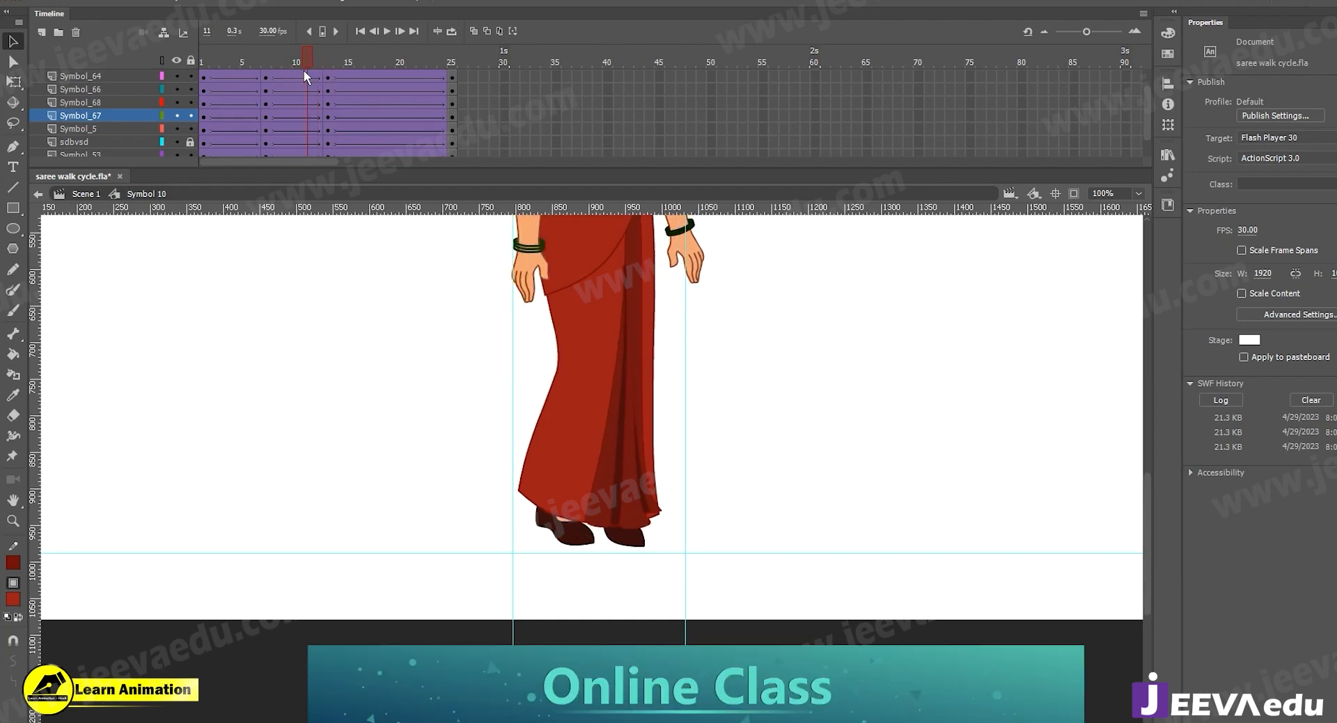
pyautogui.click(328, 85)
pyautogui.click(710, 508)
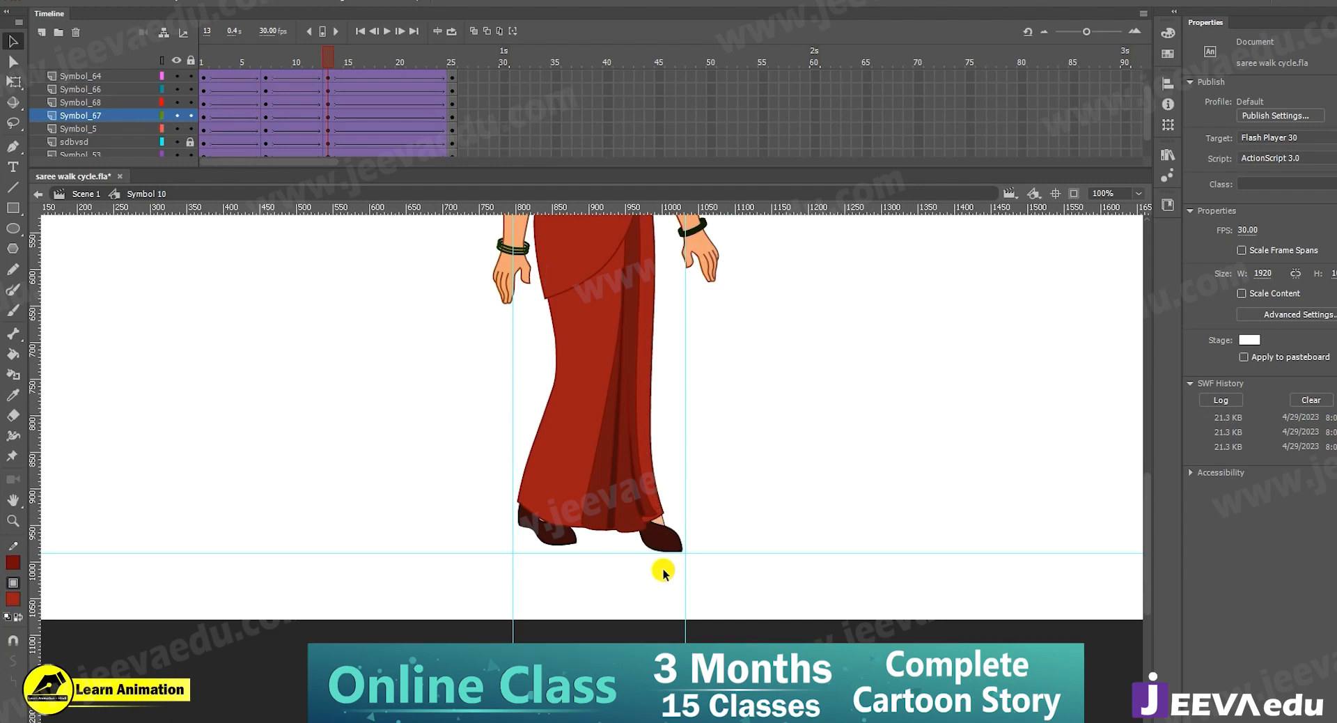
# Open Symbol 67 at frame 10, insert a keyframe on Layer_3 and hide the pleats on Layer_2
pyautogui.click(297, 60)
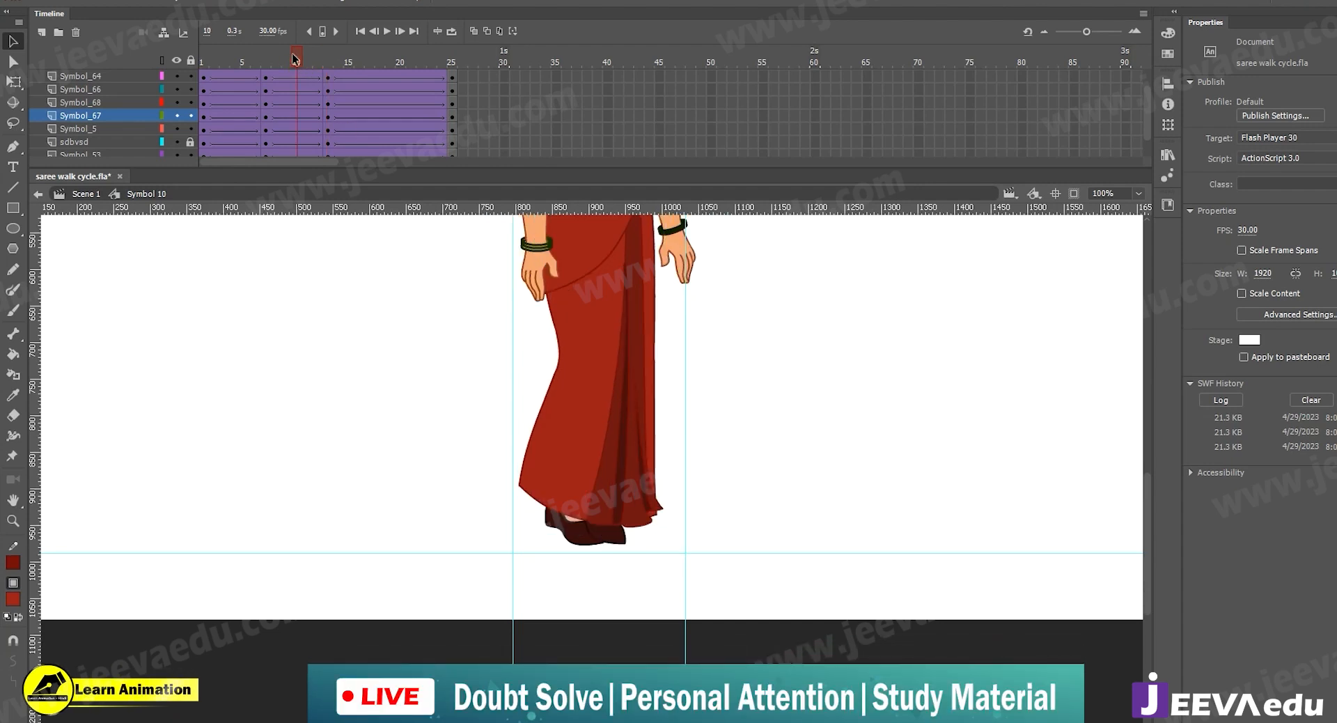
pyautogui.doubleClick(575, 454)
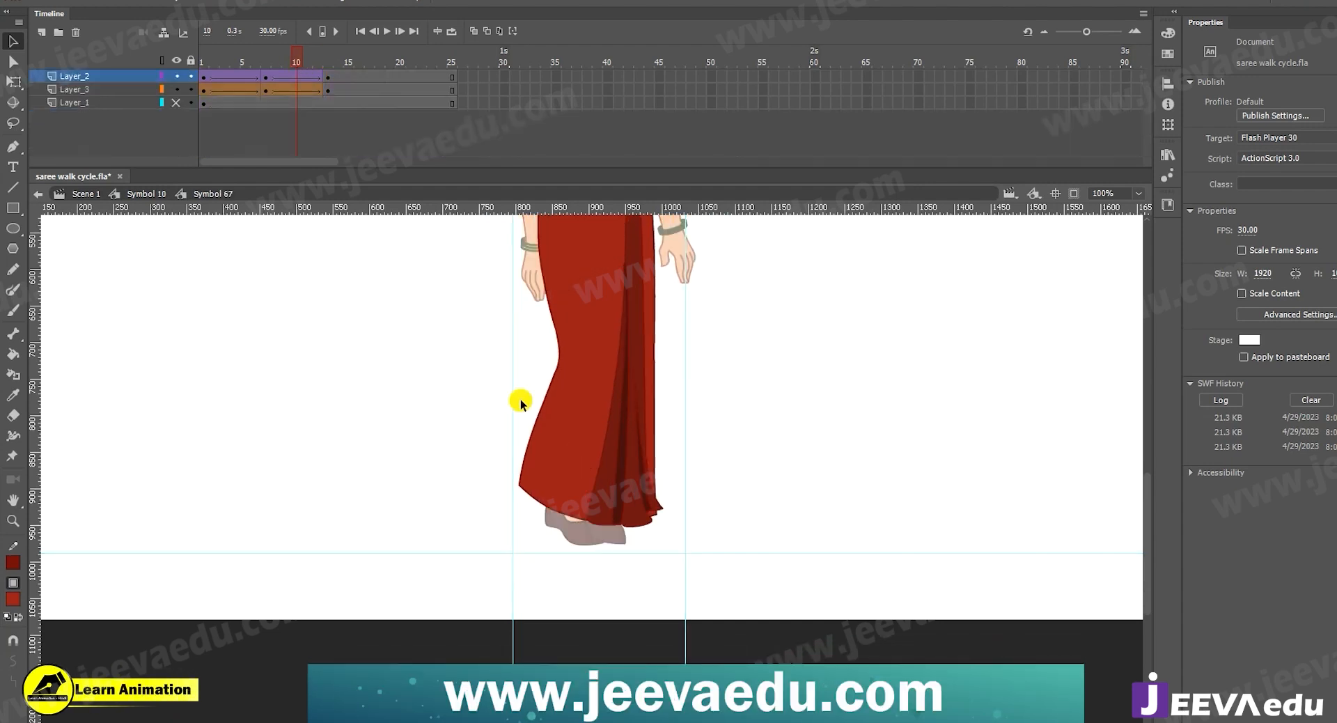
pyautogui.click(298, 89)
pyautogui.press('F6')
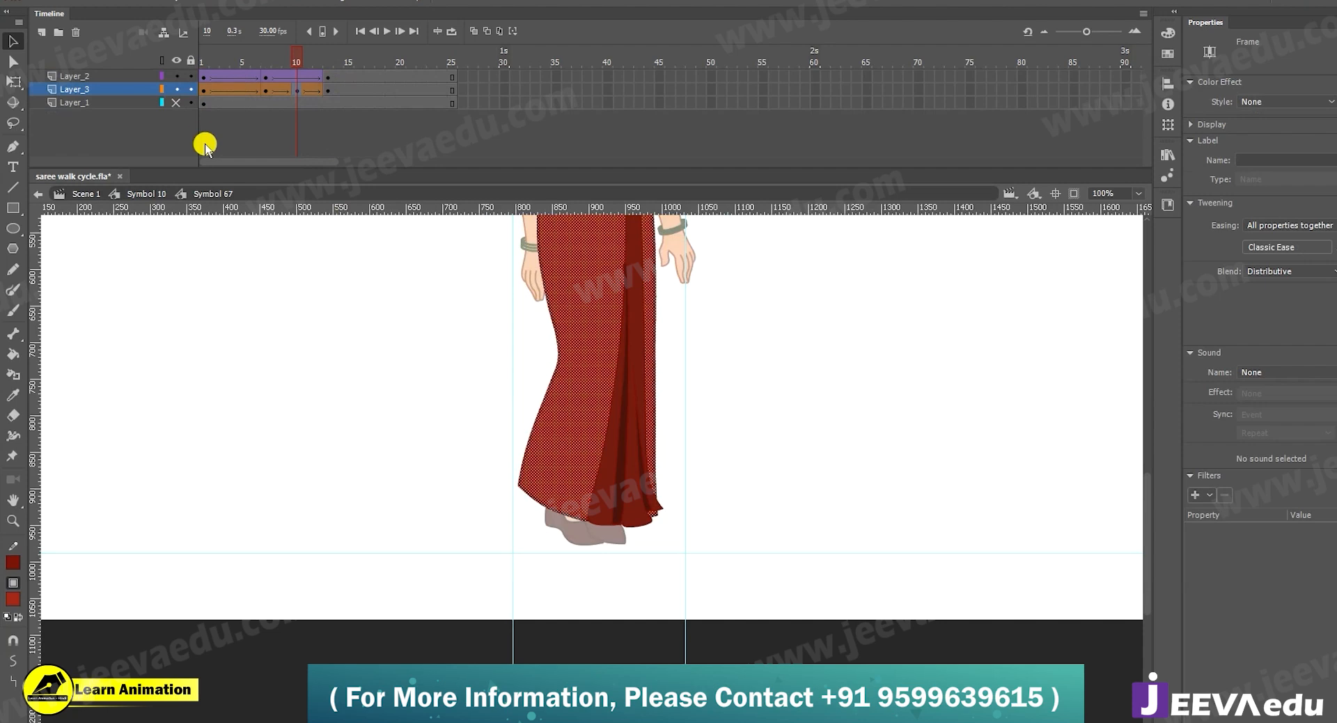
pyautogui.click(177, 76)
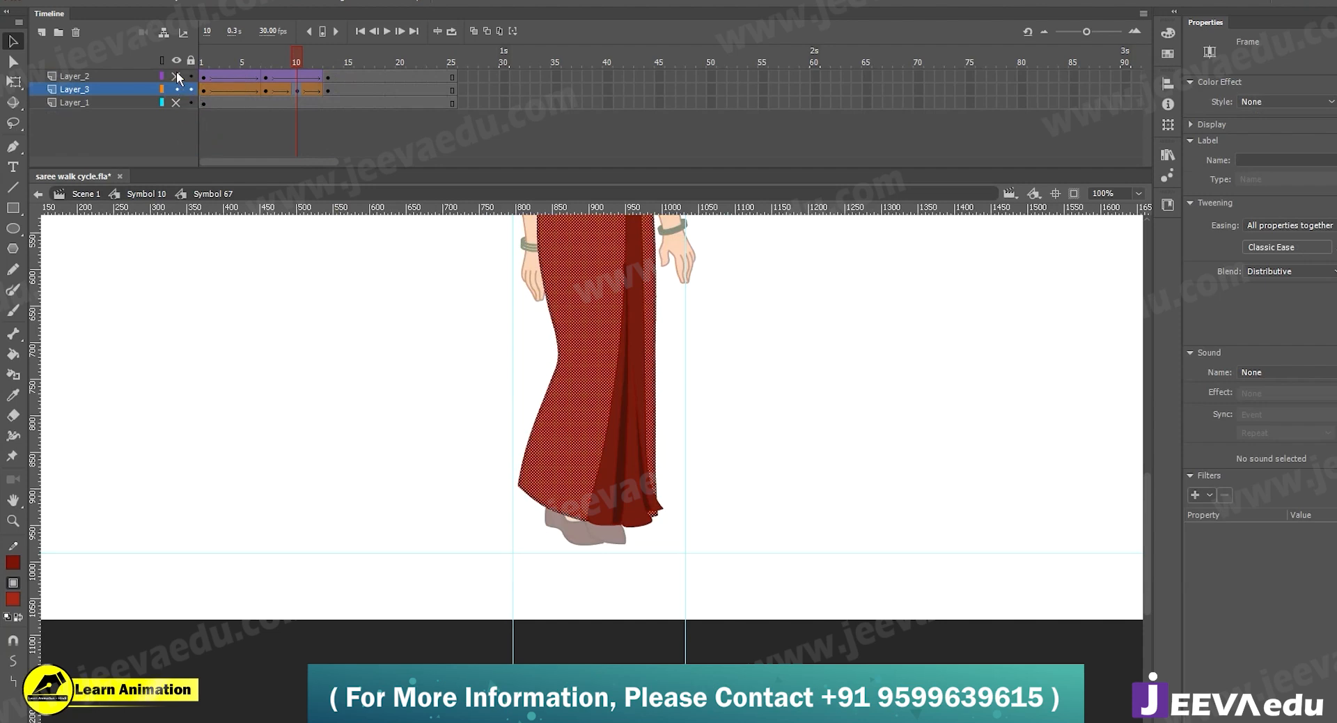
# Pull the skirt's back hem corner in toward the heel at frame 10 and straighten the back edge above it
pyautogui.click(567, 551)
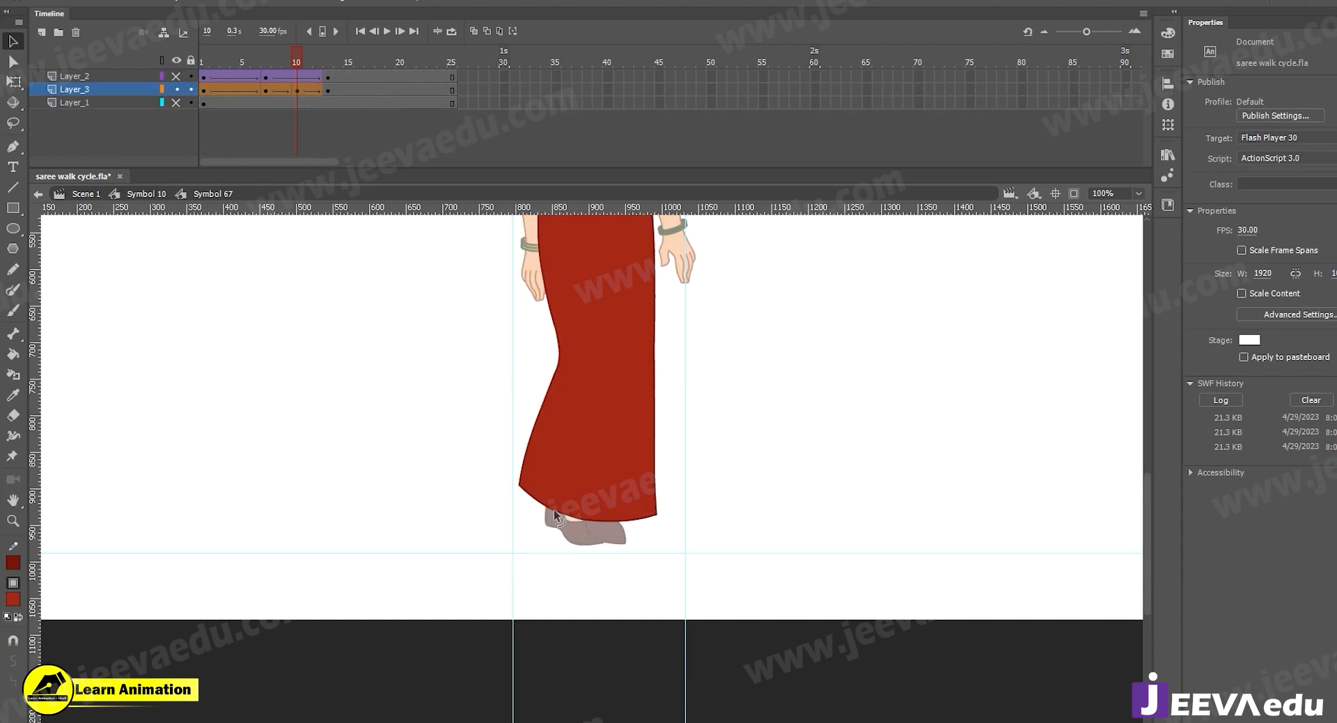
pyautogui.click(512, 481)
pyautogui.moveTo(519, 490); pyautogui.dragTo(535, 499)
pyautogui.moveTo(526, 440); pyautogui.dragTo(545, 448)
pyautogui.moveTo(308, 60)
pyautogui.mouseDown()
pyautogui.moveTo(278, 68)
pyautogui.moveTo(300, 78)
pyautogui.mouseUp()
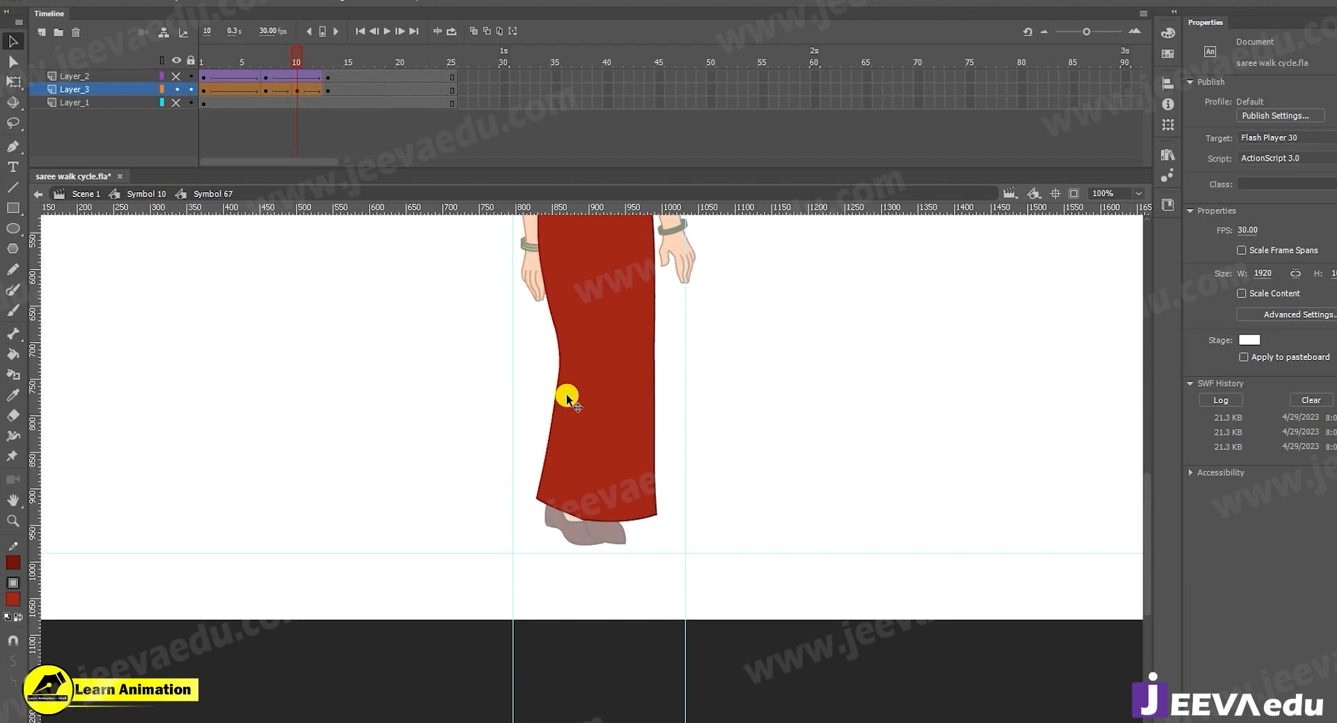
# Soften the skirt's back edge around the knee at frame 10, comparing the tween with the frames from 7 onward
pyautogui.moveTo(562, 359)
pyautogui.mouseDown()
pyautogui.moveTo(559, 385)
pyautogui.moveTo(560, 361)
pyautogui.mouseUp()
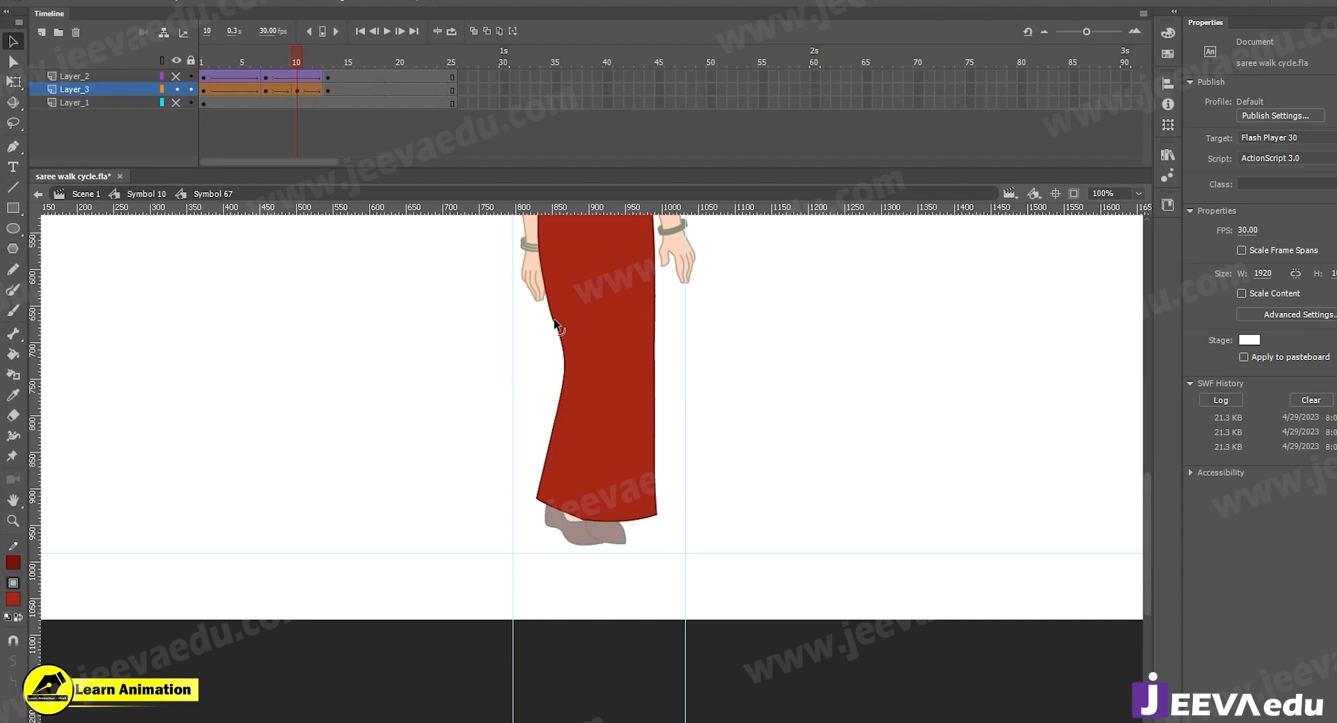
pyautogui.click(274, 60)
pyautogui.moveTo(274, 60); pyautogui.dragTo(296, 67)
pyautogui.moveTo(551, 314); pyautogui.dragTo(557, 314)
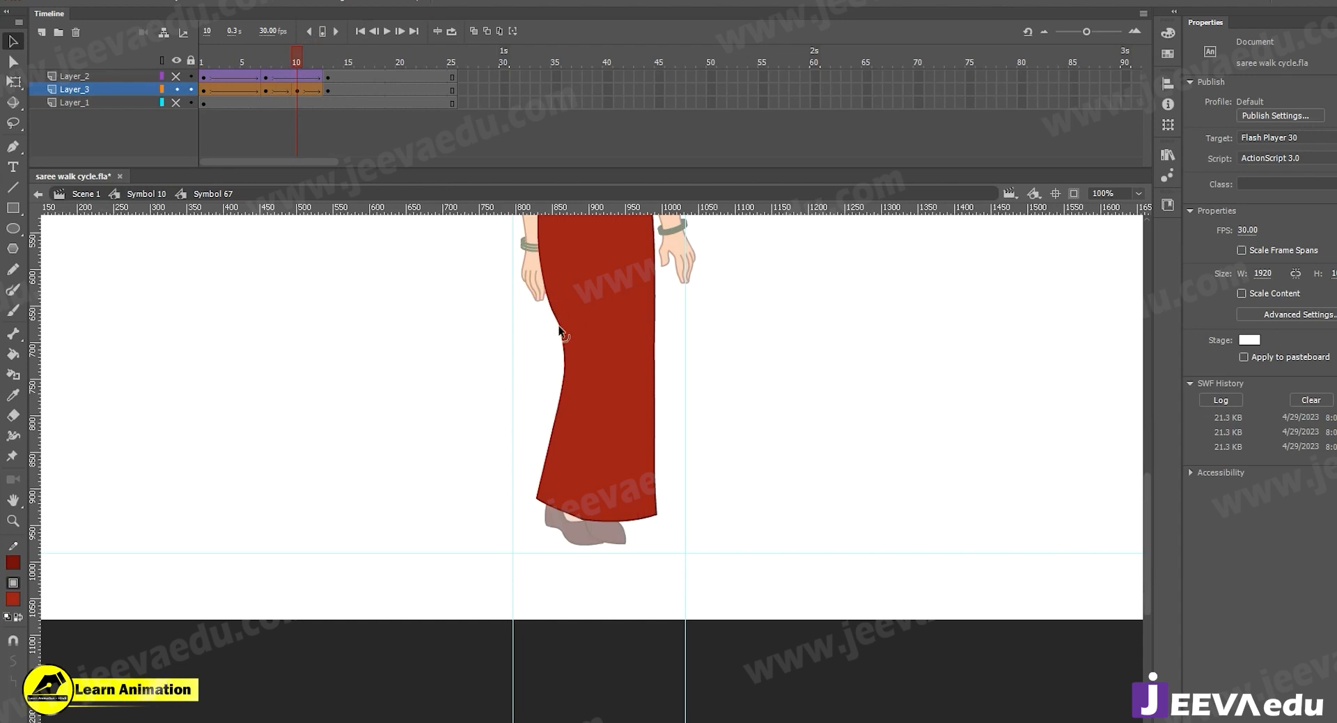
pyautogui.moveTo(559, 326); pyautogui.dragTo(550, 431)
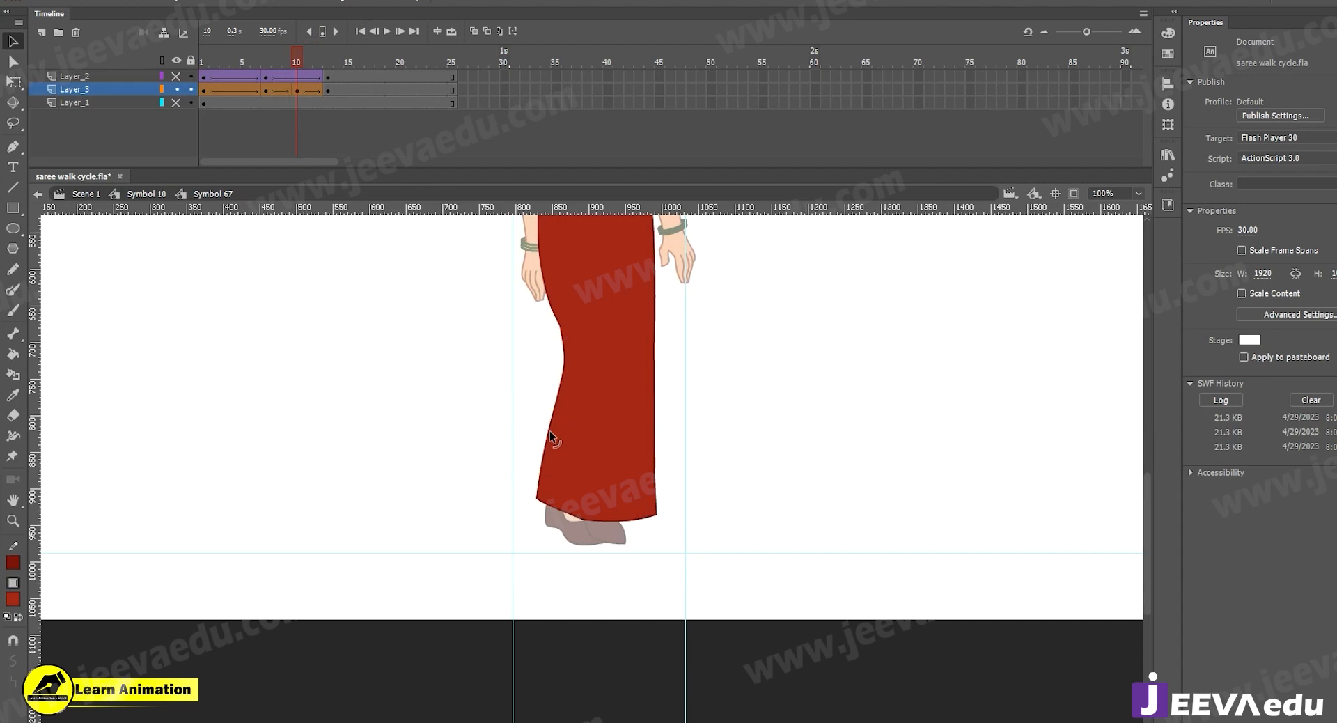
pyautogui.click(309, 30)
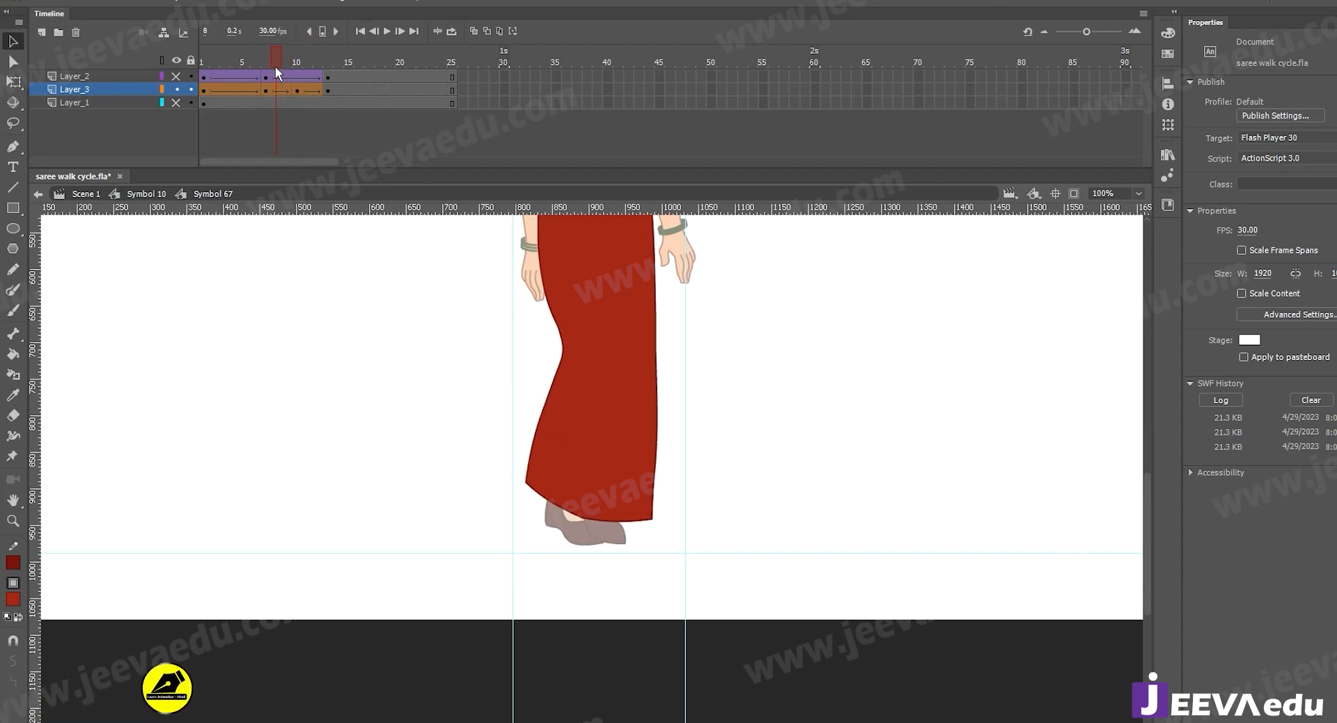
pyautogui.press('.')
pyautogui.press('.')
pyautogui.press(',')
pyautogui.press(',')
pyautogui.click(301, 85)
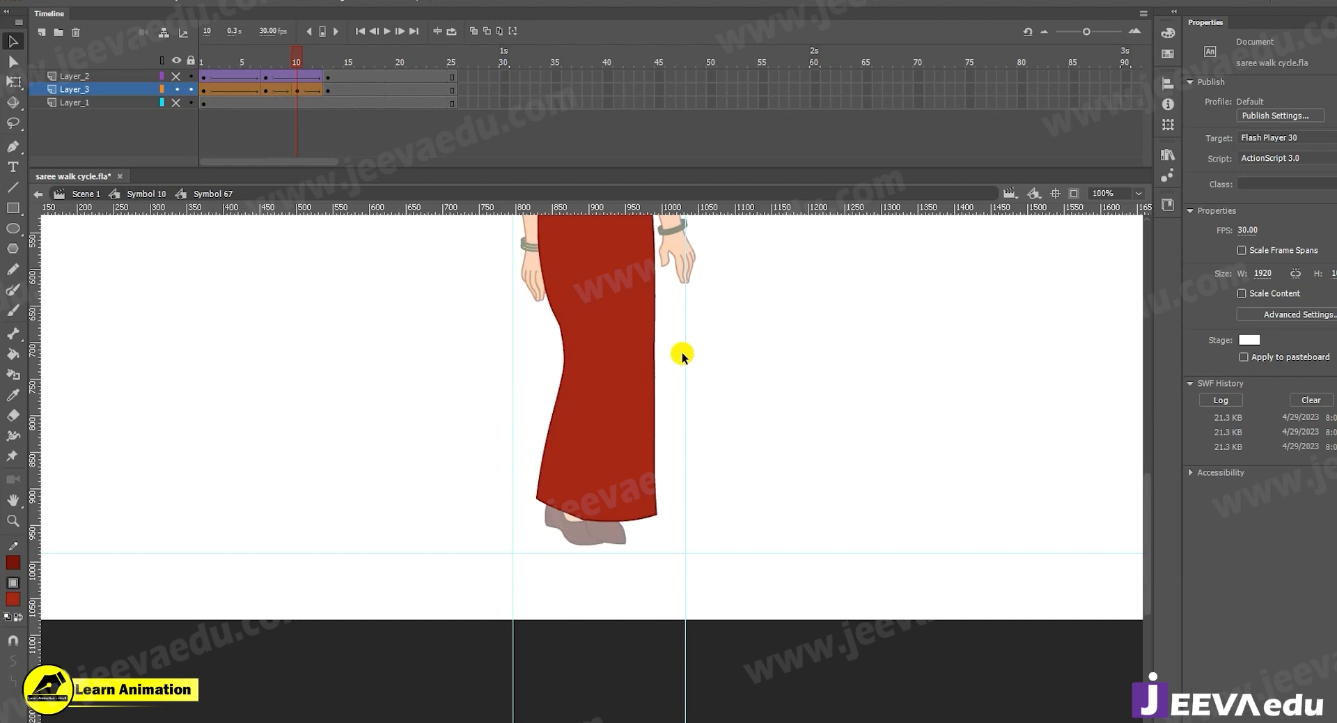
# Bow the skirt's front edge forward around the knee at frame 10 and compare it with frame 7
pyautogui.moveTo(654, 358); pyautogui.dragTo(659, 316)
pyautogui.moveTo(655, 449); pyautogui.dragTo(658, 468)
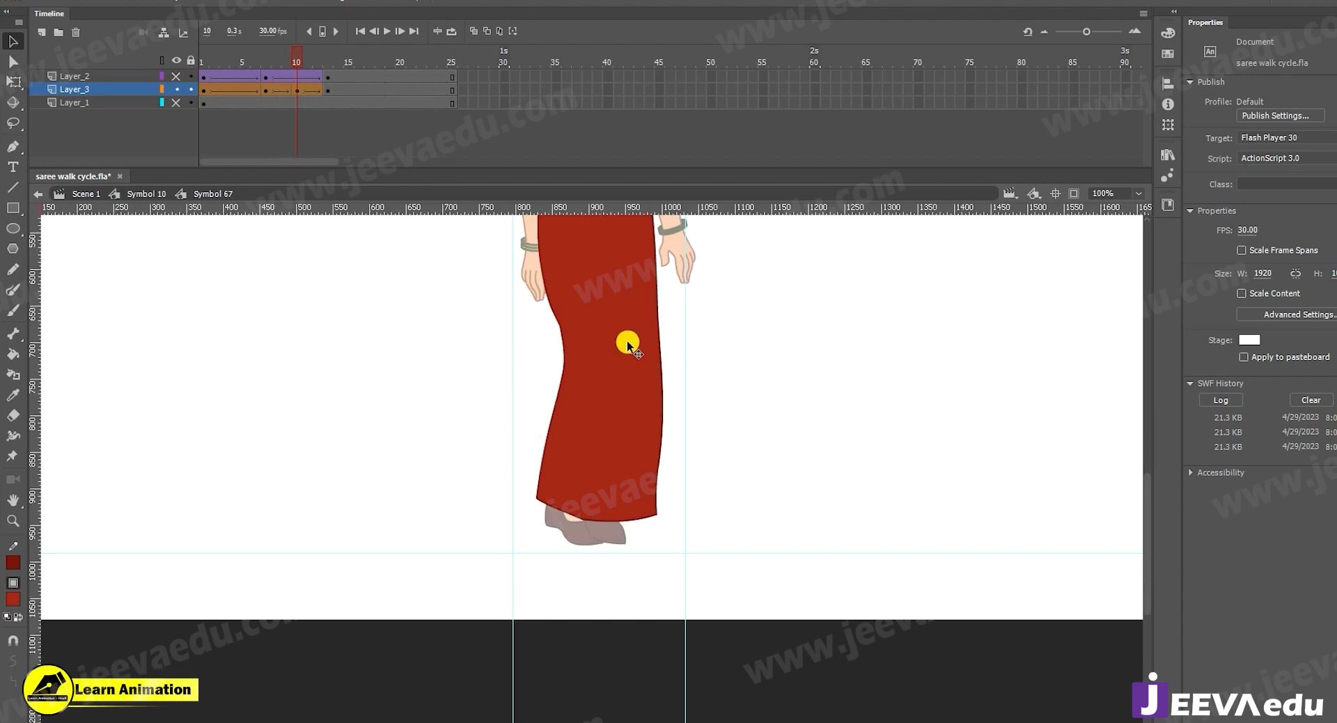
pyautogui.click(264, 64)
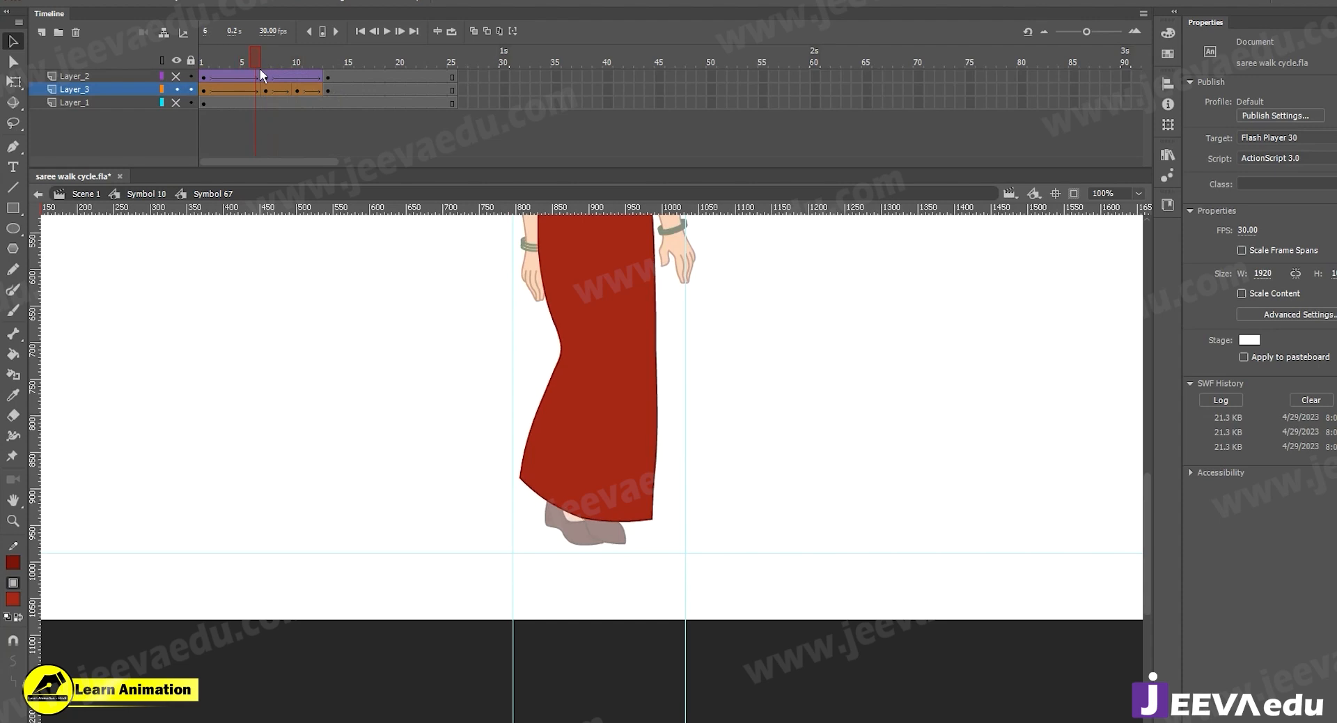
pyautogui.click(293, 78)
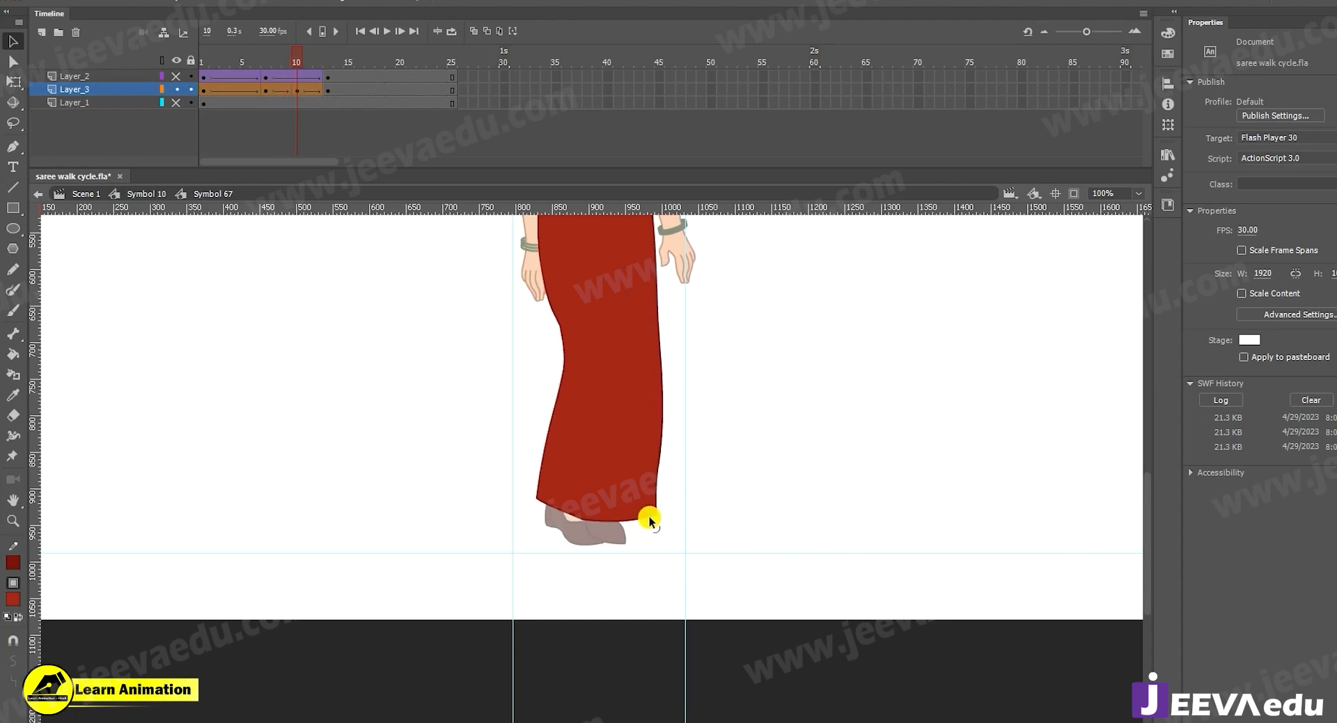
# Move the skirt's front hem corner slightly back at frame 10, check the tween, and adjust the lower front edge
pyautogui.moveTo(655, 514); pyautogui.dragTo(651, 515)
pyautogui.click(290, 59)
pyautogui.moveTo(290, 59); pyautogui.dragTo(273, 81)
pyautogui.click(298, 92)
pyautogui.moveTo(663, 450); pyautogui.dragTo(662, 441)
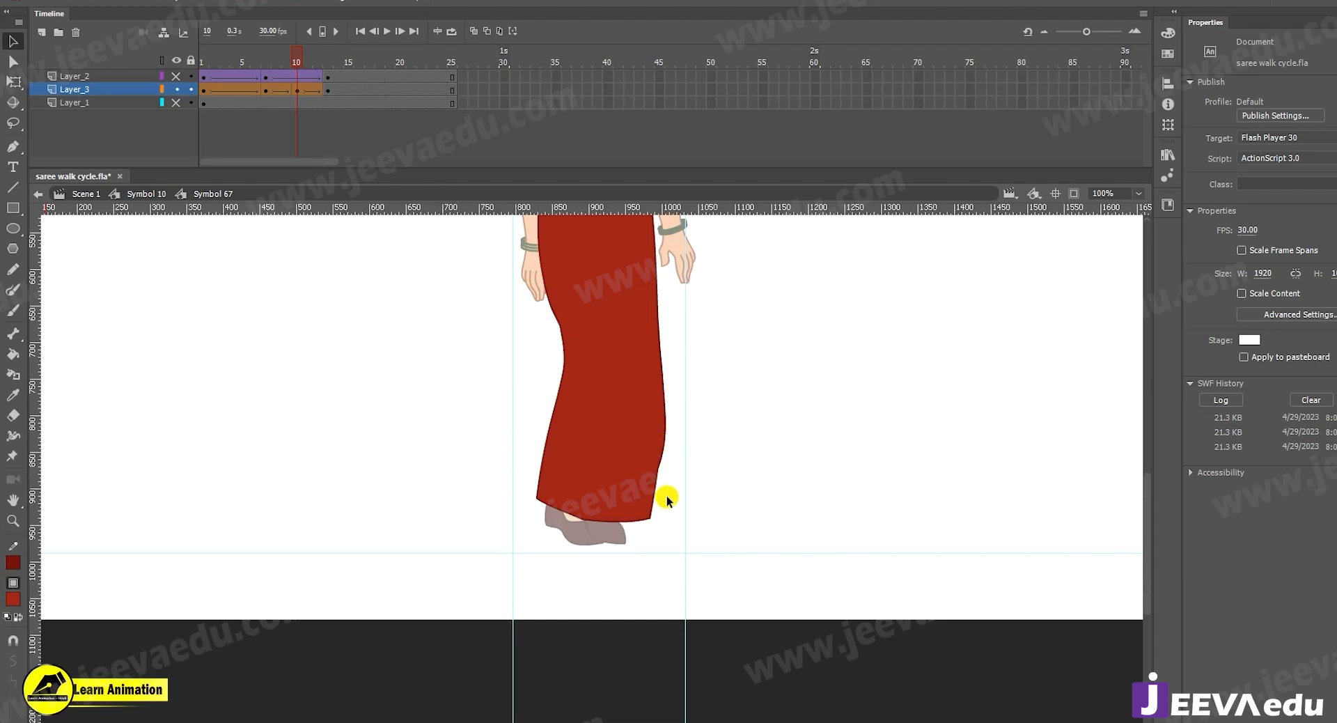
# Smooth the skirt's front edge above and below the knee at frame 10
pyautogui.moveTo(661, 376); pyautogui.dragTo(661, 347)
pyautogui.hotkey('ctrl', 'z')
pyautogui.moveTo(664, 435); pyautogui.dragTo(658, 467)
pyautogui.moveTo(657, 315); pyautogui.dragTo(661, 320)
# Return to Symbol 10 and preview the reshaped skirt on the full character around frame 10
pyautogui.press('z')
pyautogui.keyDown('alt'); pyautogui.click(639, 412); pyautogui.keyUp('alt')
pyautogui.moveTo(296, 58); pyautogui.dragTo(293, 93)
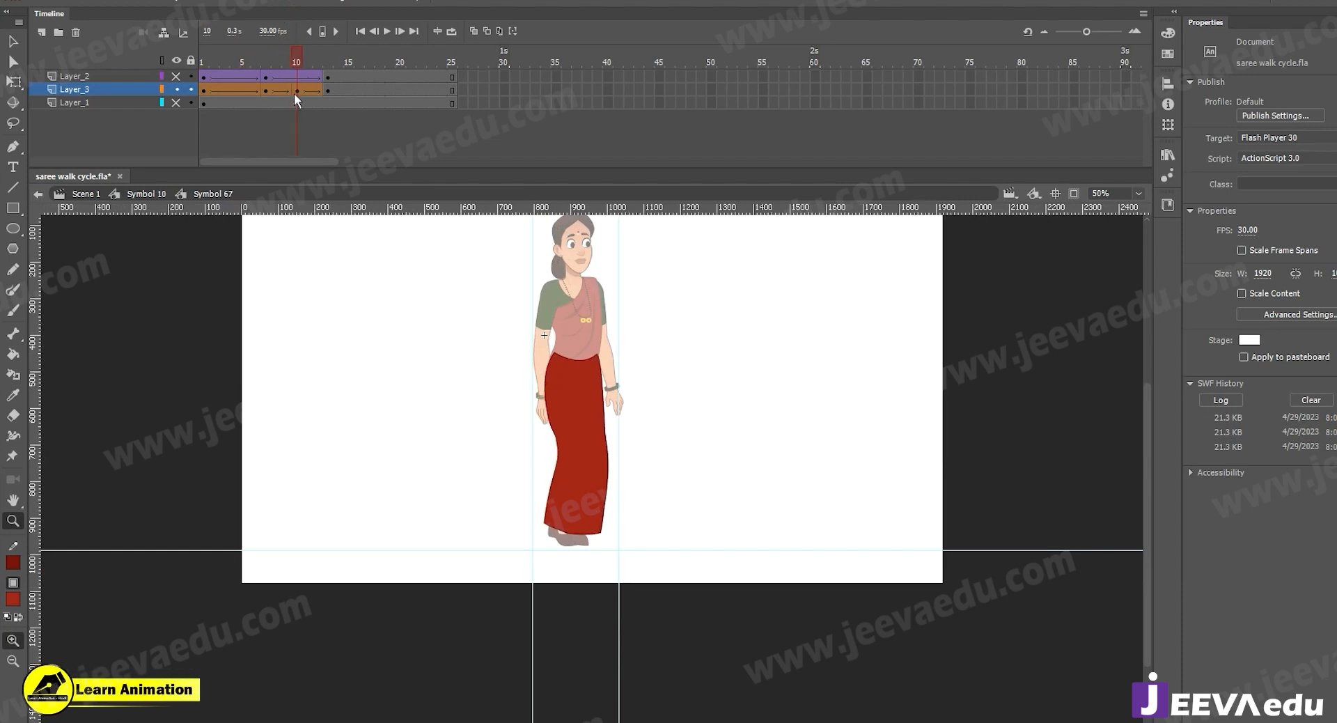
pyautogui.click(175, 77)
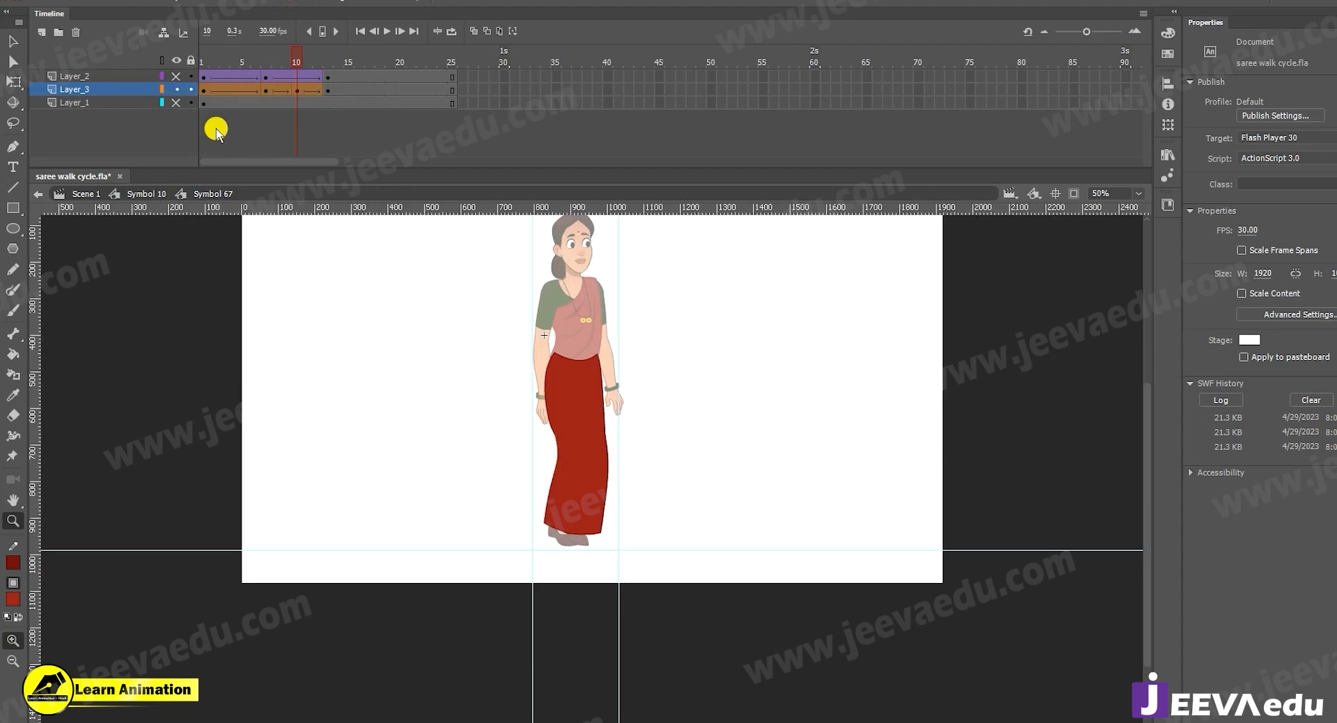
pyautogui.click(164, 194)
pyautogui.moveTo(285, 59)
pyautogui.mouseDown()
pyautogui.moveTo(239, 65)
pyautogui.moveTo(273, 75)
pyautogui.moveTo(286, 57)
pyautogui.moveTo(275, 67)
pyautogui.moveTo(295, 72)
pyautogui.mouseUp()
pyautogui.click(589, 491)
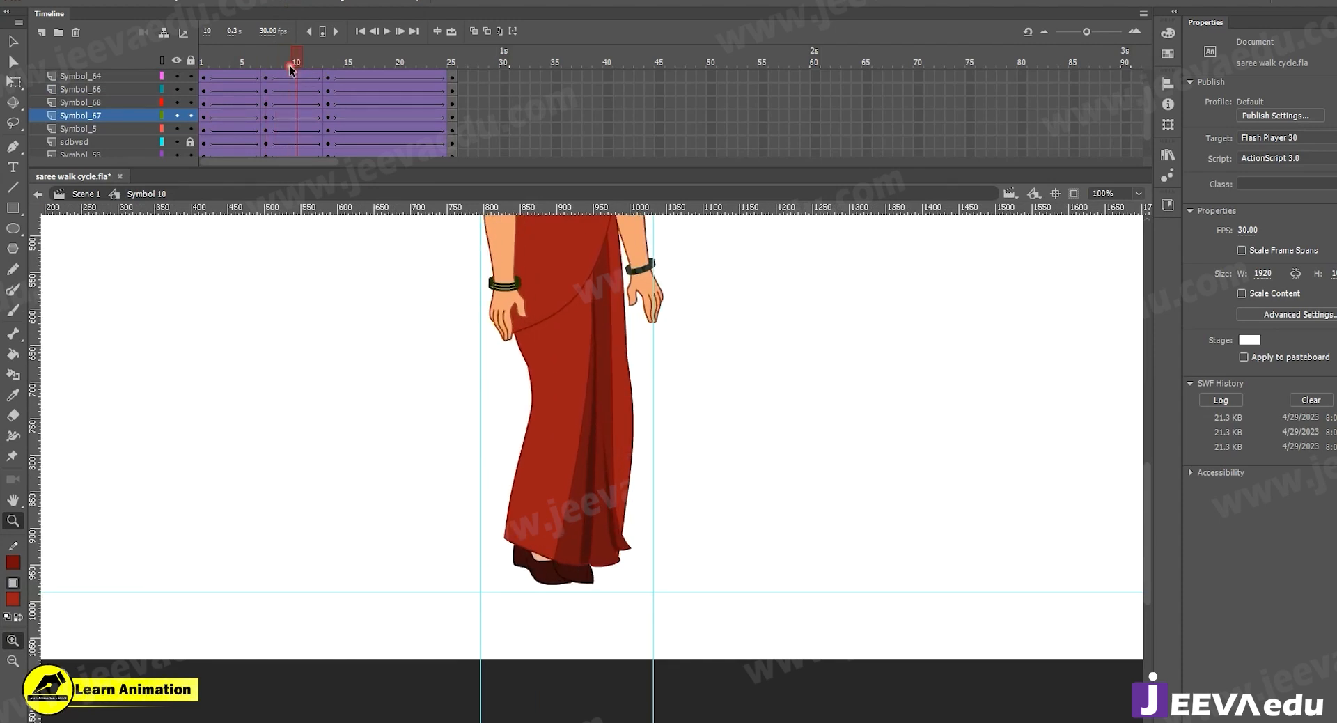
# Try to pull the skirt's back hem corner further in at frame 10 of Symbol 67 and check the tween
pyautogui.press('v')
pyautogui.doubleClick(539, 528)
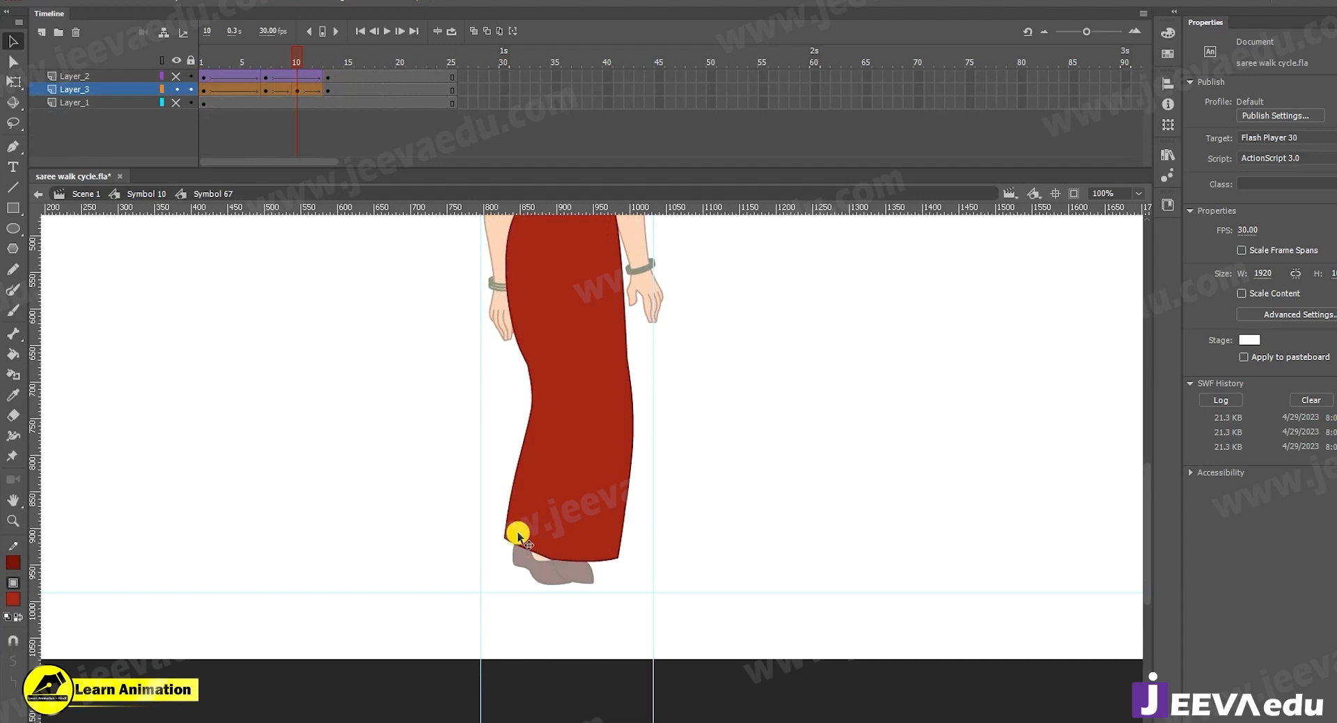
pyautogui.click(534, 521)
pyautogui.click(492, 573)
pyautogui.moveTo(505, 537); pyautogui.dragTo(515, 541)
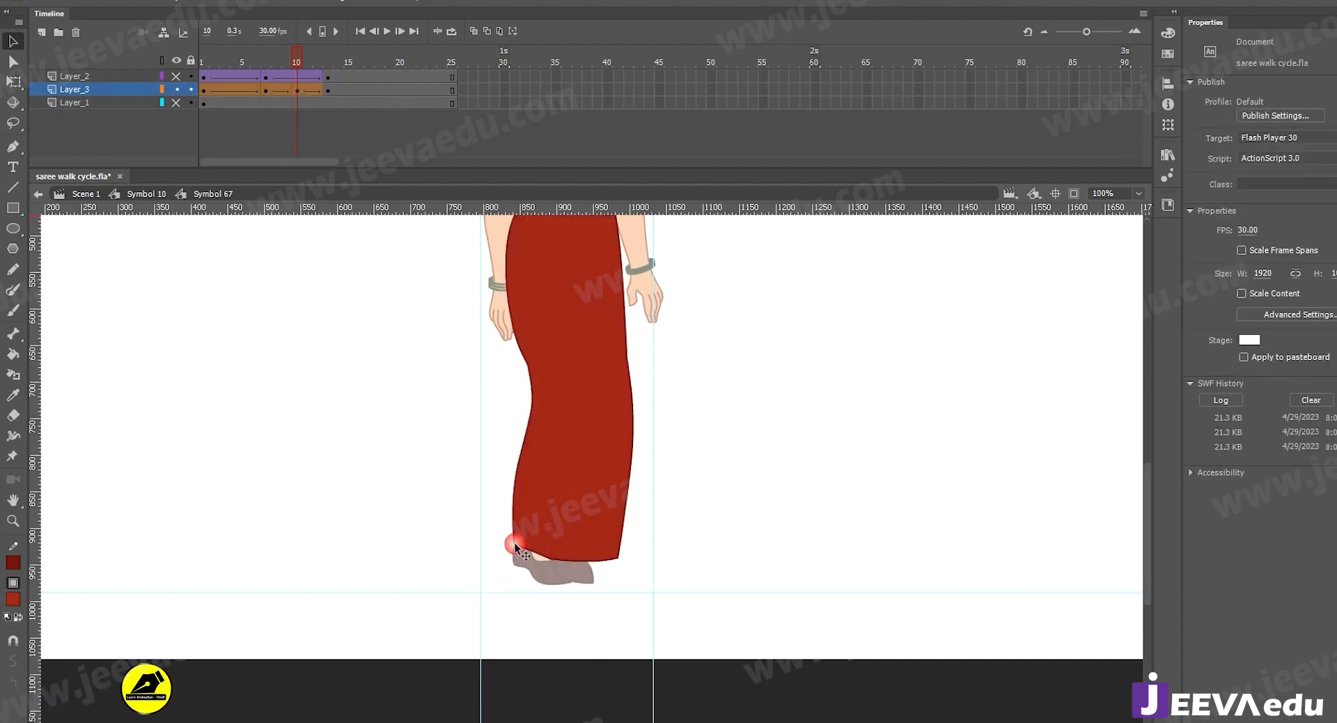
pyautogui.moveTo(517, 475); pyautogui.dragTo(517, 479)
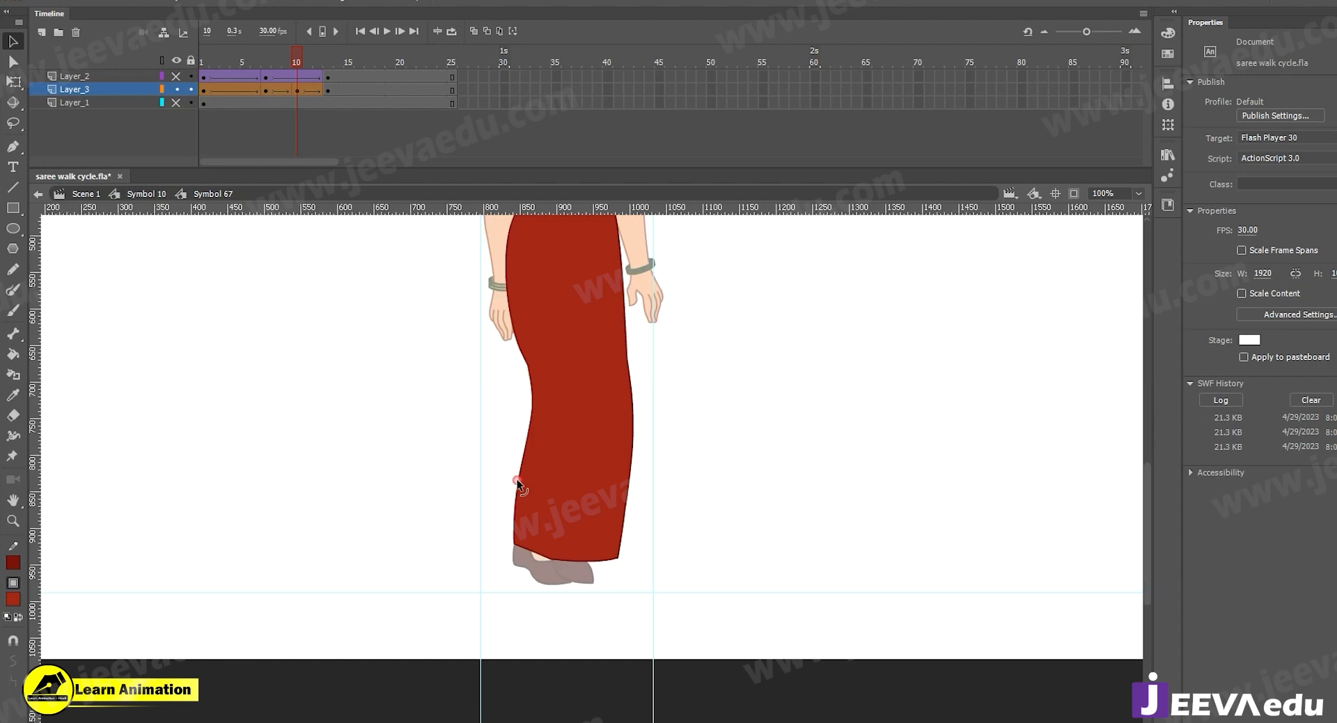
pyautogui.click(290, 64)
pyautogui.click(278, 65)
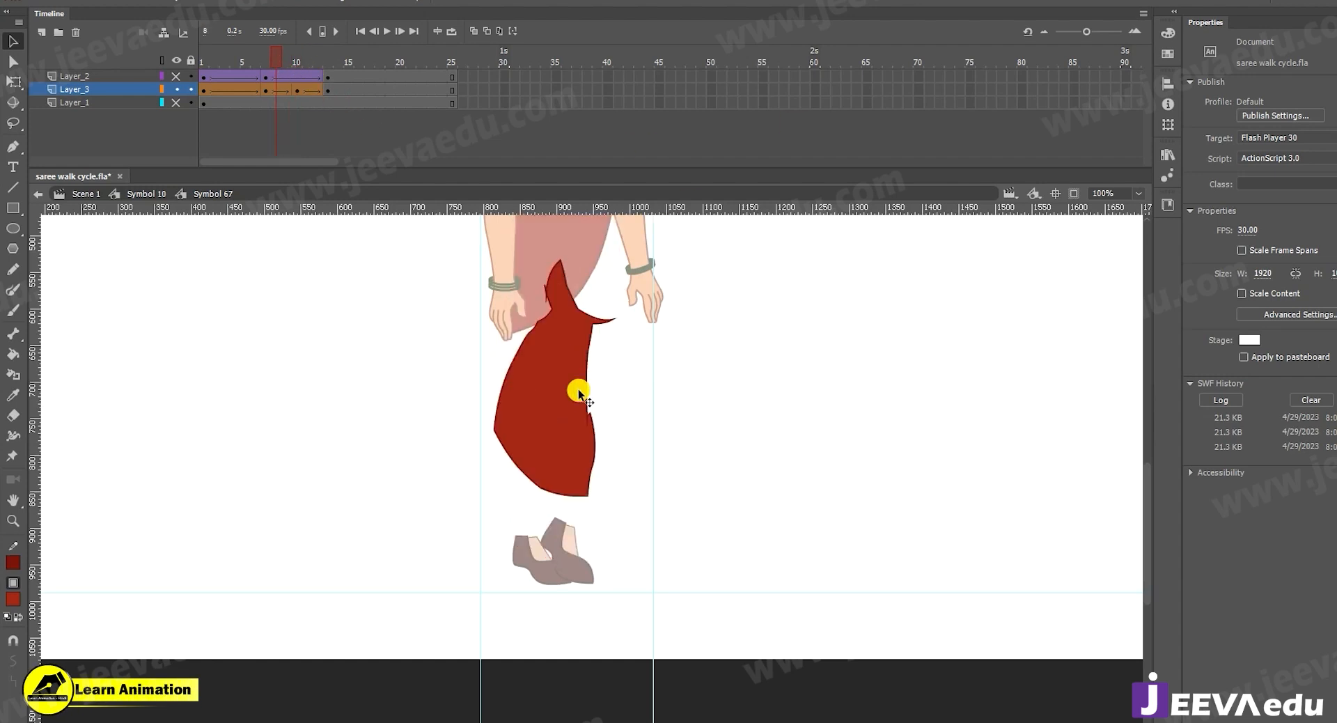
pyautogui.click(289, 63)
pyautogui.click(313, 107)
pyautogui.press('.')
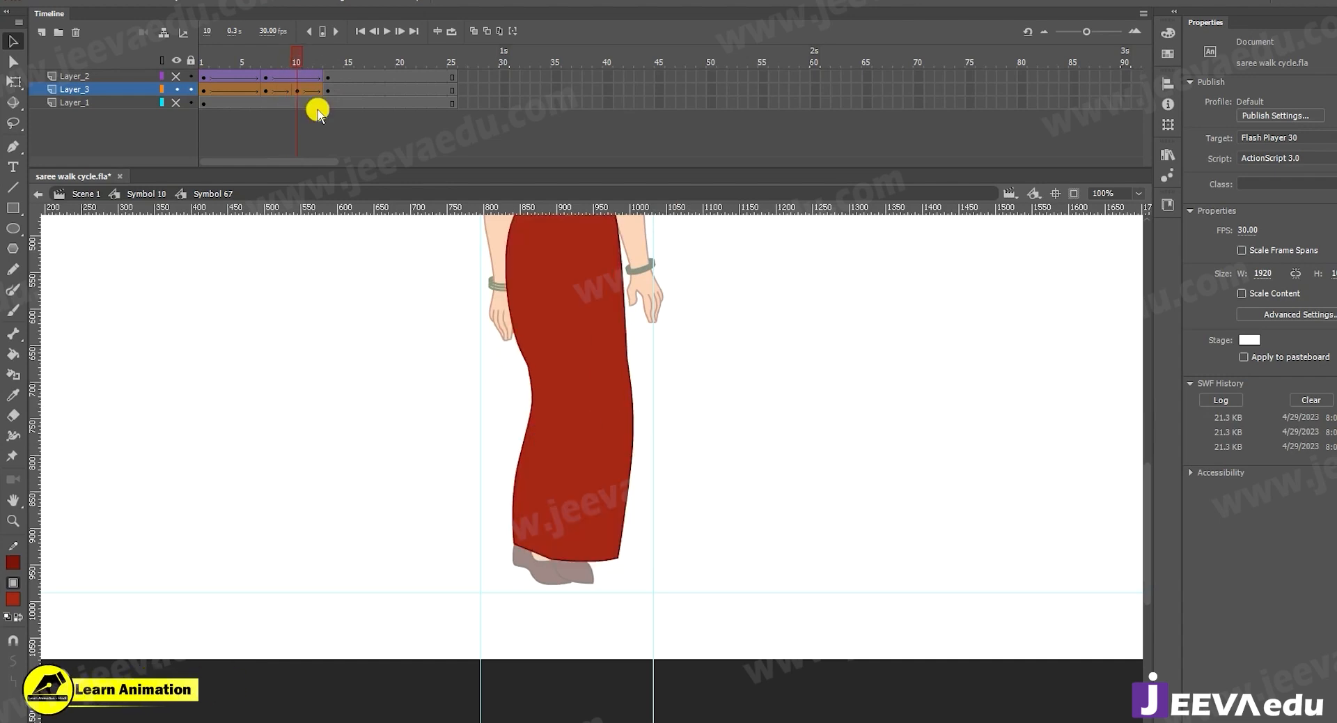
pyautogui.click(296, 77)
pyautogui.moveTo(292, 58)
pyautogui.mouseDown()
pyautogui.moveTo(258, 72)
pyautogui.moveTo(296, 80)
pyautogui.mouseUp()
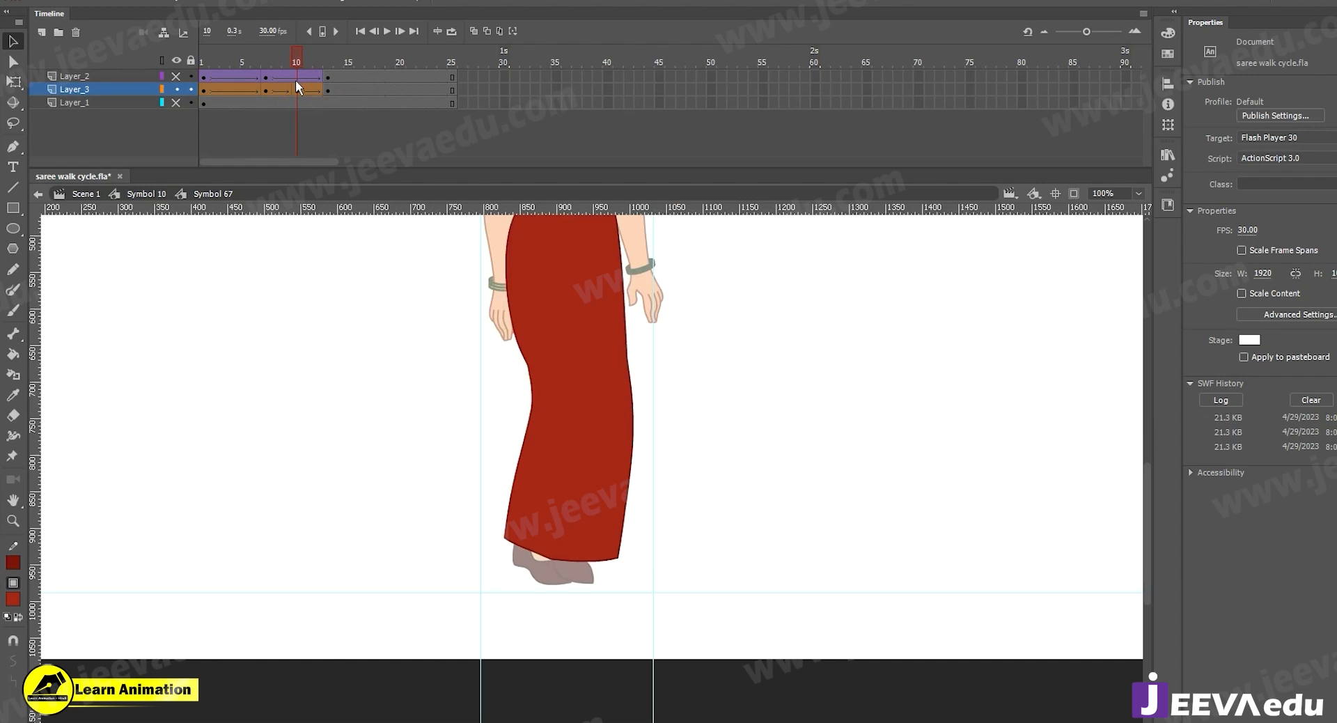
# Refine the skirt's hem and front edge at frame 10, and preview the result in Symbol 10
pyautogui.click(513, 478)
pyautogui.moveTo(292, 54)
pyautogui.mouseDown()
pyautogui.moveTo(253, 62)
pyautogui.moveTo(298, 73)
pyautogui.mouseUp()
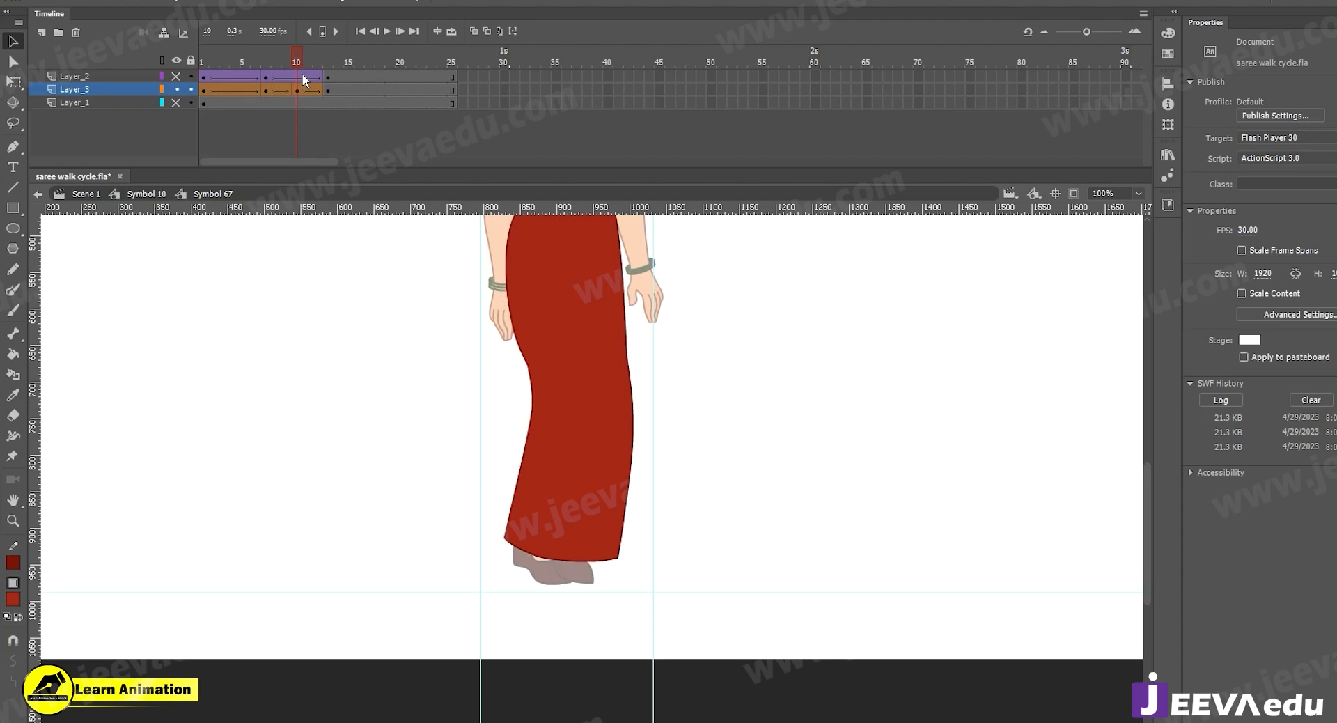
pyautogui.click(629, 496)
pyautogui.moveTo(630, 492); pyautogui.dragTo(629, 470)
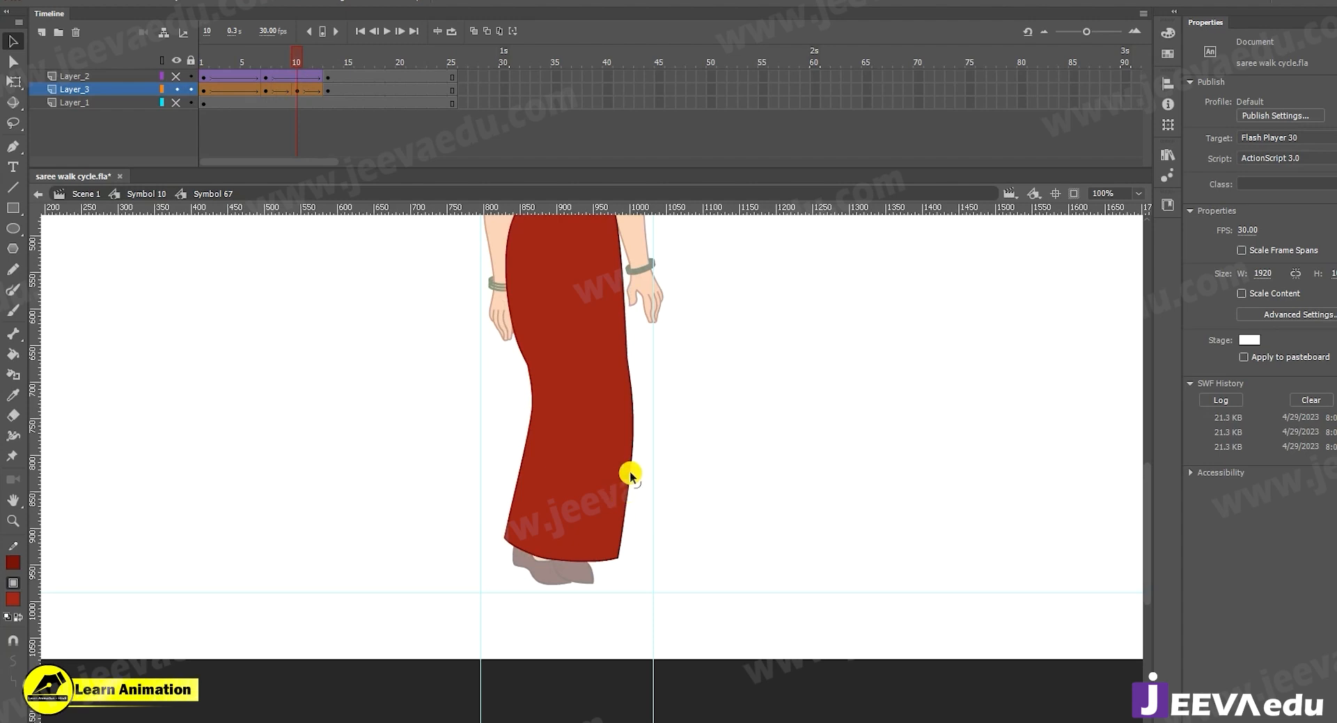
pyautogui.moveTo(625, 365); pyautogui.dragTo(627, 364)
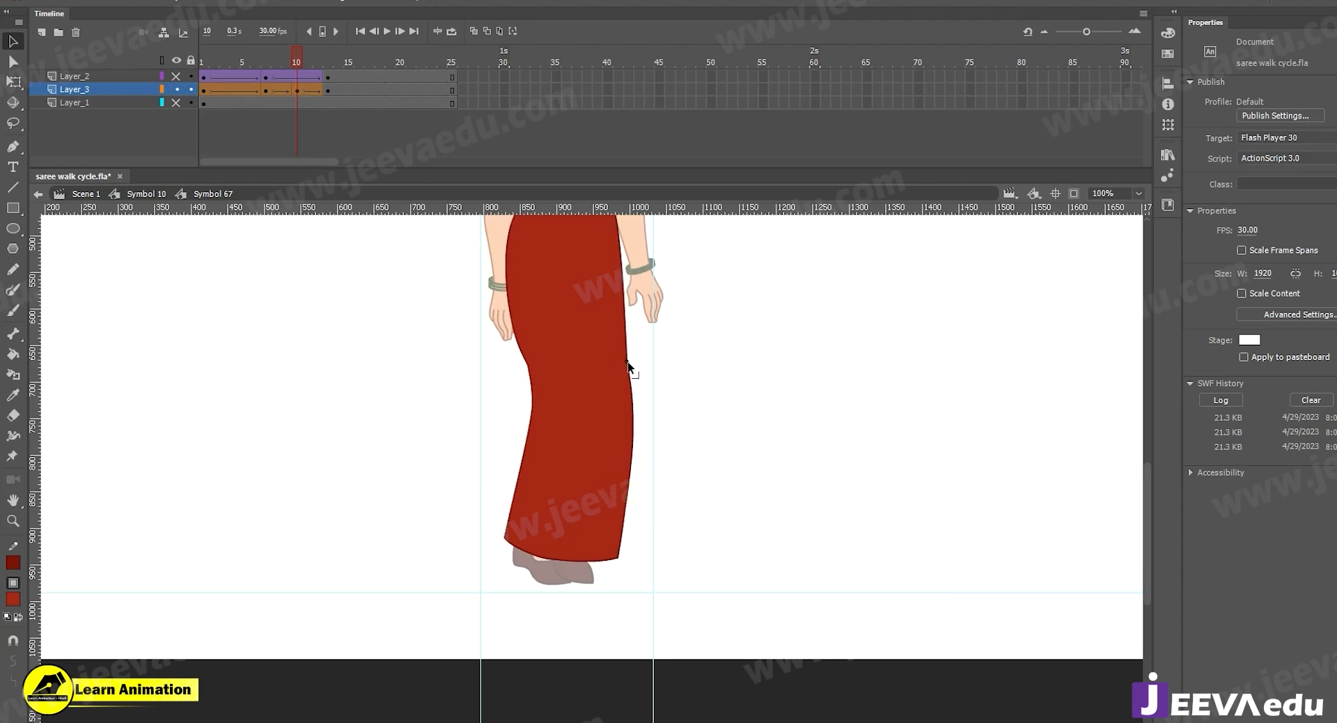
pyautogui.doubleClick(319, 468)
pyautogui.moveTo(295, 59)
pyautogui.mouseDown()
pyautogui.moveTo(266, 64)
pyautogui.moveTo(299, 72)
pyautogui.mouseUp()
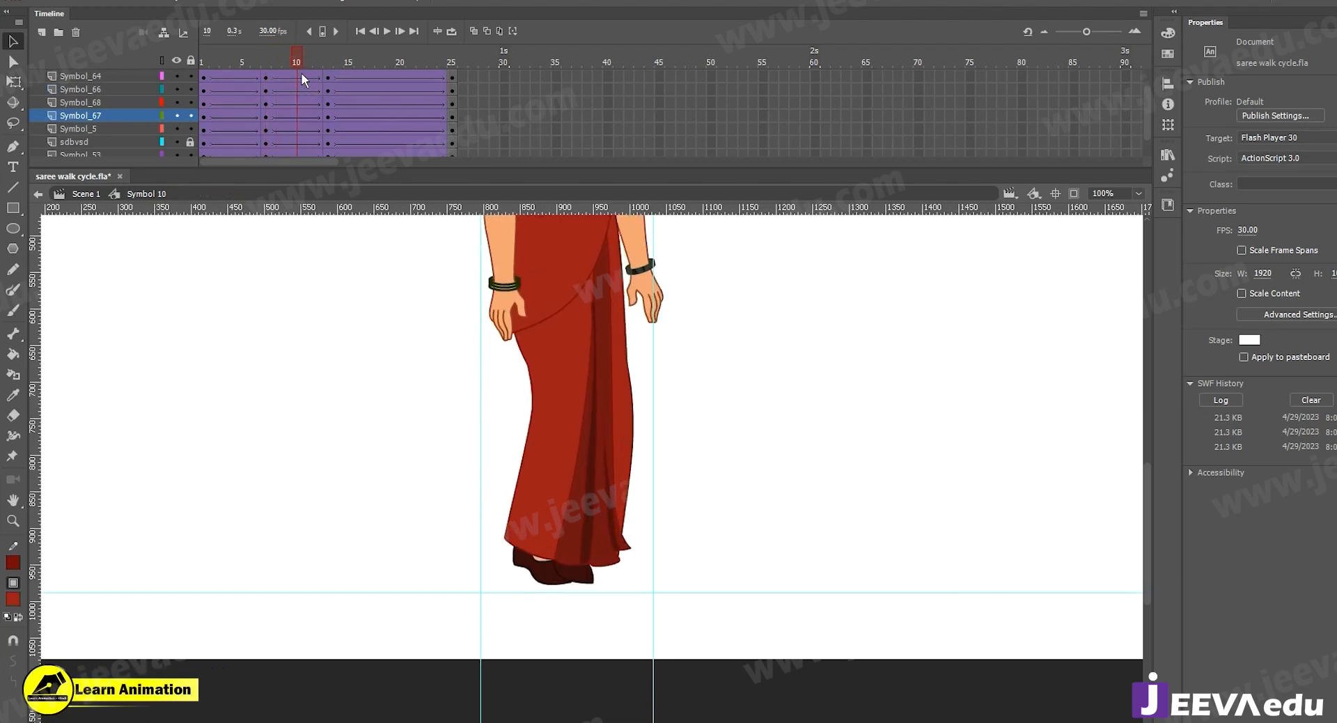
# Show the pleats on Layer_2 in Symbol 67, check them against the skirt, and insert a Layer_2 keyframe at frame 10
pyautogui.doubleClick(591, 514)
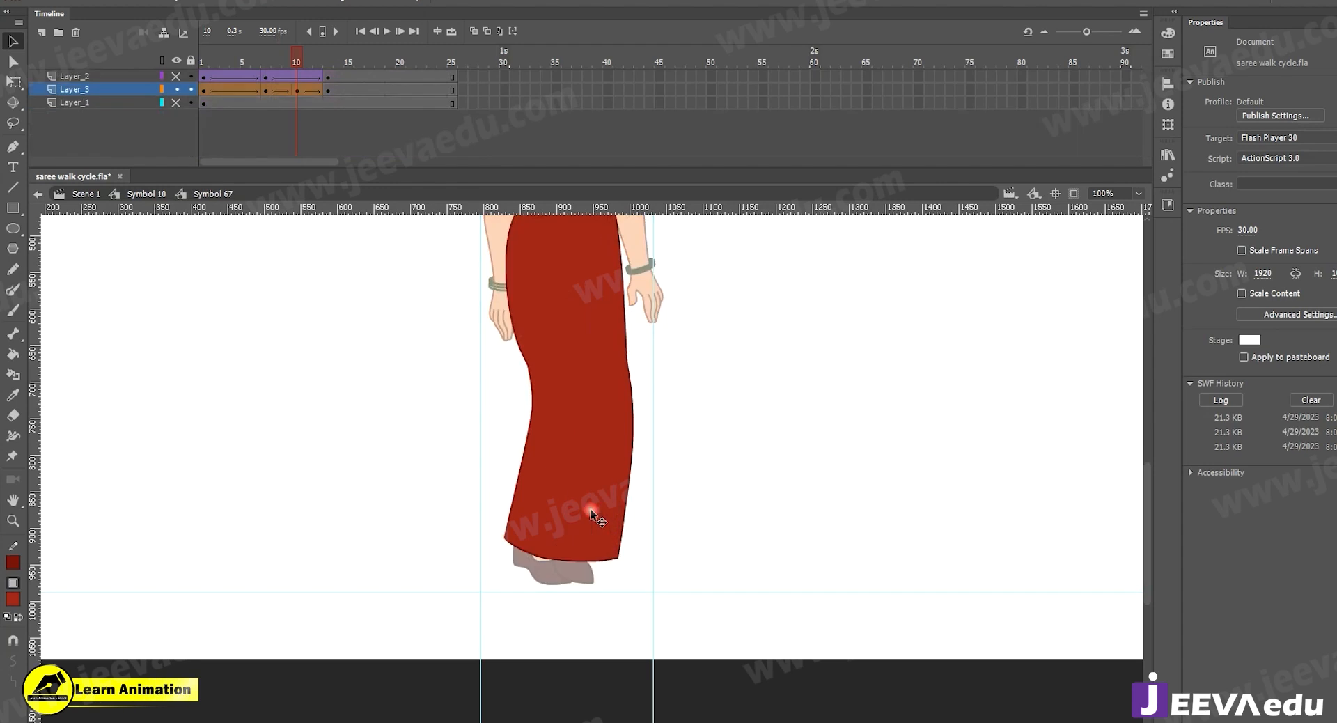
pyautogui.moveTo(289, 60); pyautogui.dragTo(265, 60)
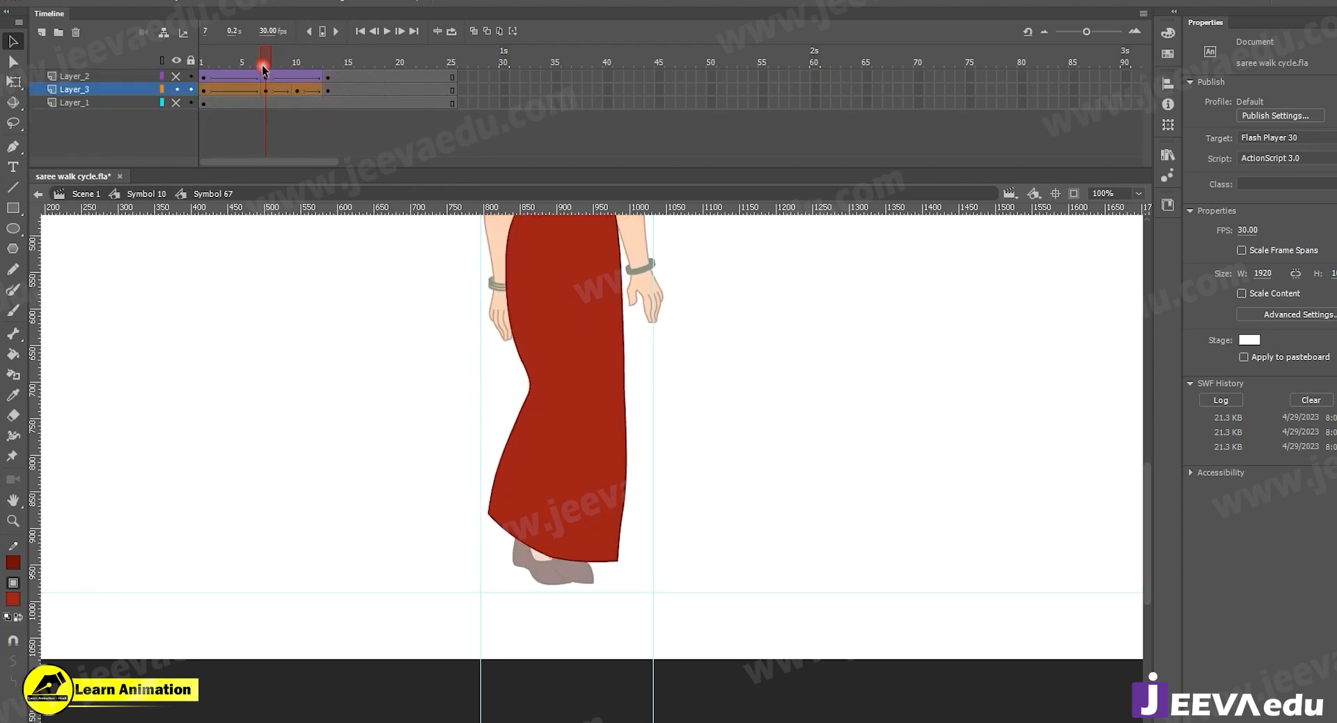
pyautogui.click(176, 76)
pyautogui.moveTo(274, 59); pyautogui.dragTo(294, 73)
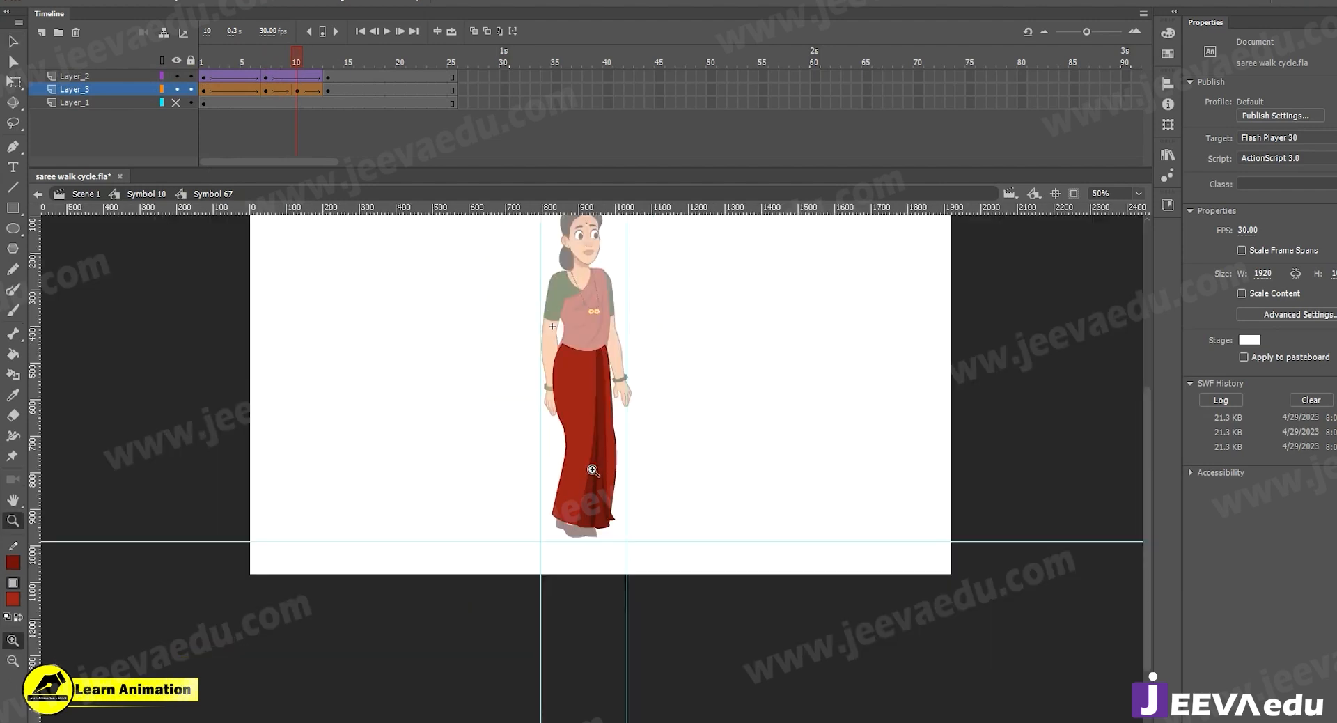
pyautogui.press('z')
pyautogui.keyDown('alt'); pyautogui.click(594, 468); pyautogui.keyUp('alt')
pyautogui.moveTo(294, 55)
pyautogui.mouseDown()
pyautogui.moveTo(270, 68)
pyautogui.moveTo(294, 78)
pyautogui.mouseUp()
pyautogui.click(295, 82)
pyautogui.press('F6')
# Open the pleats' Symbol 4 and insert keyframes at frame 10 on _Path__3, _Path__1_0_copy and _Path__2_copy
pyautogui.click(604, 496)
pyautogui.press('v')
pyautogui.doubleClick(597, 478)
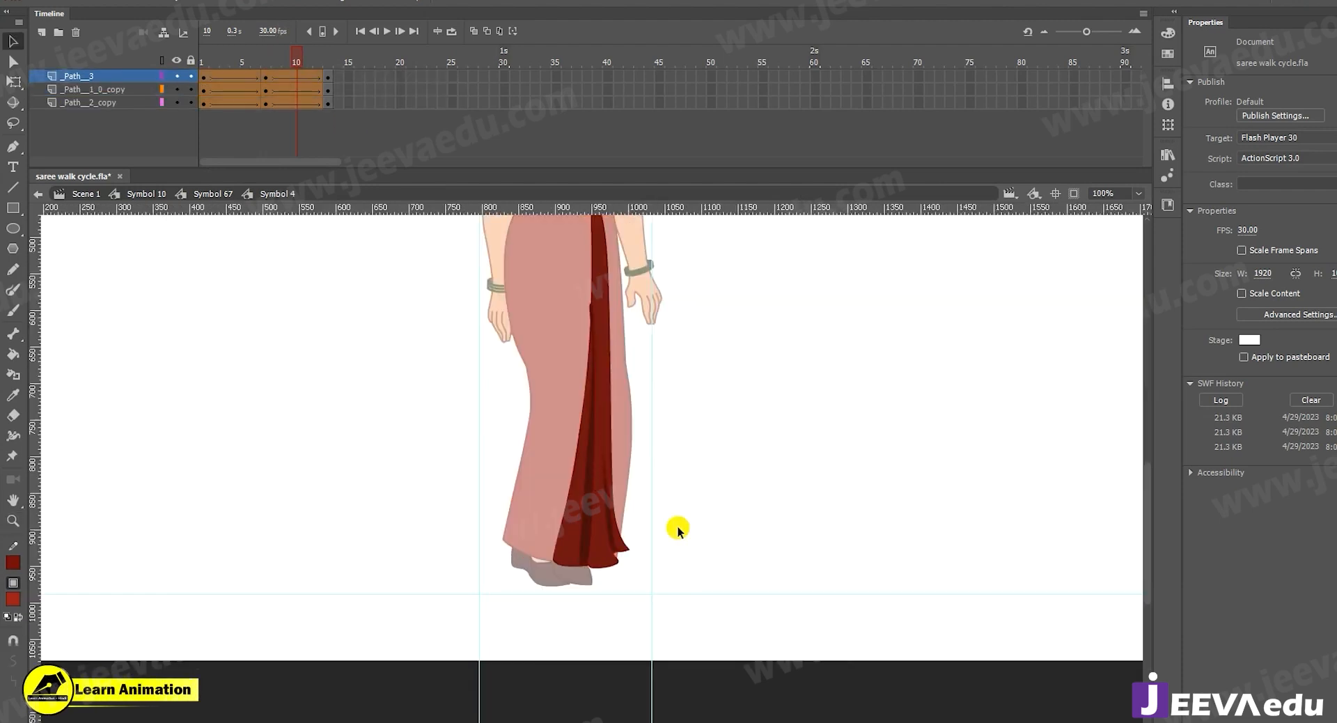
pyautogui.click(298, 100)
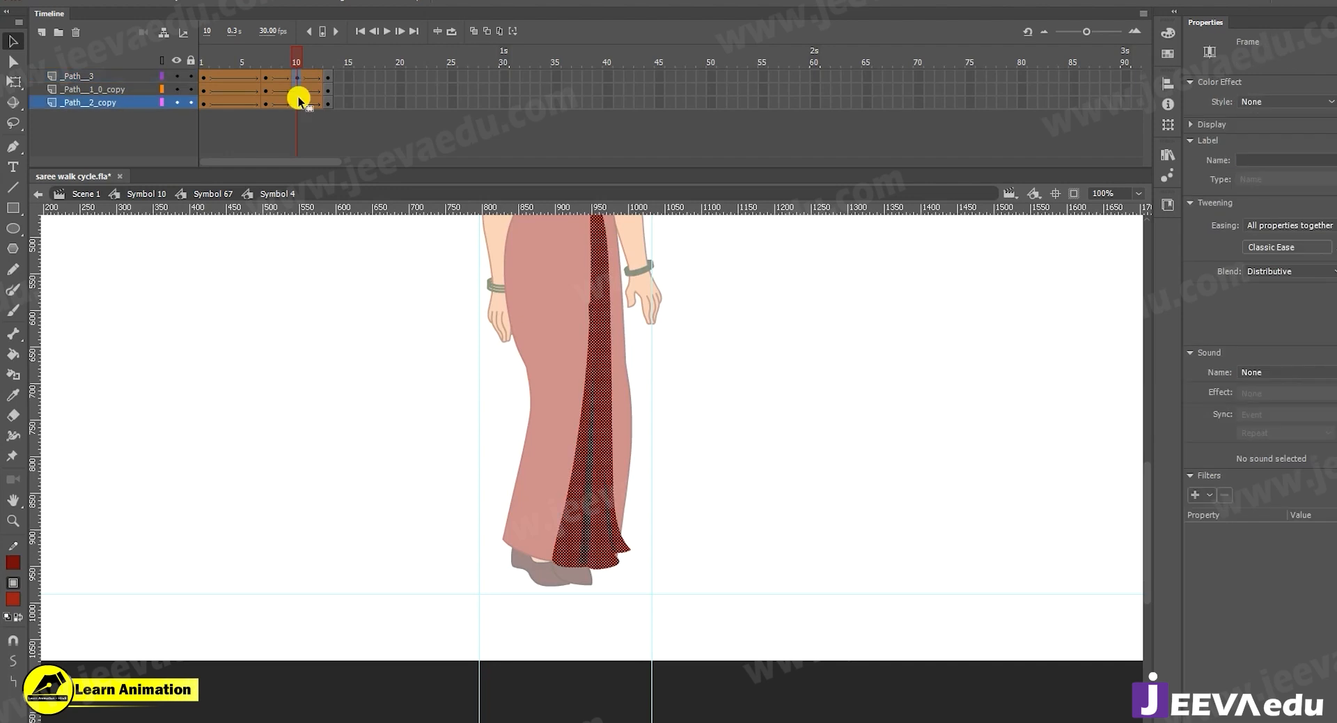
# Try bending the long dark centre fold of the Symbol 4 pleats at frame 10
pyautogui.click(676, 466)
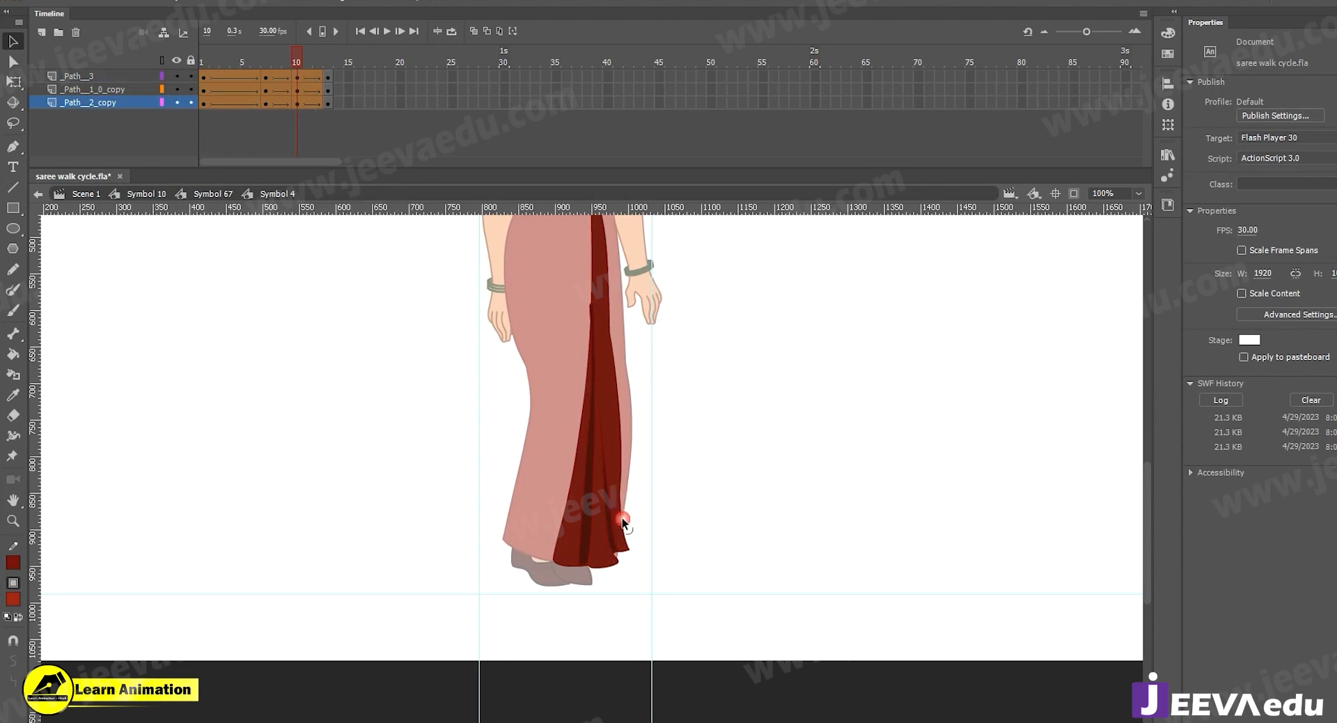
pyautogui.moveTo(580, 455); pyautogui.dragTo(582, 441)
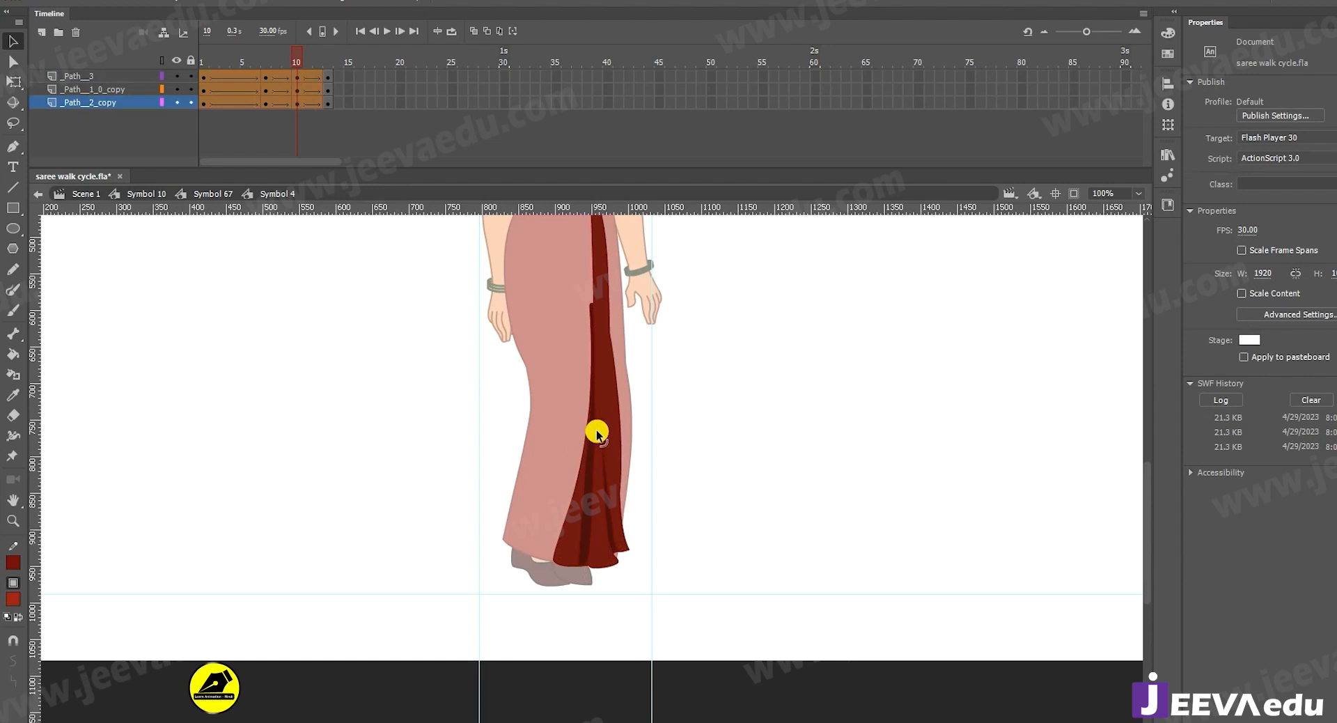
pyautogui.click(590, 385)
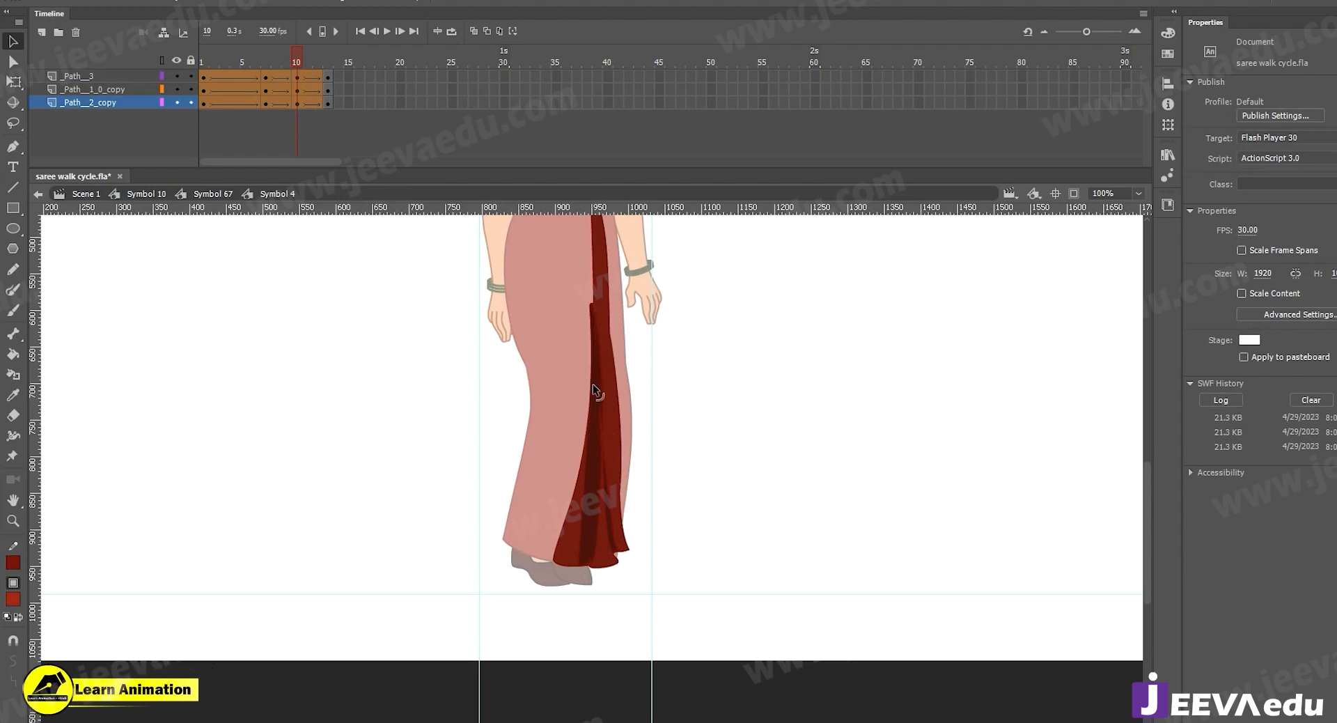
# Try tilting the short front fold on _Path__3 at frame 10 with Free Transform, pivoting at its lower end and shifting its upper end forward
pyautogui.click(610, 517)
pyautogui.click(609, 514)
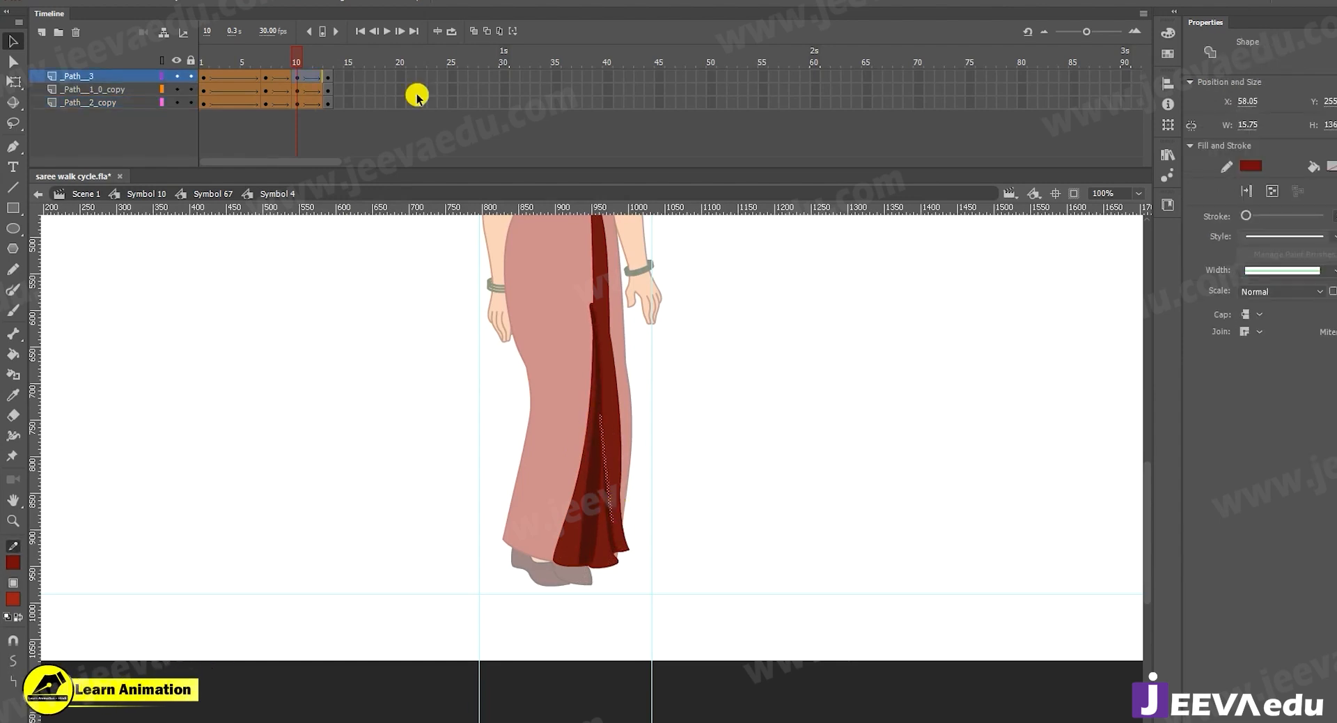
pyautogui.click(305, 87)
pyautogui.click(612, 519)
pyautogui.press('q')
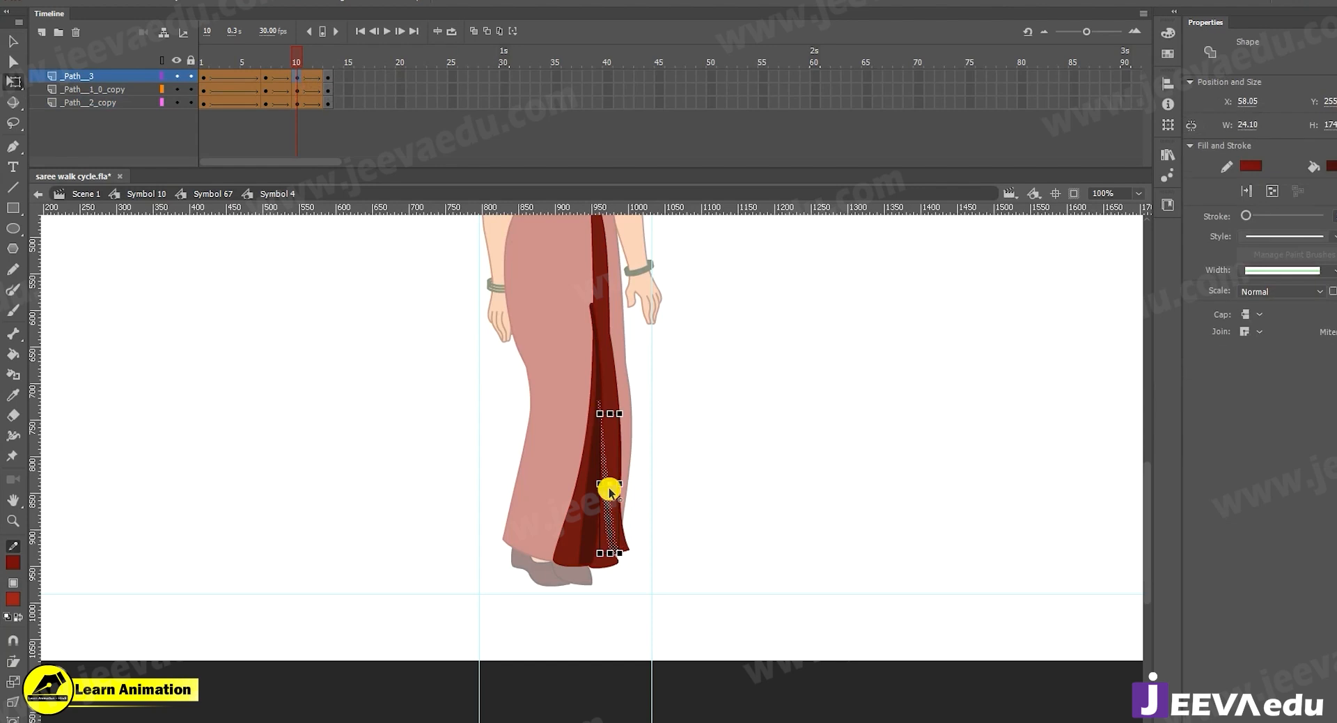
pyautogui.moveTo(609, 484); pyautogui.dragTo(616, 549)
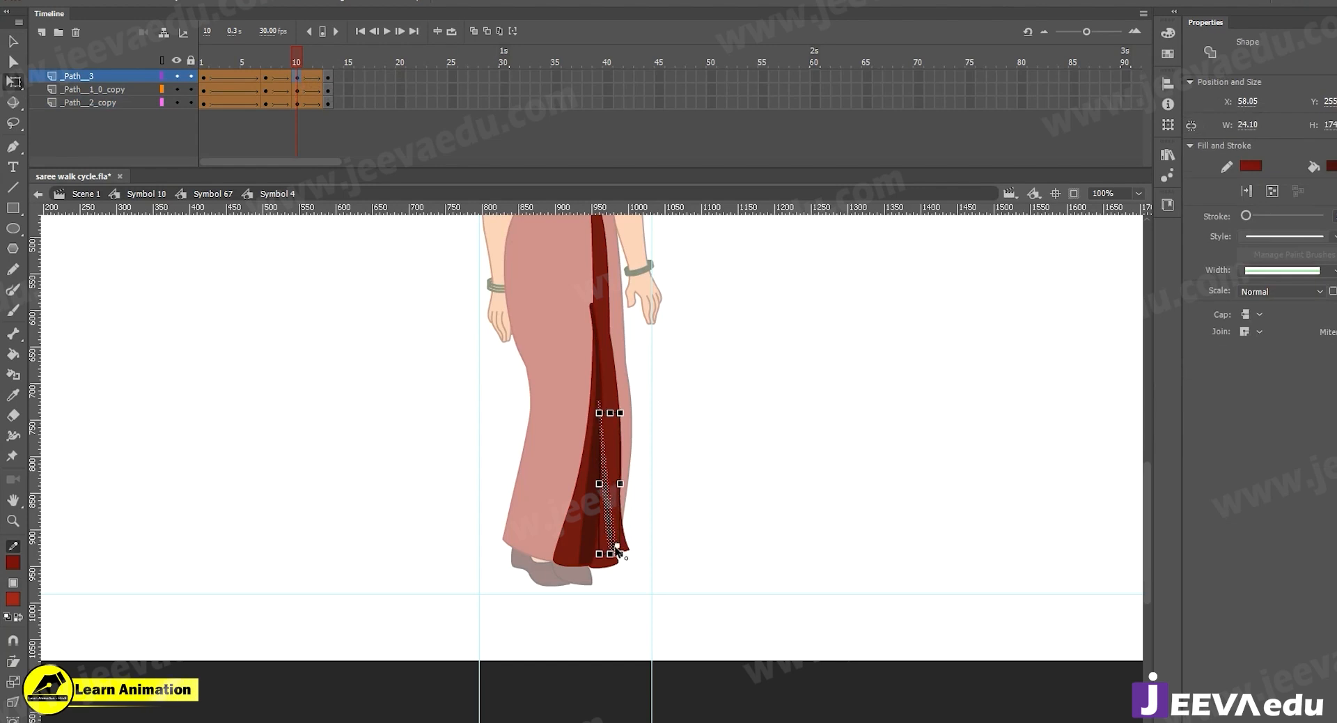
pyautogui.moveTo(624, 398); pyautogui.dragTo(635, 420)
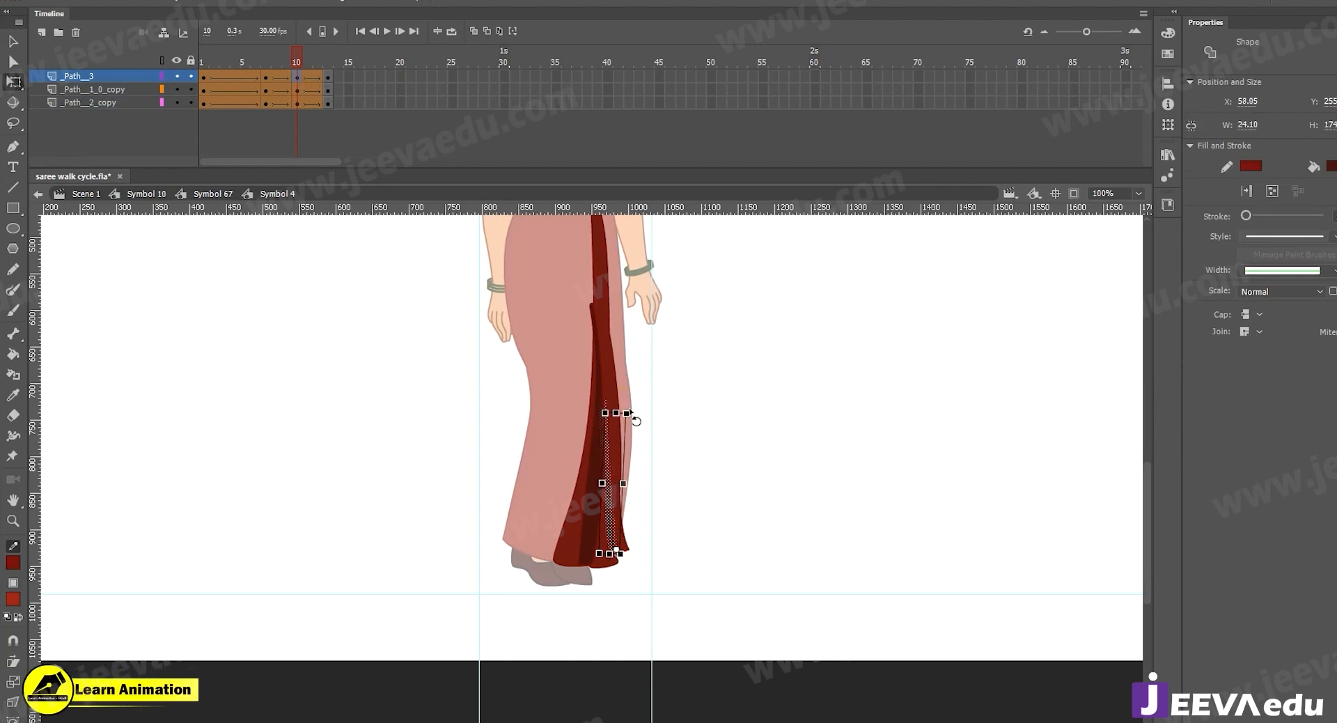
pyautogui.click(671, 464)
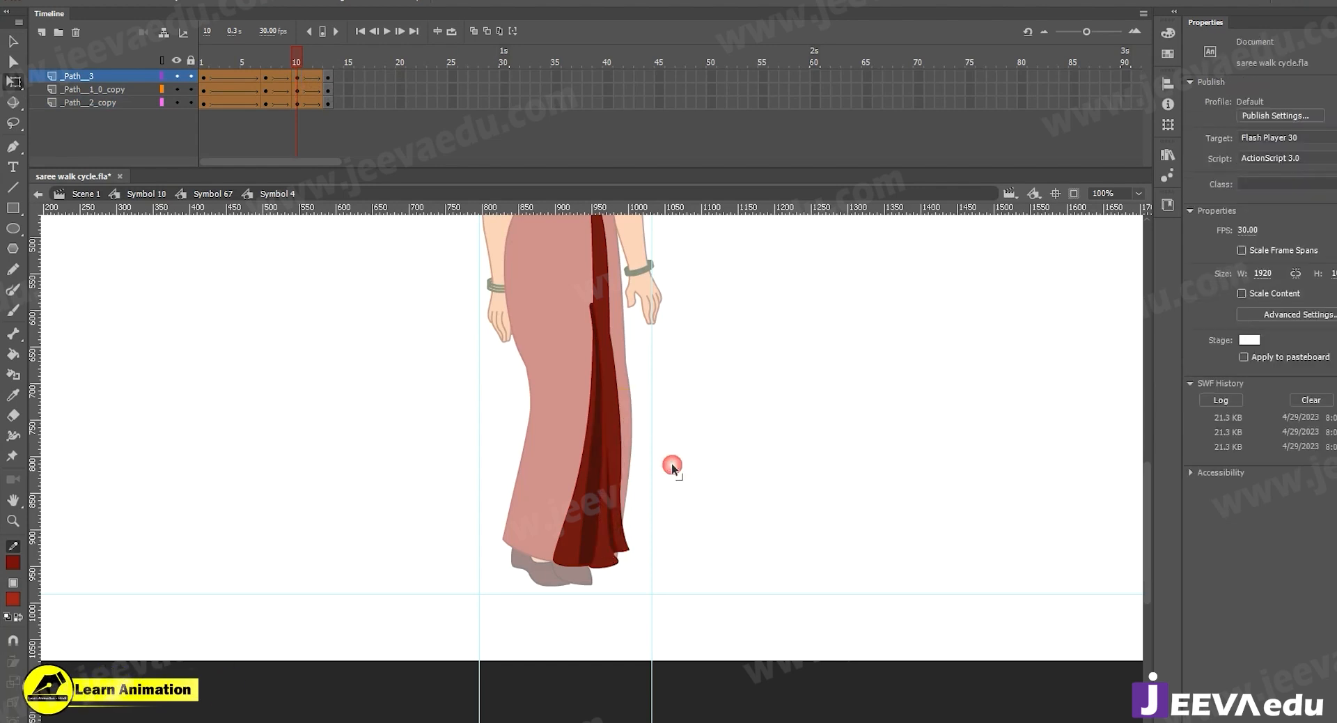
# Try small touch-ups to the pleat folds and check their motion across frames 8 to 10
pyautogui.click(609, 486)
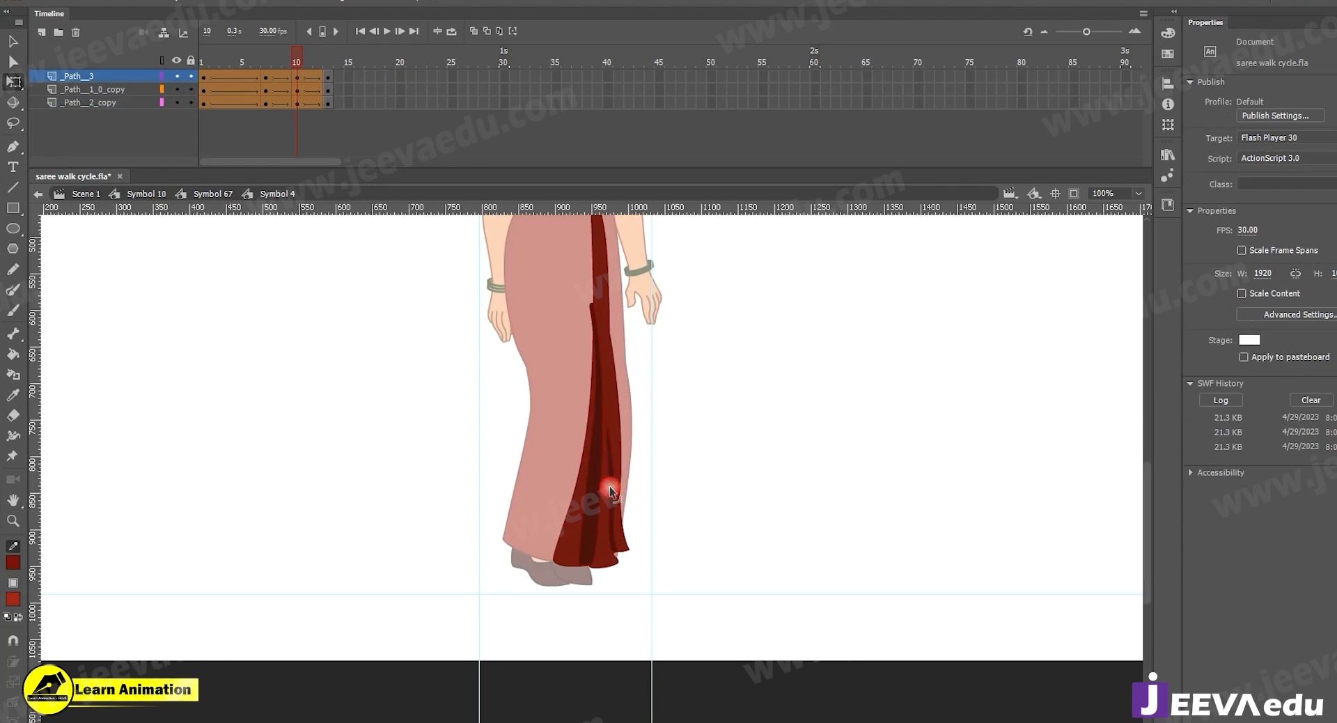
pyautogui.click(592, 286)
pyautogui.click(589, 397)
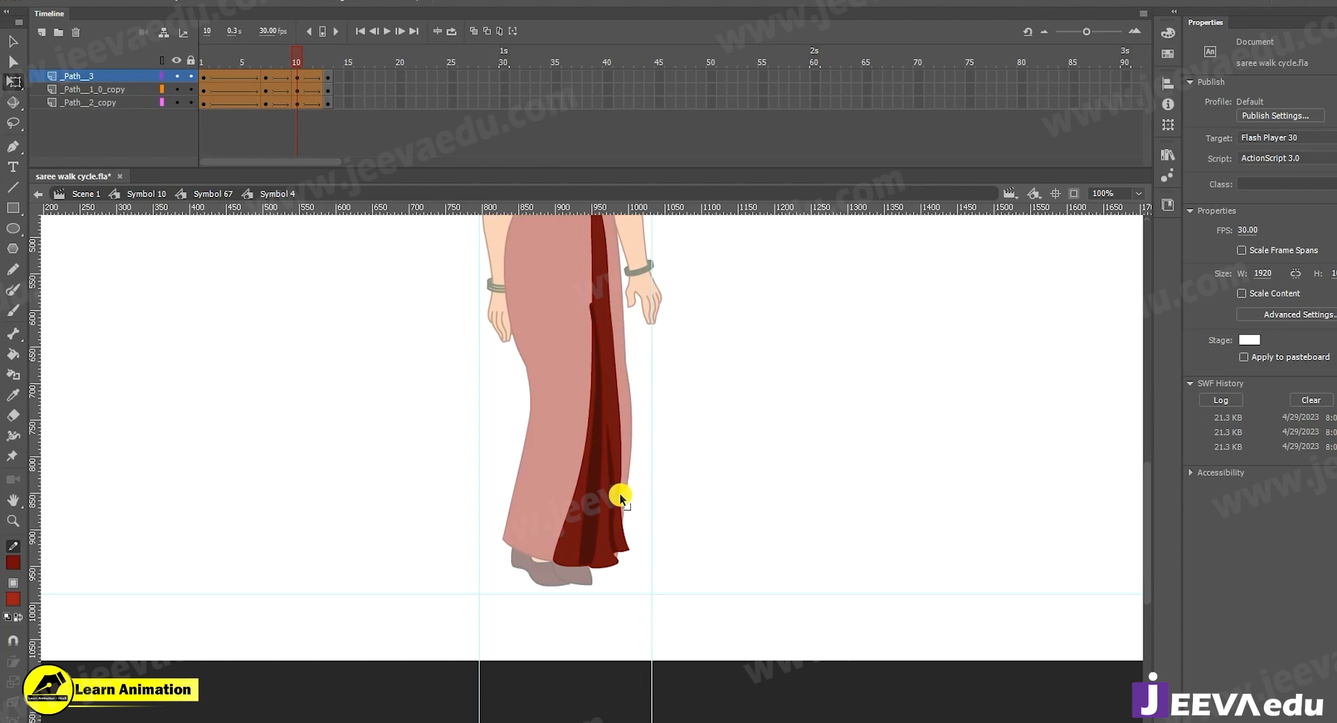
pyautogui.moveTo(296, 60)
pyautogui.mouseDown()
pyautogui.moveTo(269, 65)
pyautogui.moveTo(295, 76)
pyautogui.mouseUp()
pyautogui.moveTo(300, 63)
pyautogui.mouseDown()
pyautogui.moveTo(262, 72)
pyautogui.moveTo(289, 80)
pyautogui.moveTo(278, 60)
pyautogui.mouseUp()
pyautogui.click(297, 75)
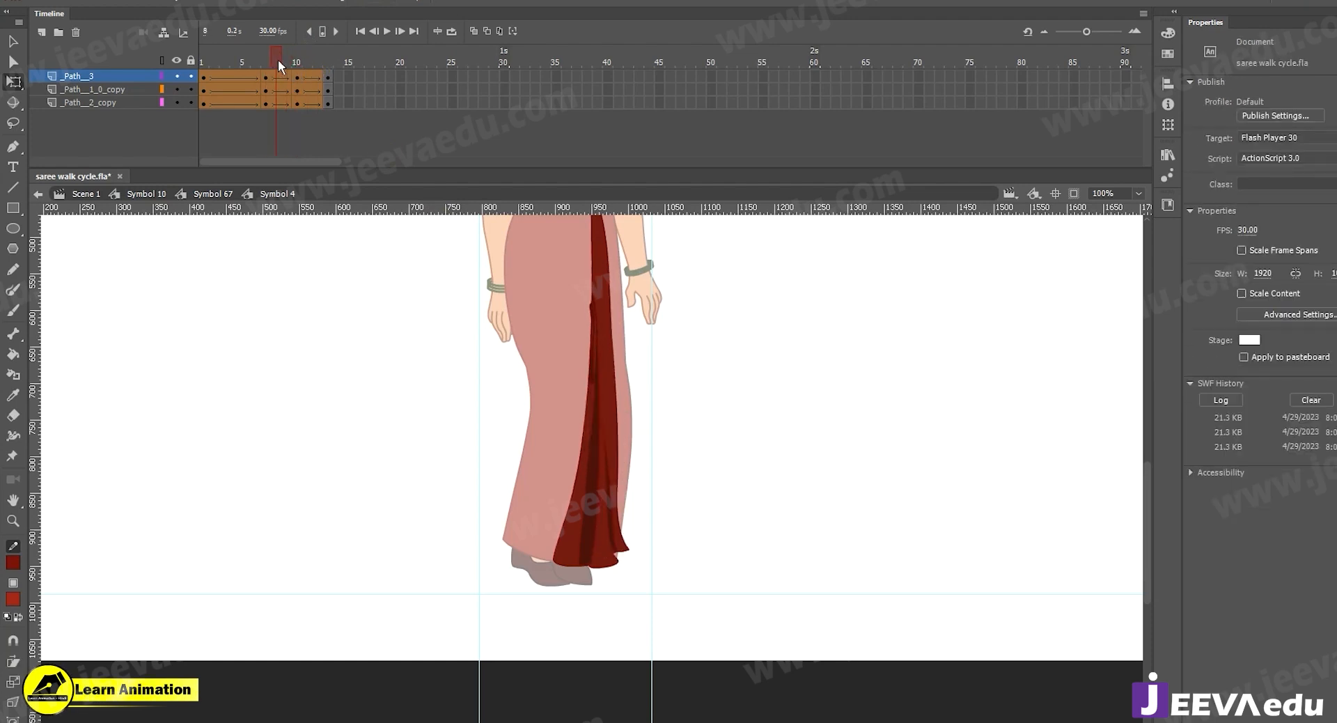
pyautogui.press('.')
pyautogui.press('.')
pyautogui.click(604, 453)
pyautogui.click(637, 373)
pyautogui.moveTo(596, 347); pyautogui.dragTo(591, 350)
pyautogui.moveTo(297, 62)
pyautogui.mouseDown()
pyautogui.moveTo(261, 56)
pyautogui.moveTo(296, 77)
pyautogui.mouseUp()
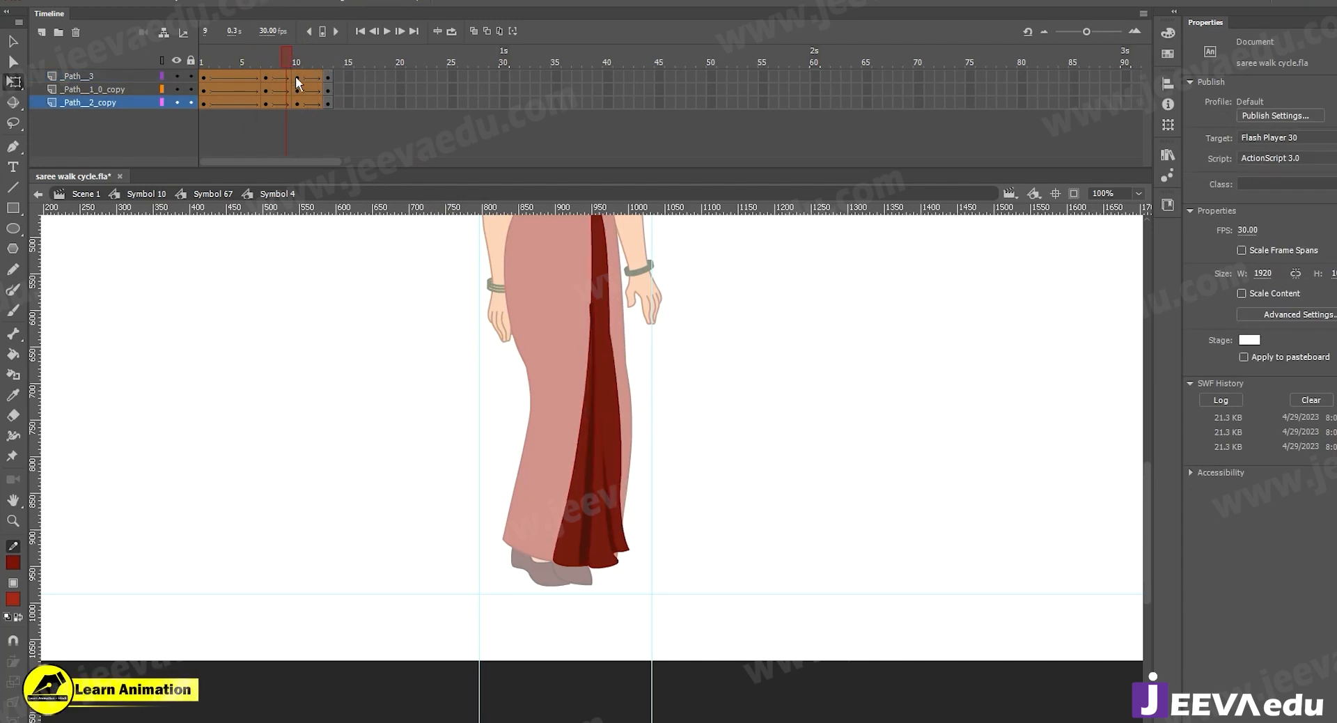
# Isolate the _Path__1_0_copy layer and examine its long dark fold up close and against the whole figure
pyautogui.keyDown('ctrl'); pyautogui.click(176, 92); pyautogui.keyUp('ctrl')
pyautogui.click(175, 91)
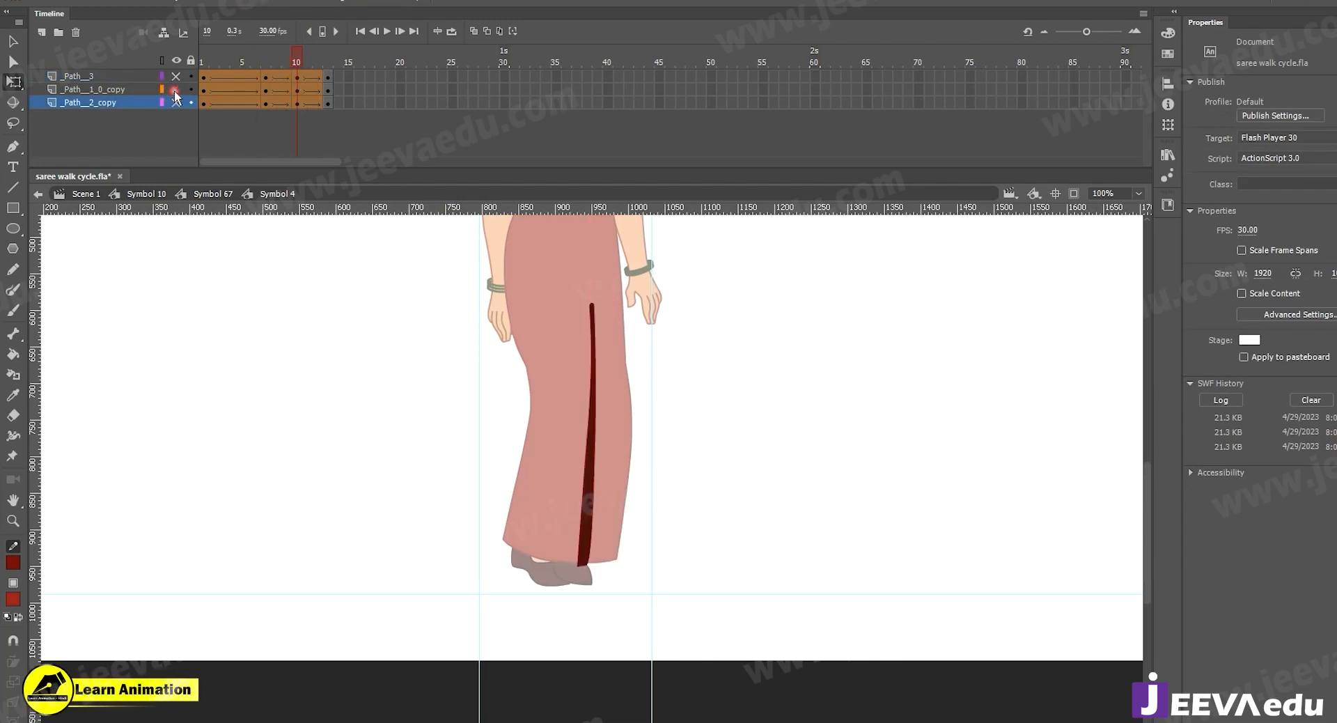
pyautogui.press('z')
pyautogui.click(605, 396)
pyautogui.click(618, 427)
pyautogui.click(558, 356)
pyautogui.keyDown('alt'); pyautogui.click(447, 384); pyautogui.keyUp('alt')
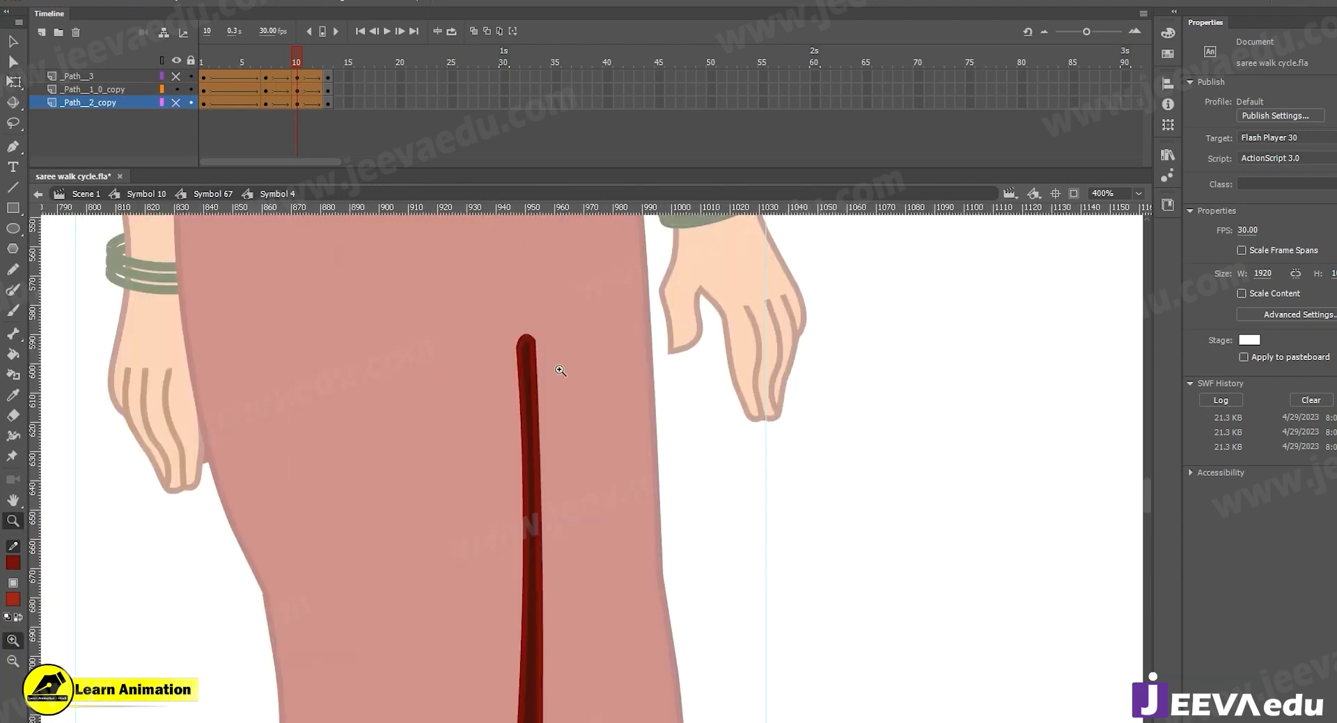
pyautogui.click(558, 370)
pyautogui.keyDown('alt'); pyautogui.click(582, 500); pyautogui.keyUp('alt')
pyautogui.keyDown('alt'); pyautogui.click(605, 515); pyautogui.keyUp('alt')
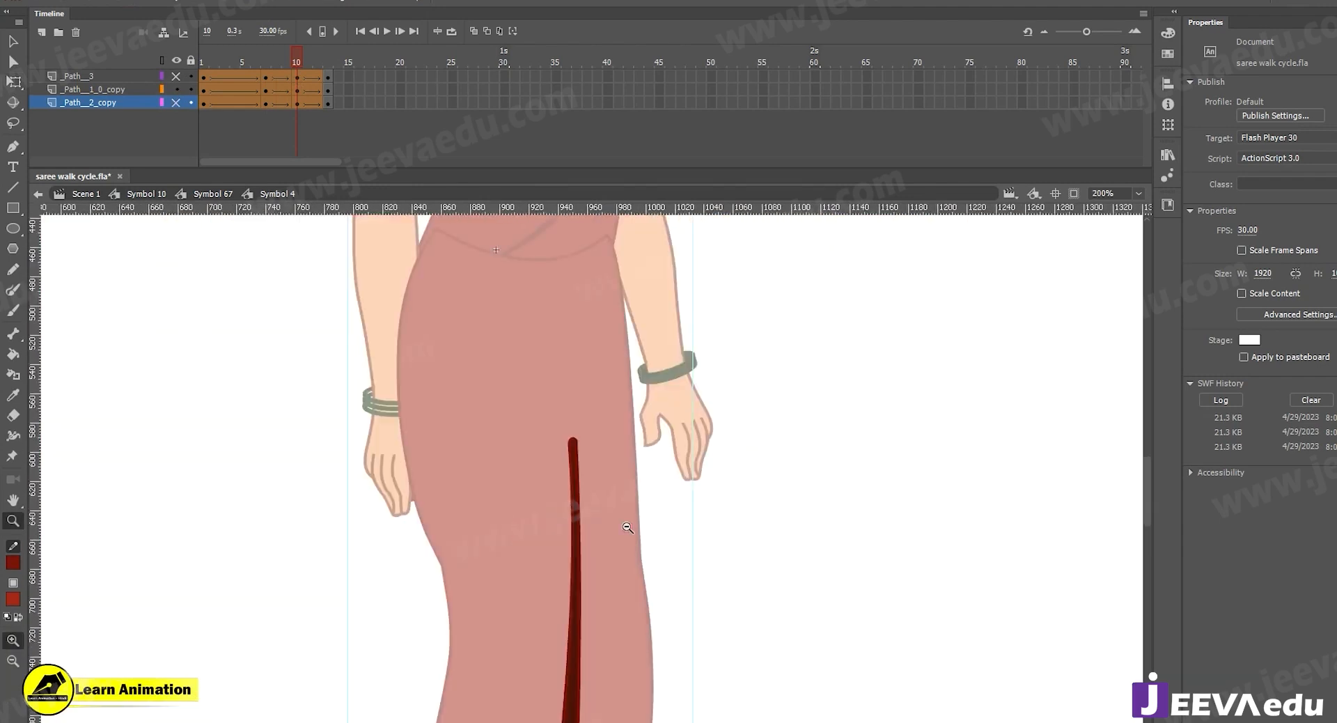
pyautogui.keyDown('alt'); pyautogui.click(620, 524); pyautogui.keyUp('alt')
pyautogui.keyDown('alt'); pyautogui.click(595, 523); pyautogui.keyUp('alt')
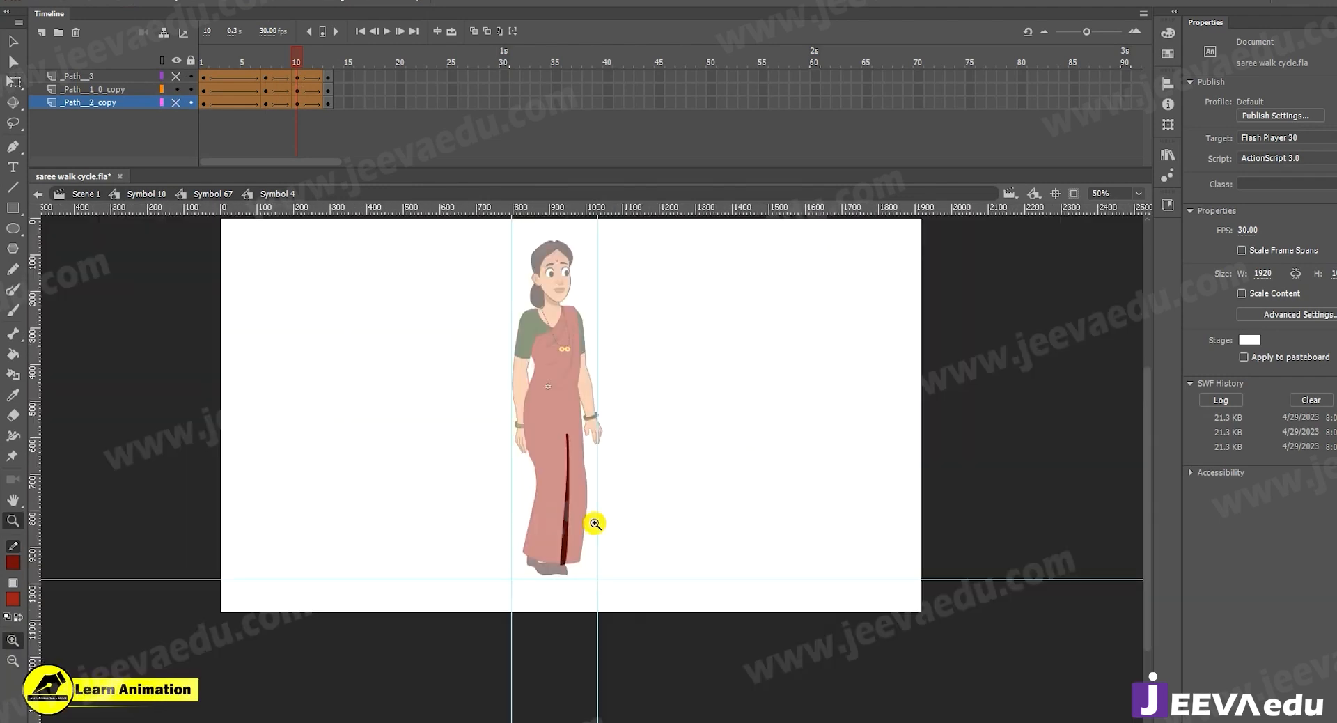
# Show the _Path__3 and _Path__2_copy layers again and review the complete pleats at frame 10
pyautogui.click(177, 77)
pyautogui.click(176, 102)
pyautogui.click(557, 540)
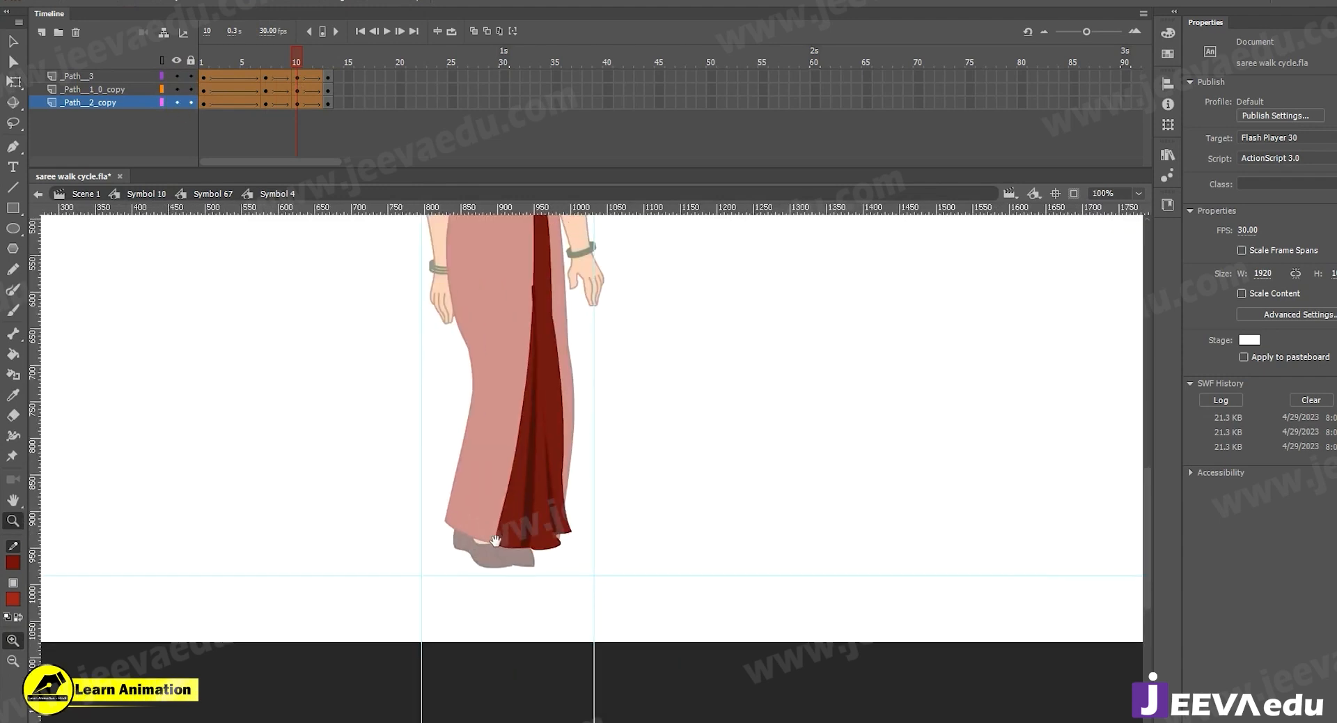
pyautogui.moveTo(495, 541); pyautogui.dragTo(506, 594)
# Insert frame 10 keyframes on all three pleat layers again and try bowing the pleats' front edge and front fold outward
pyautogui.moveTo(286, 59); pyautogui.dragTo(303, 100)
pyautogui.click(301, 68)
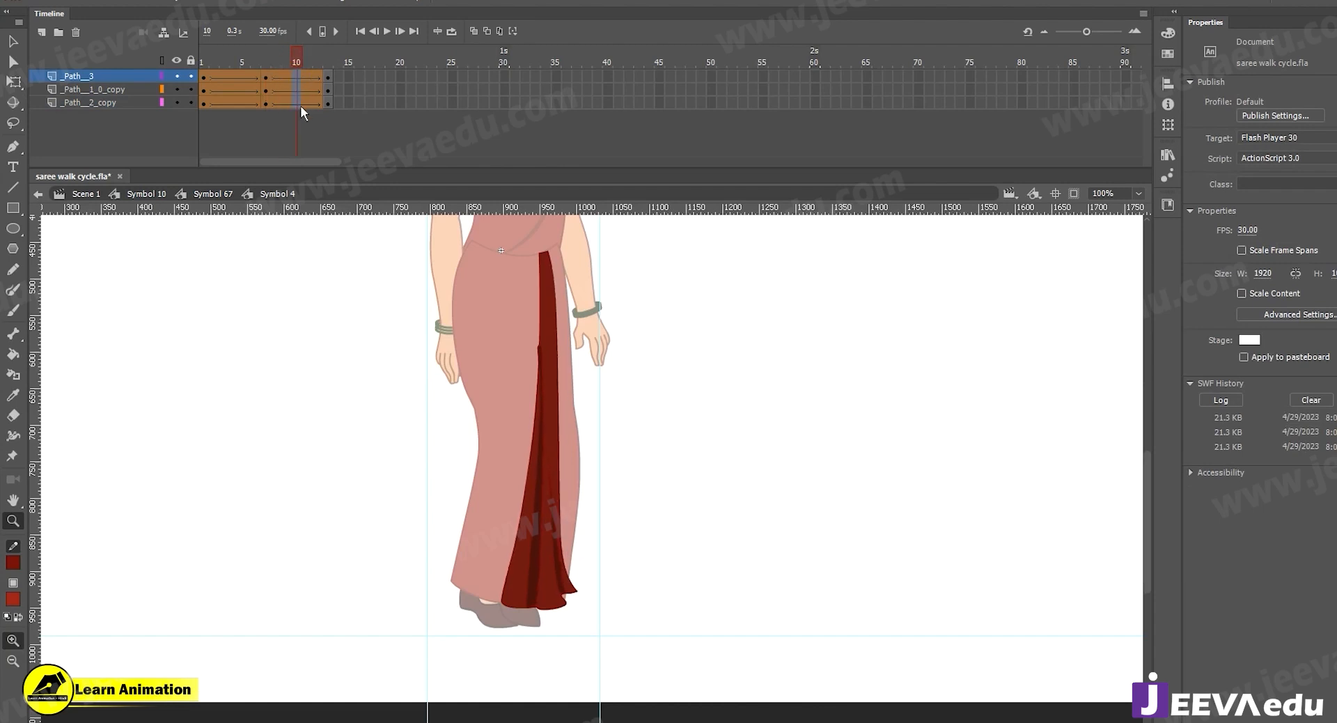
pyautogui.press('F6')
pyautogui.press('v')
pyautogui.click(625, 531)
pyautogui.moveTo(566, 441); pyautogui.dragTo(562, 424)
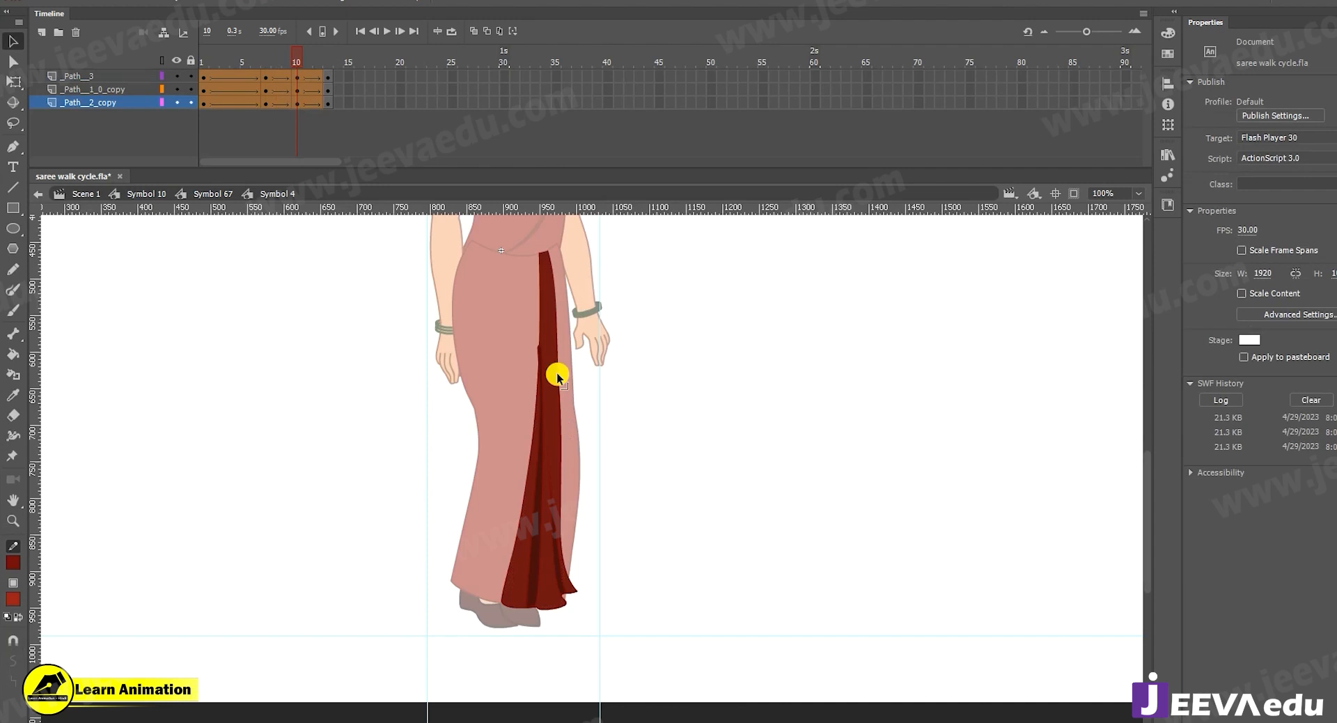
pyautogui.moveTo(562, 374); pyautogui.dragTo(561, 375)
pyautogui.moveTo(560, 525); pyautogui.dragTo(566, 533)
pyautogui.click(573, 563)
pyautogui.moveTo(567, 565); pyautogui.dragTo(570, 567)
# Check the pleats' motion up to frame 10, and undo the edge reshaping and the frame 10 keyframes on all three layers
pyautogui.moveTo(234, 48); pyautogui.dragTo(294, 84)
pyautogui.hotkey('ctrl', 'z')
pyautogui.hotkey('ctrl', 'z')
pyautogui.hotkey('ctrl', 'z')
pyautogui.hotkey('ctrl', 'z')
pyautogui.hotkey('ctrl', 'z')
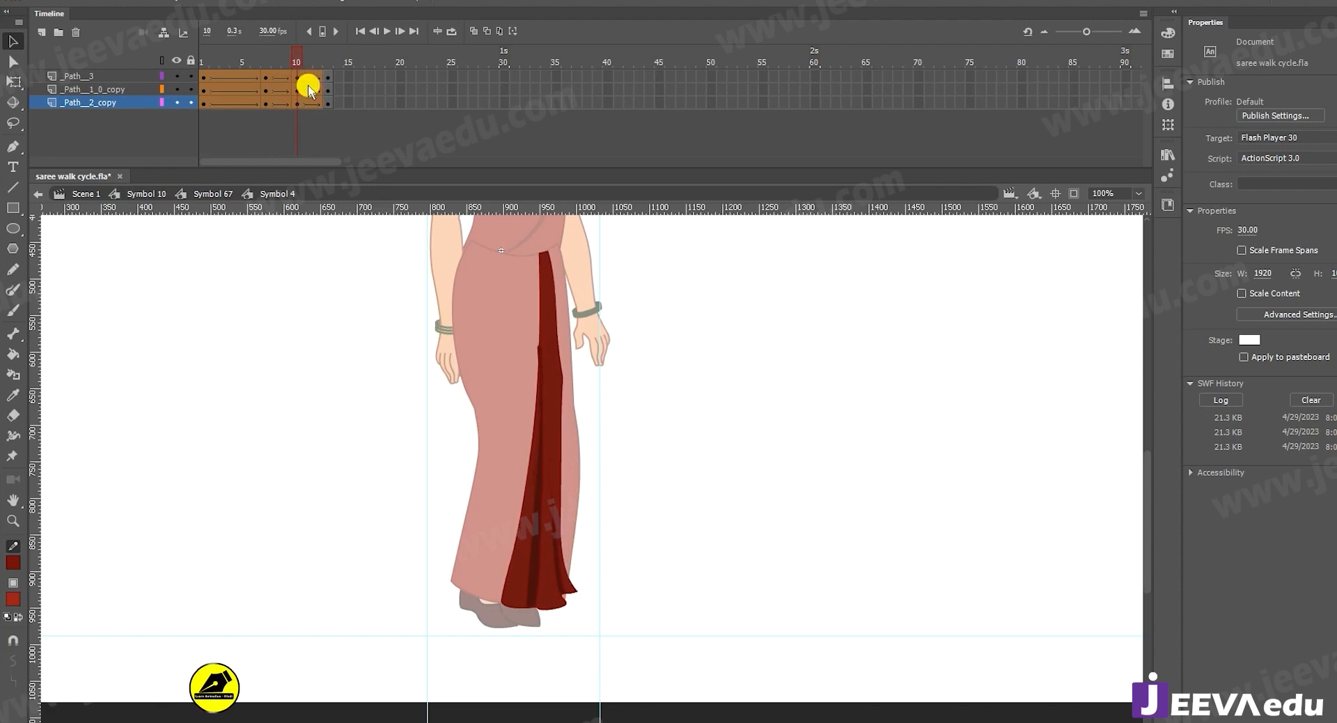
pyautogui.moveTo(252, 61); pyautogui.dragTo(298, 69)
pyautogui.hotkey('ctrl', 'z')
pyautogui.hotkey('ctrl', 'z')
pyautogui.hotkey('ctrl', 'z')
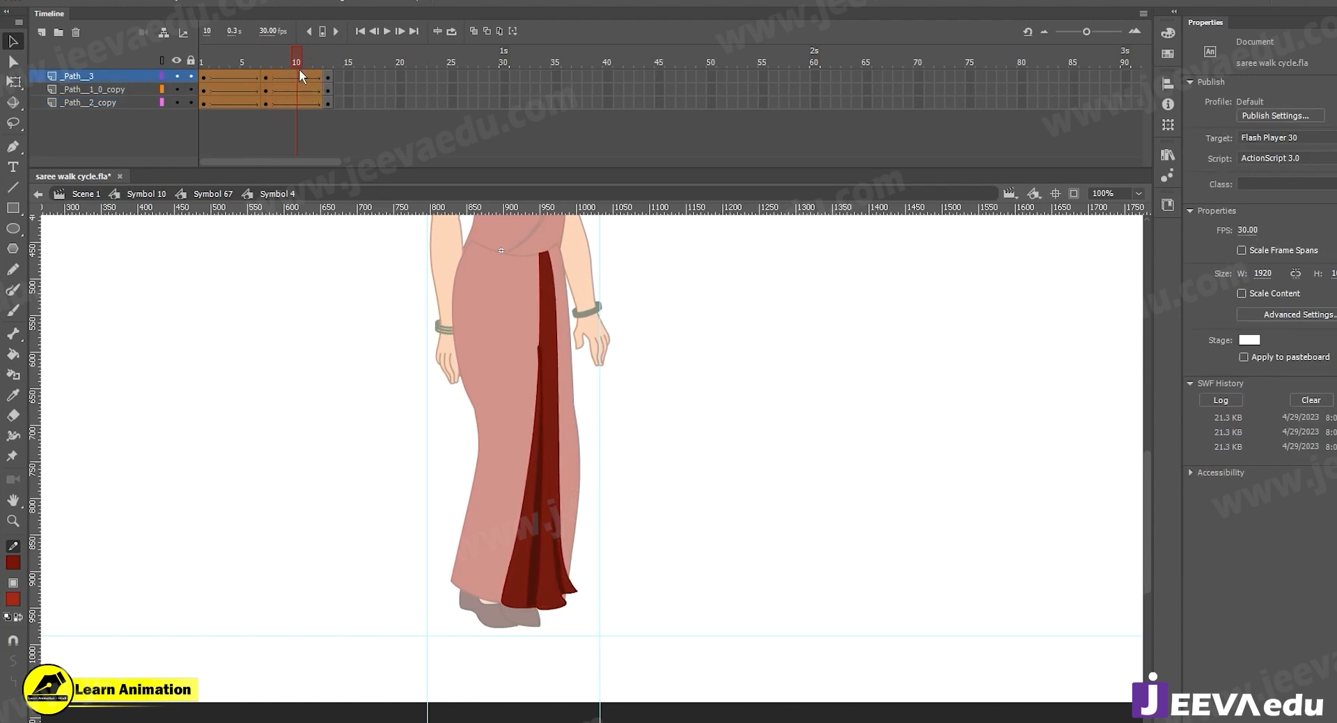
# Insert a keyframe at frame 10 on _Path__2_copy only, and bow the front edge of the pleats slightly outward
pyautogui.click(557, 411)
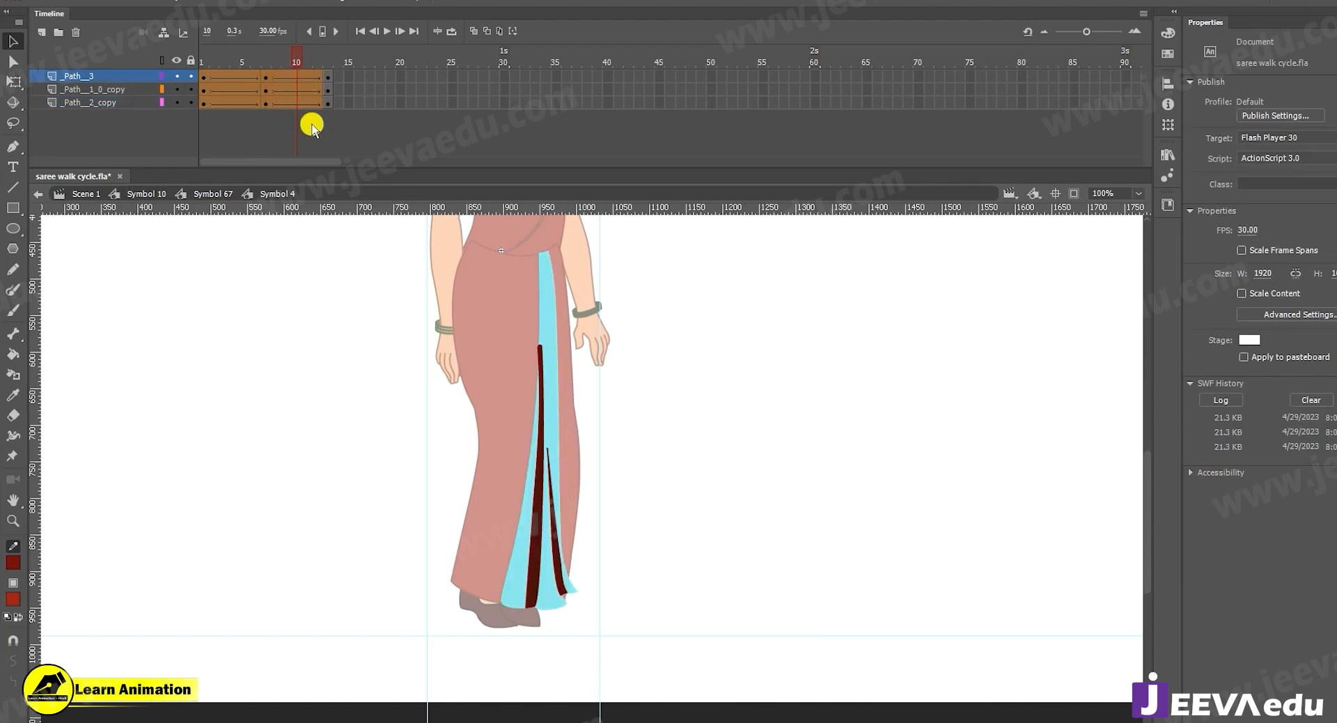
pyautogui.click(298, 79)
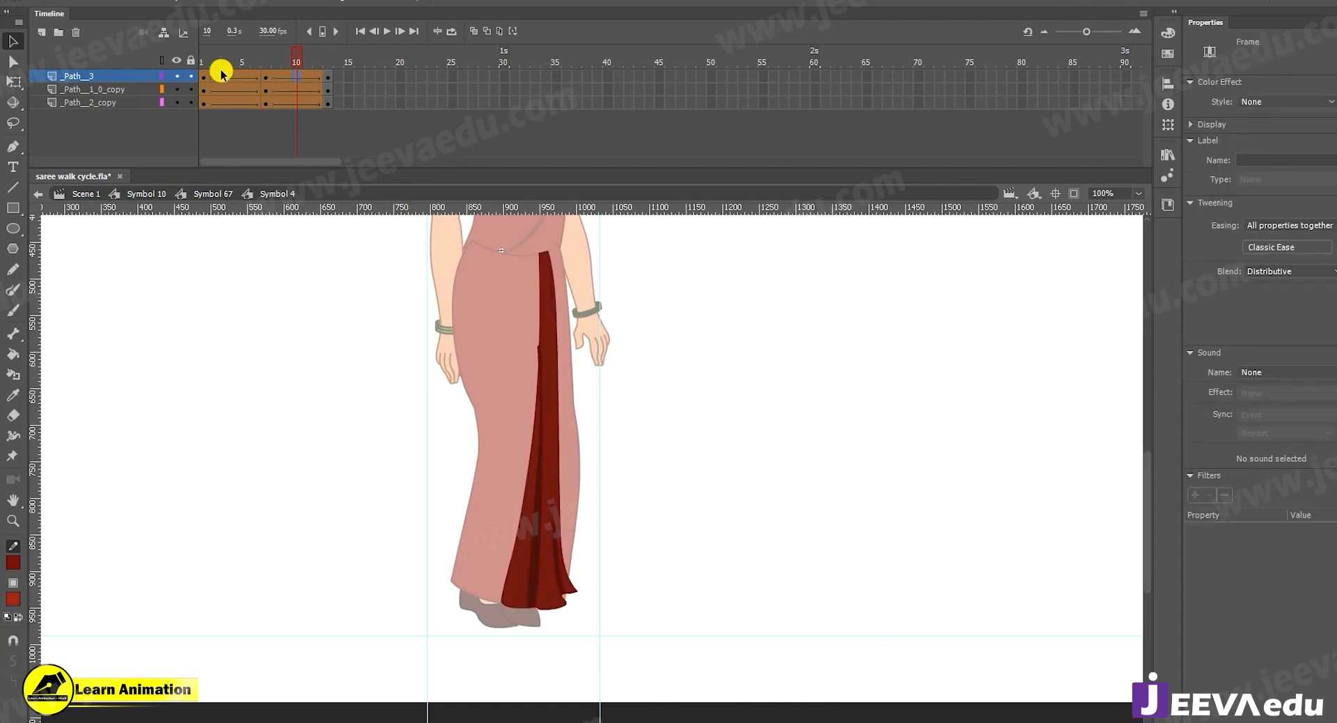
pyautogui.click(298, 100)
pyautogui.click(476, 313)
pyautogui.press('F6')
pyautogui.click(637, 492)
pyautogui.moveTo(558, 445); pyautogui.dragTo(562, 443)
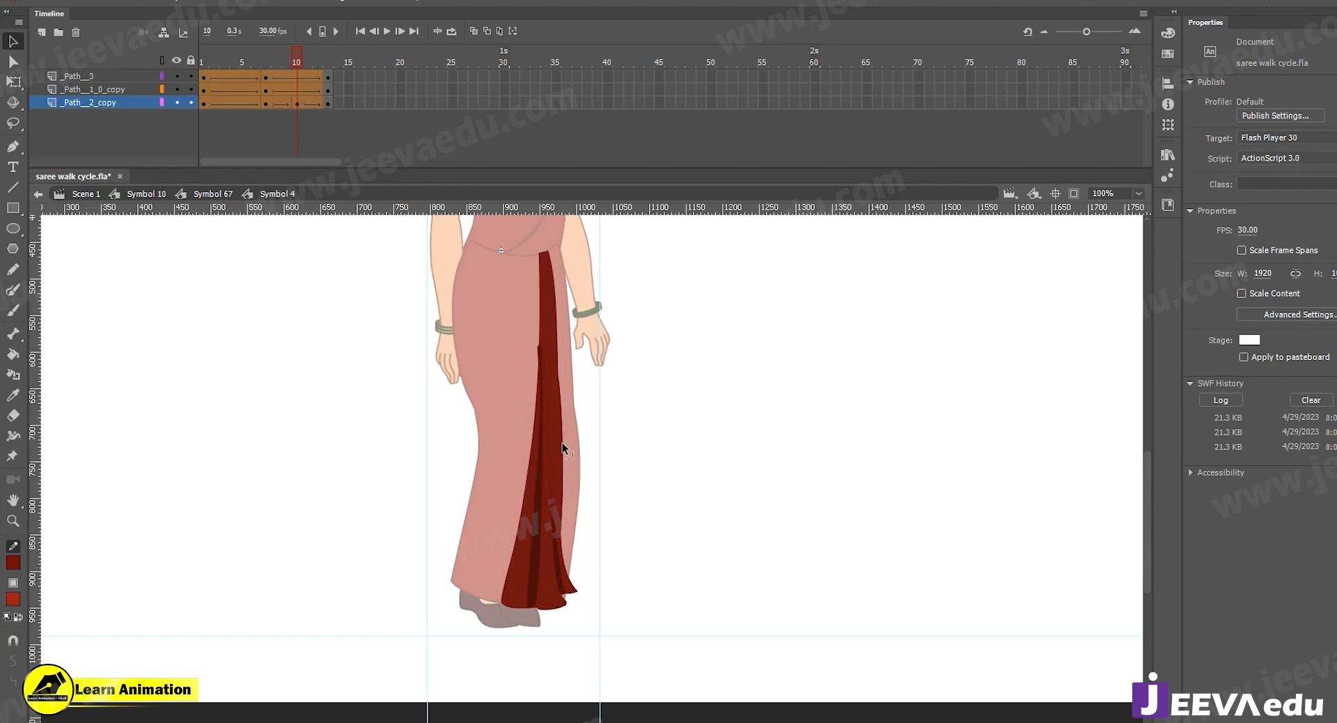
# Select the _Path__2_copy pleat shape at frame 10 and lock the _Path__1_0_copy layer
pyautogui.click(563, 534)
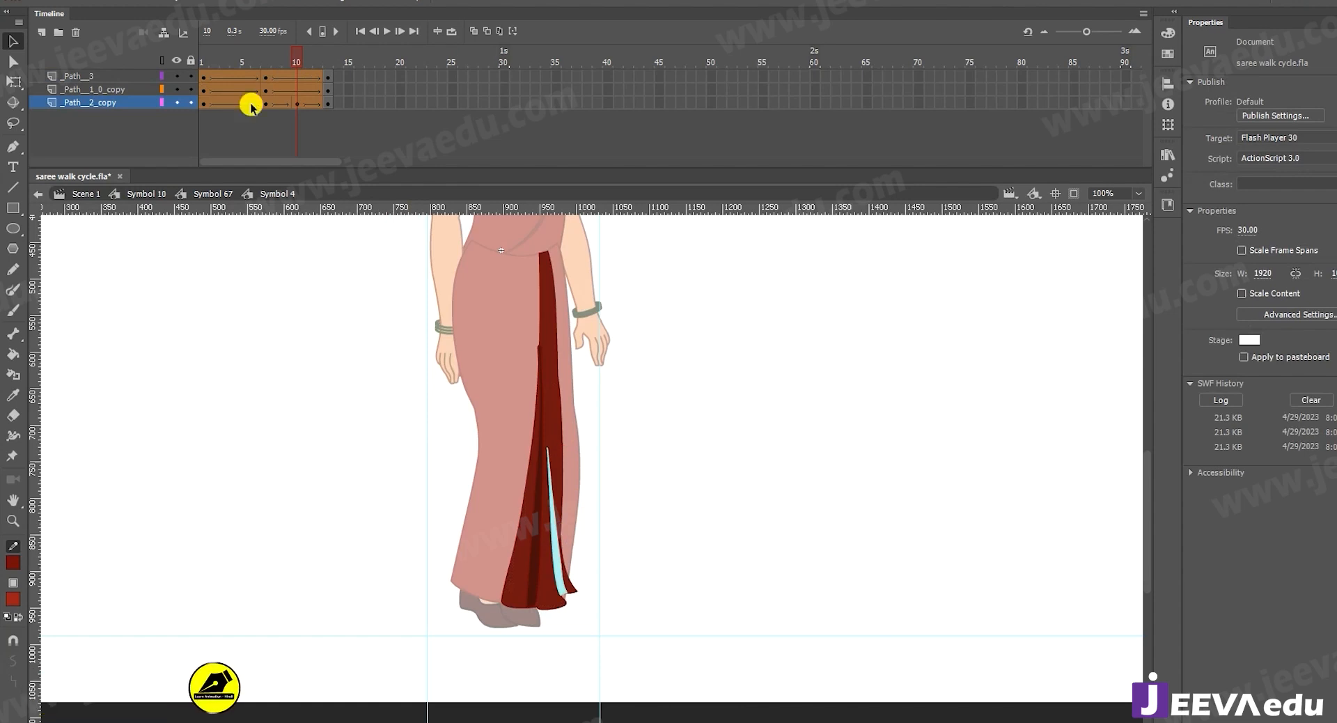
pyautogui.click(296, 104)
pyautogui.click(191, 89)
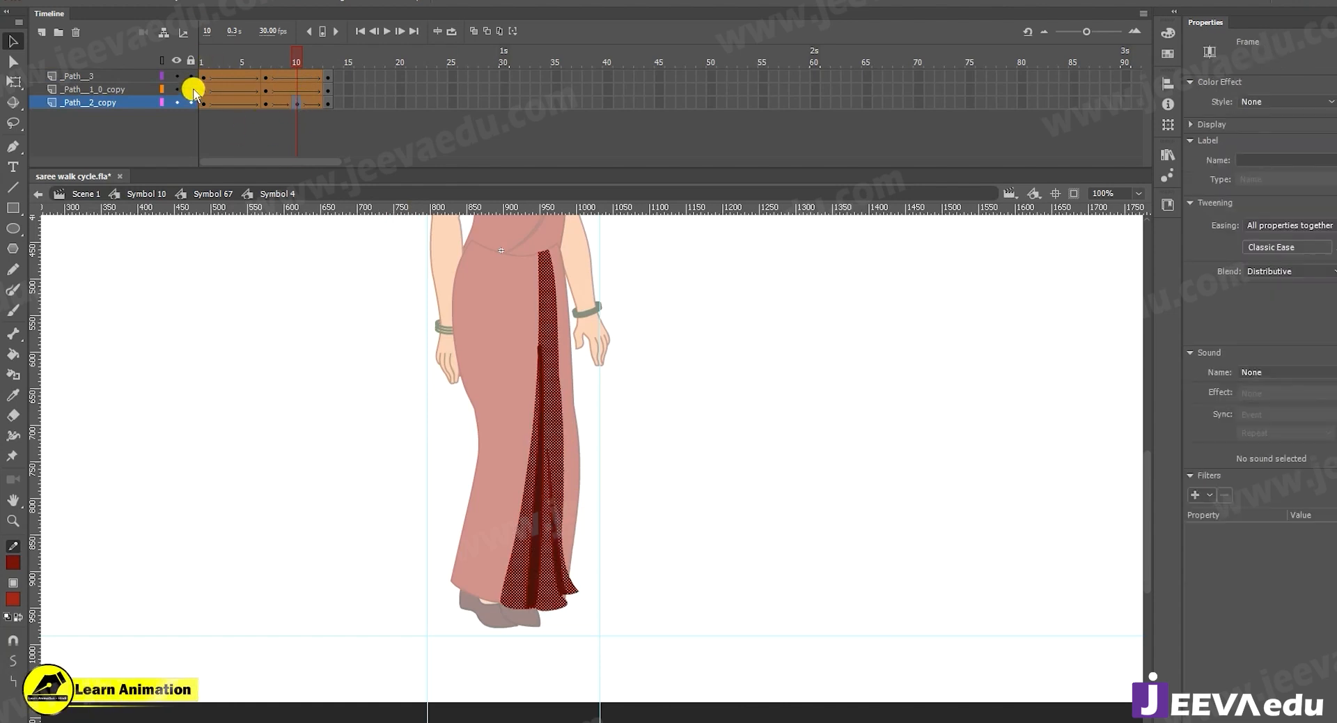
# Reshape the side edges of the dark red pleat at frame 10 on the _Path__2_copy layer
pyautogui.click(582, 524)
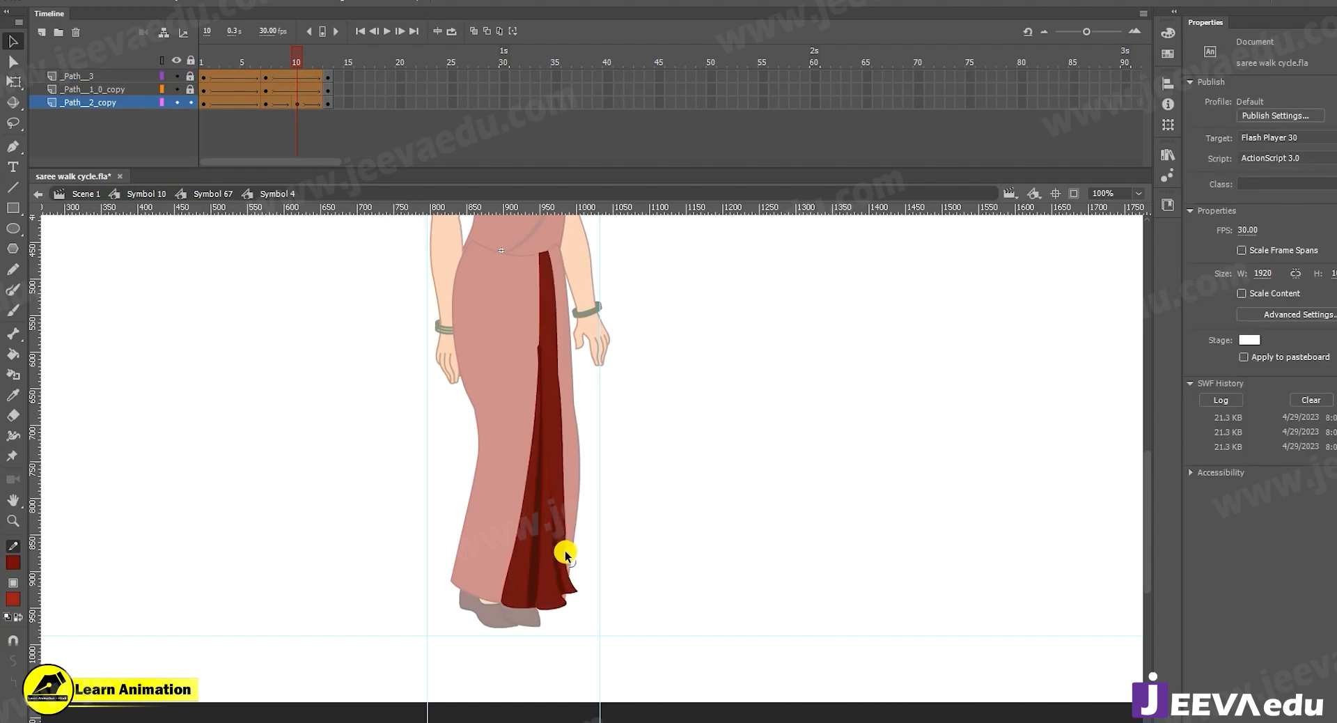
pyautogui.moveTo(532, 388)
pyautogui.mouseDown()
pyautogui.moveTo(538, 404)
pyautogui.moveTo(536, 391)
pyautogui.mouseUp()
pyautogui.moveTo(525, 482); pyautogui.dragTo(530, 481)
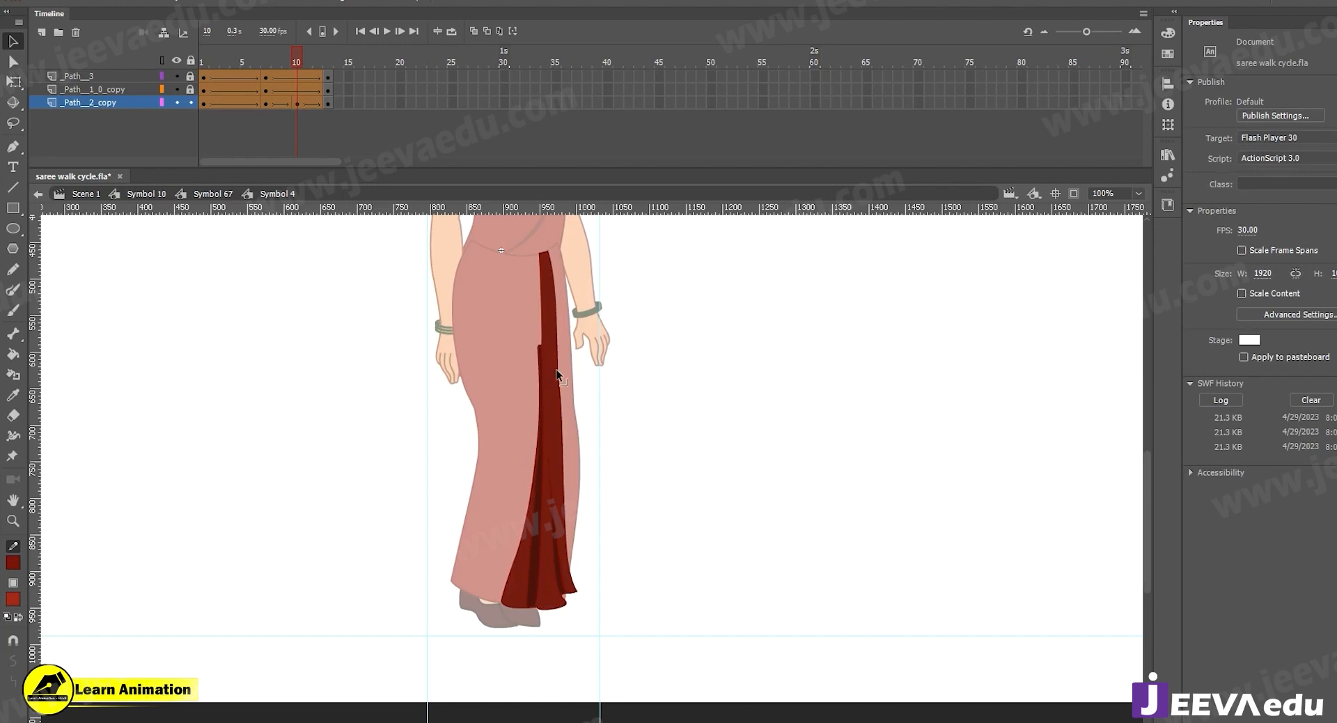
pyautogui.click(565, 465)
pyautogui.click(578, 487)
pyautogui.moveTo(562, 472); pyautogui.dragTo(565, 475)
pyautogui.moveTo(567, 553); pyautogui.dragTo(569, 554)
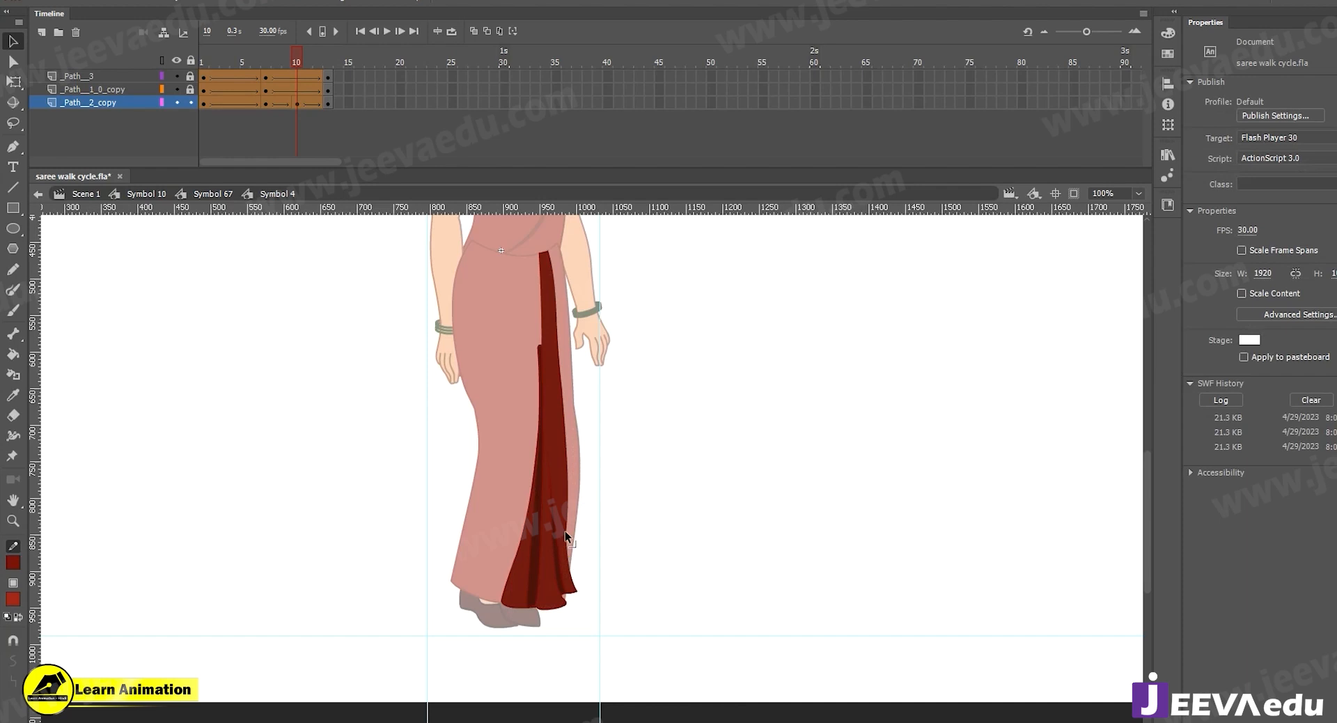
# Rotate and bend the thin fold shape on the _Path__3 layer at frame 10 to follow the reshaped pleat
pyautogui.moveTo(266, 63); pyautogui.dragTo(302, 72)
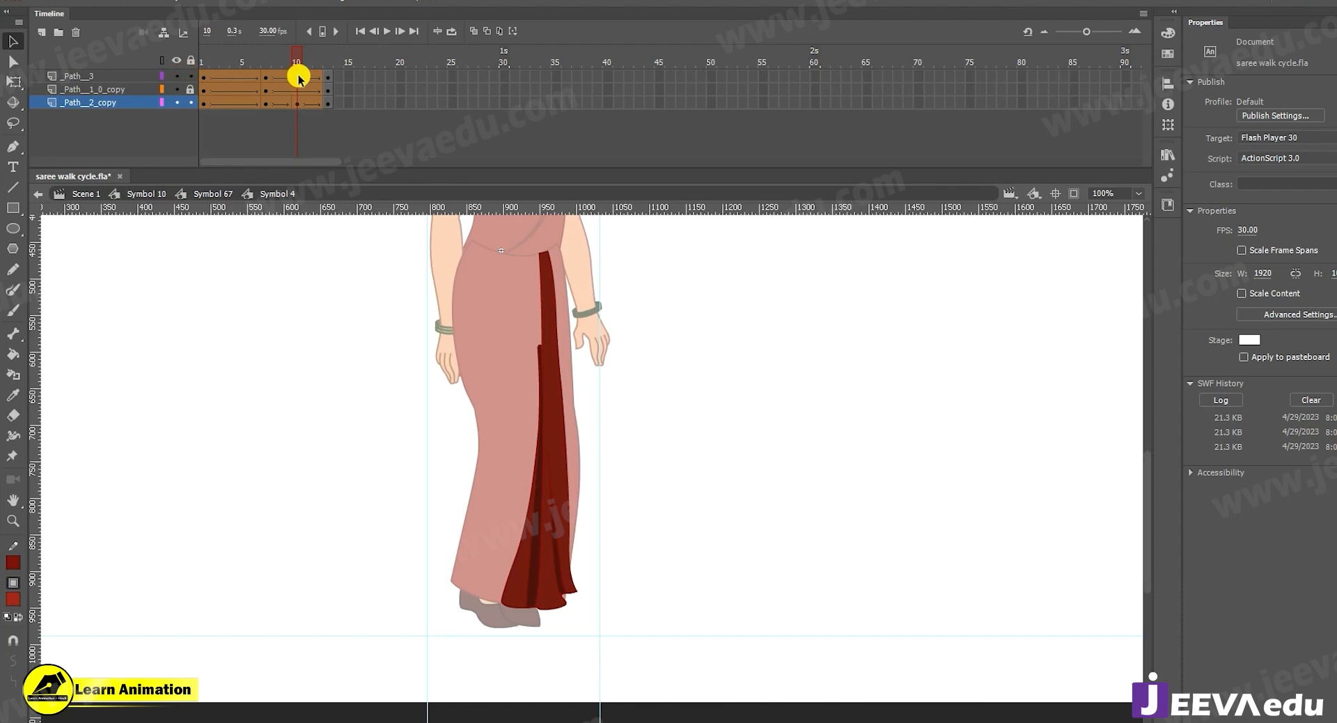
pyautogui.click(299, 78)
pyautogui.press('q')
pyautogui.click(564, 562)
pyautogui.moveTo(561, 581); pyautogui.dragTo(563, 590)
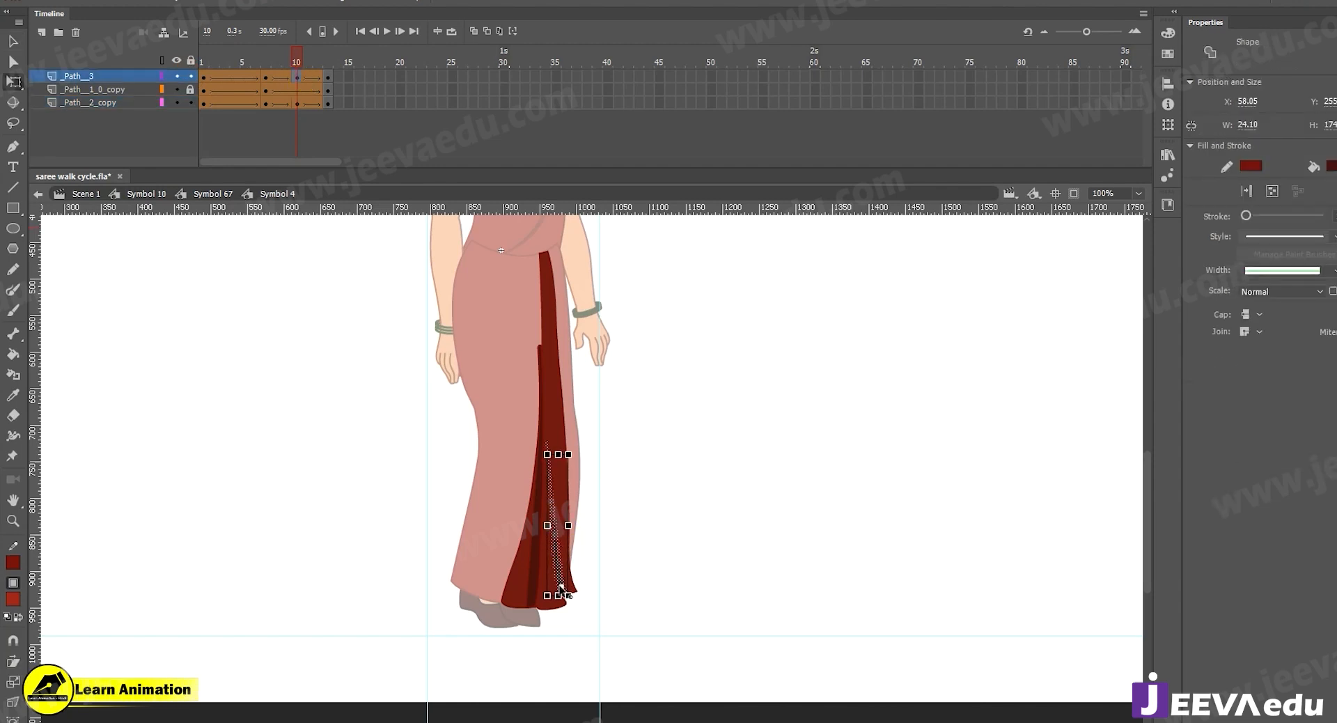
pyautogui.moveTo(570, 454); pyautogui.dragTo(577, 464)
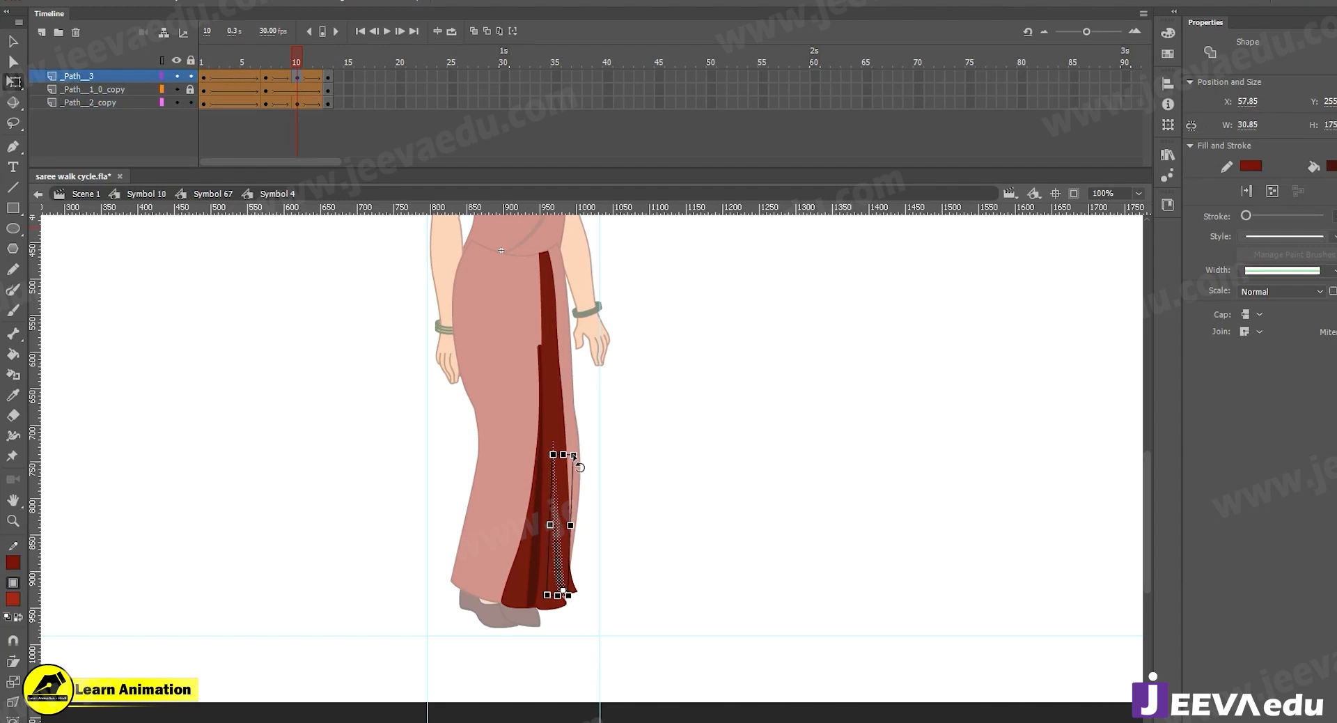
pyautogui.click(615, 500)
pyautogui.moveTo(561, 516); pyautogui.dragTo(555, 533)
pyautogui.click(273, 58)
pyautogui.moveTo(273, 58); pyautogui.dragTo(288, 72)
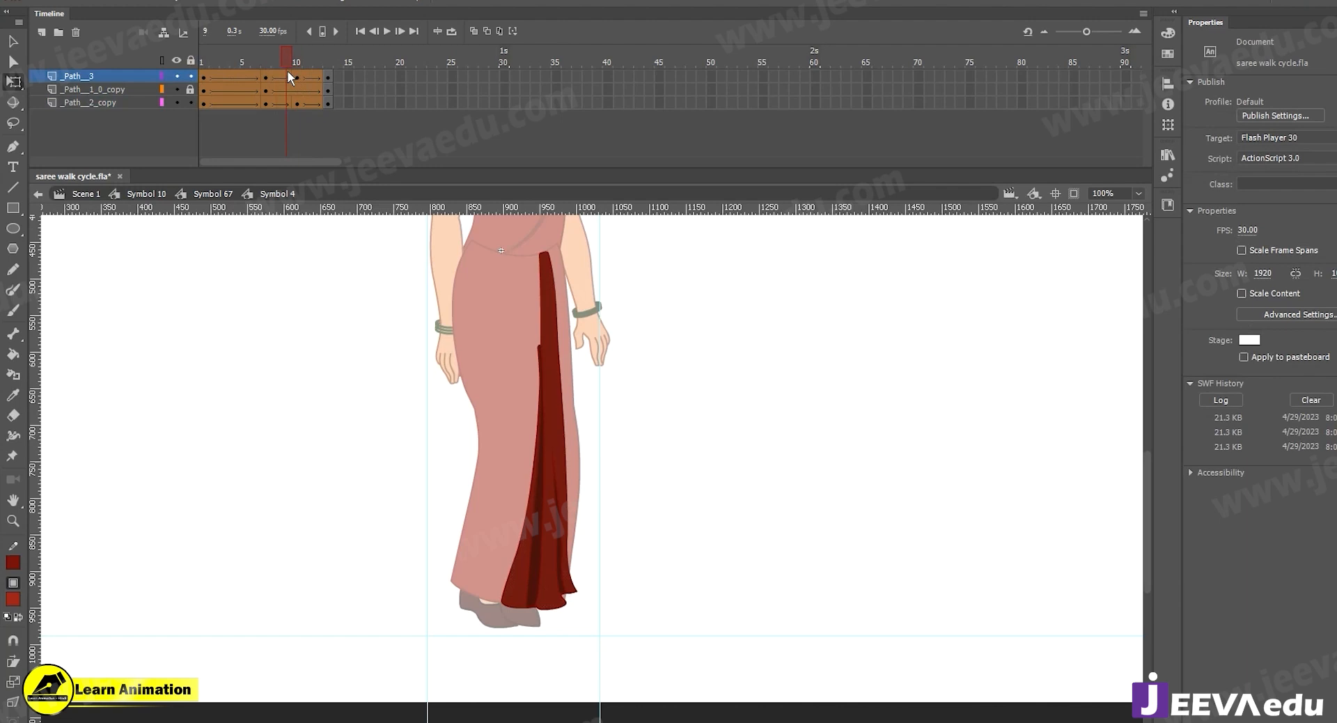
# In Symbol 67, add a keyframe at frame 10 on Layer_2 and rotate the pleat so its hem swings slightly right
pyautogui.click(198, 194)
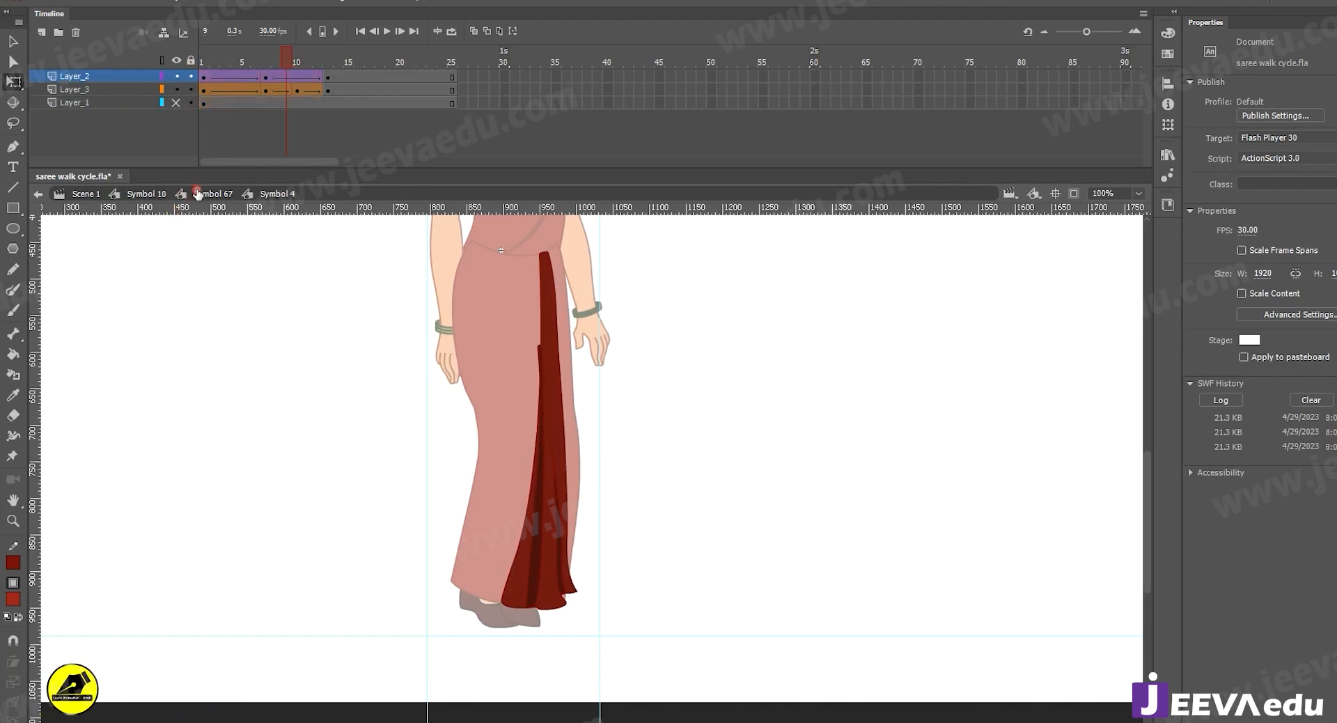
pyautogui.moveTo(268, 63); pyautogui.dragTo(299, 85)
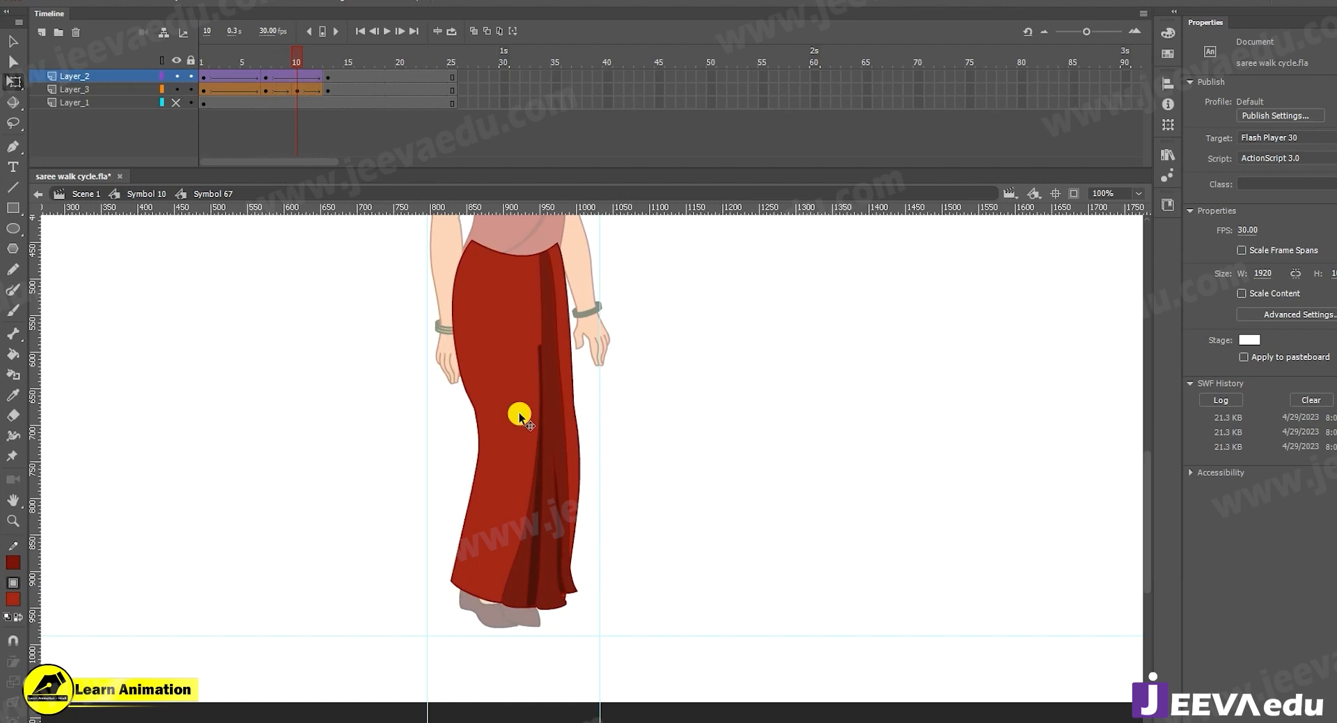
pyautogui.press('v')
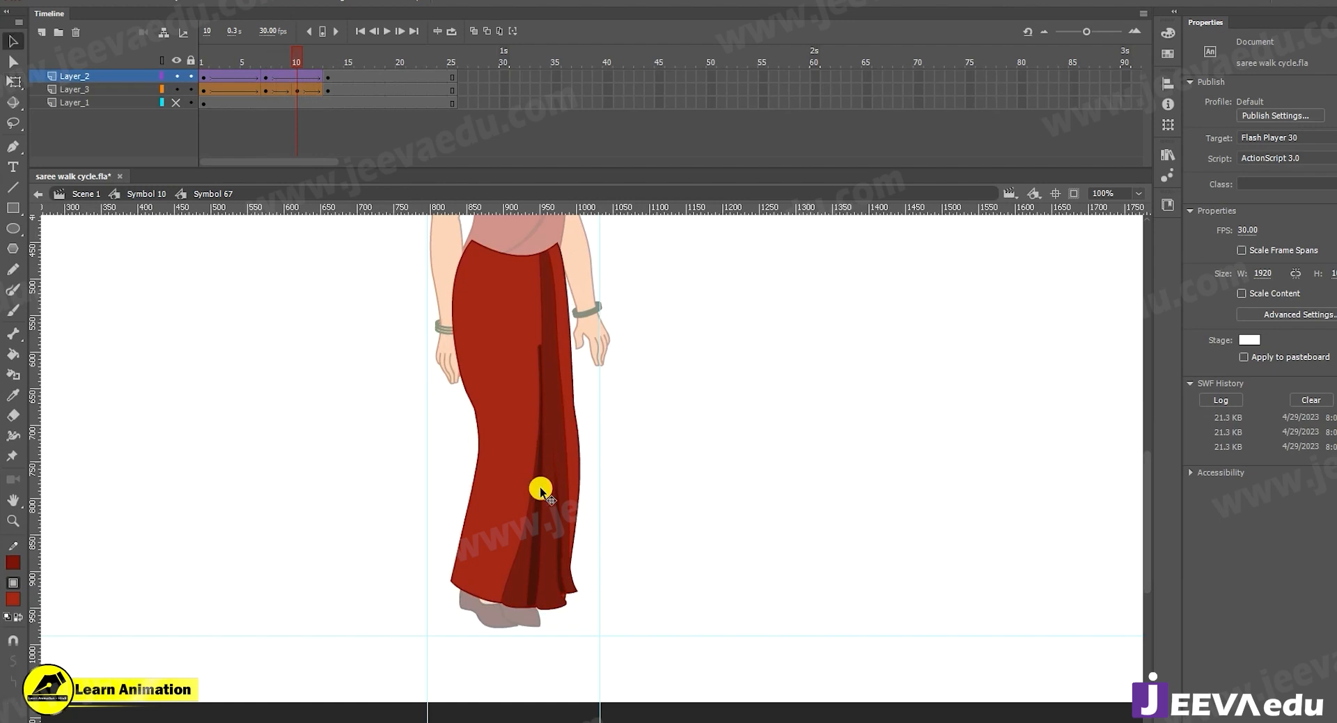
pyautogui.click(301, 78)
pyautogui.hotkey('shift', 'F5')
pyautogui.press('F6')
pyautogui.click(511, 528)
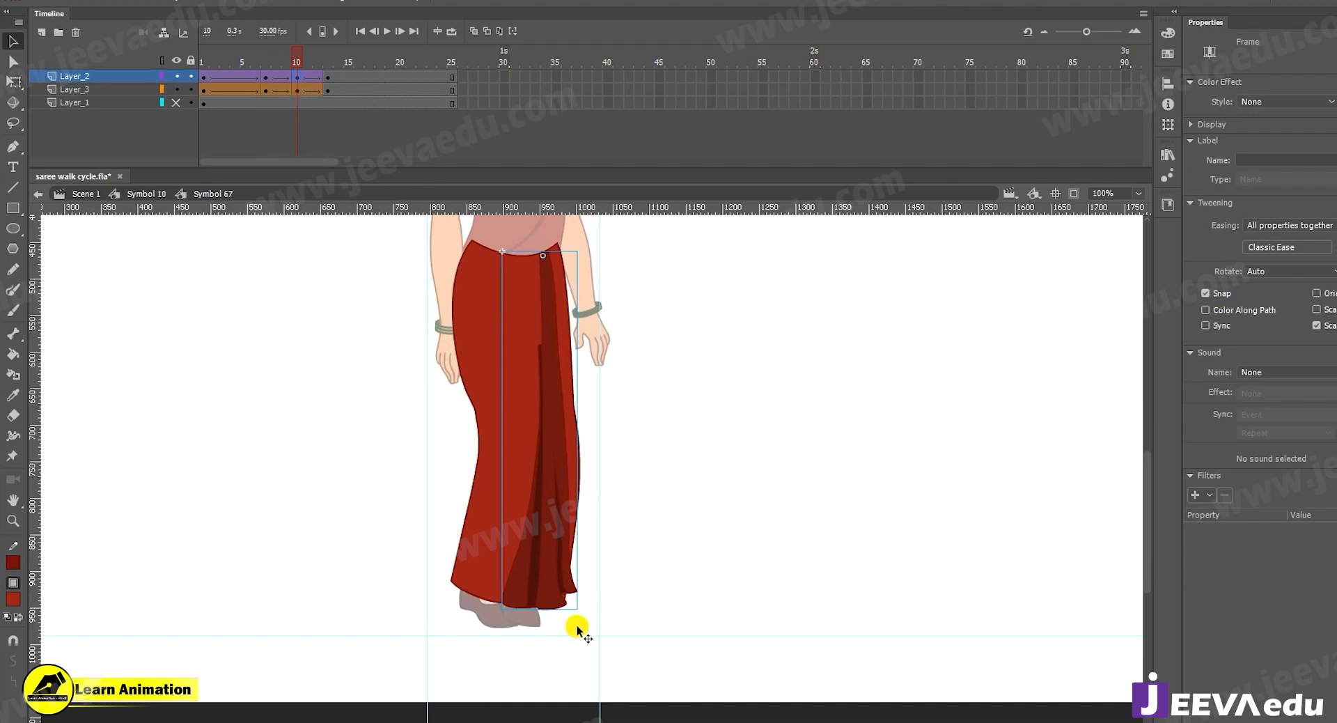
pyautogui.press('q')
pyautogui.moveTo(587, 621); pyautogui.dragTo(591, 621)
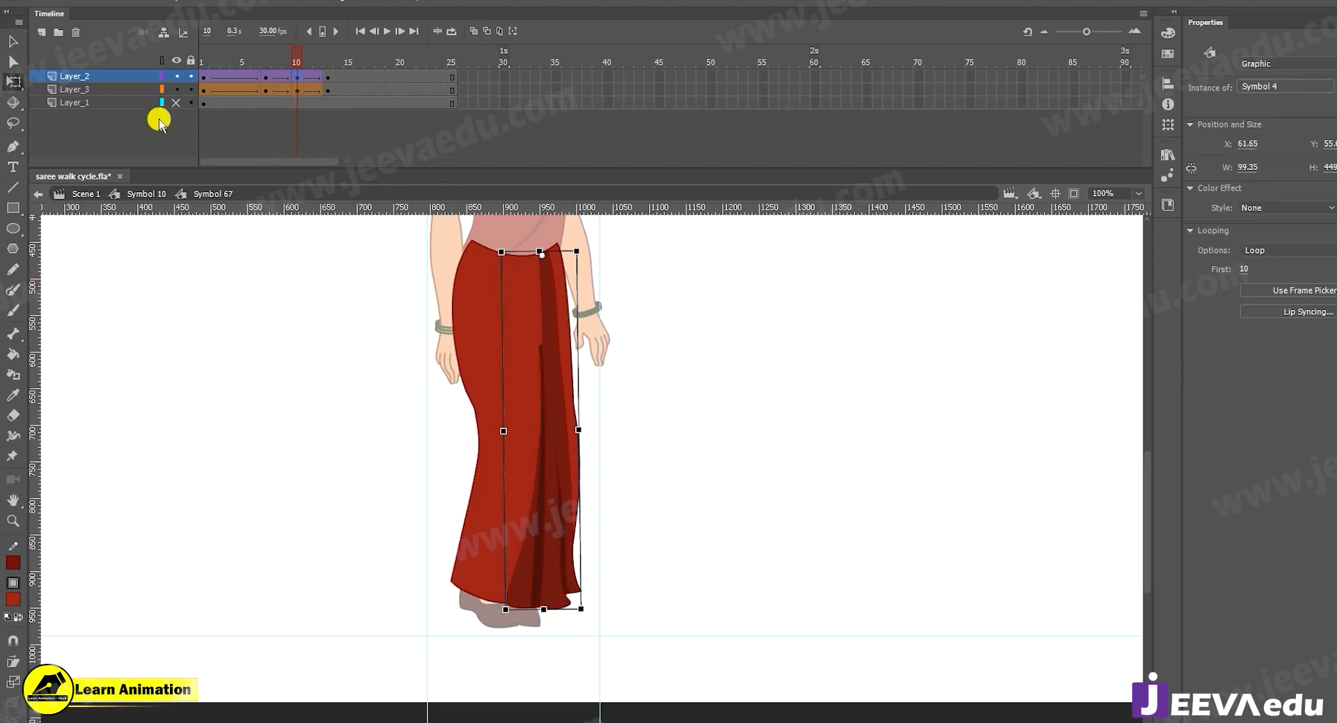
# Return to Symbol 10 and review the skirt and feet motion between frames 7 and 13
pyautogui.click(147, 195)
pyautogui.moveTo(293, 75); pyautogui.dragTo(329, 106)
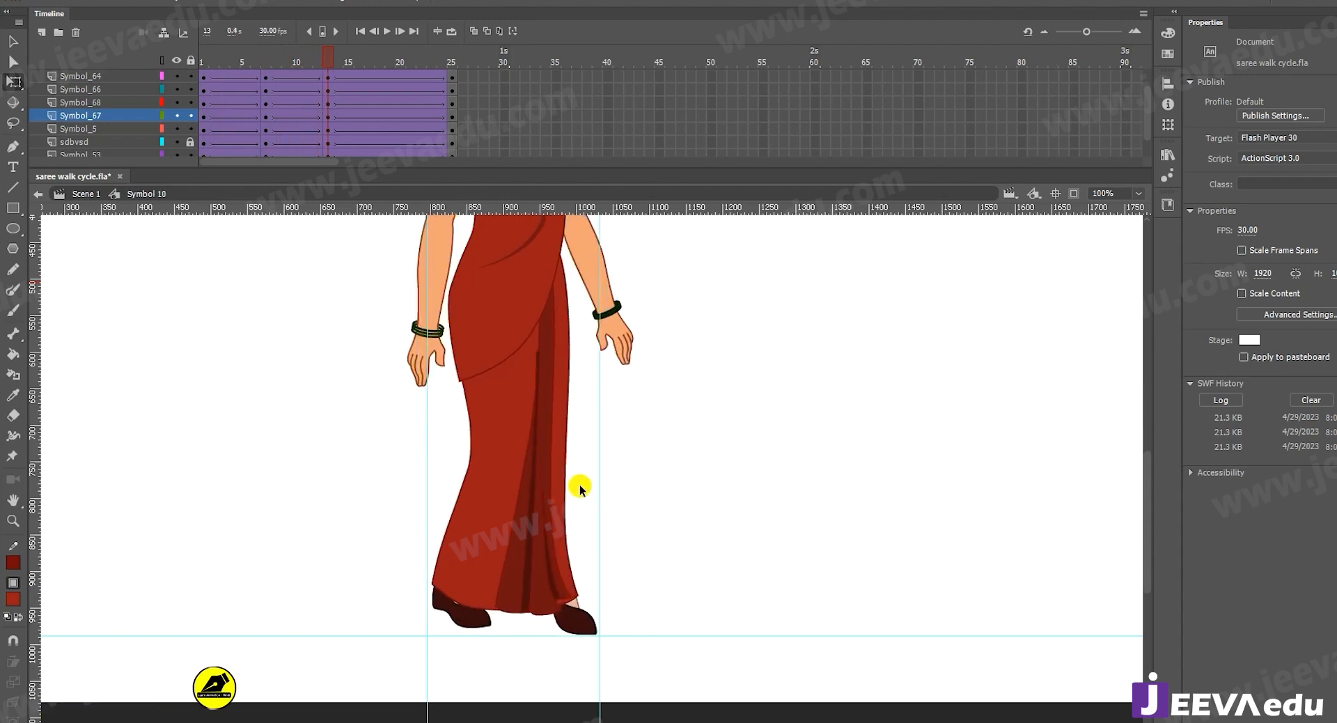
pyautogui.press('z')
pyautogui.keyDown('alt'); pyautogui.click(557, 473); pyautogui.keyUp('alt')
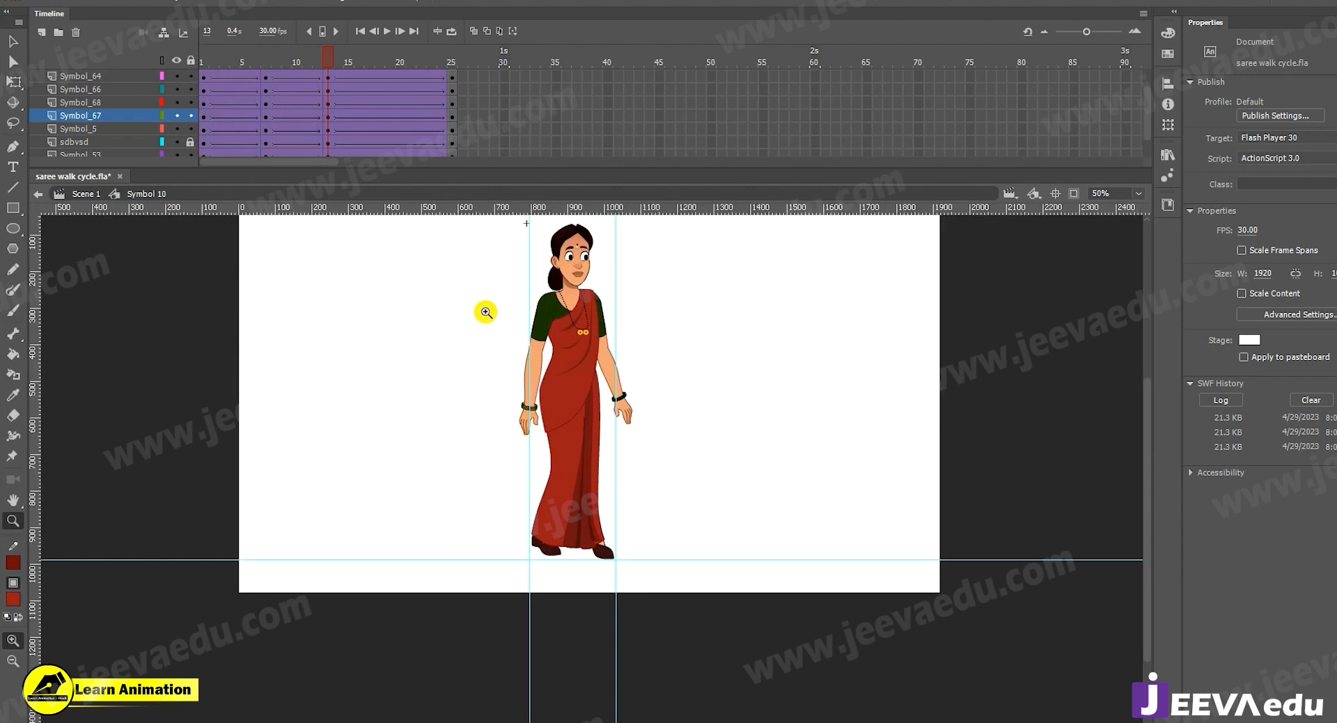
pyautogui.moveTo(312, 61); pyautogui.dragTo(267, 75)
pyautogui.press('v')
pyautogui.click(578, 503)
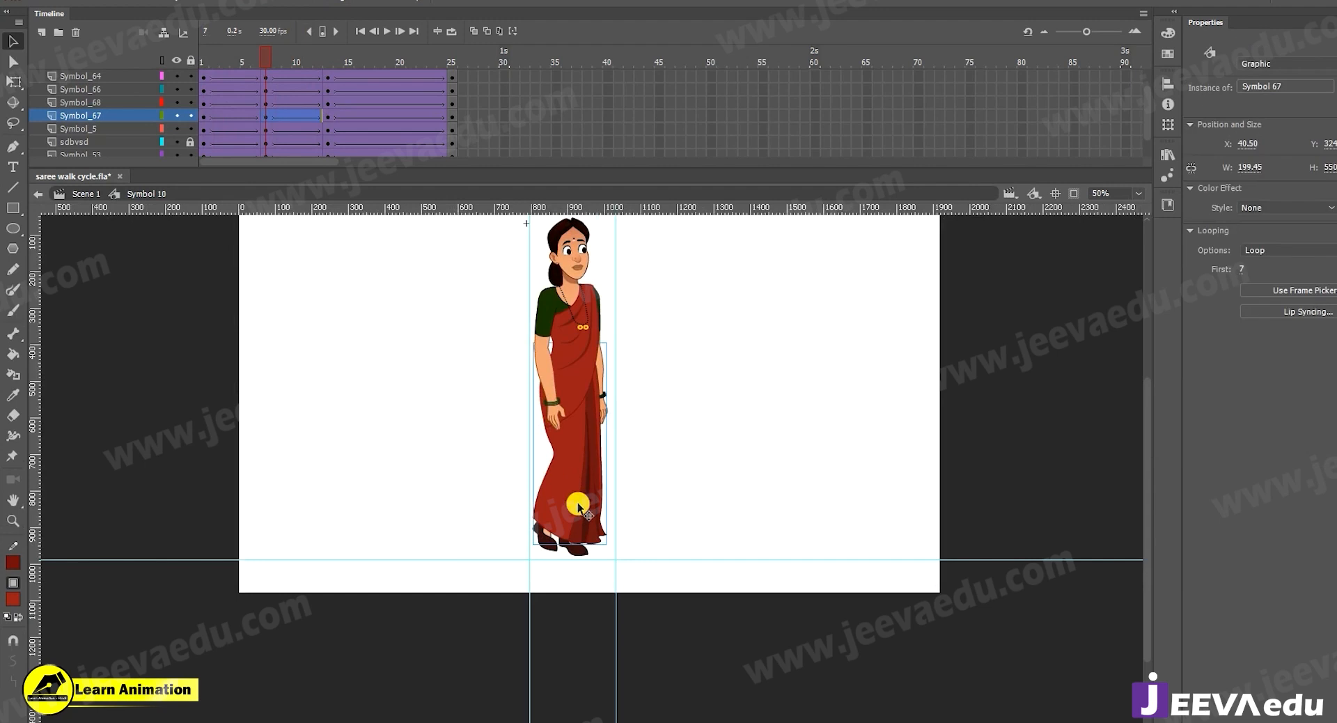
pyautogui.moveTo(282, 58); pyautogui.dragTo(325, 103)
pyautogui.hotkey('ctrl', 'space')
pyautogui.click(604, 540)
pyautogui.moveTo(330, 52)
pyautogui.mouseDown()
pyautogui.moveTo(308, 62)
pyautogui.moveTo(326, 77)
pyautogui.mouseUp()
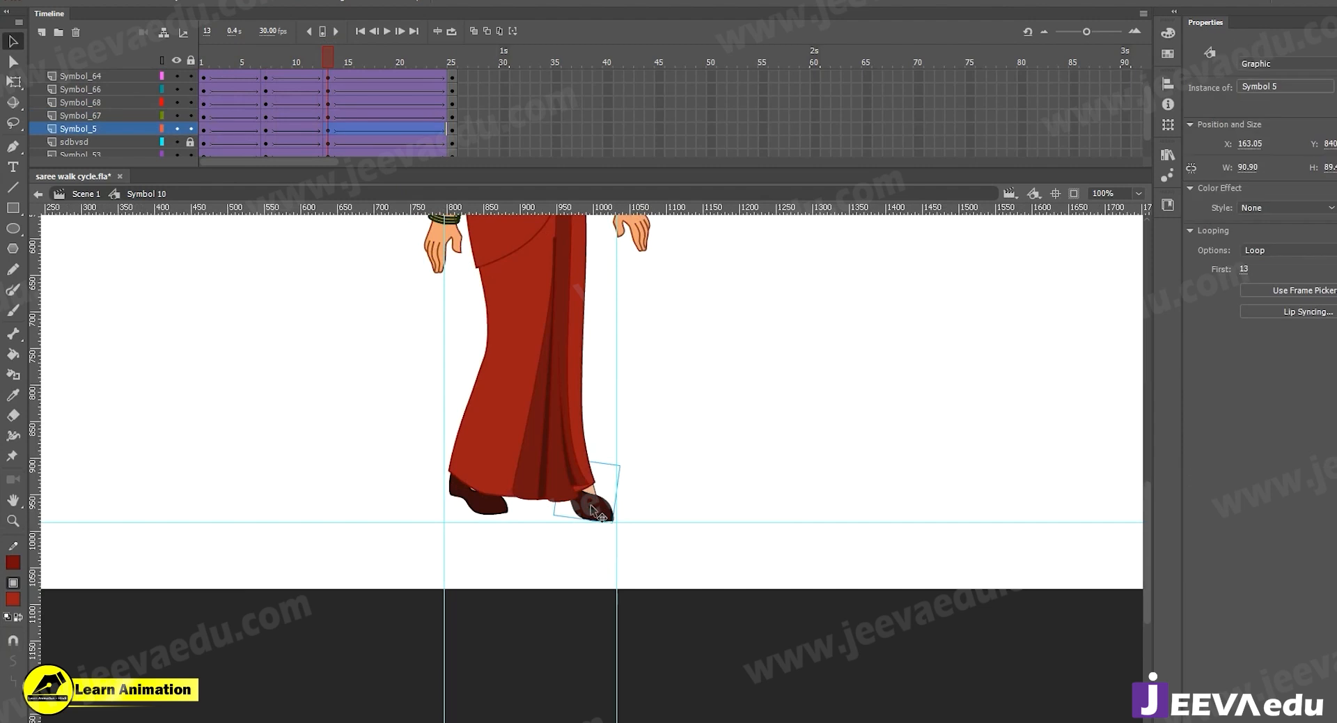
# Inside the front foot's Symbol 5, add a keyframe at frame 11 and switch the shoe to pose 3 with the Frame Picker
pyautogui.doubleClick(592, 507)
pyautogui.click(307, 76)
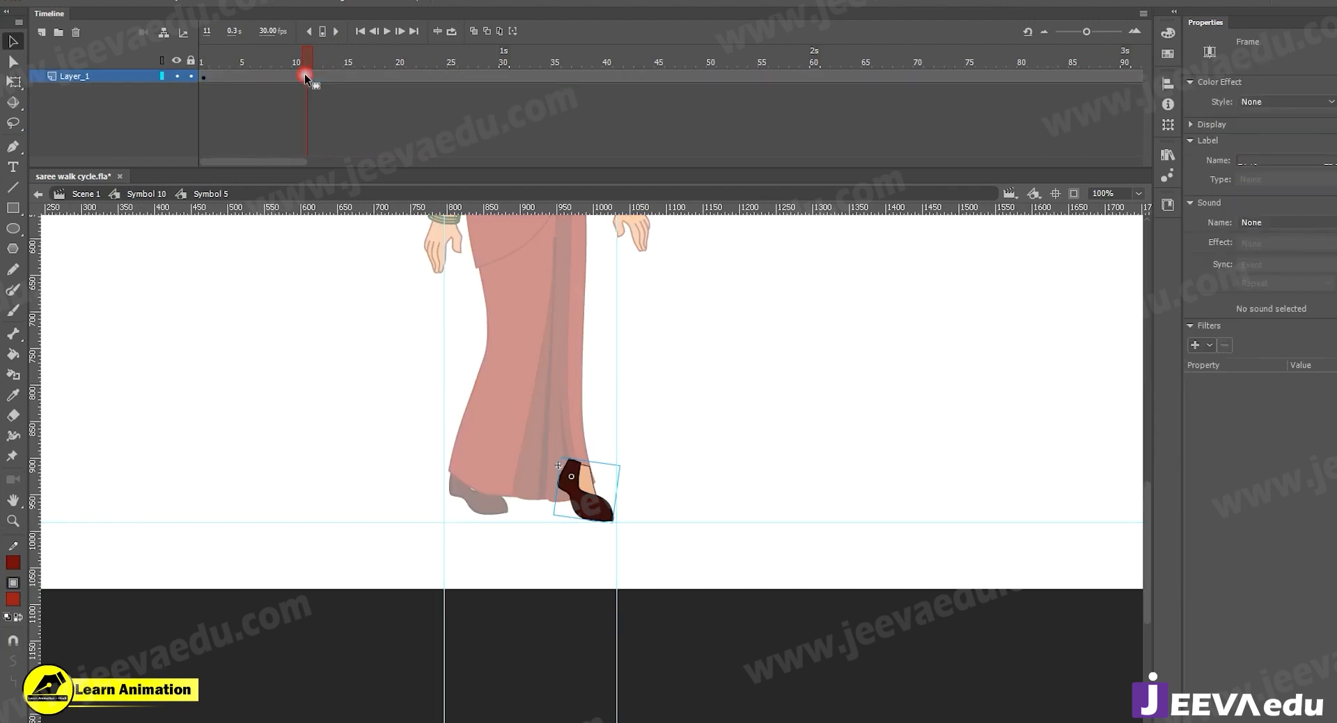
pyautogui.click(591, 495)
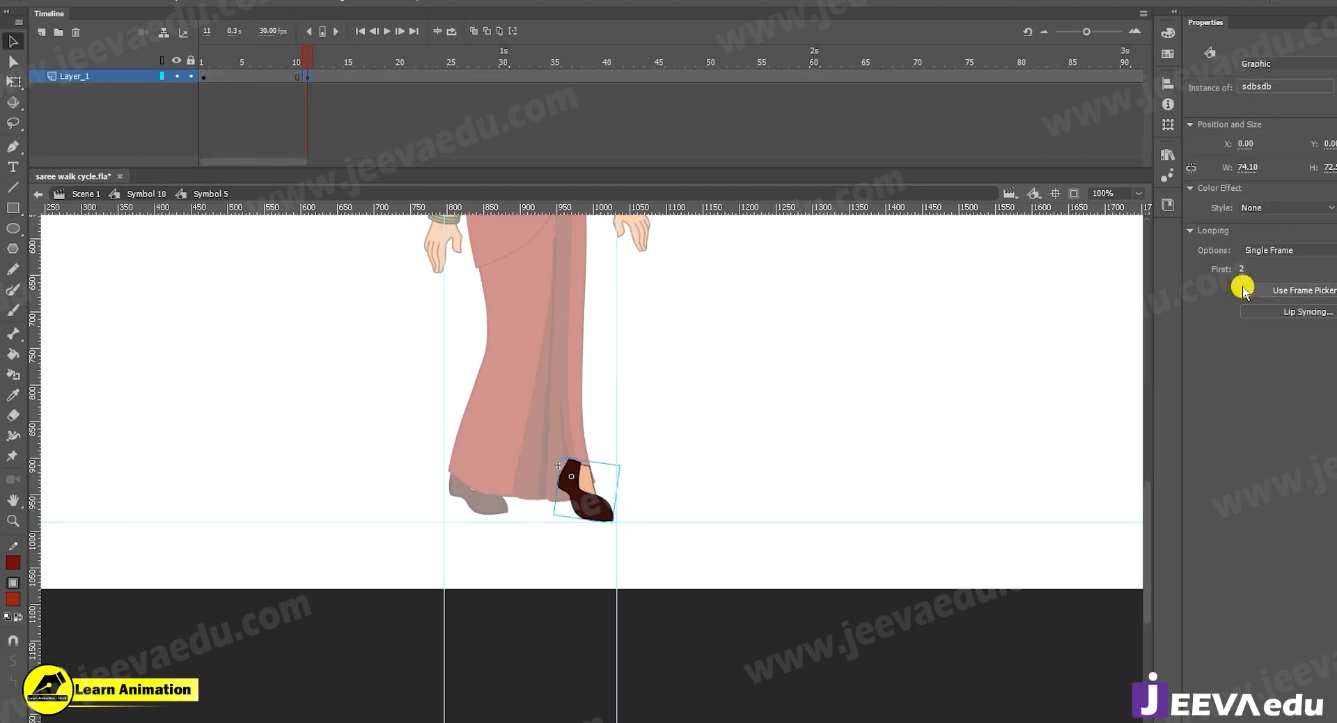
pyautogui.click(1254, 290)
pyautogui.click(634, 416)
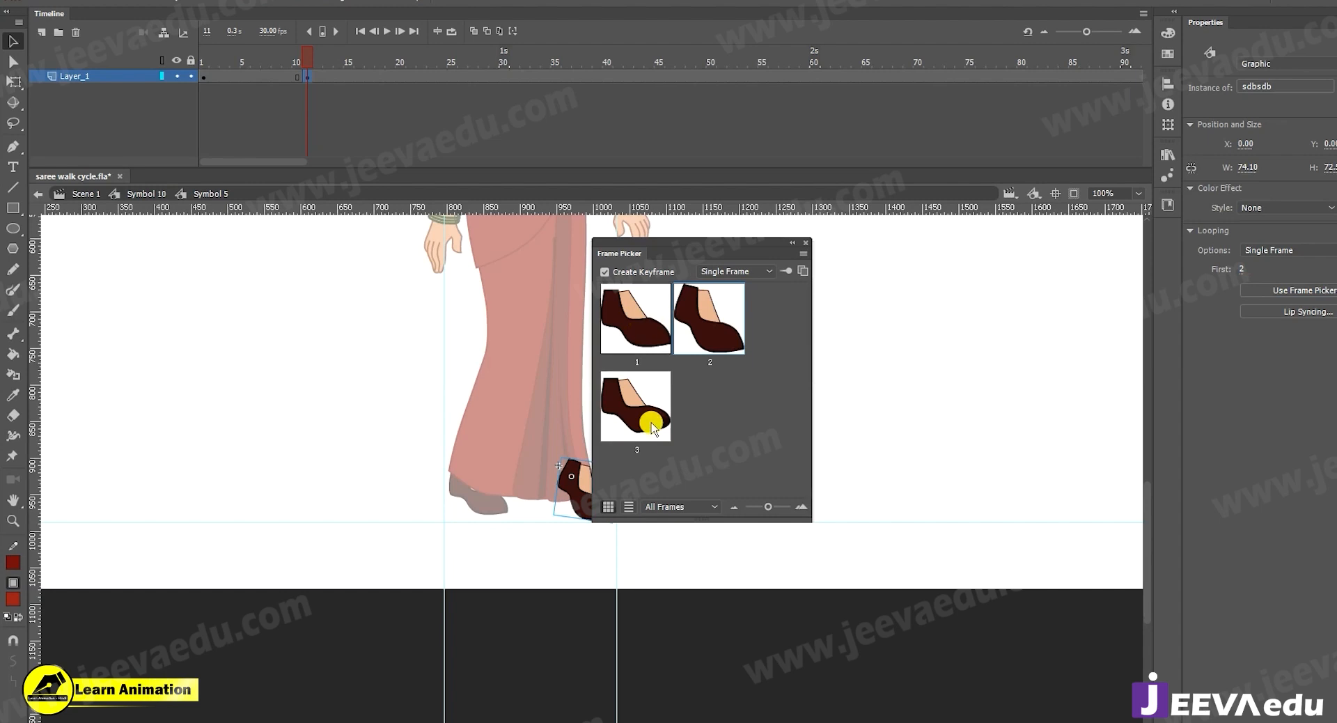
pyautogui.click(805, 242)
# Examine the new shoe pose up close, then check the front foot's motion in Symbol 10 between frames 11 and 13
pyautogui.click(589, 521)
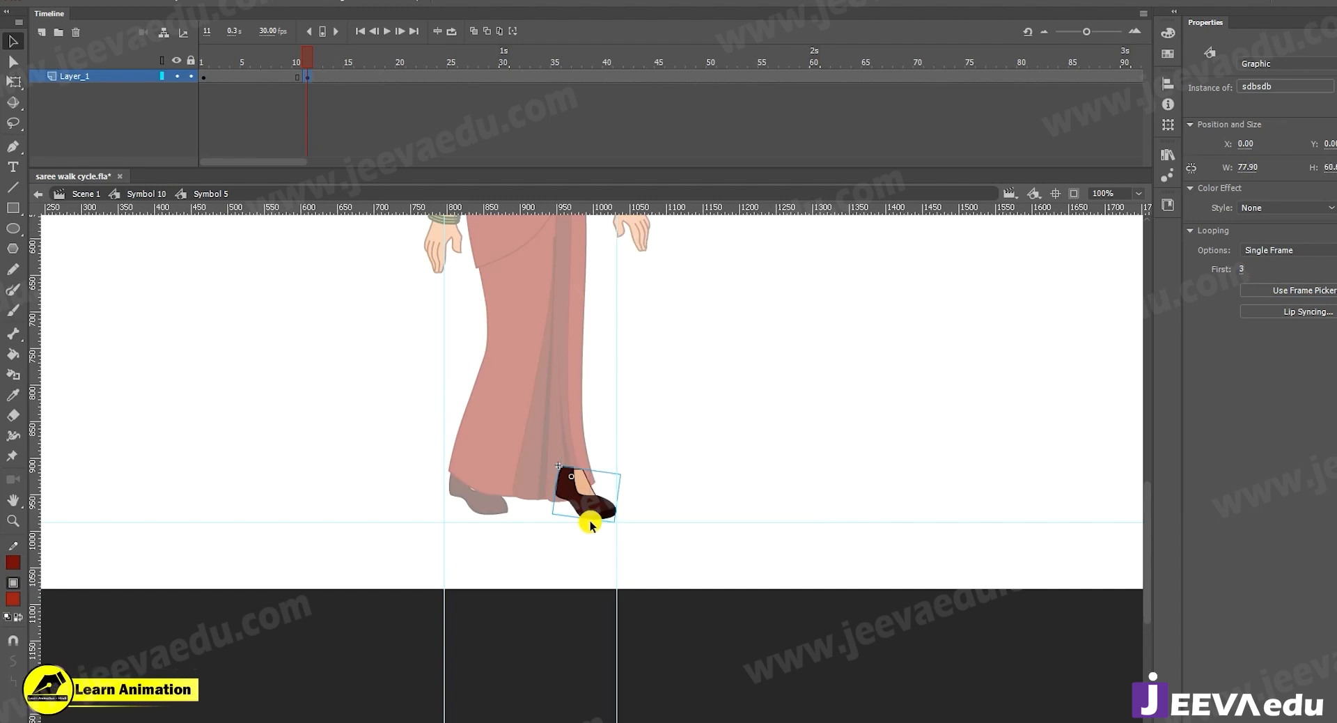
pyautogui.press('z')
pyautogui.click(594, 508)
pyautogui.click(605, 474)
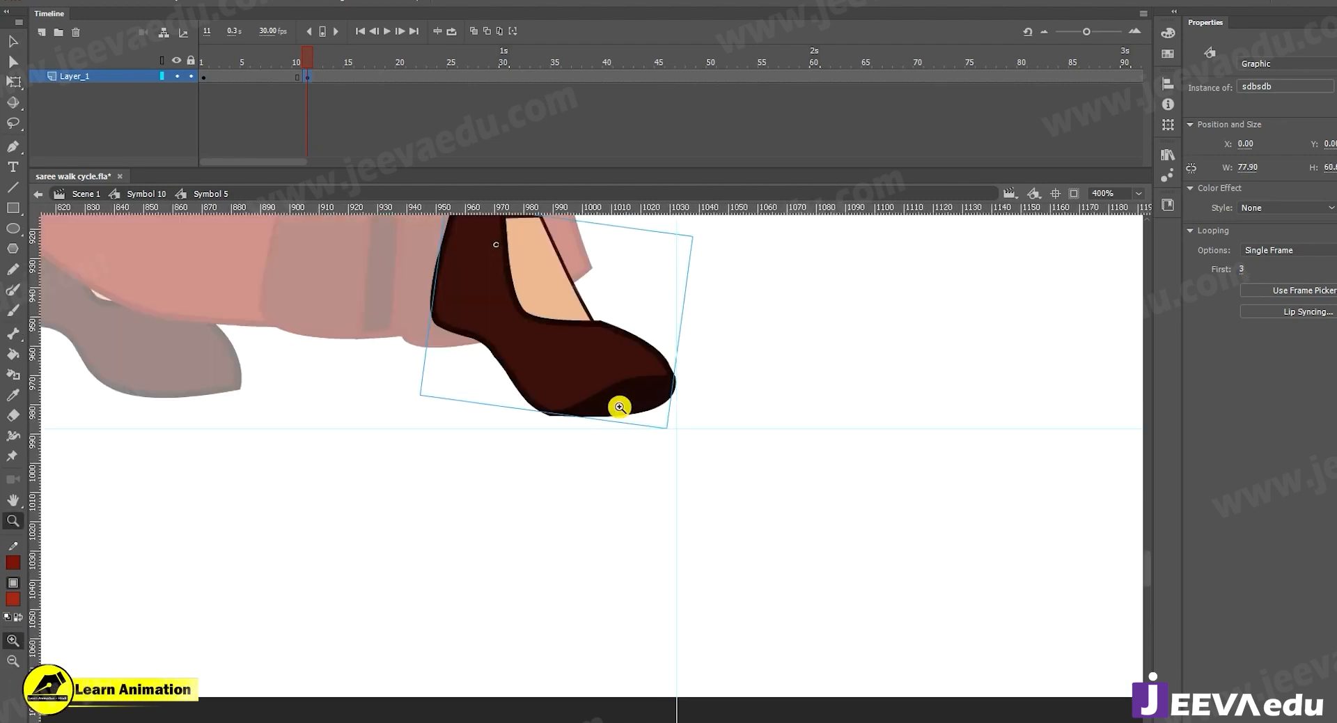
pyautogui.keyDown('alt'); pyautogui.click(597, 453); pyautogui.keyUp('alt')
pyautogui.keyDown('alt'); pyautogui.click(594, 487); pyautogui.keyUp('alt')
pyautogui.press('v')
pyautogui.doubleClick(579, 519)
pyautogui.click(580, 407)
pyautogui.press('z')
pyautogui.click(547, 445)
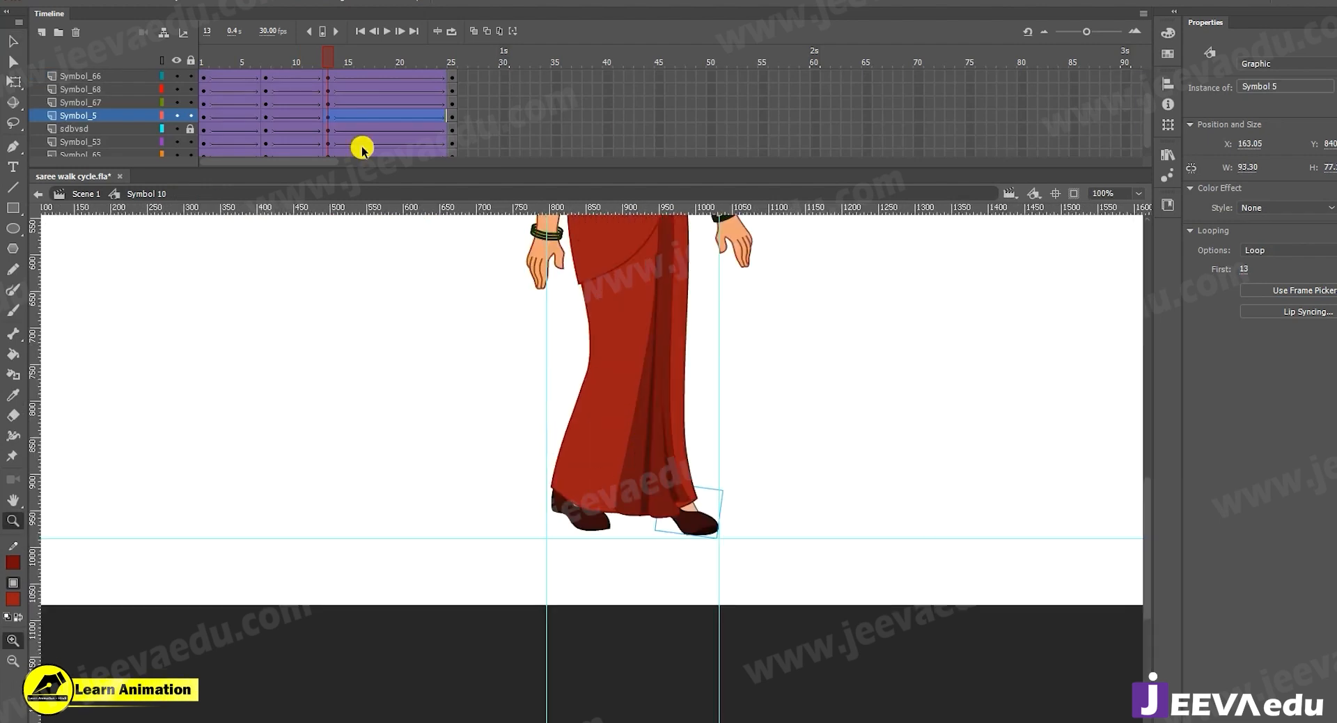
pyautogui.moveTo(328, 57)
pyautogui.mouseDown()
pyautogui.moveTo(307, 70)
pyautogui.moveTo(328, 72)
pyautogui.moveTo(295, 73)
pyautogui.moveTo(307, 73)
pyautogui.mouseUp()
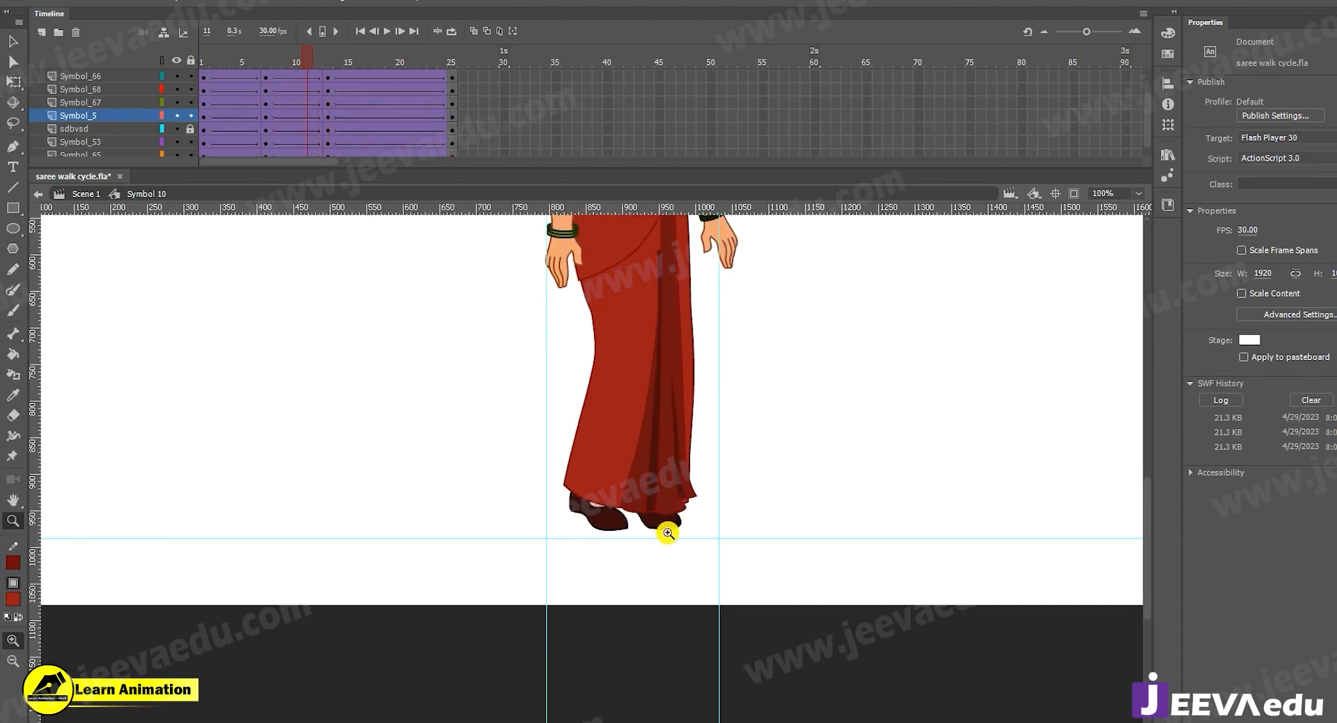
pyautogui.moveTo(317, 56)
pyautogui.mouseDown()
pyautogui.moveTo(291, 57)
pyautogui.moveTo(326, 72)
pyautogui.mouseUp()
# Inside Symbol 5, add a keyframe at frame 13 and switch the front shoe to pose 1 with the Frame Picker
pyautogui.press('v')
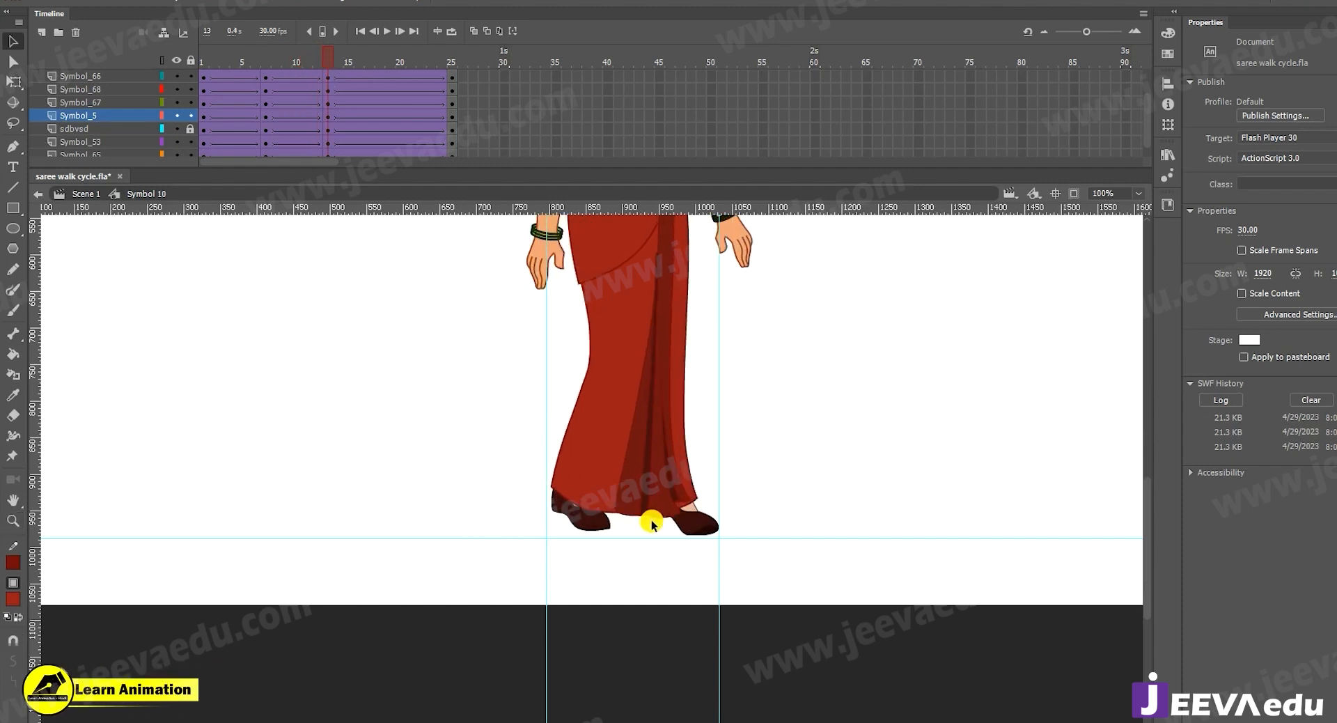
pyautogui.doubleClick(706, 524)
pyautogui.click(330, 92)
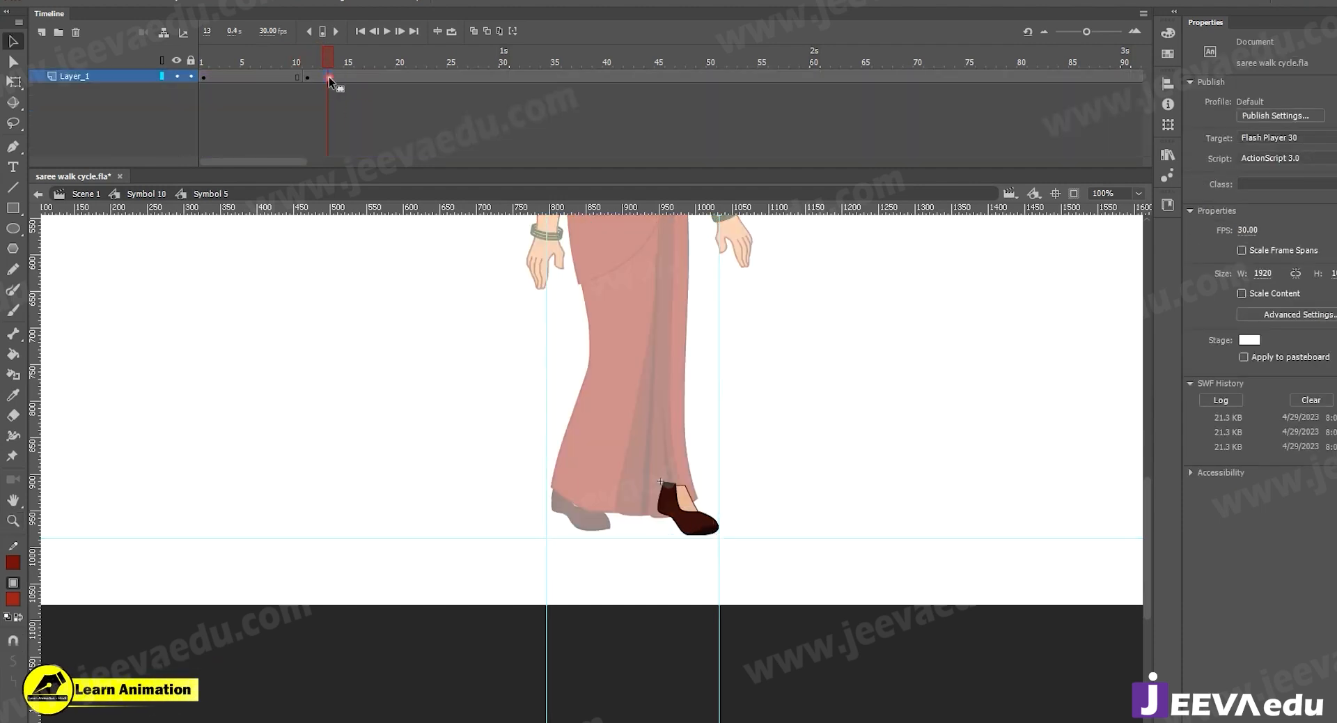
pyautogui.click(329, 76)
pyautogui.press('F6')
pyautogui.click(720, 533)
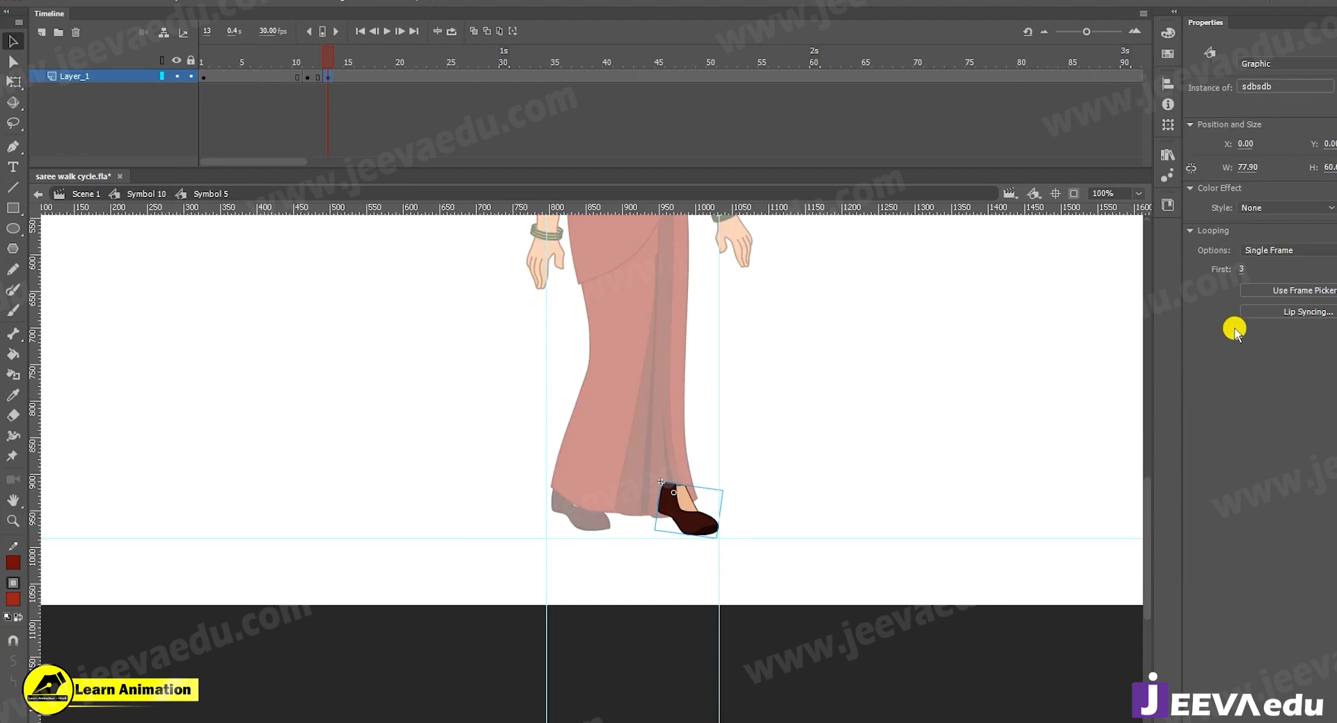
pyautogui.click(1259, 296)
pyautogui.click(633, 314)
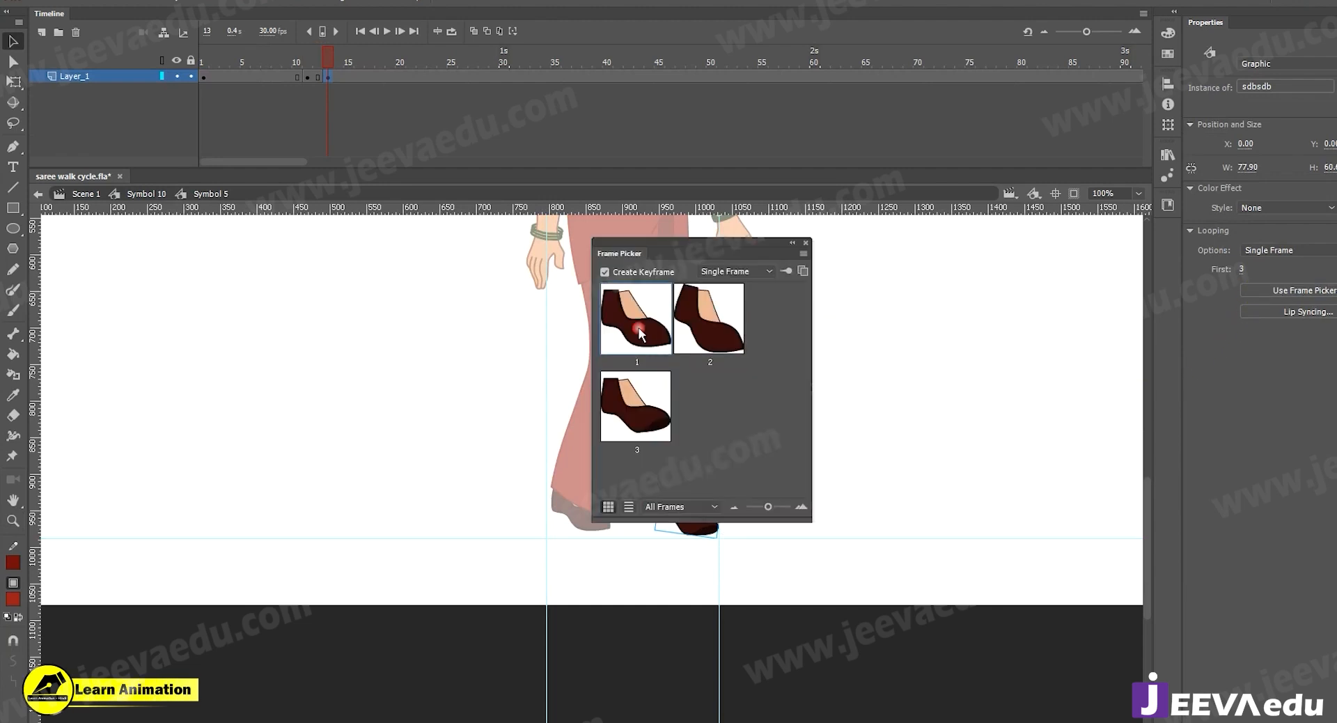
pyautogui.moveTo(747, 244); pyautogui.dragTo(960, 256)
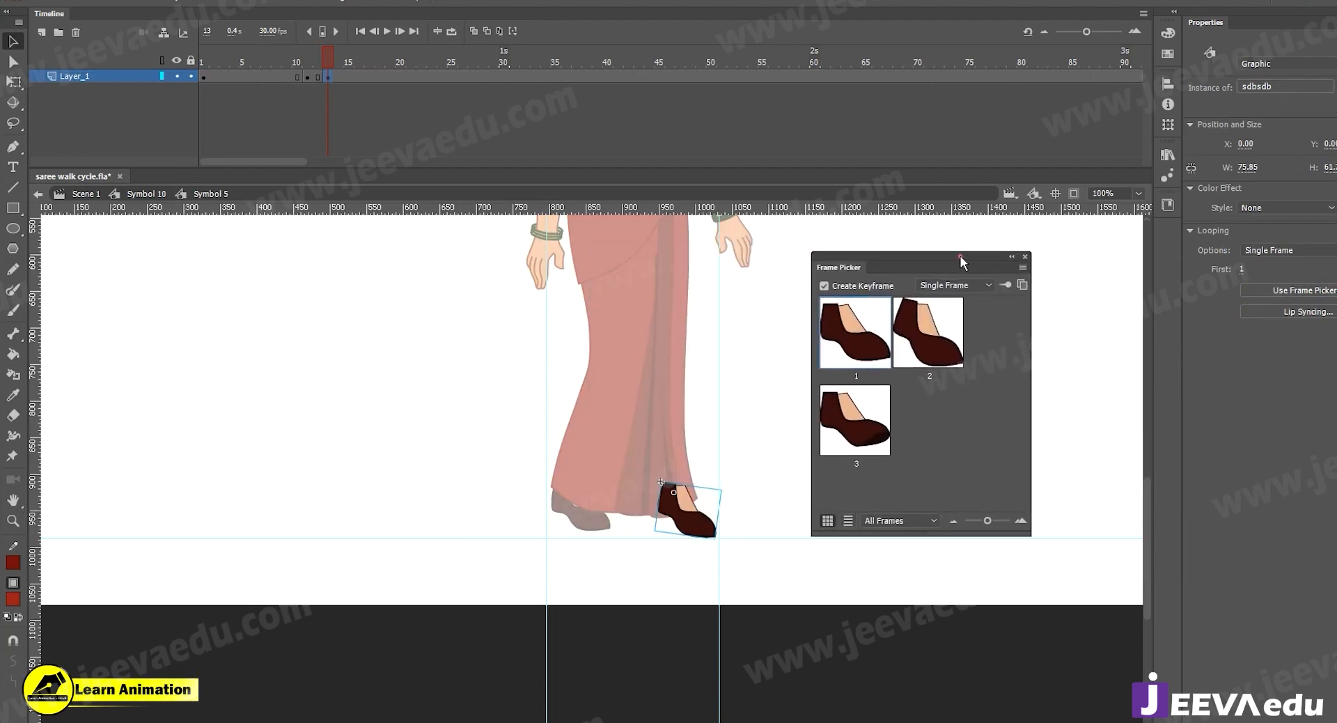
pyautogui.click(1024, 257)
# Return to Symbol 10 and review how the front foot lands around frame 13
pyautogui.click(143, 194)
pyautogui.moveTo(349, 65); pyautogui.dragTo(323, 106)
pyautogui.press('z')
pyautogui.hotkey('ctrl', '=')
pyautogui.hotkey('ctrl', '-')
pyautogui.scroll(3, 592, 418)
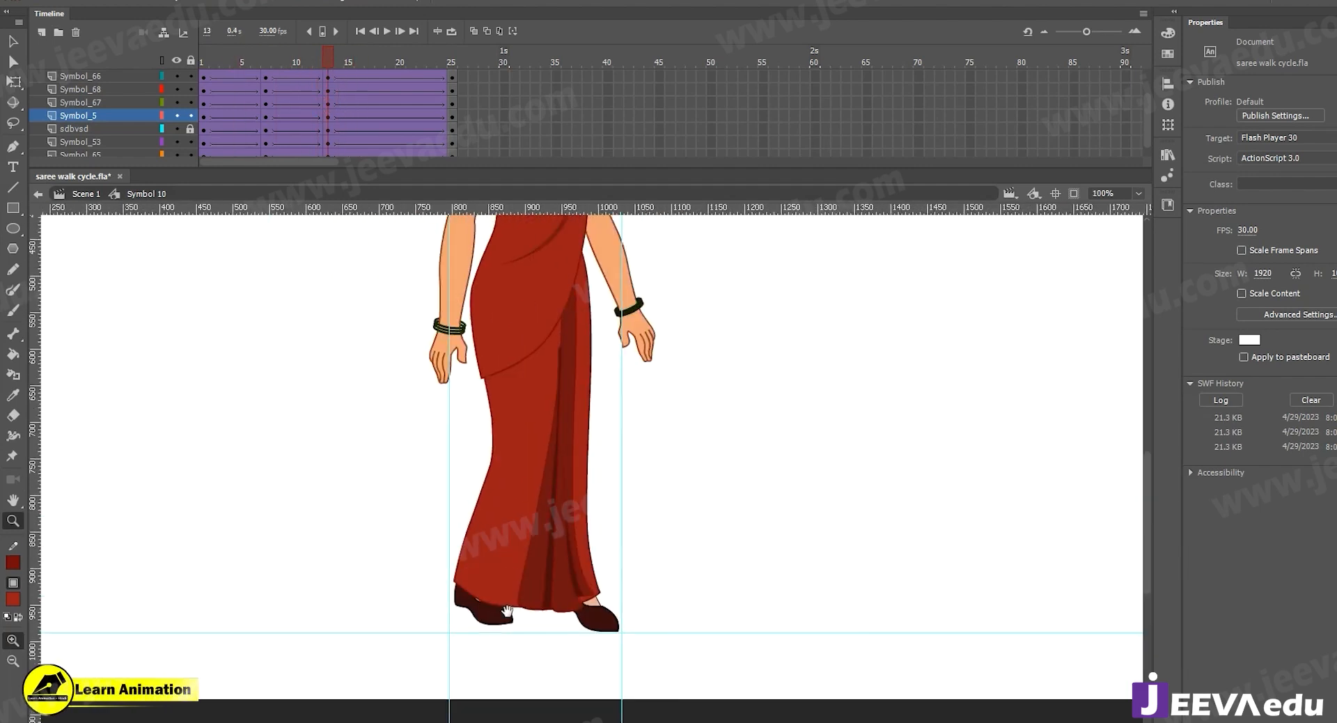
pyautogui.press('v')
pyautogui.click(592, 621)
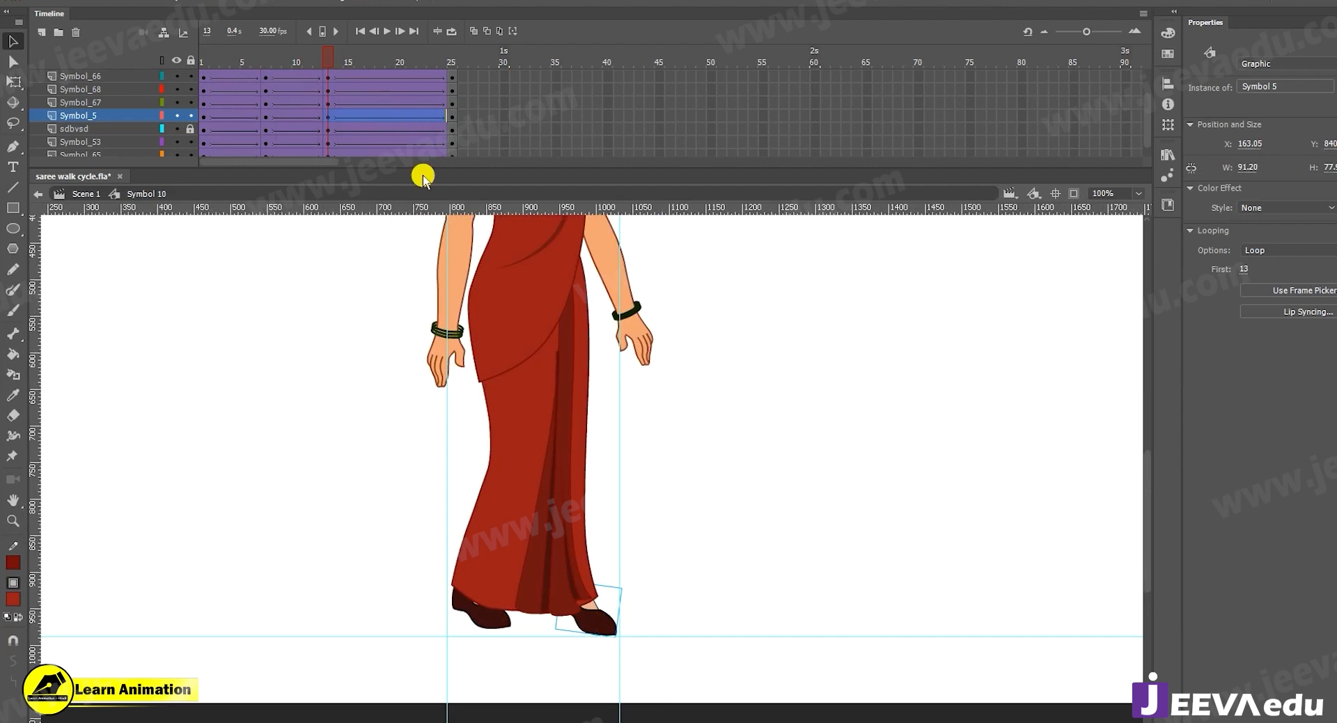
pyautogui.moveTo(340, 67); pyautogui.dragTo(326, 103)
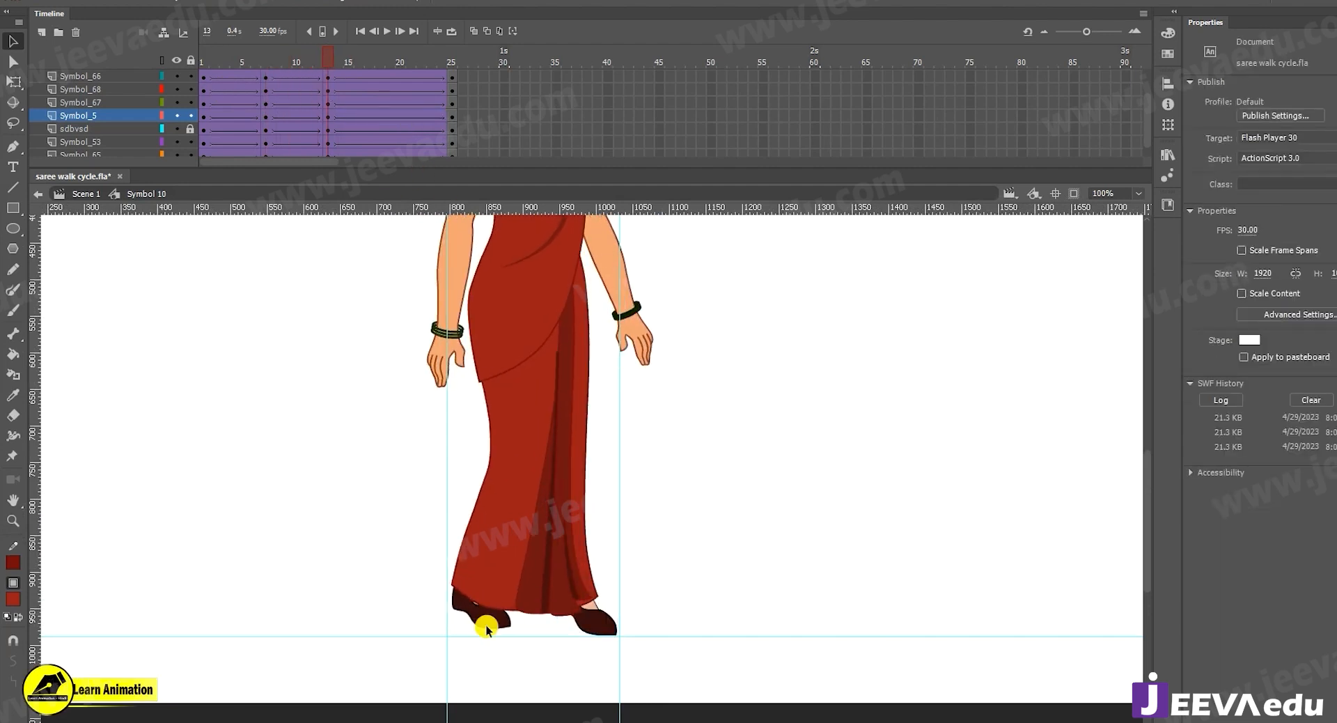
# Unlock the sdbvsd layer, open the rear foot symbol for editing and insert a keyframe at frame 11
pyautogui.click(188, 129)
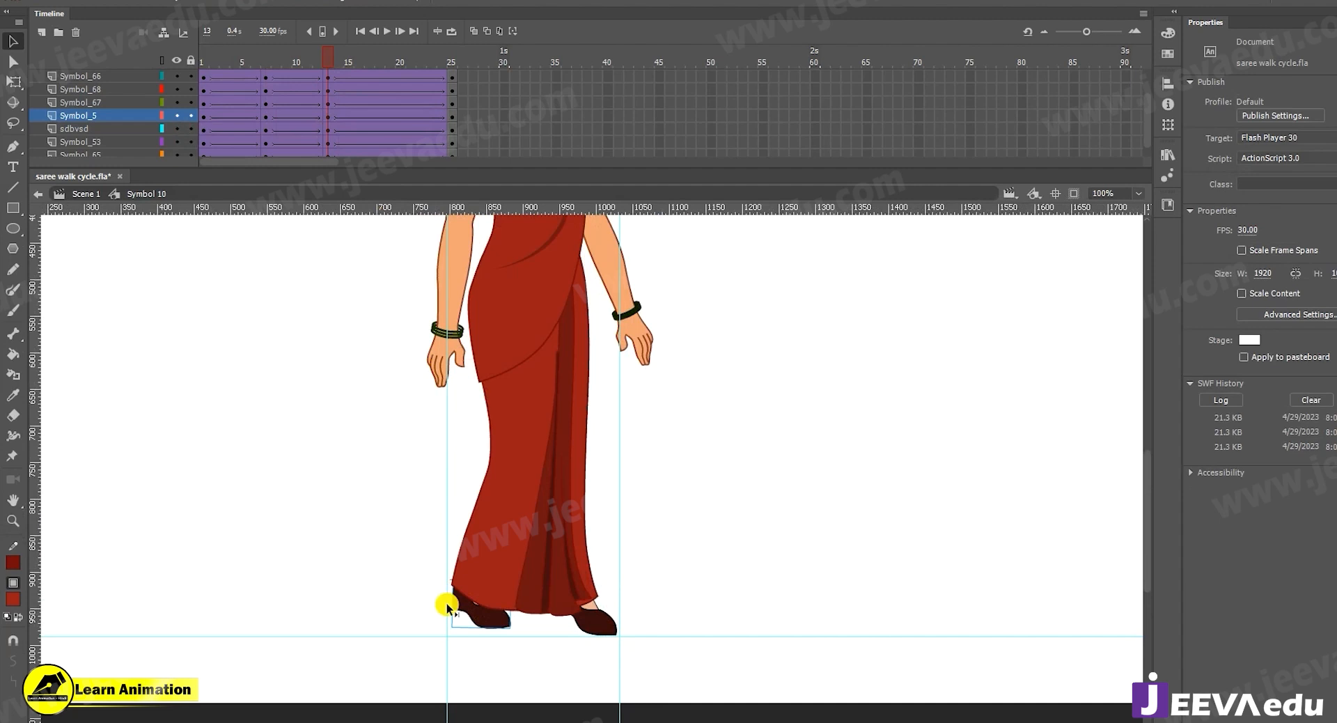
pyautogui.click(488, 621)
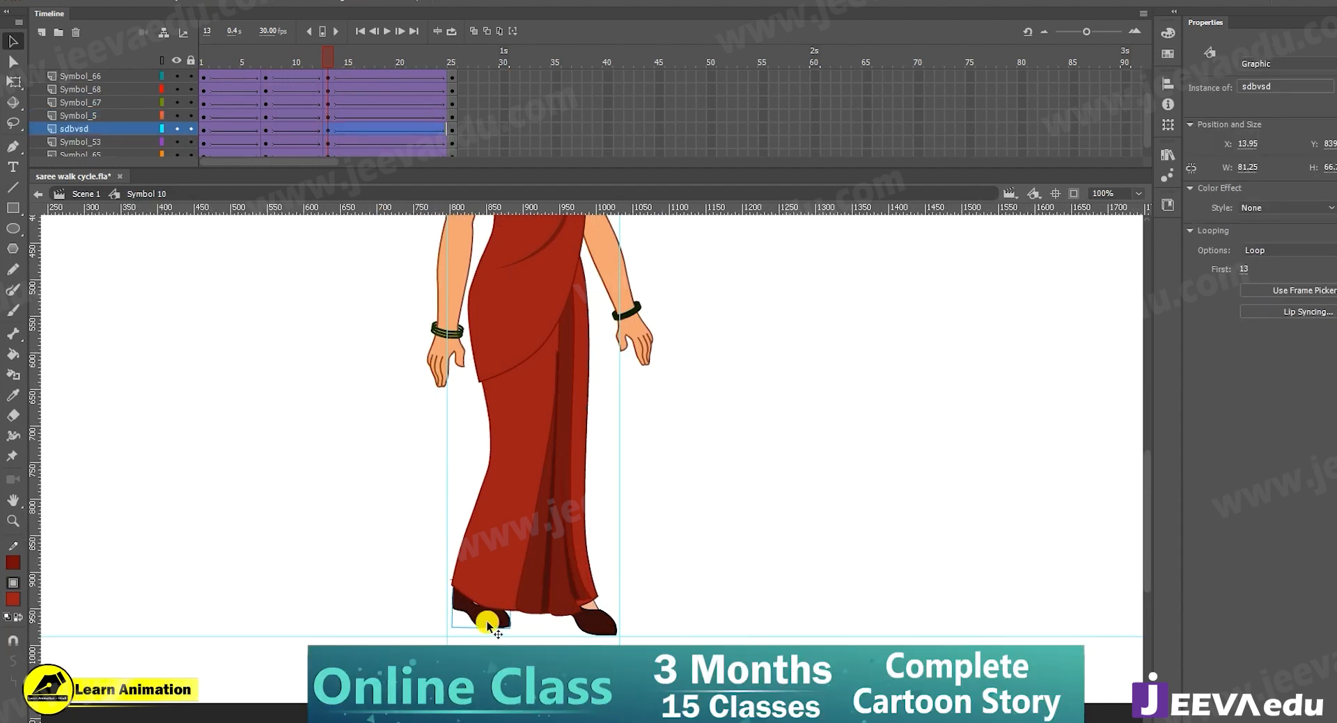
pyautogui.moveTo(314, 54); pyautogui.dragTo(327, 74)
pyautogui.click(488, 623)
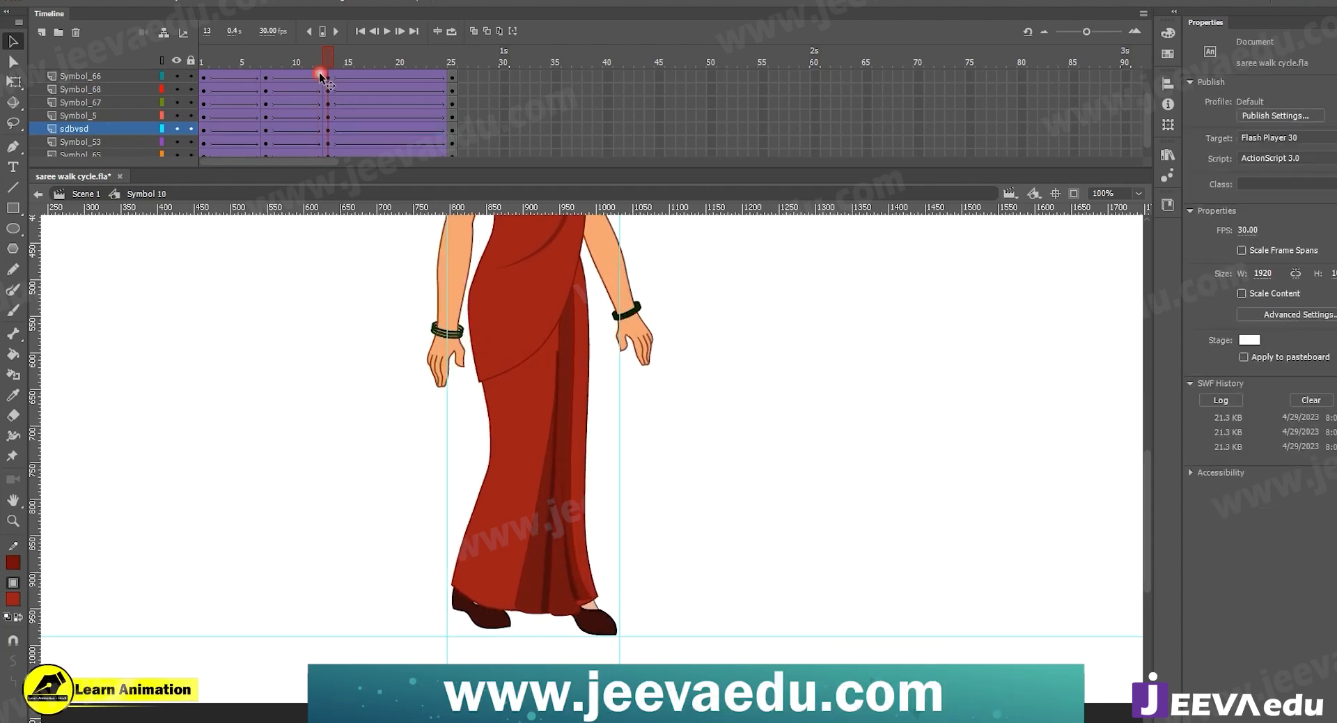
pyautogui.doubleClick(488, 622)
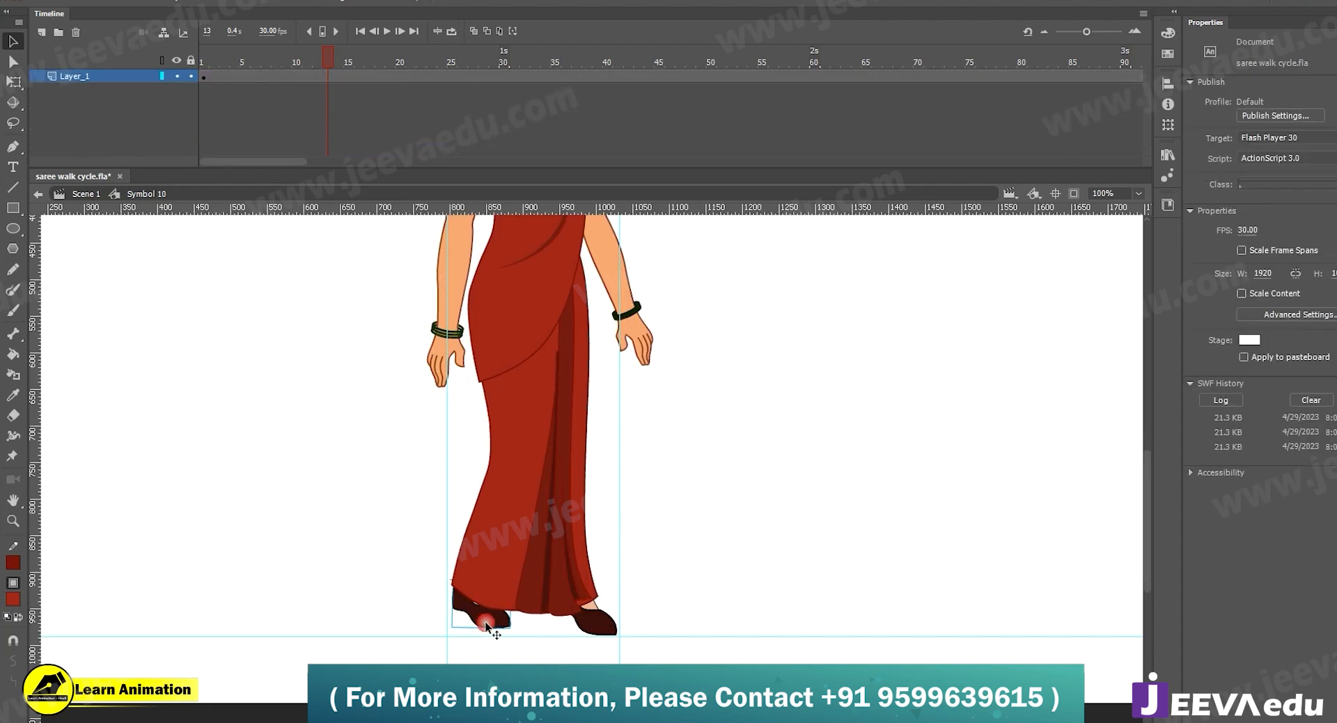
pyautogui.click(307, 71)
pyautogui.press('F6')
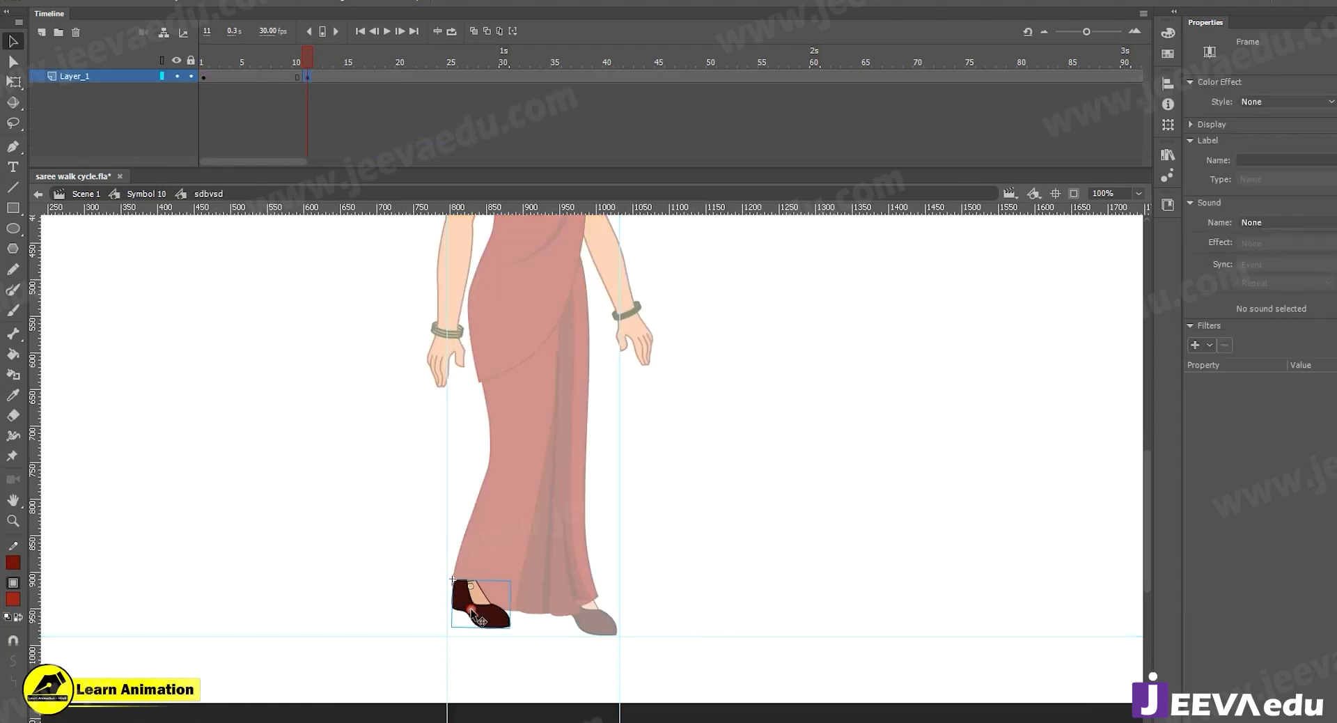
# Switch the rear shoe at frame 11 to pose 2 with the Frame Picker
pyautogui.click(481, 620)
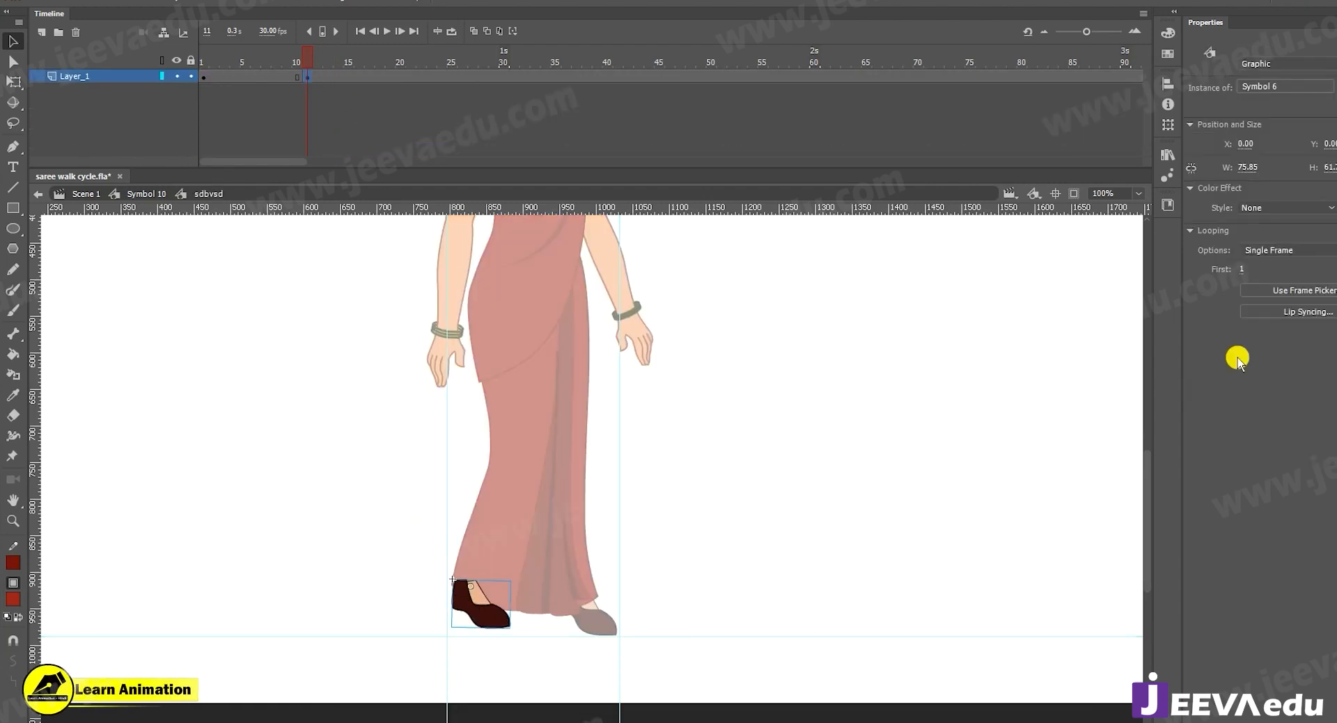
pyautogui.click(1289, 291)
pyautogui.click(855, 429)
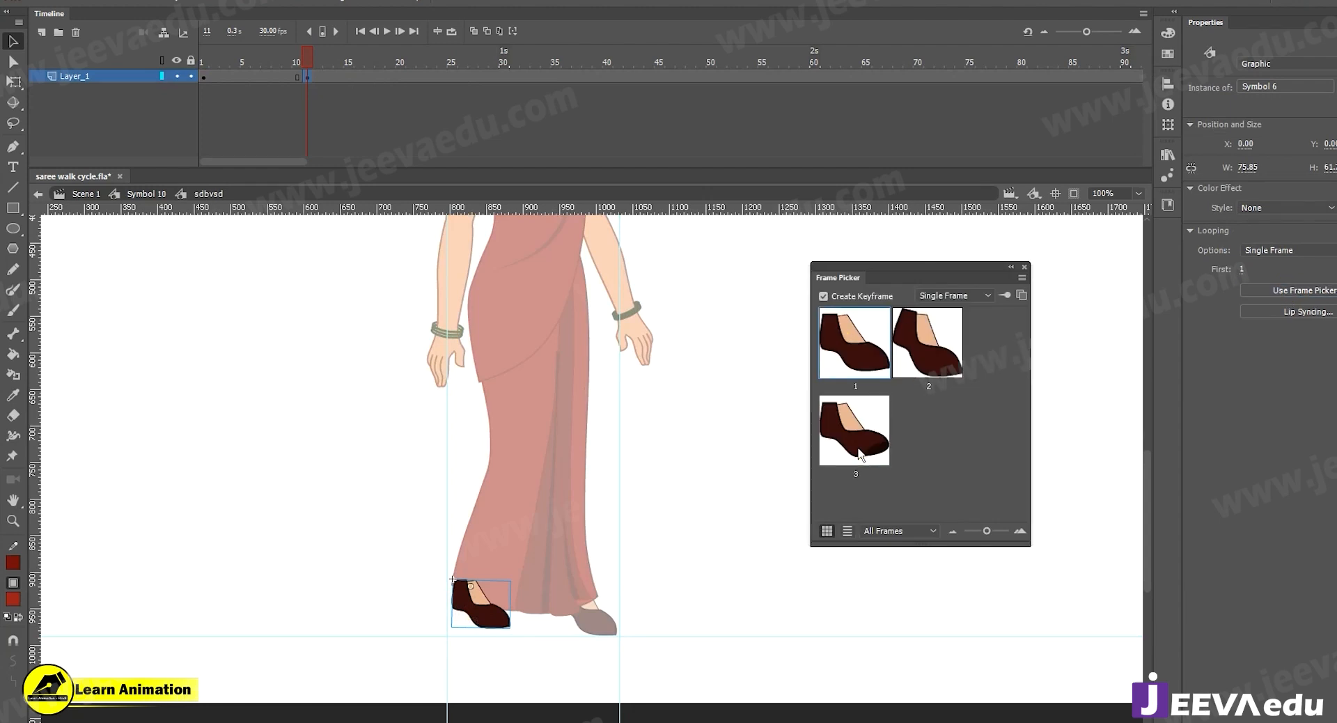
pyautogui.click(946, 360)
pyautogui.click(1024, 267)
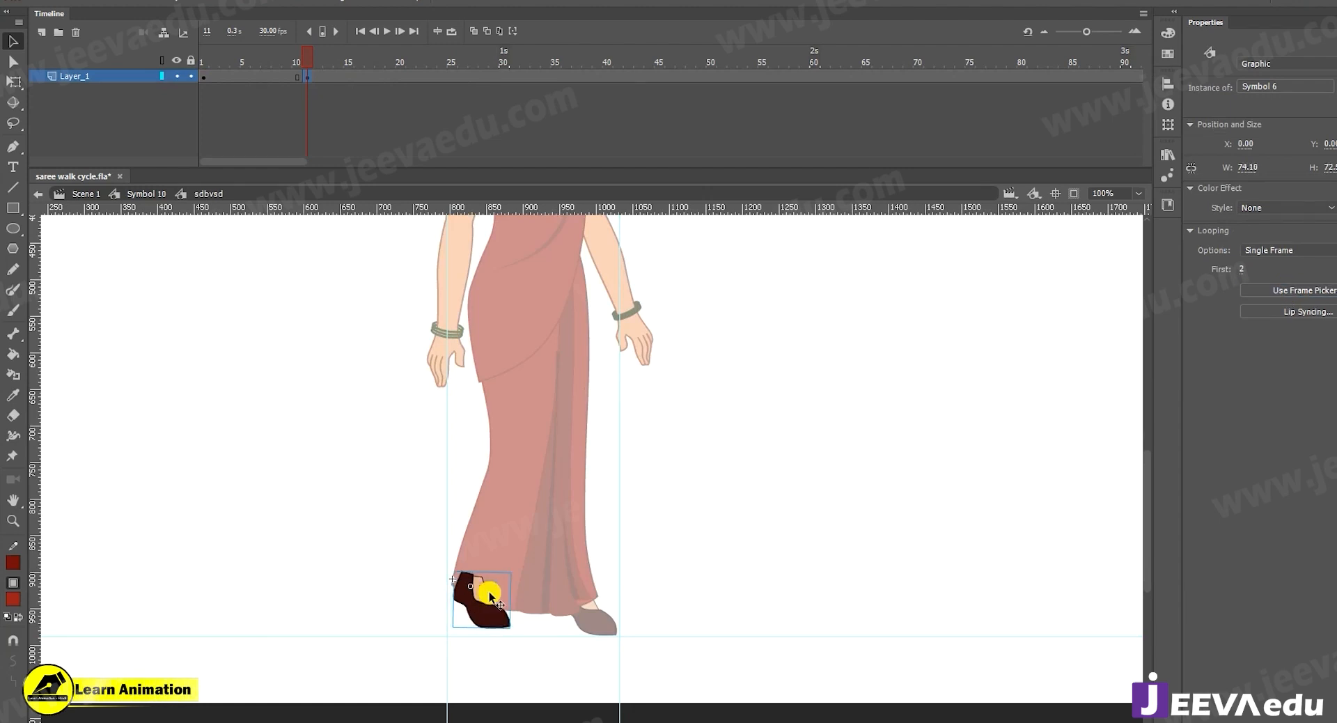
# Return to Symbol 10 and review the rear foot's motion up to frame 13 on the full figure
pyautogui.doubleClick(295, 358)
pyautogui.click(297, 61)
pyautogui.moveTo(298, 62); pyautogui.dragTo(327, 119)
pyautogui.press('z')
pyautogui.keyDown('alt'); pyautogui.click(585, 463); pyautogui.keyUp('alt')
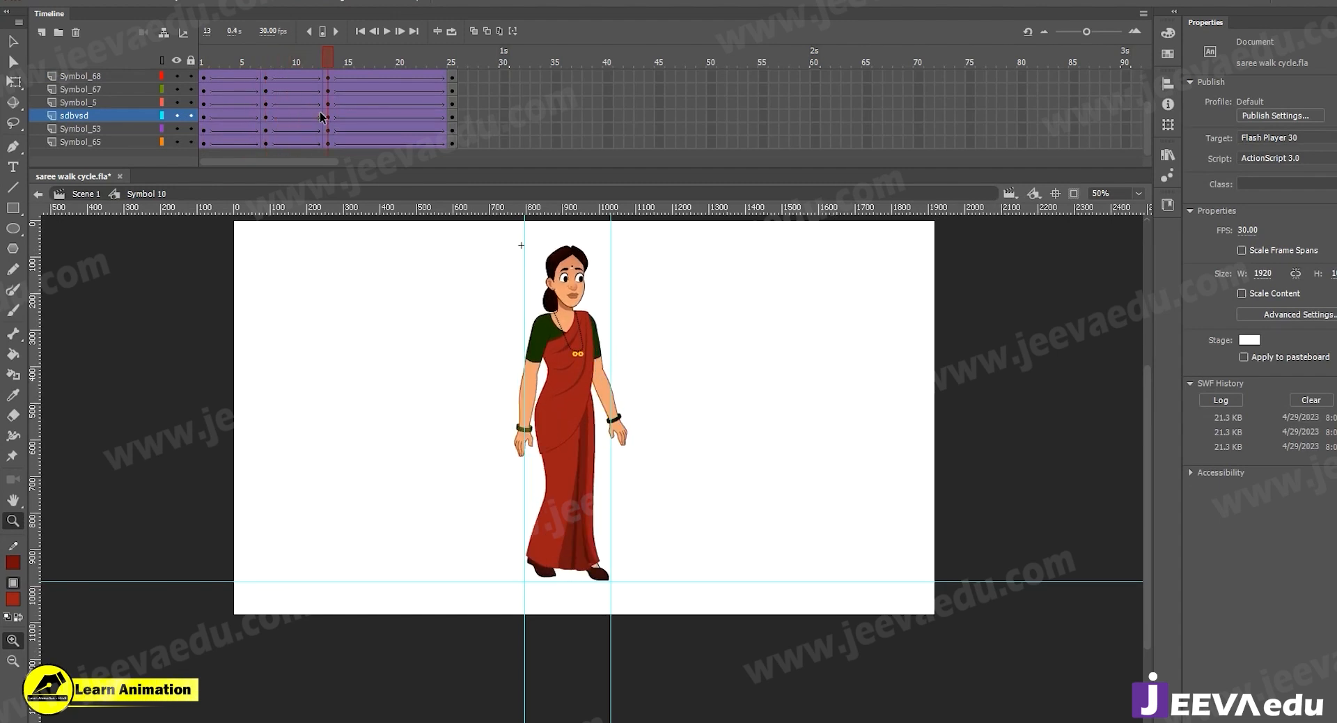
# Insert keyframes at frame 19 on all body layers of Symbol 10
pyautogui.scroll(3, 340, 76)
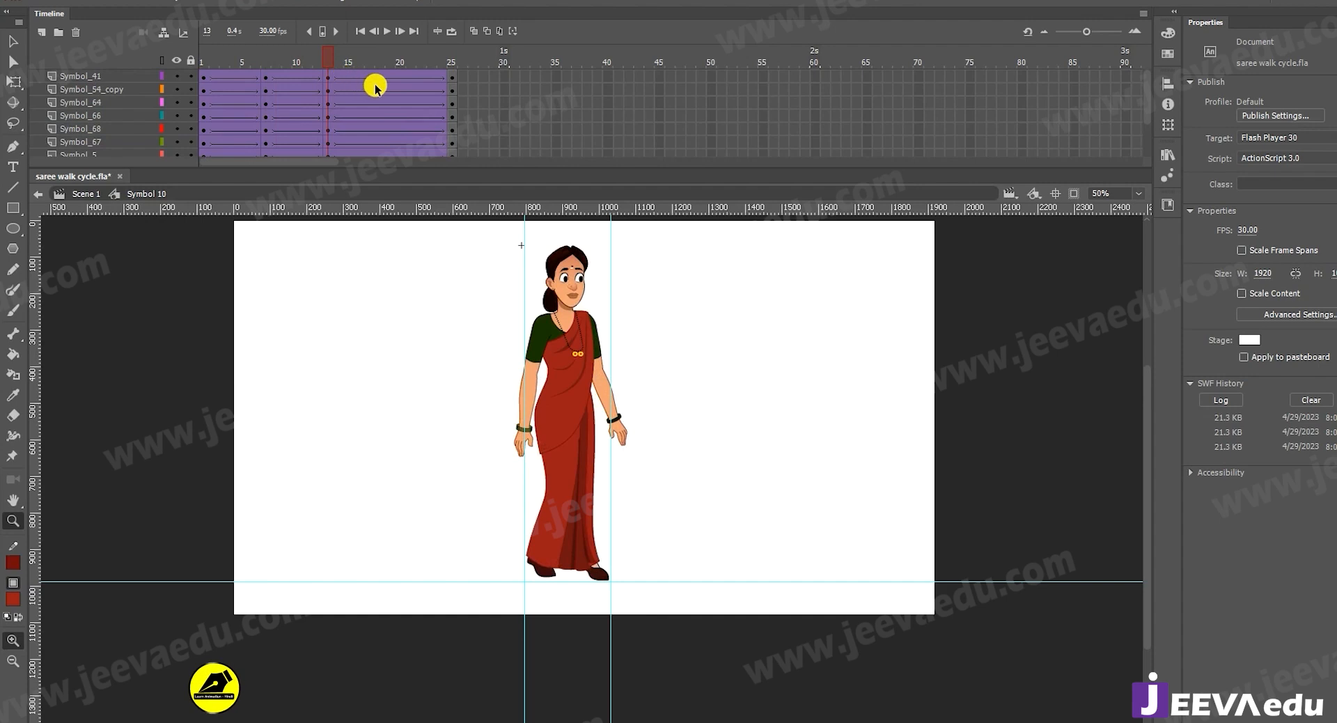
pyautogui.moveTo(317, 51); pyautogui.dragTo(373, 118)
pyautogui.moveTo(391, 74); pyautogui.dragTo(390, 144)
pyautogui.press('F6')
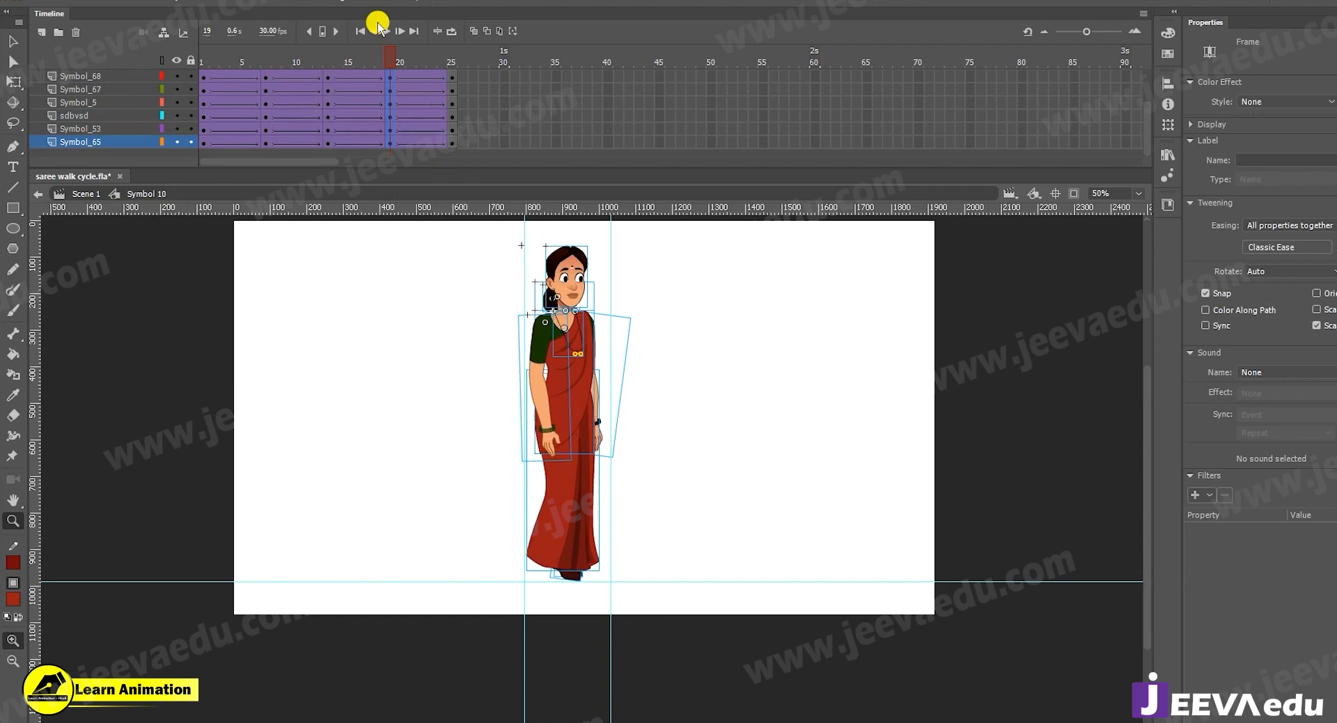
pyautogui.scroll(2, 381, 61)
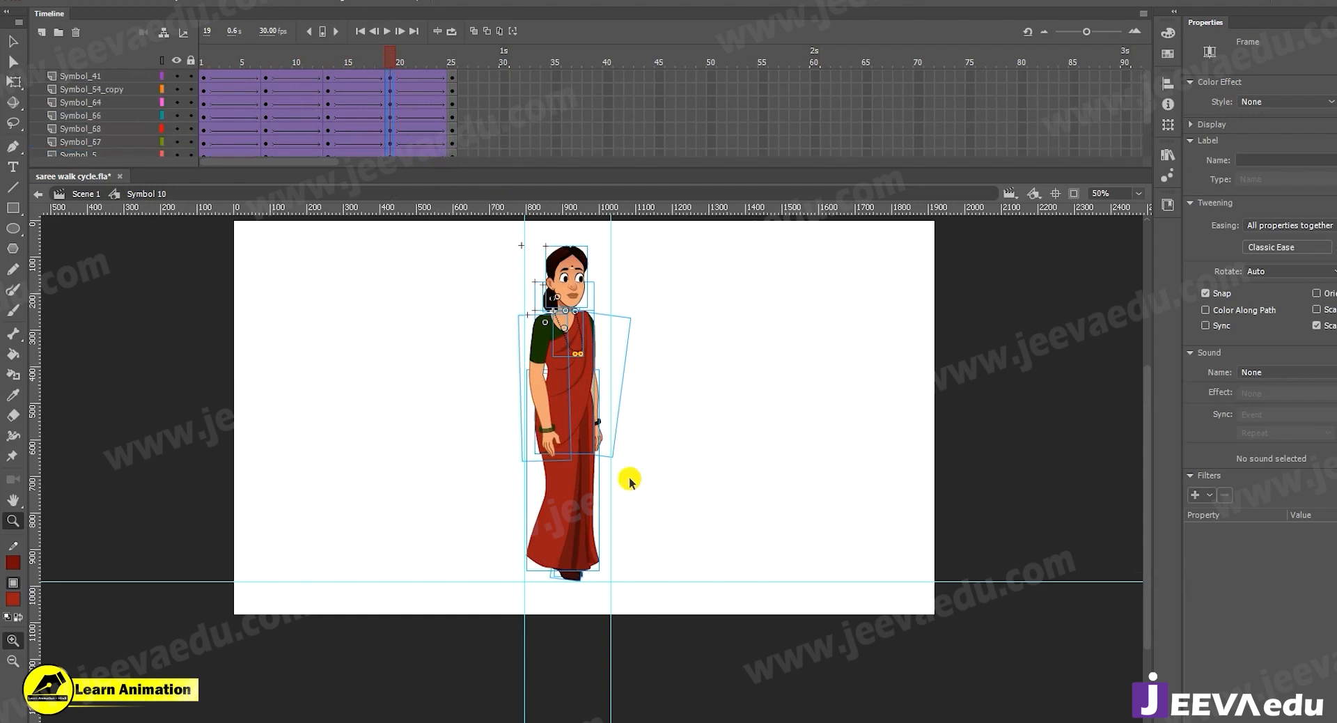
pyautogui.press('v')
pyautogui.scroll(-2, 181, 128)
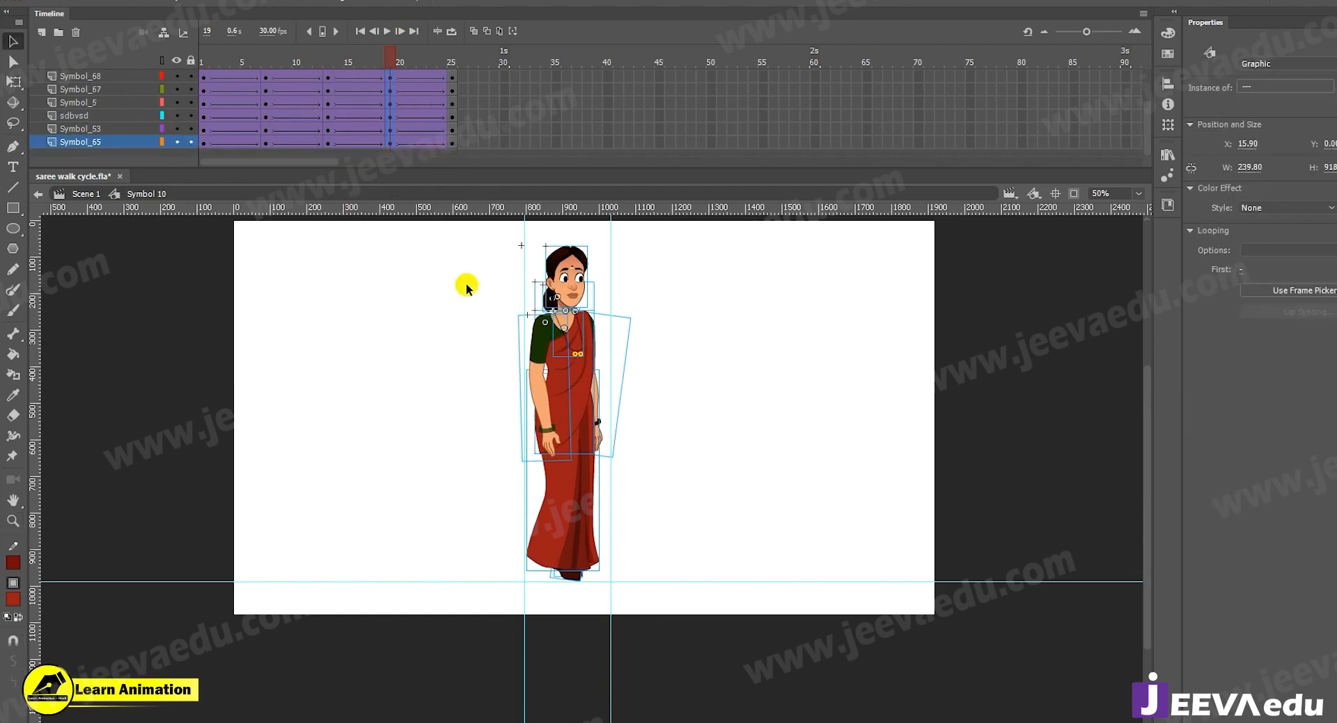
# Go back to frame 13, identify the front foot's layer and lock Symbol_5
pyautogui.click(341, 77)
pyautogui.click(339, 62)
pyautogui.press('z')
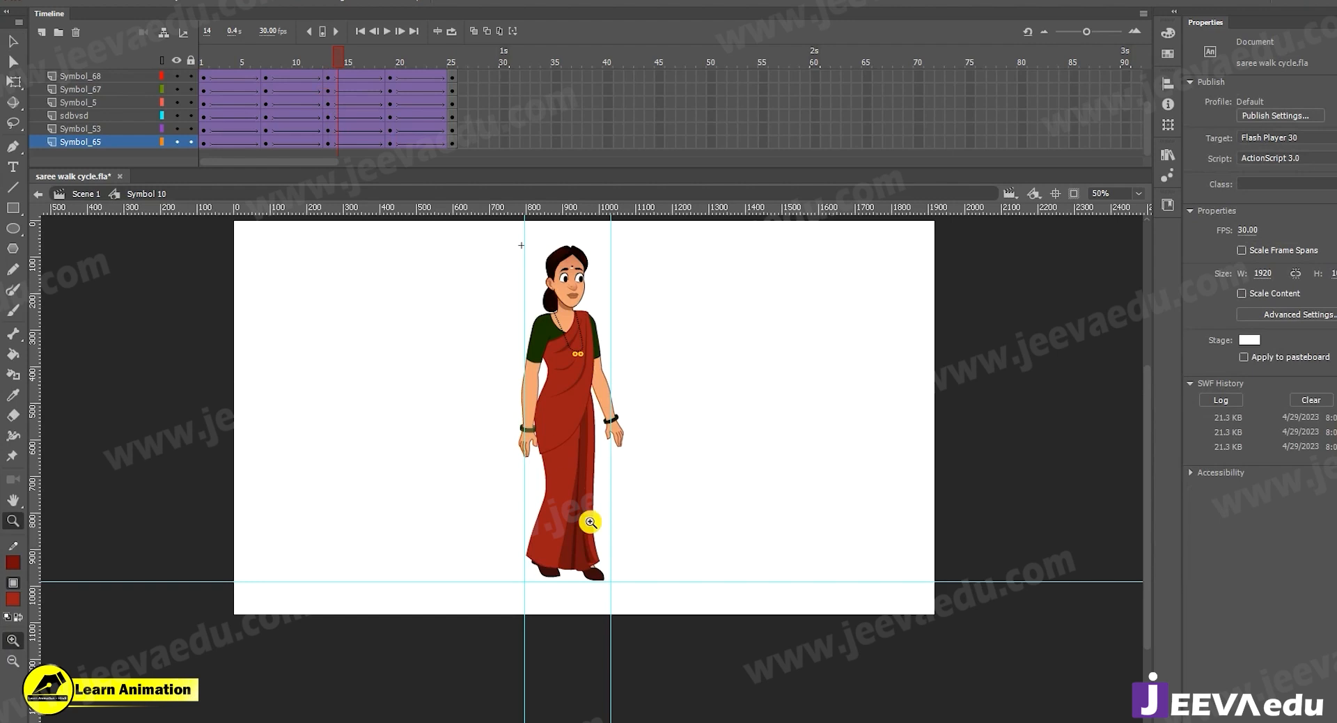
pyautogui.click(328, 65)
pyautogui.click(597, 568)
pyautogui.press('v')
pyautogui.click(597, 574)
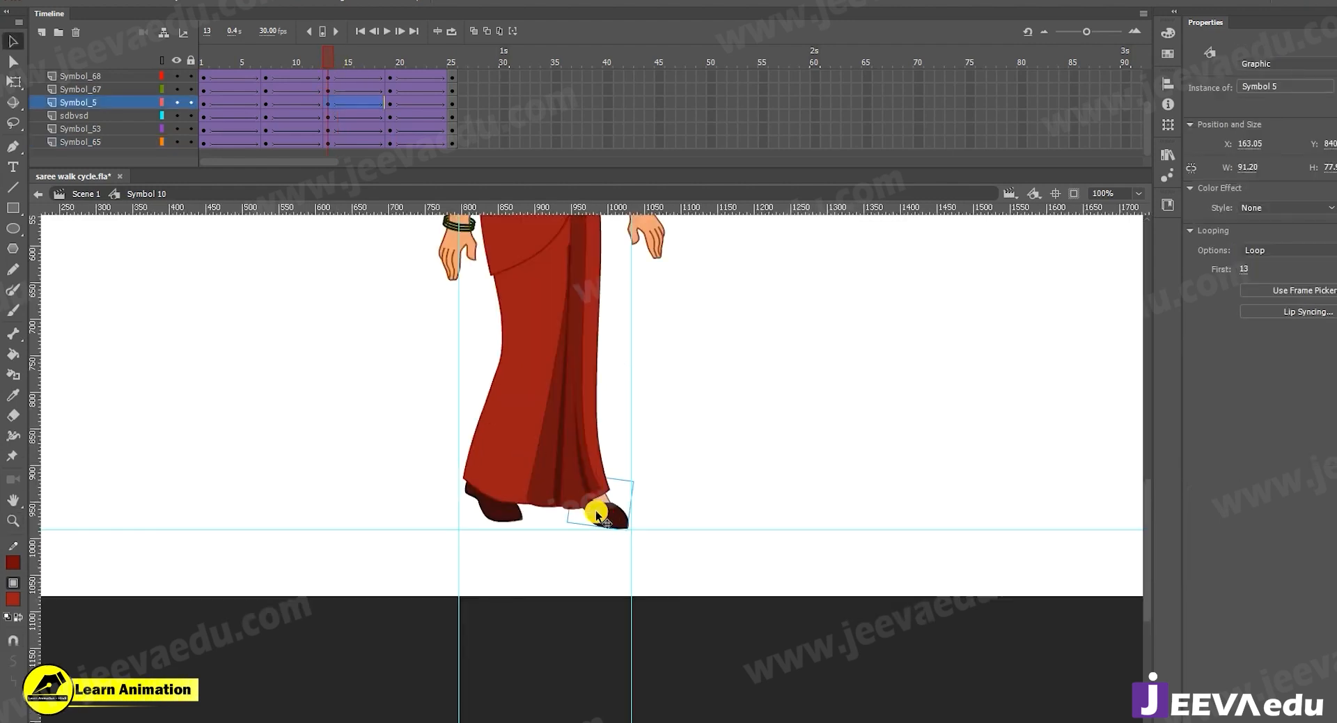
pyautogui.click(191, 102)
# Select the whole figure at frame 13 except the locked front foot and move it up 14 px
pyautogui.scroll(2, 341, 98)
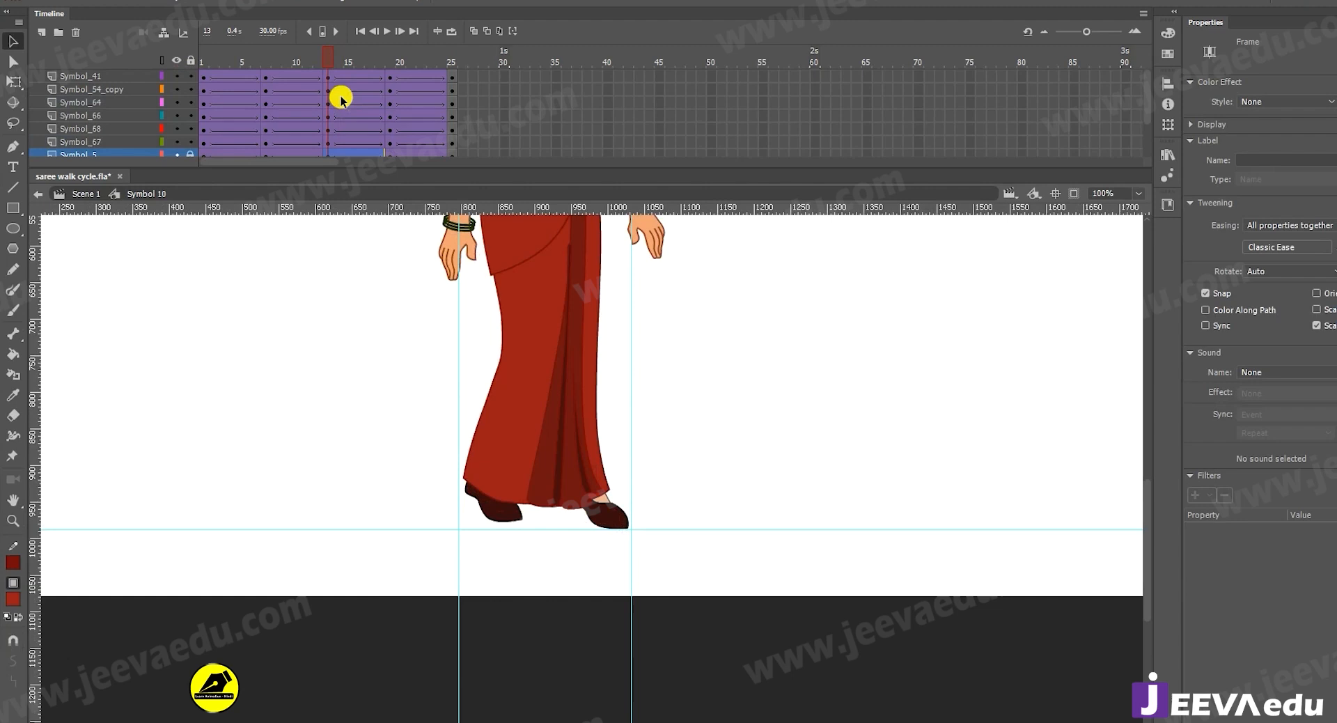
pyautogui.press('z')
pyautogui.keyDown('alt'); pyautogui.click(500, 388); pyautogui.keyUp('alt')
pyautogui.moveTo(398, 430); pyautogui.dragTo(385, 437)
pyautogui.press('v')
pyautogui.moveTo(418, 245); pyautogui.dragTo(642, 631)
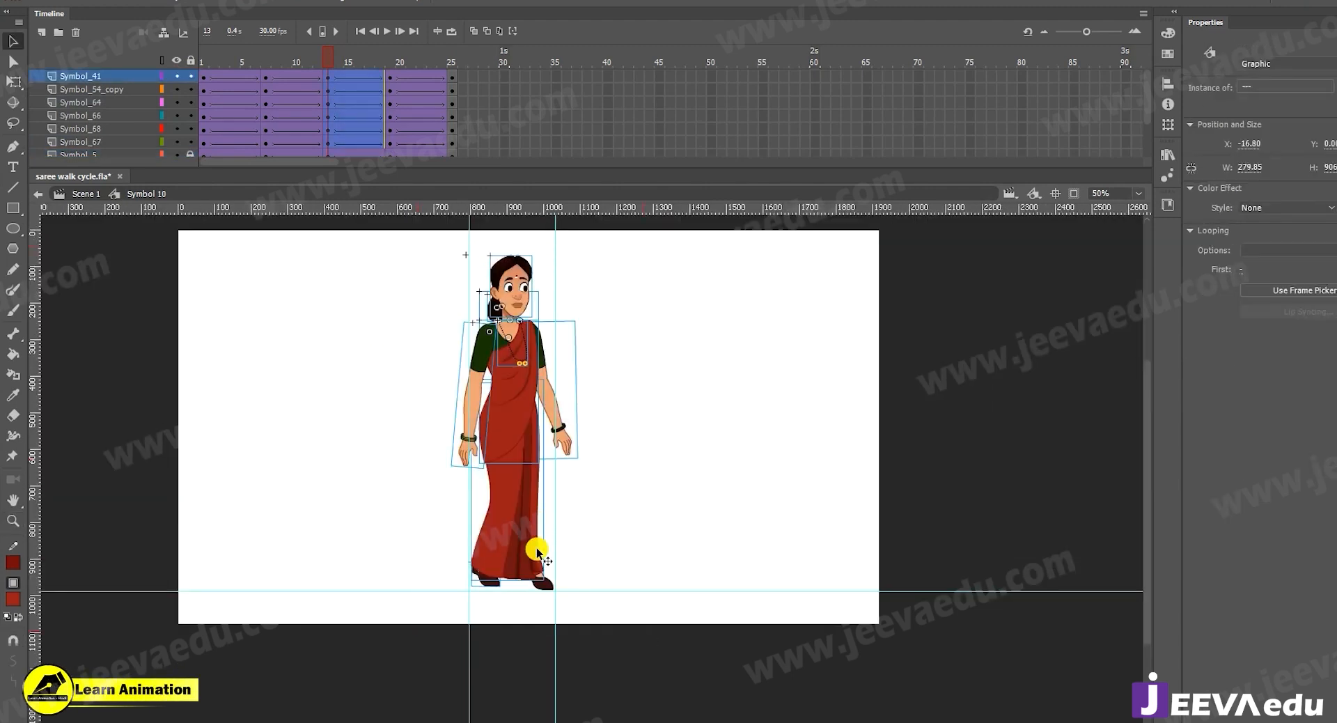
pyautogui.press('Up')
pyautogui.press('Up')
pyautogui.press('Up')
pyautogui.press('Up')
pyautogui.press('Up')
pyautogui.press('Up')
pyautogui.press('Up')
pyautogui.press('Up')
pyautogui.press('Up')
pyautogui.press('Up')
pyautogui.press('Up')
pyautogui.press('Up')
pyautogui.press('Up')
pyautogui.press('Up')
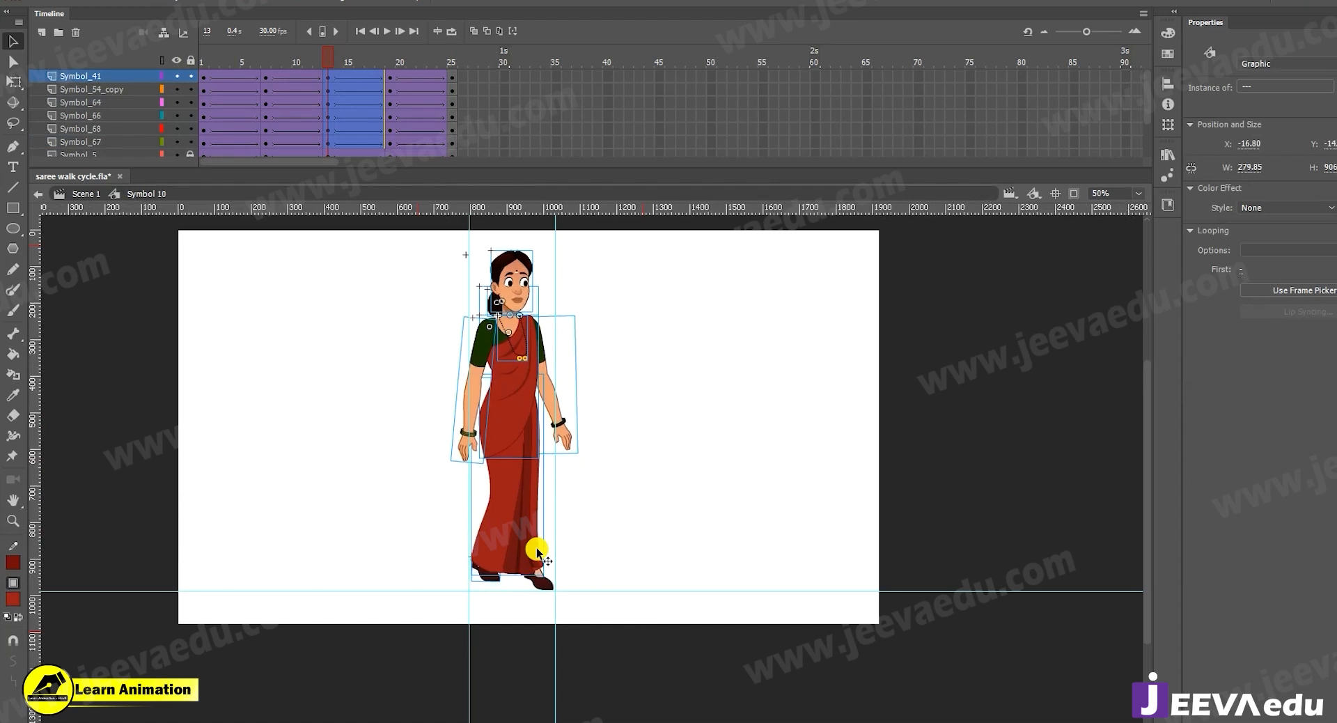
# Use a horizontal guide to compare the head height at frames 7 and 19, leaving it at the head's top for frame 7
pyautogui.click(267, 79)
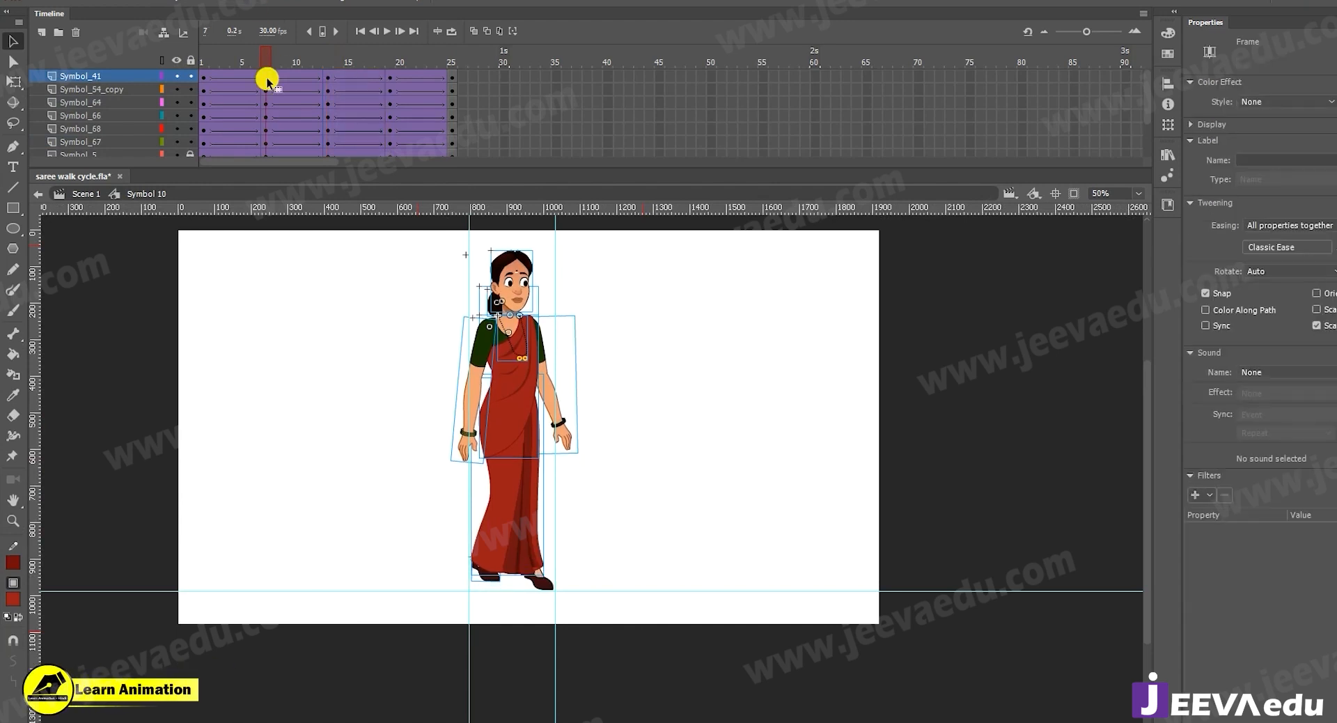
pyautogui.moveTo(575, 243); pyautogui.dragTo(575, 248)
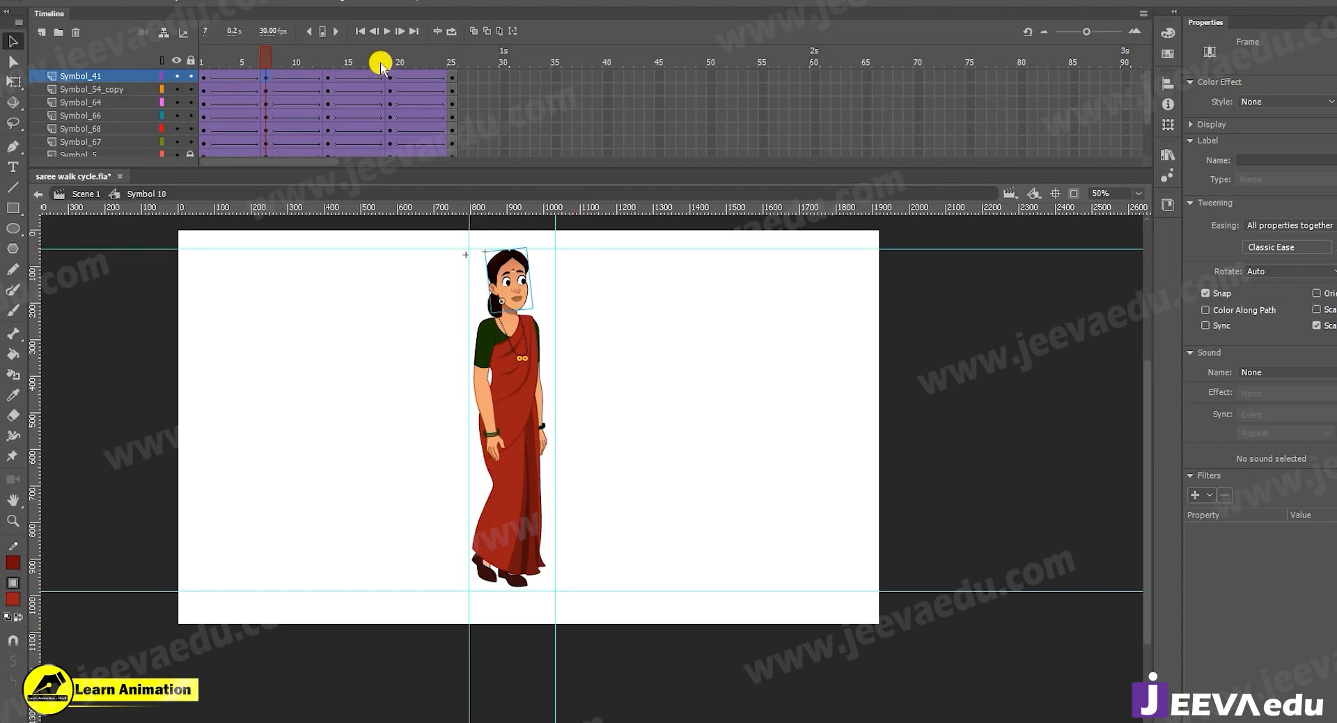
pyautogui.click(390, 77)
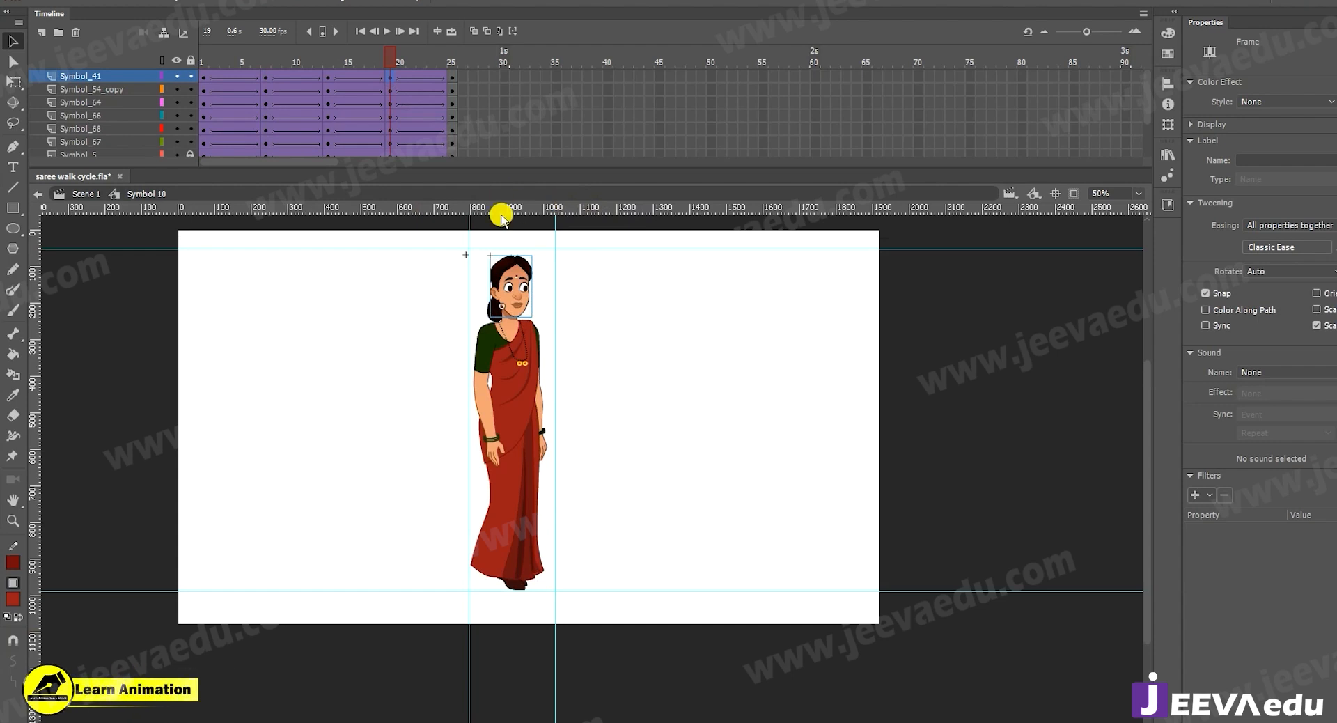
pyautogui.moveTo(596, 249); pyautogui.dragTo(599, 254)
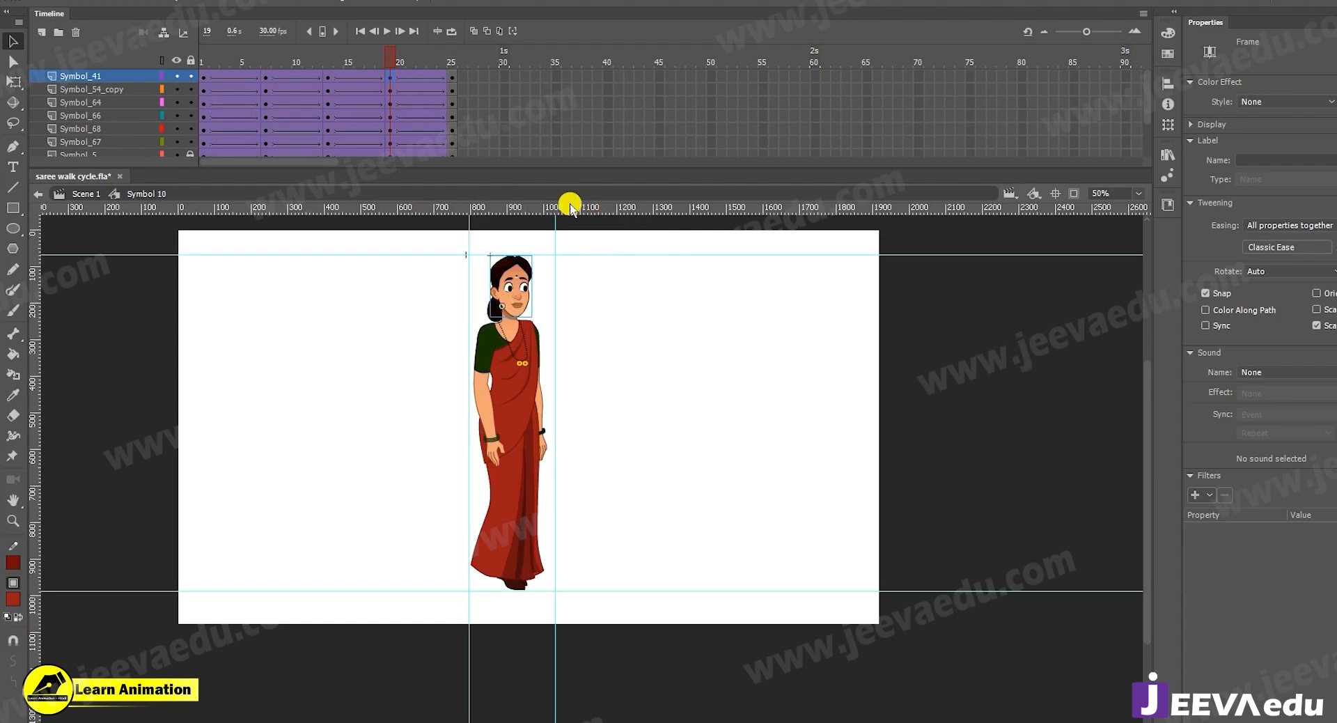
pyautogui.click(266, 80)
pyautogui.moveTo(287, 56); pyautogui.dragTo(269, 85)
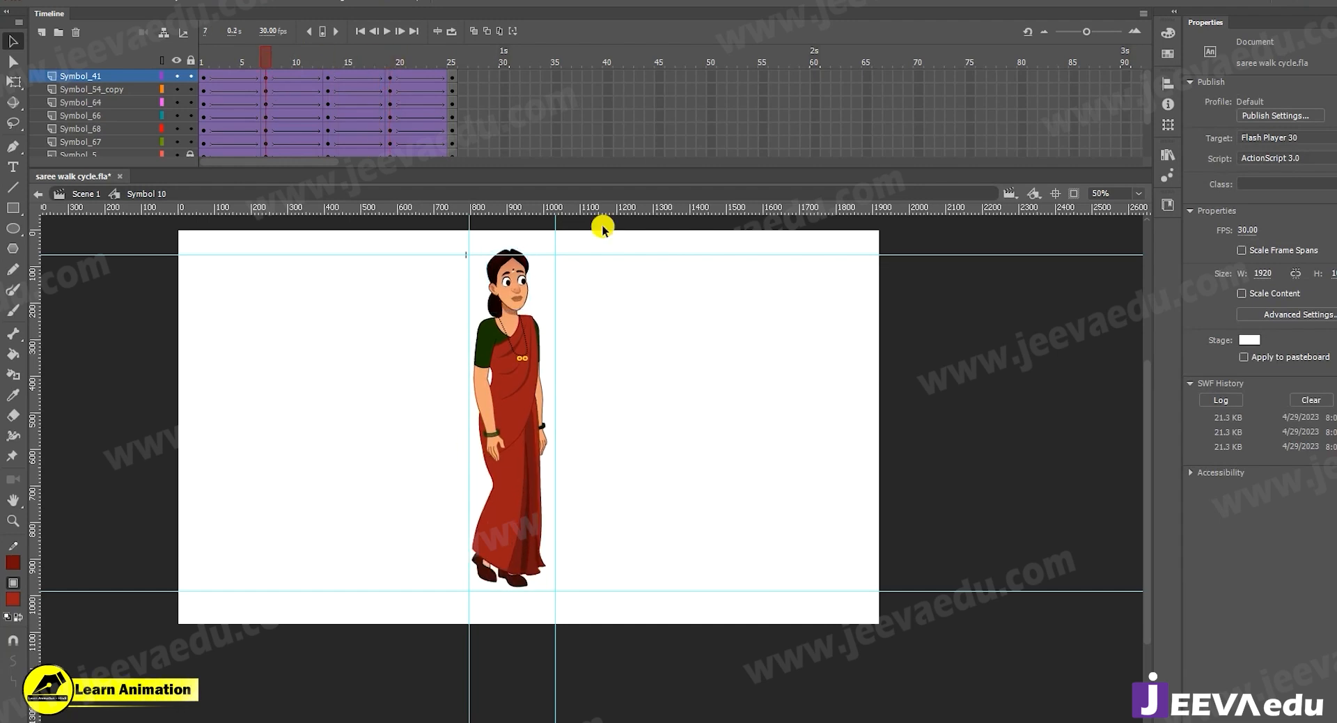
pyautogui.moveTo(588, 253); pyautogui.dragTo(591, 247)
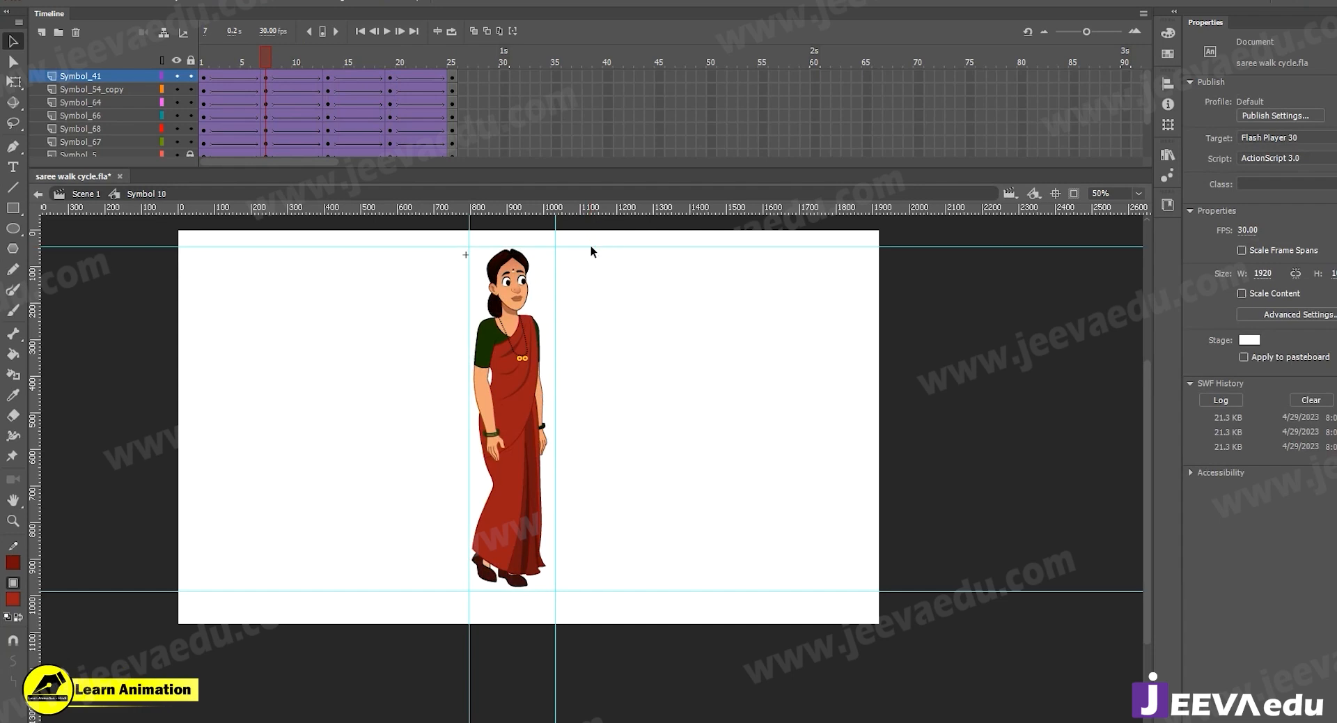
# Open the skirt's Symbol 67 at frame 7 and hide the pleats on Layer_2 to expose the base shape
pyautogui.hotkey('ctrl', 'space')
pyautogui.keyDown('ctrl'); pyautogui.click(506, 542); pyautogui.keyUp('ctrl')
pyautogui.click(571, 439)
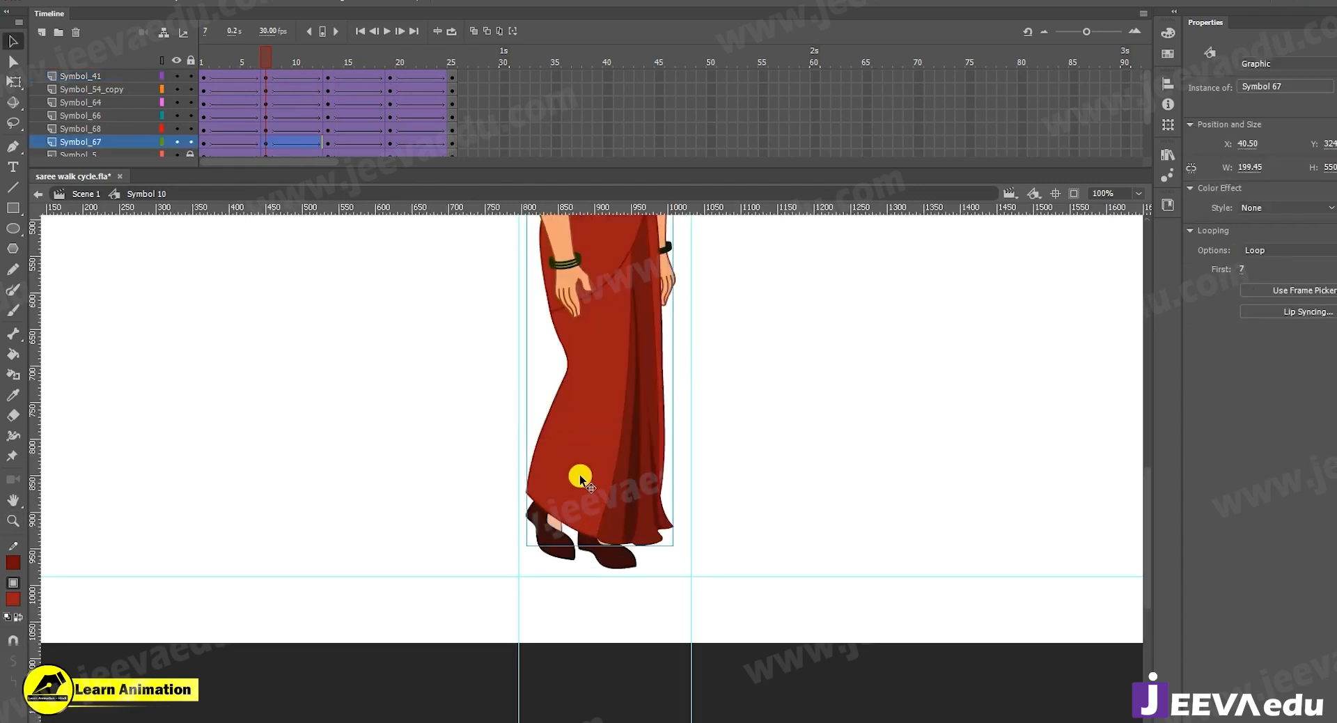
pyautogui.doubleClick(579, 474)
pyautogui.click(579, 474)
pyautogui.press('z')
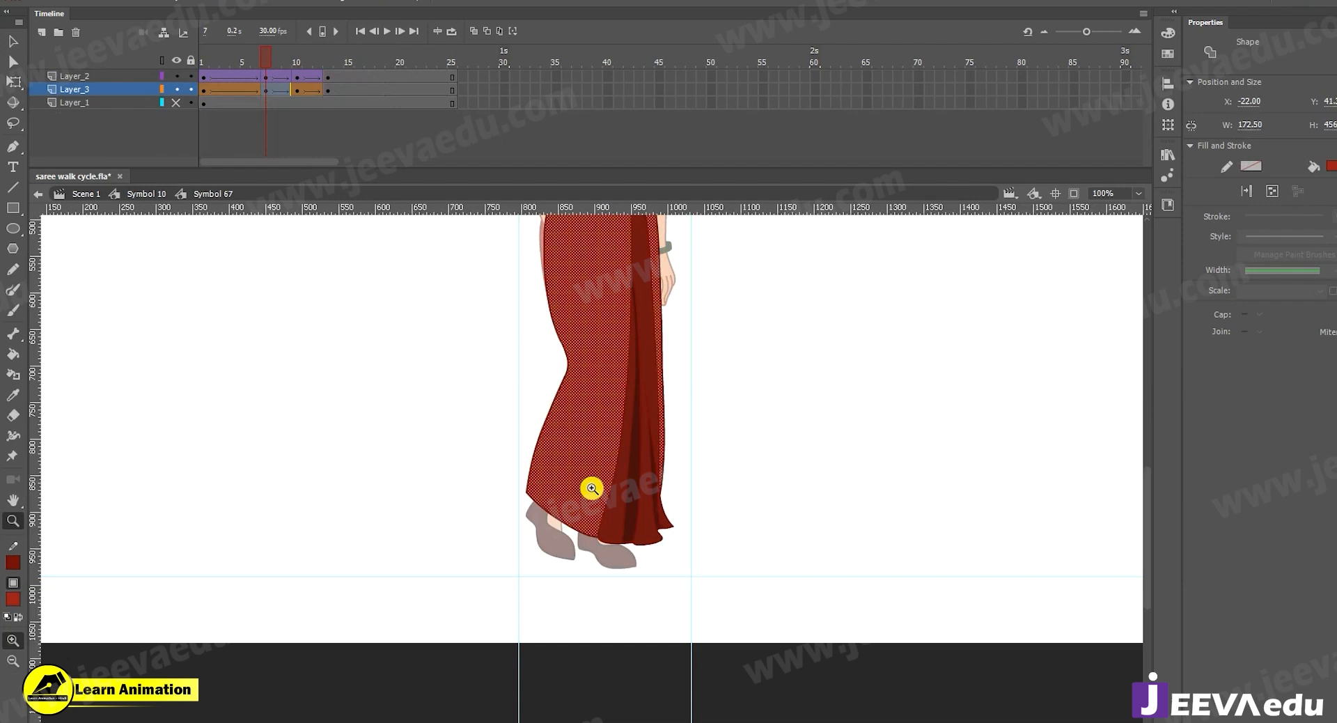
pyautogui.click(177, 76)
pyautogui.press('v')
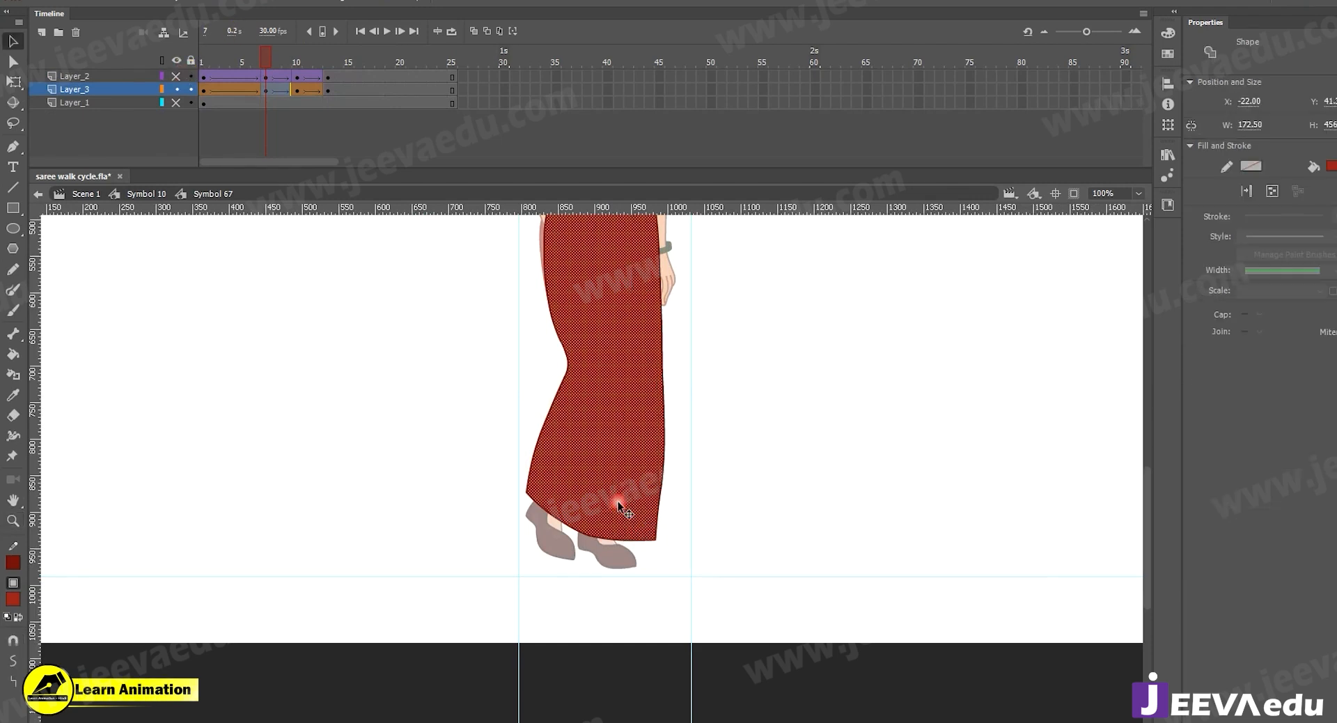
# Try to pull the skirt's lower front corner outward at frame 7
pyautogui.click(684, 557)
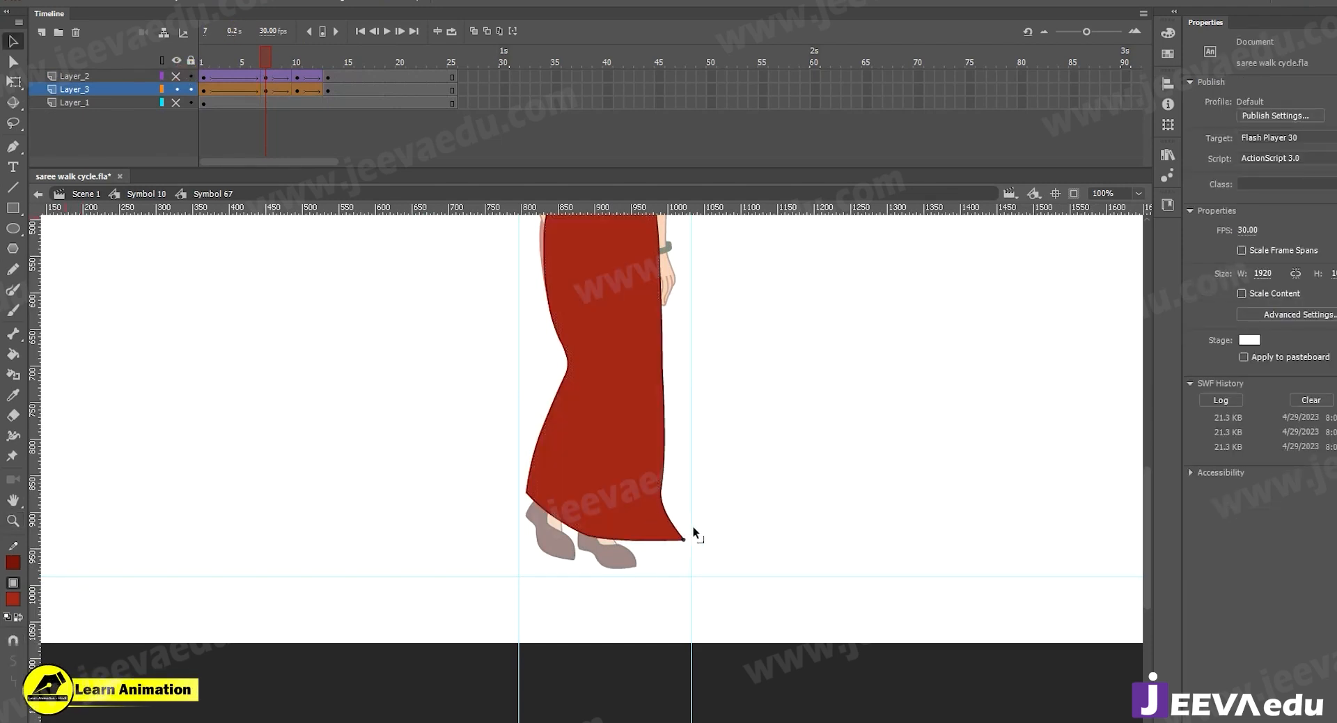
pyautogui.moveTo(694, 527); pyautogui.dragTo(655, 546)
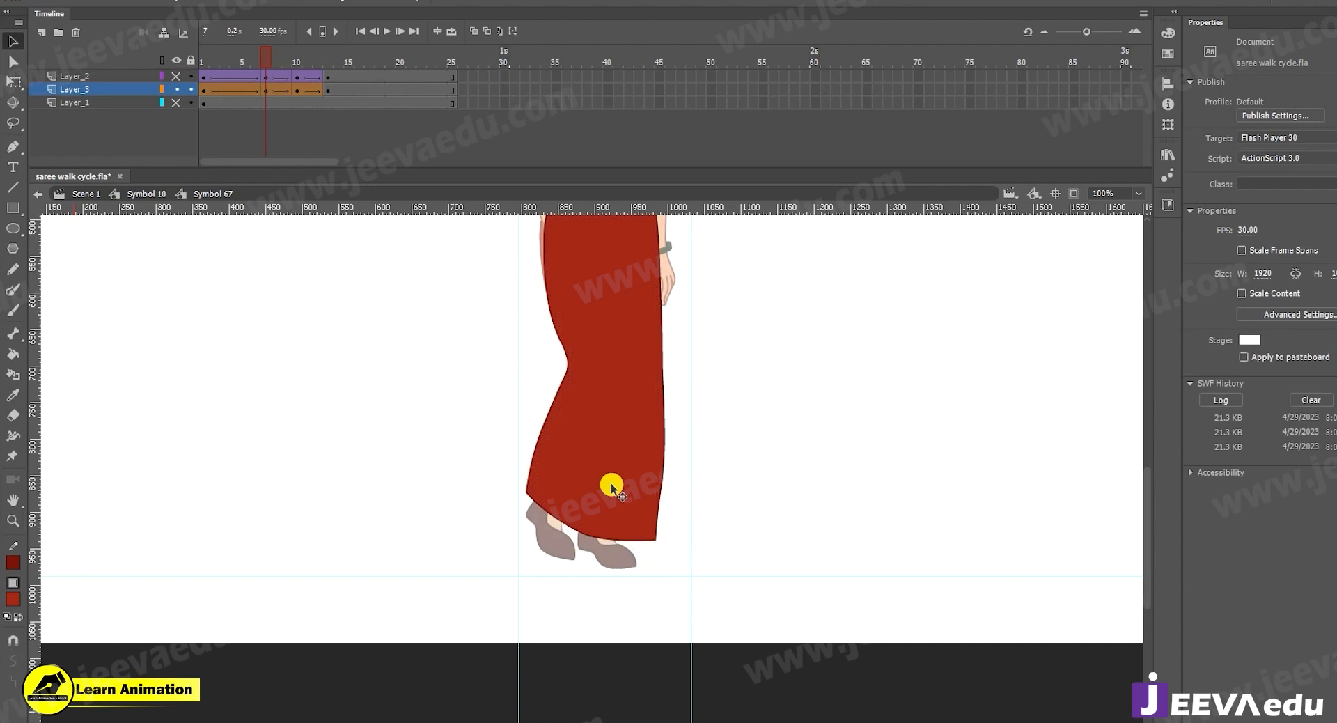
# Examine the base skirt's hem and side edges against the shoes around frame 7
pyautogui.press('z')
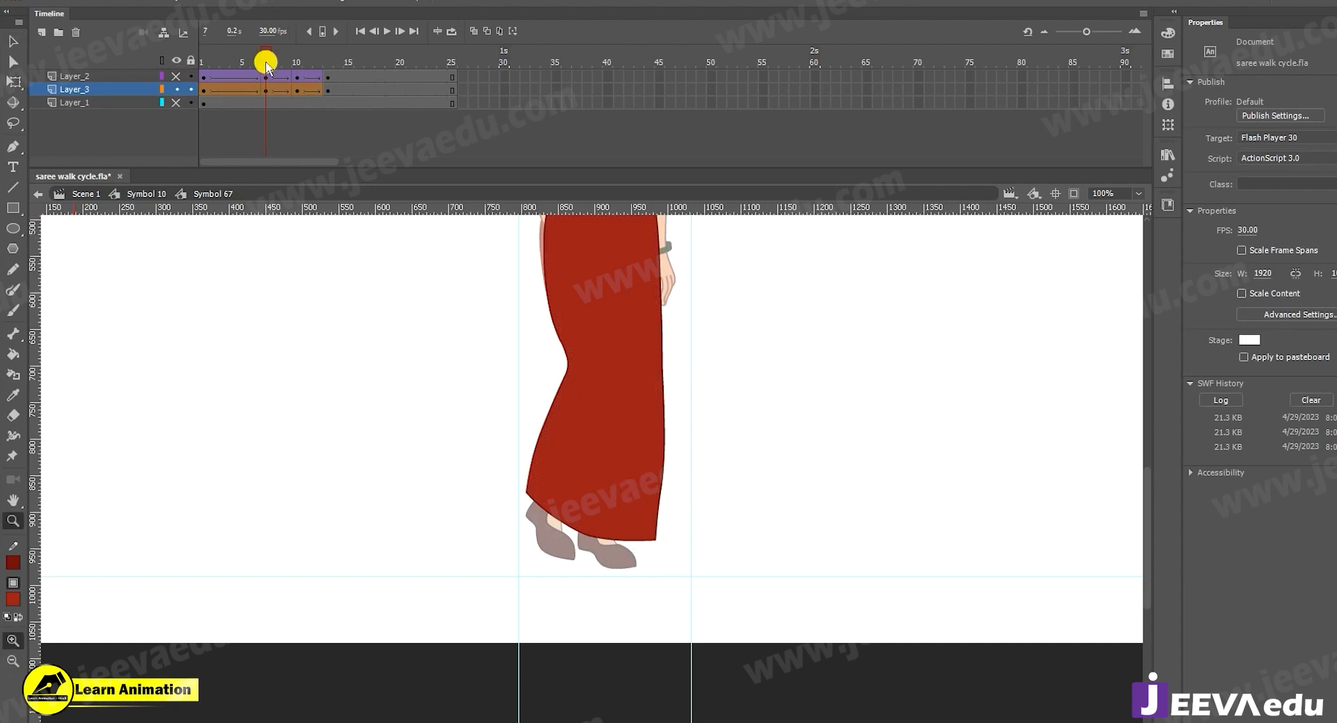
pyautogui.click(607, 471)
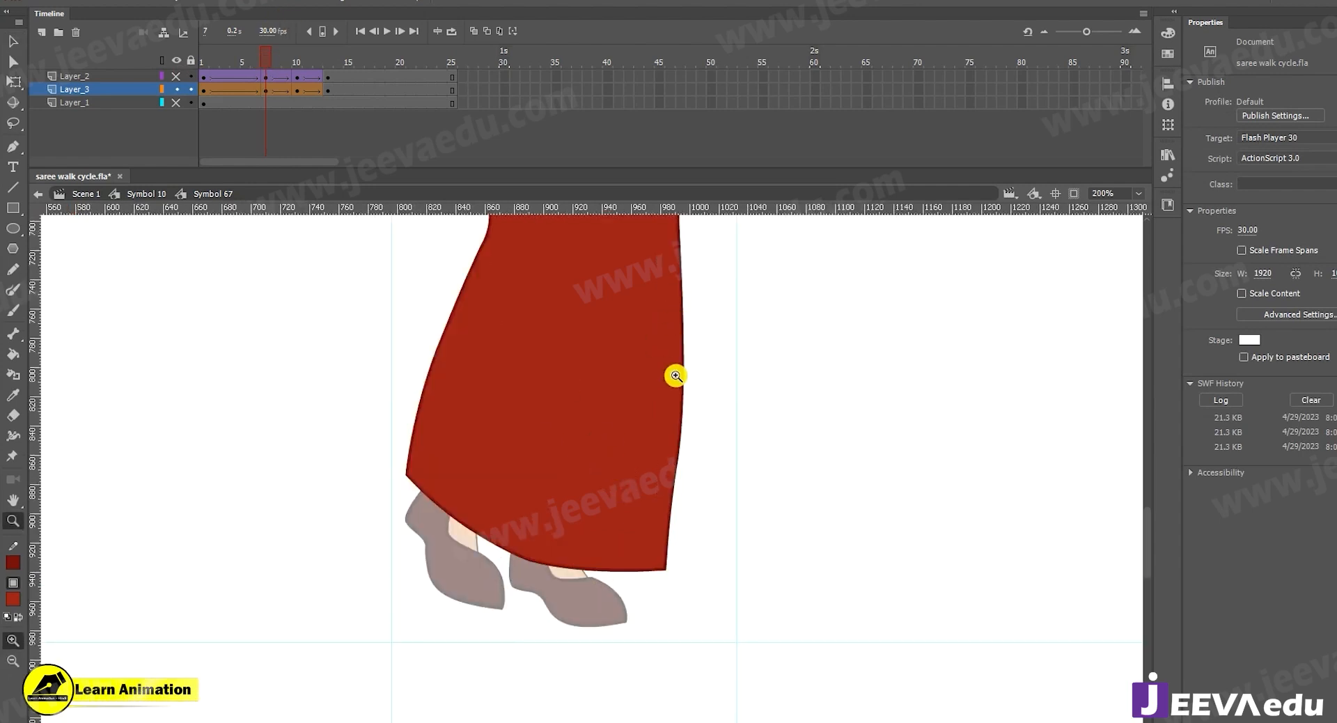
pyautogui.click(662, 447)
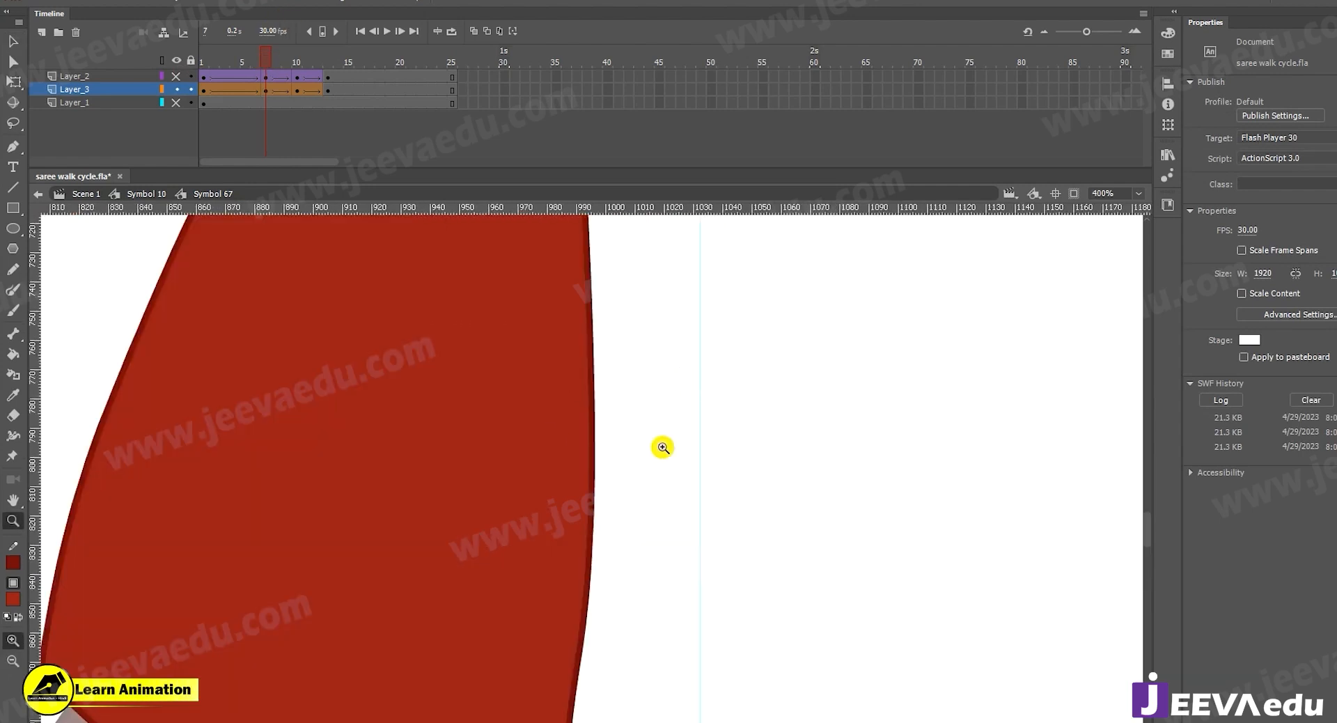
pyautogui.keyDown('alt'); pyautogui.click(566, 546); pyautogui.keyUp('alt')
pyautogui.keyDown('alt'); pyautogui.click(565, 546); pyautogui.keyUp('alt')
pyautogui.click(567, 521)
pyautogui.press('v')
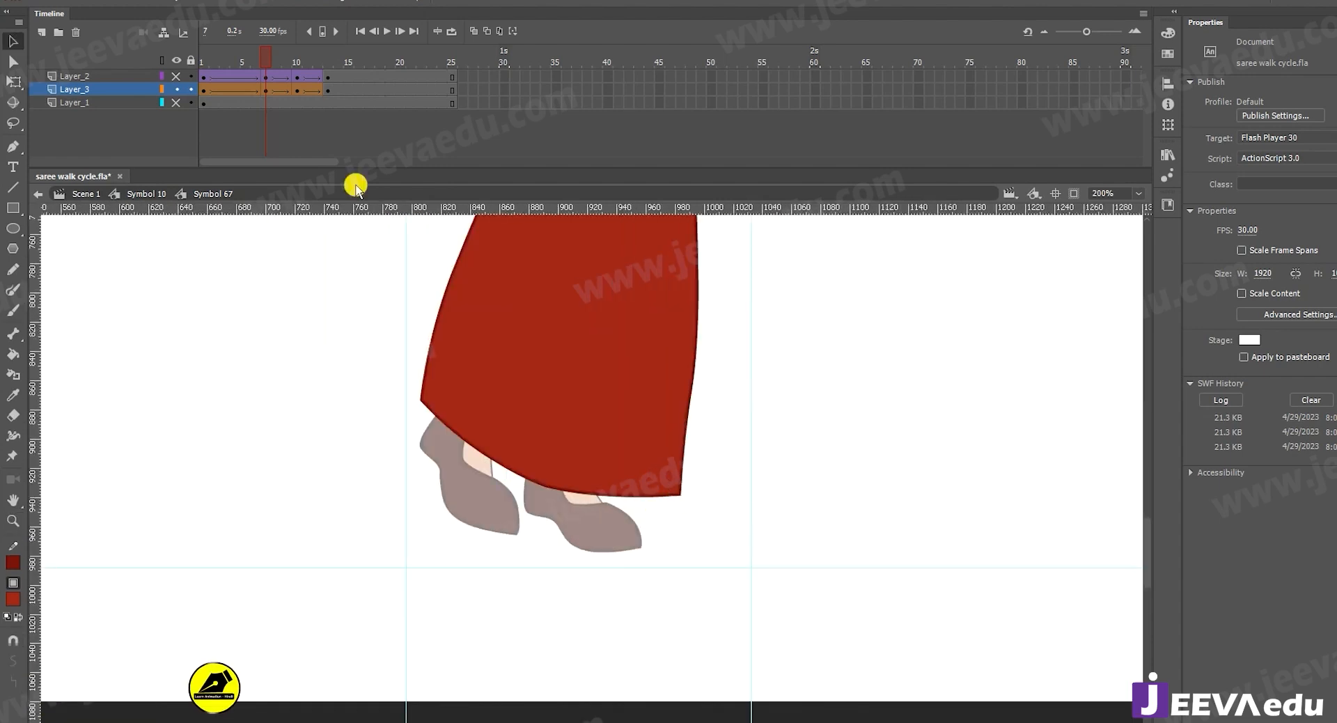
pyautogui.moveTo(263, 60)
pyautogui.mouseDown()
pyautogui.moveTo(221, 60)
pyautogui.moveTo(233, 78)
pyautogui.moveTo(267, 82)
pyautogui.mouseUp()
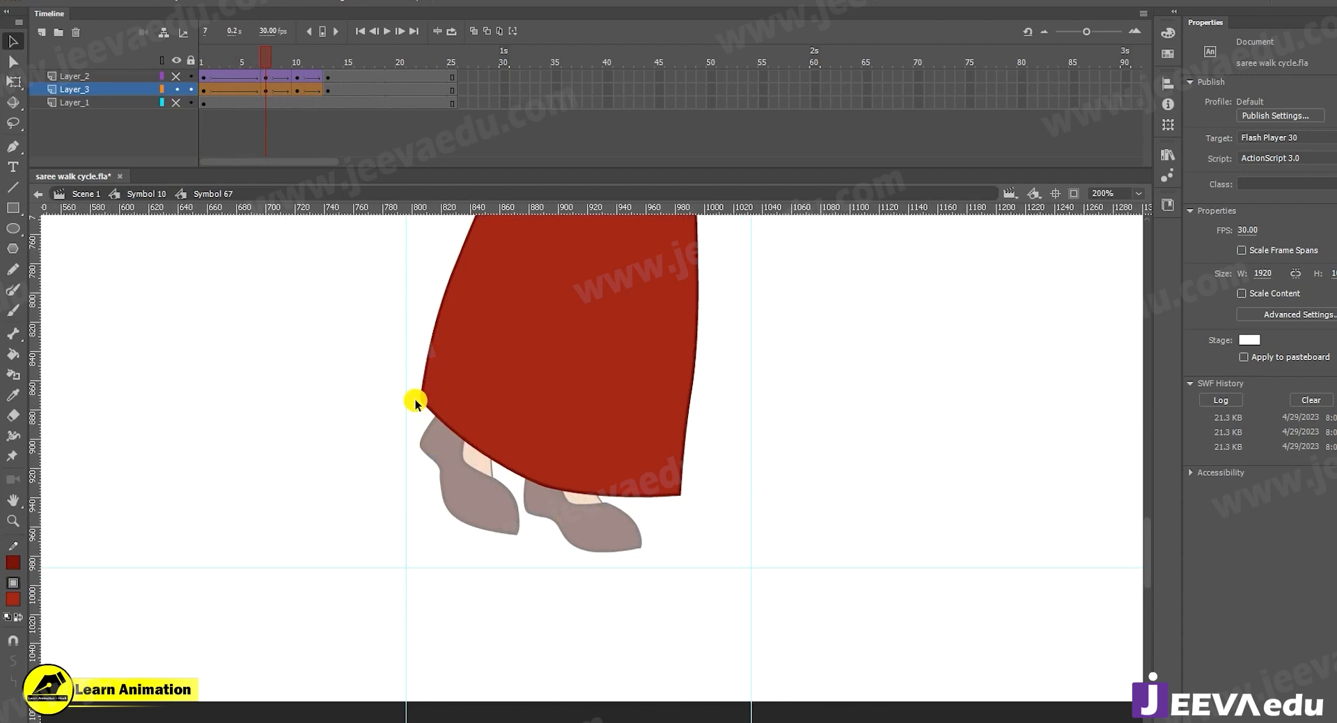
pyautogui.press('z')
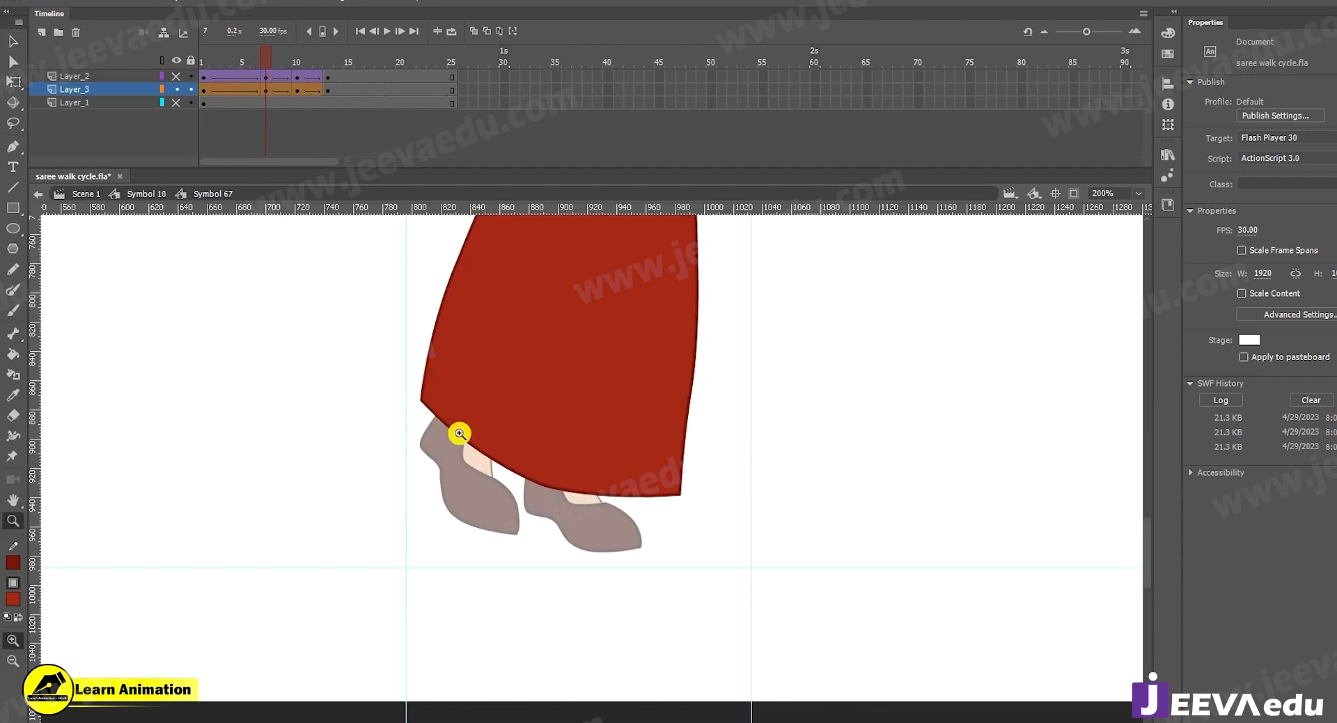
pyautogui.moveTo(249, 61); pyautogui.dragTo(265, 72)
# Show the pleats on Layer_2 again and open their symbol, Symbol 4, for editing
pyautogui.click(176, 76)
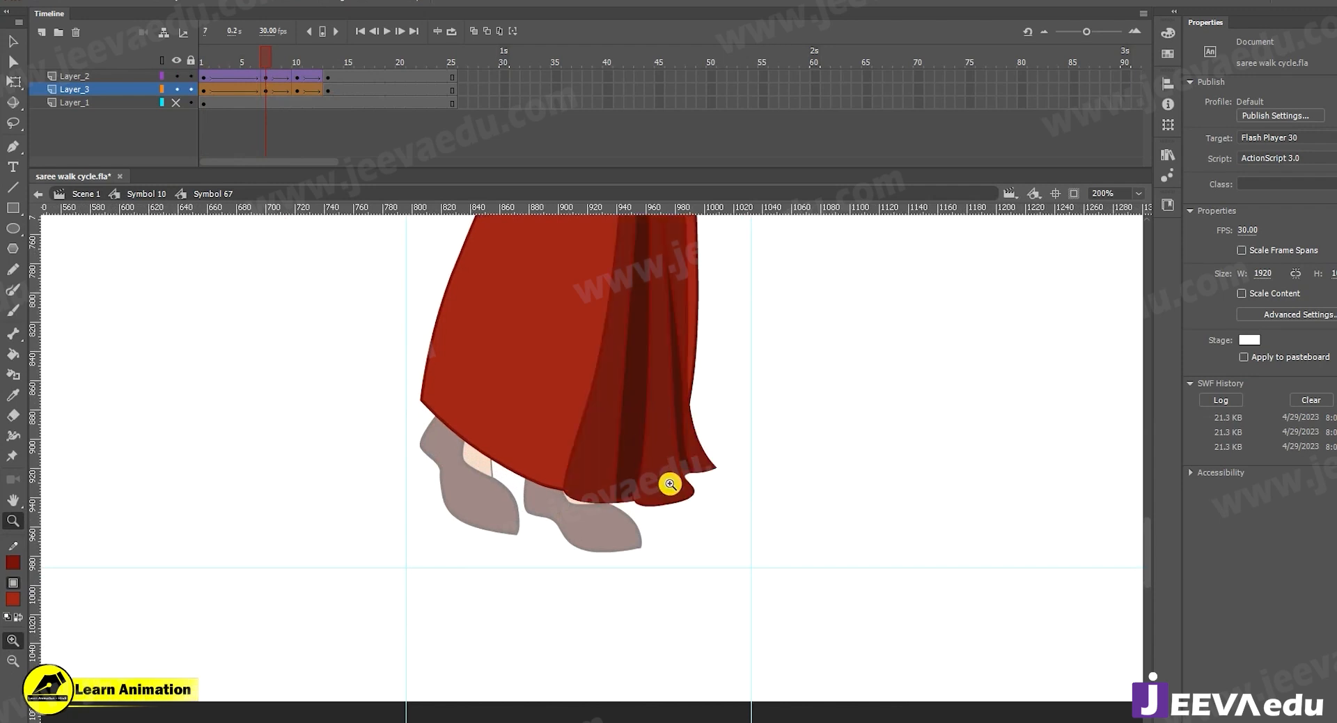
pyautogui.press('v')
pyautogui.click(668, 496)
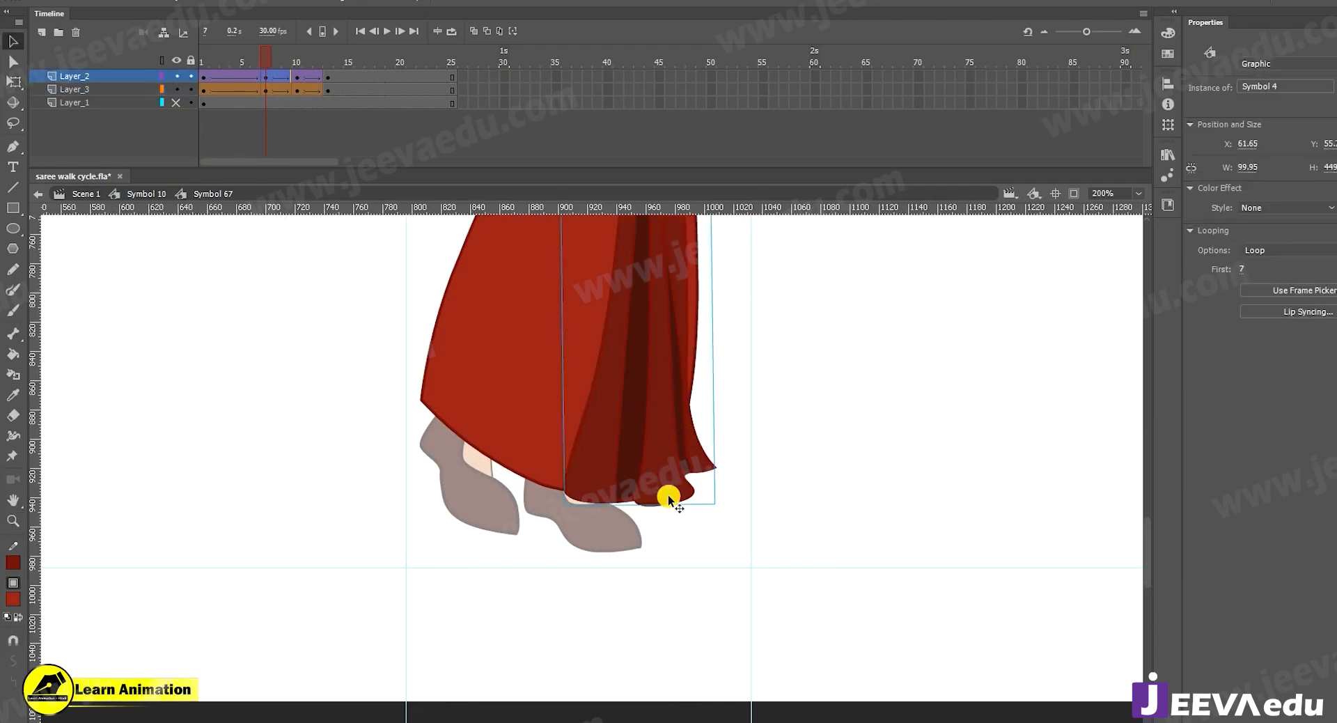
pyautogui.doubleClick(667, 492)
# Try to reshape the pleats' lower front hem at frame 7 in Symbol 4
pyautogui.click(268, 64)
pyautogui.click(680, 453)
pyautogui.click(676, 475)
pyautogui.click(666, 481)
pyautogui.press('z')
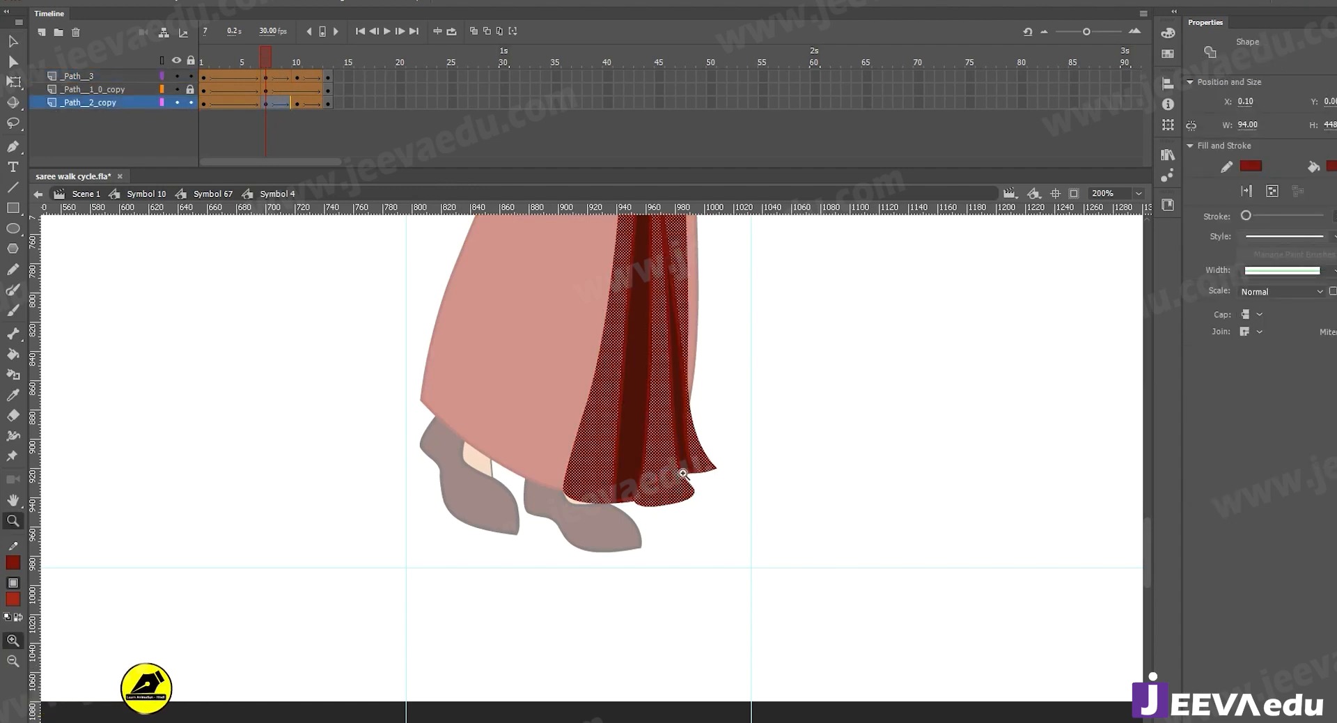
pyautogui.click(681, 468)
pyautogui.press('v')
pyautogui.click(684, 503)
pyautogui.moveTo(661, 472); pyautogui.dragTo(687, 406)
pyautogui.hotkey('ctrl', 'z')
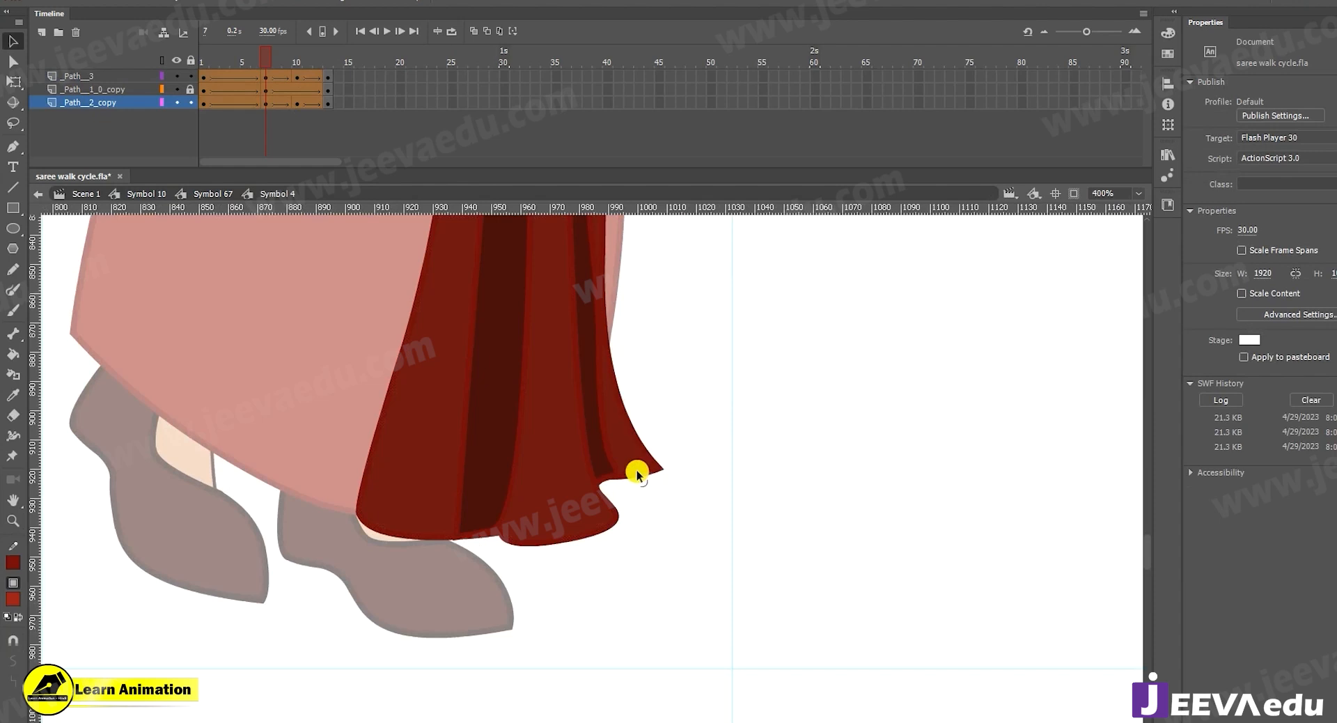
# Return to Symbol 67, bow the skirt's rear hem upward over the back shoe at frame 7 and nudge its corner up and outward
pyautogui.press('z')
pyautogui.keyDown('alt'); pyautogui.click(510, 511); pyautogui.keyUp('alt')
pyautogui.keyDown('alt'); pyautogui.click(512, 497); pyautogui.keyUp('alt')
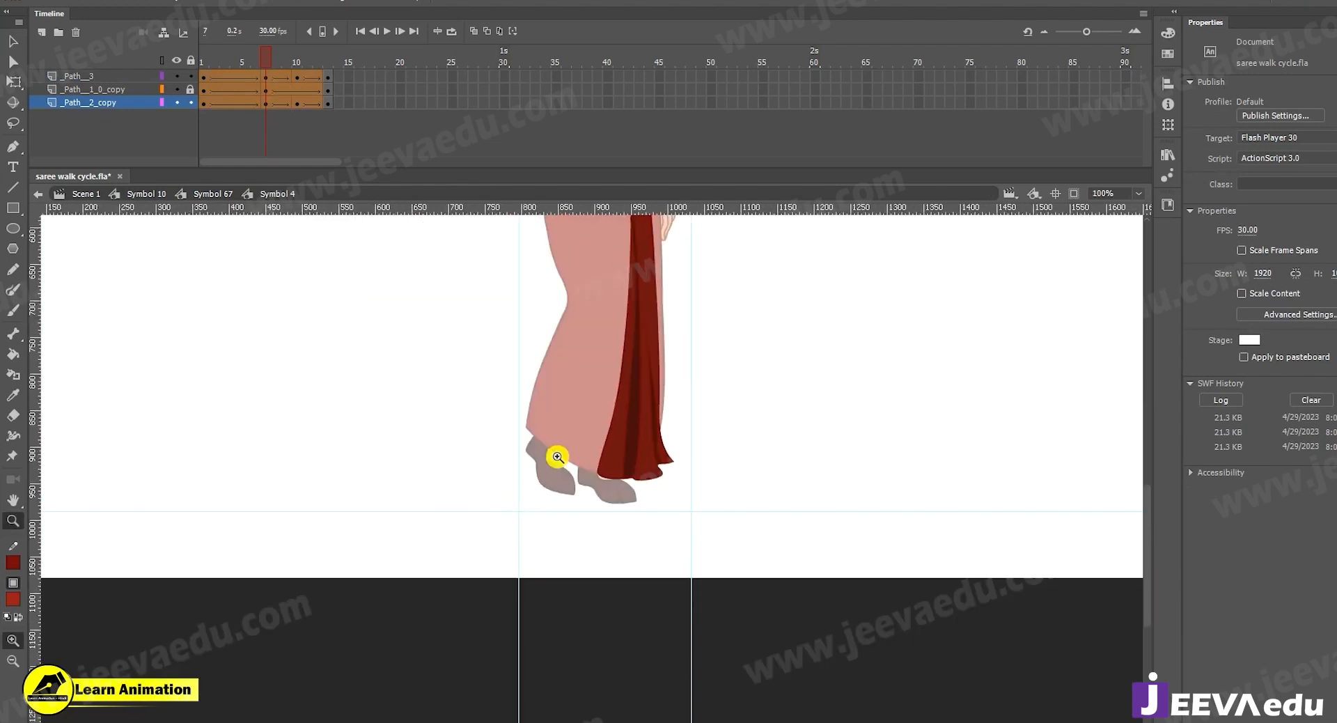
pyautogui.click(556, 455)
pyautogui.press('v')
pyautogui.doubleClick(556, 431)
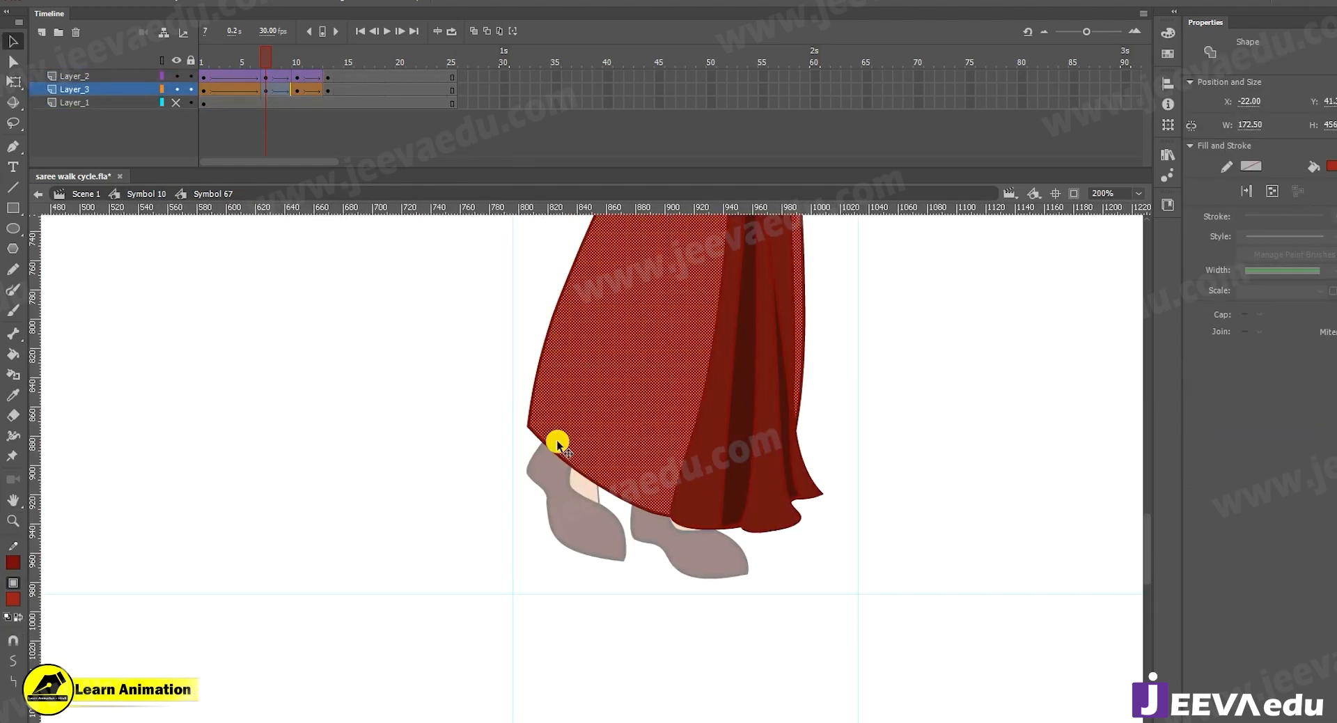
pyautogui.click(269, 51)
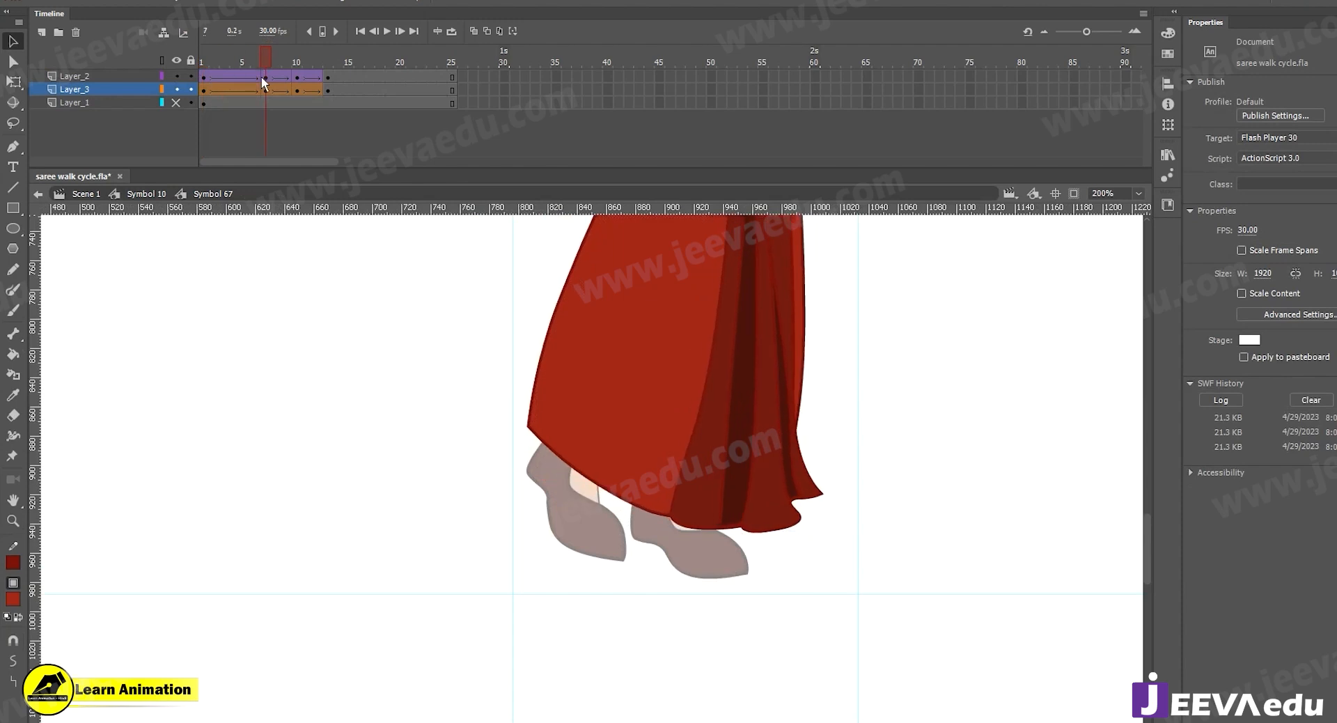
pyautogui.click(561, 448)
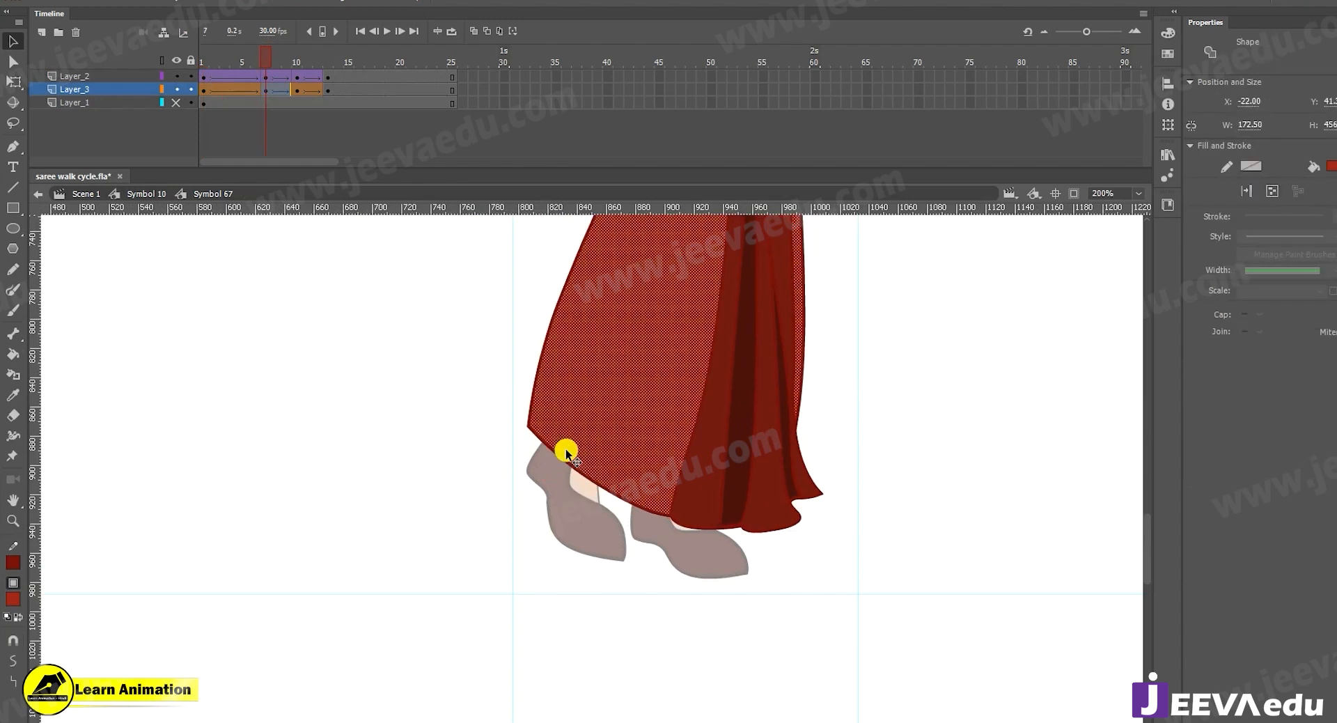
pyautogui.click(500, 441)
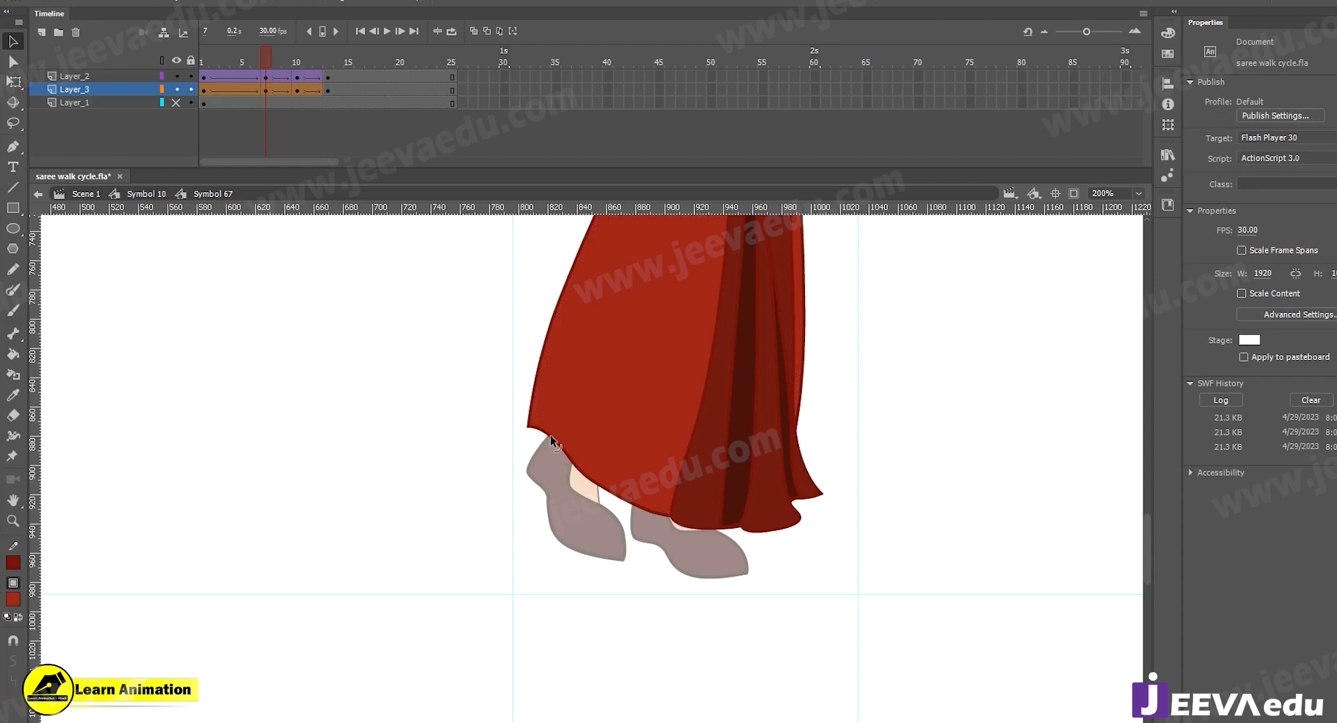
pyautogui.moveTo(528, 425); pyautogui.dragTo(523, 421)
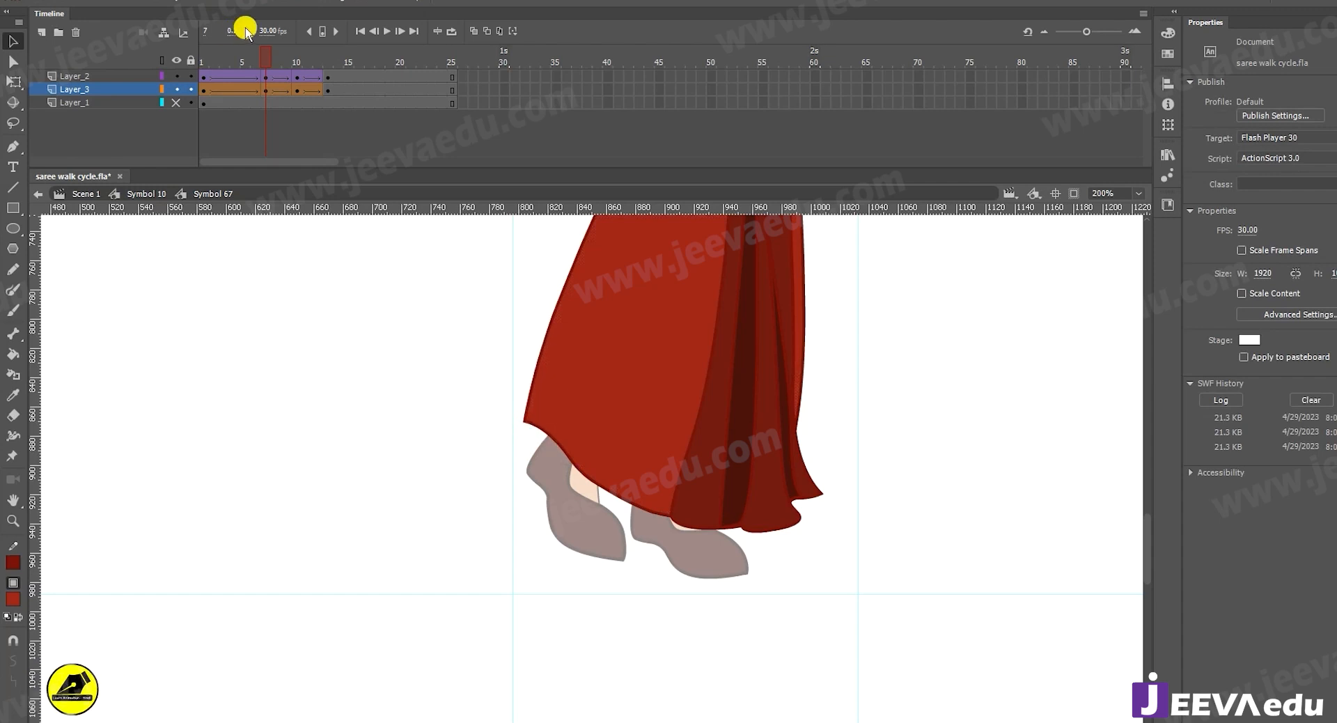
pyautogui.moveTo(262, 60)
pyautogui.mouseDown()
pyautogui.moveTo(223, 65)
pyautogui.moveTo(265, 76)
pyautogui.mouseUp()
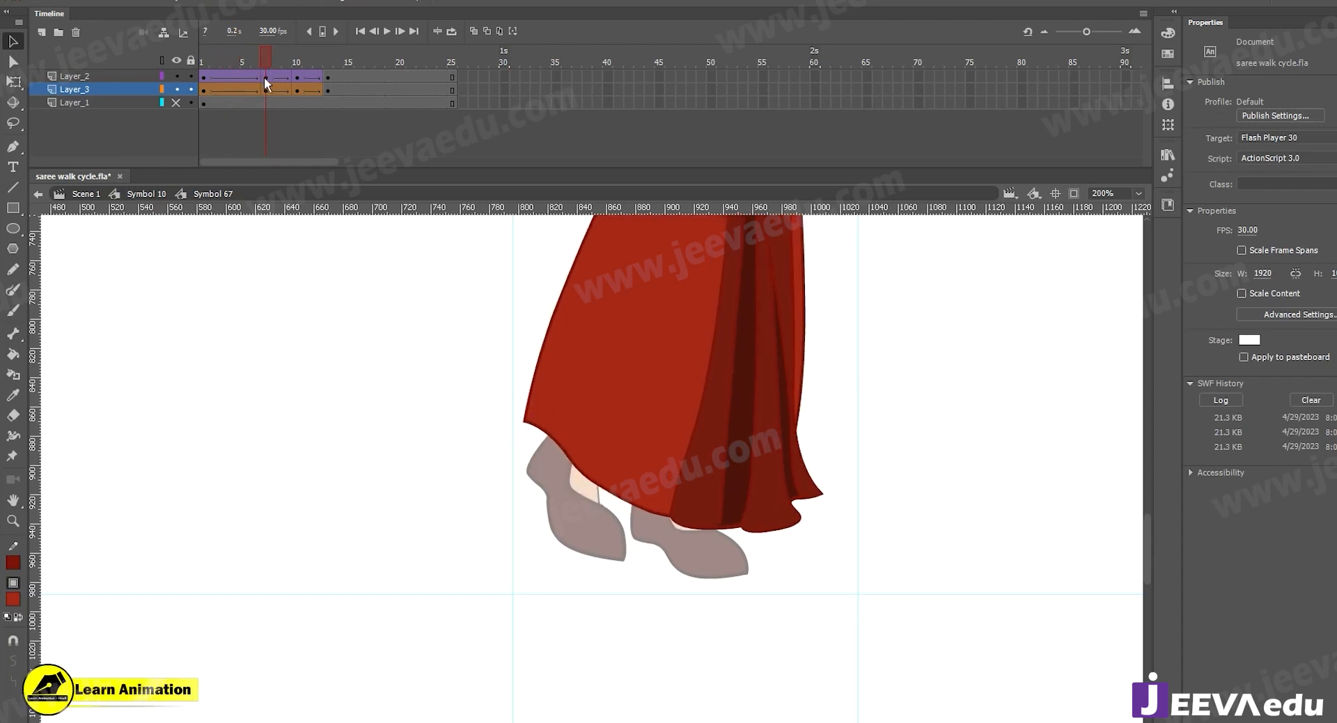
# Add a new layer directly above Layer_1 and draw a filled red square about 29 px wide beside the skirt
pyautogui.press('z')
pyautogui.click(540, 446)
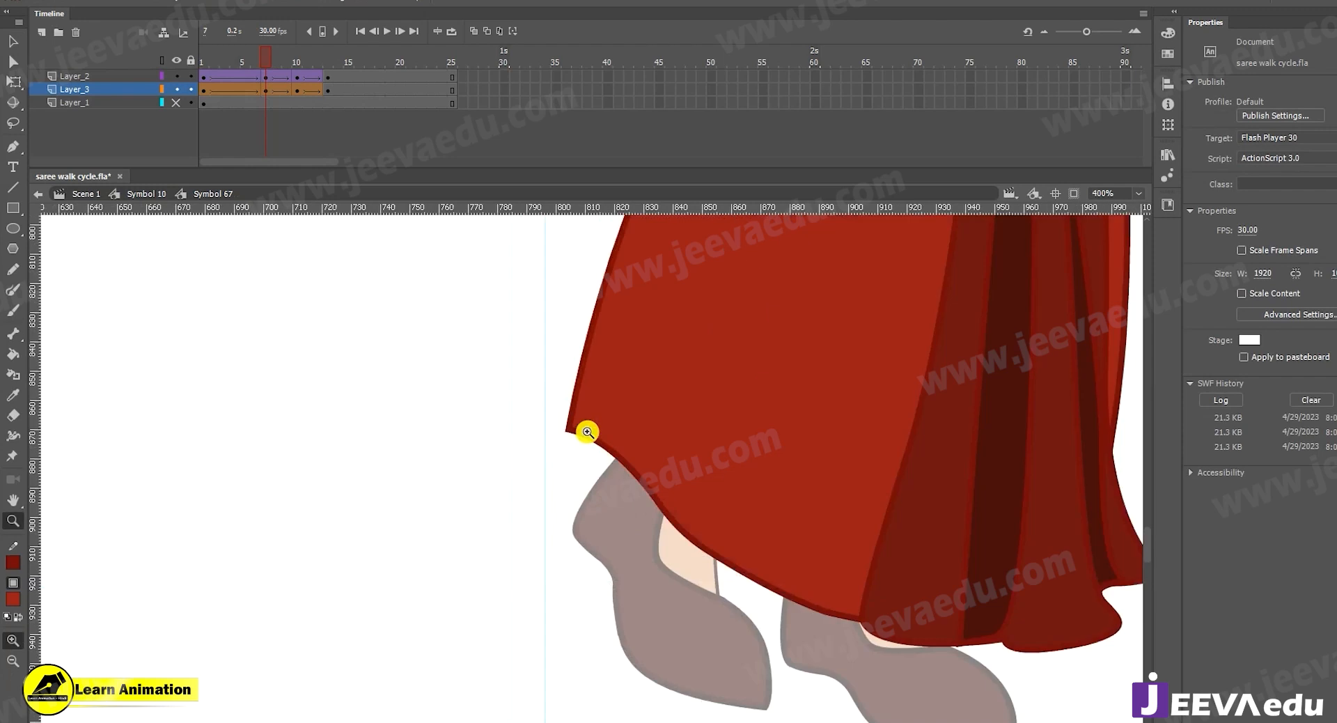
pyautogui.click(86, 102)
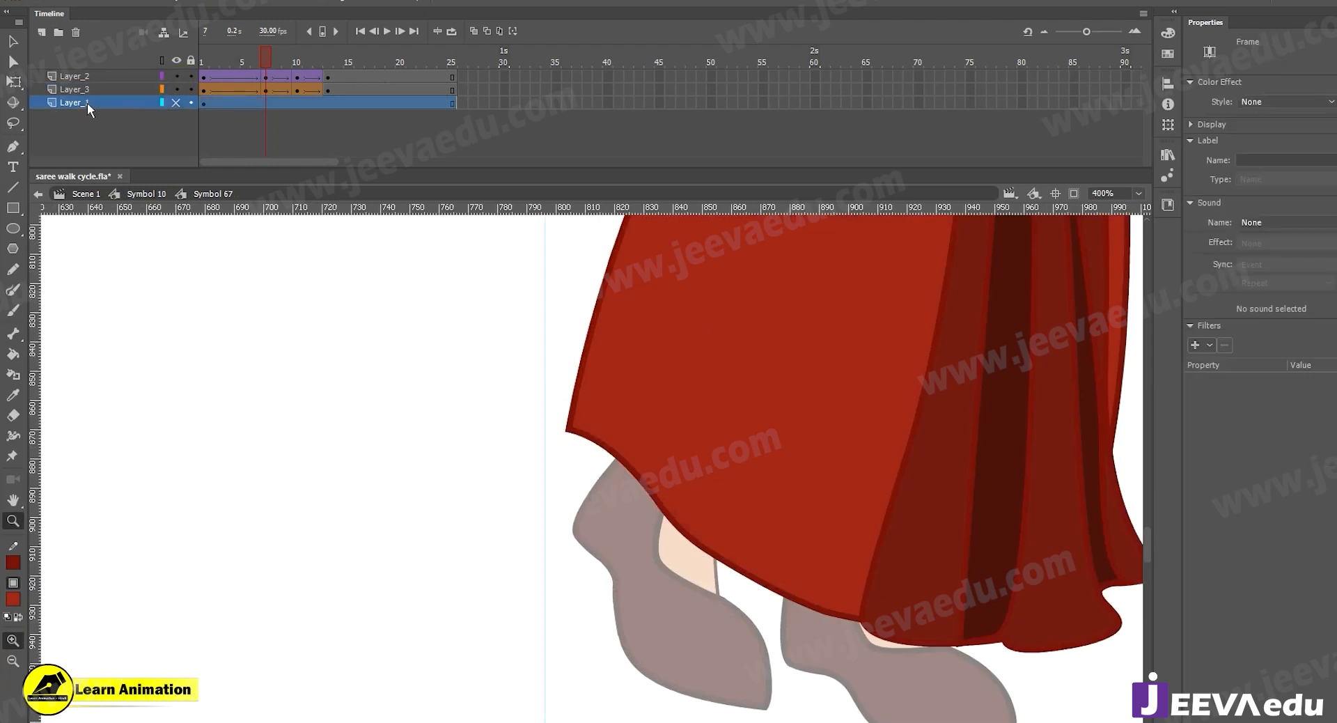
pyautogui.click(40, 34)
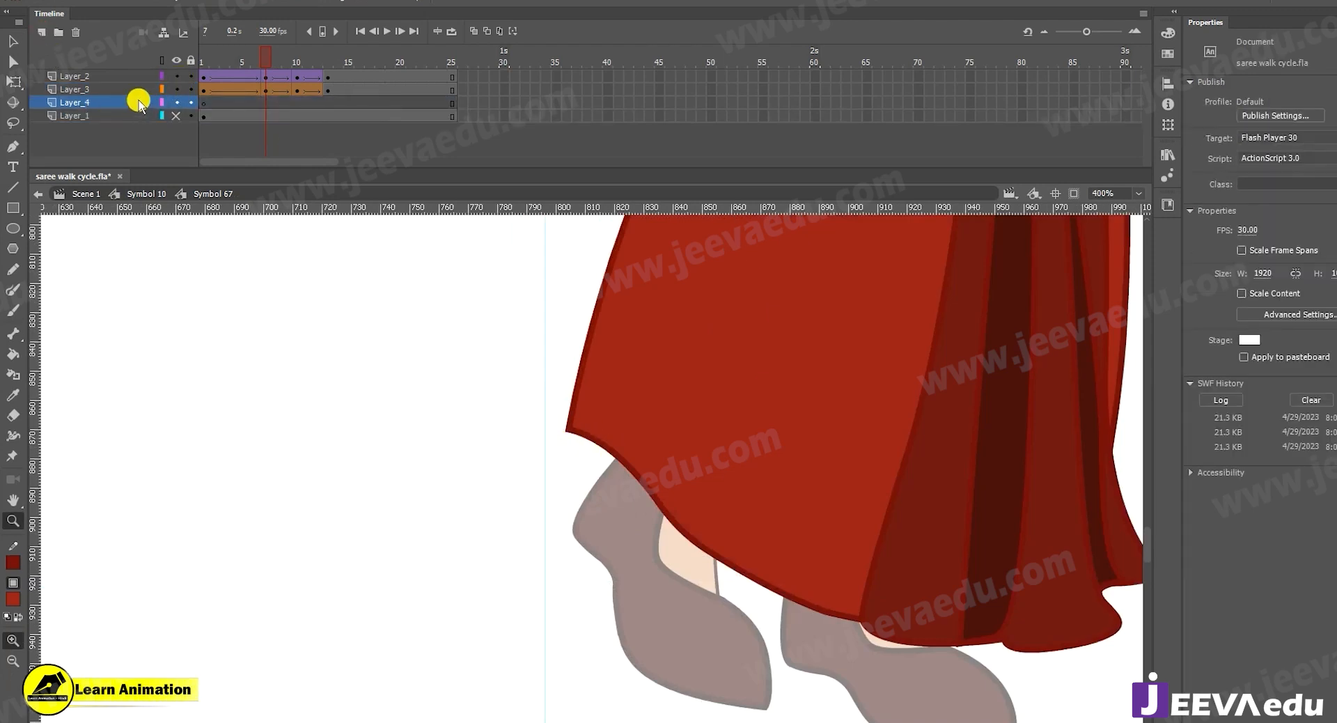
pyautogui.press('k')
pyautogui.click(12, 207)
pyautogui.moveTo(262, 411)
pyautogui.mouseDown()
pyautogui.moveTo(341, 501)
pyautogui.moveTo(597, 534)
pyautogui.moveTo(666, 449)
pyautogui.mouseUp()
# Try to move the square under the raised rear hem, above the back shoe
pyautogui.press('v')
pyautogui.click(336, 488)
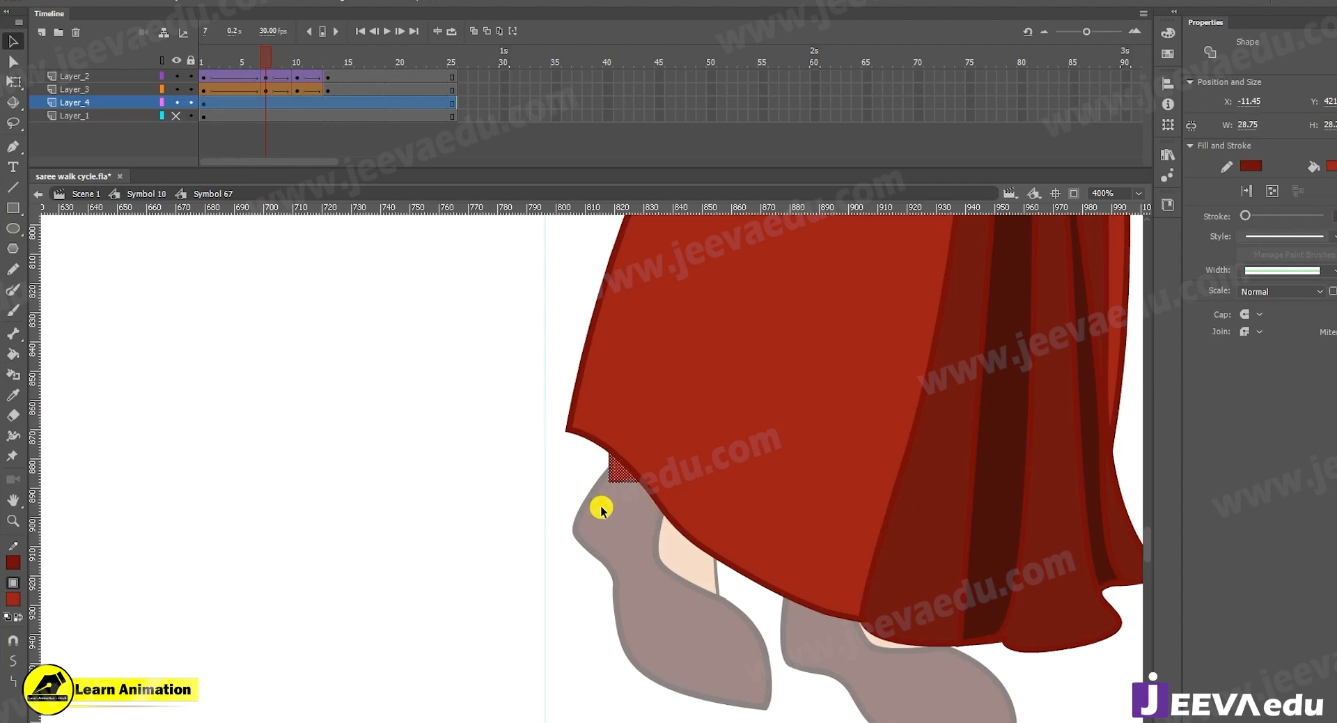
pyautogui.press('z')
pyautogui.hotkey('ctrl', 'z')
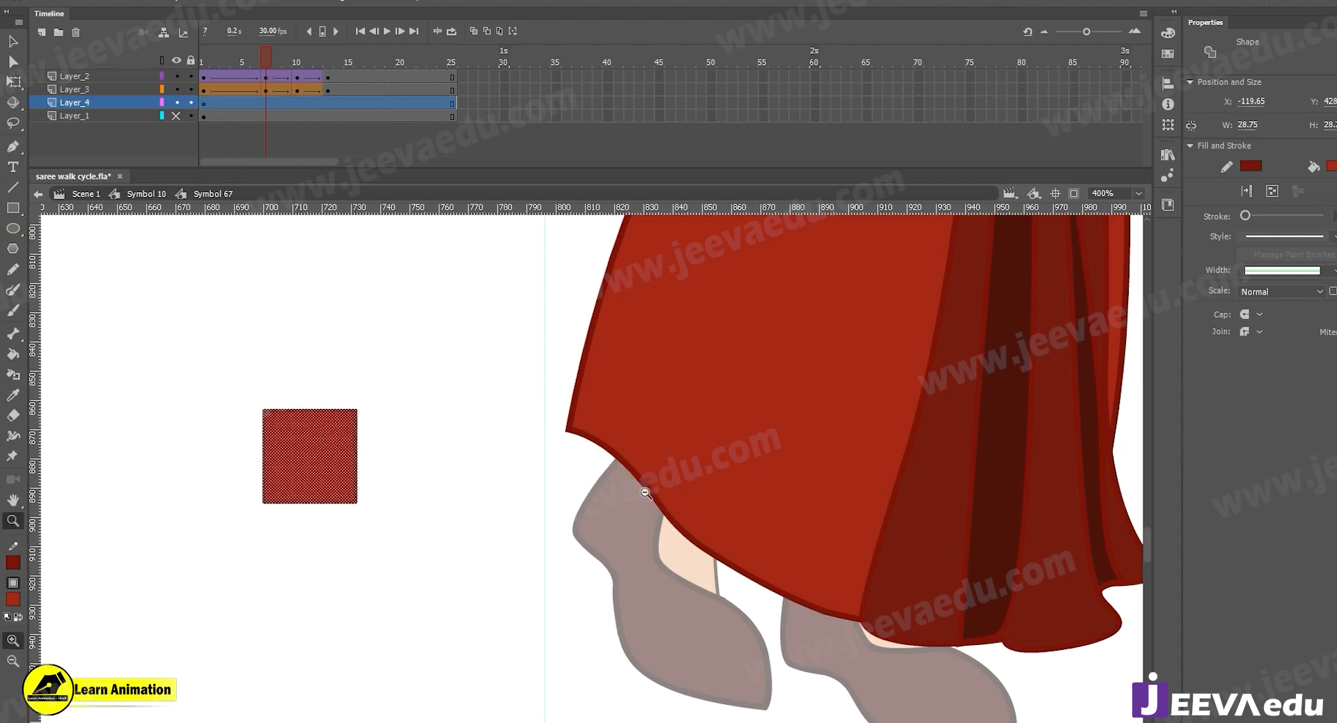
# Position the square behind the skirt's raised rear hem so that it fills the gap above the back shoe
pyautogui.keyDown('alt'); pyautogui.click(662, 500); pyautogui.keyUp('alt')
pyautogui.press('v')
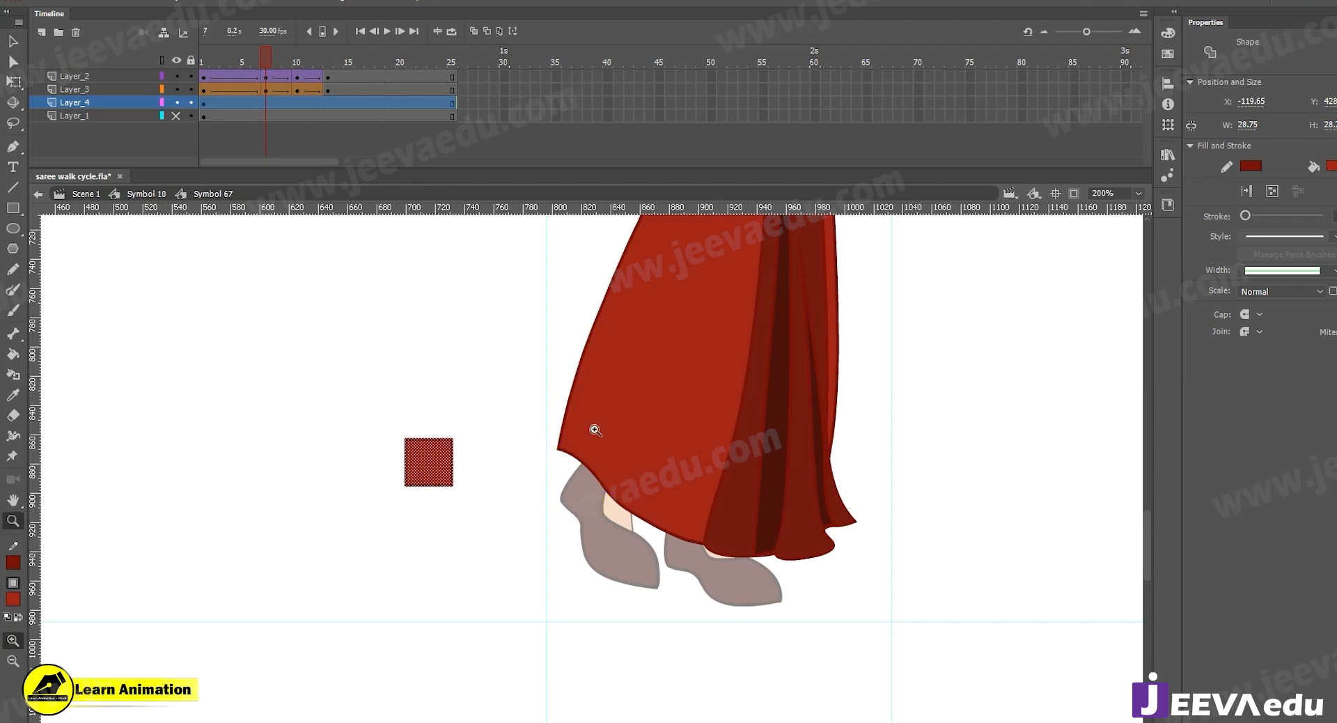
pyautogui.hotkey('ctrl', '=')
pyautogui.moveTo(433, 476); pyautogui.dragTo(515, 474)
pyautogui.click(425, 502)
# Recolour the square's fill with the dark red sampled from the pleats
pyautogui.press('z')
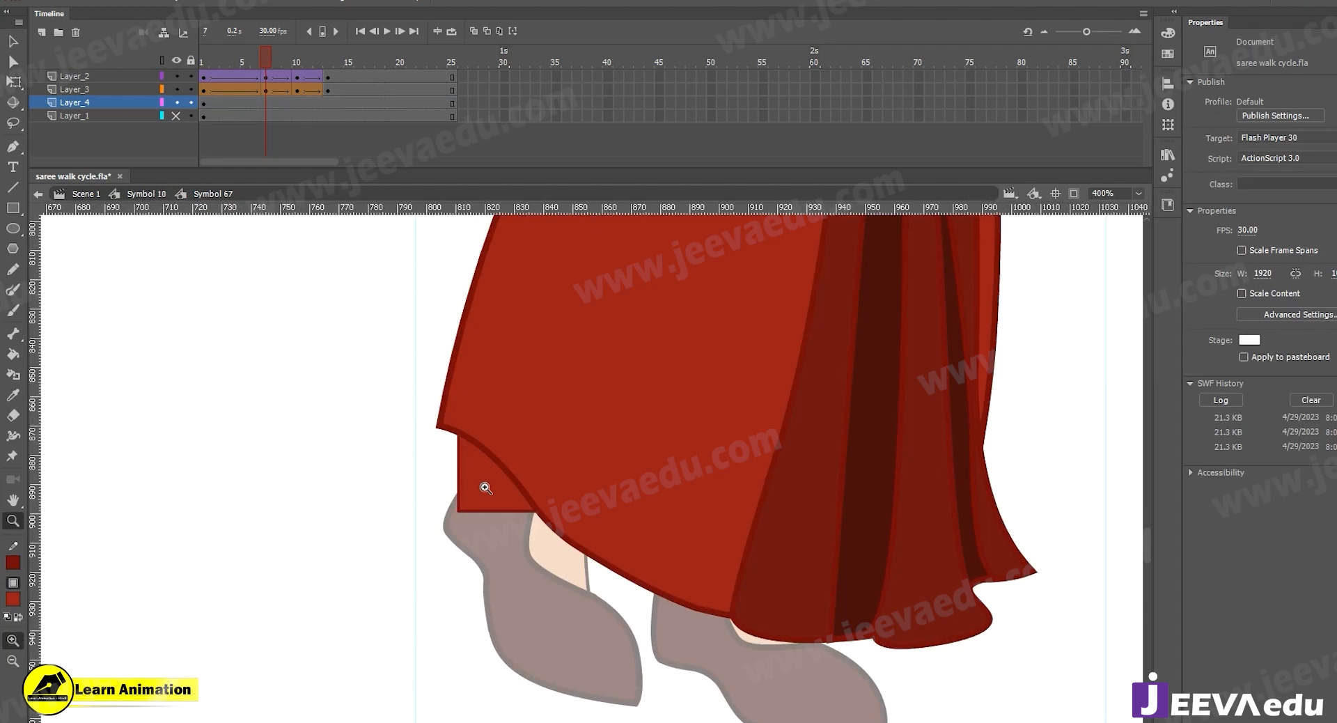
pyautogui.click(485, 484)
pyautogui.keyDown('alt'); pyautogui.click(597, 525); pyautogui.keyUp('alt')
pyautogui.press('v')
pyautogui.click(603, 470)
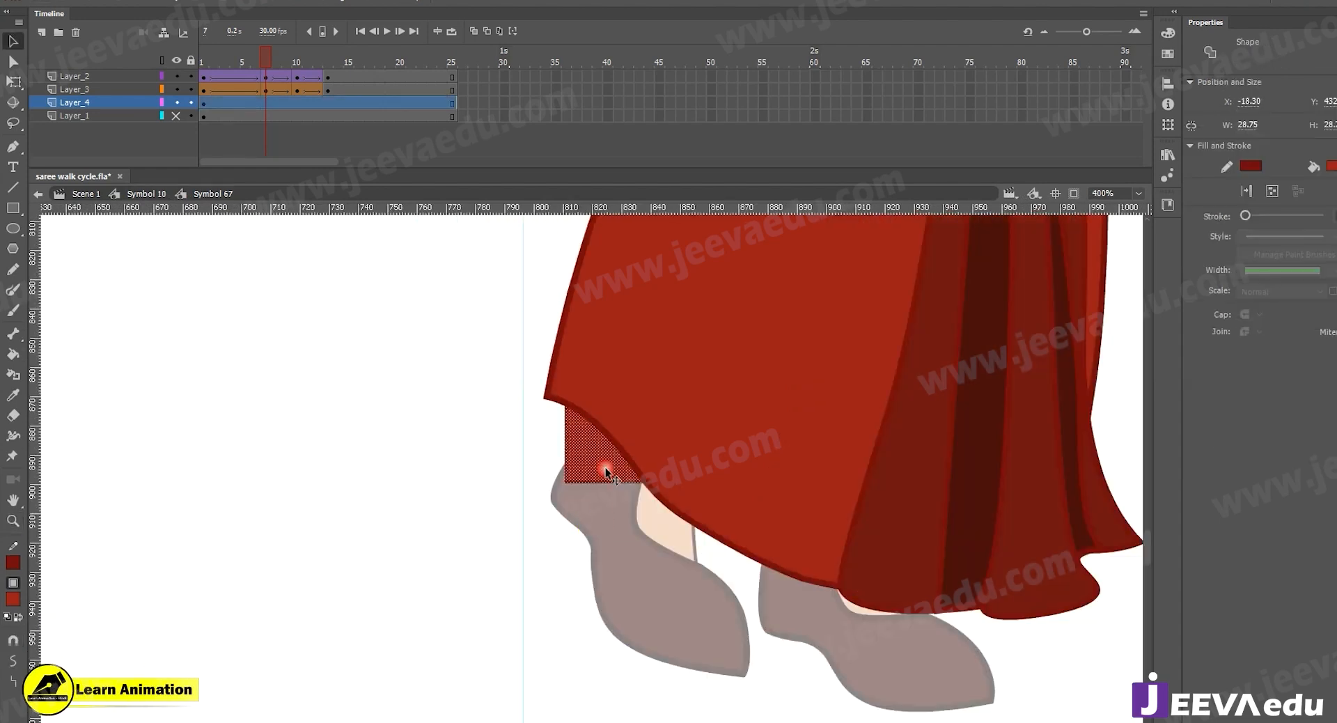
pyautogui.press('i')
pyautogui.click(926, 433)
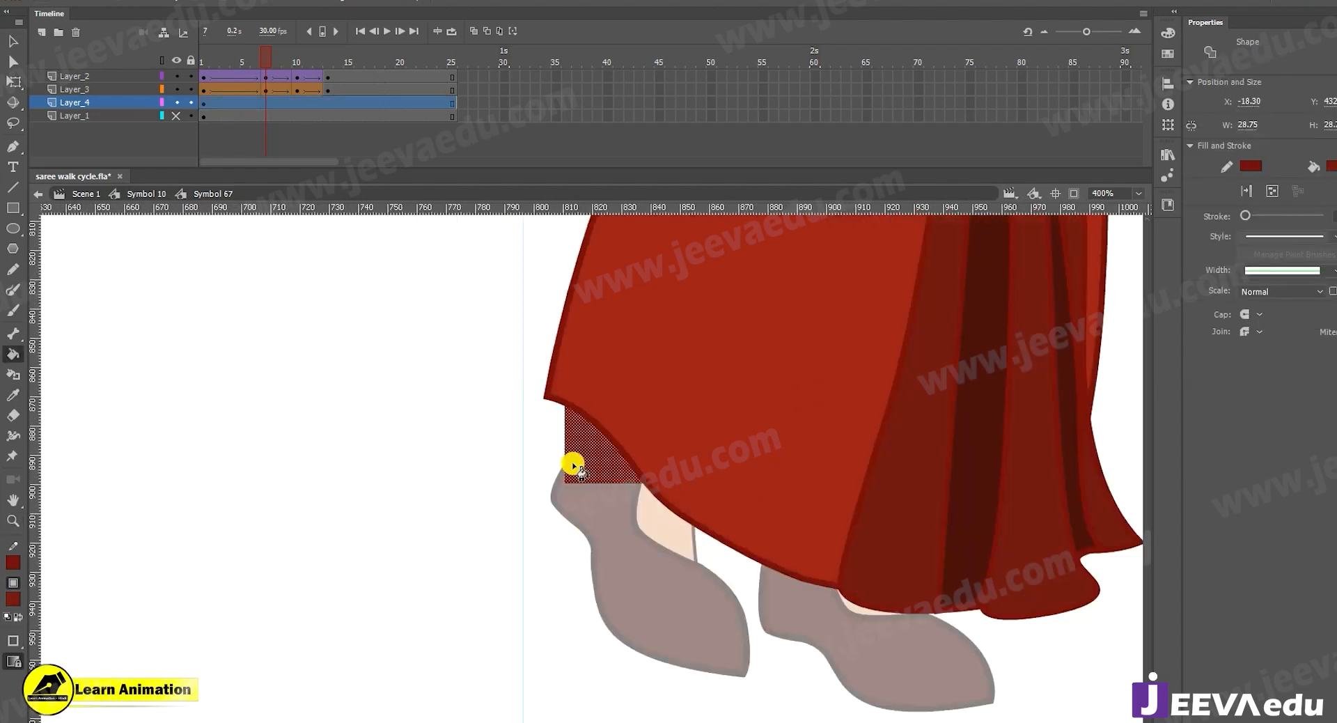
pyautogui.press('v')
pyautogui.click(562, 527)
# Reshape the dark square into a rounded underside flap running from the skirt's rear corner to the hem above the ankle
pyautogui.press('z')
pyautogui.click(594, 457)
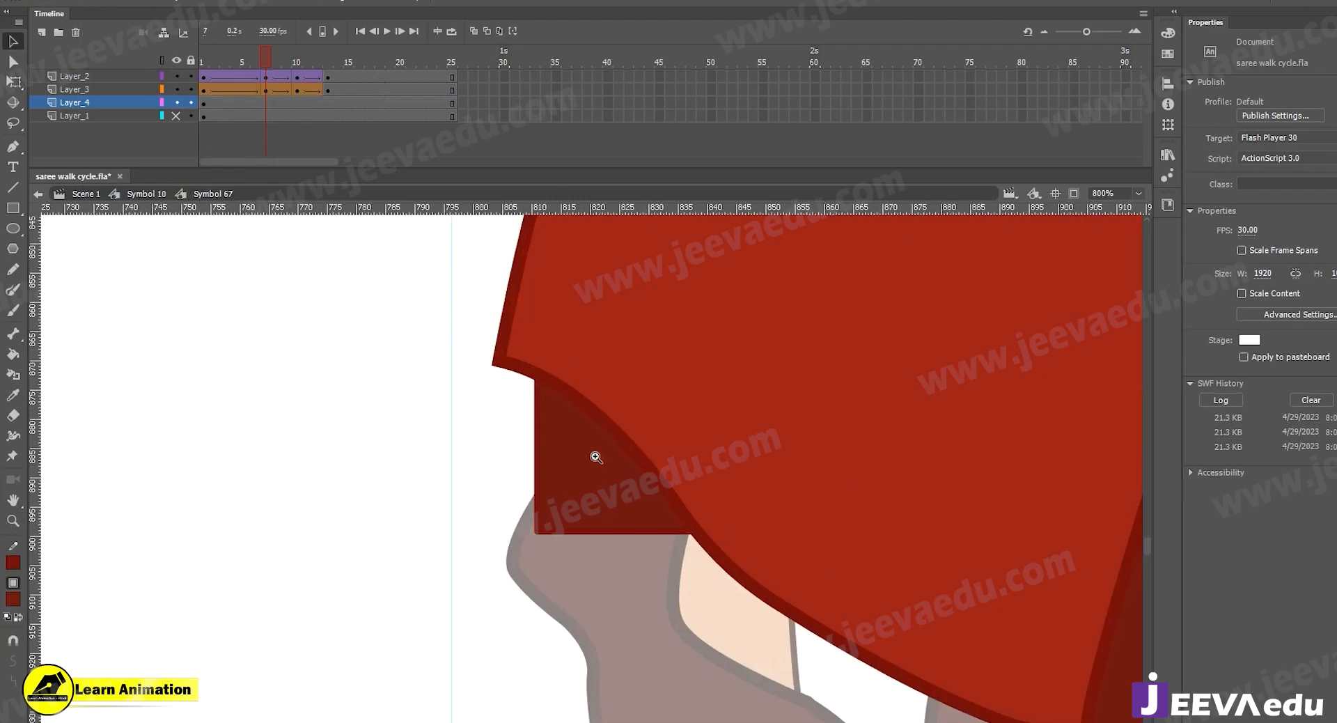
pyautogui.press('v')
pyautogui.click(595, 457)
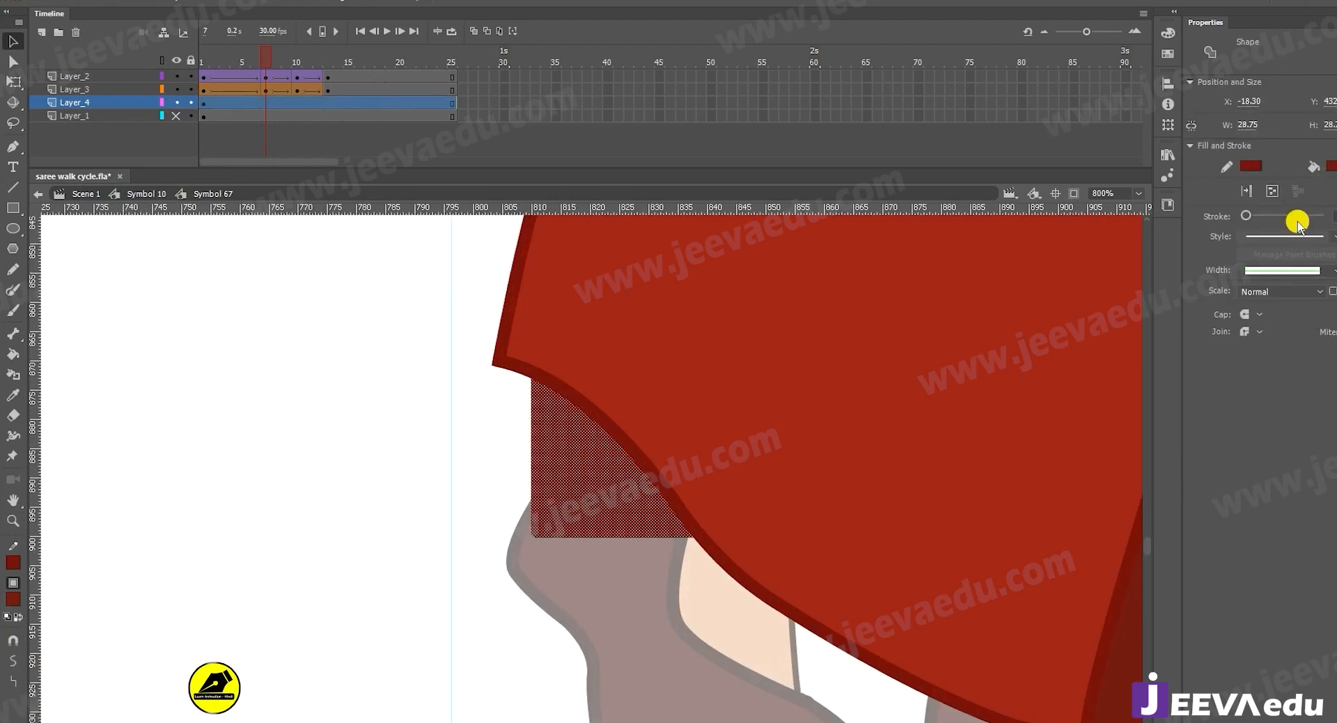
pyautogui.click(390, 483)
pyautogui.moveTo(520, 513); pyautogui.dragTo(505, 361)
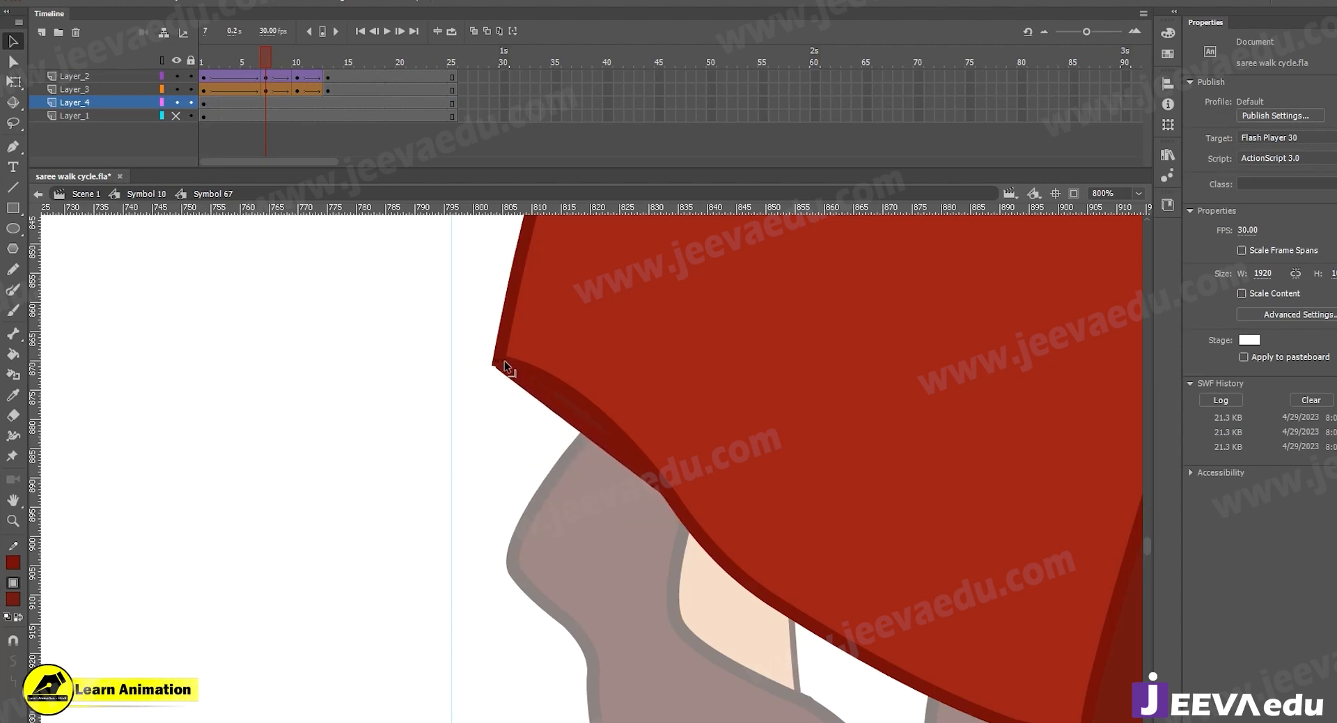
pyautogui.moveTo(616, 449); pyautogui.dragTo(567, 488)
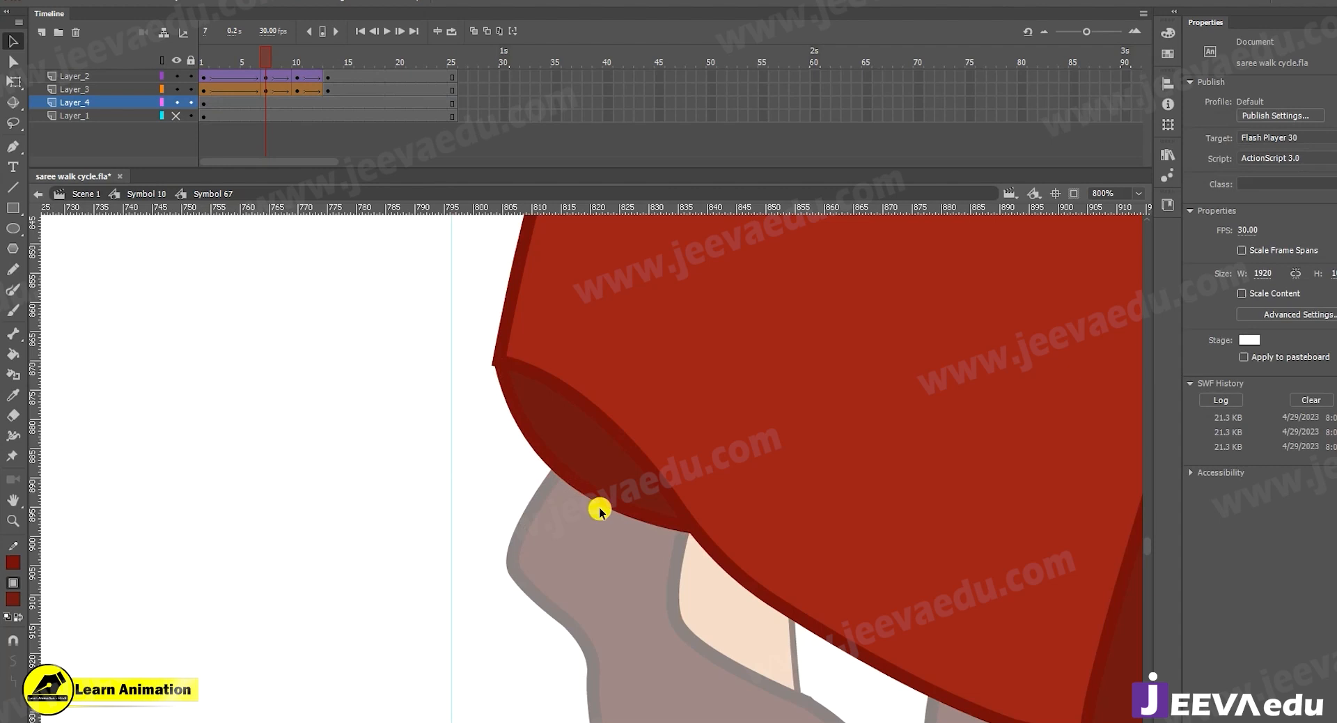
pyautogui.hotkey('ctrl', '-')
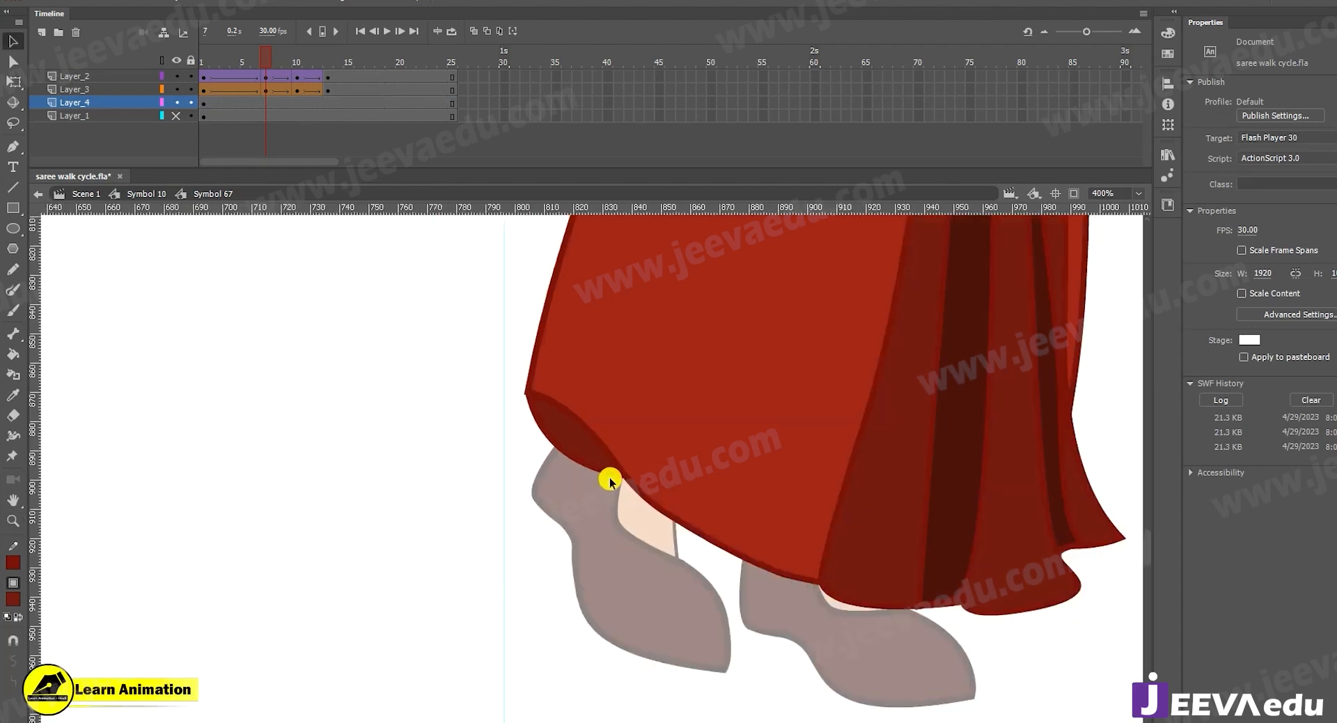
# Add a keyframe at frame 7 on Layer_4 and create a shape tween from frame 1 to it
pyautogui.moveTo(230, 59); pyautogui.dragTo(192, 67)
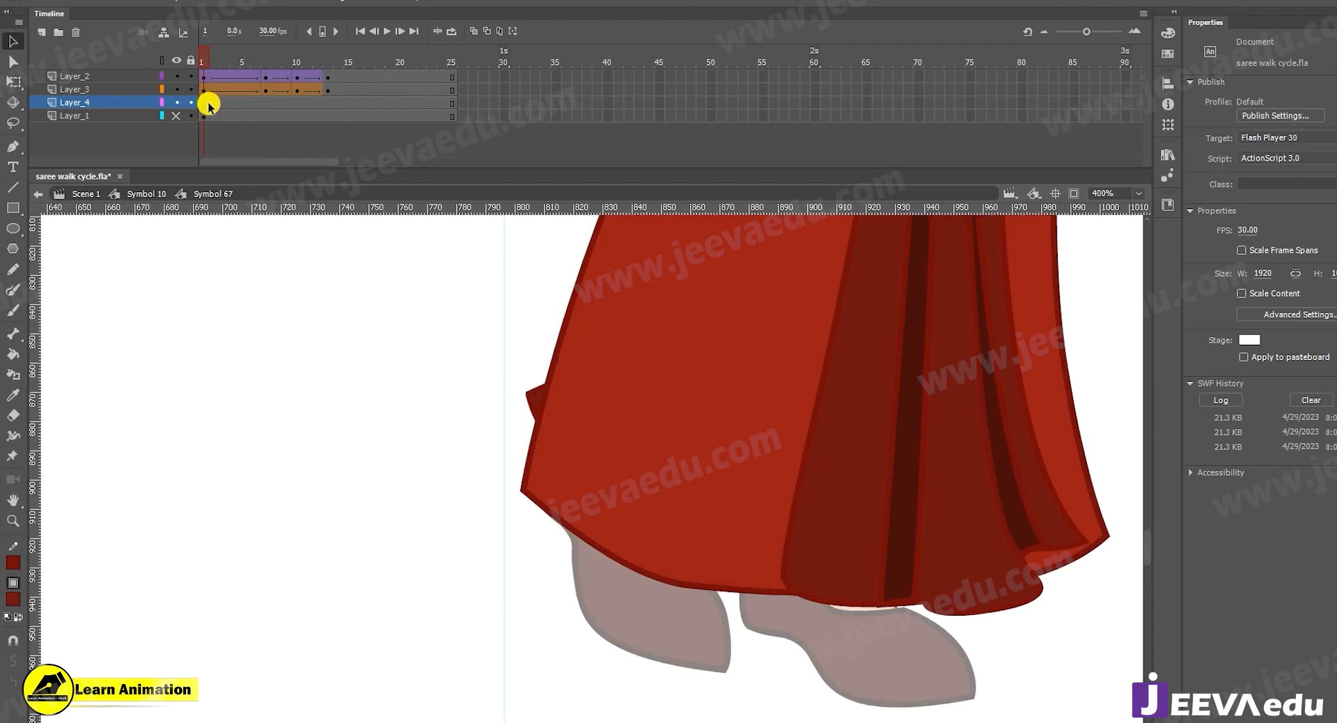
pyautogui.press('F6')
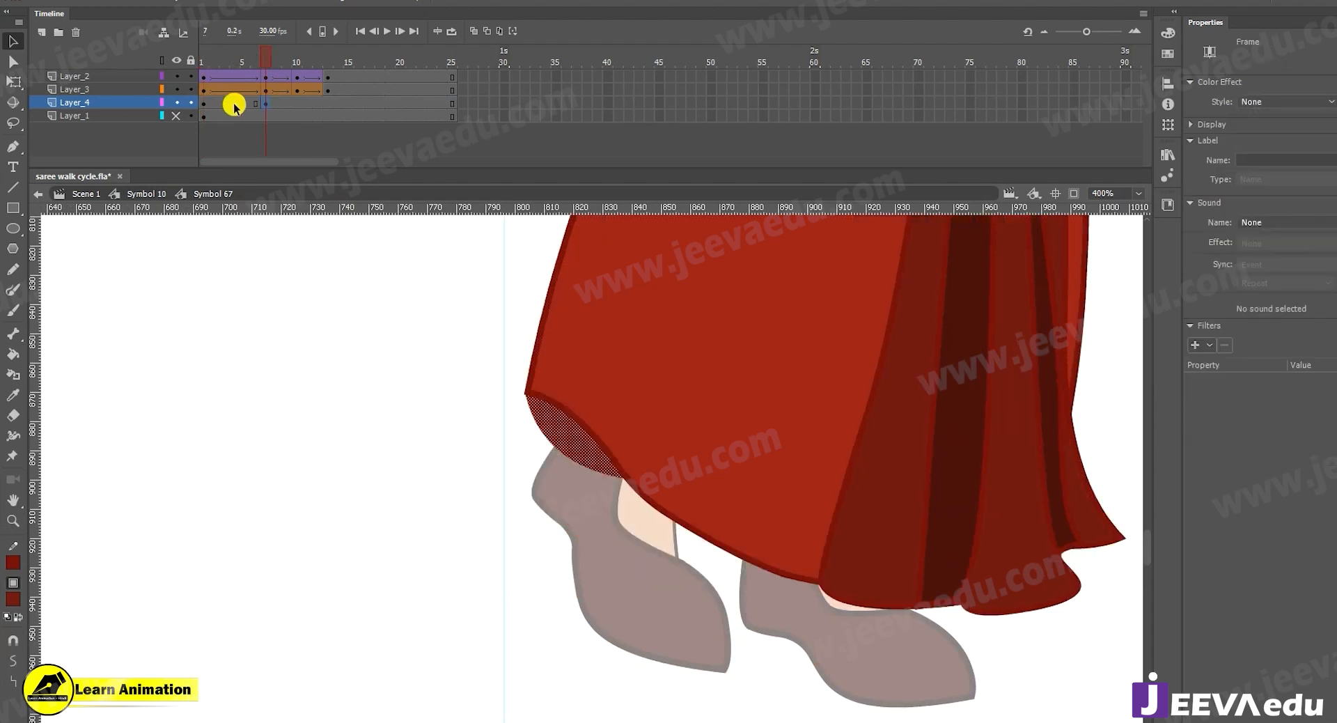
pyautogui.rightClick(240, 104)
pyautogui.click(293, 130)
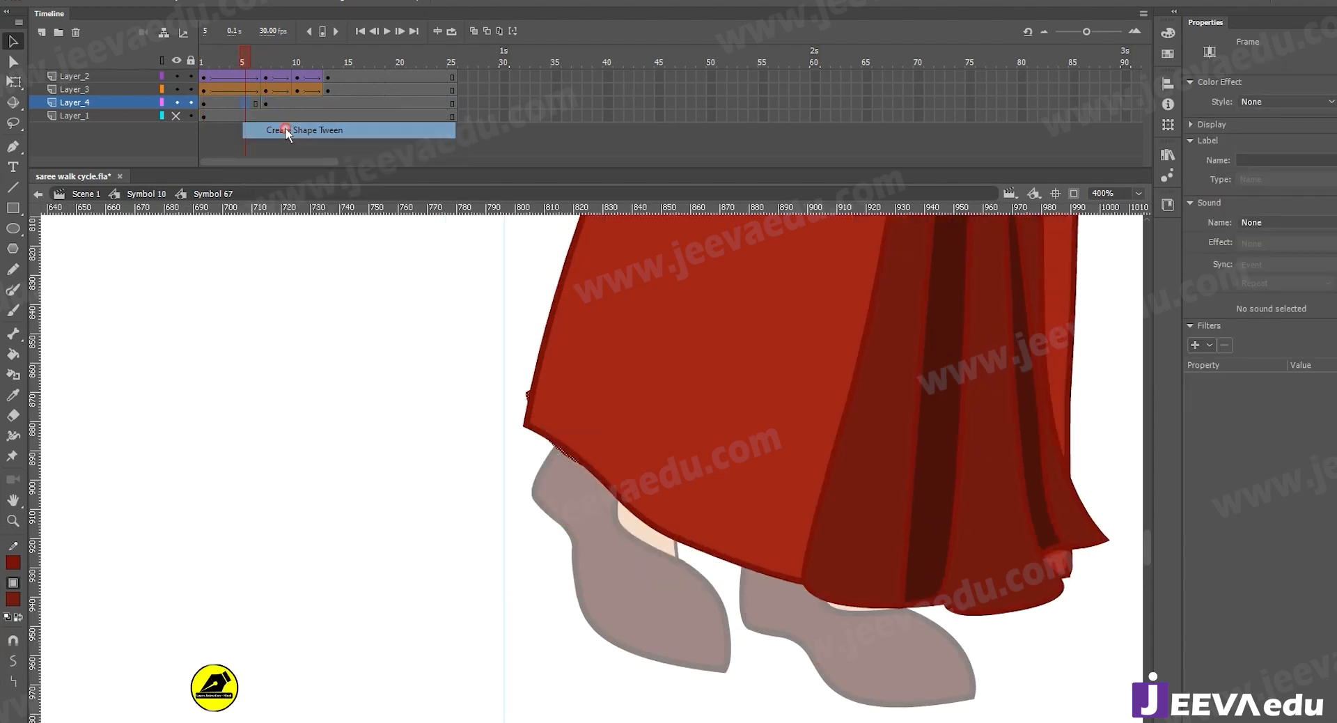
# At frame 1 on Layer_4, move the underside flap down to the skirt's rear corner and tuck it behind the hem
pyautogui.click(203, 102)
pyautogui.moveTo(528, 399); pyautogui.dragTo(526, 493)
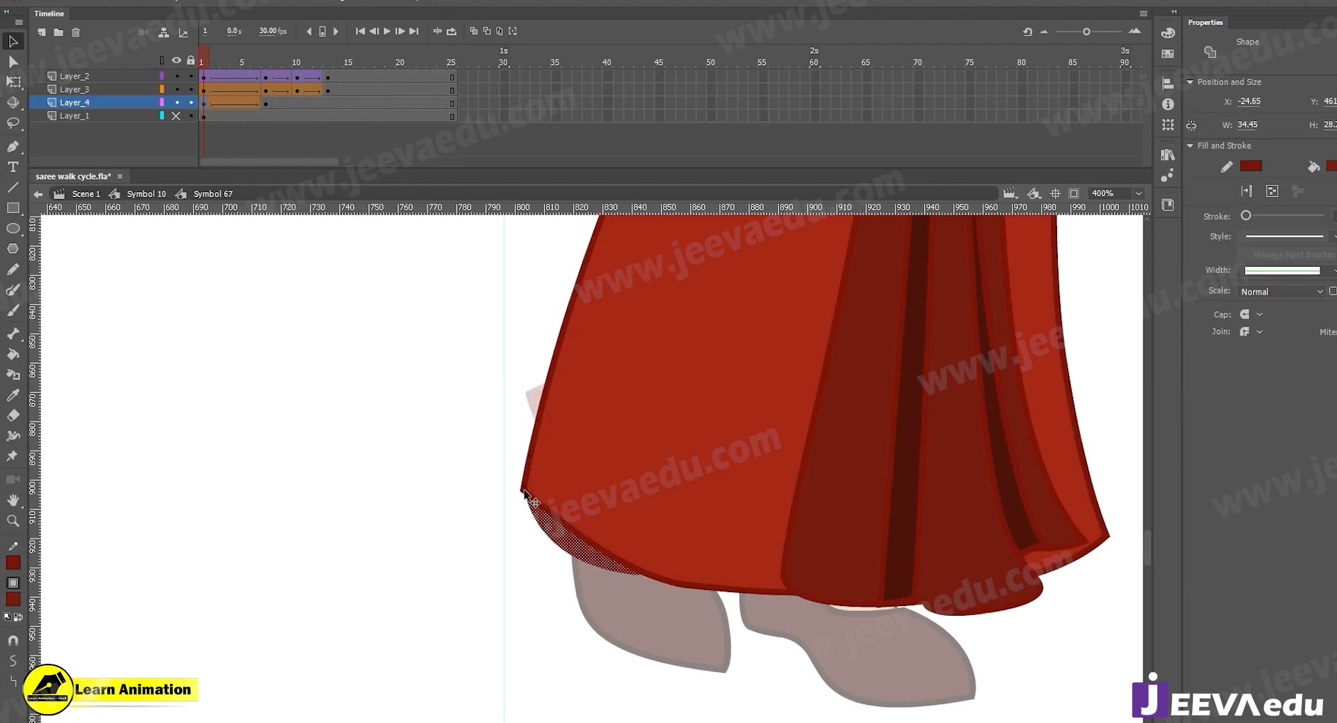
pyautogui.press('q')
pyautogui.click(562, 547)
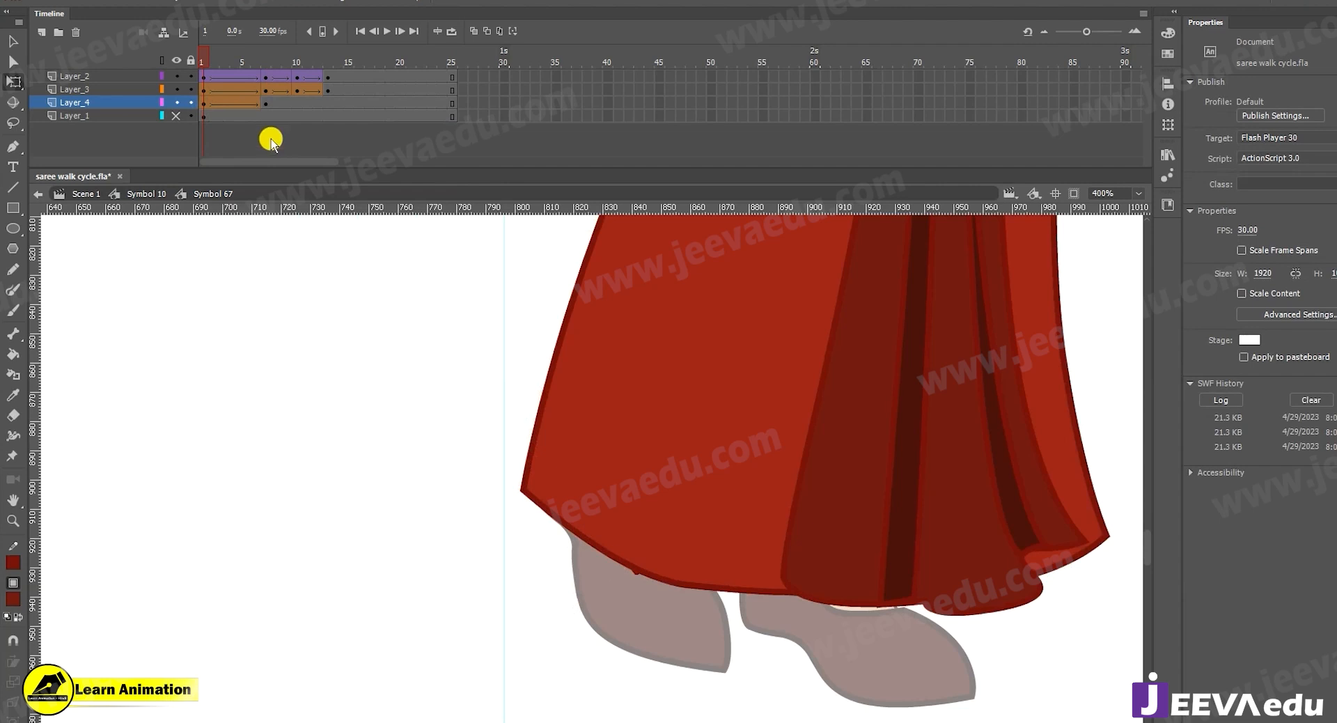
# Use Layer_3's outline view to shift the frame 1 flap slightly up and inward behind the skirt, and check the tween up to frame 6
pyautogui.click(173, 74)
pyautogui.click(173, 74)
pyautogui.click(162, 89)
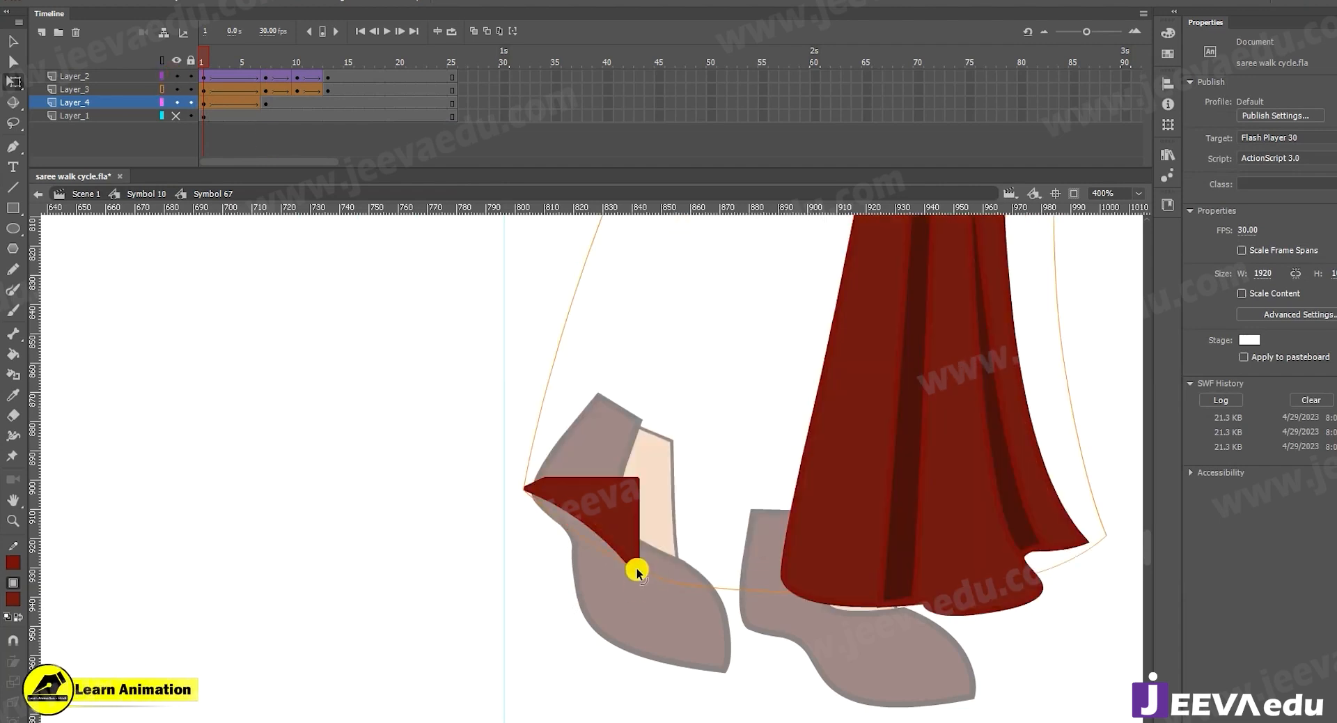
pyautogui.click(613, 513)
pyautogui.moveTo(618, 520); pyautogui.dragTo(622, 516)
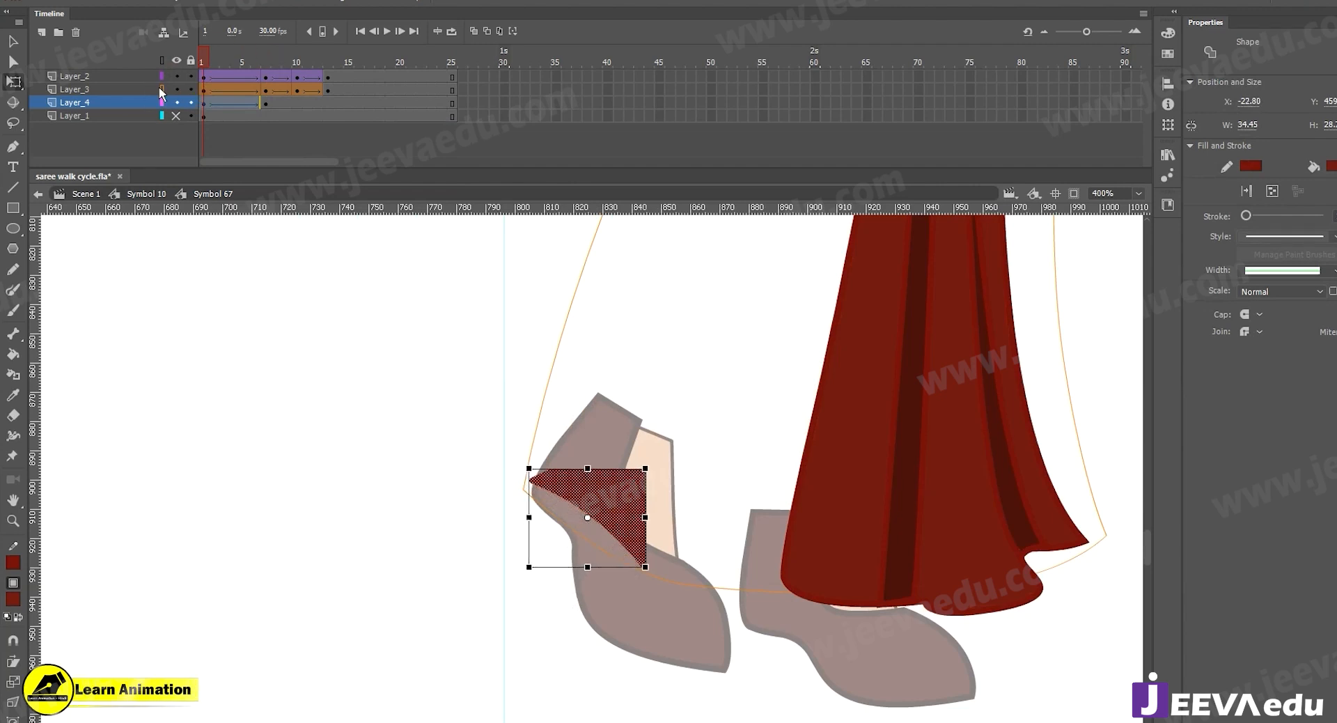
pyautogui.click(161, 89)
pyautogui.moveTo(202, 56); pyautogui.dragTo(251, 73)
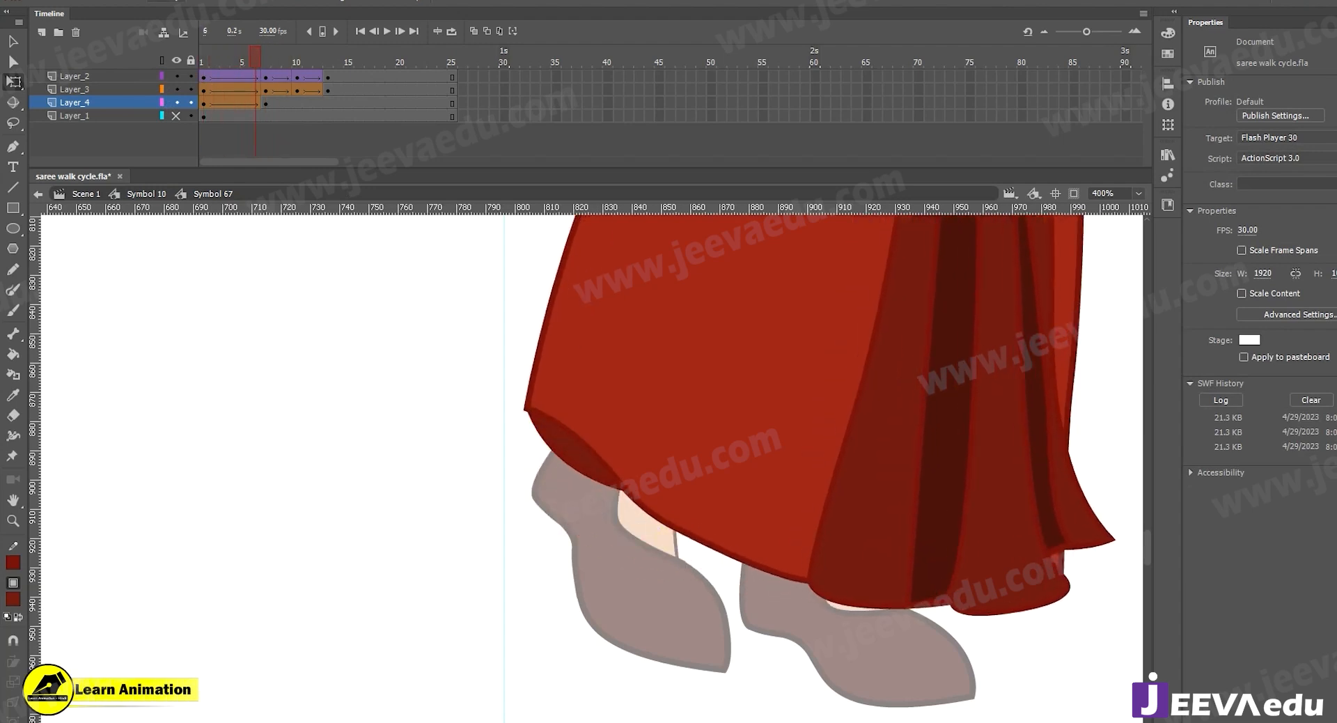
# At frame 7 on Layer_4, bow the flap's rear edge outward so it meets the skirt's raised corner
pyautogui.press('v')
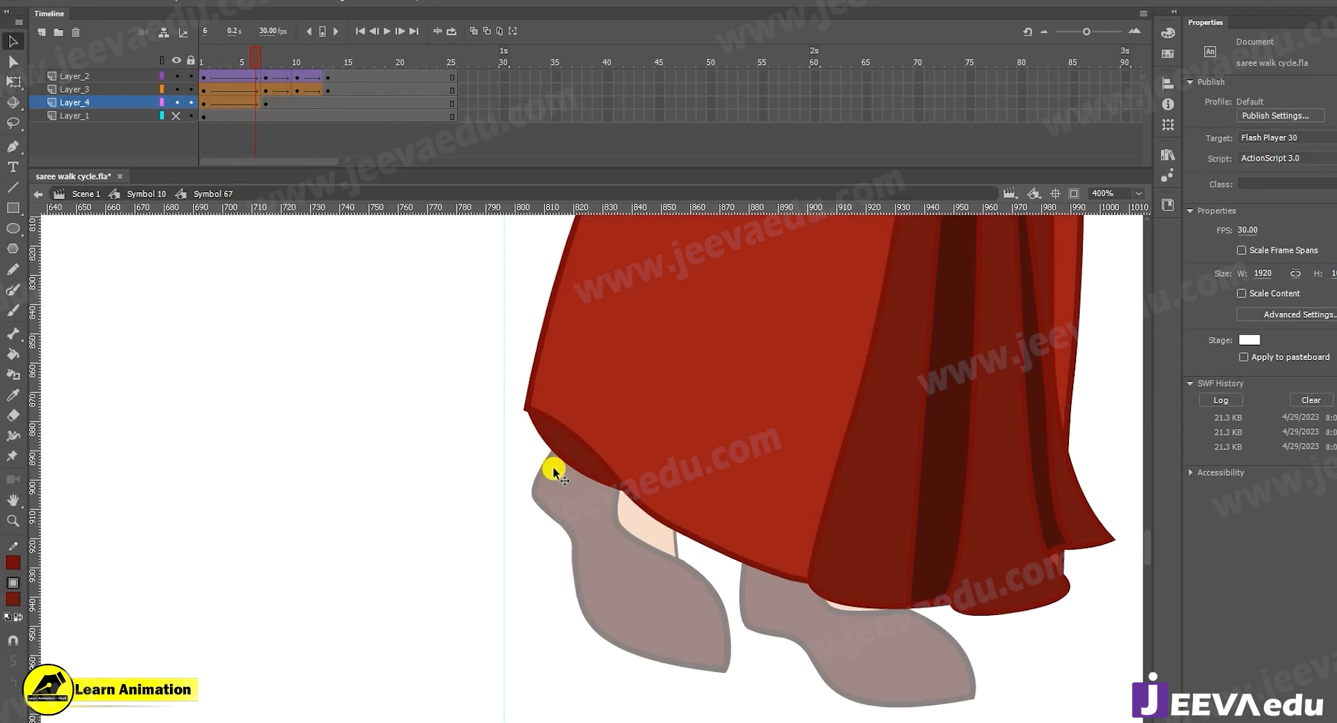
pyautogui.hotkey('ctrl', 'space')
pyautogui.keyDown('ctrl'); pyautogui.click(559, 461); pyautogui.keyUp('ctrl')
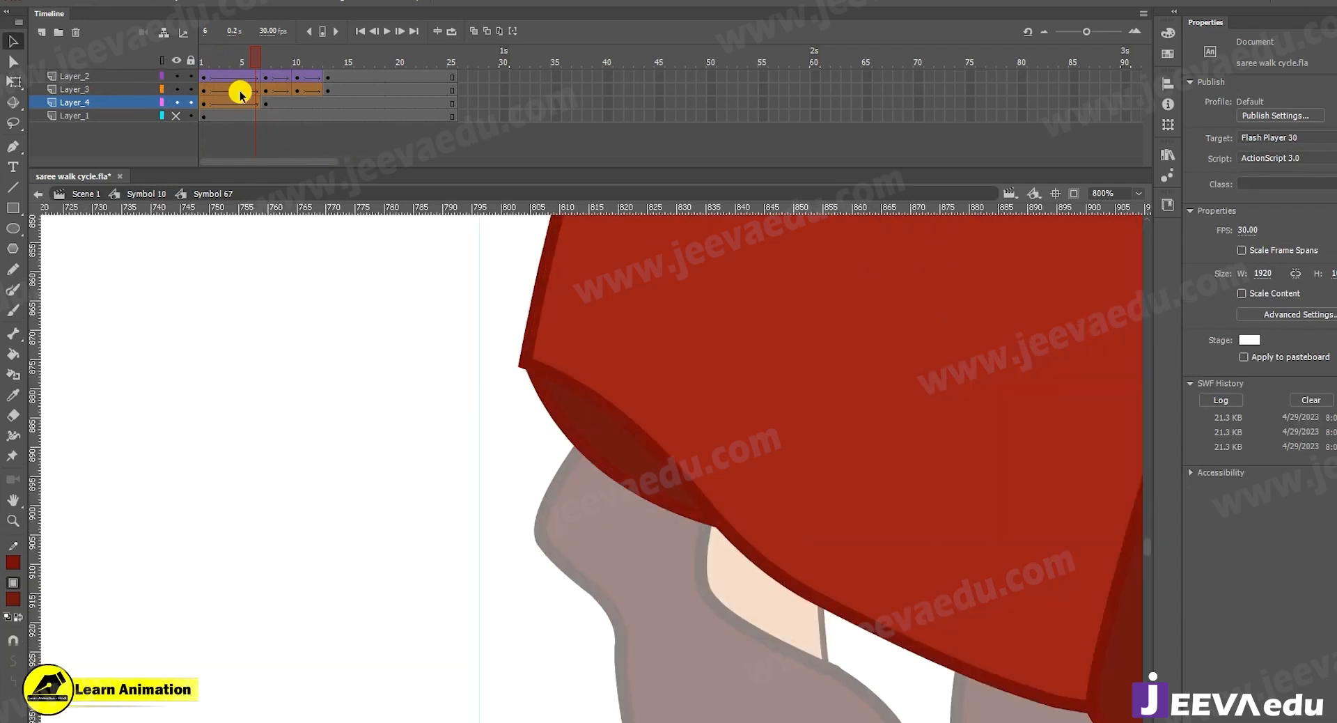
pyautogui.click(264, 103)
pyautogui.click(532, 376)
pyautogui.moveTo(533, 376); pyautogui.dragTo(524, 388)
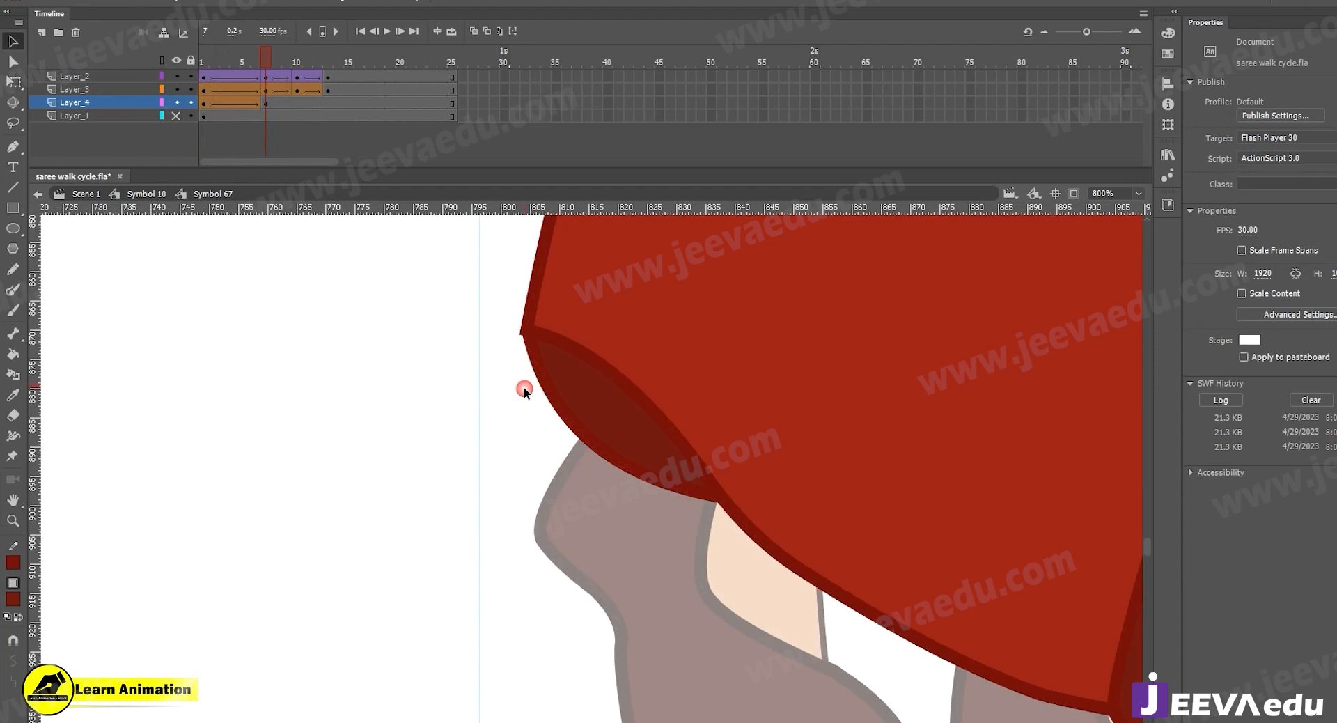
# Darken the flap's fill at frame 7 to the deep red #430C0A
pyautogui.click(611, 435)
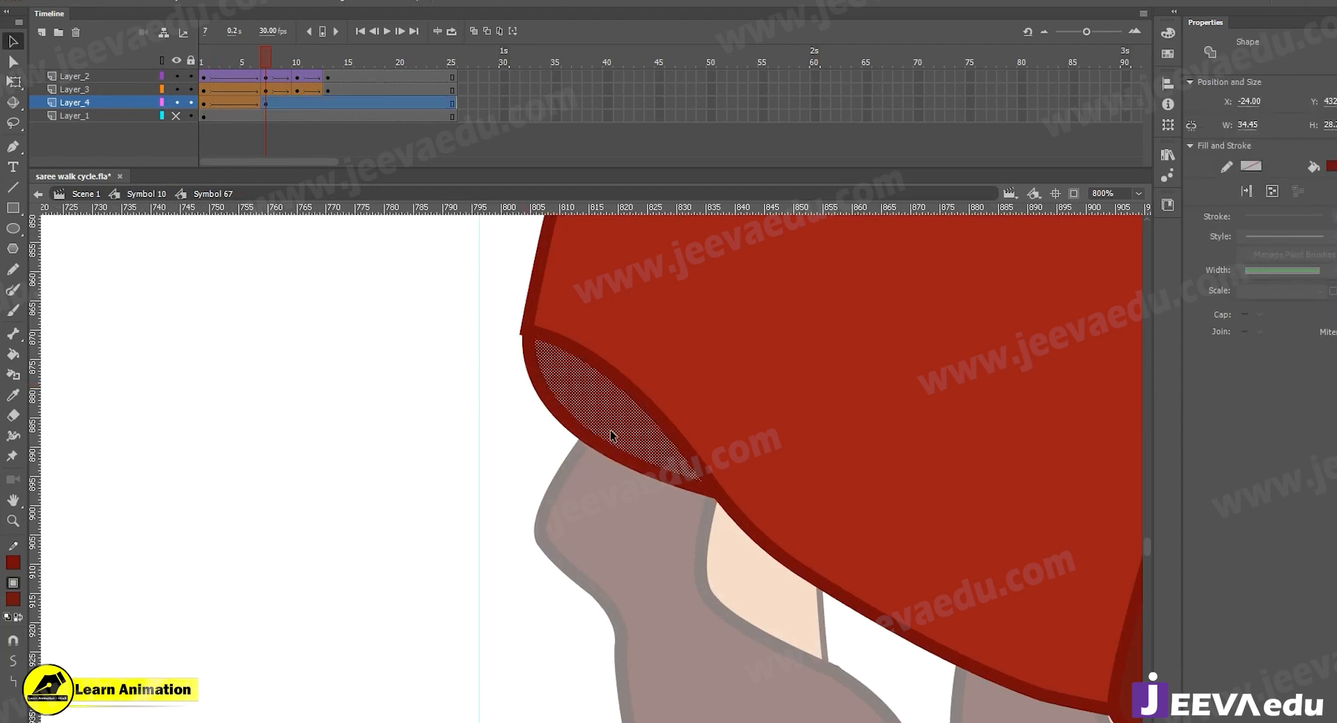
pyautogui.click(8, 601)
pyautogui.click(273, 423)
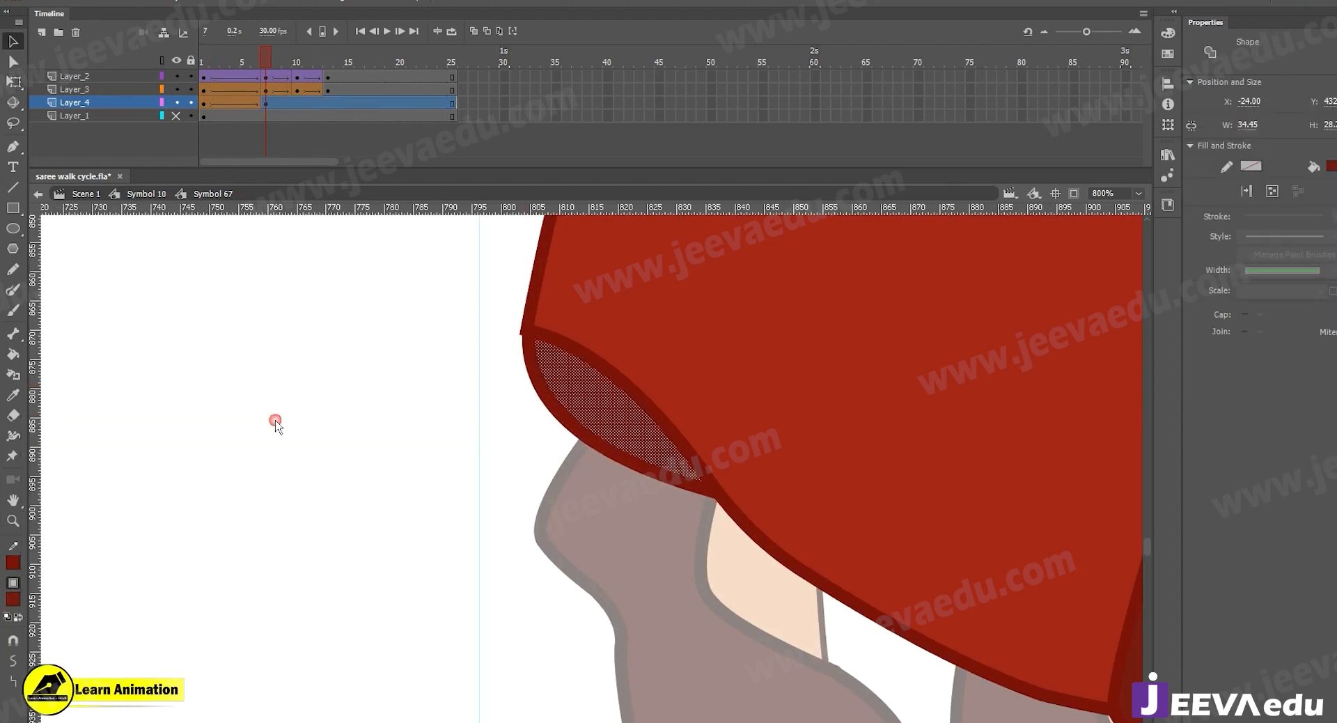
pyautogui.moveTo(737, 380); pyautogui.dragTo(739, 406)
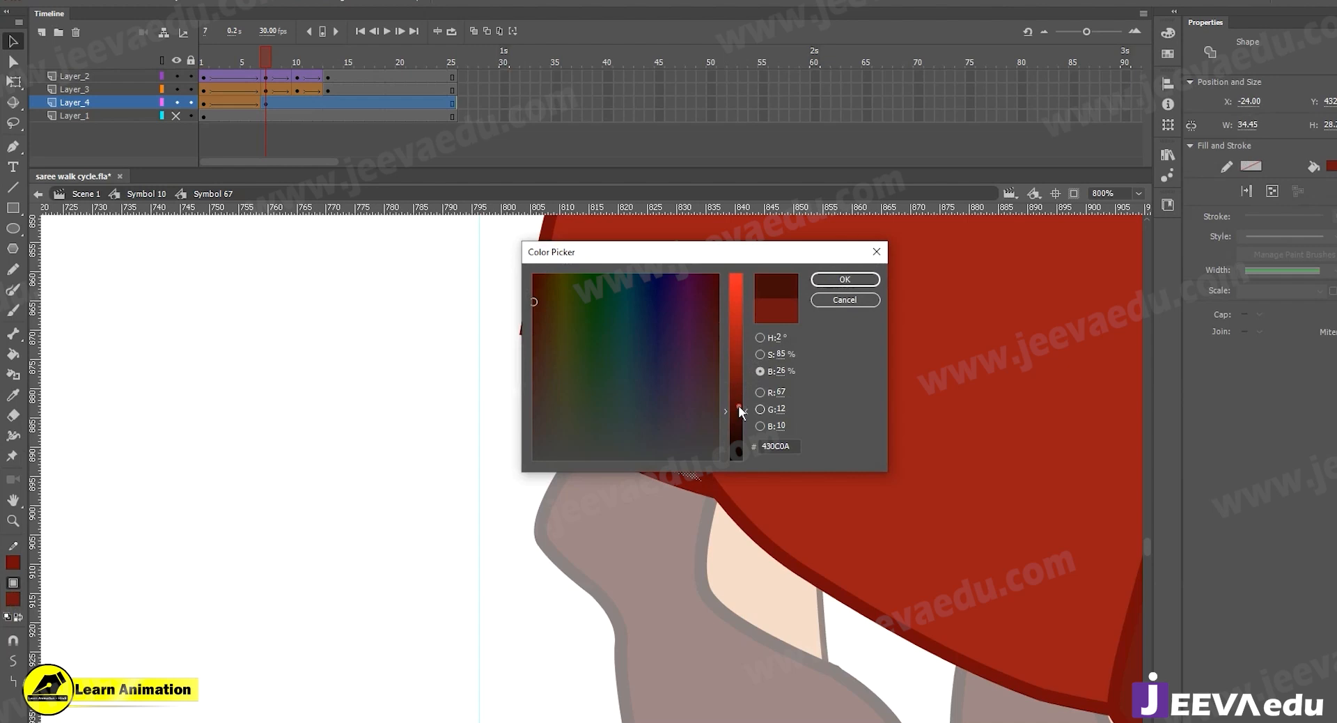
pyautogui.click(845, 280)
pyautogui.click(397, 482)
# Examine how the darkened flap looks under the skirt's rear hem at frames 6 and 7
pyautogui.keyDown('ctrl'); pyautogui.keyDown('alt'); pyautogui.click(602, 471); pyautogui.keyUp('alt'); pyautogui.keyUp('ctrl')
pyautogui.keyDown('ctrl'); pyautogui.keyDown('alt'); pyautogui.click(629, 487); pyautogui.keyUp('alt'); pyautogui.keyUp('ctrl')
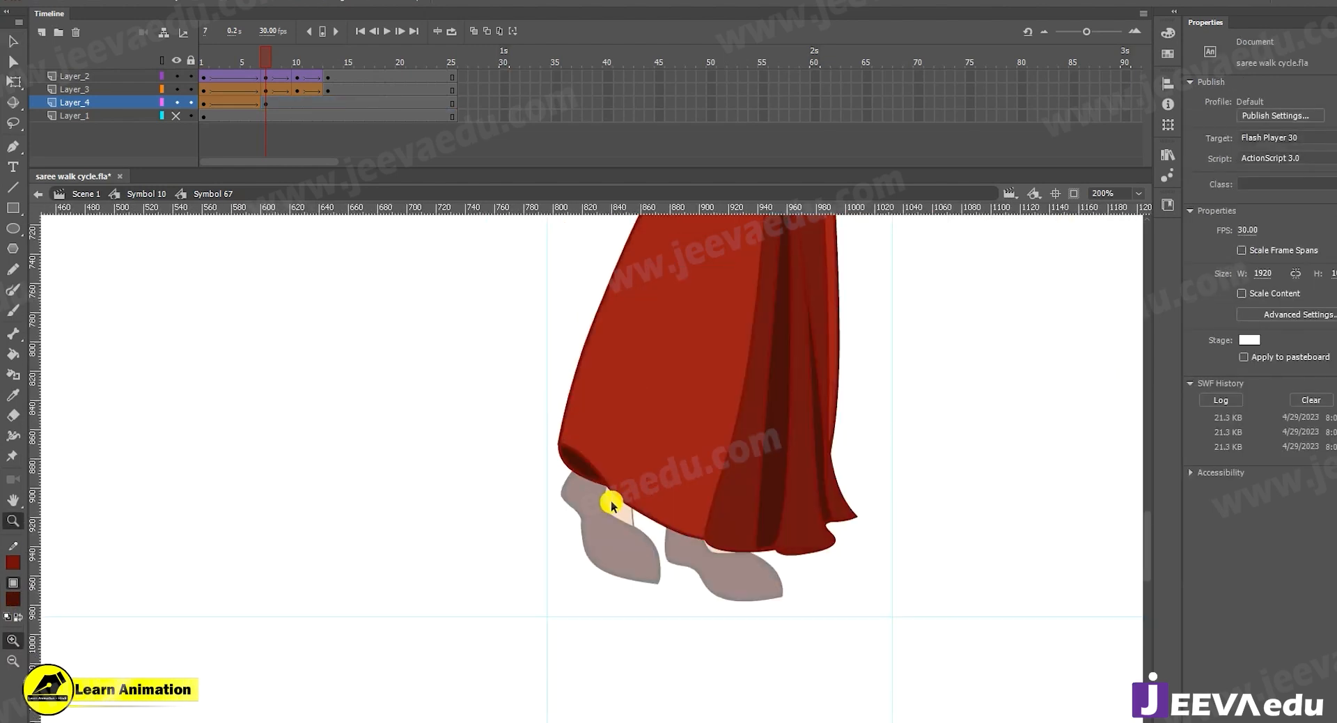
pyautogui.click(629, 492)
pyautogui.keyDown('ctrl'); pyautogui.keyDown('alt'); pyautogui.click(644, 480); pyautogui.keyUp('alt'); pyautogui.keyUp('ctrl')
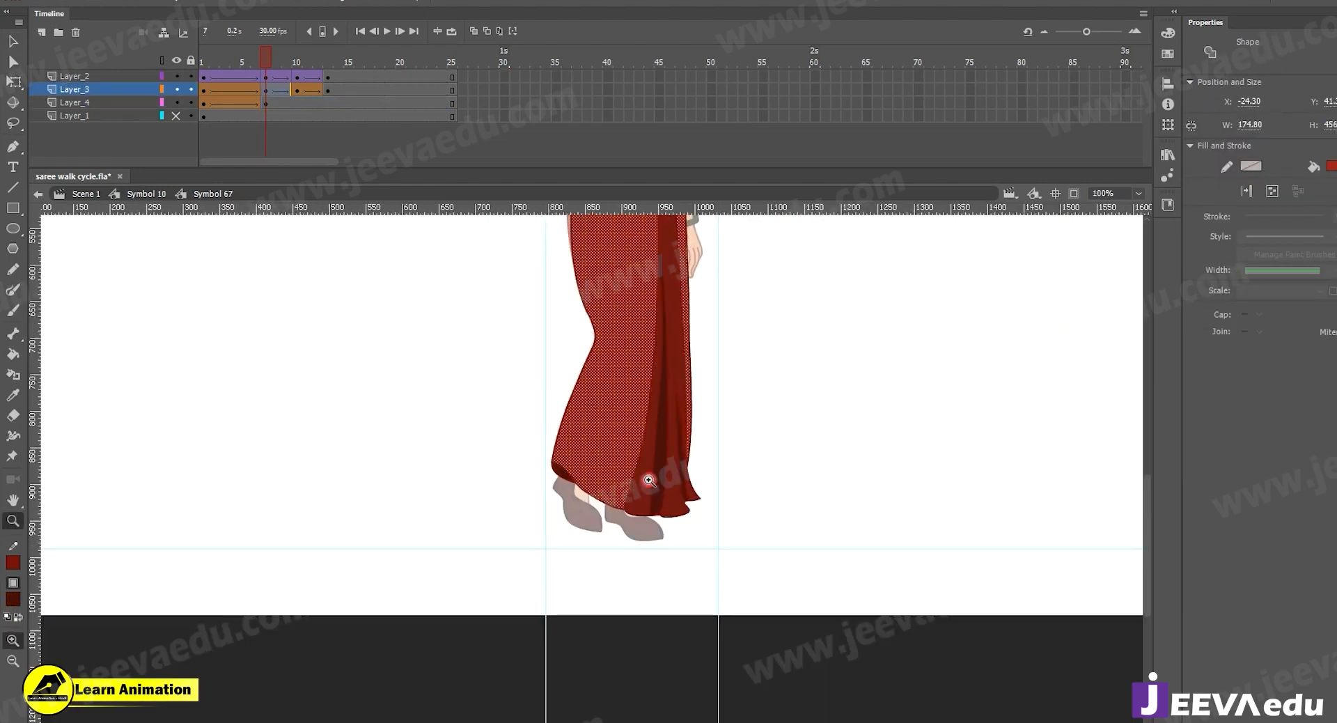
pyautogui.click(624, 553)
pyautogui.moveTo(266, 54)
pyautogui.mouseDown()
pyautogui.moveTo(194, 61)
pyautogui.moveTo(260, 68)
pyautogui.mouseUp()
pyautogui.press('z')
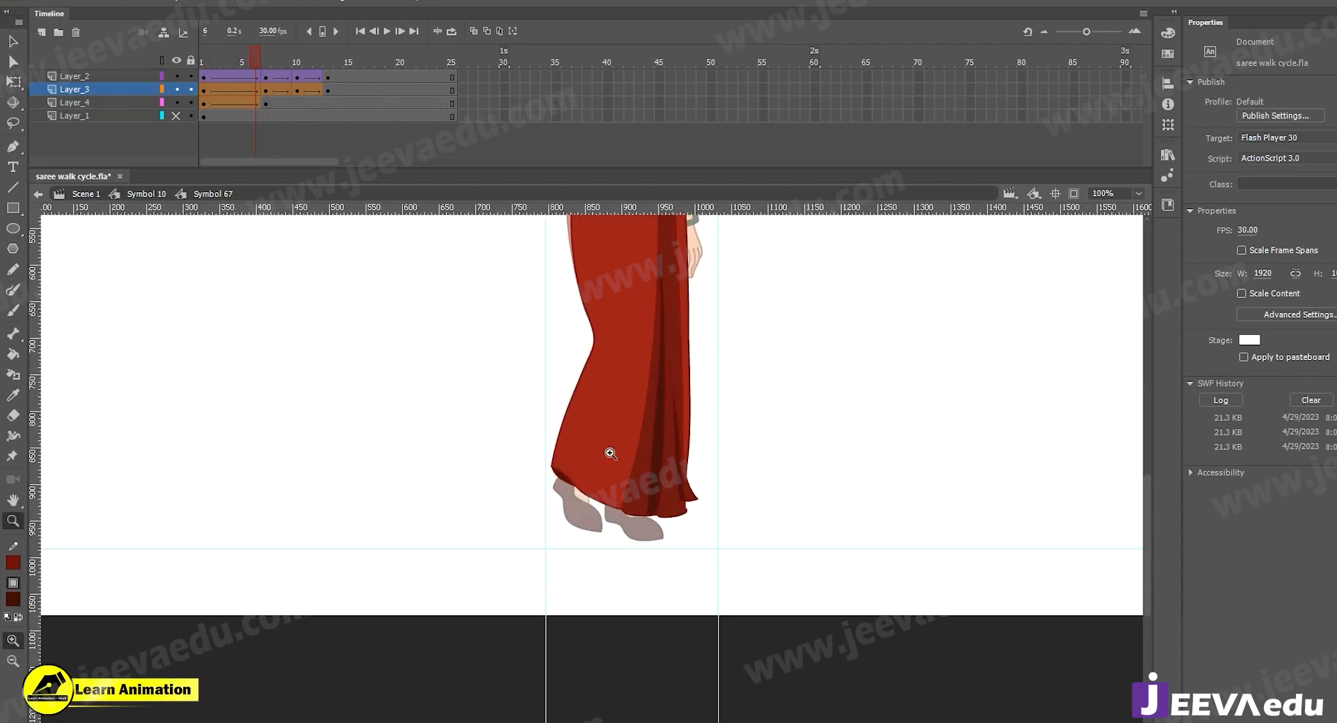
pyautogui.click(610, 451)
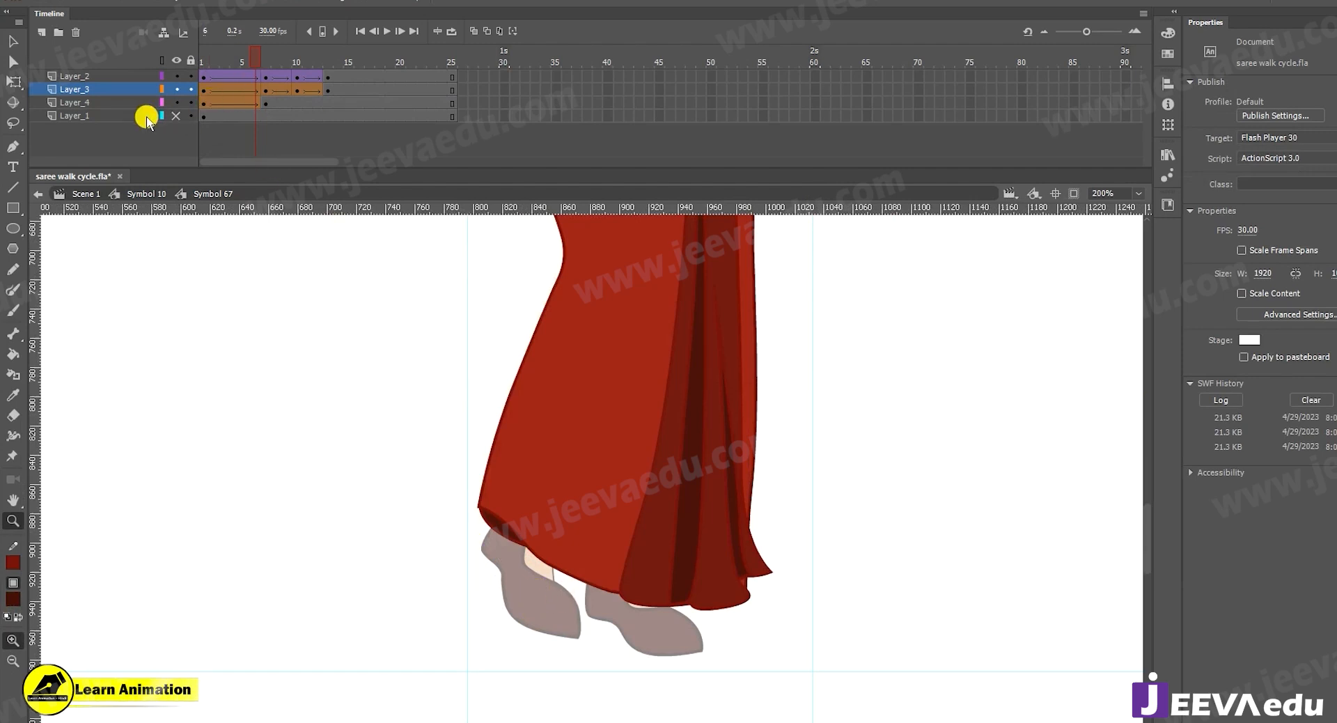
# Delete the flap layer Layer_4 and make Layer_1 visible
pyautogui.press('.')
pyautogui.click(545, 549)
pyautogui.click(504, 536)
pyautogui.click(361, 339)
pyautogui.click(118, 102)
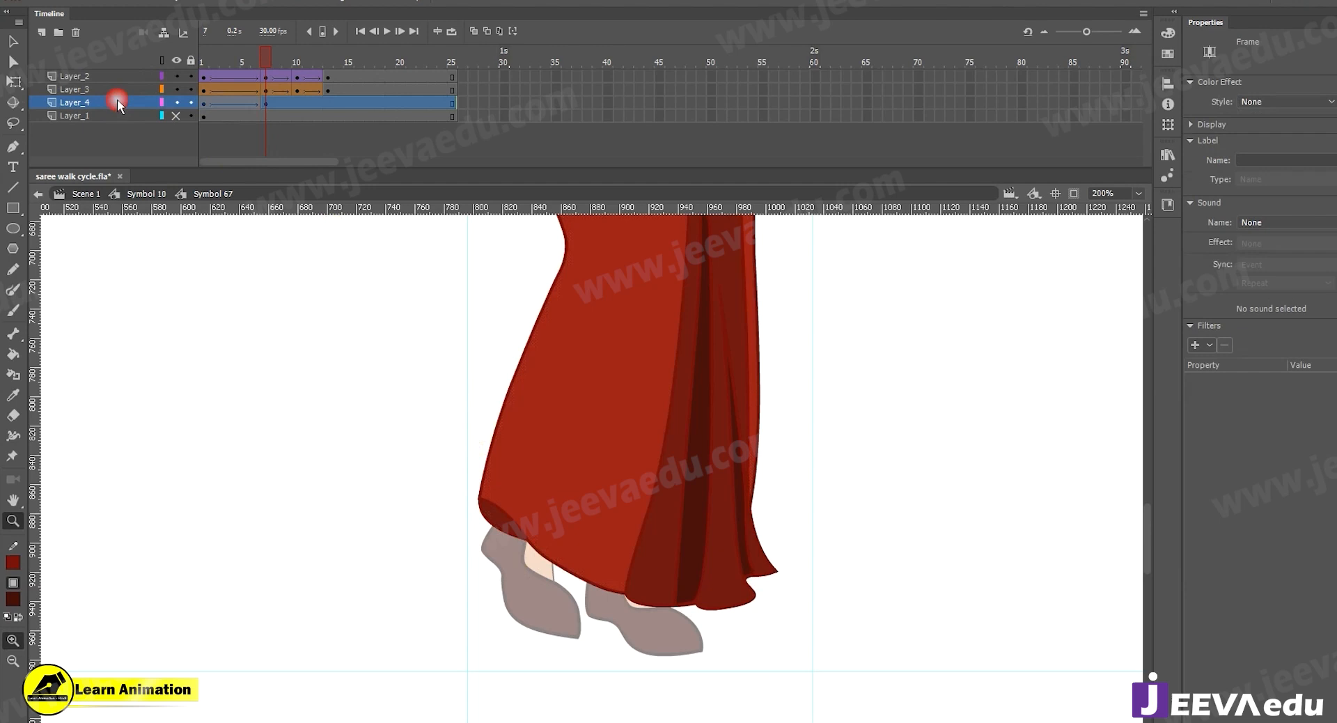
pyautogui.click(75, 32)
pyautogui.moveTo(262, 49); pyautogui.dragTo(202, 52)
pyautogui.click(176, 102)
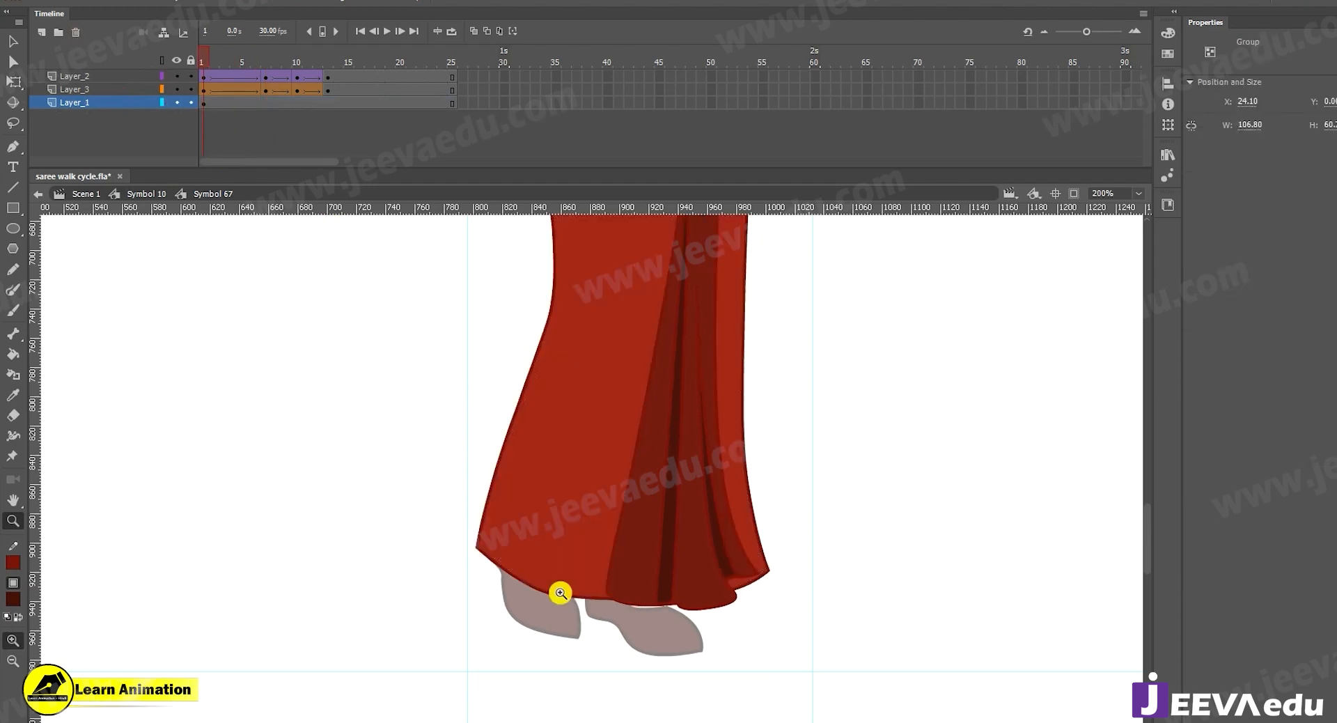
# Examine the skirt hem and shoes without the flap between frame 1 and frame 7
pyautogui.click(519, 544)
pyautogui.keyDown('alt'); pyautogui.click(595, 539); pyautogui.keyUp('alt')
pyautogui.keyDown('alt'); pyautogui.click(607, 445); pyautogui.keyUp('alt')
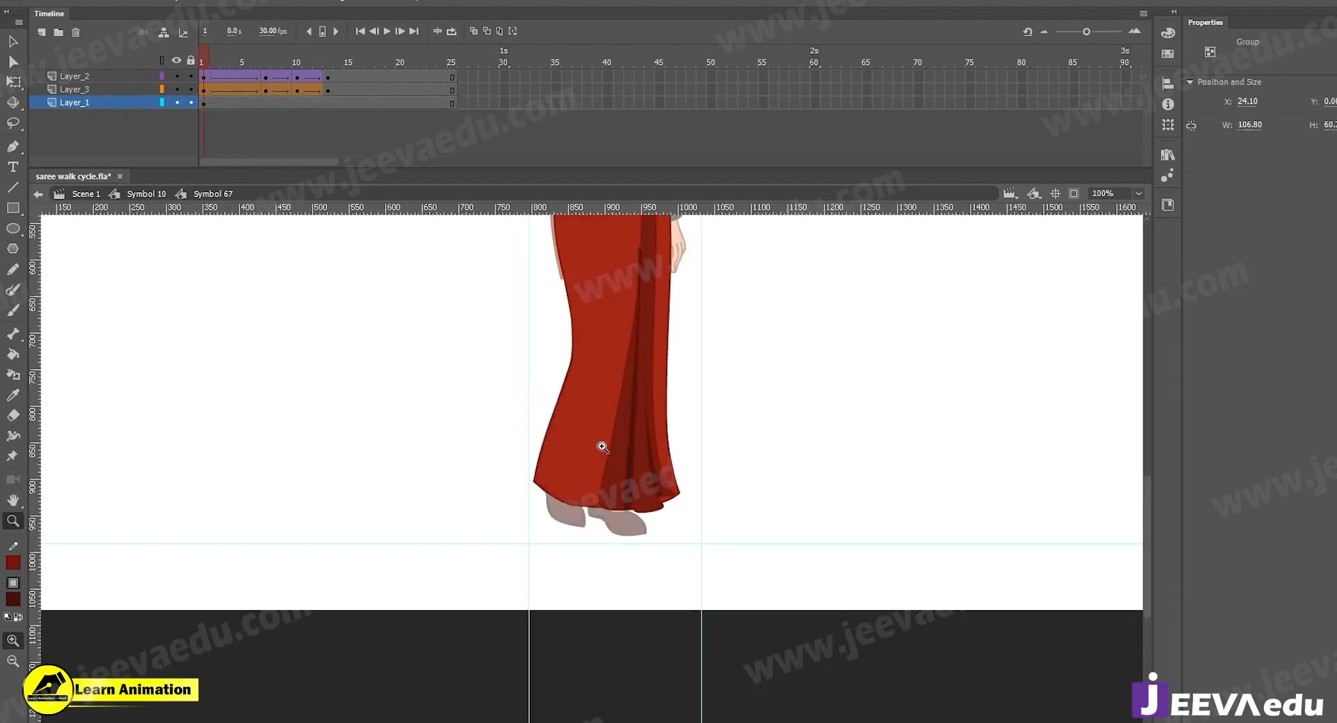
pyautogui.click(607, 501)
pyautogui.moveTo(606, 502); pyautogui.dragTo(593, 510)
pyautogui.moveTo(211, 55); pyautogui.dragTo(261, 74)
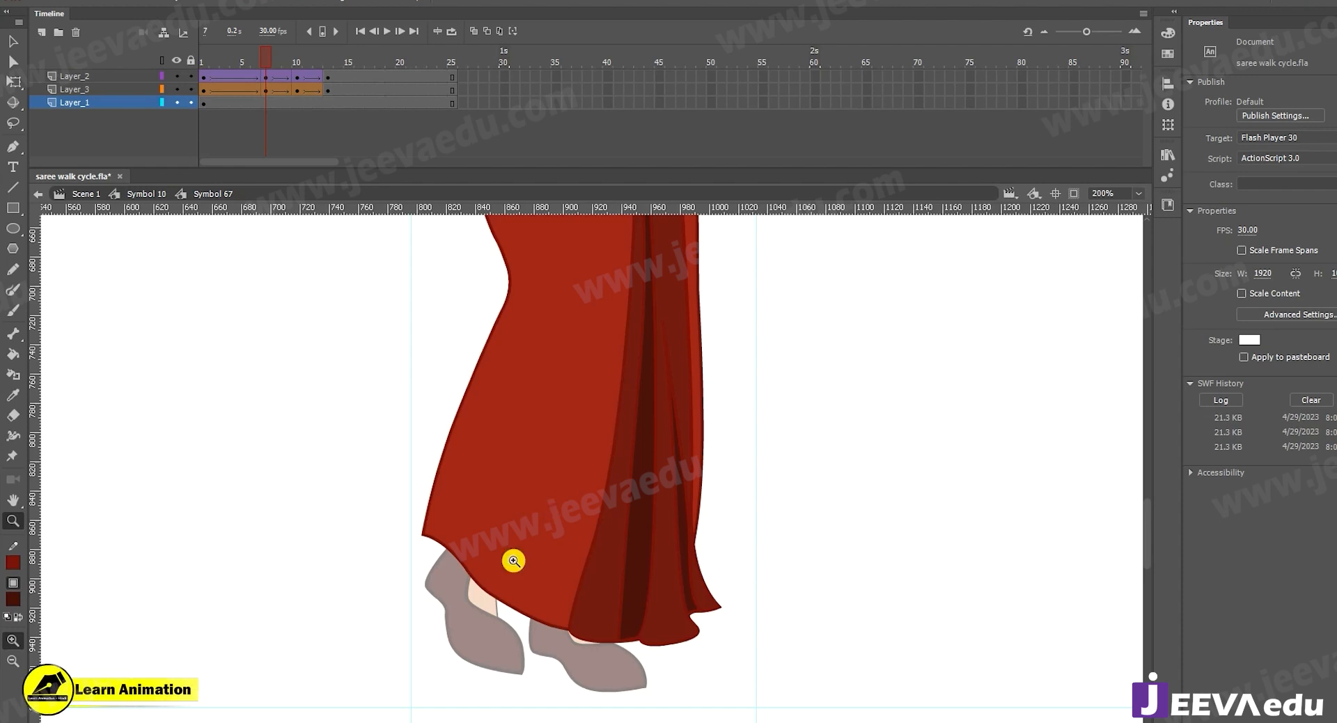
pyautogui.click(479, 530)
pyautogui.press('v')
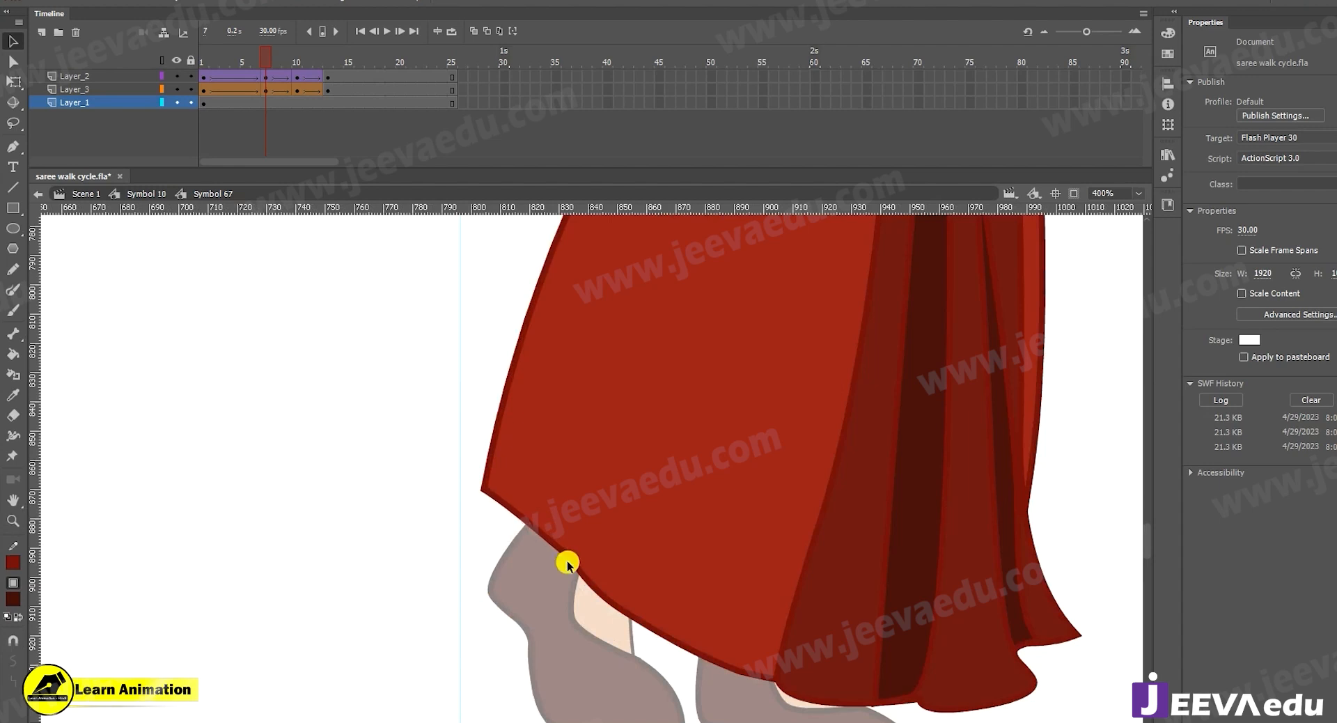
pyautogui.press('z')
pyautogui.keyDown('alt'); pyautogui.click(681, 513); pyautogui.keyUp('alt')
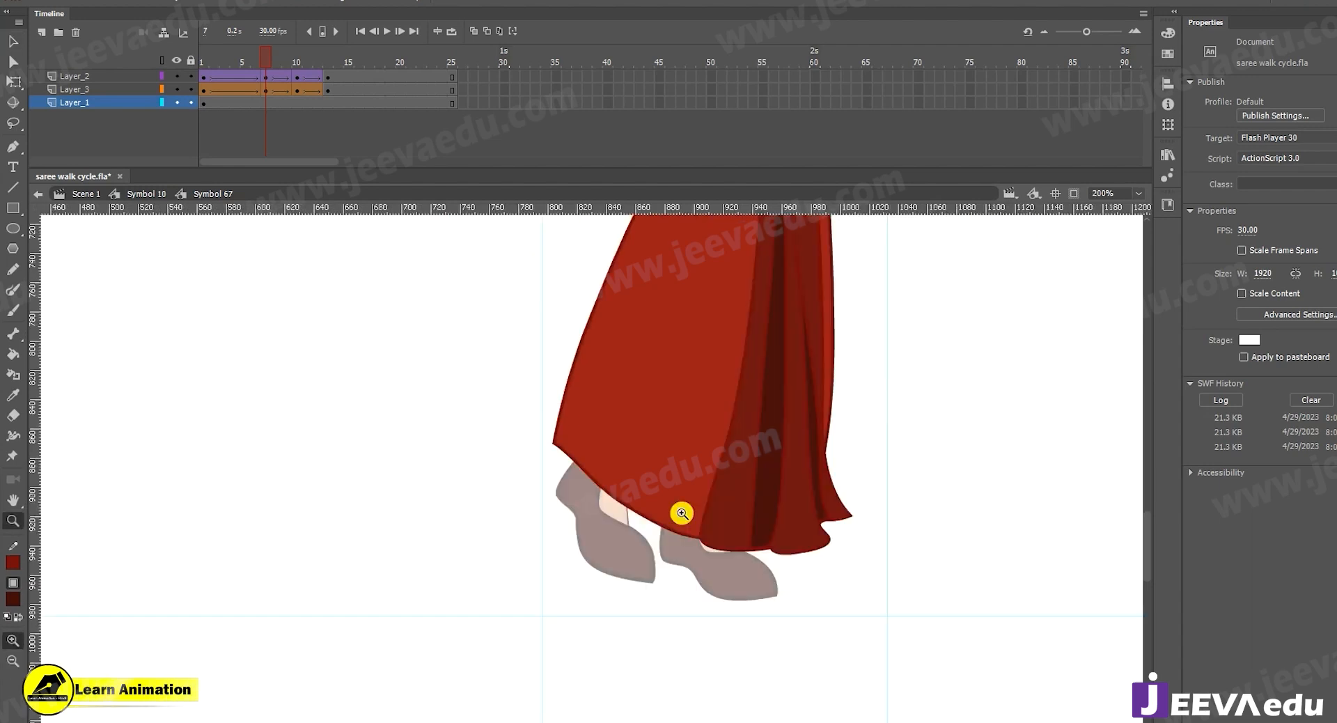
pyautogui.keyDown('alt'); pyautogui.click(611, 397); pyautogui.keyUp('alt')
pyautogui.moveTo(263, 61)
pyautogui.mouseDown()
pyautogui.moveTo(208, 64)
pyautogui.moveTo(265, 62)
pyautogui.mouseUp()
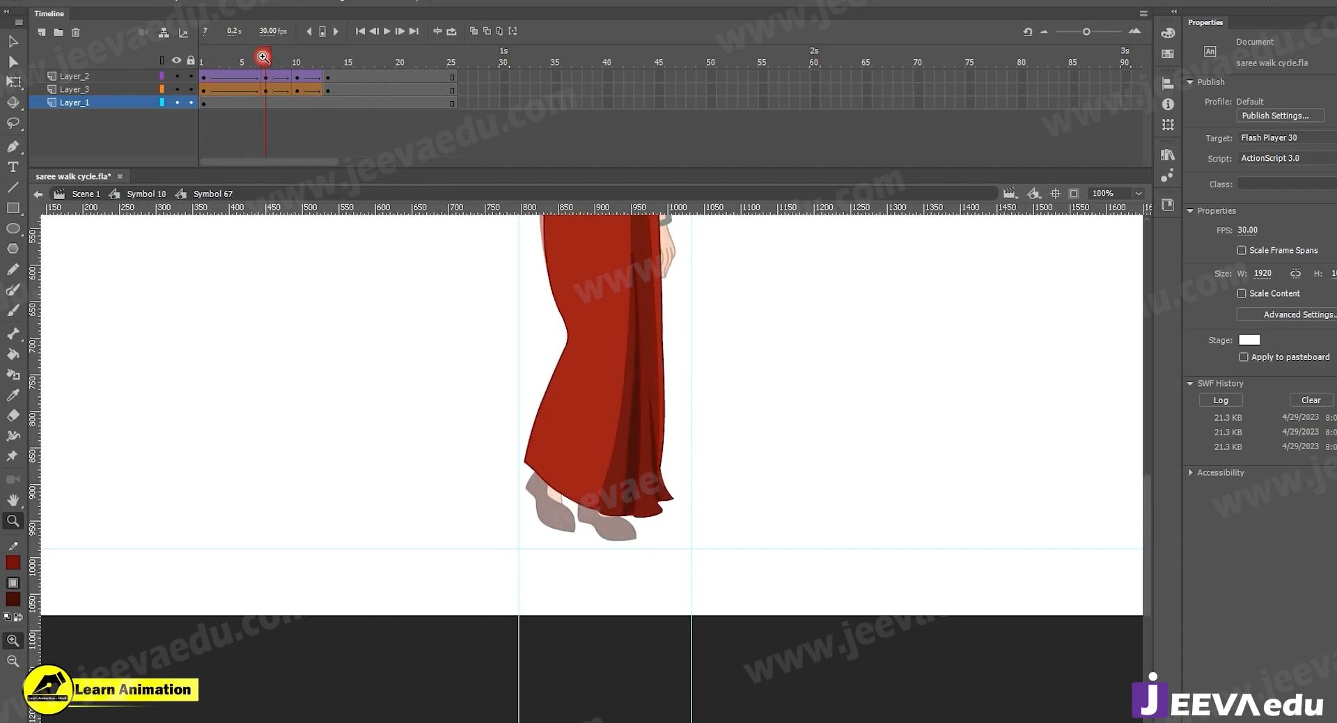
# Return to Symbol 10 and examine the full figure's skirt and feet at frames 13 and 19
pyautogui.click(148, 194)
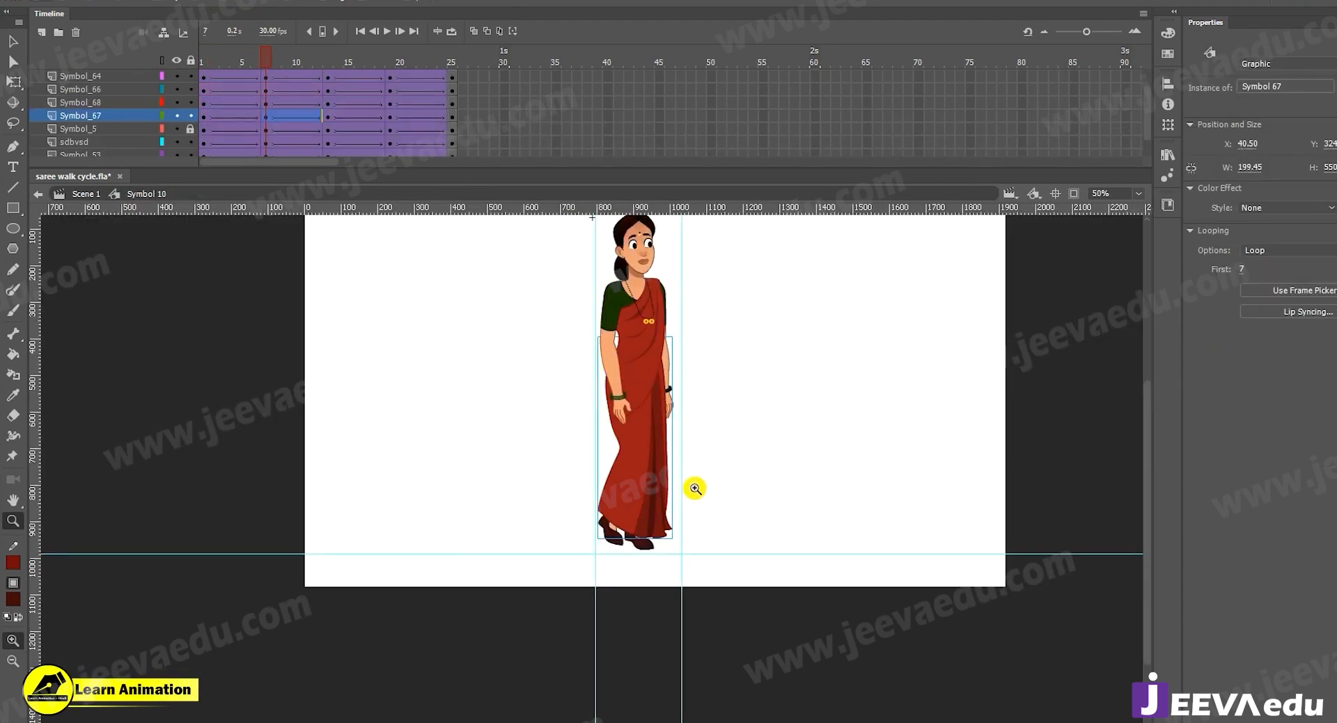
pyautogui.click(669, 480)
pyautogui.keyDown('alt'); pyautogui.click(619, 505); pyautogui.keyUp('alt')
pyautogui.moveTo(656, 471); pyautogui.dragTo(631, 522)
pyautogui.moveTo(265, 62); pyautogui.dragTo(328, 82)
pyautogui.click(535, 530)
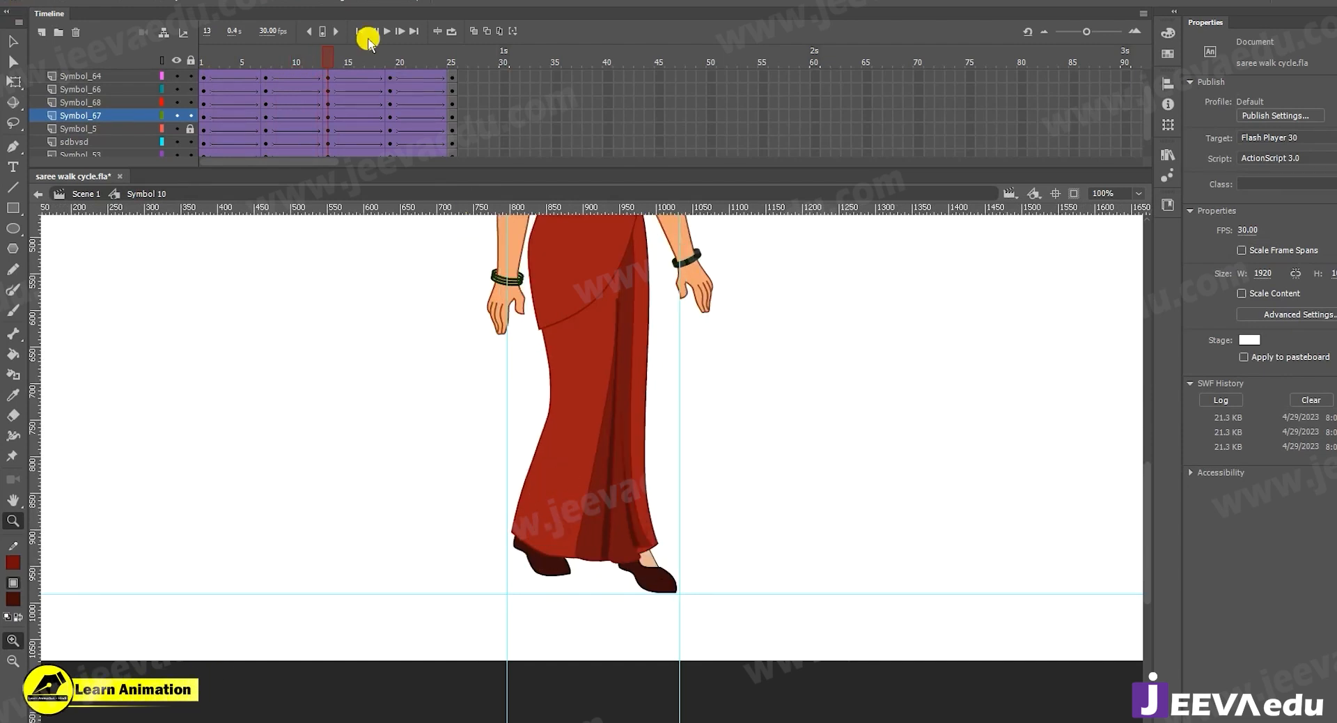
pyautogui.moveTo(629, 519); pyautogui.dragTo(530, 680)
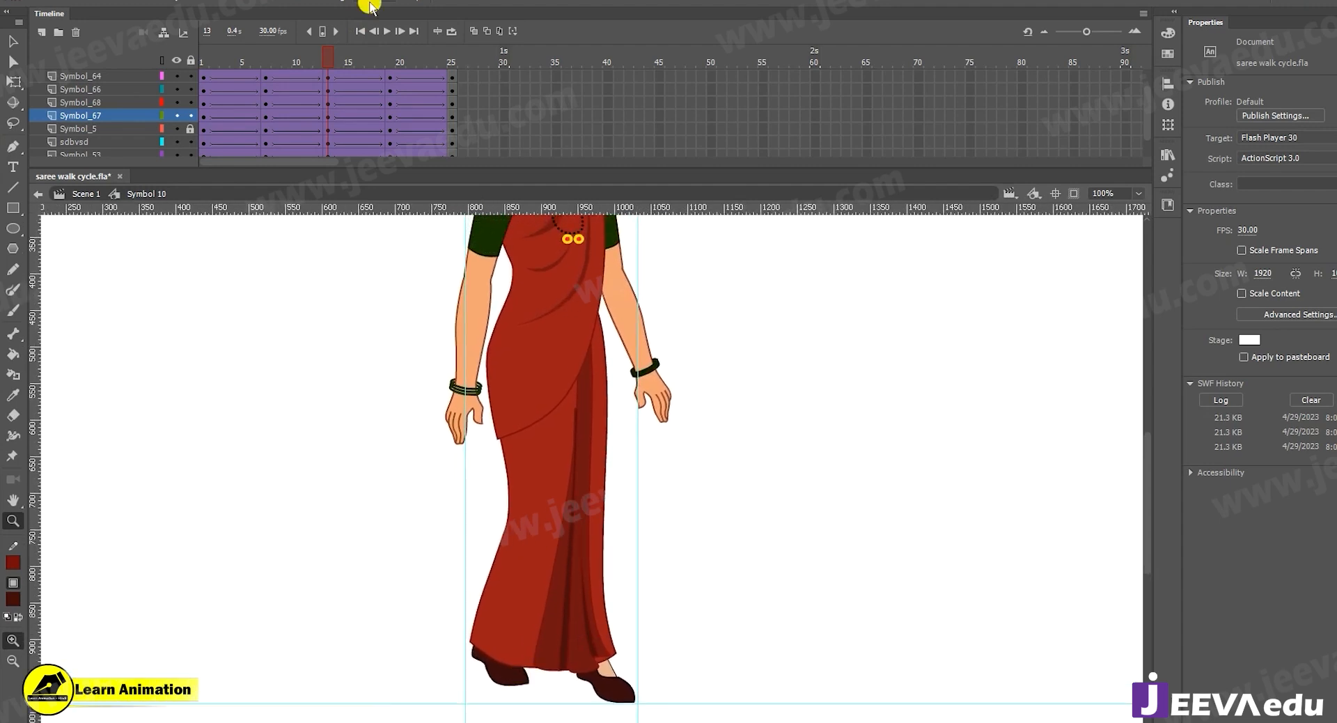
pyautogui.moveTo(337, 59); pyautogui.dragTo(388, 84)
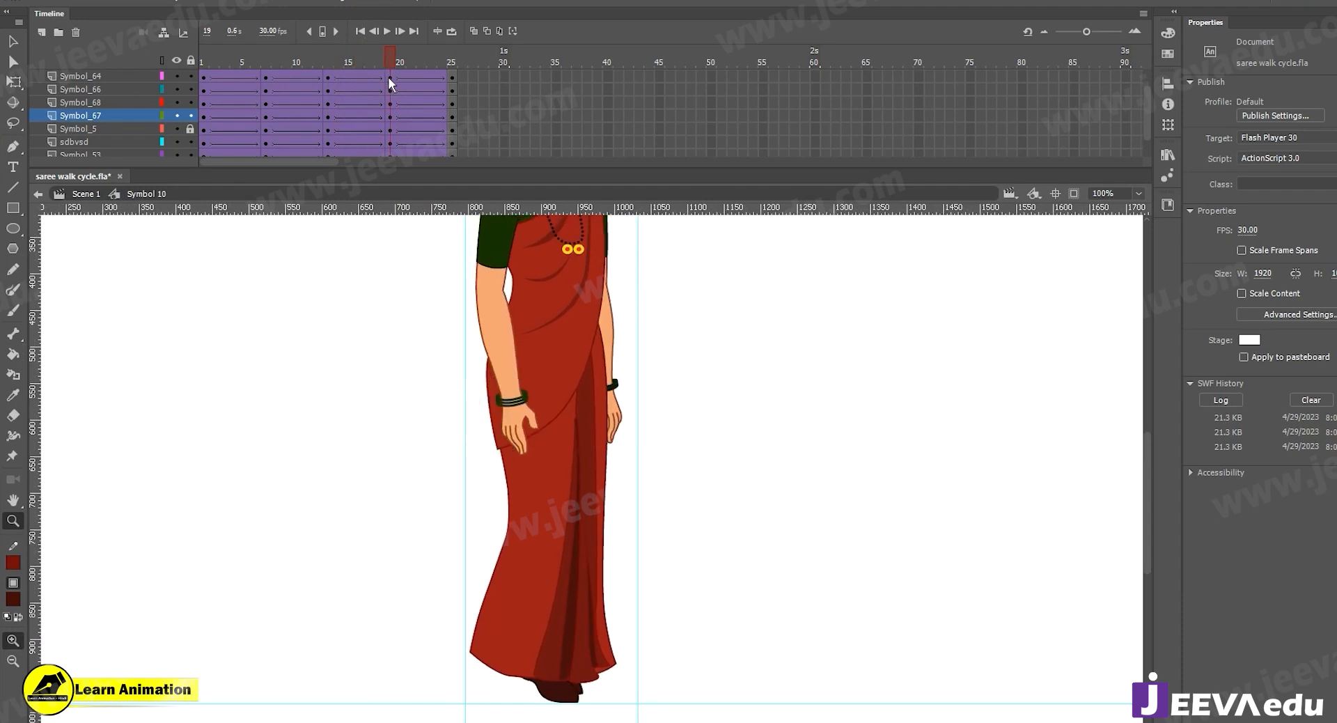
# Try to place a vertical guide at the shoe's heel at frame 19, and undo it
pyautogui.press('v')
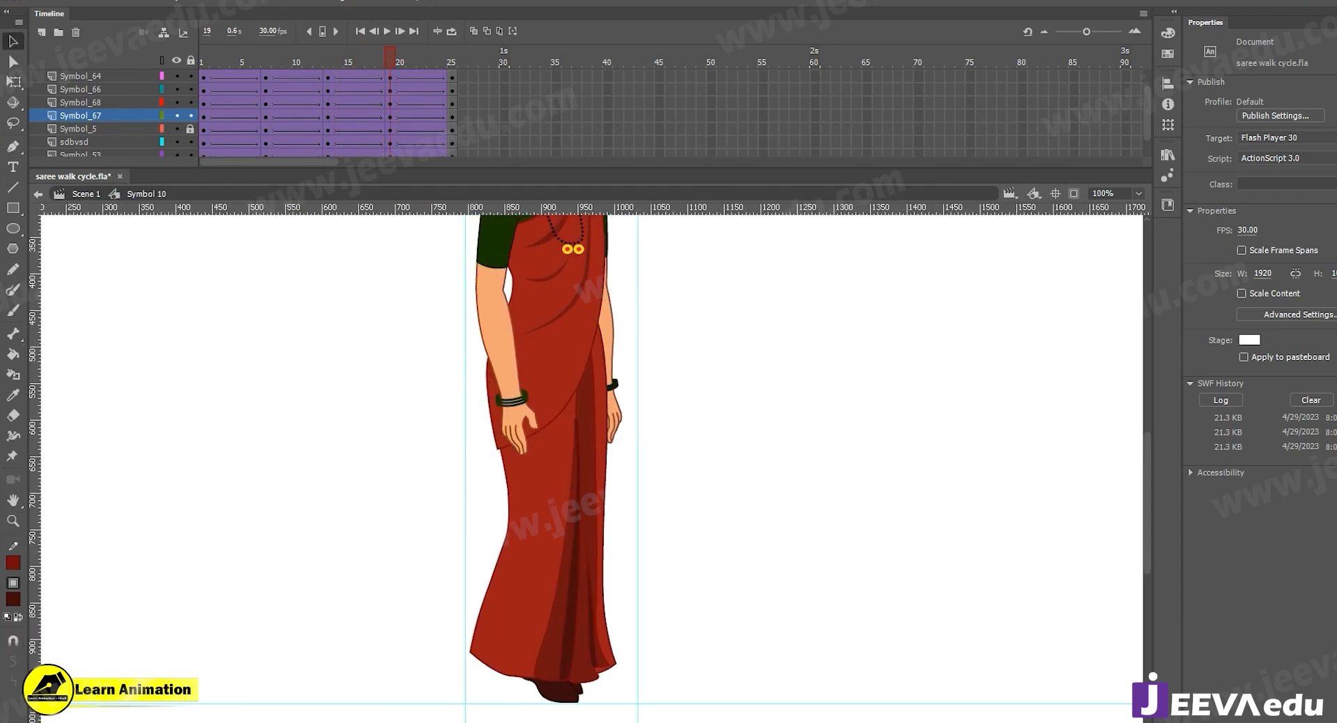
pyautogui.click(582, 692)
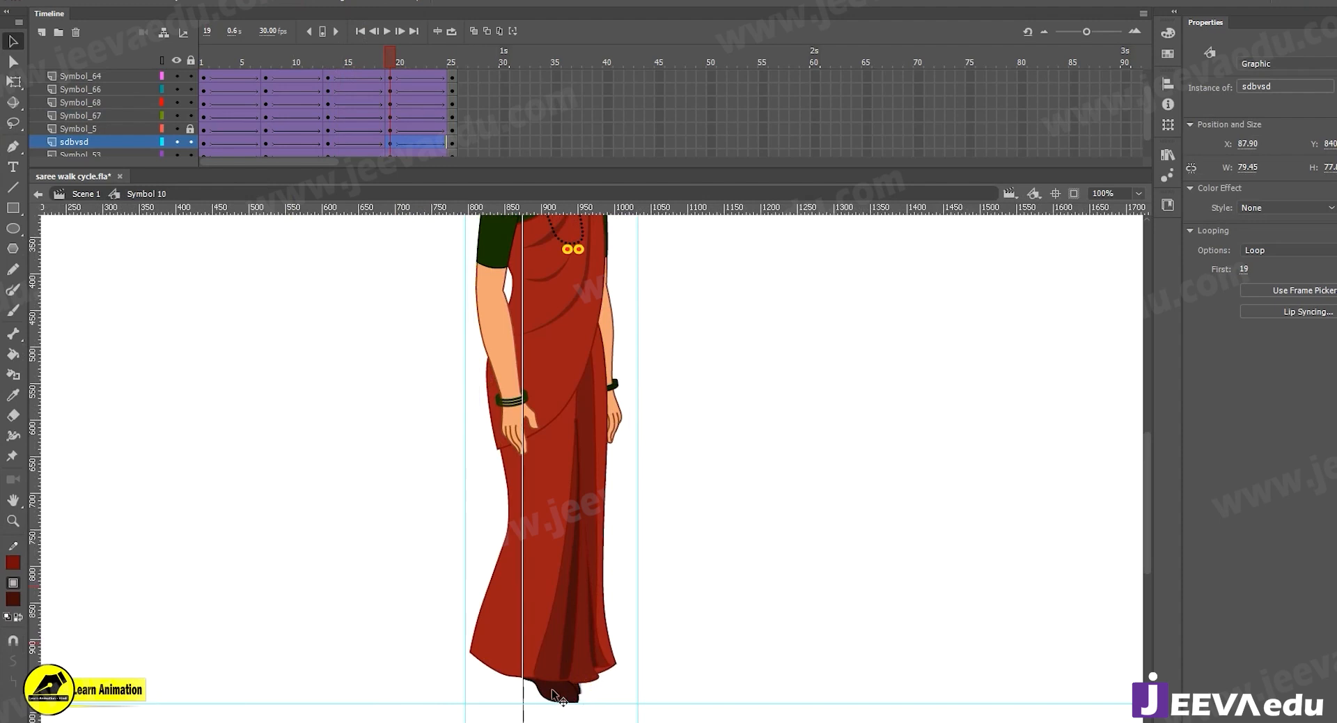
pyautogui.moveTo(524, 682); pyautogui.dragTo(525, 683)
pyautogui.hotkey('ctrl', 'z')
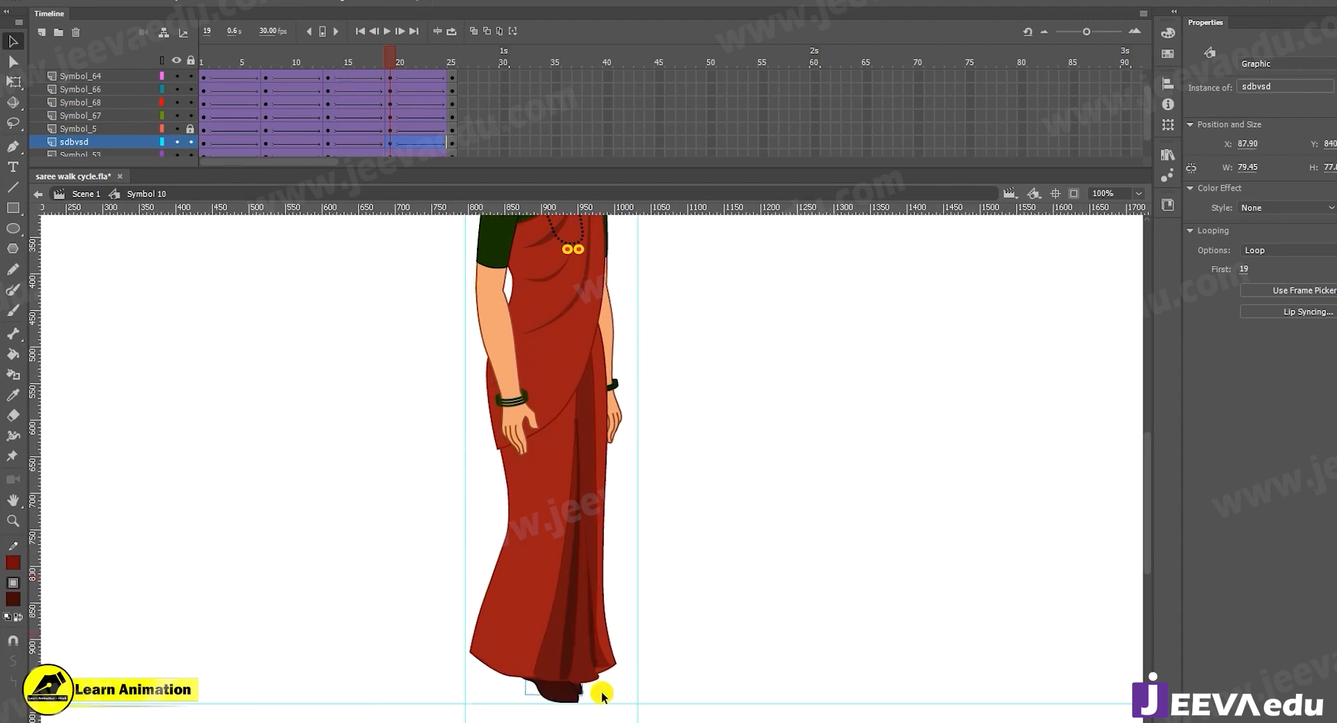
# Reopen the skirt symbol from frame 7 and review its motion over the first ten frames
pyautogui.moveTo(390, 58); pyautogui.dragTo(268, 85)
pyautogui.press('z')
pyautogui.keyDown('alt'); pyautogui.click(518, 450); pyautogui.keyUp('alt')
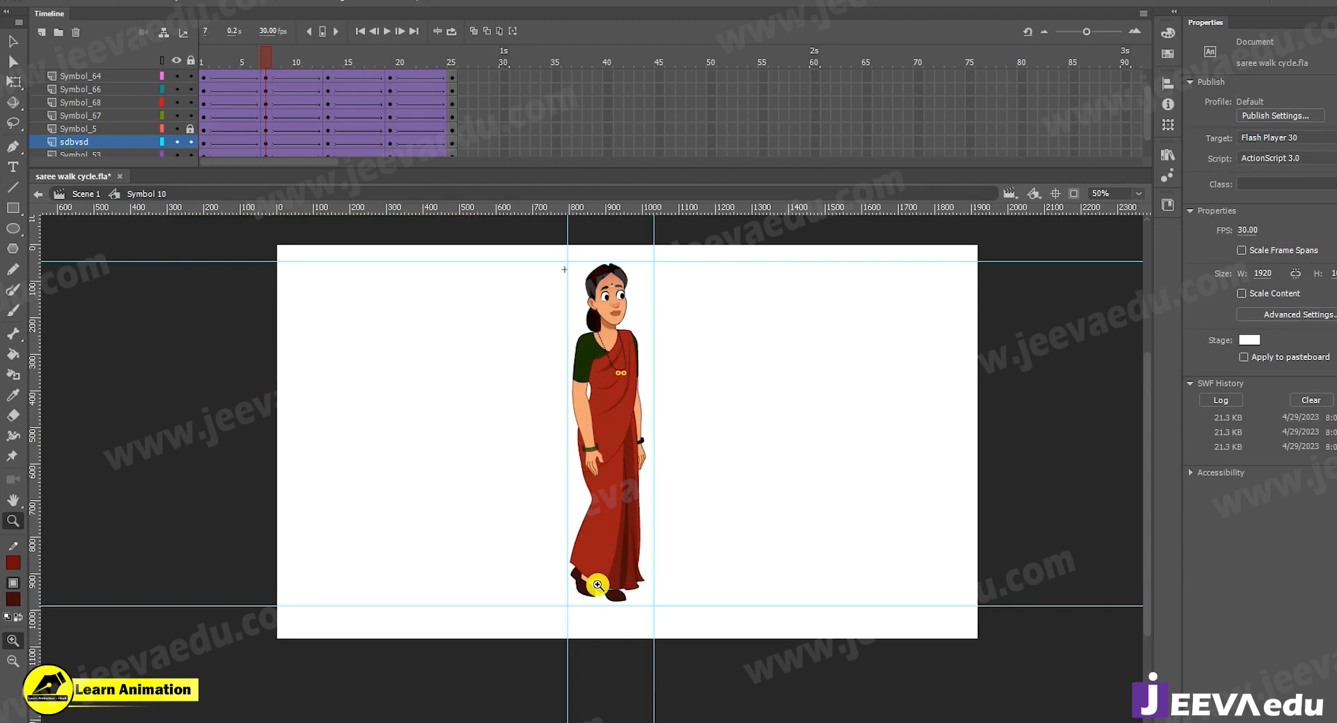
pyautogui.press('v')
pyautogui.doubleClick(598, 532)
pyautogui.moveTo(268, 59); pyautogui.dragTo(212, 84)
pyautogui.moveTo(223, 51); pyautogui.dragTo(298, 67)
pyautogui.press('Return')
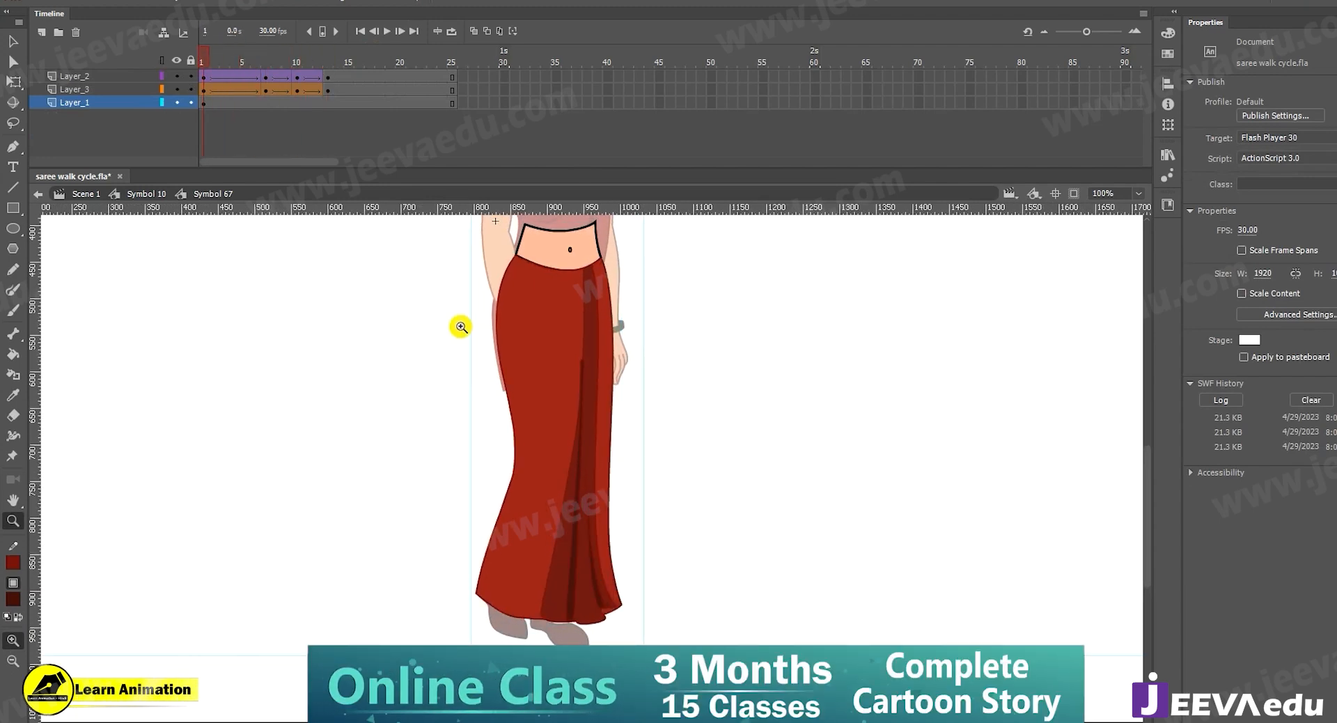
# Play back the walk cycle in Symbol 10, and reopen the skirt symbol at frame 7
pyautogui.doubleClick(546, 283)
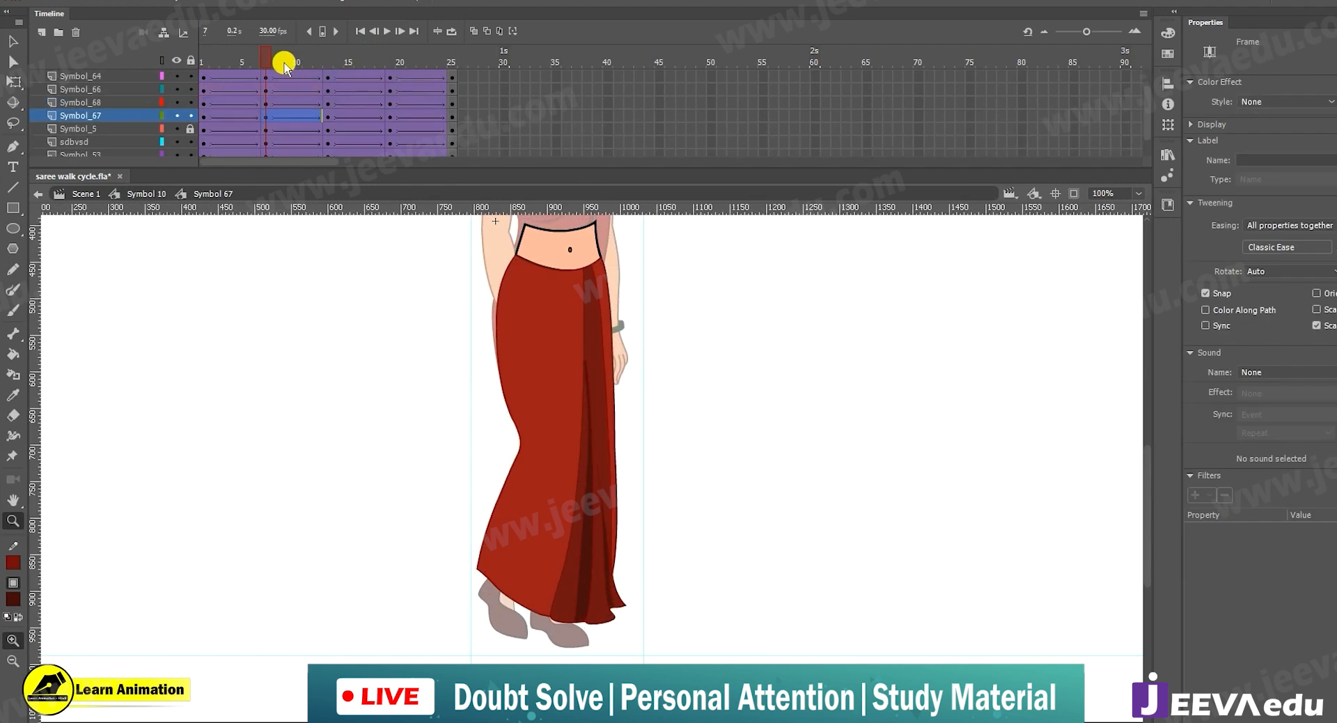
pyautogui.press('Return')
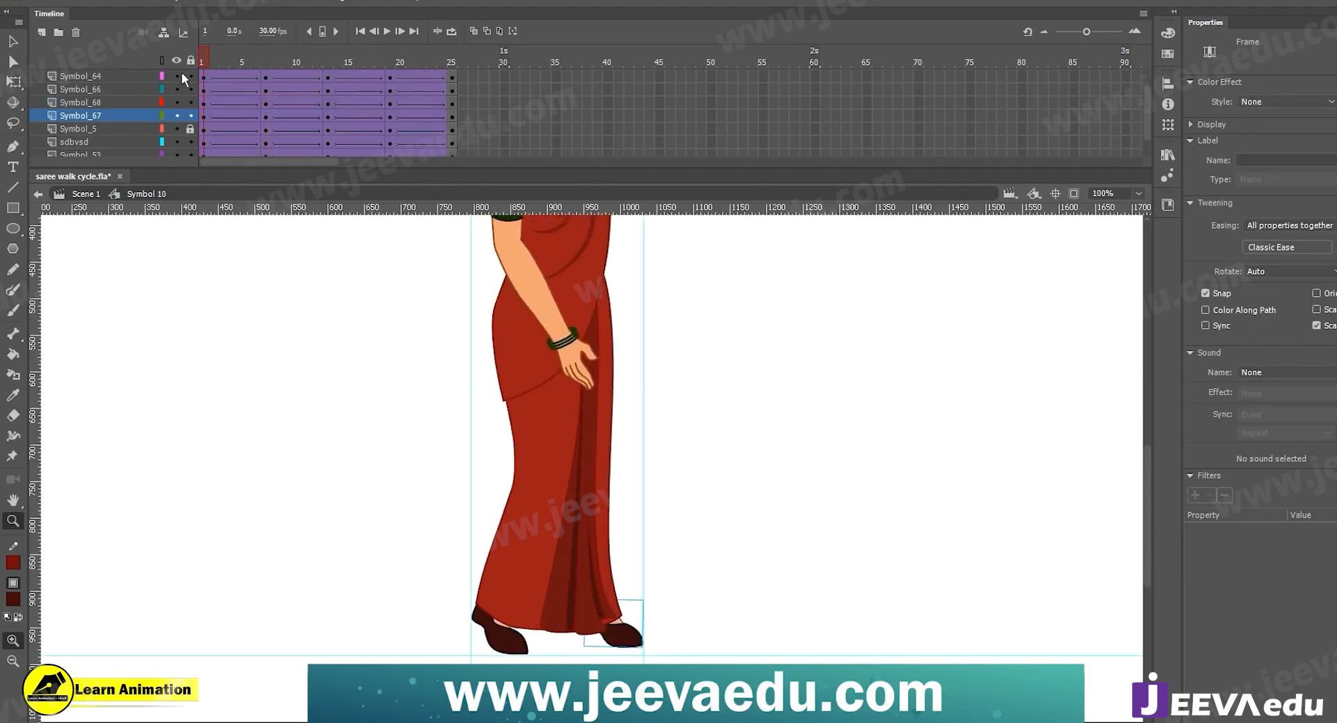
pyautogui.click(260, 99)
pyautogui.press('v')
pyautogui.doubleClick(537, 507)
pyautogui.click(260, 58)
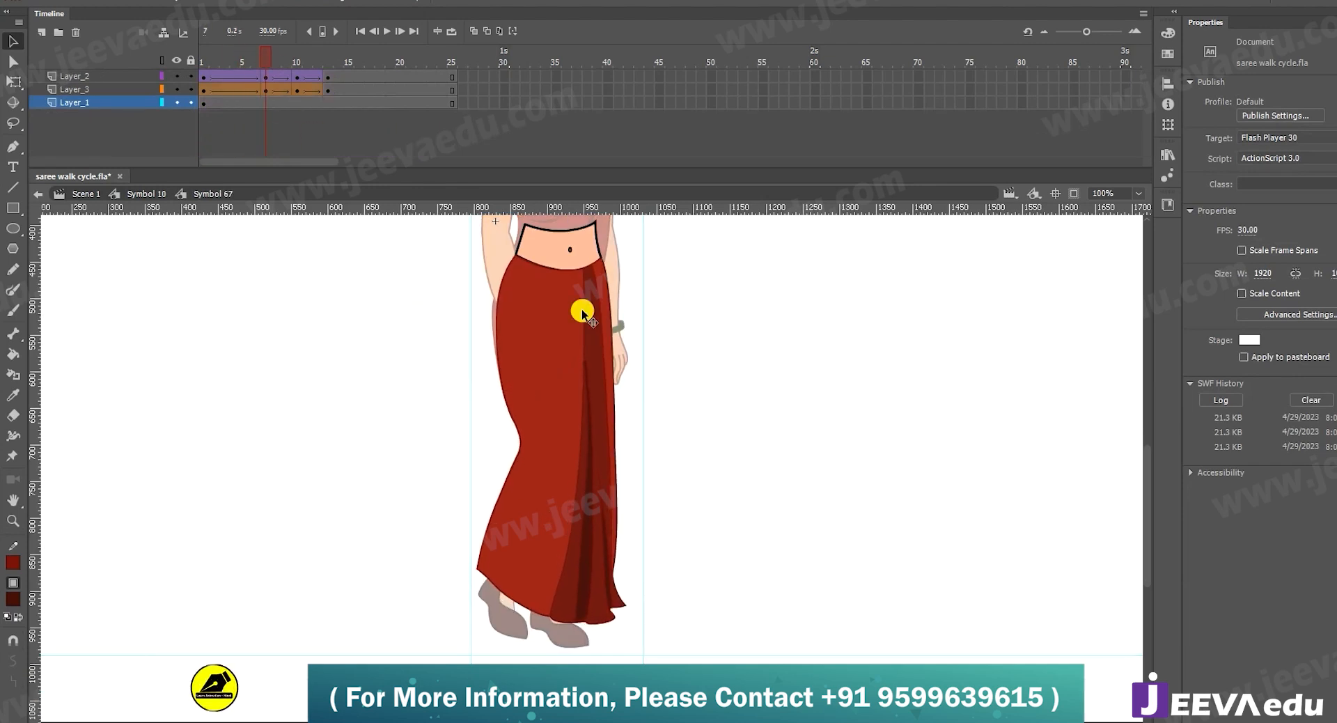
pyautogui.click(265, 62)
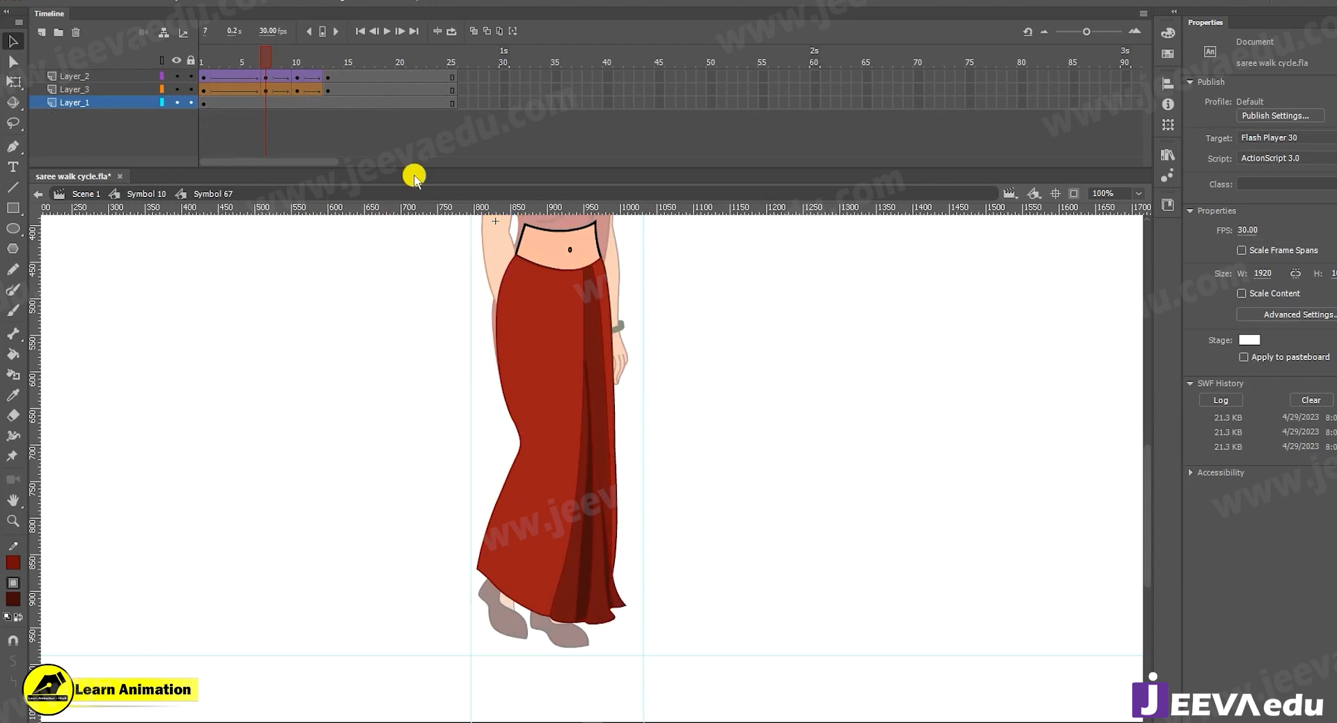
# Copy frames 1 to 13 of all the skirt symbol's layers and paste them from frame 13 up to frame 25
pyautogui.moveTo(265, 64); pyautogui.dragTo(290, 80)
pyautogui.click(509, 577)
pyautogui.click(341, 84)
pyautogui.click(470, 86)
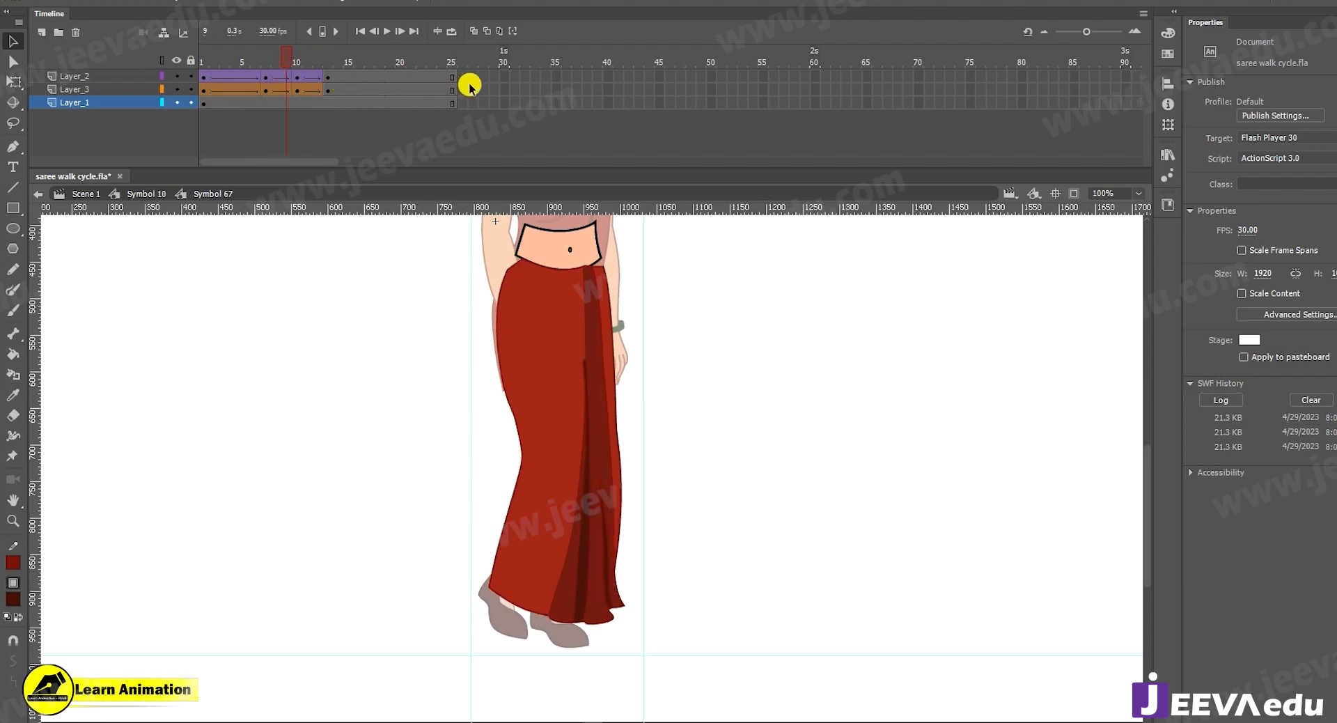
pyautogui.moveTo(327, 82); pyautogui.dragTo(183, 80)
pyautogui.moveTo(300, 97); pyautogui.dragTo(160, 106)
pyautogui.press('F6')
pyautogui.moveTo(225, 79); pyautogui.dragTo(350, 80)
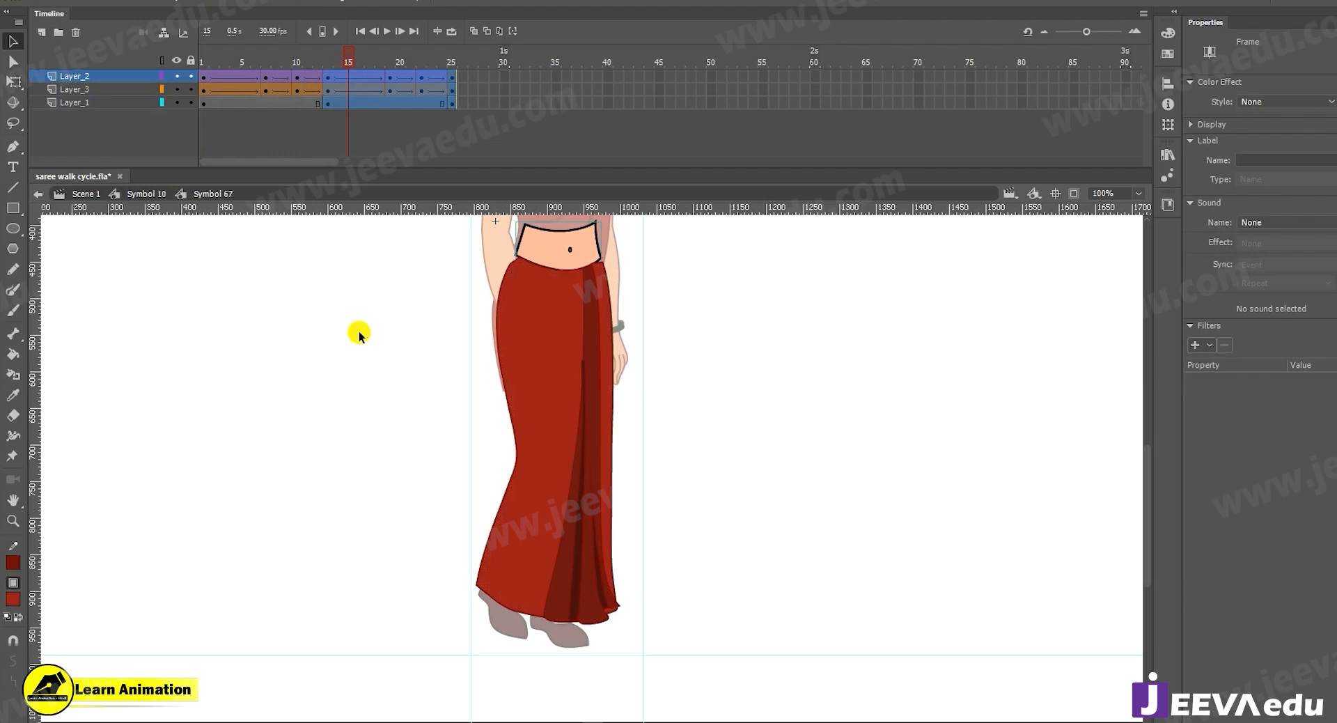
# Return to Symbol 10, play back the walk cycle, and examine the skirt and shoes at frame 19
pyautogui.doubleClick(376, 388)
pyautogui.moveTo(296, 62); pyautogui.dragTo(173, 82)
pyautogui.press('Return')
pyautogui.click(203, 104)
pyautogui.click(237, 116)
pyautogui.moveTo(244, 119); pyautogui.dragTo(386, 122)
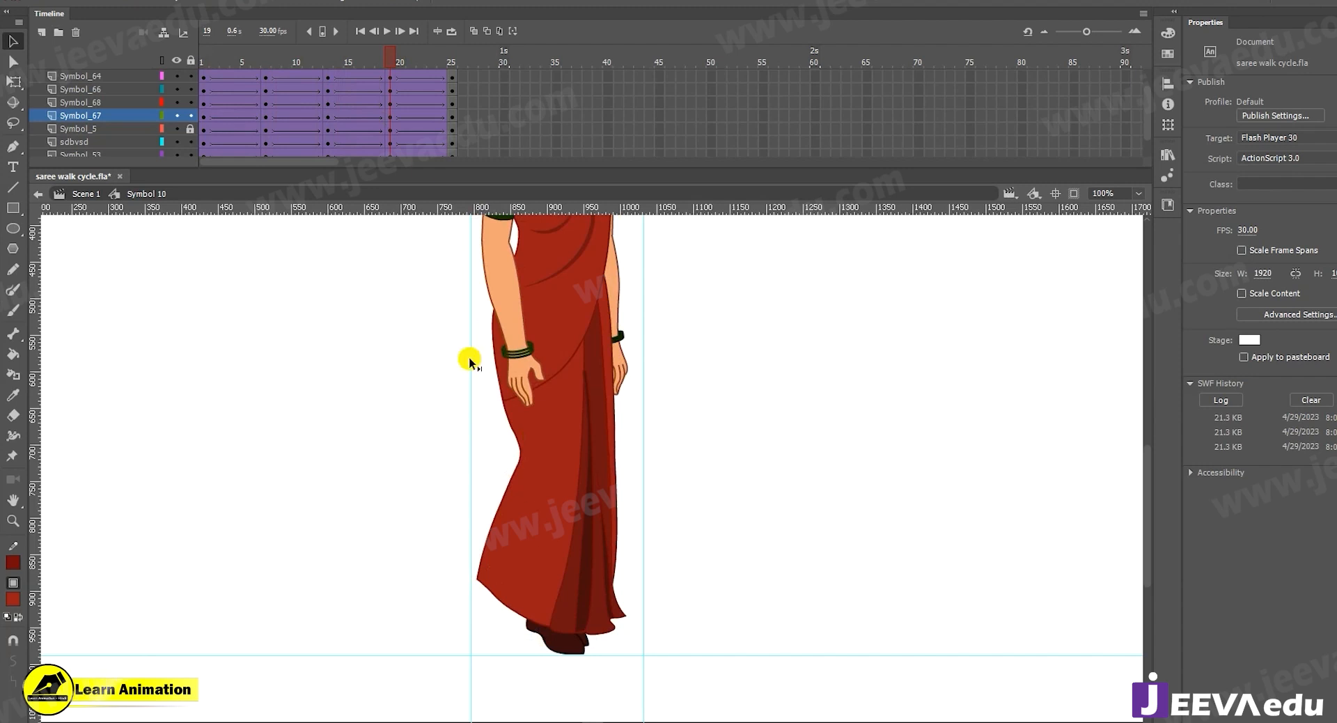
pyautogui.click(569, 646)
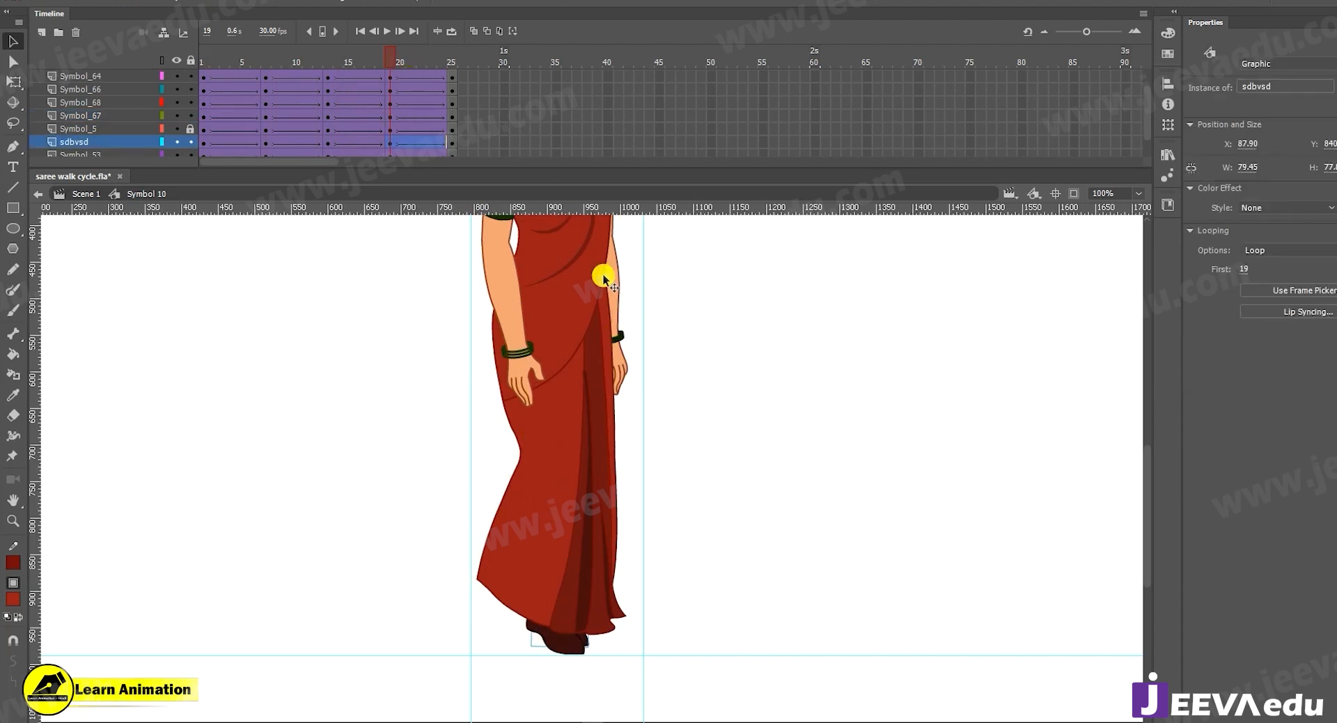
pyautogui.moveTo(390, 54); pyautogui.dragTo(393, 94)
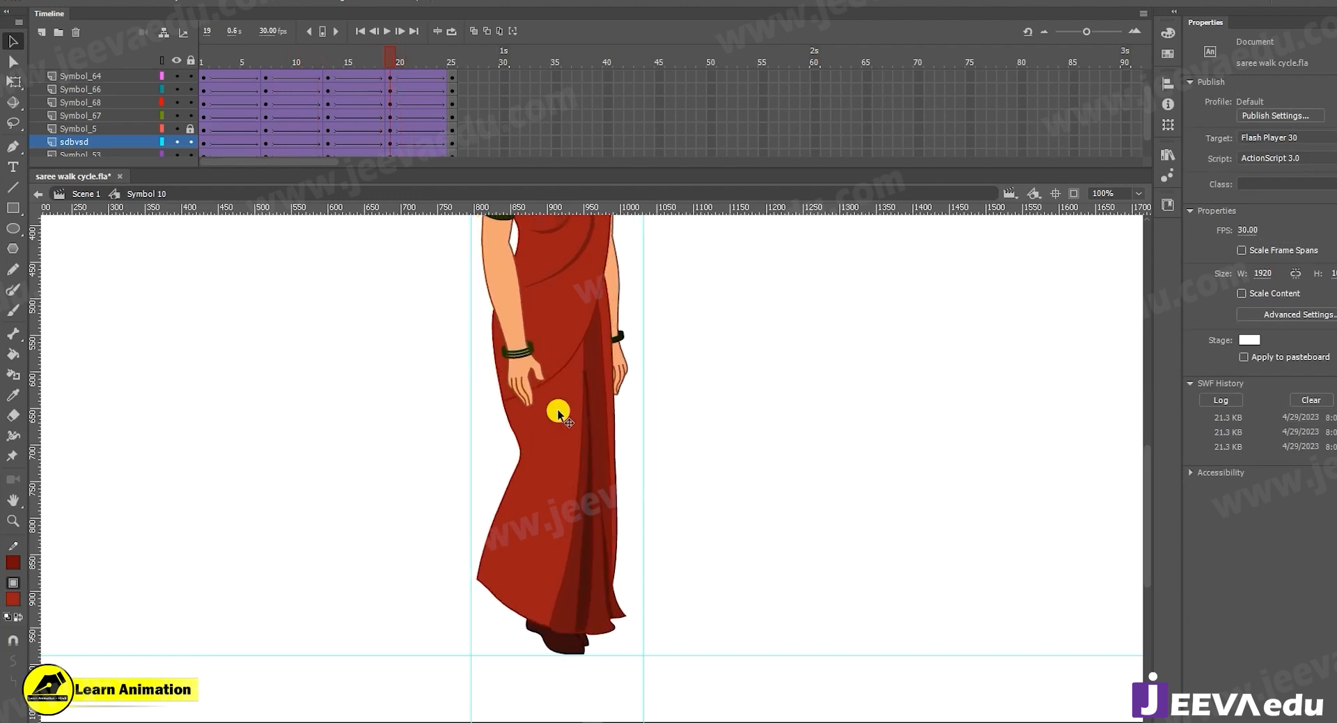
# Undo the frames pasted after frame 13 in the skirt symbol and the earlier skirt edits, back to the tweened Layer_4 hem patch
pyautogui.doubleClick(560, 428)
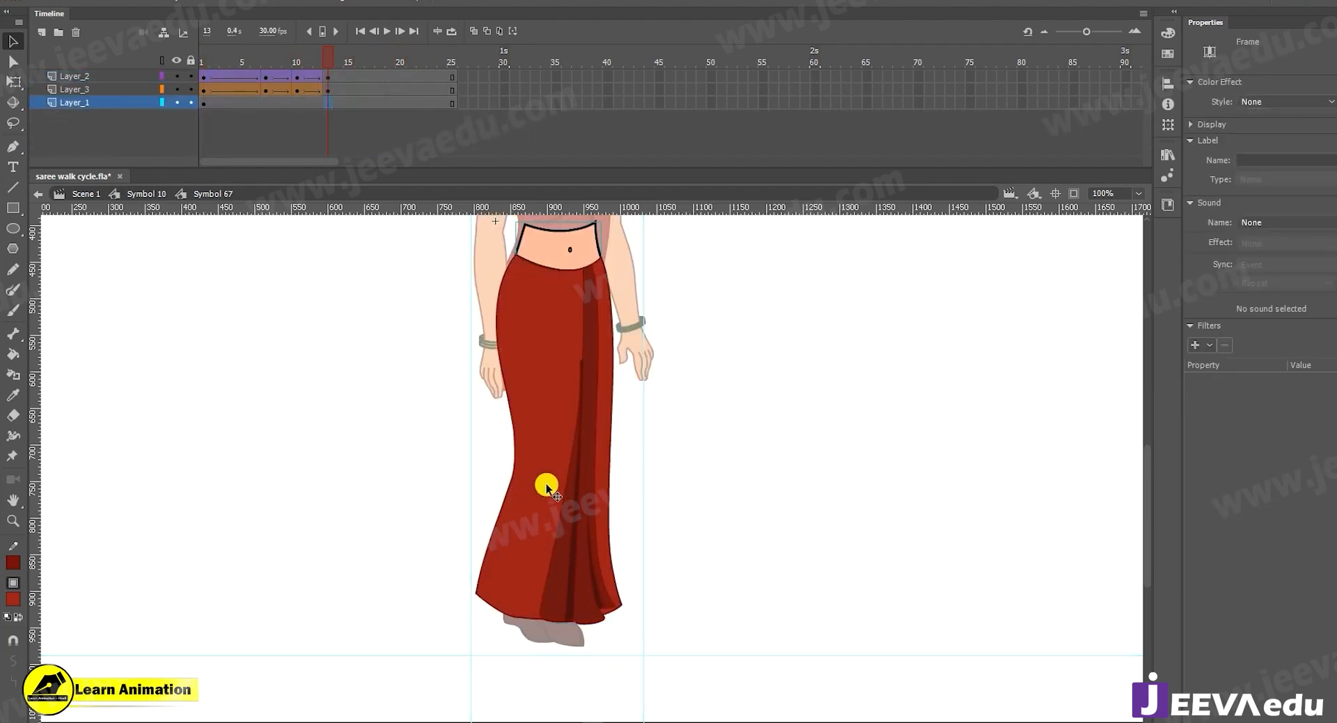
pyautogui.press('Return')
pyautogui.doubleClick(567, 435)
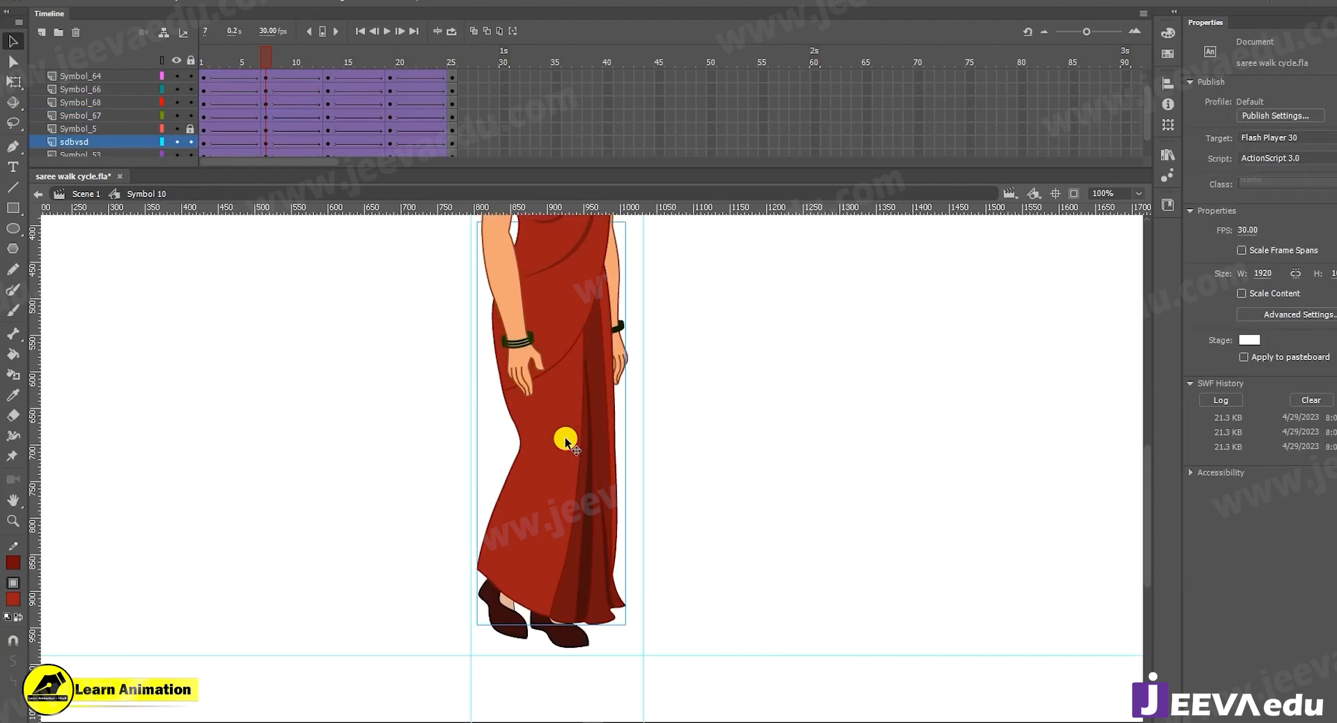
pyautogui.doubleClick(566, 439)
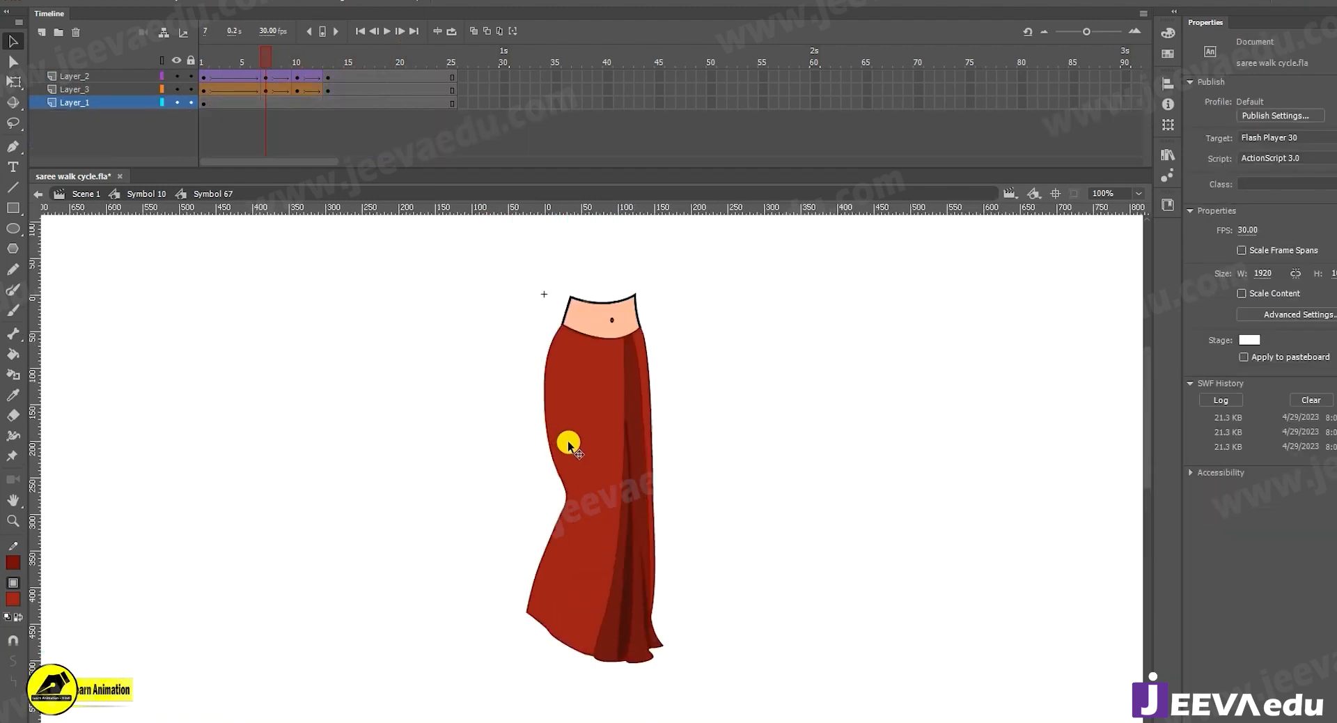
pyautogui.hotkey('shift', ',')
pyautogui.click(574, 447)
pyautogui.moveTo(244, 52)
pyautogui.mouseDown()
pyautogui.moveTo(204, 56)
pyautogui.moveTo(256, 55)
pyautogui.mouseUp()
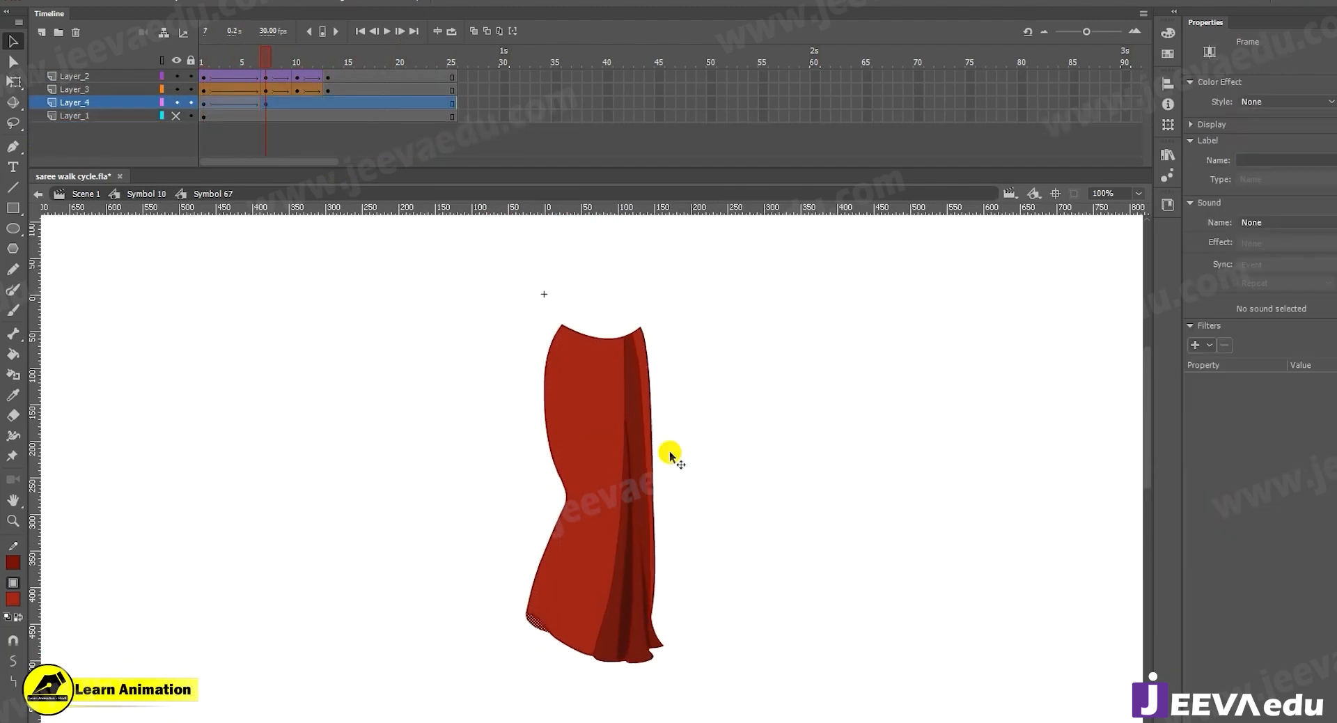
pyautogui.click(669, 452)
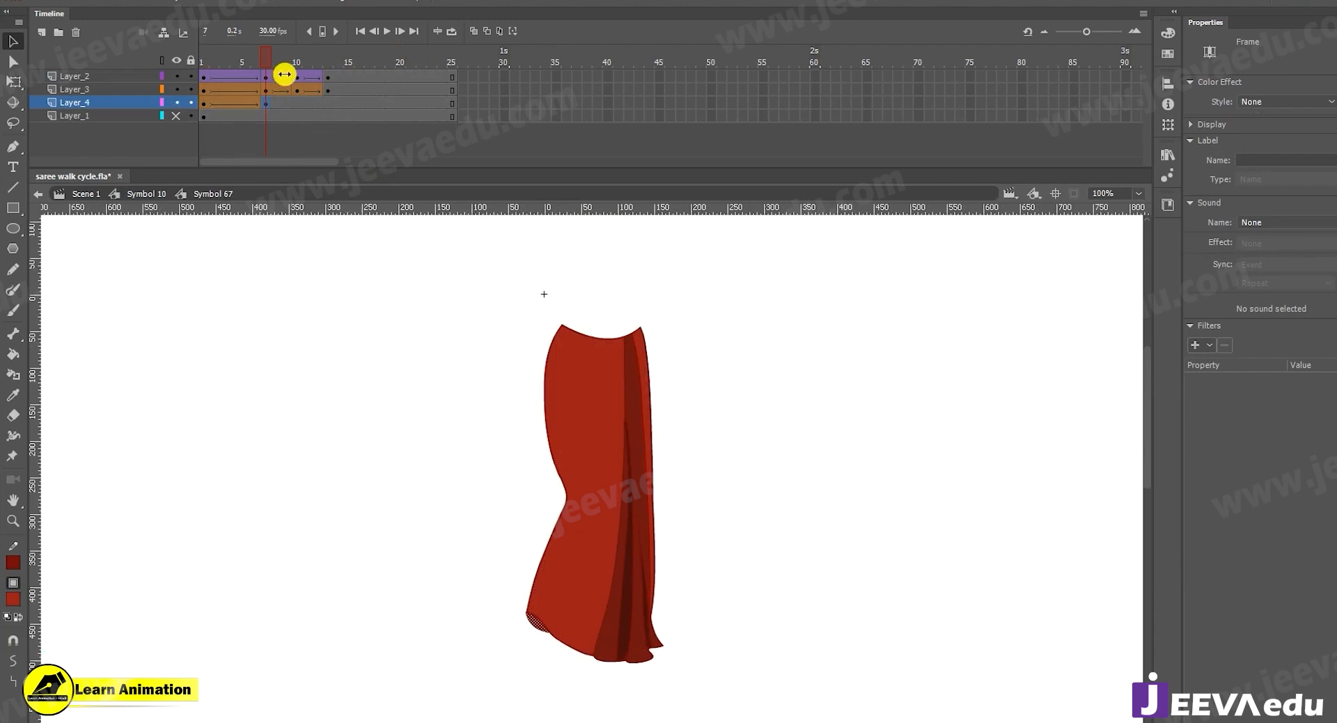
# Step back through the skirt symbol's first seven frames to review the tween of Layer_4's hem patch
pyautogui.press(',')
pyautogui.press(',')
pyautogui.press(',')
pyautogui.press(',')
pyautogui.press(',')
pyautogui.press(',')
pyautogui.press(',')
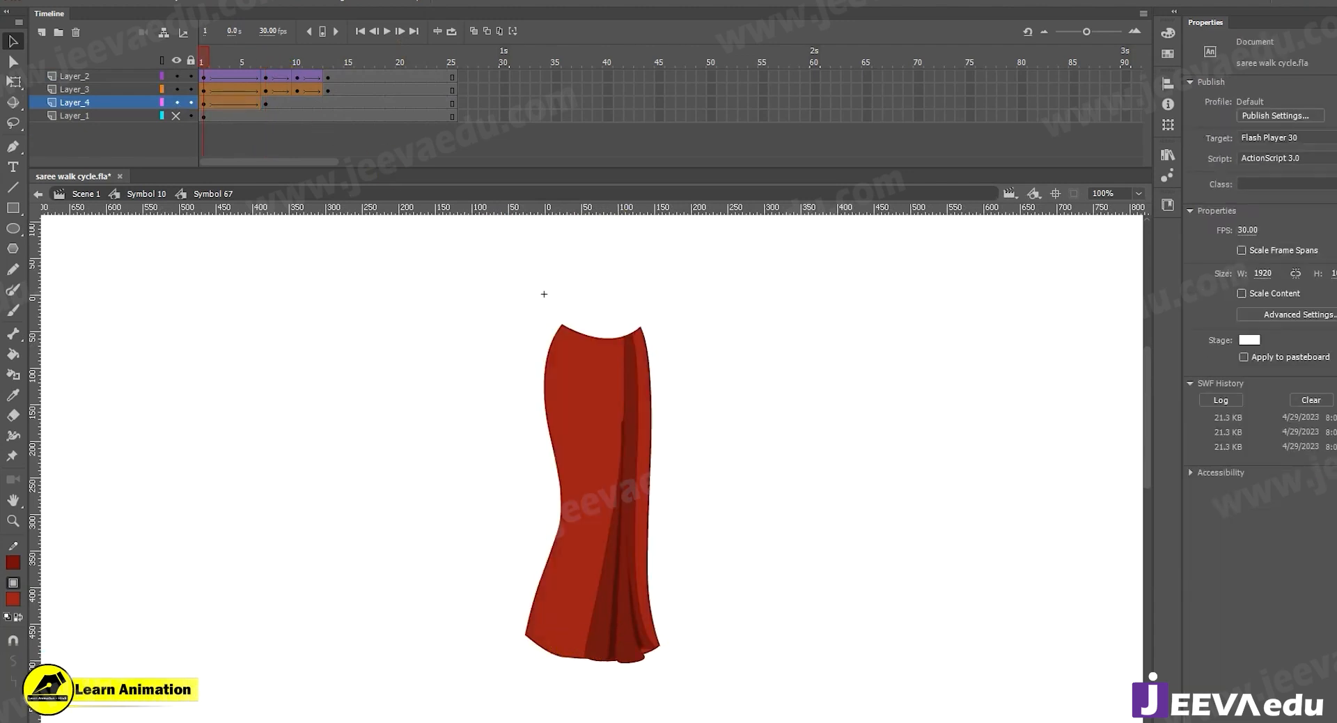
pyautogui.moveTo(209, 63)
pyautogui.mouseDown()
pyautogui.moveTo(234, 59)
pyautogui.moveTo(216, 62)
pyautogui.mouseUp()
# Undo the hem patch's tween, keyframe and shape, and remove Layer_4 from the skirt symbol
pyautogui.hotkey('ctrl', 'z')
pyautogui.hotkey('ctrl', 'z')
pyautogui.hotkey('ctrl', 'z')
pyautogui.hotkey('ctrl', 'z')
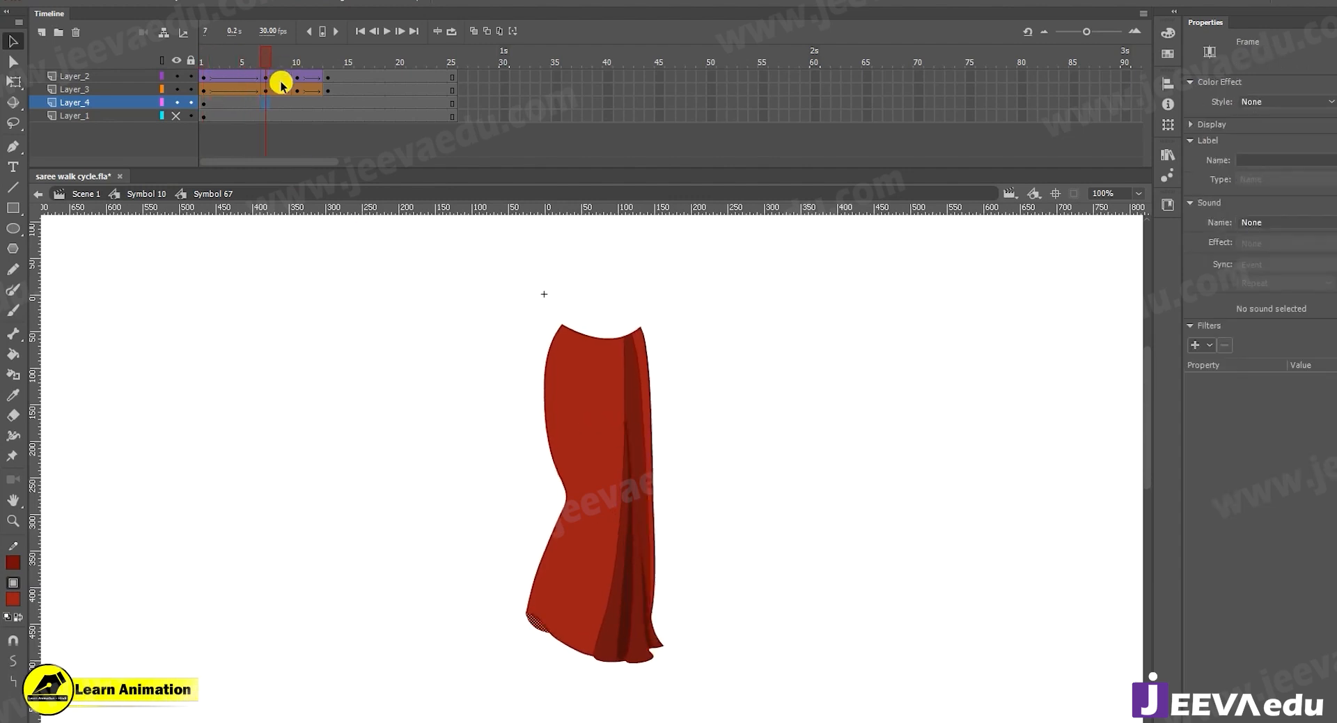
pyautogui.hotkey('ctrl', 'z')
pyautogui.press('Return')
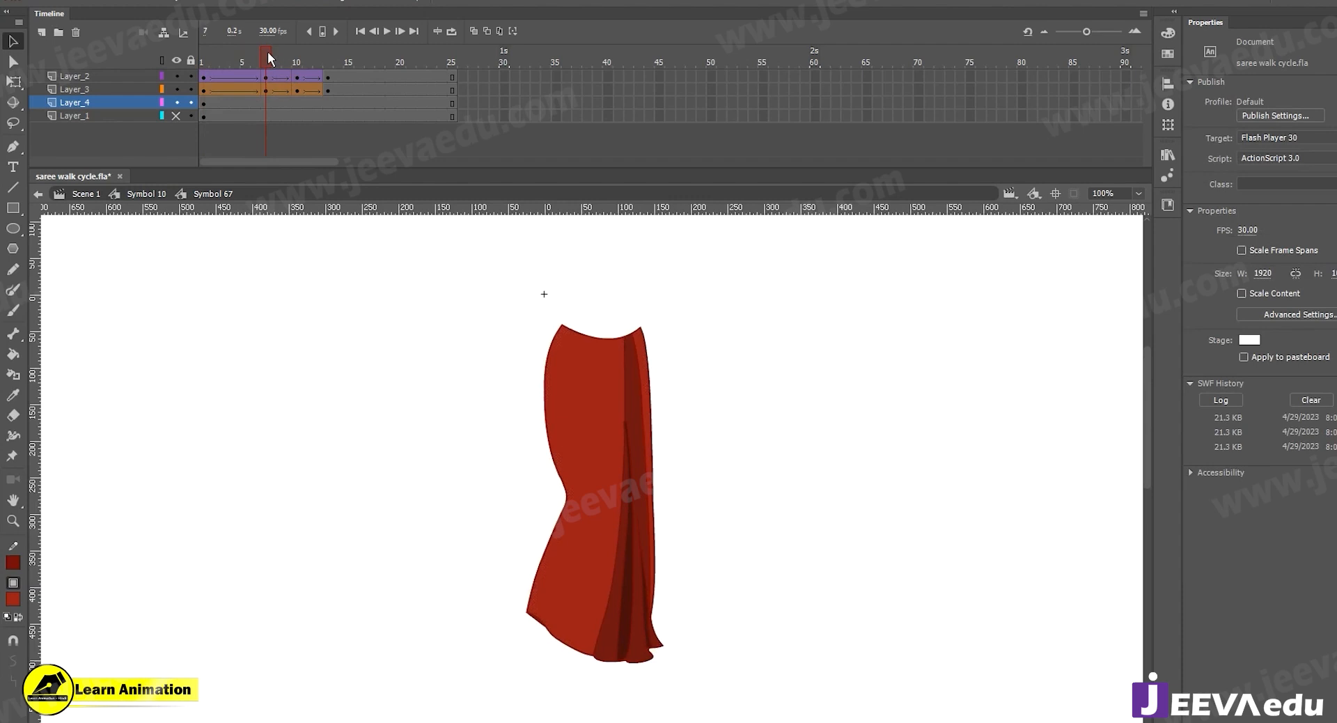
pyautogui.click(265, 63)
pyautogui.click(318, 105)
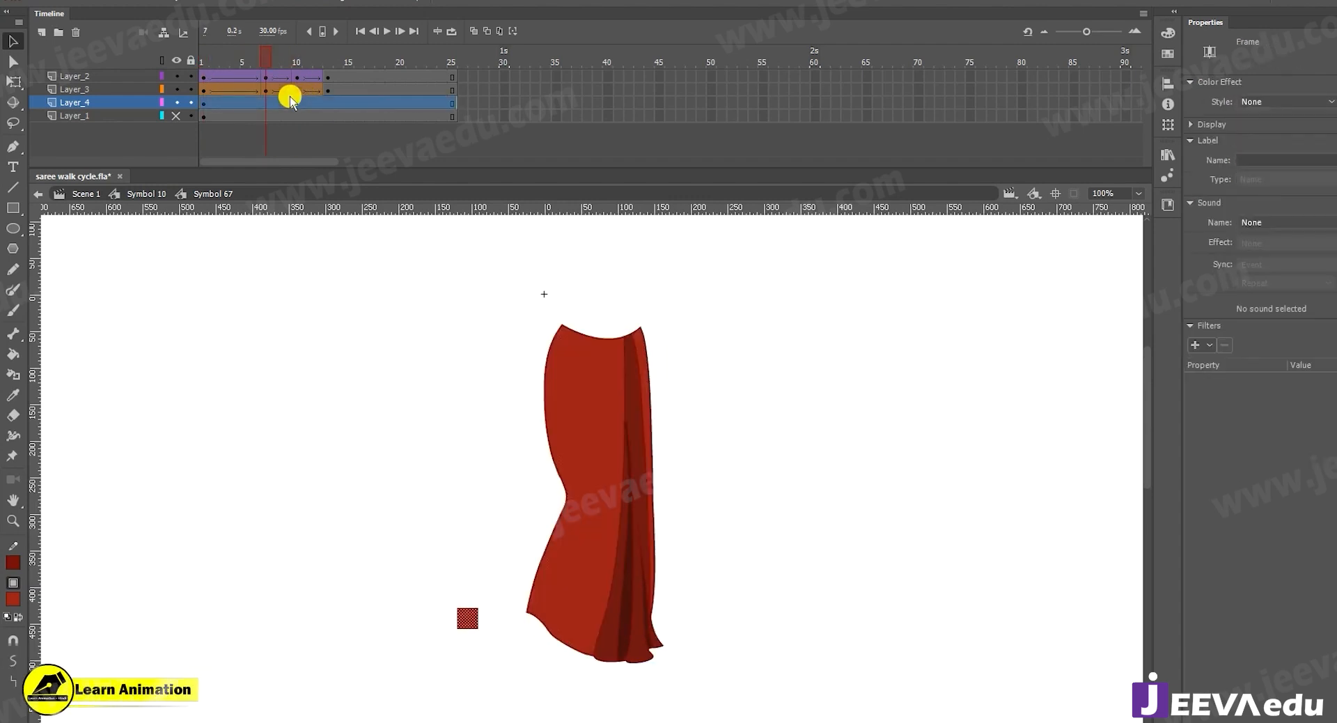
pyautogui.press('Delete')
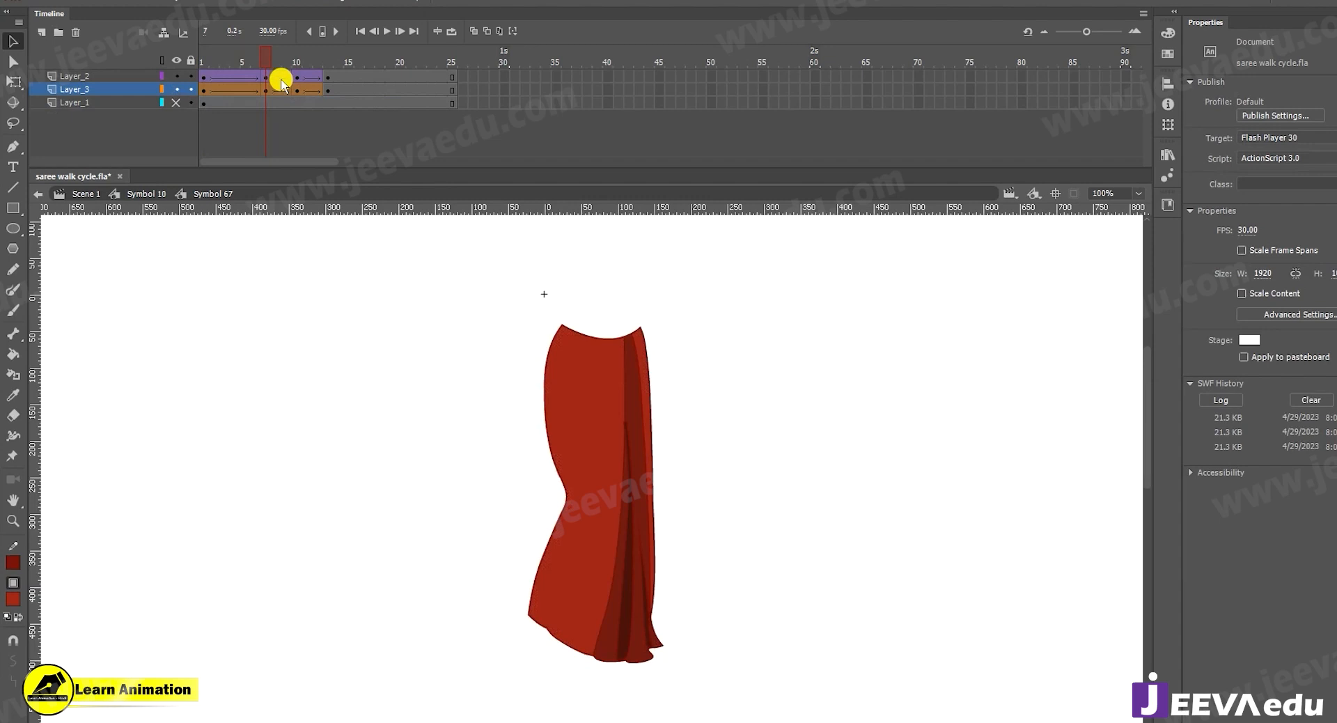
# Show Layer_1 again, duplicate frames 1 to 13 of all the skirt's layers from frame 13 onward, and play back the result
pyautogui.moveTo(261, 57)
pyautogui.mouseDown()
pyautogui.moveTo(291, 59)
pyautogui.moveTo(247, 71)
pyautogui.mouseUp()
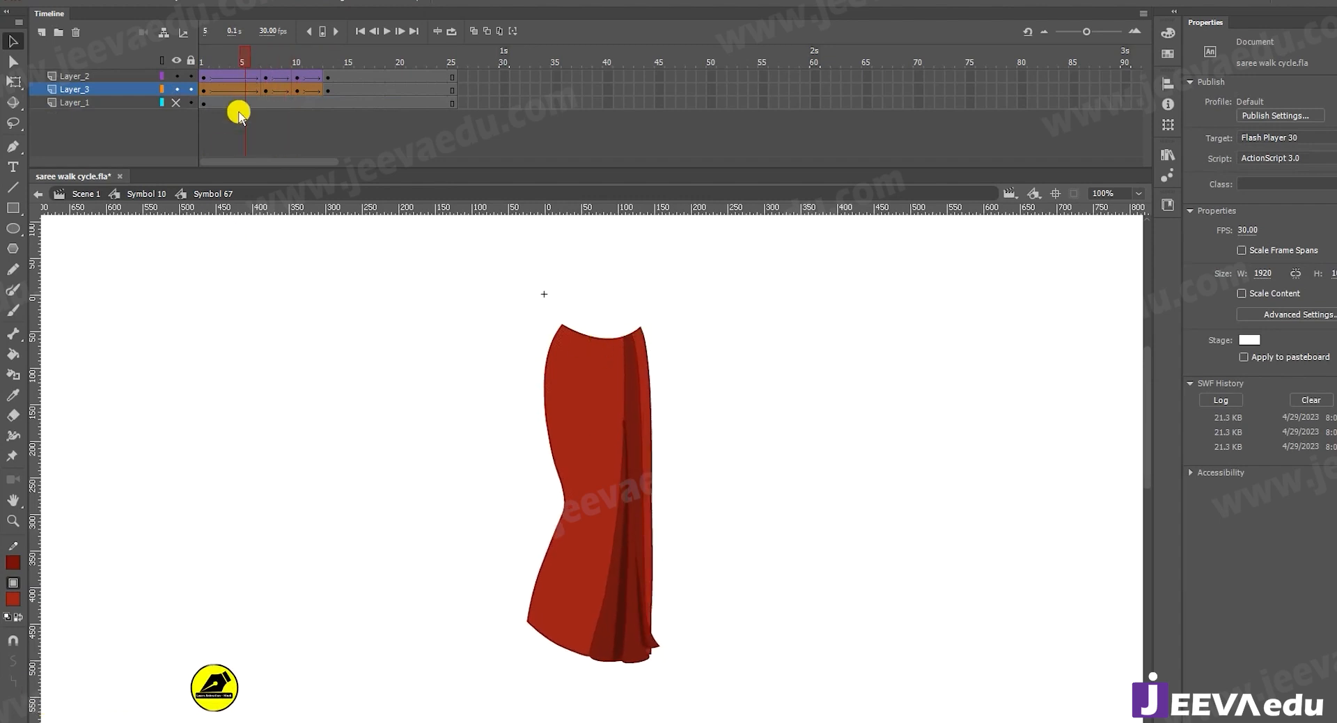
pyautogui.moveTo(250, 61); pyautogui.dragTo(400, 84)
pyautogui.click(178, 102)
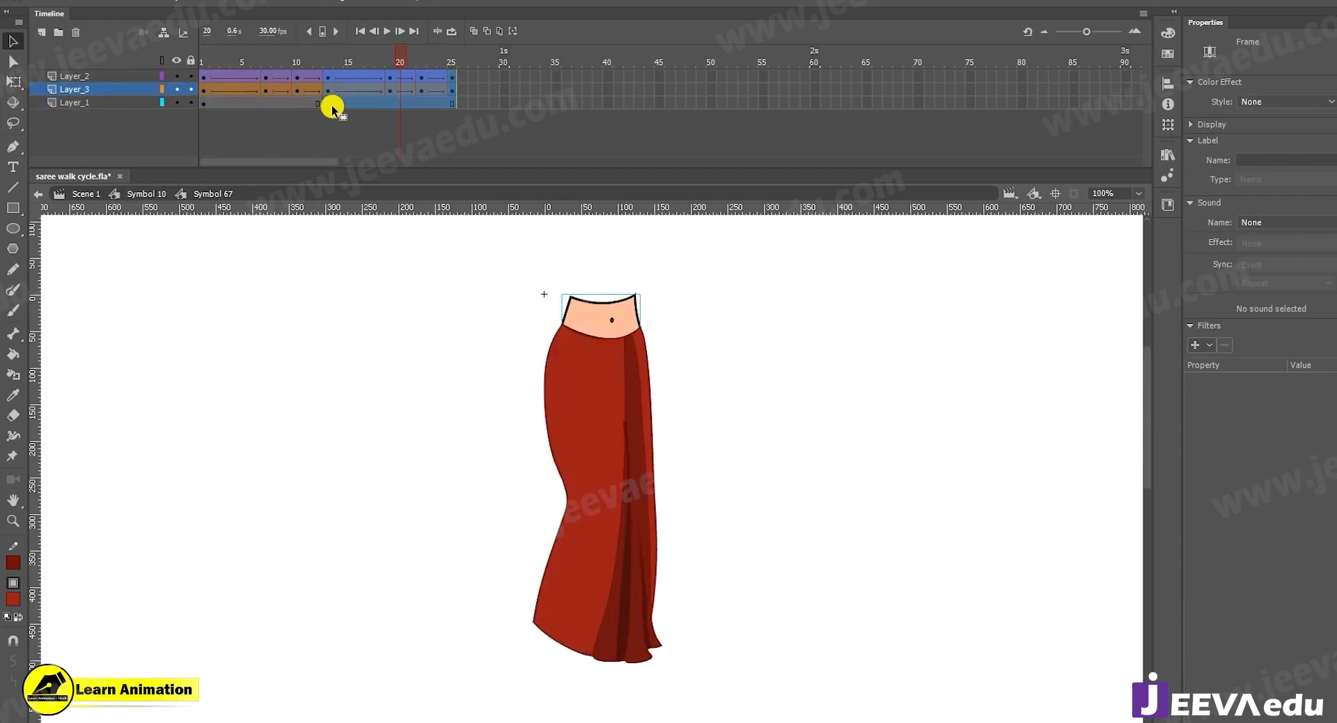
pyautogui.press('Return')
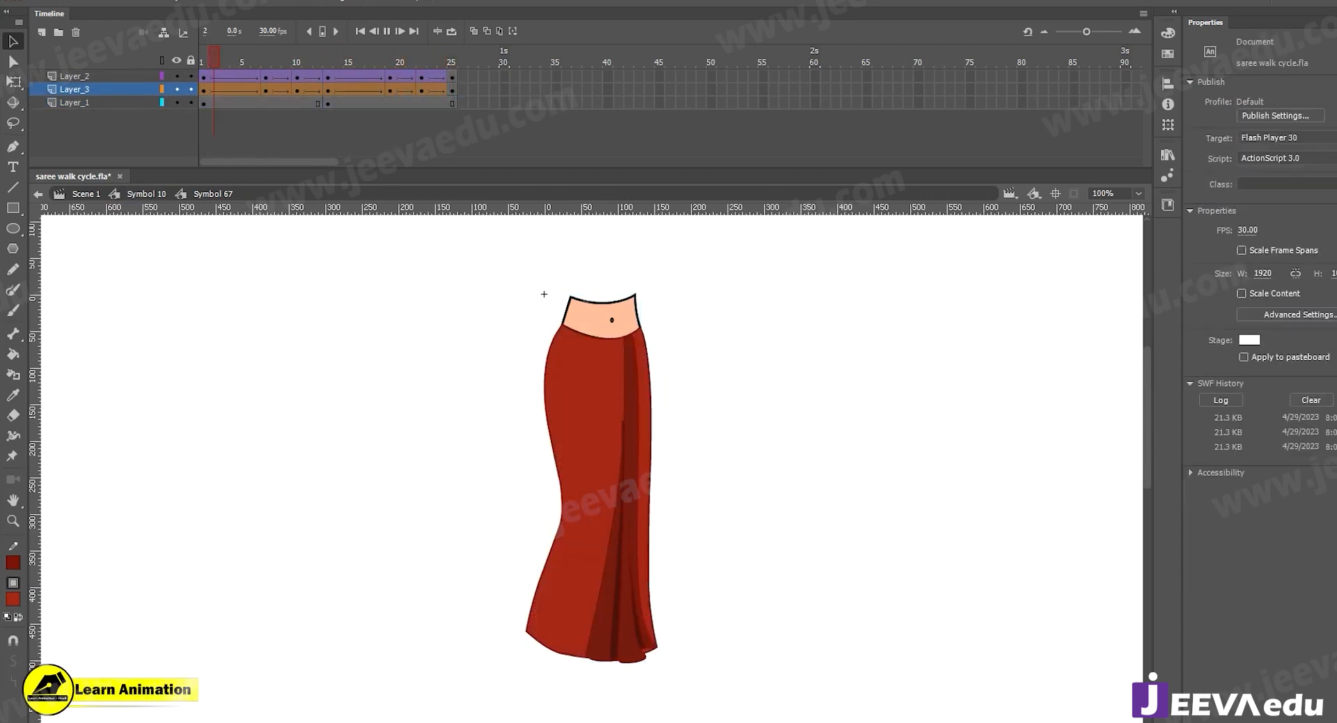
# Return through Symbol 10 to Scene 1 and examine the full figure on the stage
pyautogui.click(104, 195)
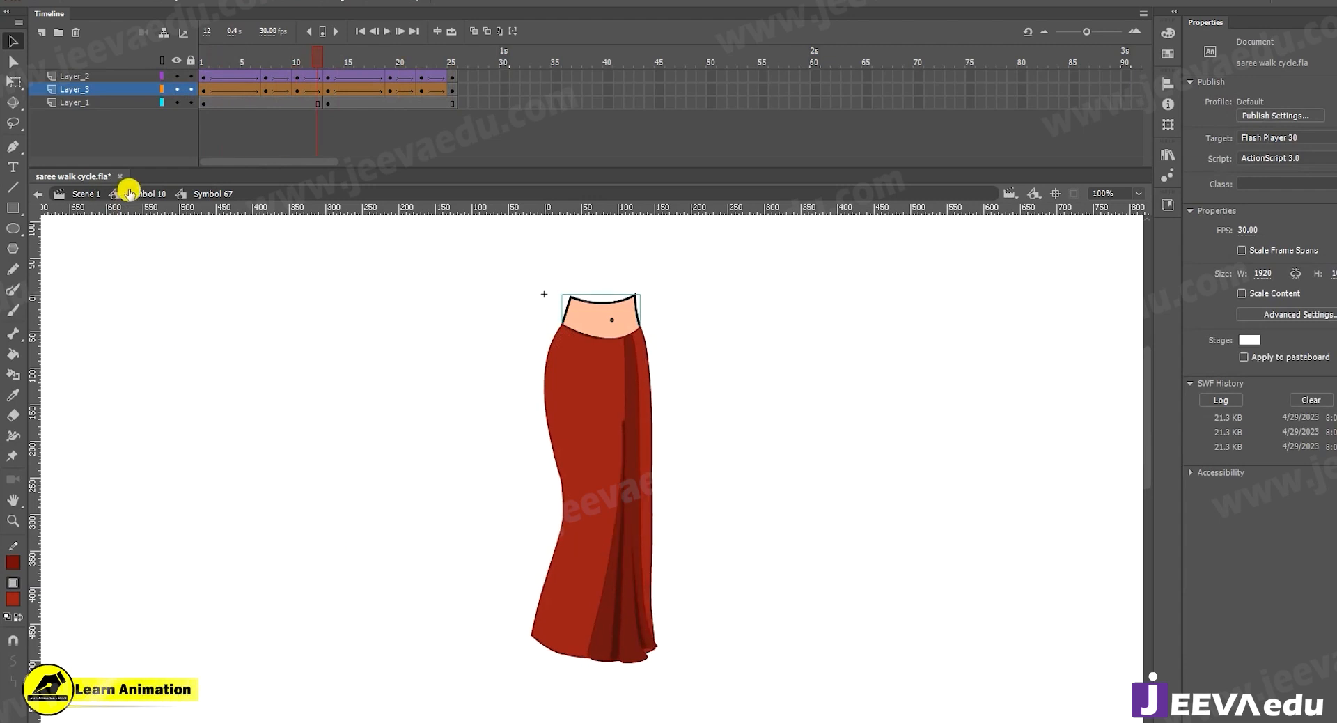
pyautogui.click(131, 196)
pyautogui.press('z')
pyautogui.keyDown('alt'); pyautogui.click(663, 585); pyautogui.keyUp('alt')
pyautogui.keyDown('alt'); pyautogui.click(663, 585); pyautogui.keyUp('alt')
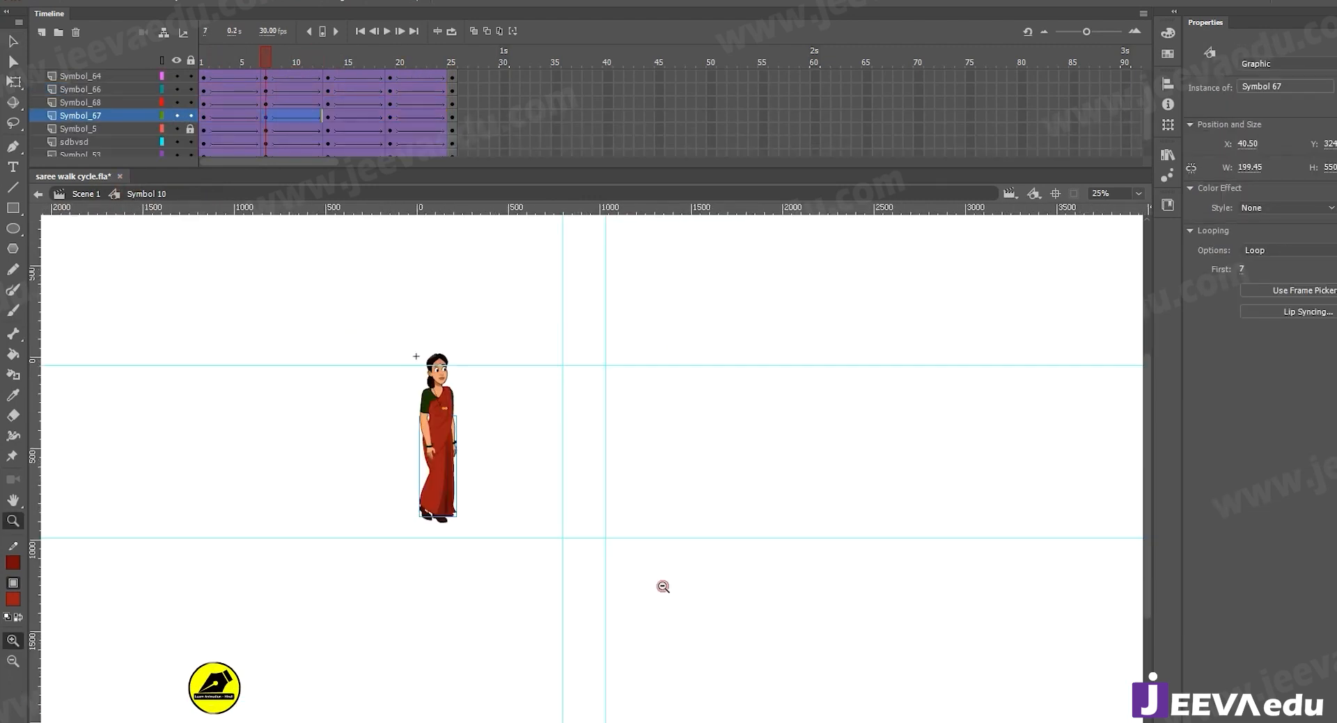
pyautogui.click(92, 195)
pyautogui.keyDown('alt'); pyautogui.click(610, 537); pyautogui.keyUp('alt')
pyautogui.keyDown('alt'); pyautogui.click(612, 537); pyautogui.keyUp('alt')
pyautogui.click(589, 587)
pyautogui.click(588, 587)
pyautogui.scroll(5, 588, 528)
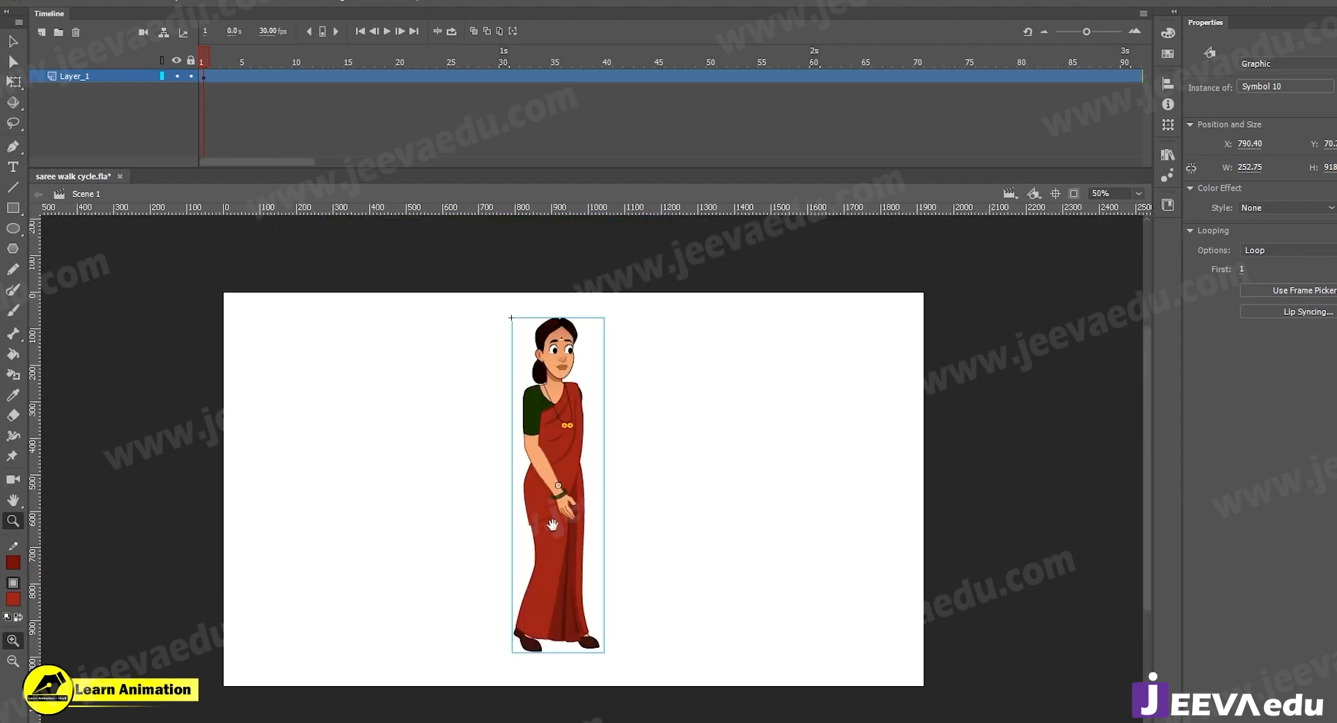
# In Symbol 10 at frame 19, move the sdbvsd shoe back under the skirt's rear hem corner and tilt its toe down
pyautogui.press('v')
pyautogui.doubleClick(561, 533)
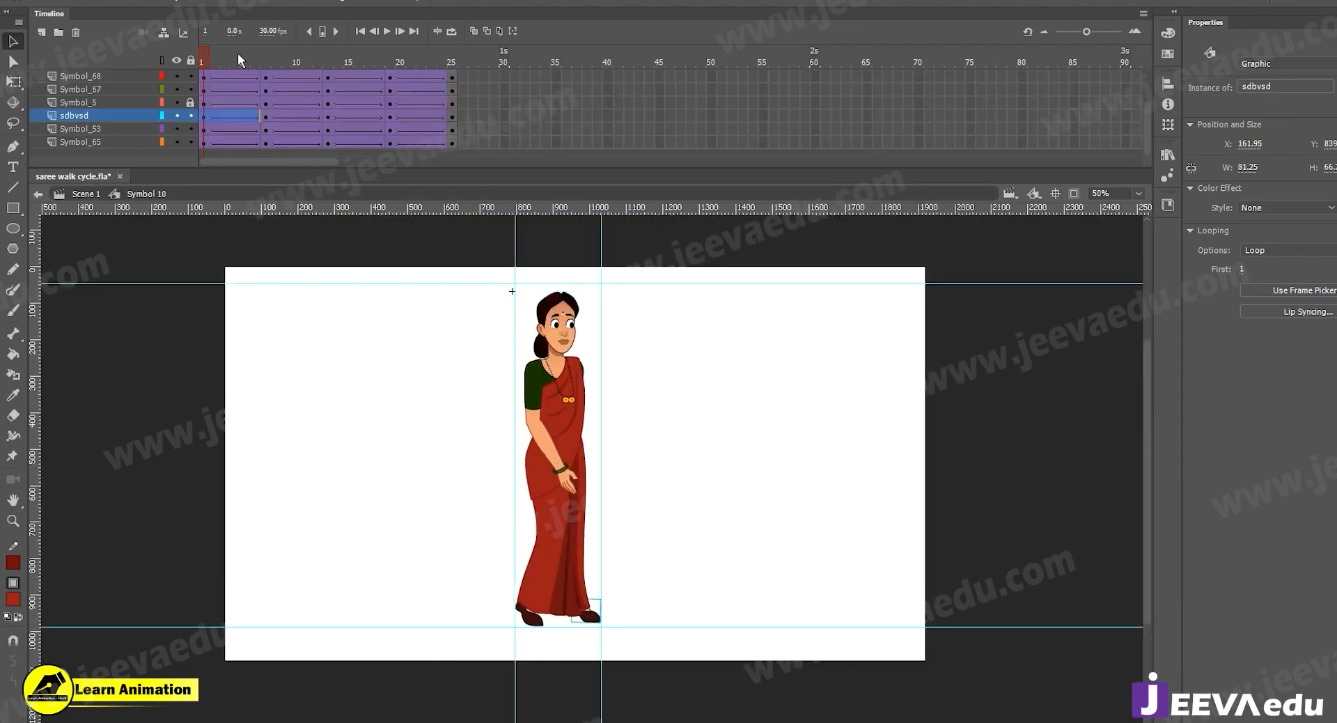
pyautogui.press('z')
pyautogui.moveTo(208, 58); pyautogui.dragTo(391, 105)
pyautogui.click(578, 616)
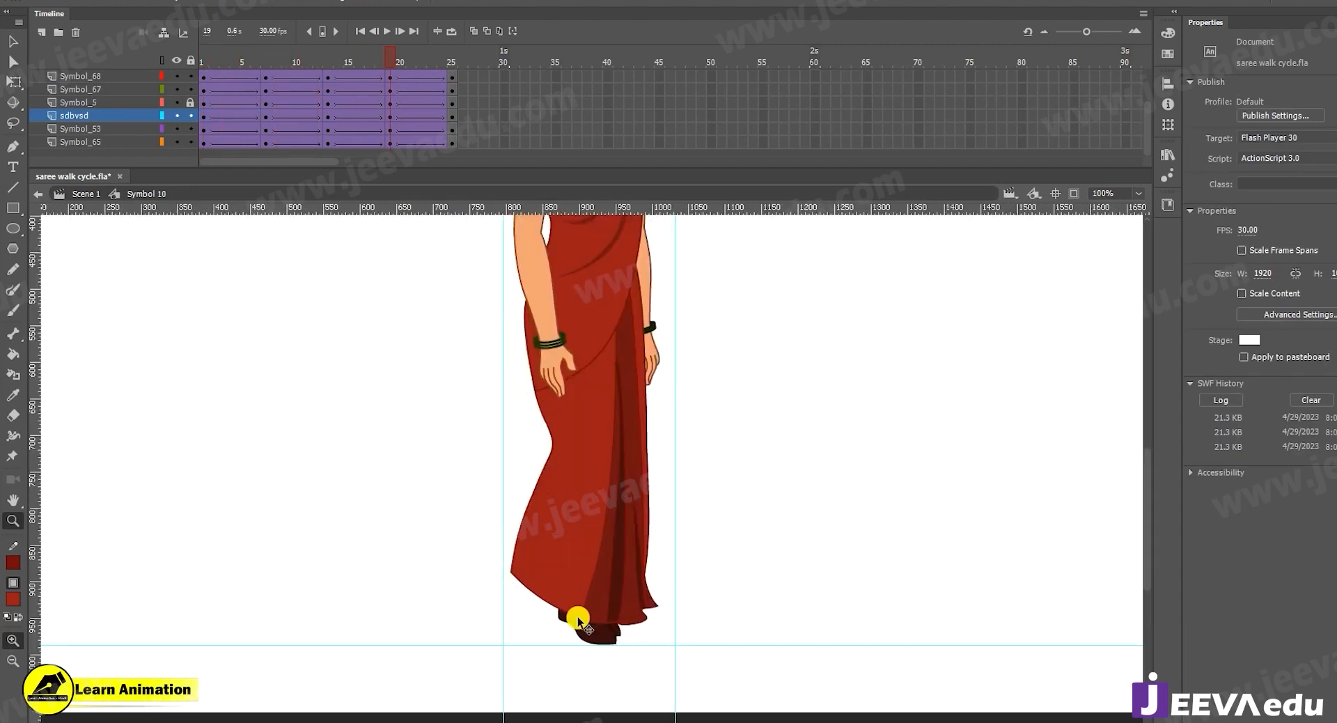
pyautogui.press('v')
pyautogui.moveTo(617, 634); pyautogui.dragTo(553, 643)
pyautogui.press('q')
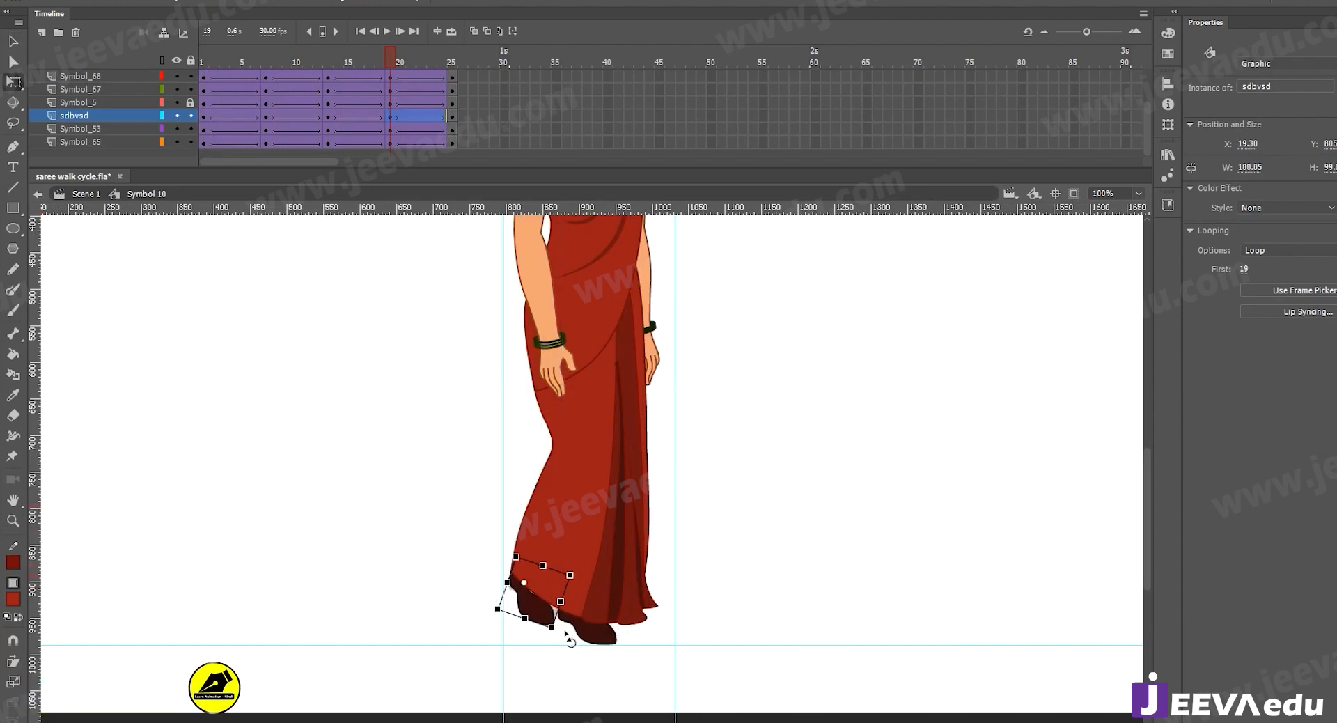
# Check the steps leading up to frame 19 and fine-tune the rear shoe's tilt and height to about X 19.25, Y 798
pyautogui.moveTo(332, 82); pyautogui.dragTo(383, 105)
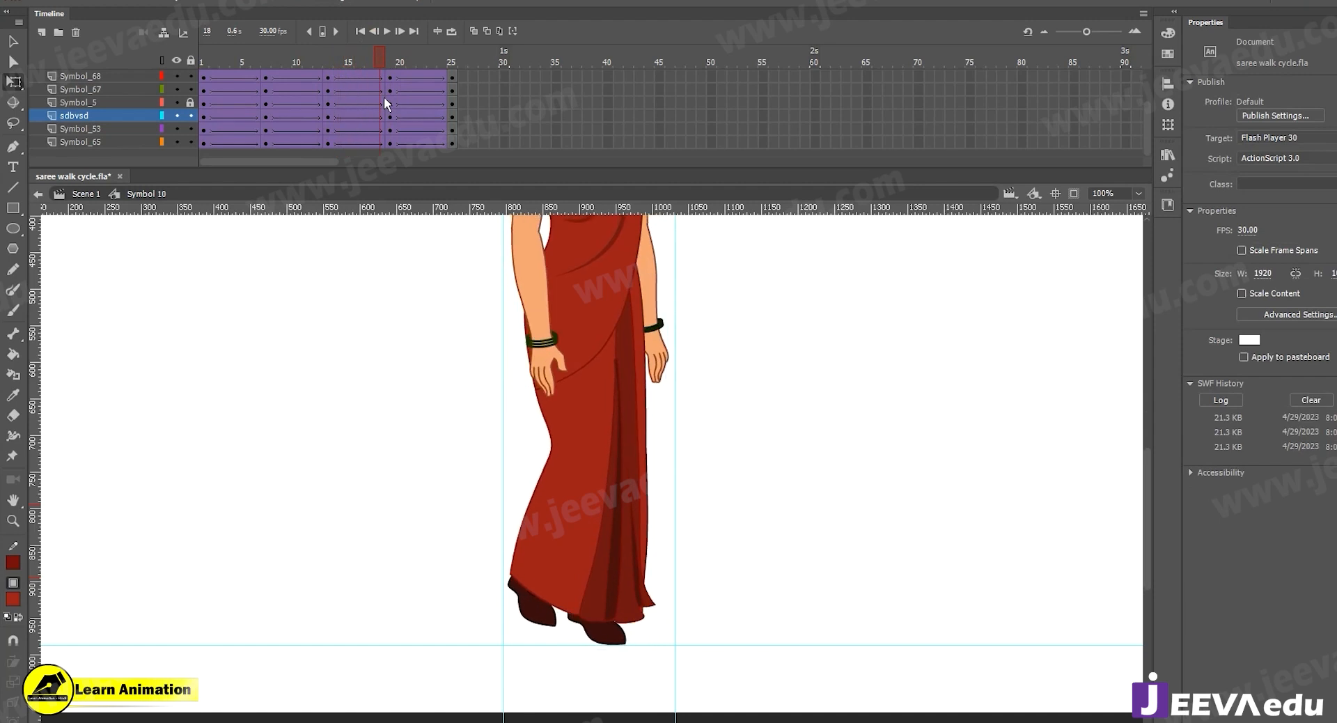
pyautogui.click(526, 598)
pyautogui.click(527, 598)
pyautogui.click(526, 598)
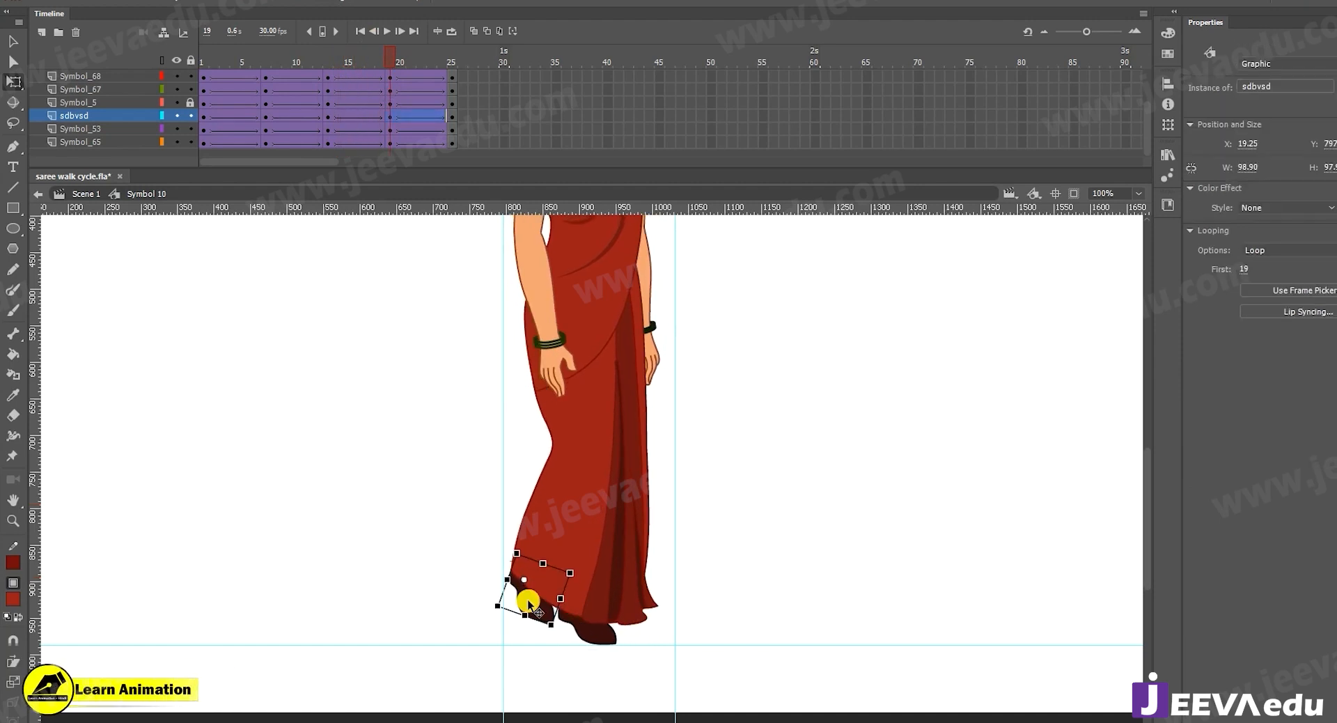
pyautogui.press('v')
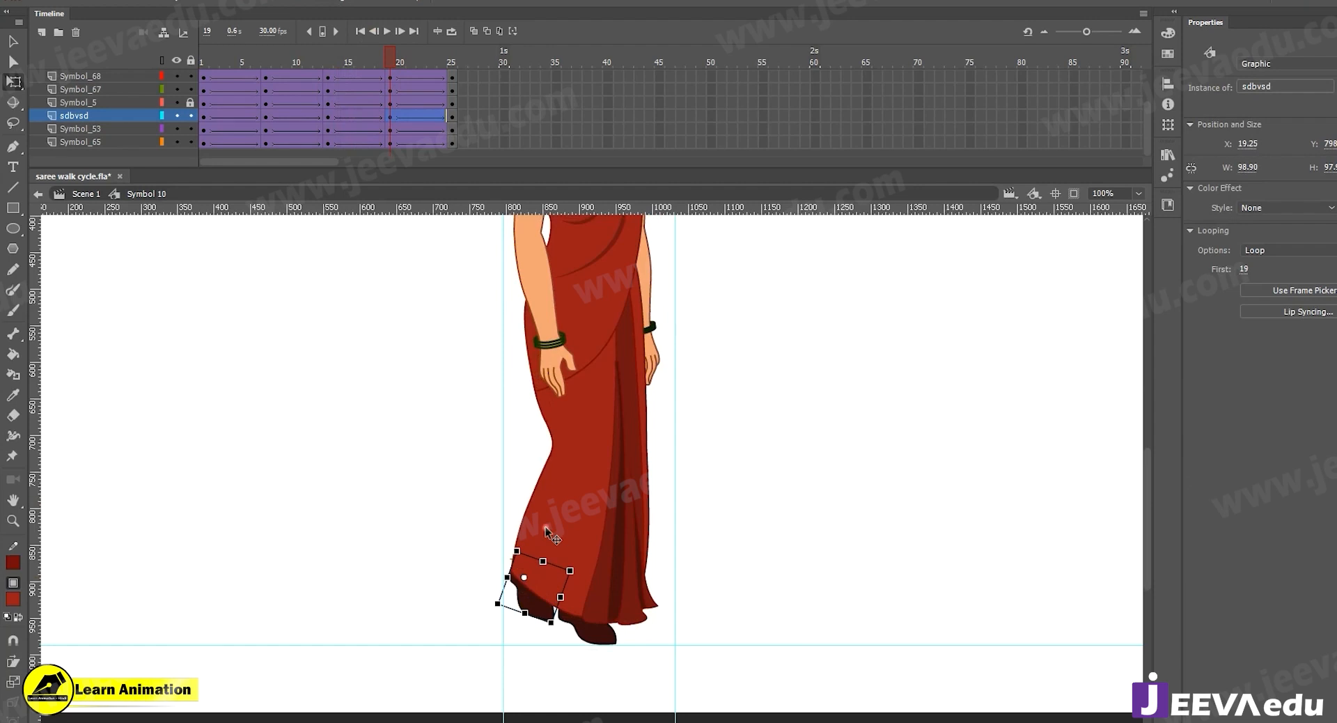
# Inside the skirt symbol at frame 19, reshape the back outline and rear hem so they fit over the raised rear shoe
pyautogui.click(547, 533)
pyautogui.doubleClick(546, 538)
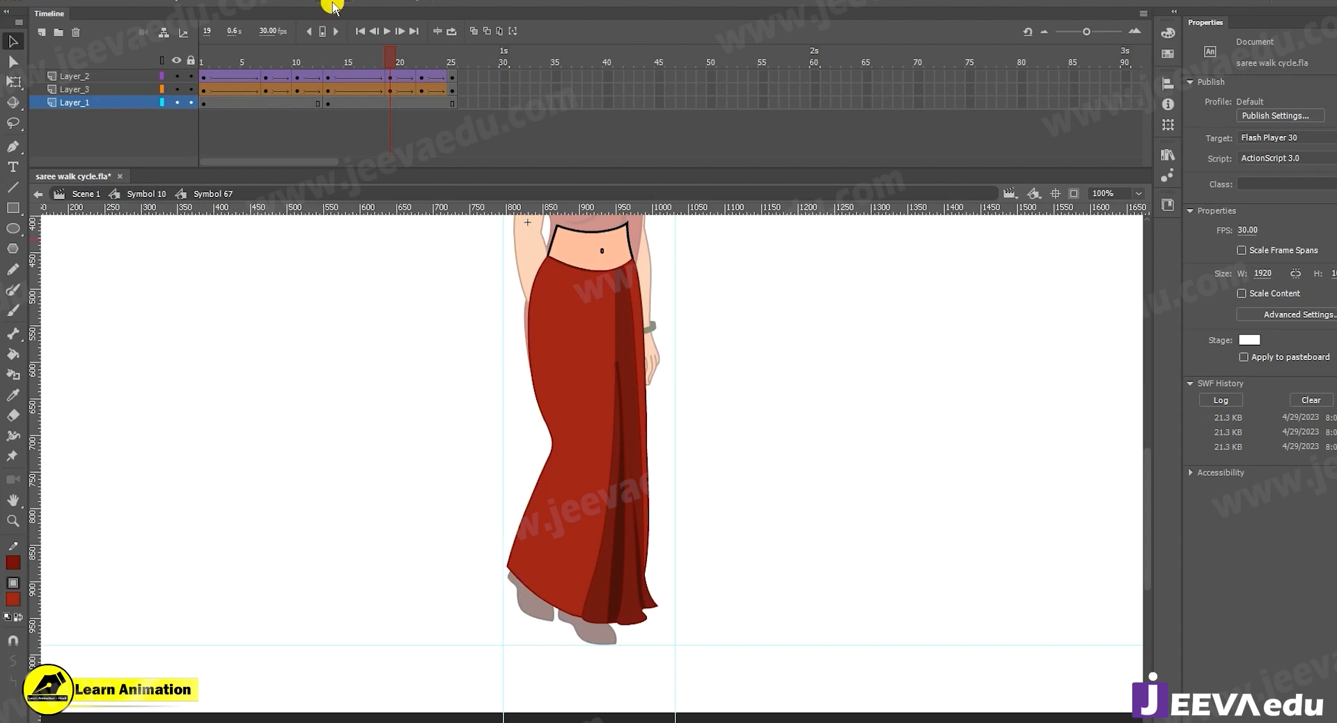
pyautogui.moveTo(373, 54); pyautogui.dragTo(387, 81)
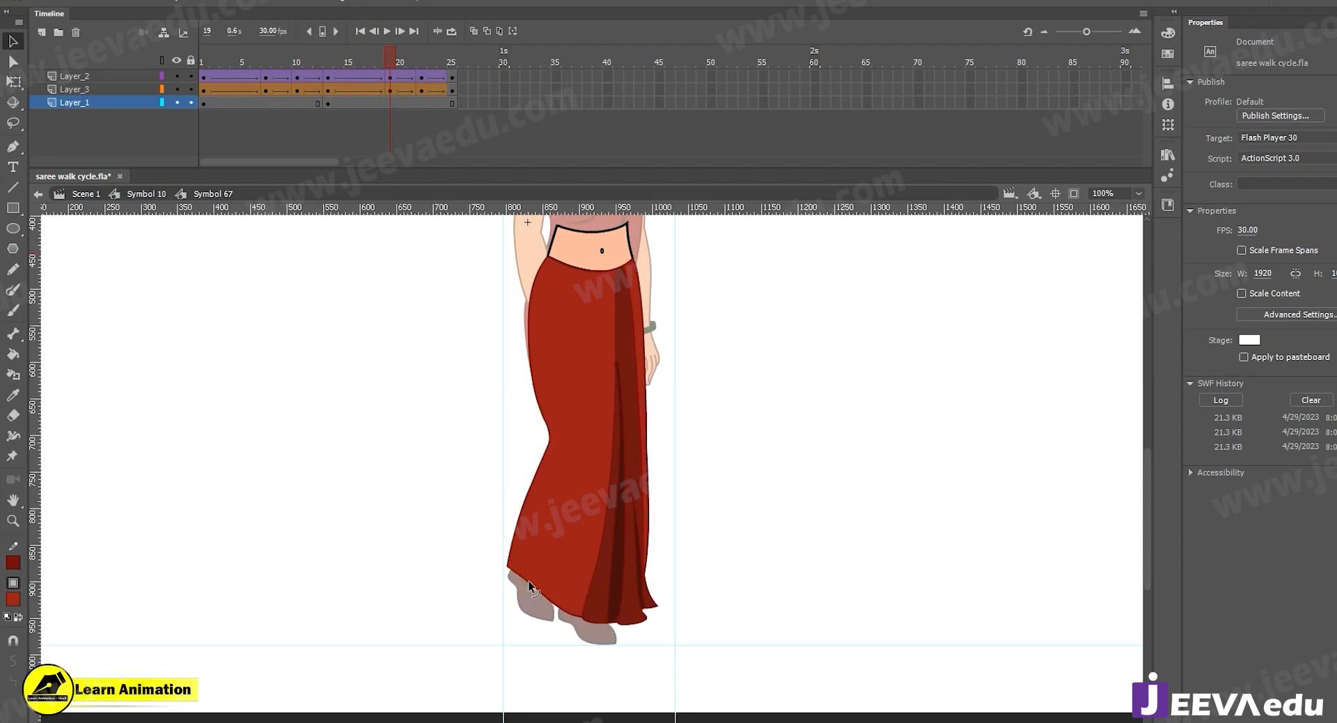
pyautogui.moveTo(391, 52)
pyautogui.mouseDown()
pyautogui.moveTo(350, 56)
pyautogui.moveTo(357, 72)
pyautogui.moveTo(387, 74)
pyautogui.mouseUp()
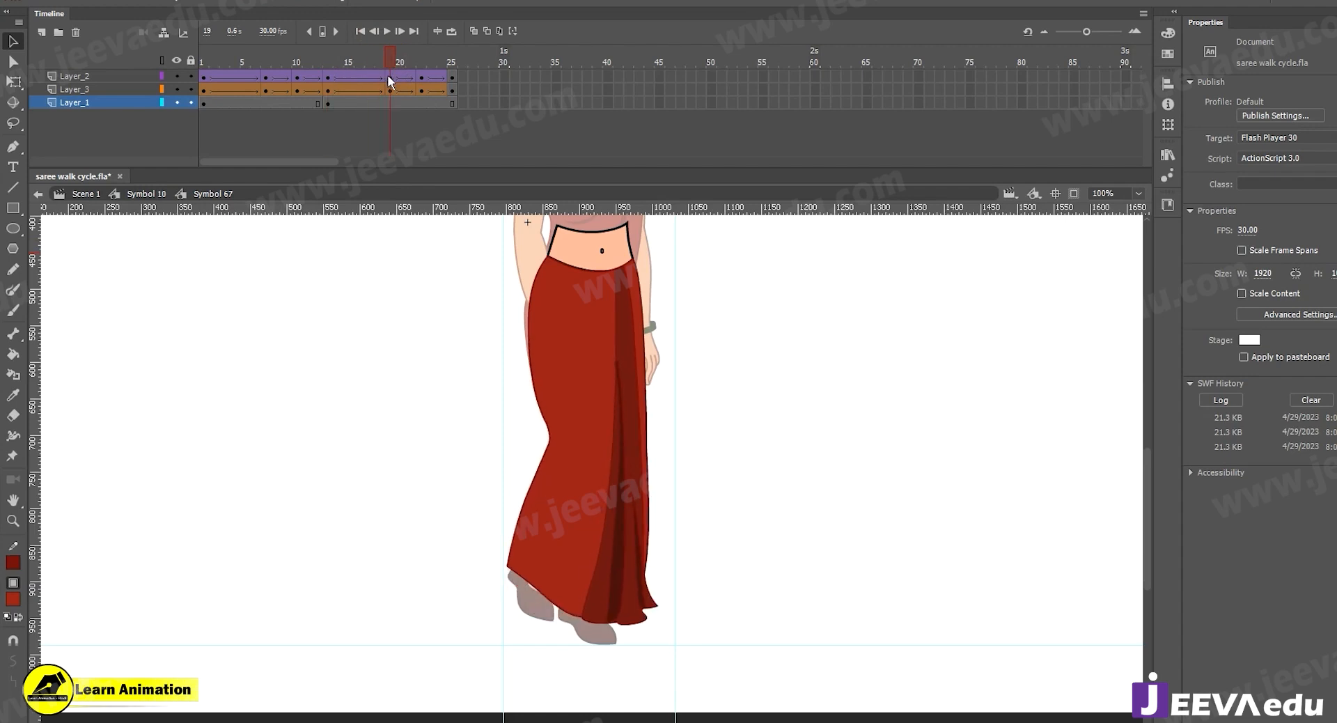
# Return to Symbol 10 and check how the rear shoe fits under the hem up to frame 19
pyautogui.doubleClick(417, 558)
pyautogui.click(524, 616)
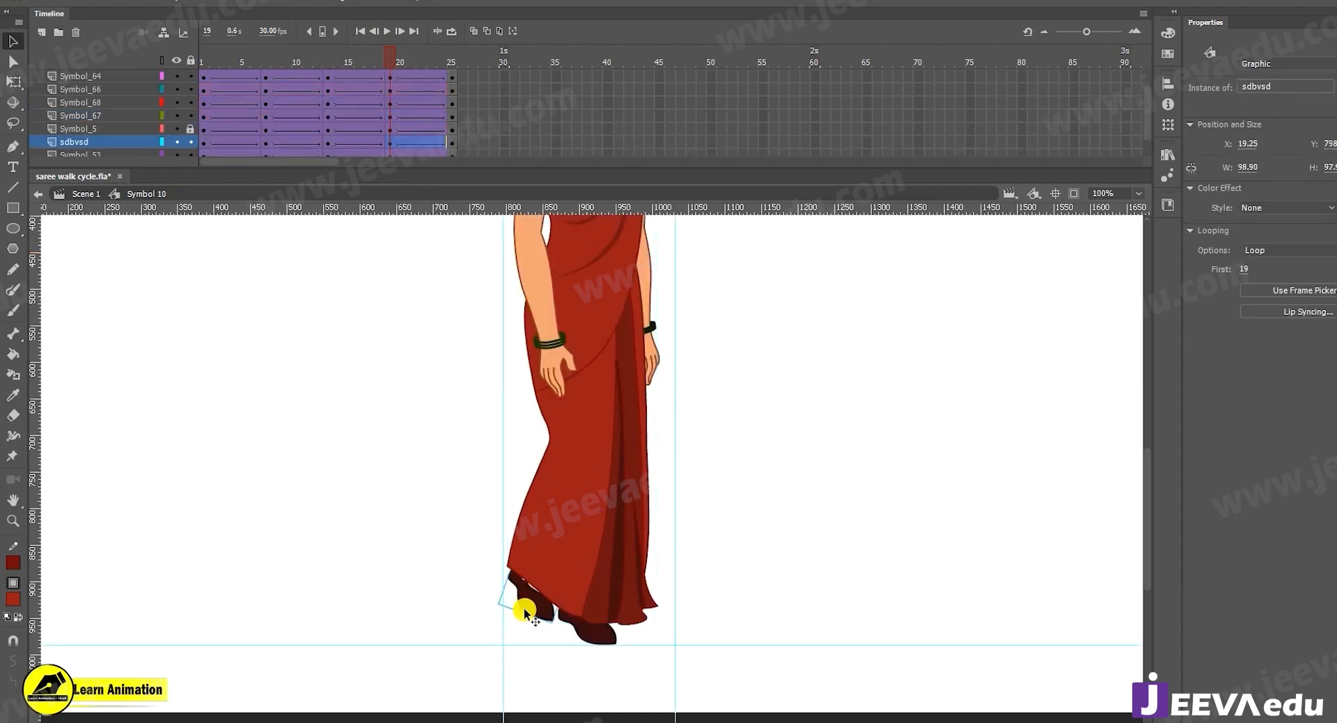
pyautogui.moveTo(365, 48); pyautogui.dragTo(391, 103)
# Unlock the Symbol_5 layer, rotate and shift its shoe at frame 19 to rest flat on the ground guide, and review the motion
pyautogui.click(568, 642)
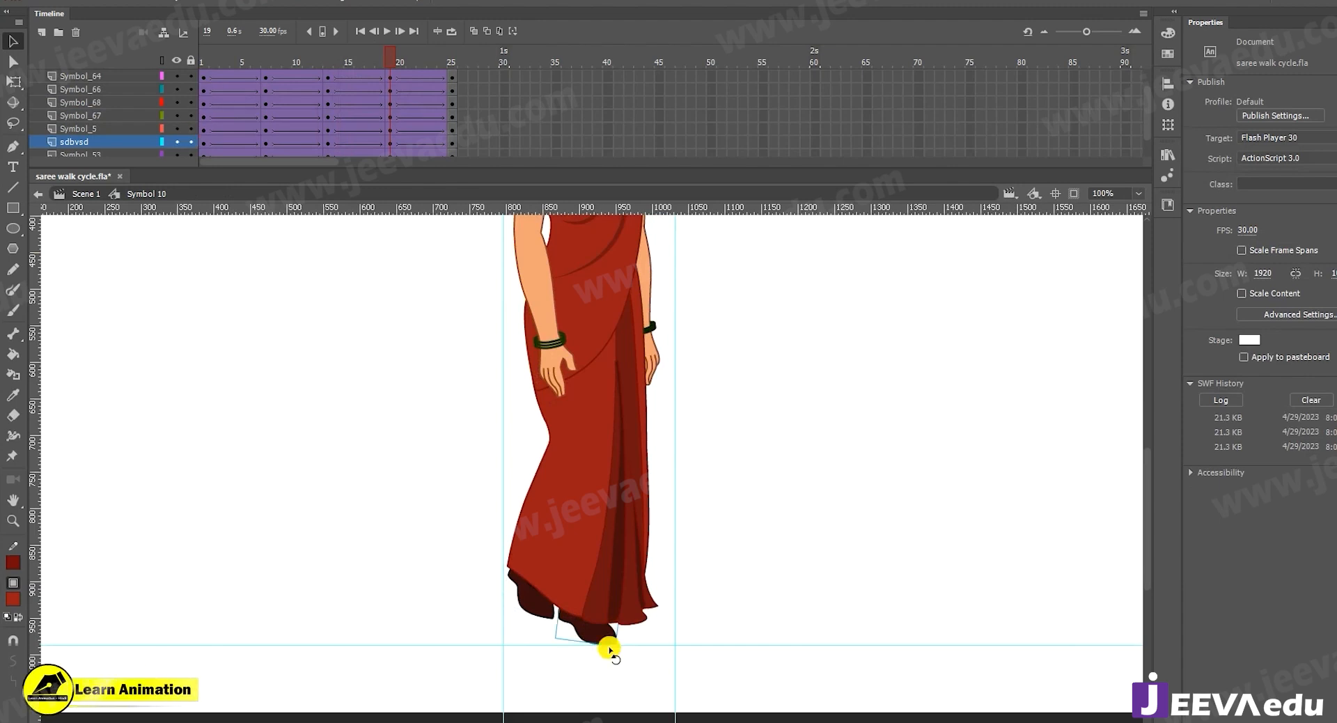
pyautogui.click(611, 649)
pyautogui.press('q')
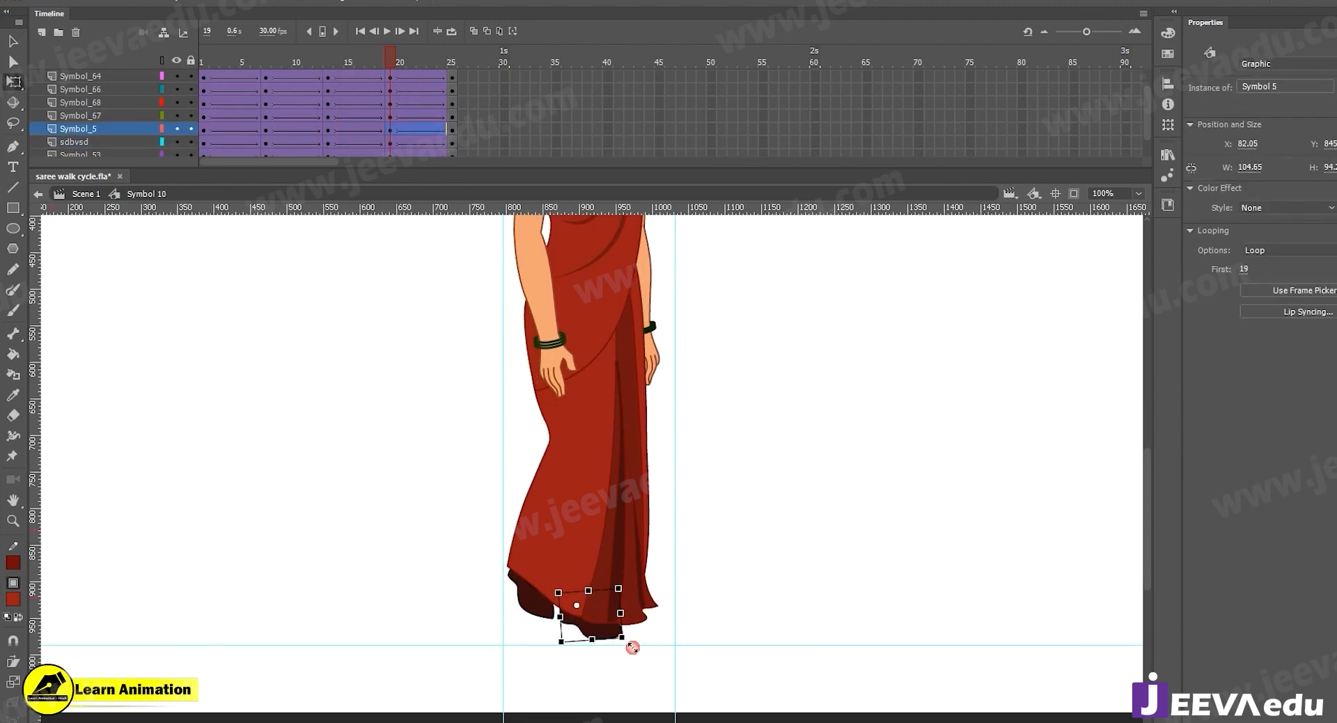
pyautogui.moveTo(627, 642); pyautogui.dragTo(624, 650)
pyautogui.moveTo(352, 61); pyautogui.dragTo(387, 92)
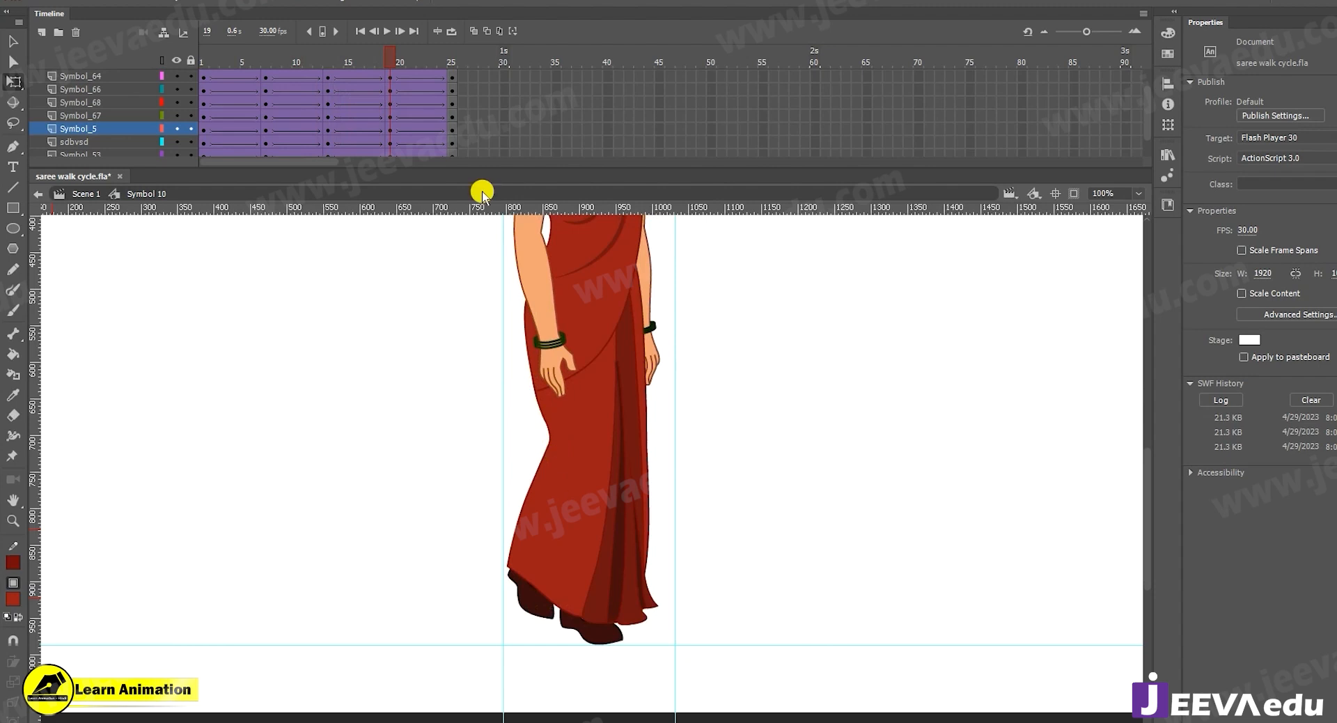
pyautogui.moveTo(383, 89); pyautogui.dragTo(416, 76)
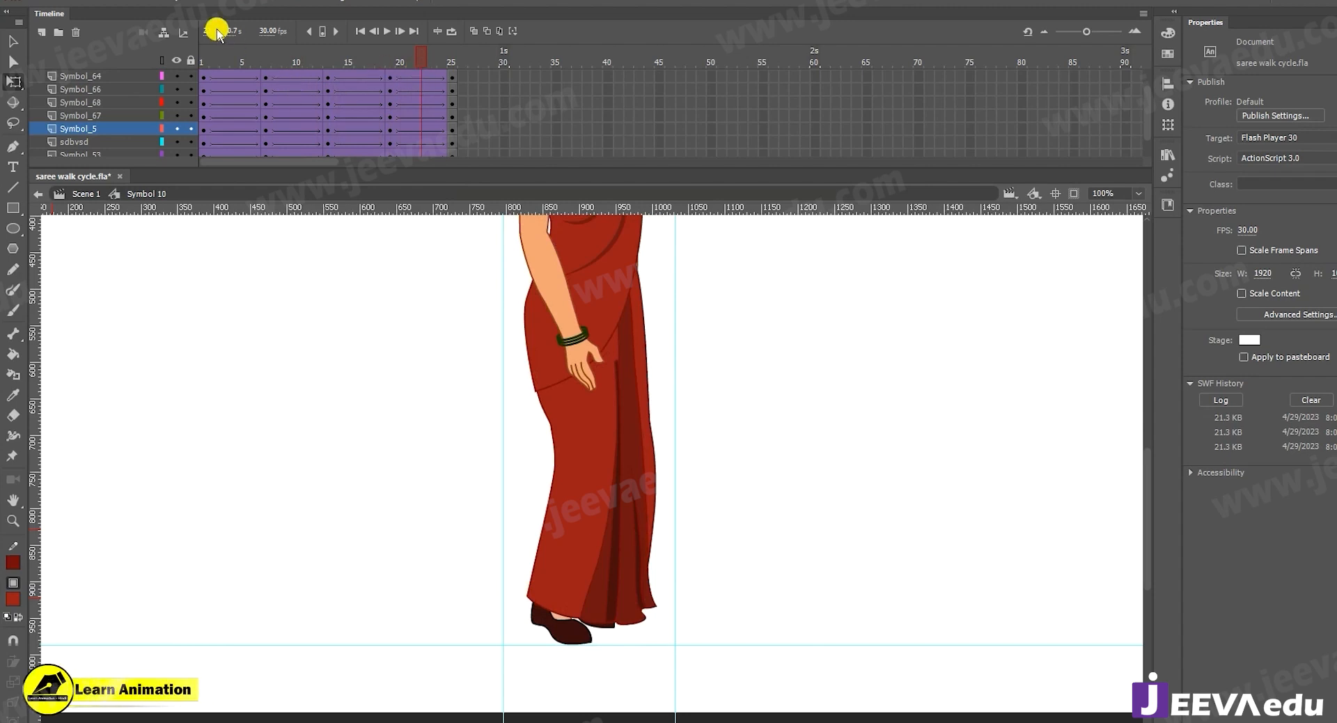
# Check the skirt's front pleat panel at frame 22 and clear the stray Symbol_67 keyframe there
pyautogui.moveTo(410, 64)
pyautogui.mouseDown()
pyautogui.moveTo(392, 64)
pyautogui.moveTo(421, 71)
pyautogui.mouseUp()
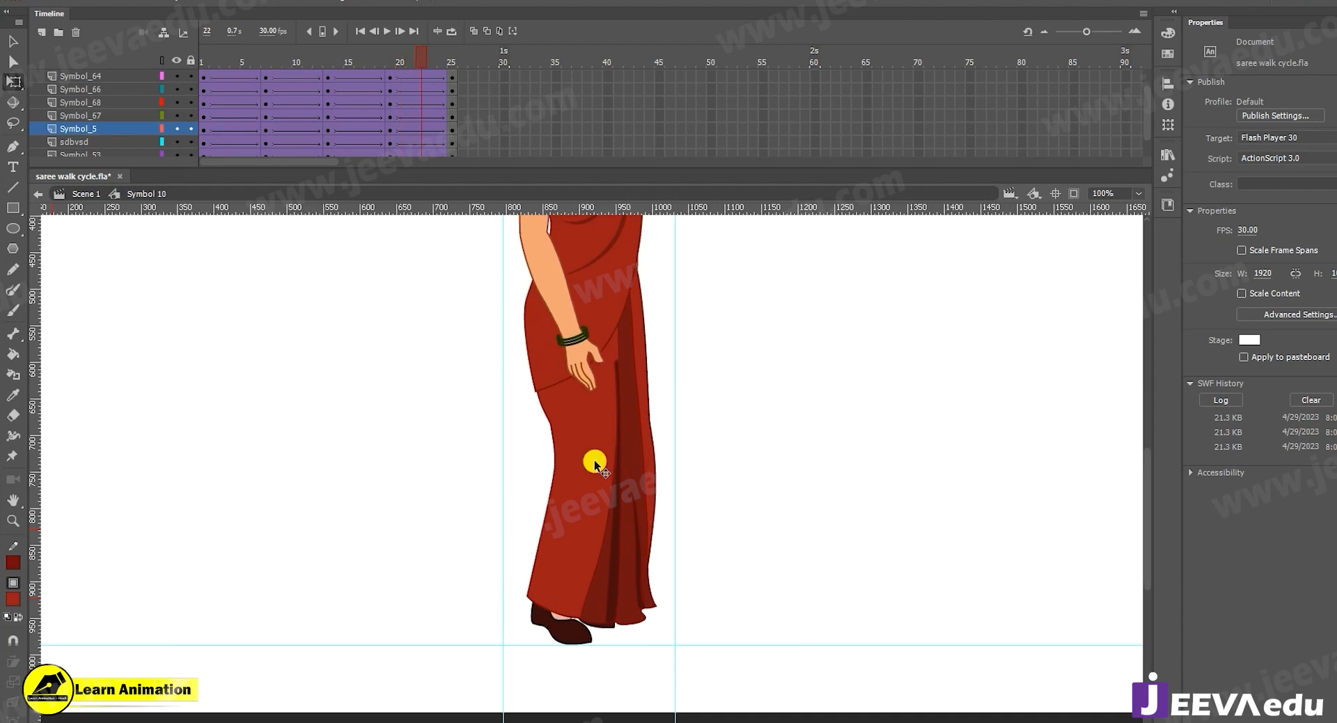
pyautogui.doubleClick(589, 513)
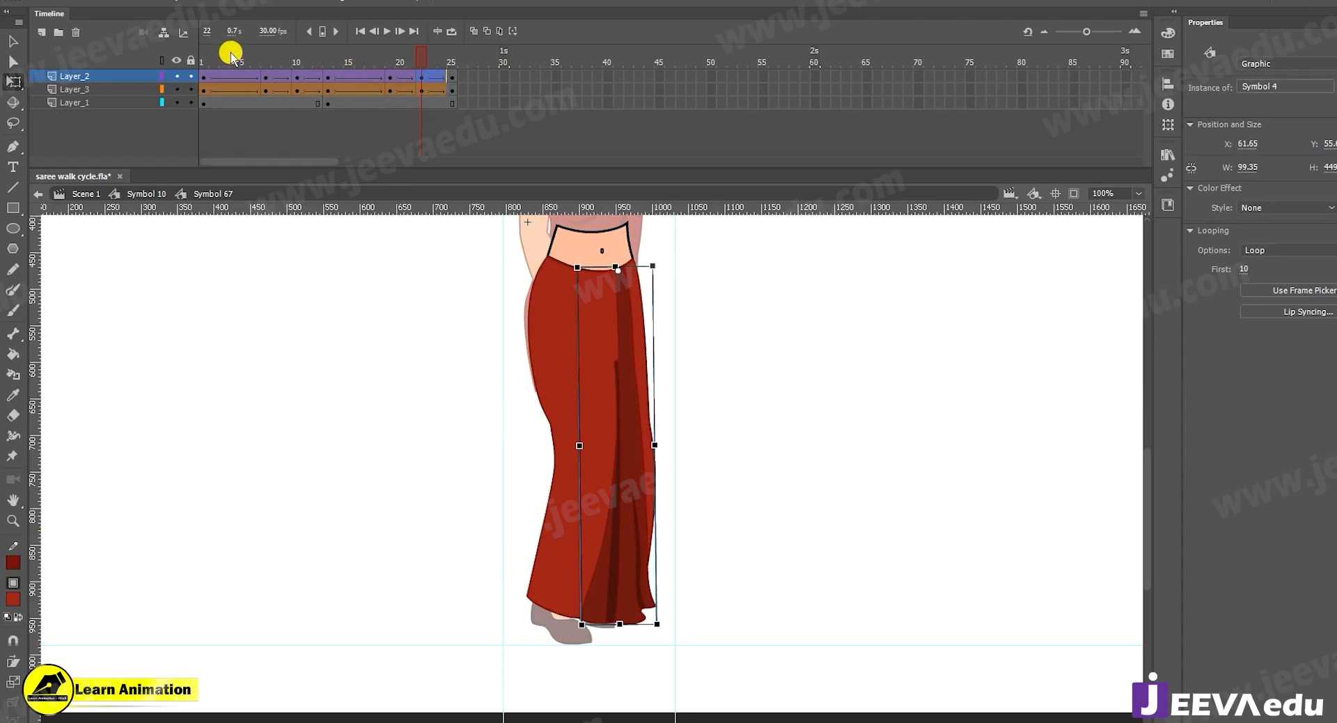
pyautogui.click(408, 57)
pyautogui.click(422, 70)
pyautogui.click(334, 529)
pyautogui.doubleClick(334, 529)
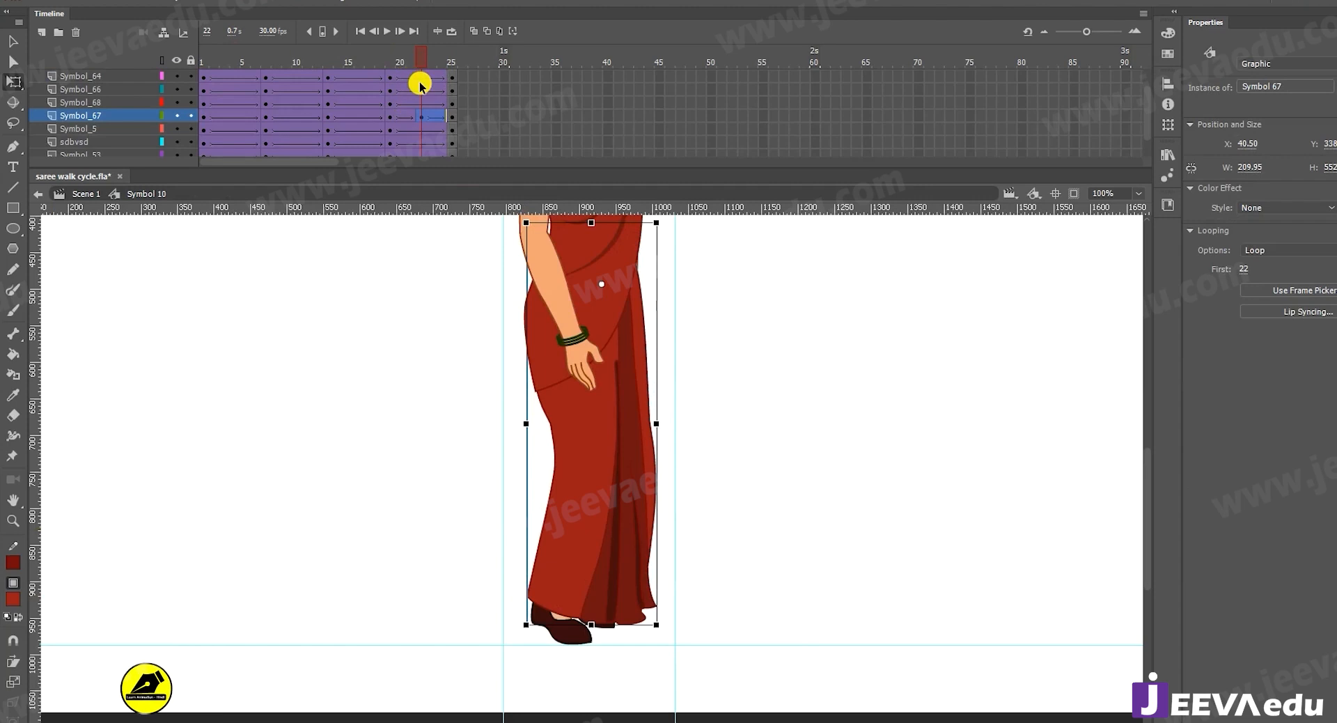
pyautogui.click(423, 117)
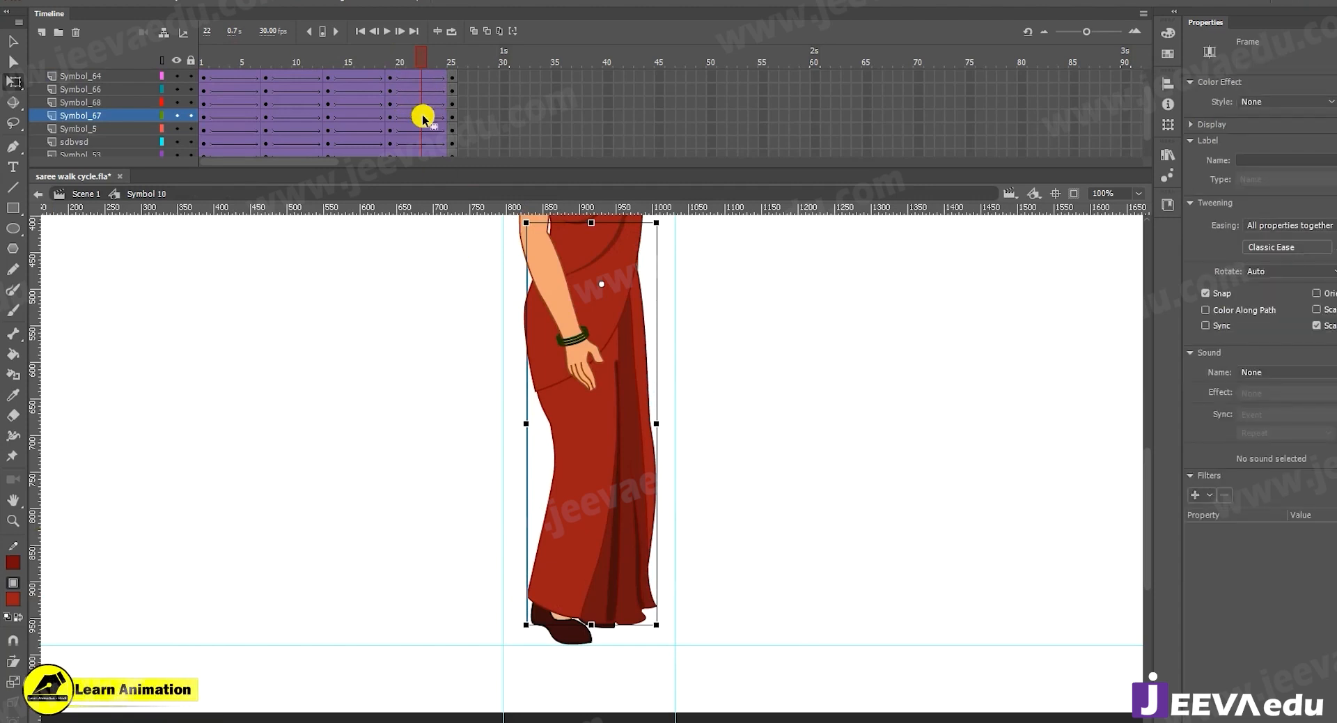
pyautogui.rightClick(423, 116)
pyautogui.click(448, 265)
pyautogui.moveTo(416, 56); pyautogui.dragTo(422, 85)
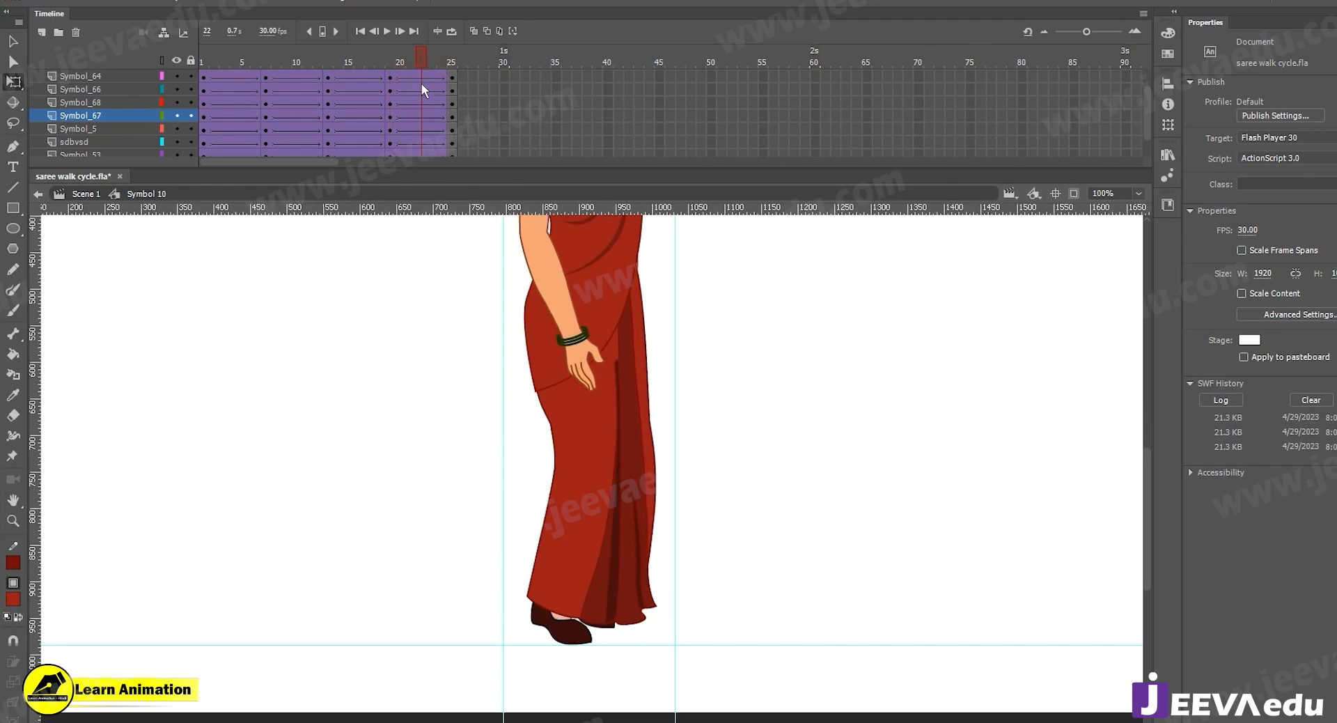
# Inside the skirt symbol at frame 22, rotate the front pleat panel slightly forward, and return to Symbol 10
pyautogui.press('v')
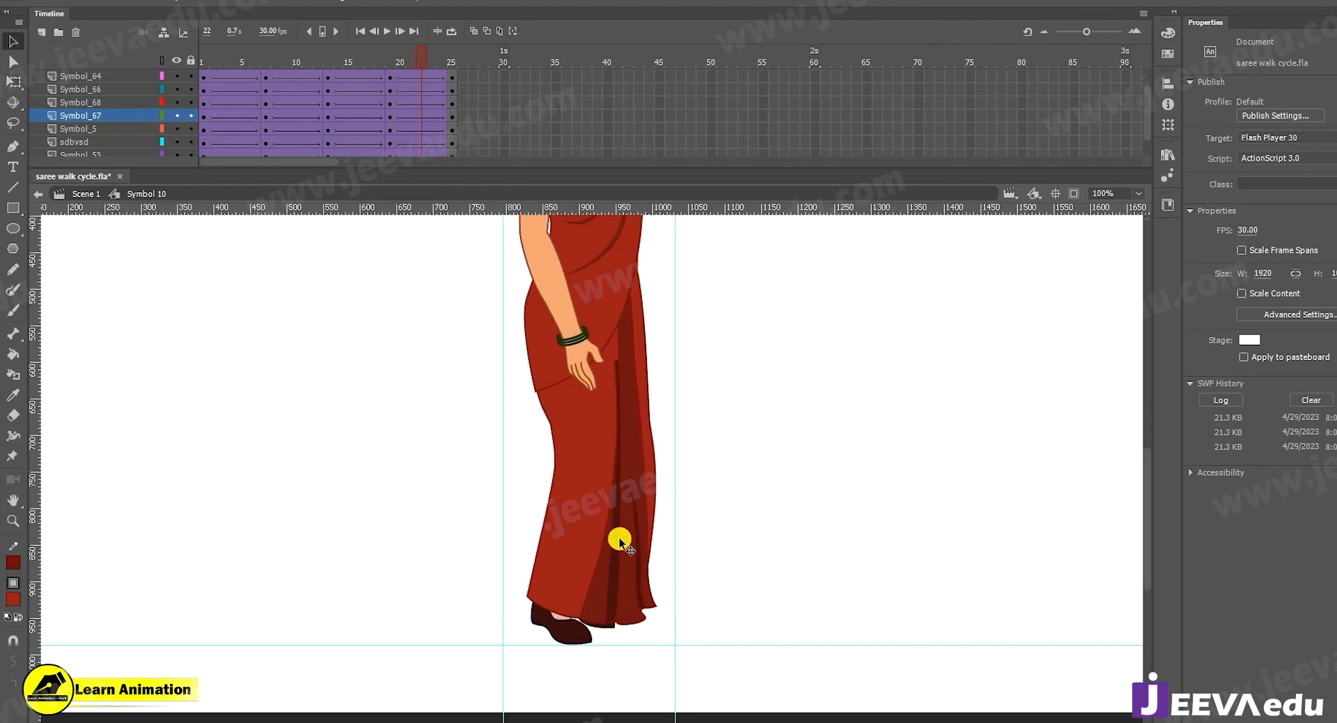
pyautogui.doubleClick(620, 543)
pyautogui.moveTo(415, 67)
pyautogui.mouseDown()
pyautogui.moveTo(390, 68)
pyautogui.moveTo(421, 68)
pyautogui.mouseUp()
pyautogui.click(627, 464)
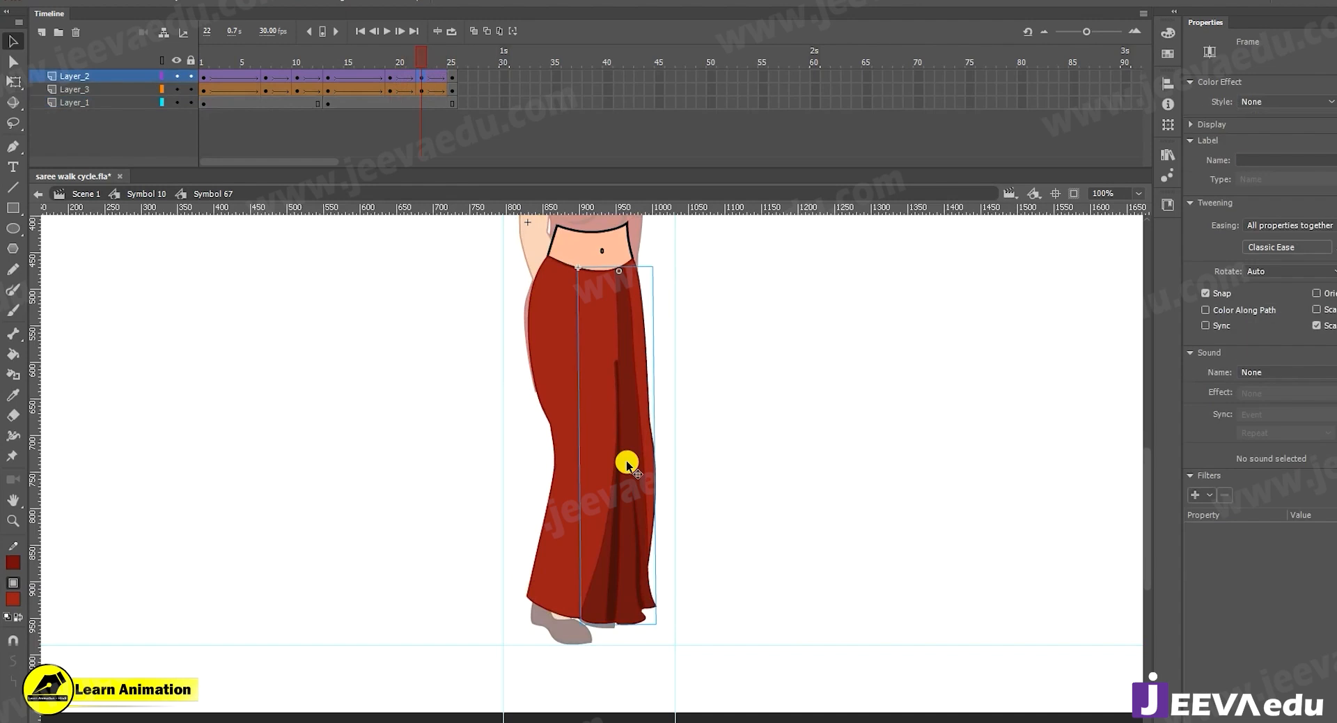
pyautogui.press('q')
pyautogui.moveTo(666, 635); pyautogui.dragTo(676, 634)
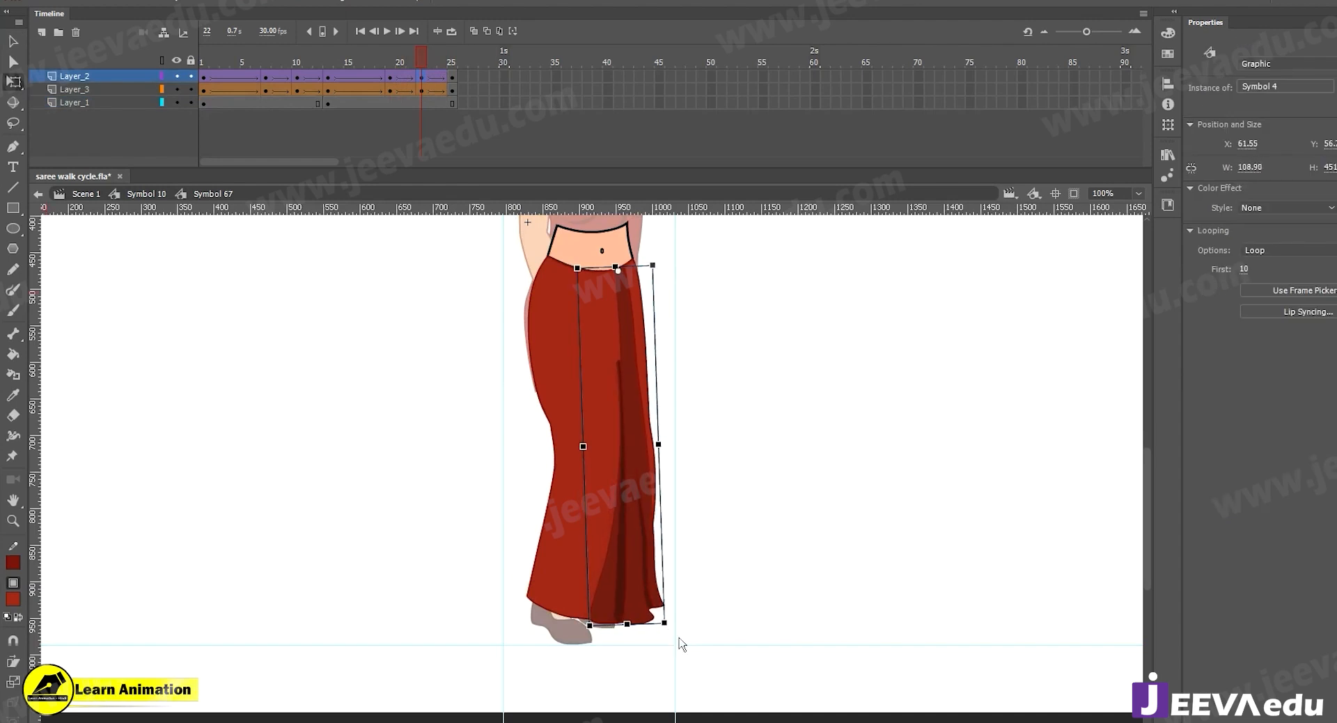
pyautogui.click(257, 432)
pyautogui.doubleClick(256, 432)
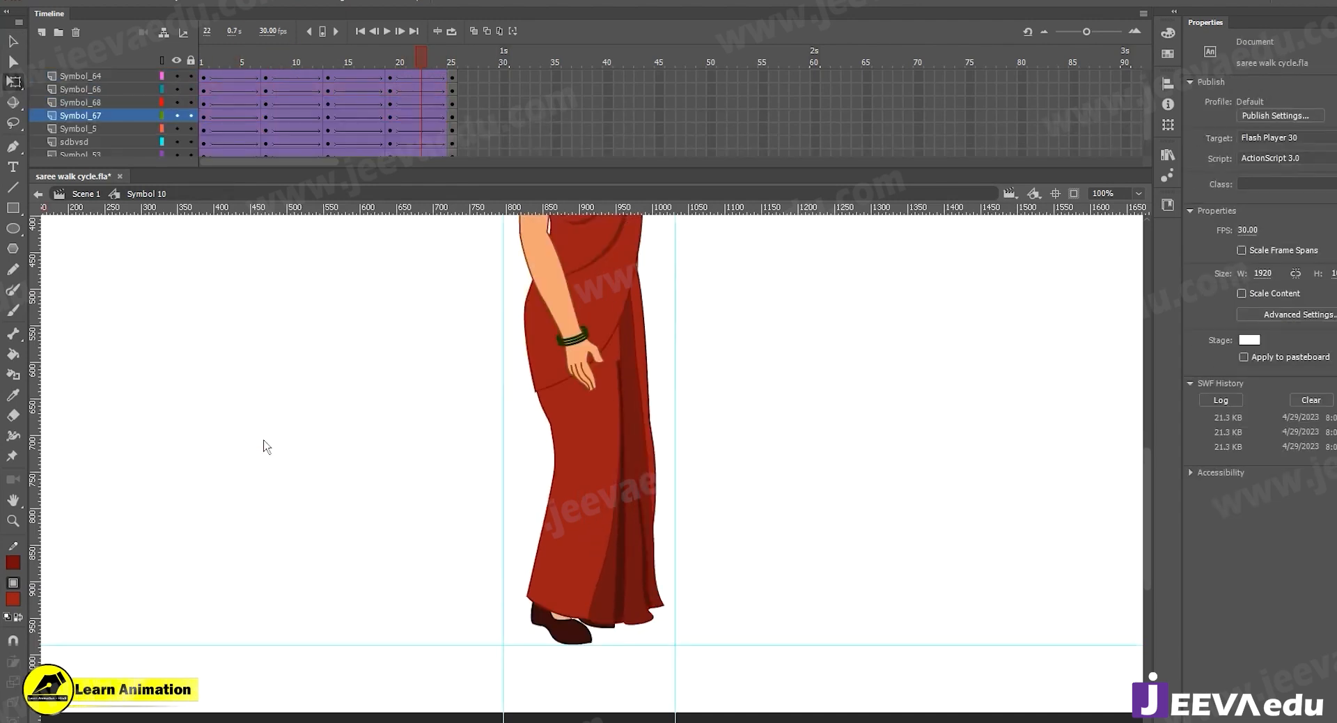
# Review frames 7 to 10, rotate the skirt's front pleat panel slightly forward at frame 10, and return to Symbol 10
pyautogui.click(219, 90)
pyautogui.click(263, 101)
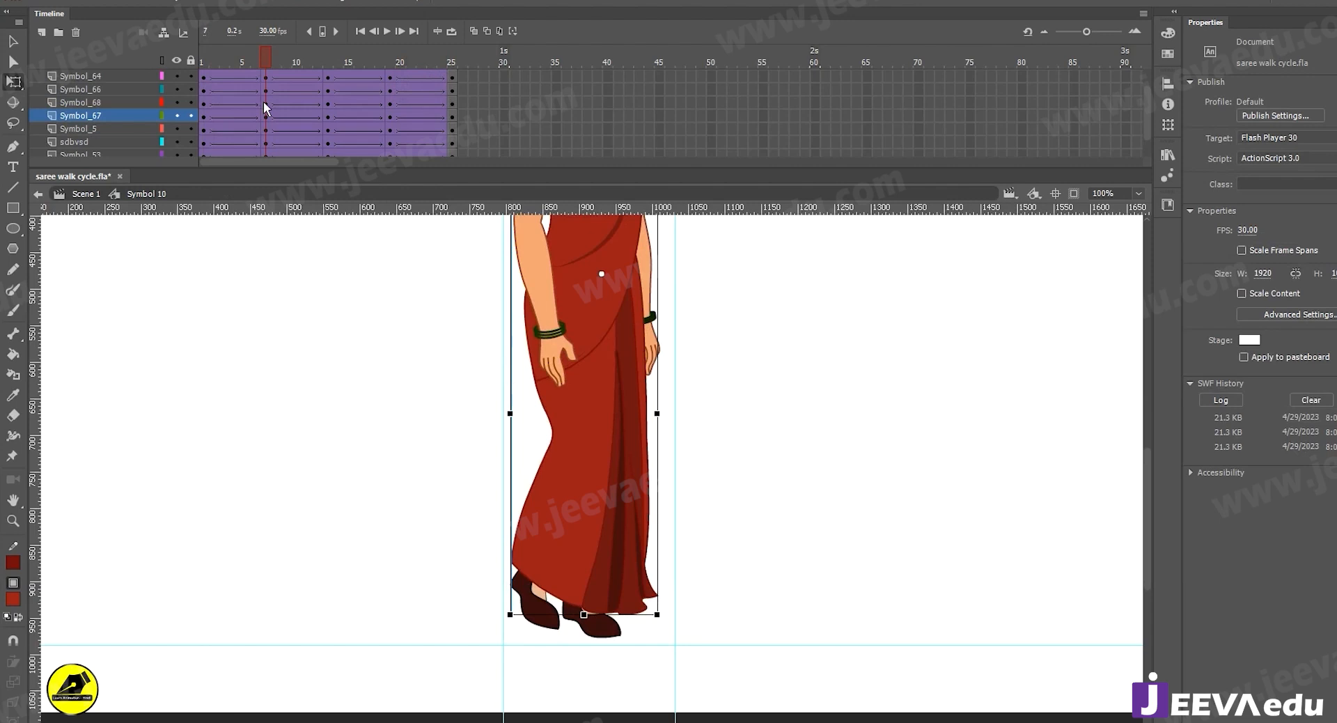
pyautogui.click(277, 104)
pyautogui.moveTo(286, 106); pyautogui.dragTo(284, 103)
pyautogui.click(295, 61)
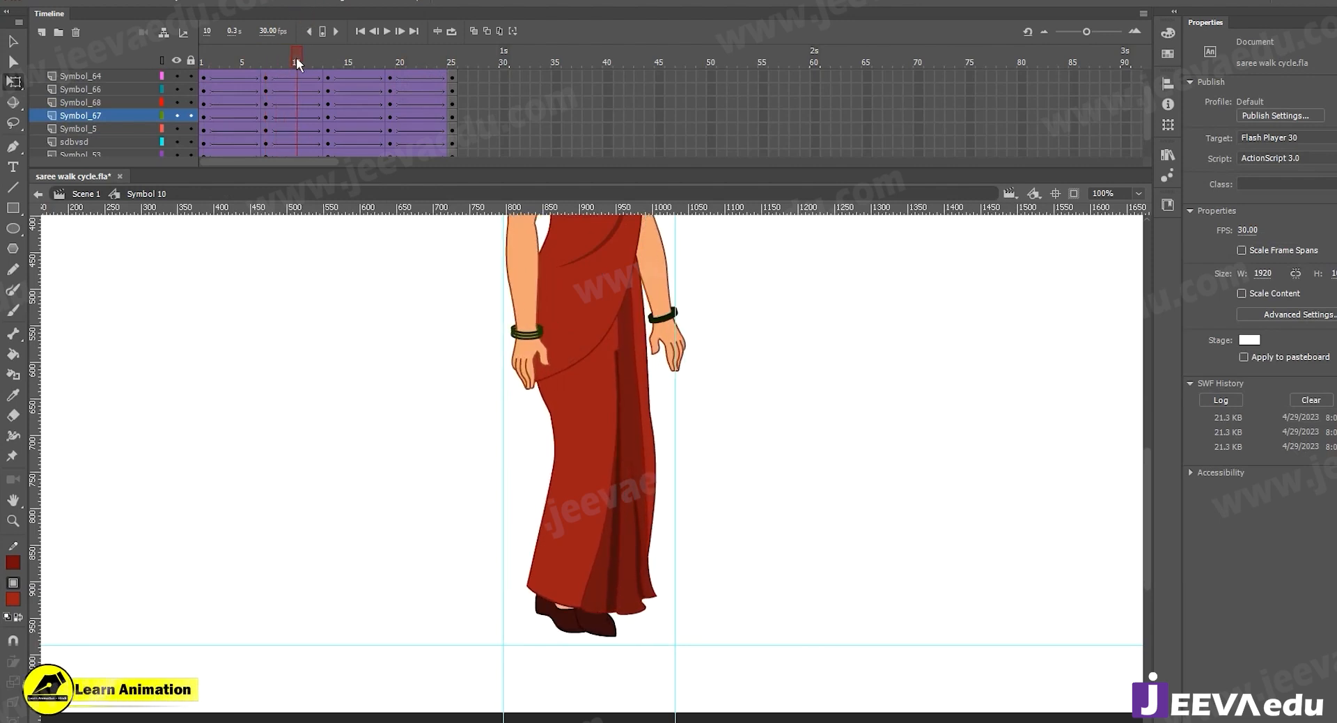
pyautogui.press('v')
pyautogui.doubleClick(624, 503)
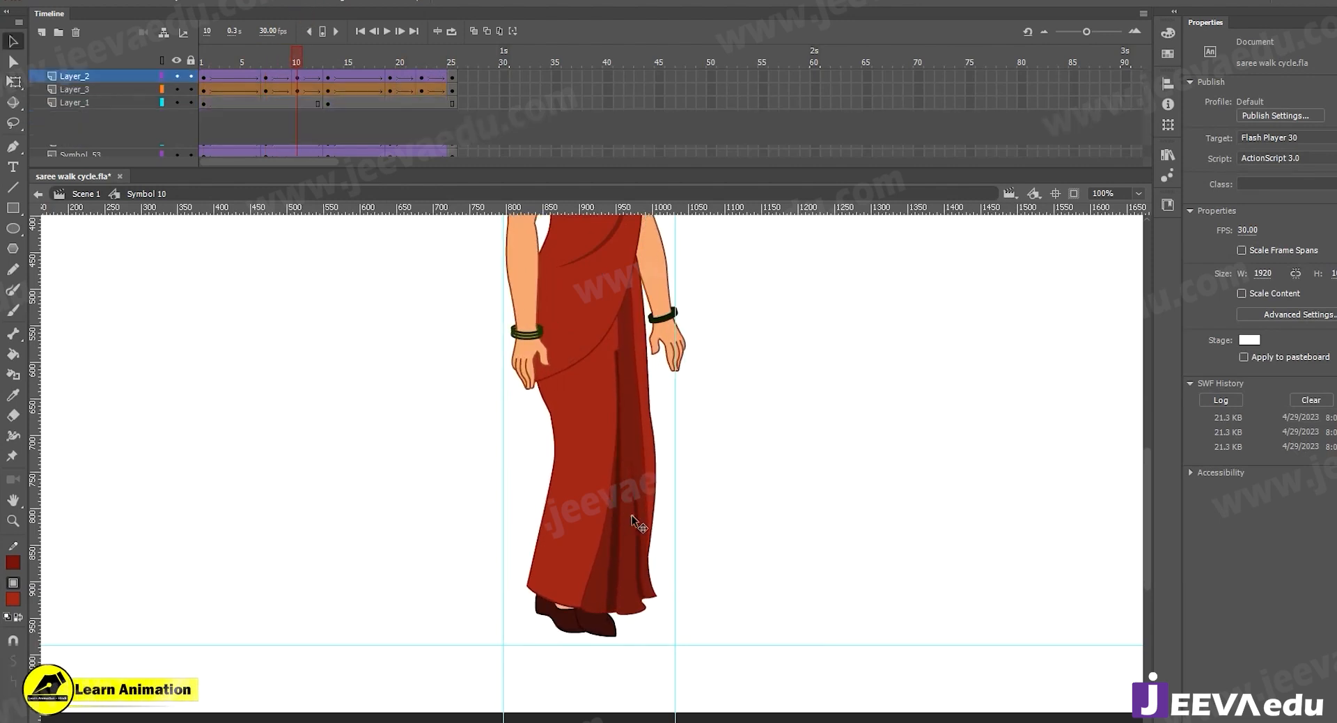
pyautogui.click(296, 78)
pyautogui.press('q')
pyautogui.moveTo(669, 622); pyautogui.dragTo(681, 624)
pyautogui.doubleClick(346, 337)
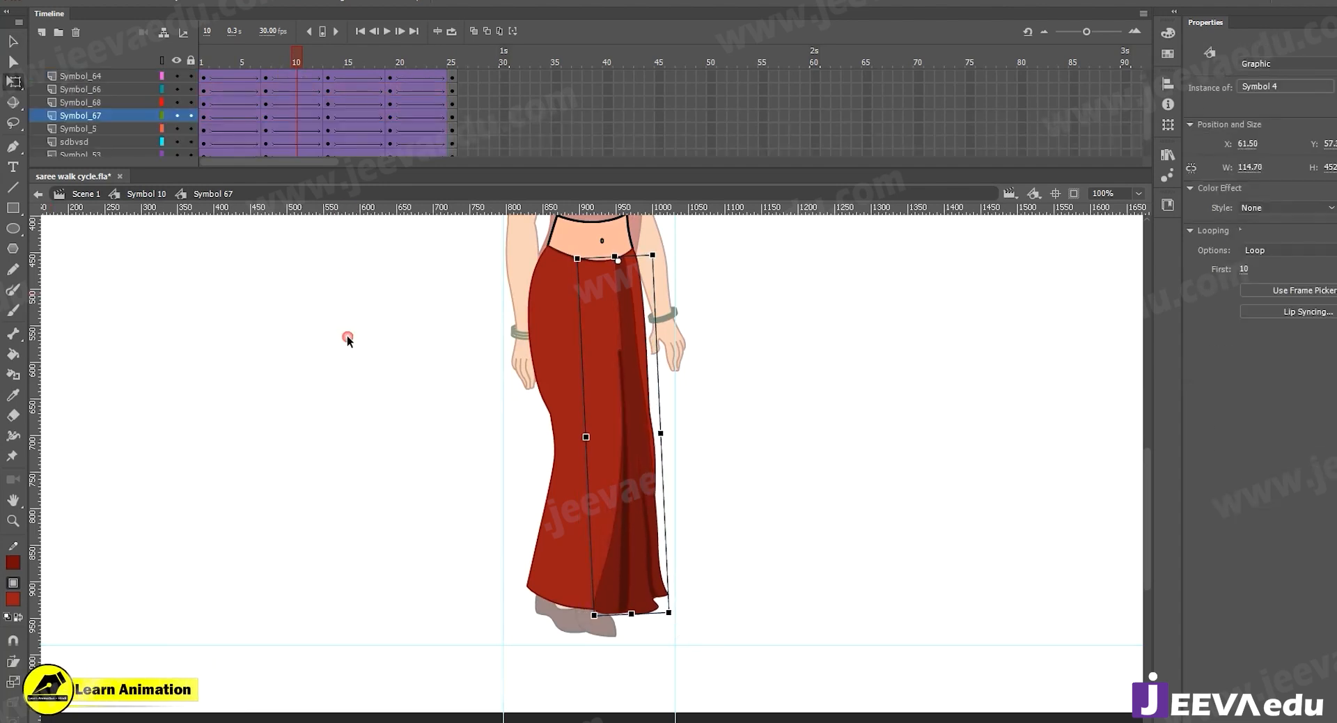
# Inside the front shoe symbol sdbvsd, insert a keyframe at frame 23 and show frame 3 of Symbol 6 there
pyautogui.moveTo(387, 64); pyautogui.dragTo(436, 88)
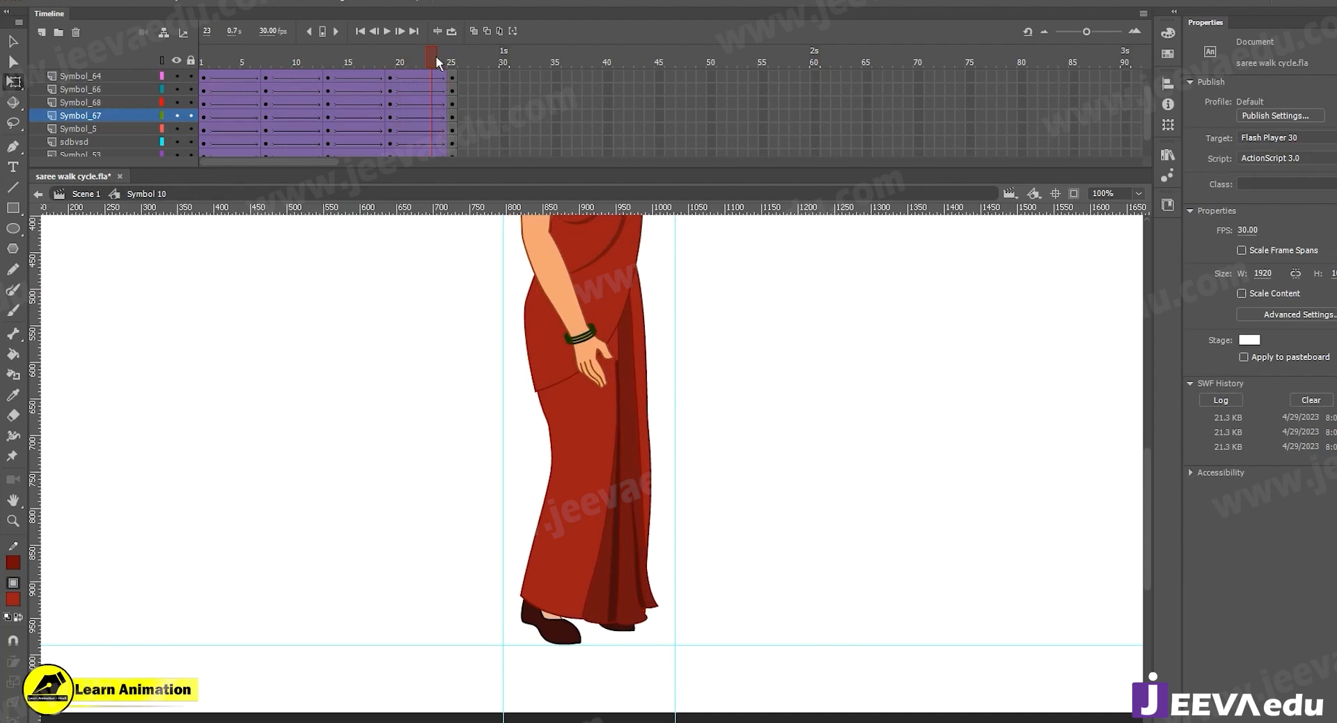
pyautogui.moveTo(436, 56); pyautogui.dragTo(449, 69)
pyautogui.press('v')
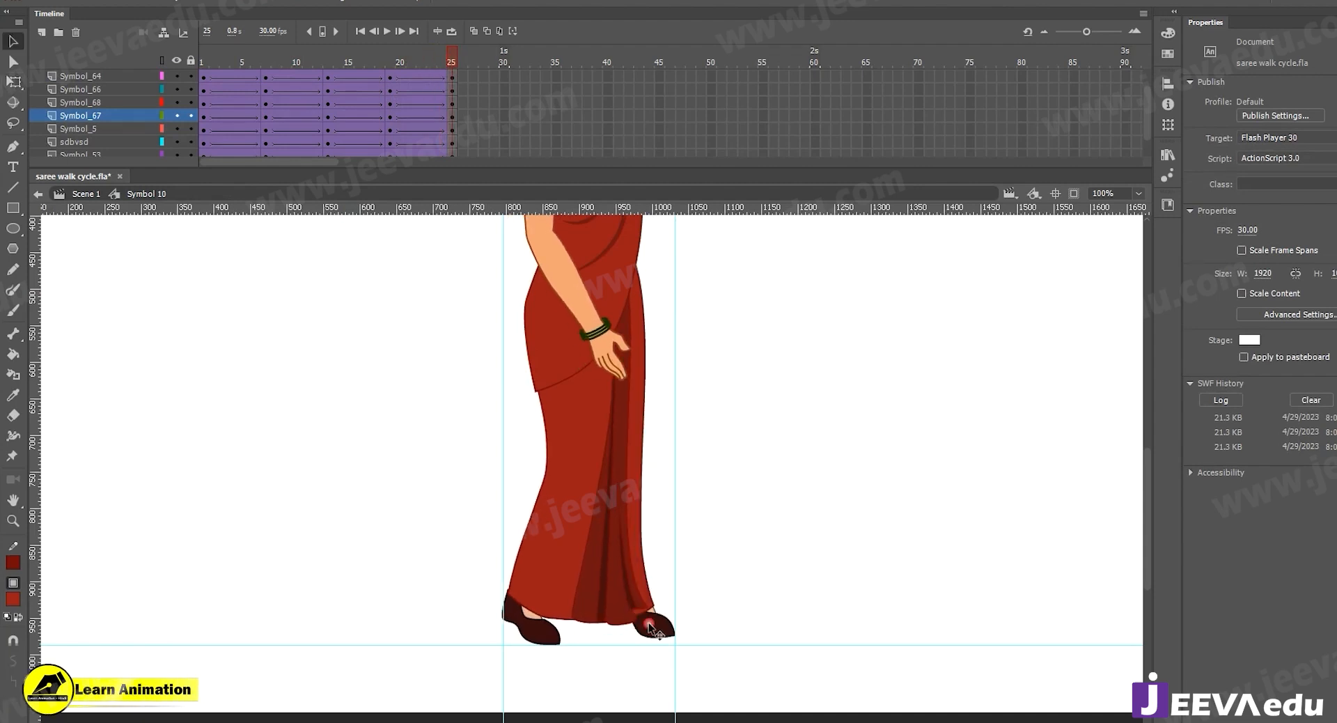
pyautogui.click(650, 625)
pyautogui.doubleClick(650, 625)
pyautogui.click(446, 76)
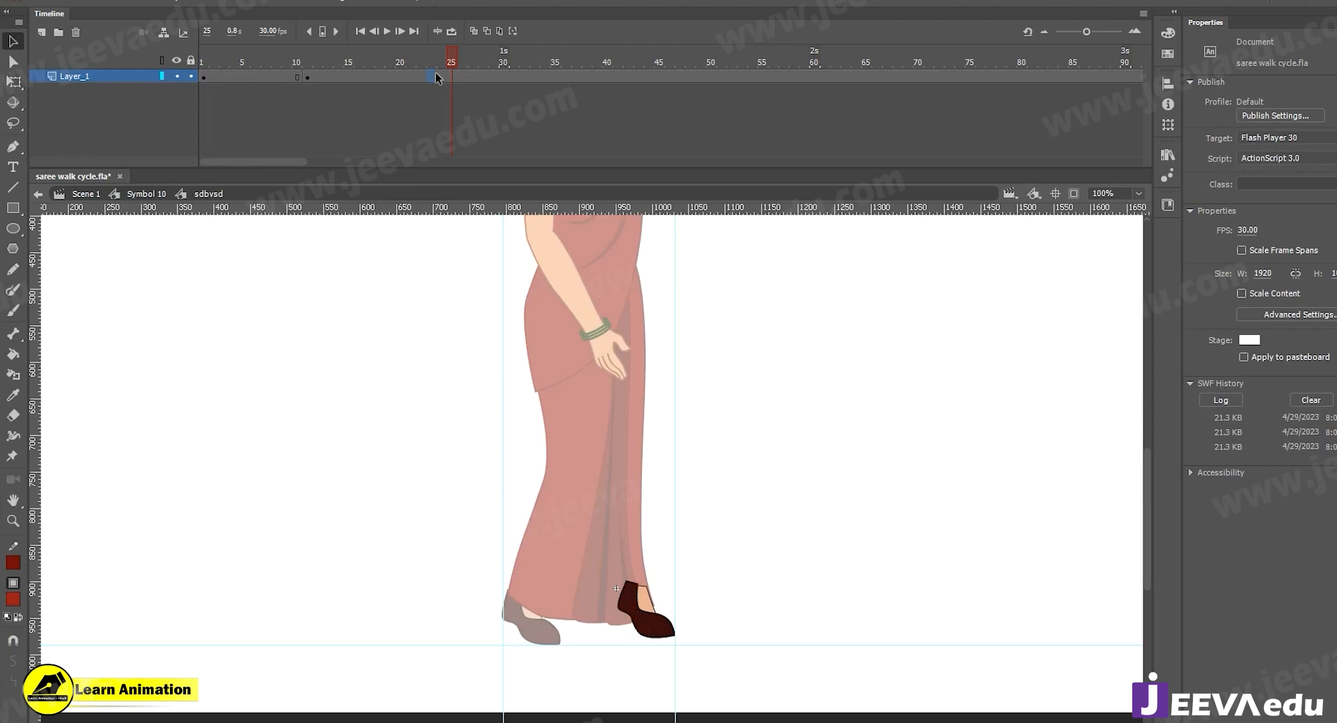
pyautogui.click(433, 77)
pyautogui.press('F6')
pyautogui.click(651, 626)
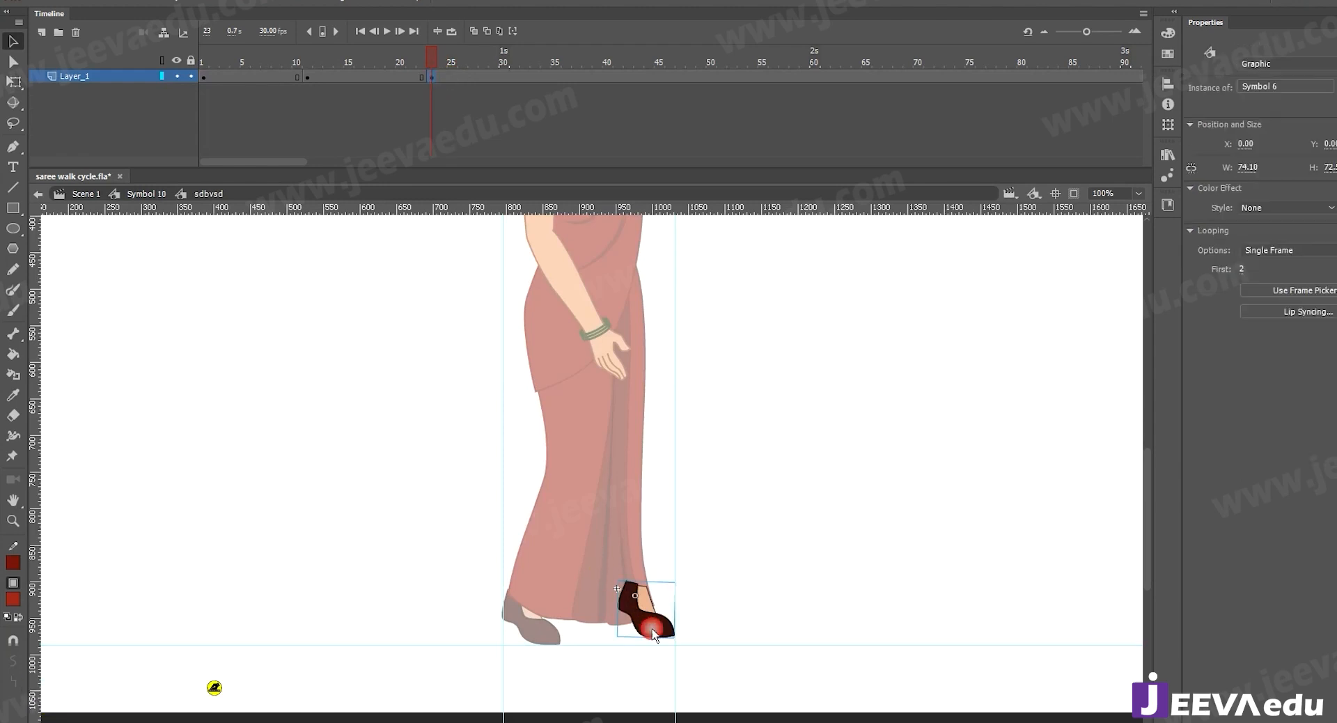
pyautogui.click(1284, 290)
pyautogui.click(881, 432)
pyautogui.click(1025, 268)
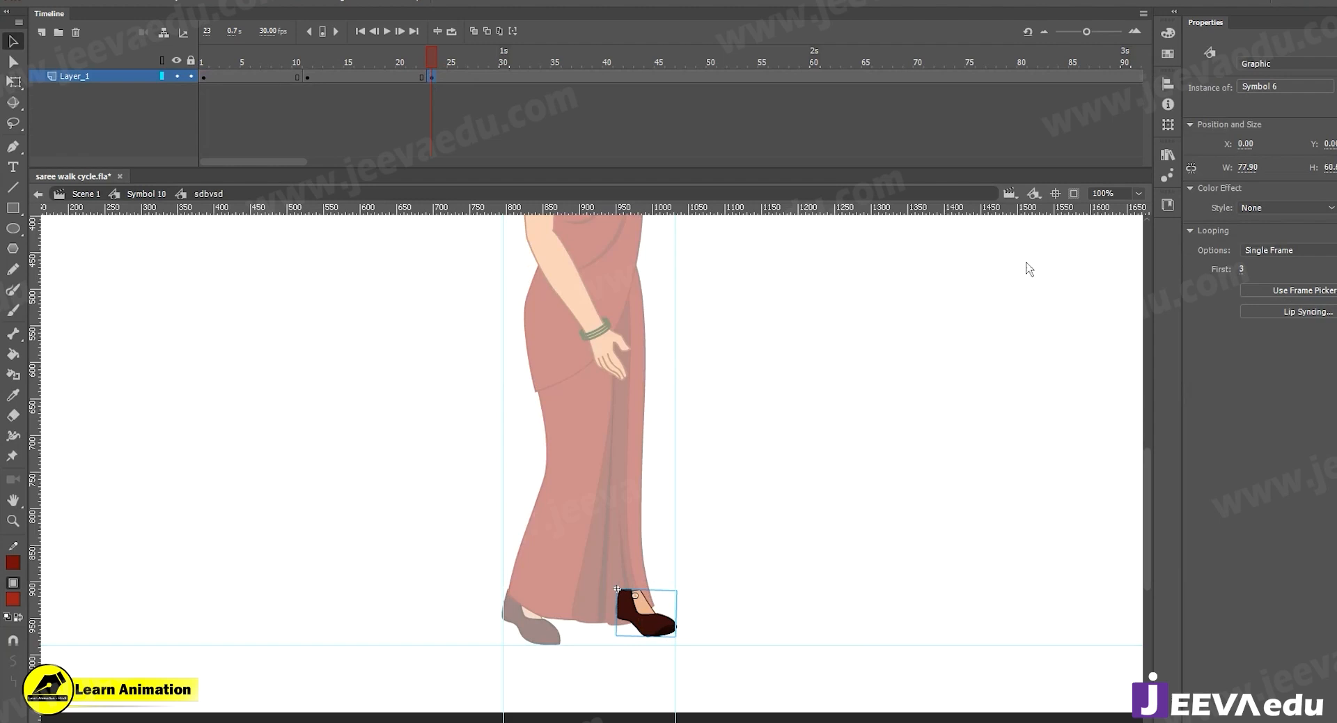
# Give the shoe symbol a keyframe at frame 25 showing frame 1 of Symbol 6, and return to Symbol 10
pyautogui.click(451, 77)
pyautogui.click(645, 617)
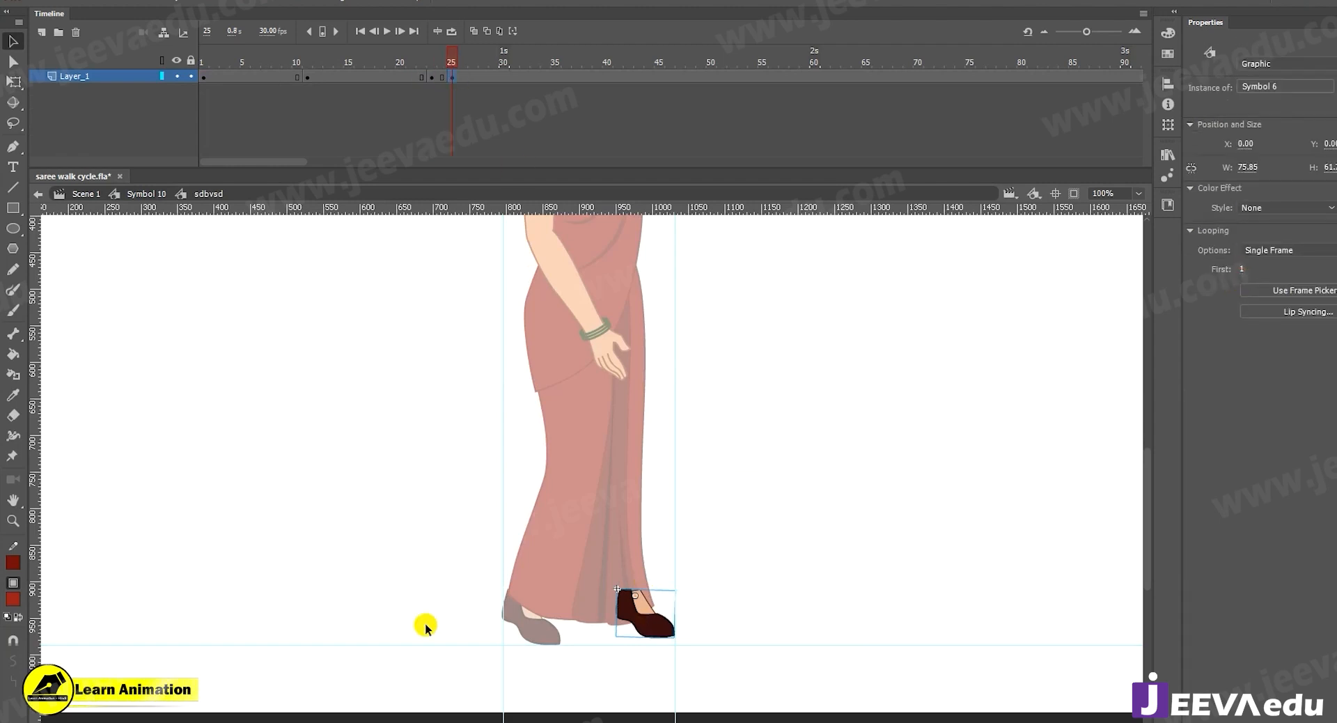
pyautogui.click(402, 619)
pyautogui.doubleClick(401, 617)
# Play the walk cycle from frame 1 with the full figure in view and examine the pose at frame 19
pyautogui.moveTo(454, 55); pyautogui.dragTo(161, 103)
pyautogui.press('z')
pyautogui.keyDown('alt'); pyautogui.click(581, 410); pyautogui.keyUp('alt')
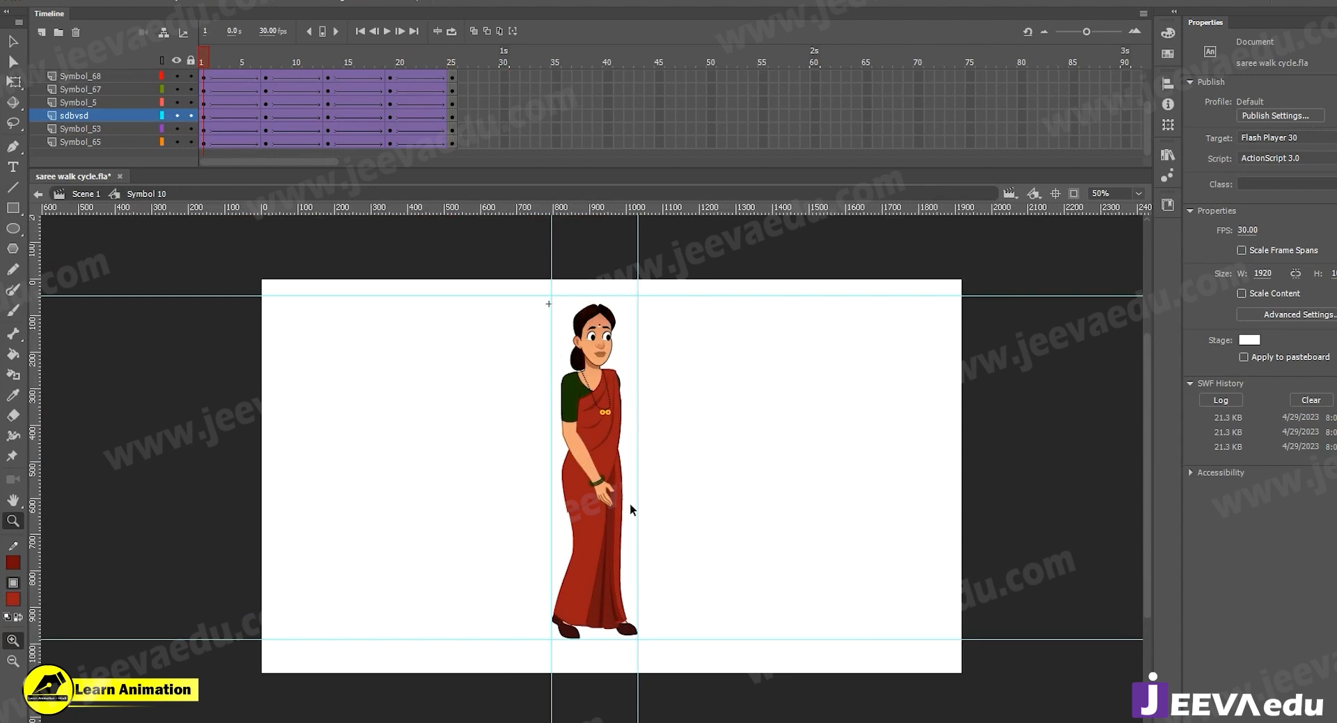
pyautogui.press('Return')
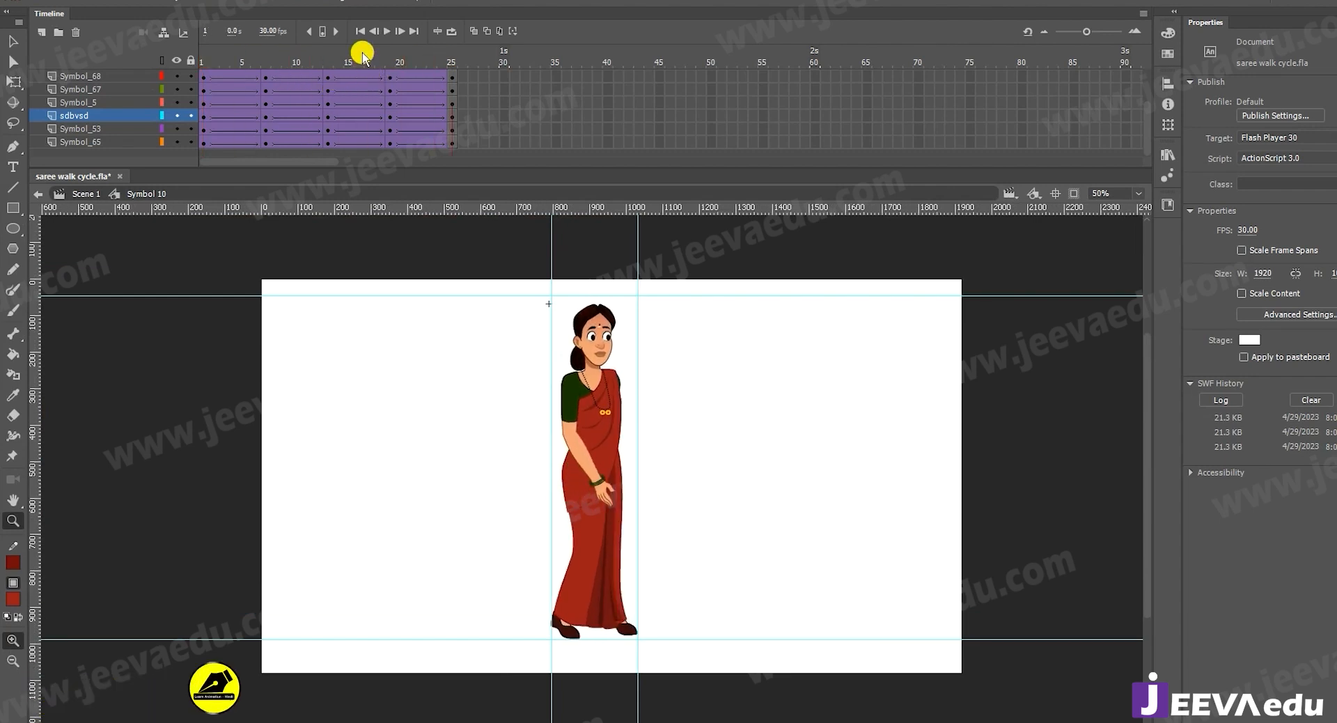
pyautogui.click(383, 57)
pyautogui.click(389, 57)
pyautogui.click(600, 585)
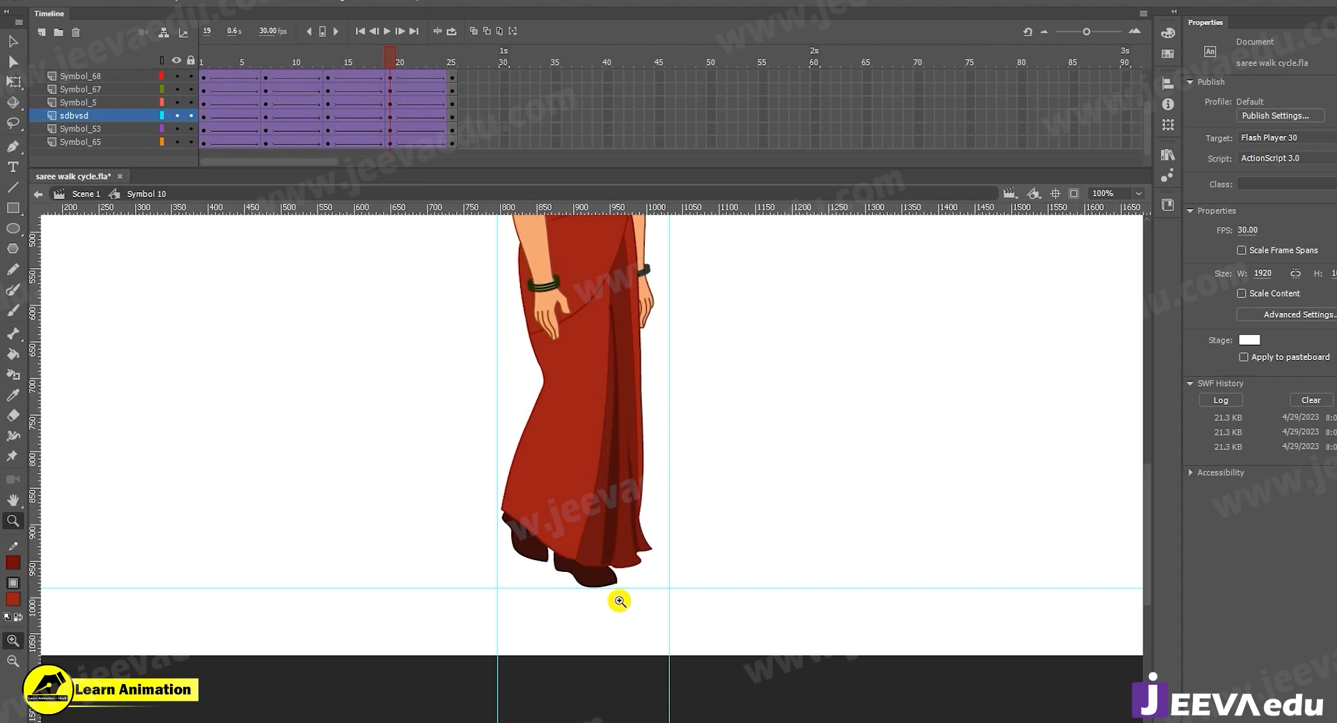
pyautogui.keyDown('alt'); pyautogui.click(627, 512); pyautogui.keyUp('alt')
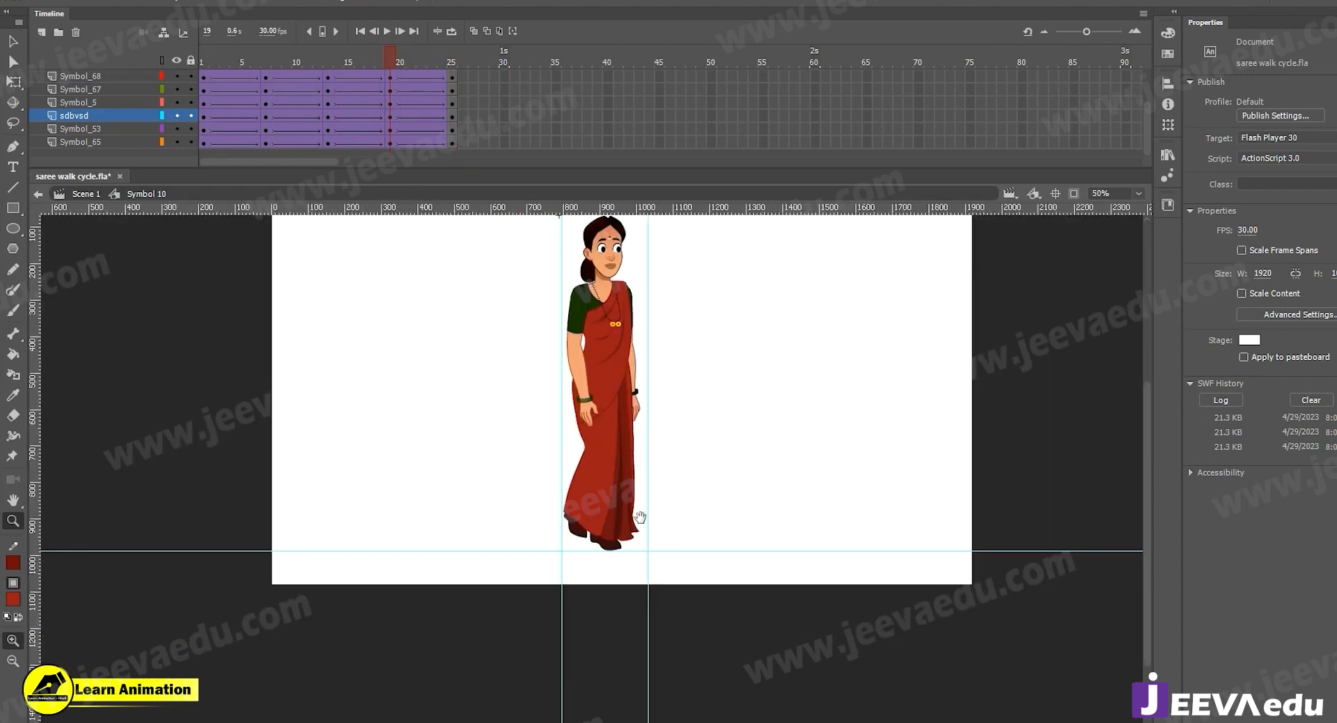
pyautogui.moveTo(637, 526); pyautogui.dragTo(633, 577)
# Lock the Symbol_5 shoe layer, select all other body parts at frame 19, and raise them together to about Y -14
pyautogui.press('v')
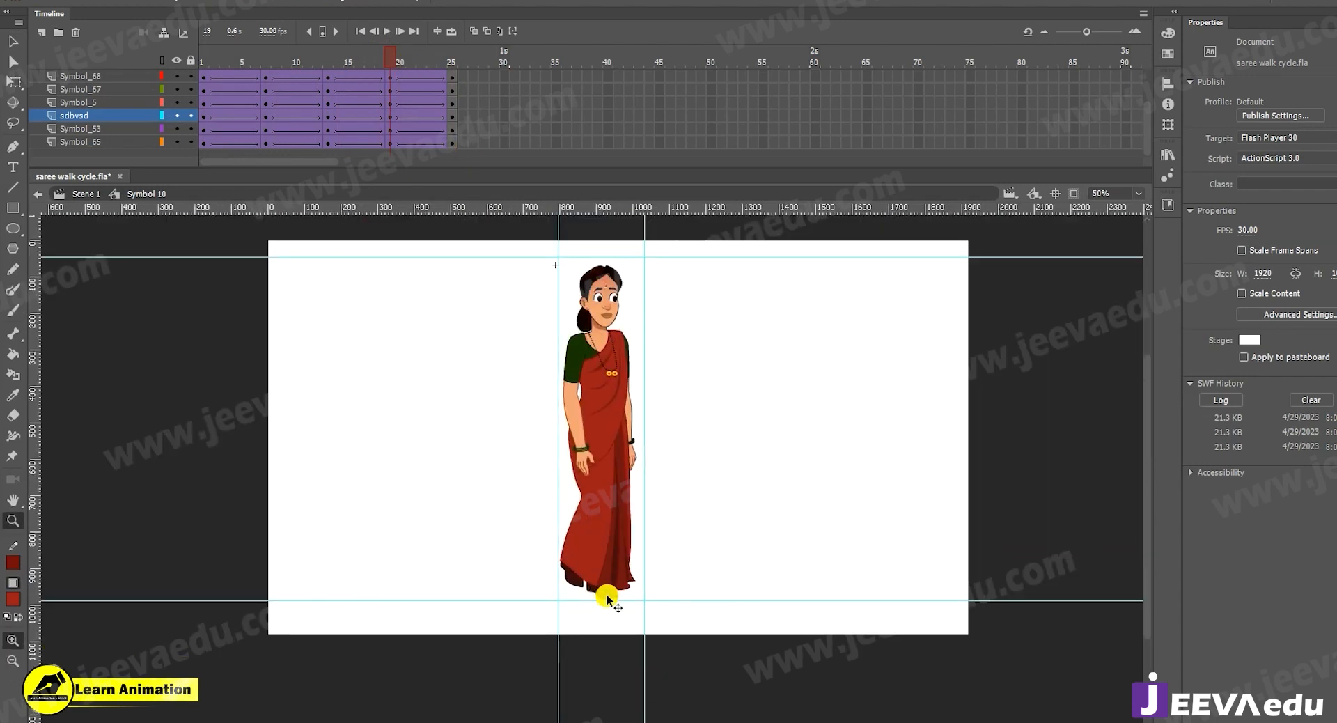
pyautogui.click(603, 596)
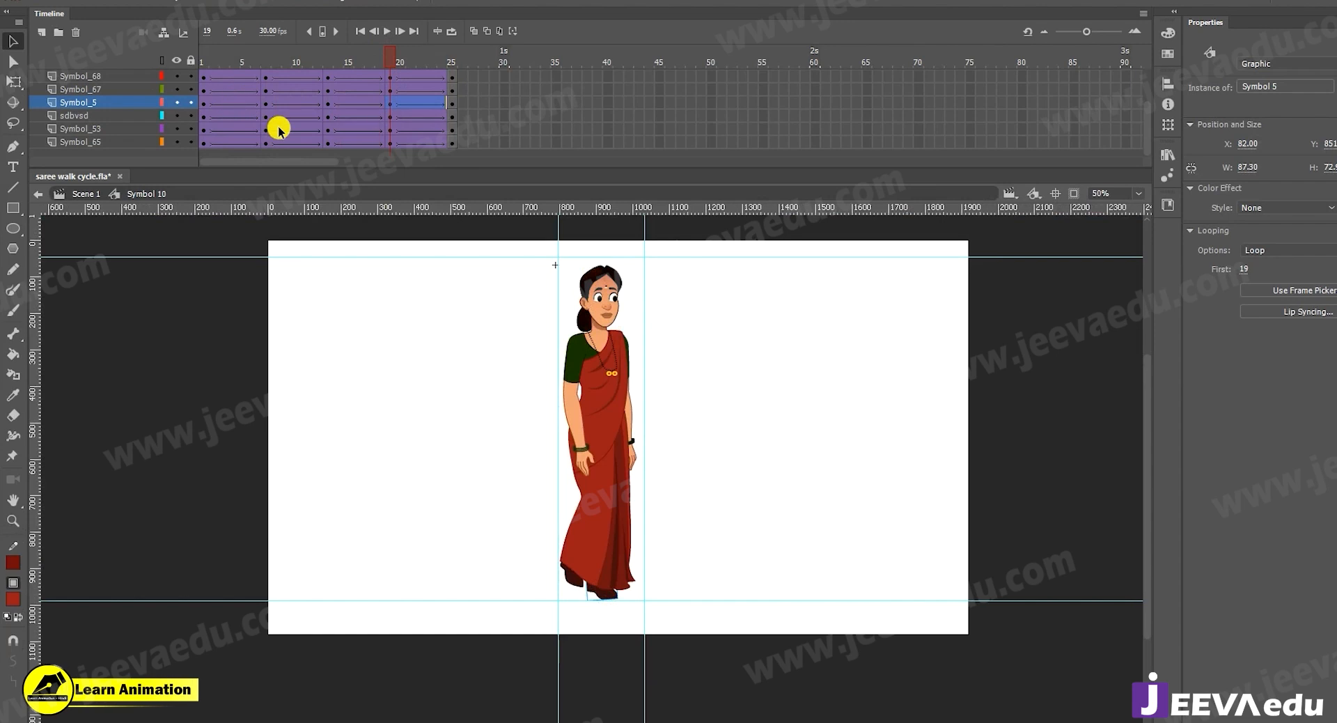
pyautogui.click(190, 102)
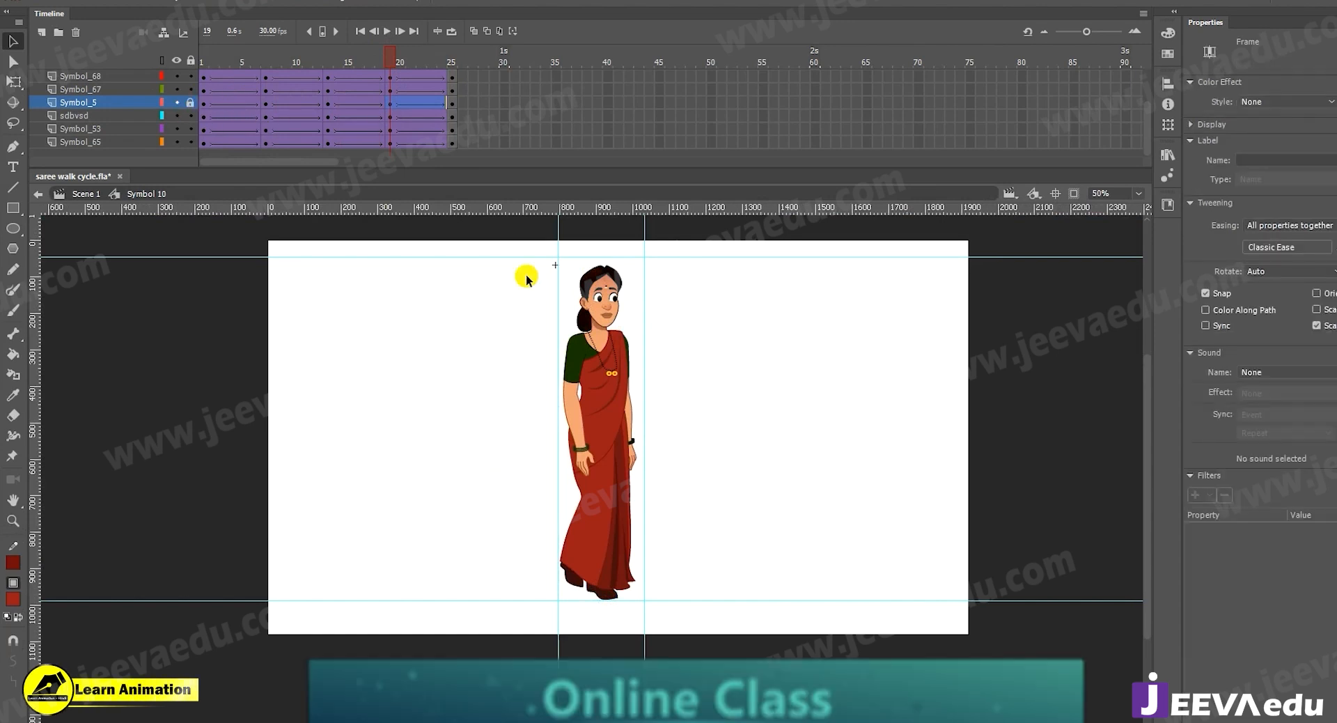
pyautogui.moveTo(520, 265); pyautogui.dragTo(680, 646)
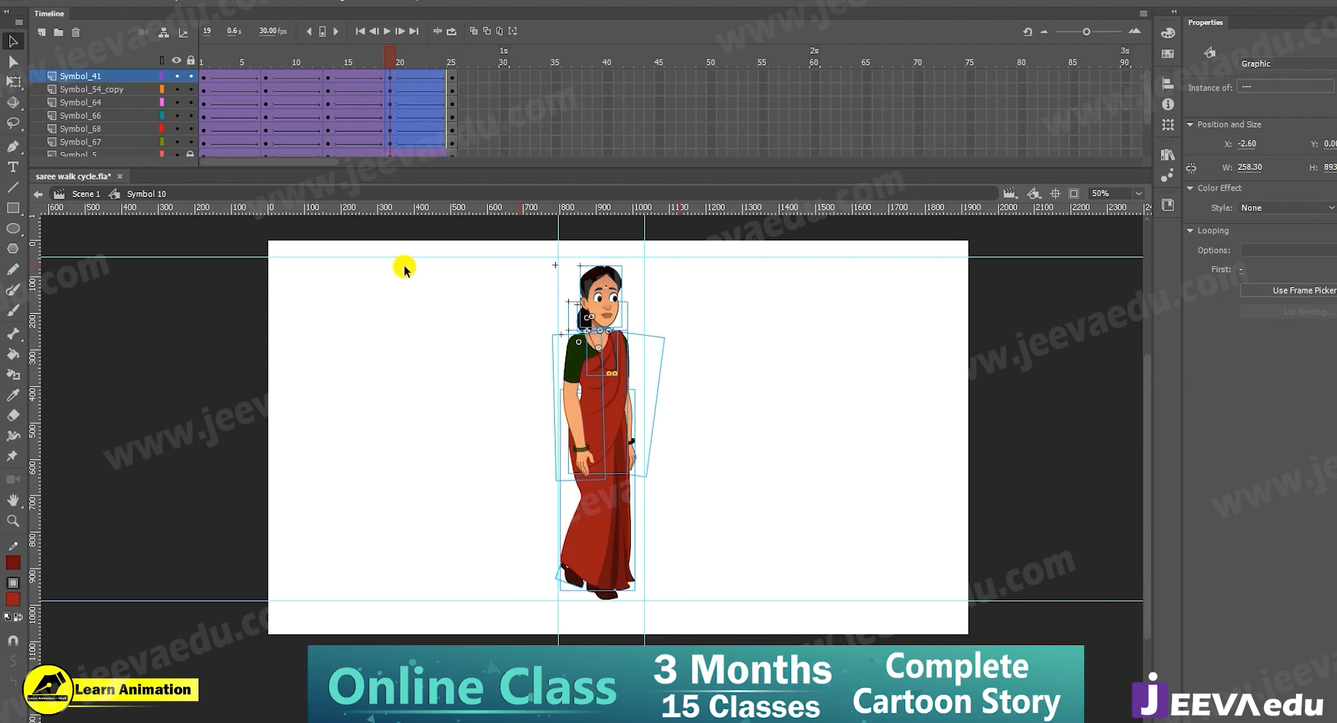
pyautogui.press('Up')
pyautogui.press('Up')
pyautogui.press('Up')
pyautogui.press('Up')
pyautogui.press('Up')
pyautogui.press('Up')
pyautogui.press('Up')
pyautogui.press('Up')
pyautogui.press('Up')
pyautogui.press('Up')
pyautogui.press('Up')
pyautogui.press('Up')
pyautogui.press('Up')
pyautogui.press('Up')
pyautogui.press('Up')
pyautogui.press('Up')
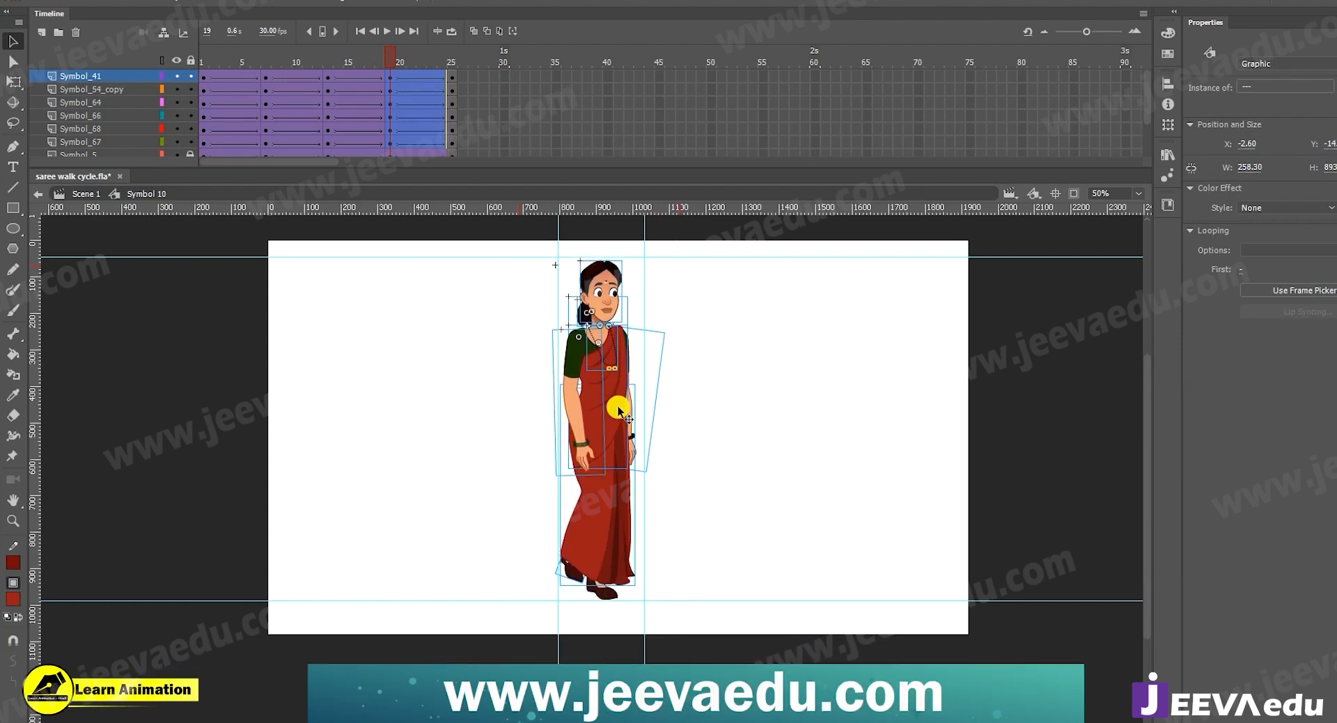
# Compare the head pose at frame 7, rotate the head and hair backward at frame 19 to match, and check the motion
pyautogui.click(266, 95)
pyautogui.click(266, 81)
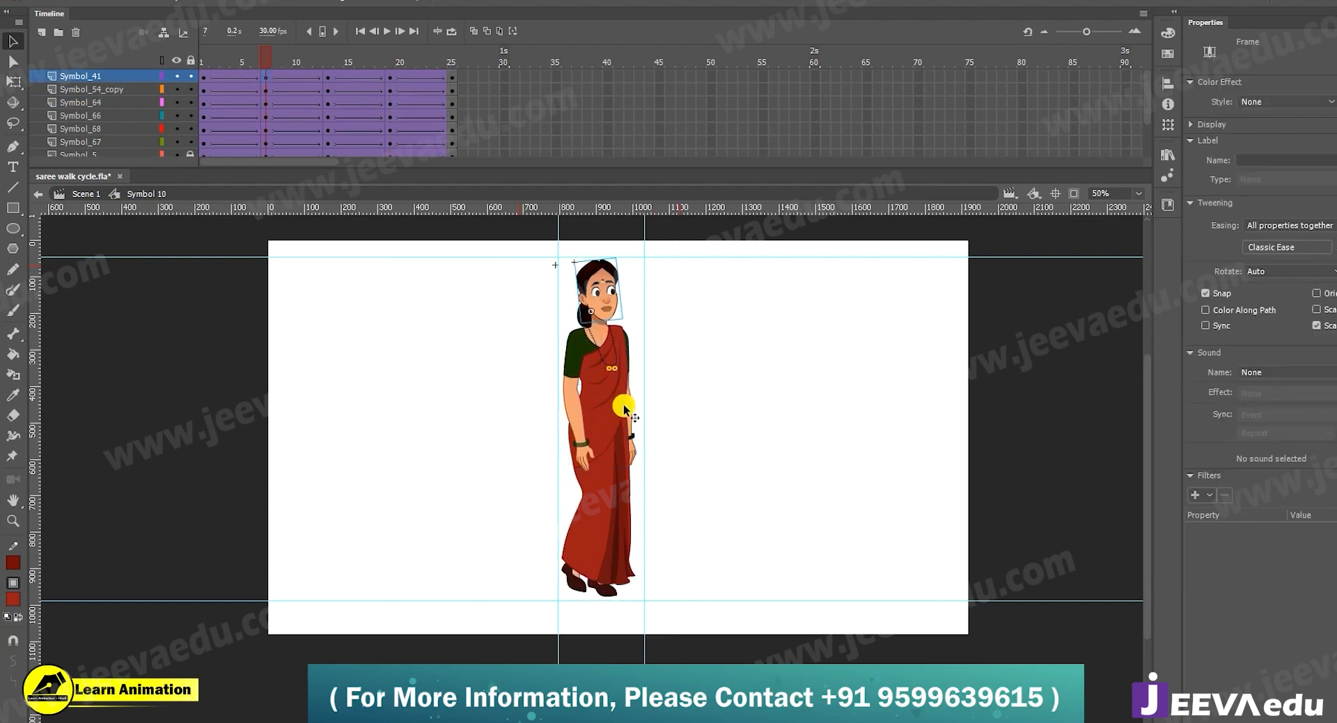
pyautogui.click(654, 352)
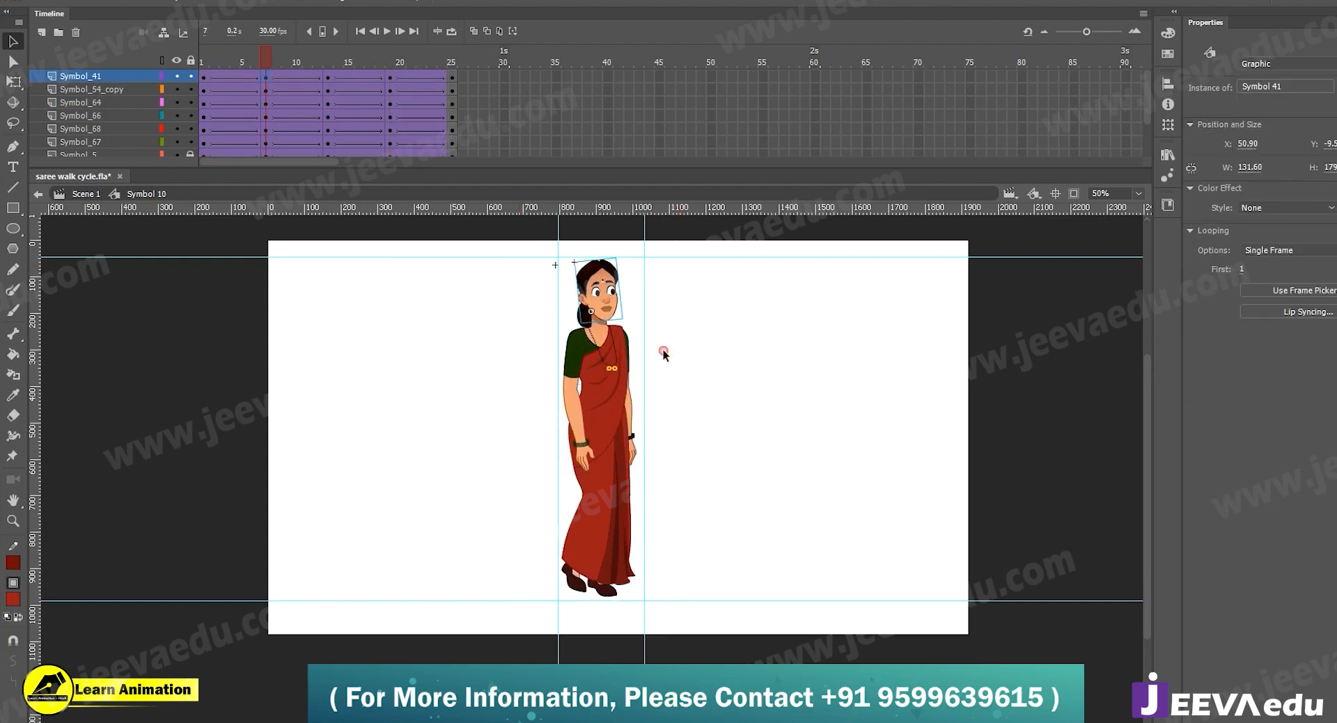
pyautogui.click(394, 81)
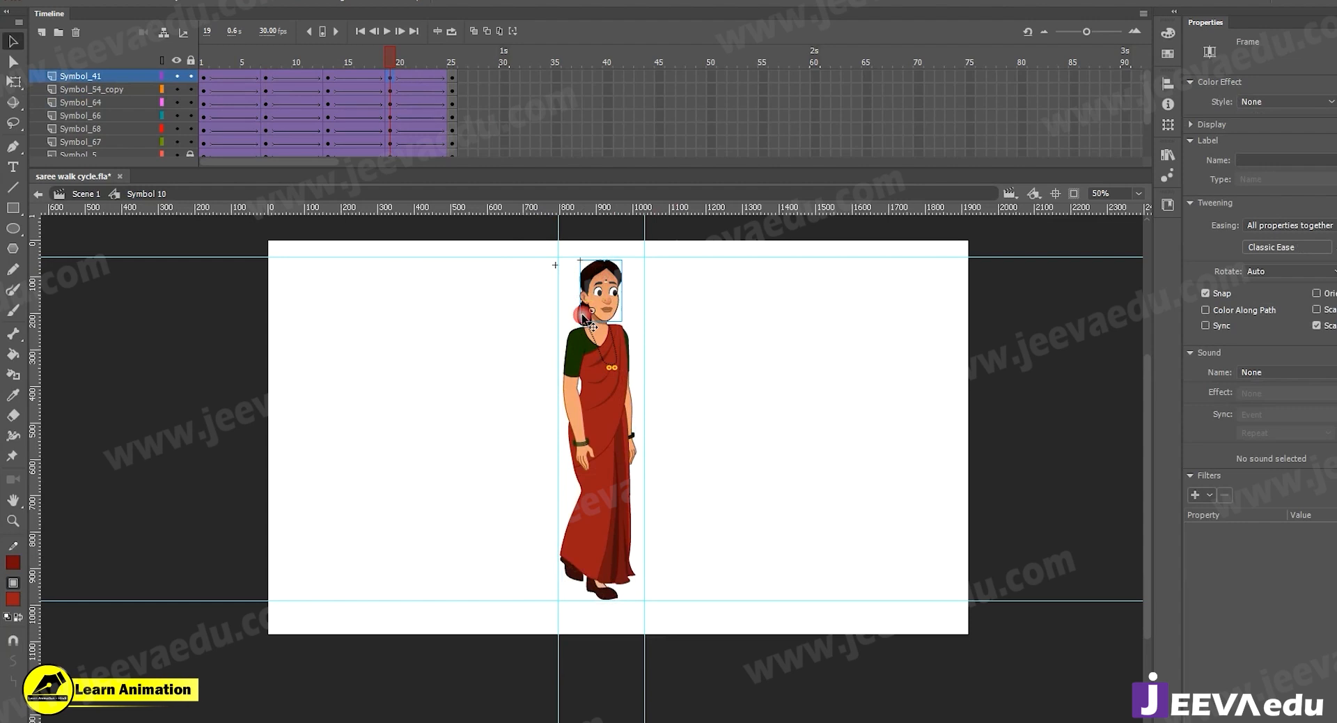
pyautogui.click(621, 315)
pyautogui.press('q')
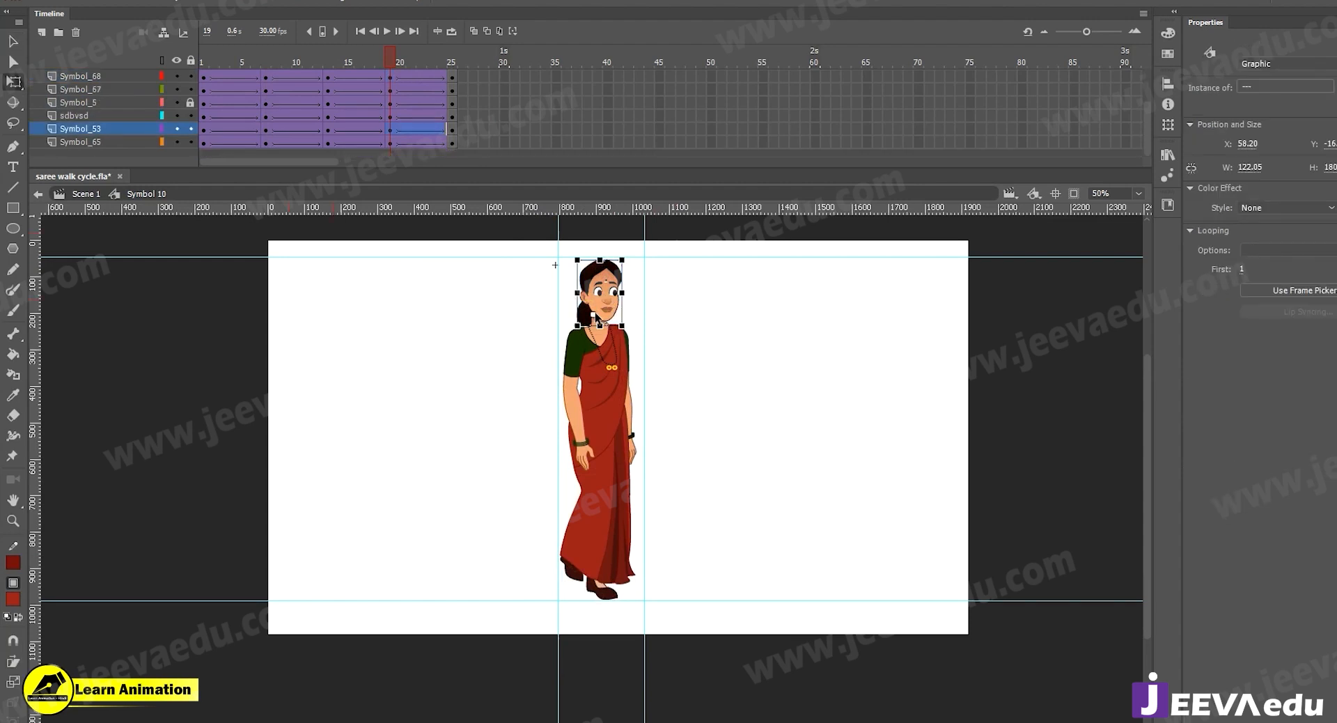
pyautogui.moveTo(628, 258); pyautogui.dragTo(625, 254)
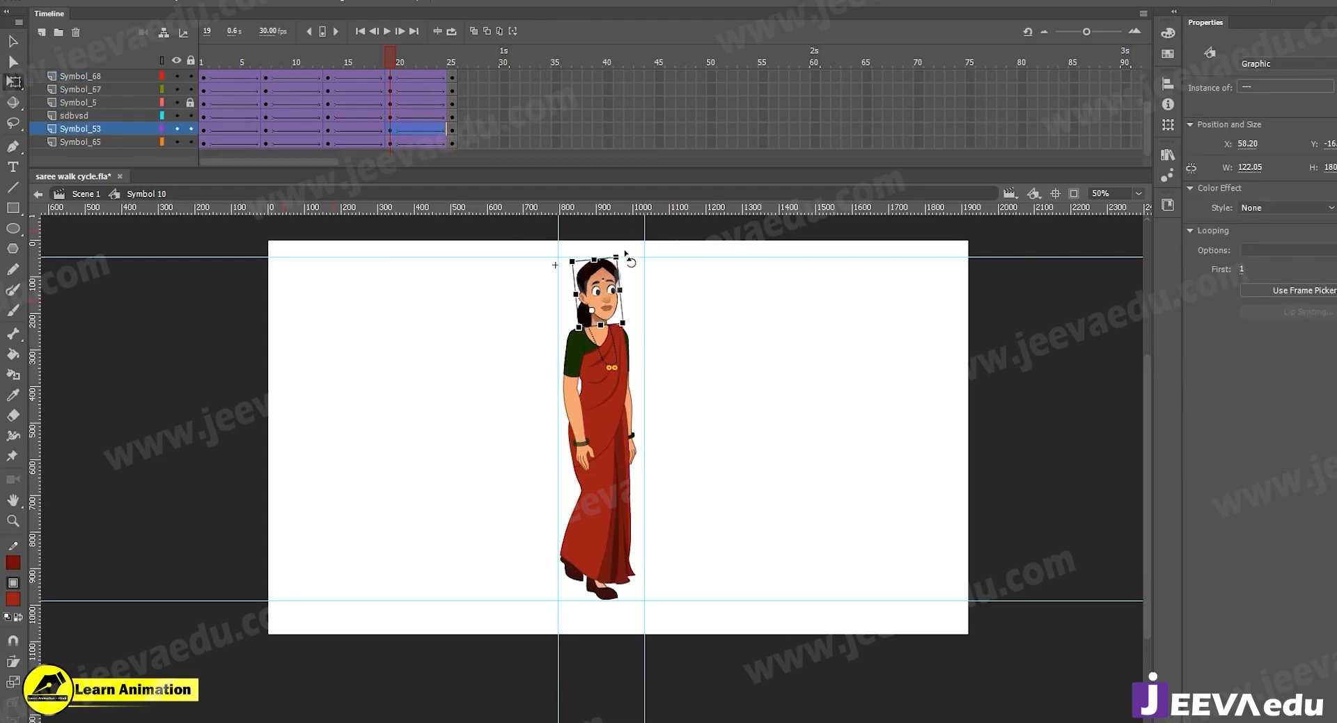
pyautogui.moveTo(370, 67)
pyautogui.mouseDown()
pyautogui.moveTo(326, 69)
pyautogui.moveTo(387, 86)
pyautogui.mouseUp()
# Nudge the rear shoe on the sdbvsd layer vertically at frame 19 to about X 19.25, Y 781
pyautogui.press('z')
pyautogui.click(562, 558)
pyautogui.press('v')
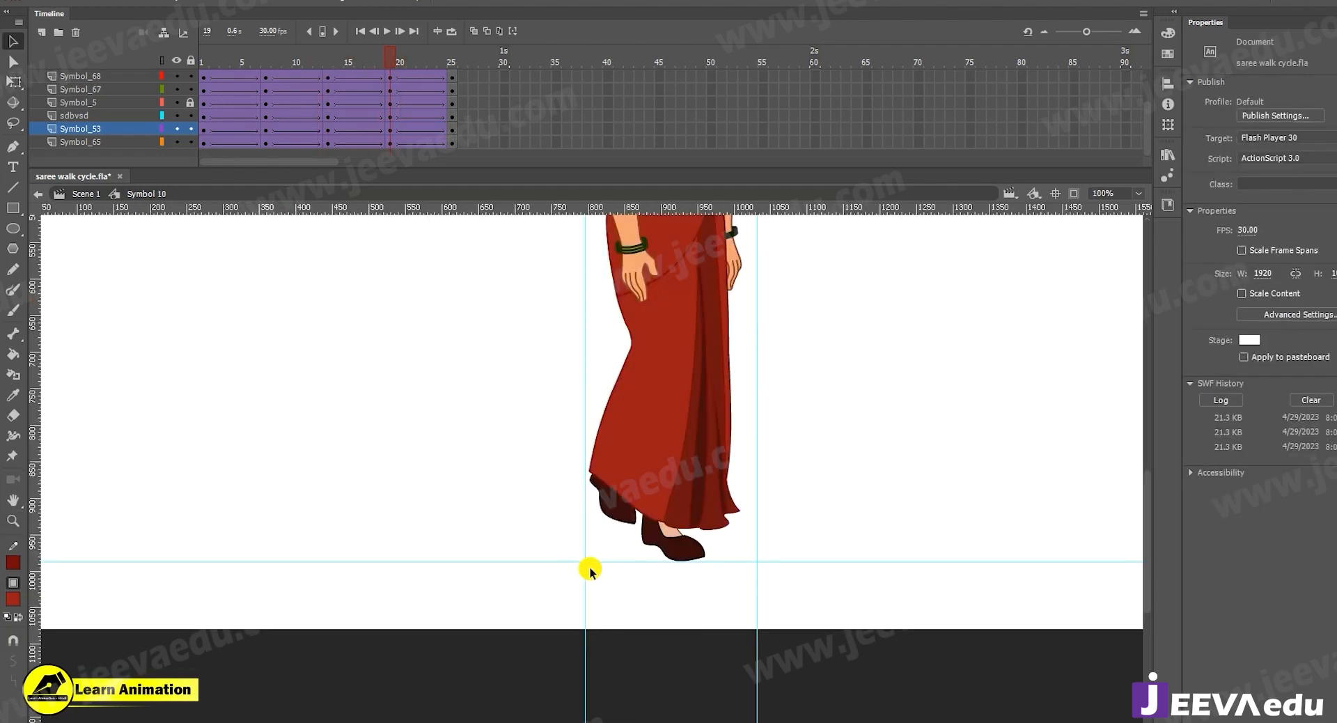
pyautogui.click(617, 519)
pyautogui.press('Down')
pyautogui.press('z')
pyautogui.keyDown('alt'); pyautogui.click(659, 455); pyautogui.keyUp('alt')
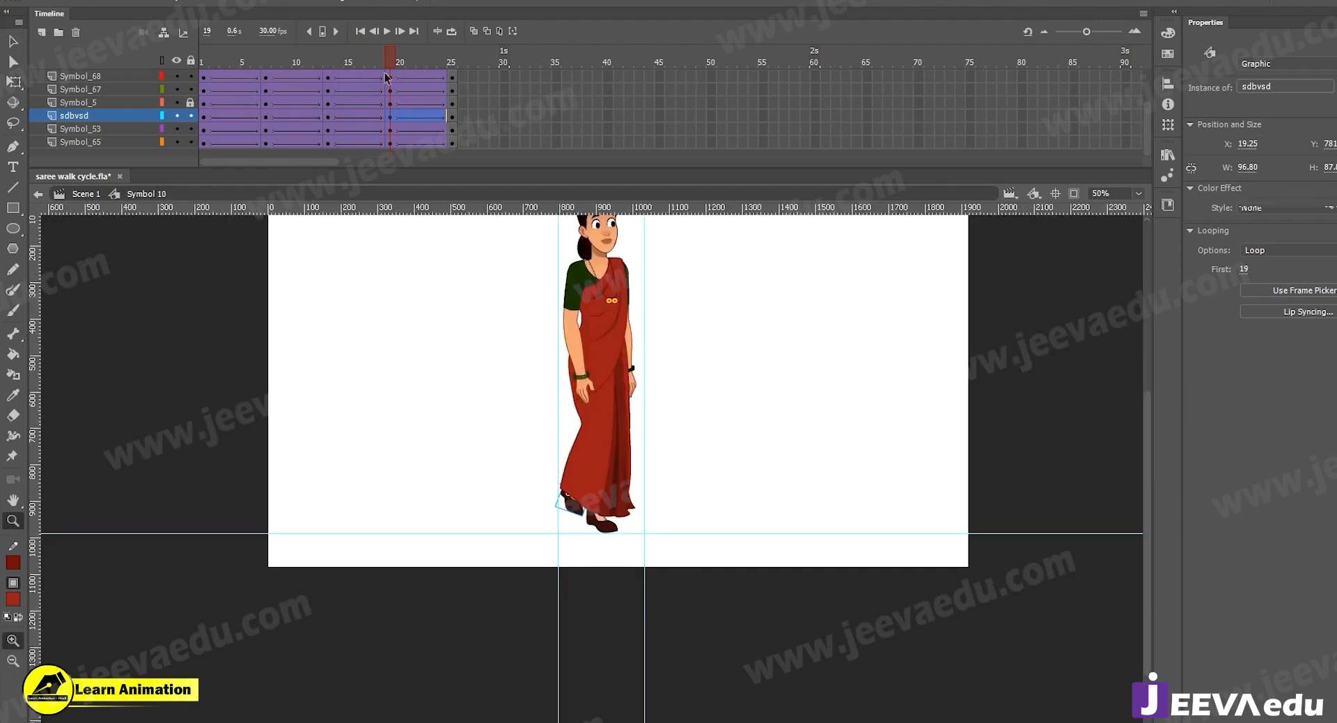
# Scrub through the walk cycle around frame 20 and back to frame 1 with the full figure in view
pyautogui.moveTo(399, 78); pyautogui.dragTo(425, 90)
pyautogui.click(402, 57)
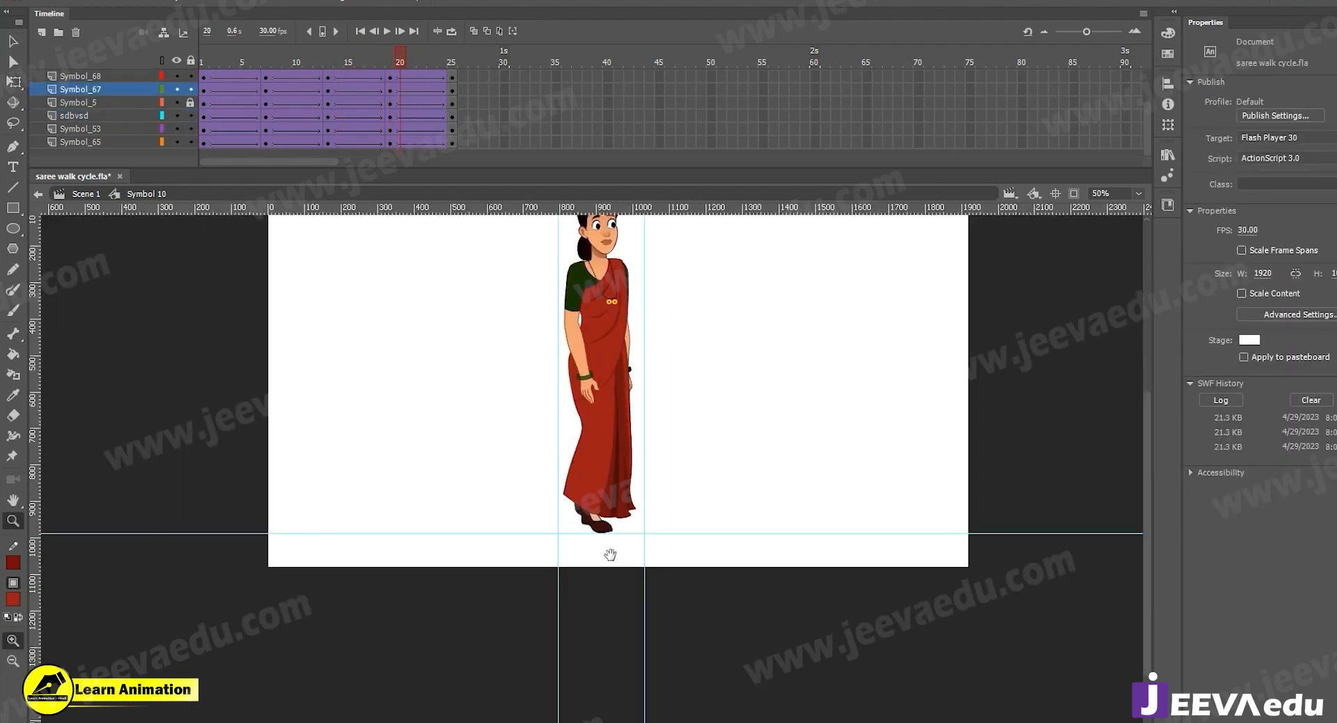
pyautogui.moveTo(610, 554); pyautogui.dragTo(592, 576)
pyautogui.moveTo(399, 55); pyautogui.dragTo(139, 119)
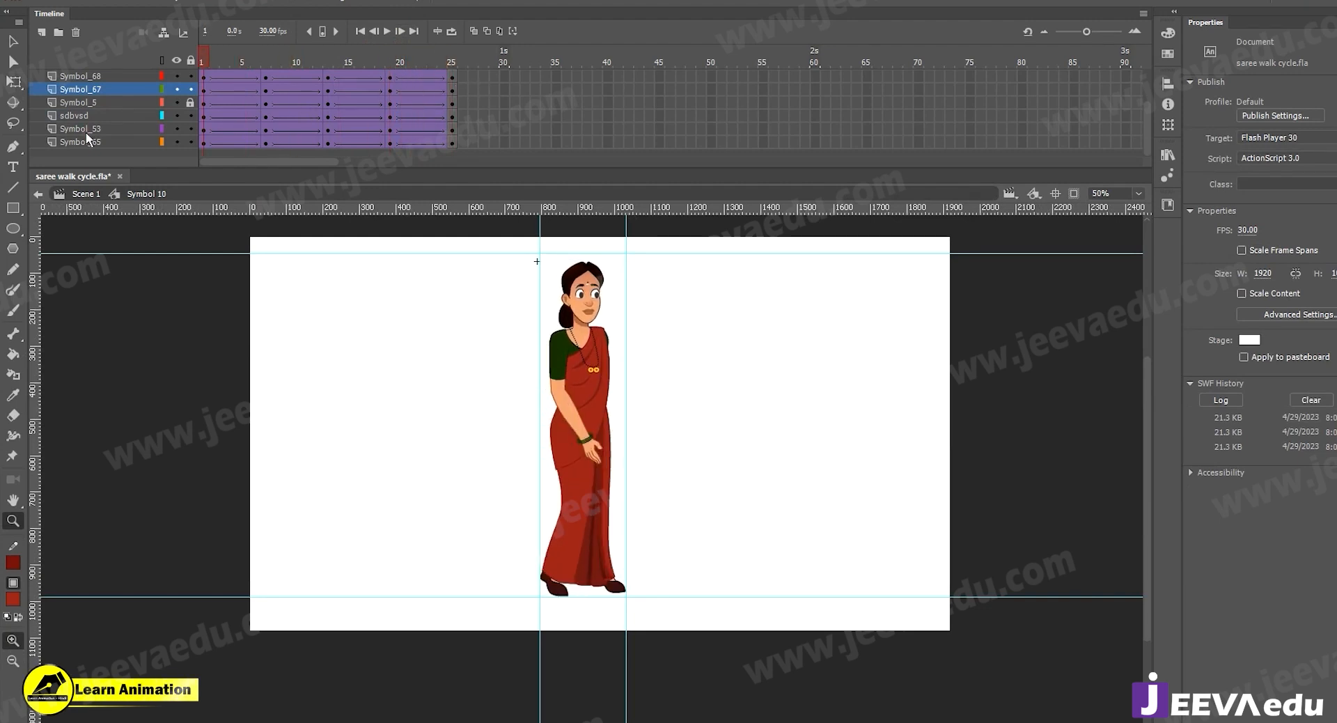
# Return to Scene 1, examine the figure up close, and play the walk cycle as a test movie
pyautogui.click(104, 189)
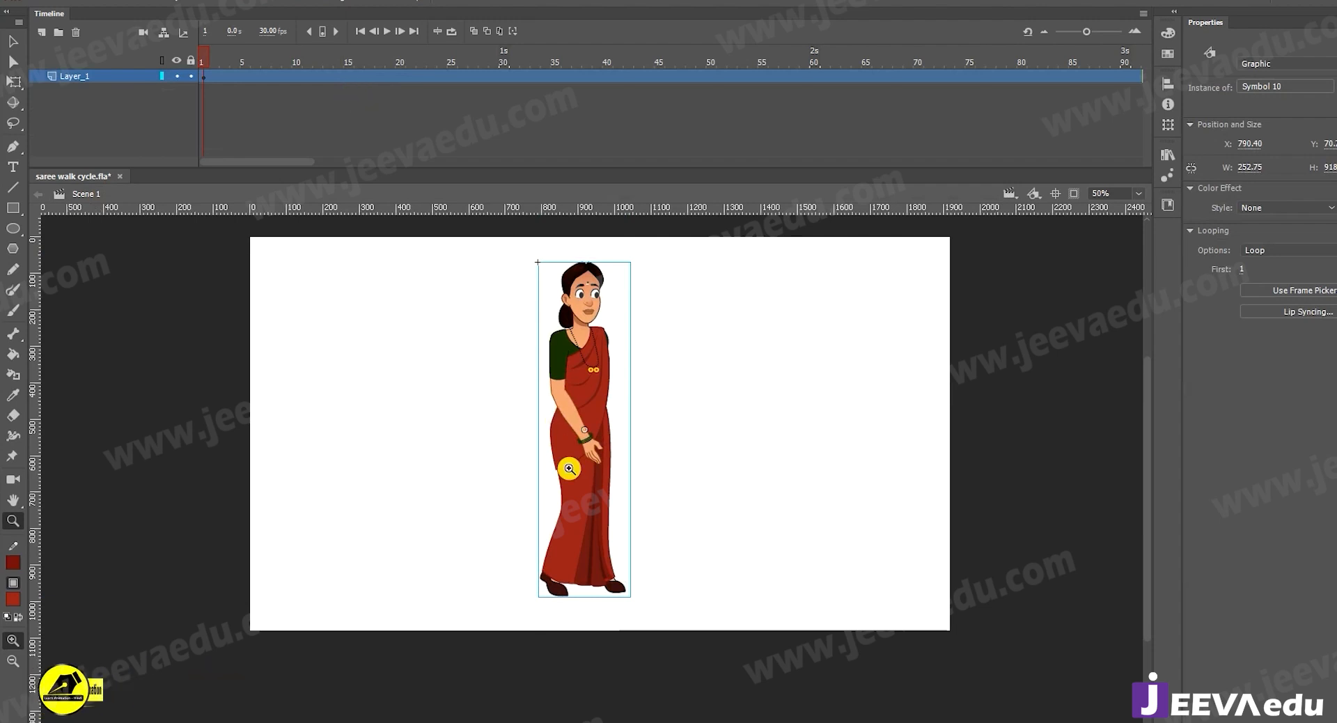
pyautogui.click(578, 487)
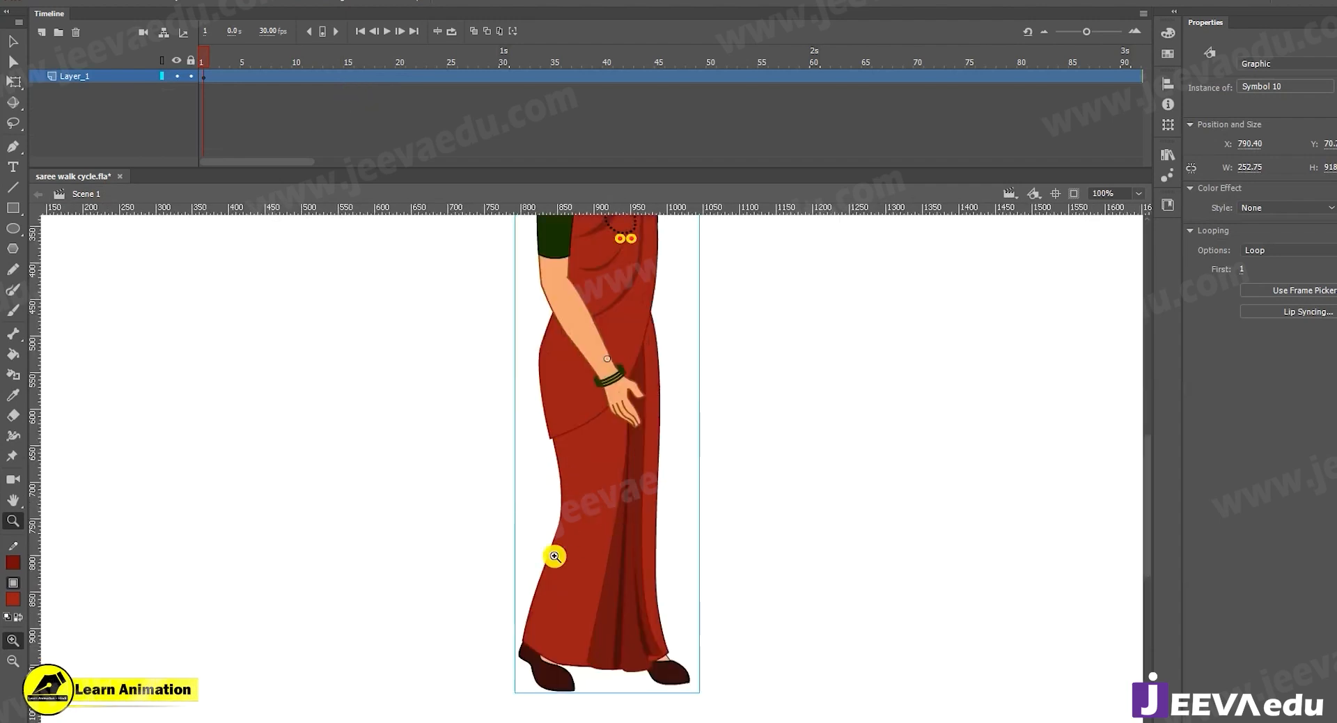
pyautogui.keyDown('alt'); pyautogui.click(624, 404); pyautogui.keyUp('alt')
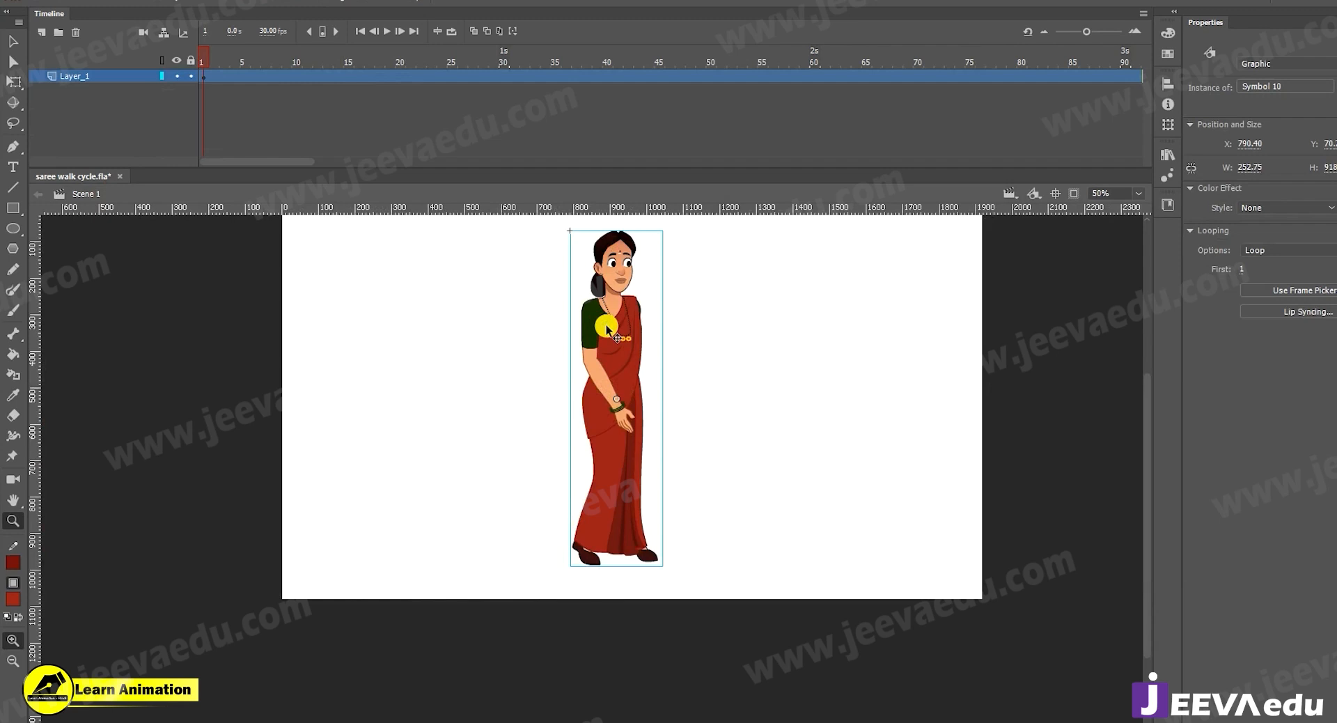
pyautogui.hotkey('ctrl', 'Return')
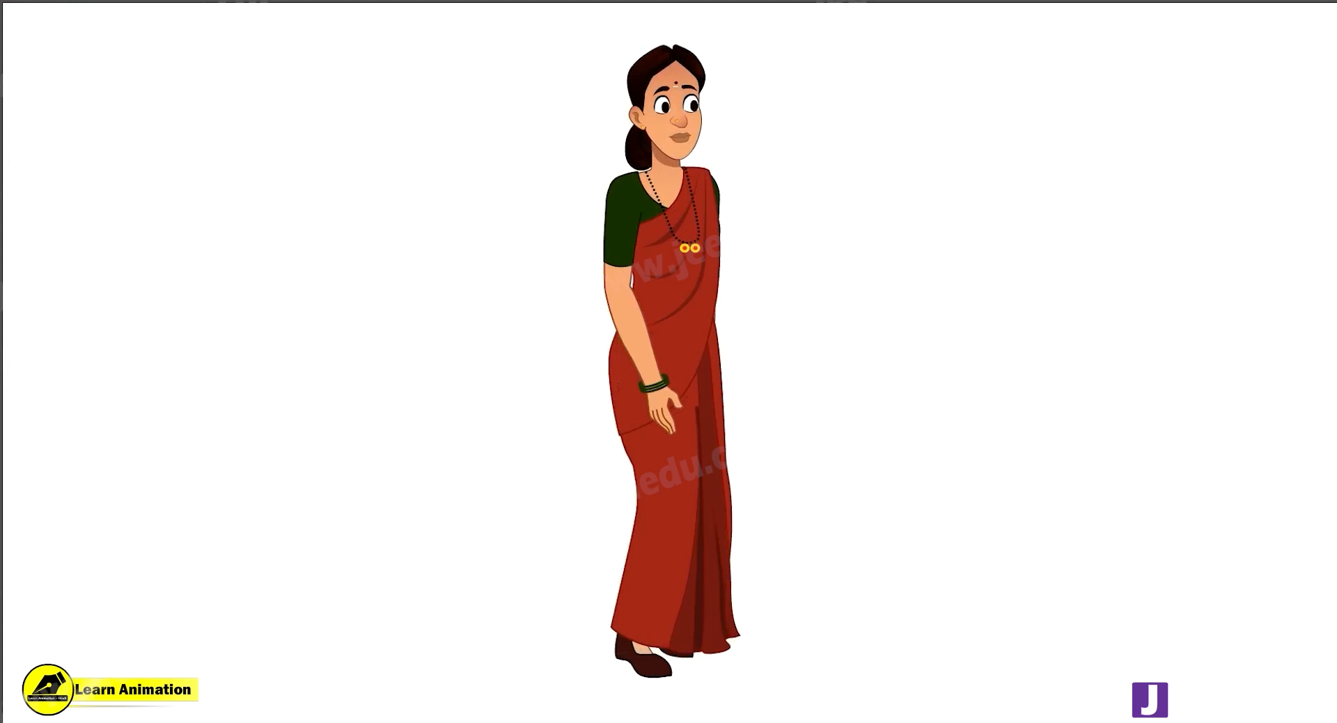
pyautogui.hotkey('ctrl', 'w')
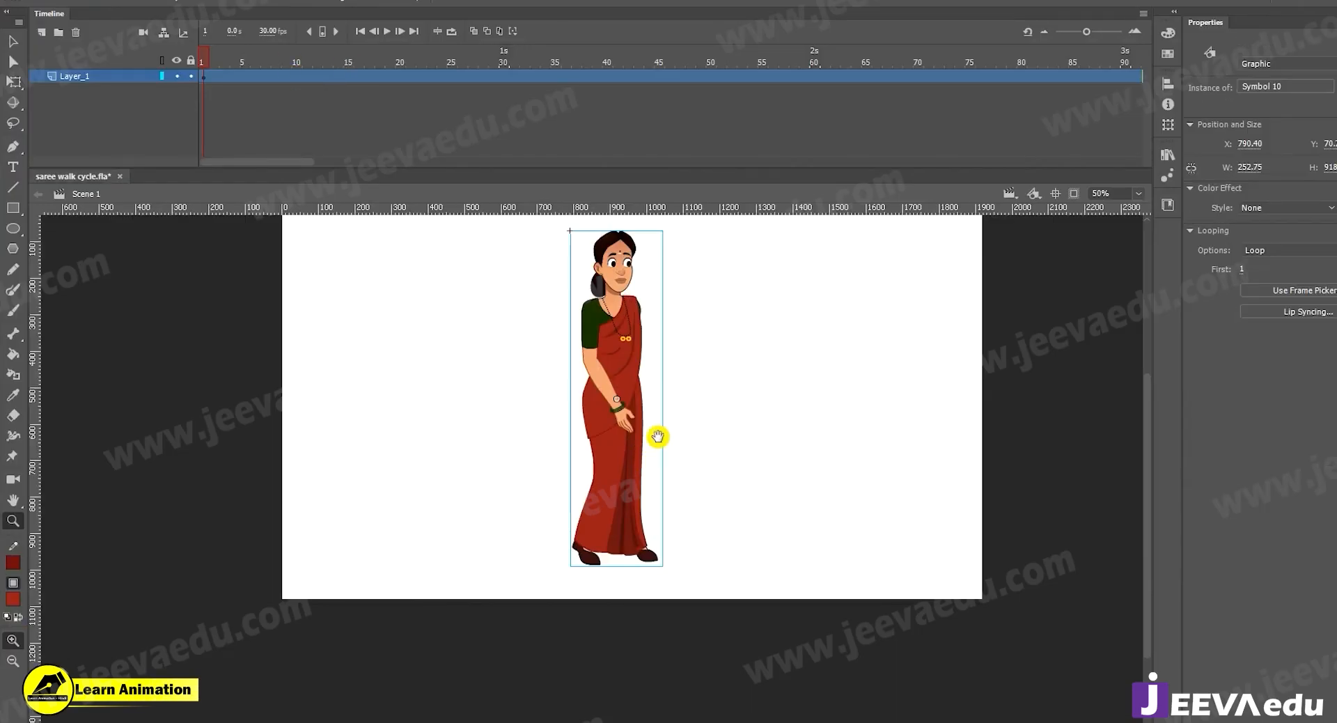
# Reopen Symbol 10 for editing and compare the full-body poses at frames 1, 7, 13 and 19
pyautogui.press('v')
pyautogui.doubleClick(629, 488)
pyautogui.moveTo(223, 59); pyautogui.dragTo(252, 82)
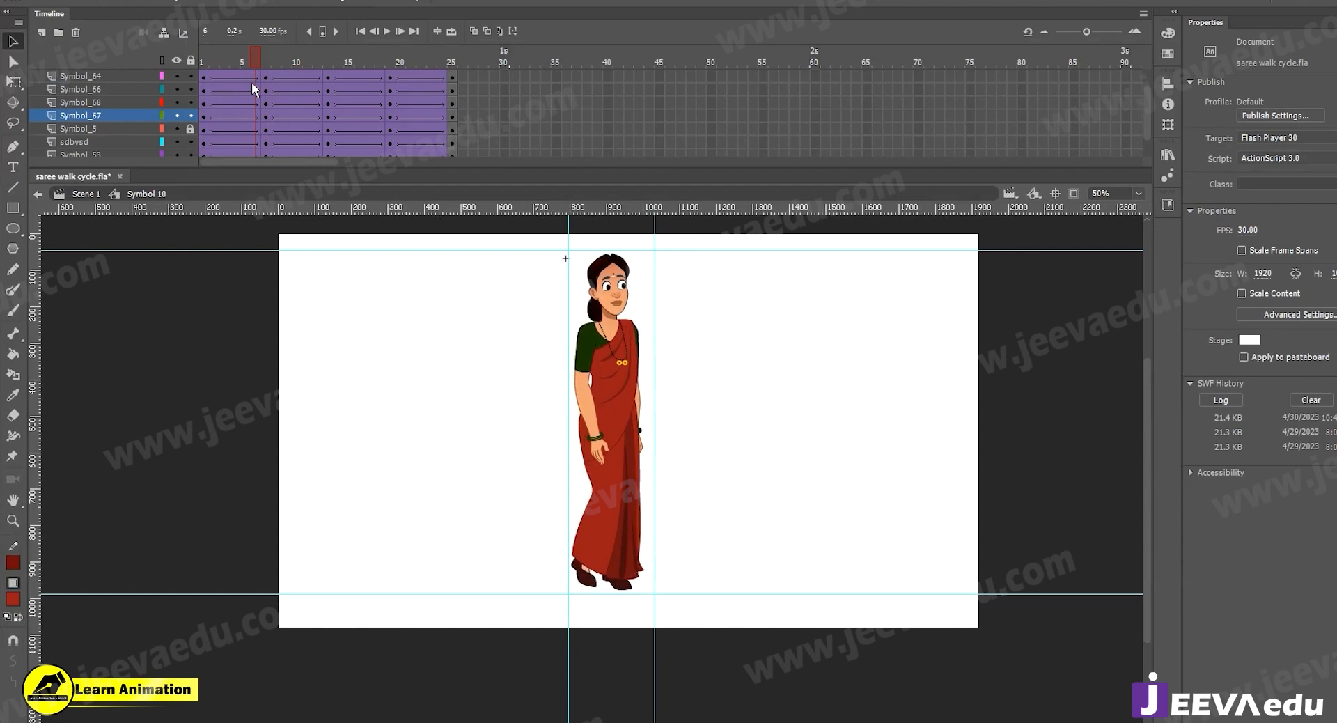
pyautogui.click(391, 77)
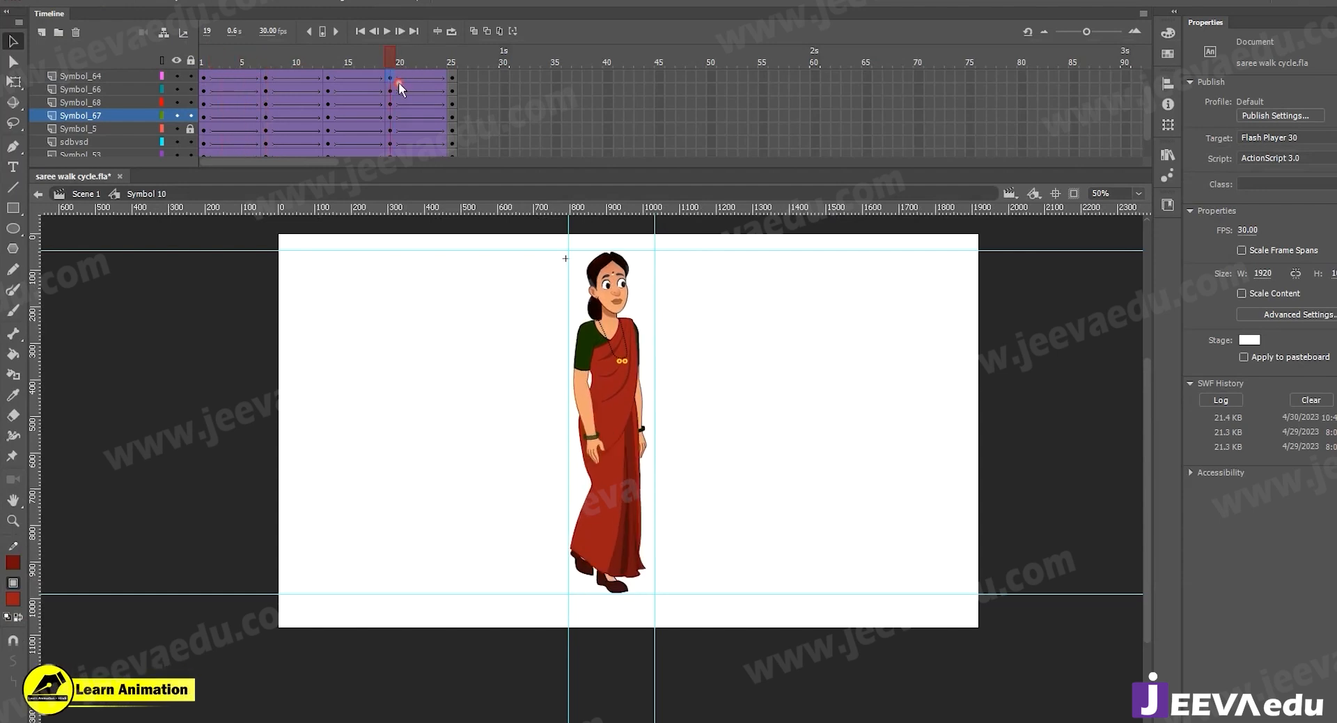
pyautogui.click(392, 78)
pyautogui.click(266, 79)
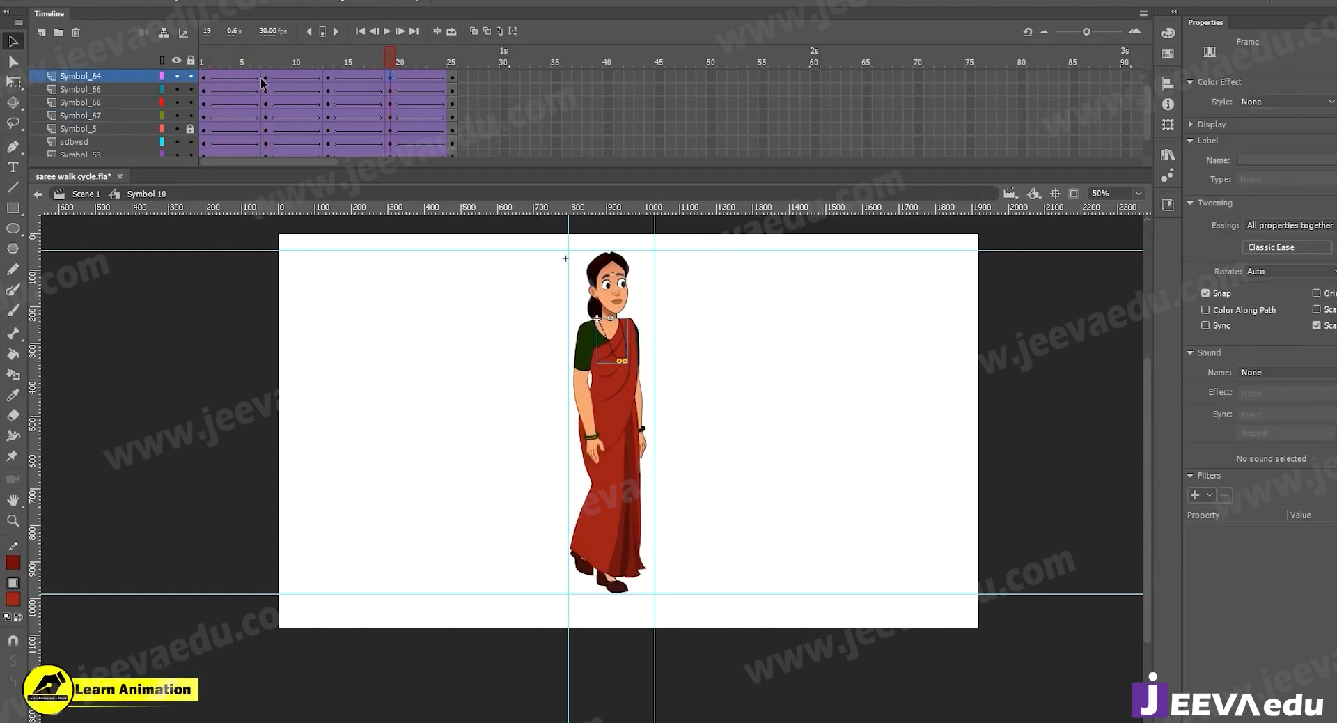
pyautogui.moveTo(268, 54); pyautogui.dragTo(325, 96)
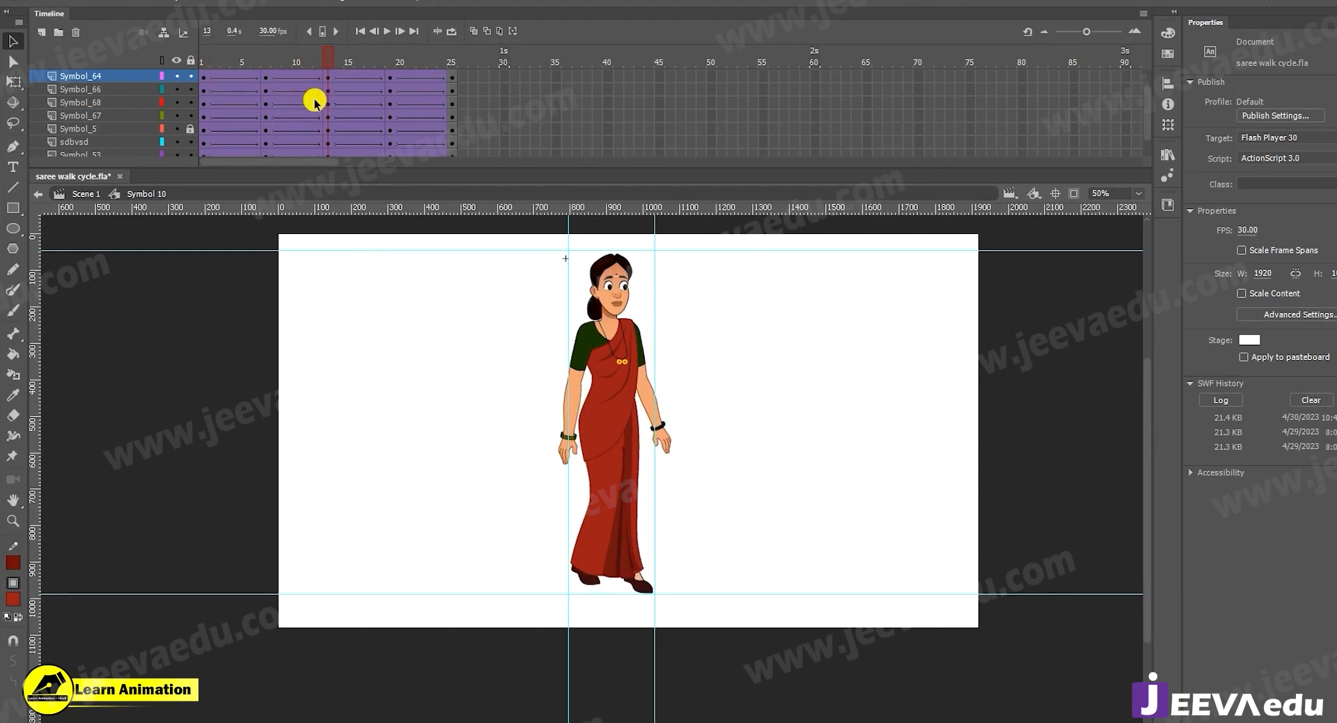
pyautogui.click(203, 82)
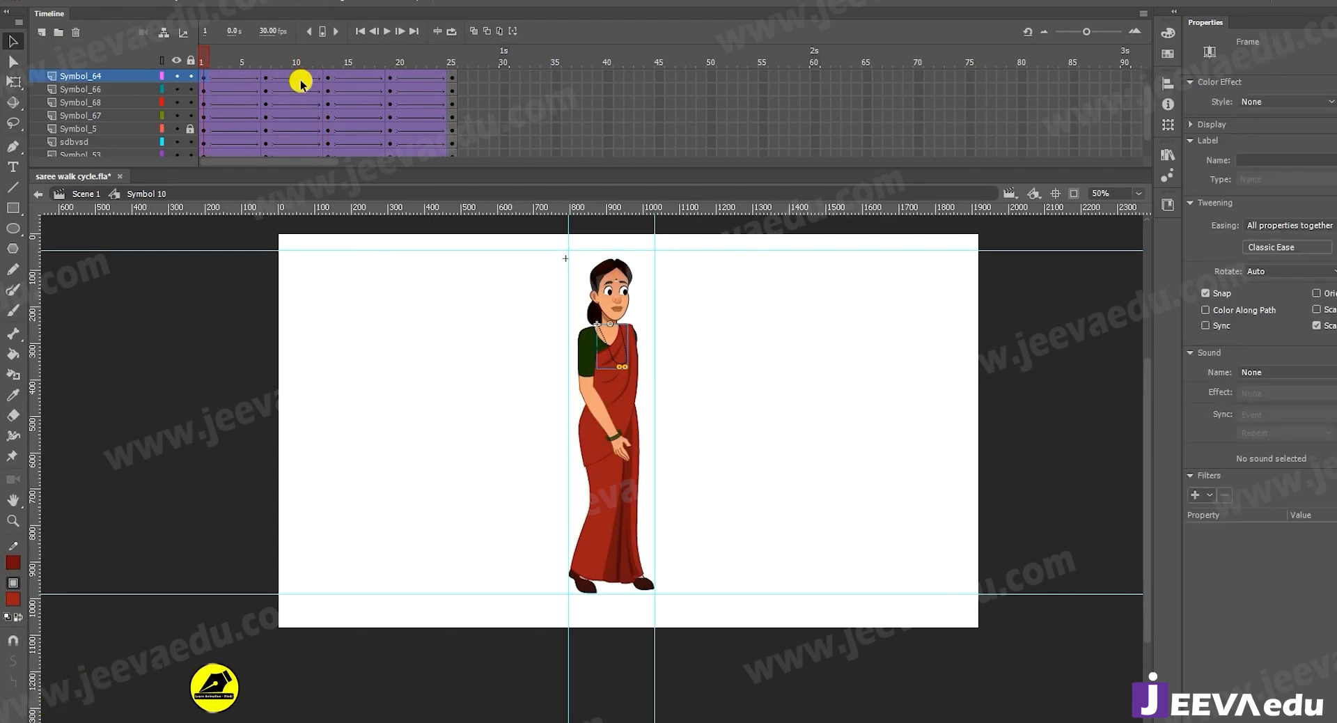
pyautogui.click(336, 88)
pyautogui.moveTo(336, 88); pyautogui.dragTo(330, 94)
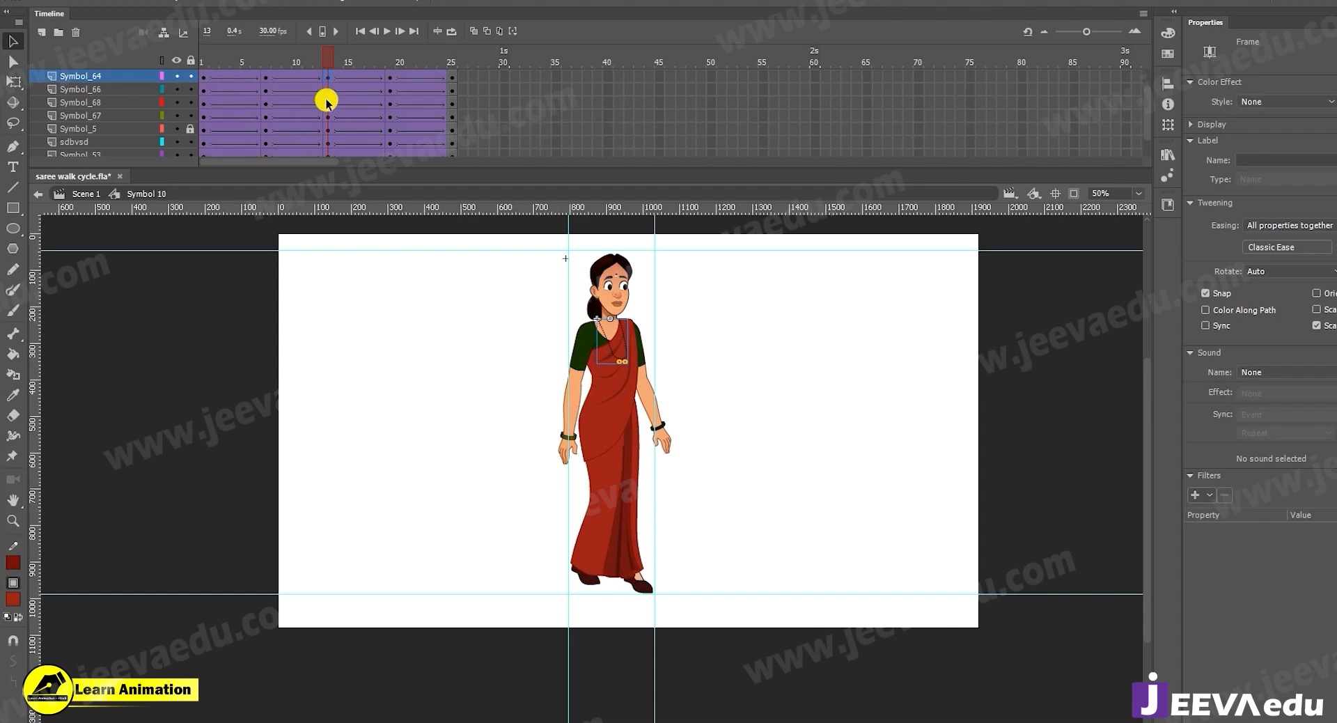
# Compare the head height on the Symbol_41 layer between frames 1 and 13
pyautogui.scroll(1, 329, 106)
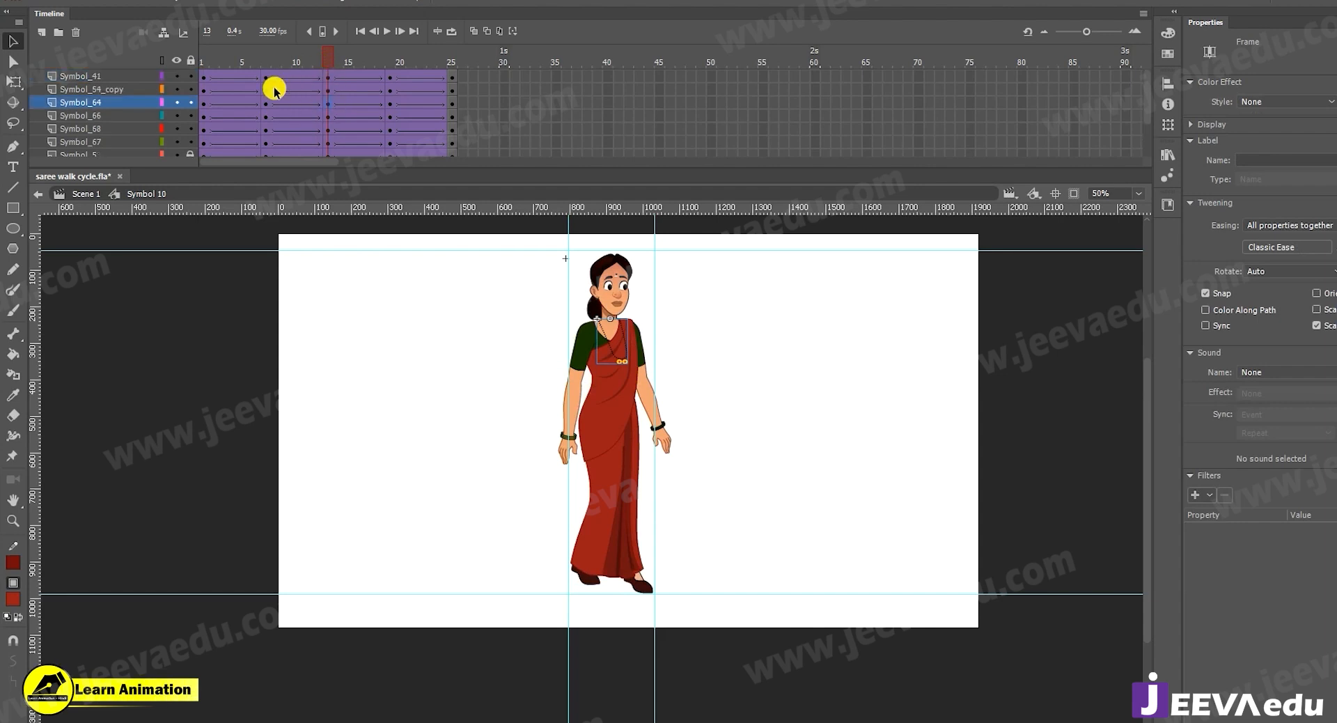
pyautogui.click(205, 78)
pyautogui.click(329, 78)
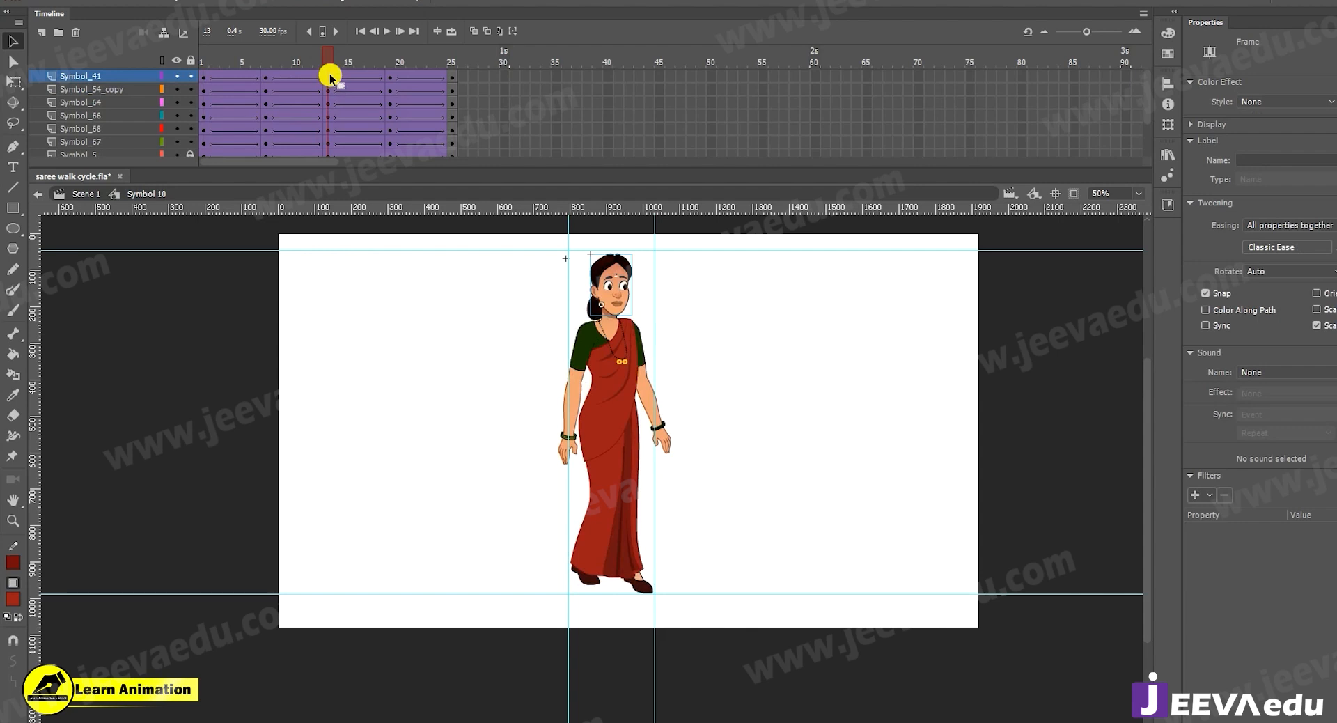
pyautogui.click(203, 78)
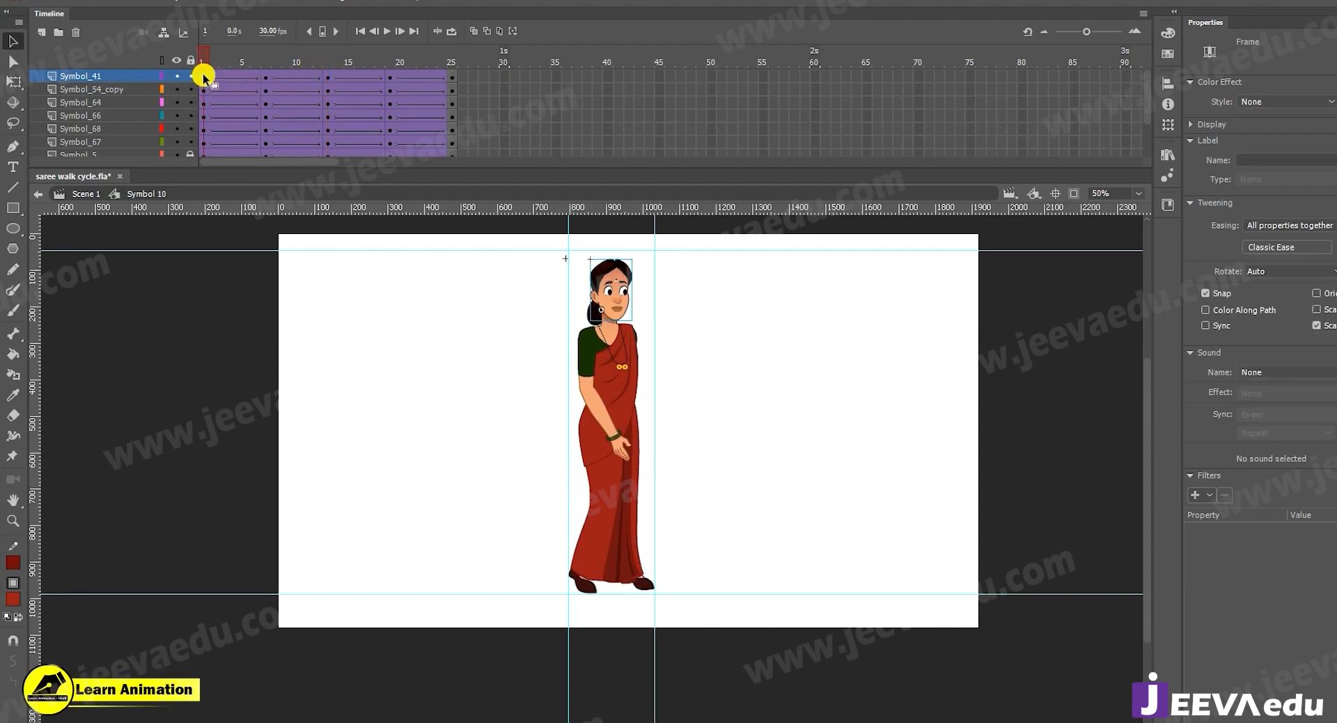
pyautogui.click(328, 78)
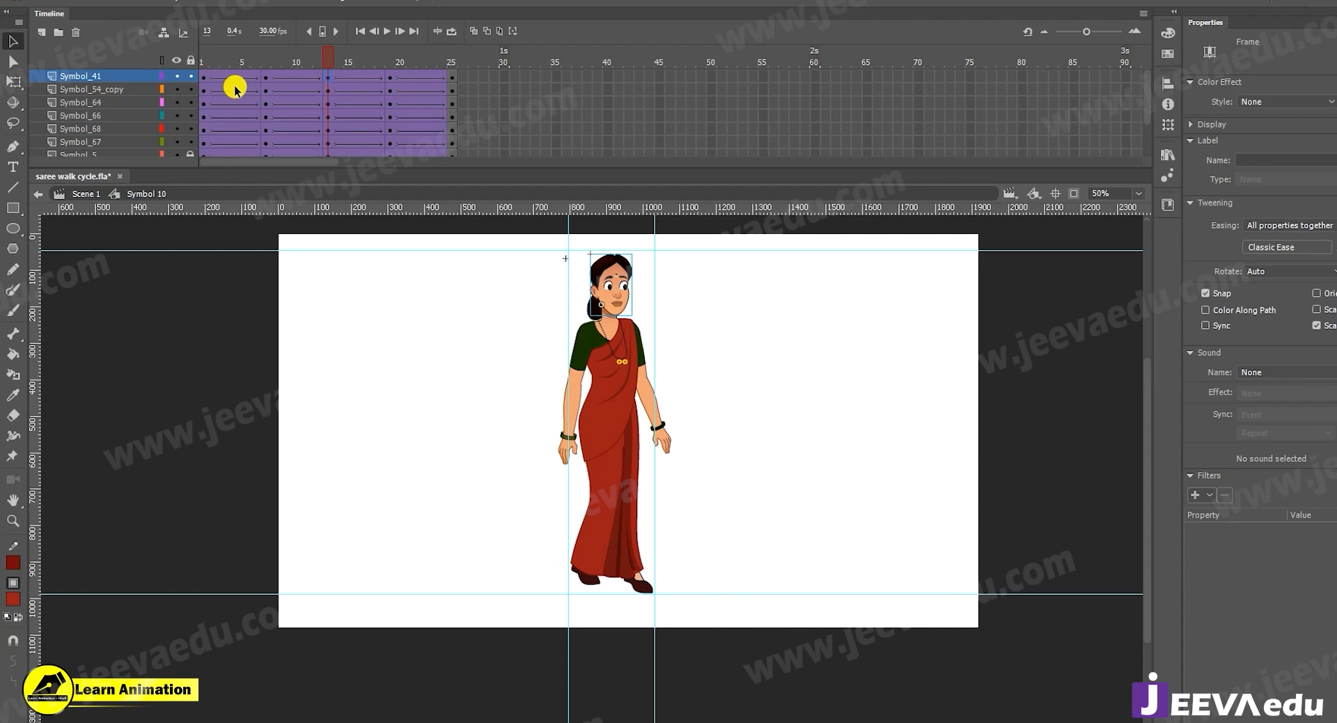
pyautogui.click(205, 78)
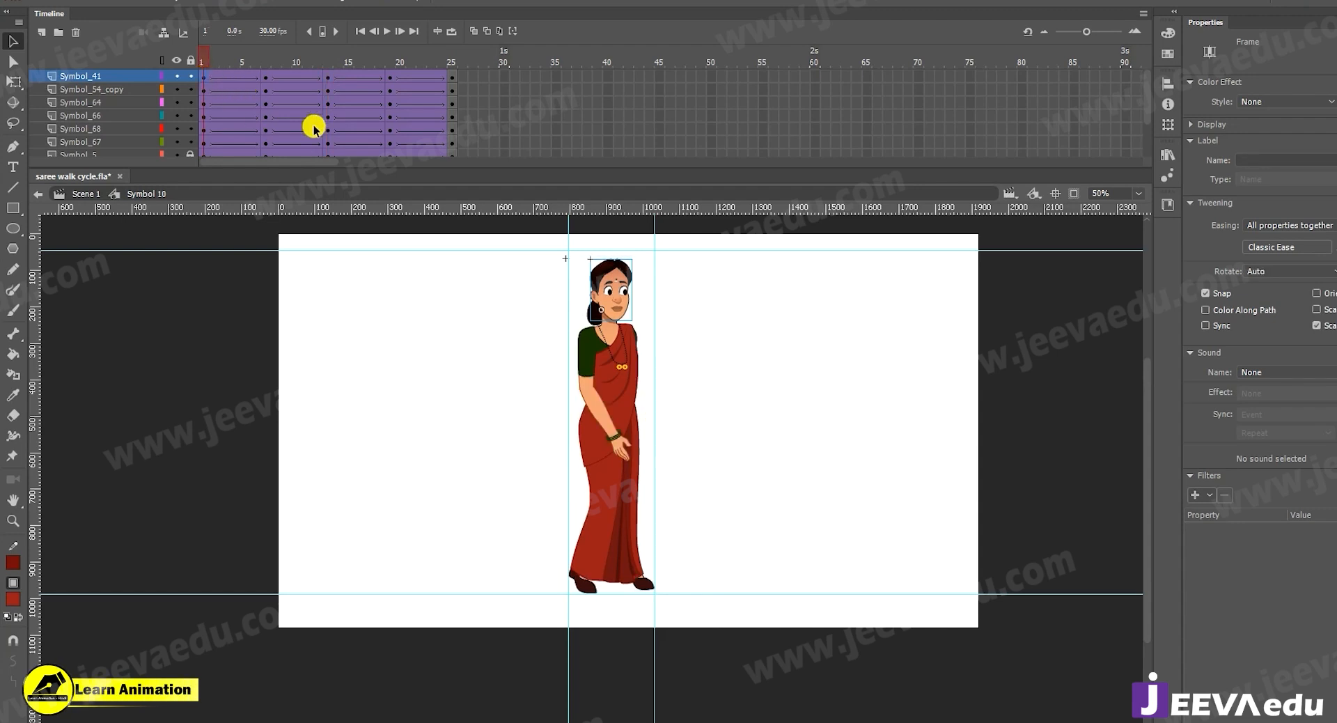
pyautogui.click(330, 74)
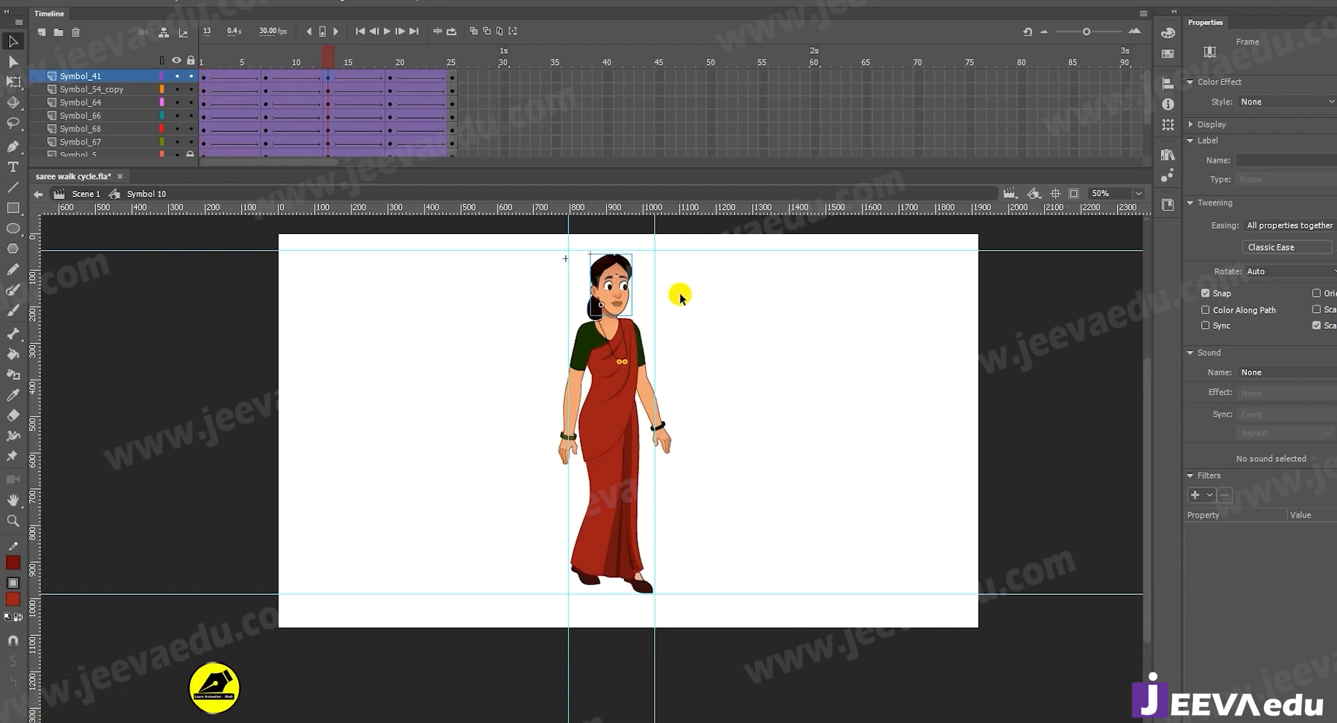
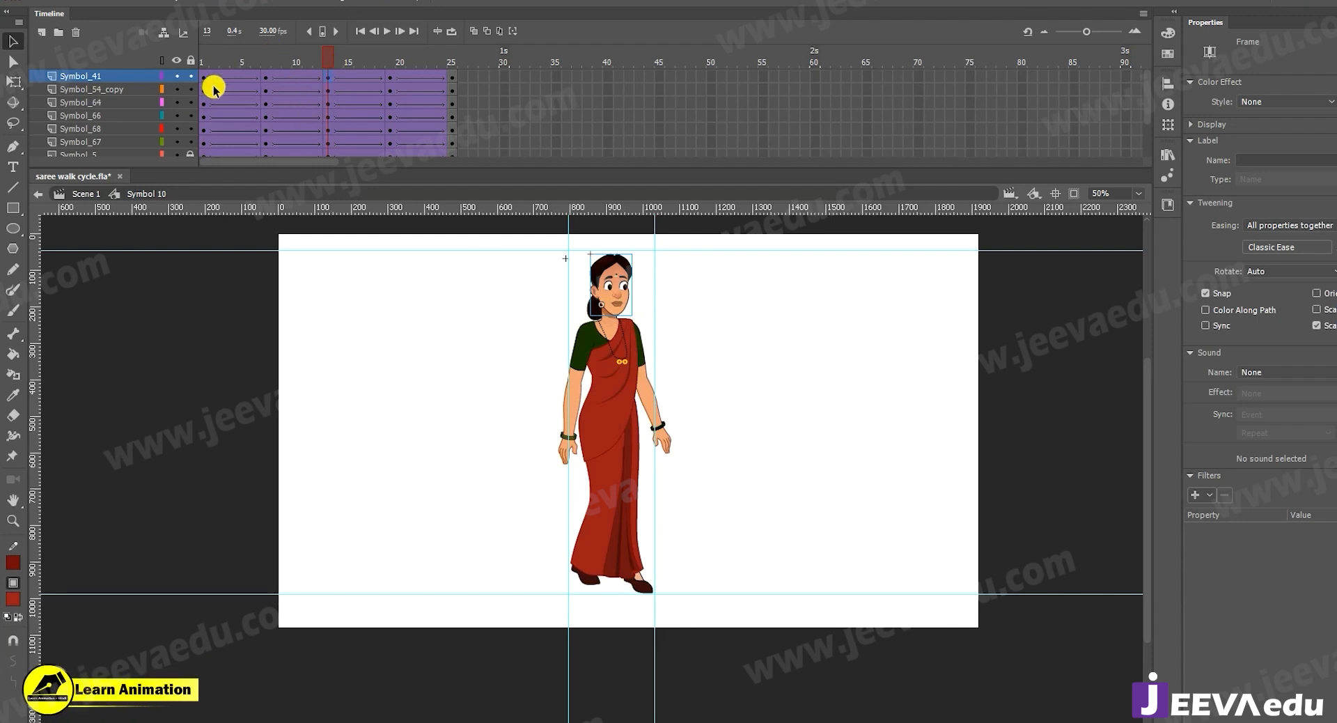
pyautogui.scroll(-2, 196, 117)
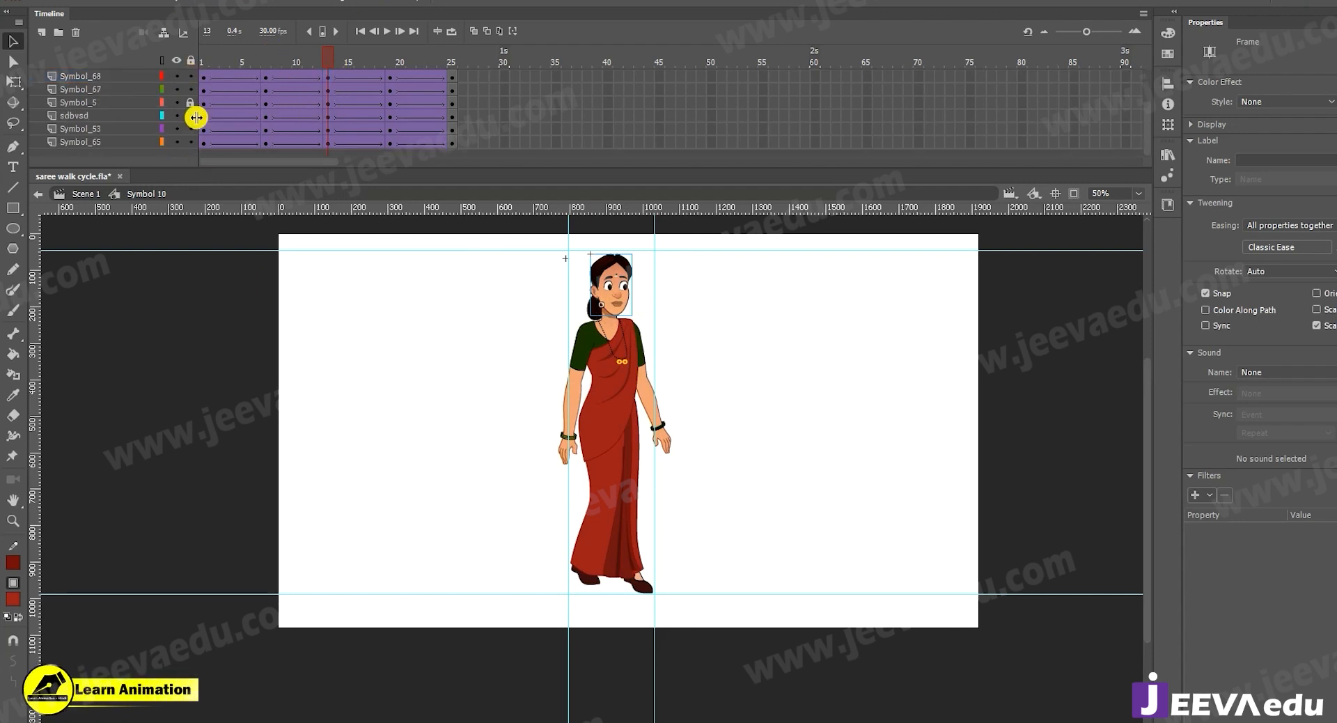
pyautogui.moveTo(316, 59); pyautogui.dragTo(326, 88)
pyautogui.scroll(2, 324, 86)
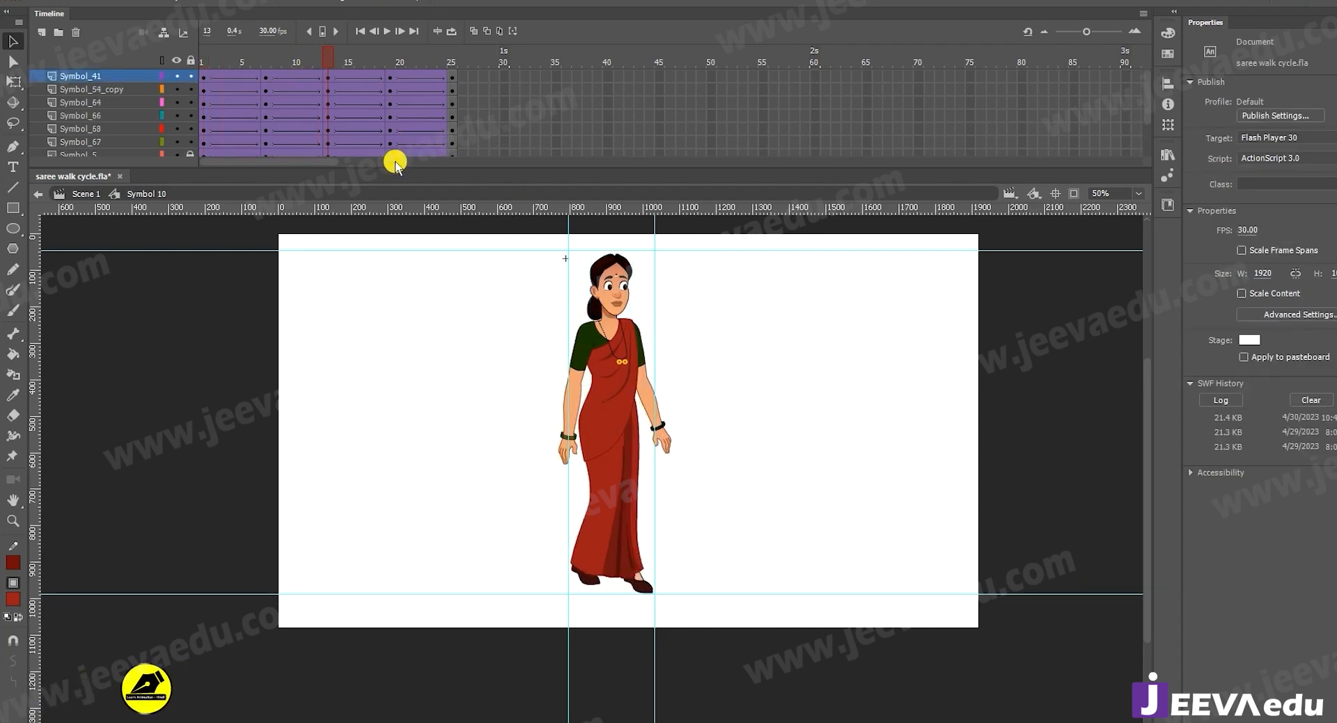
# Lower the upper horizontal guide to the top of the head at frame 1 and compare the body height at frame 13
pyautogui.moveTo(307, 59); pyautogui.dragTo(125, 103)
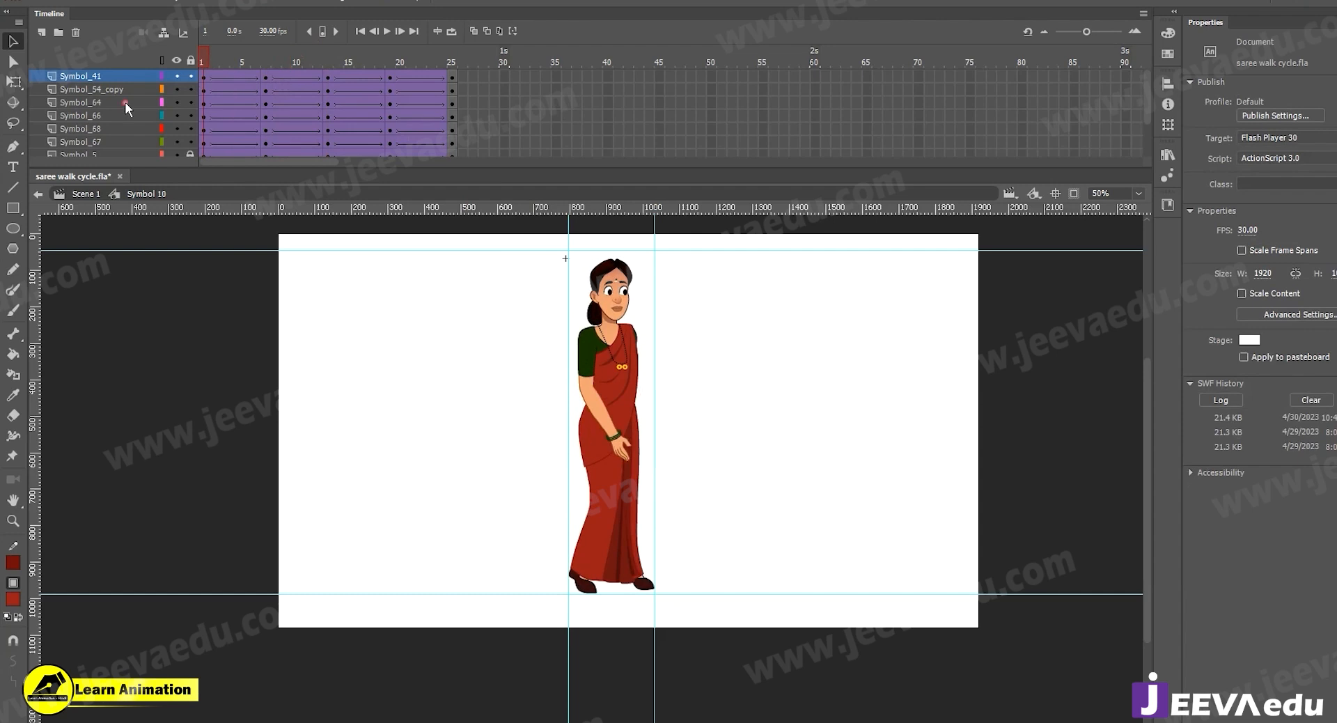
pyautogui.moveTo(675, 250); pyautogui.dragTo(675, 257)
pyautogui.click(263, 23)
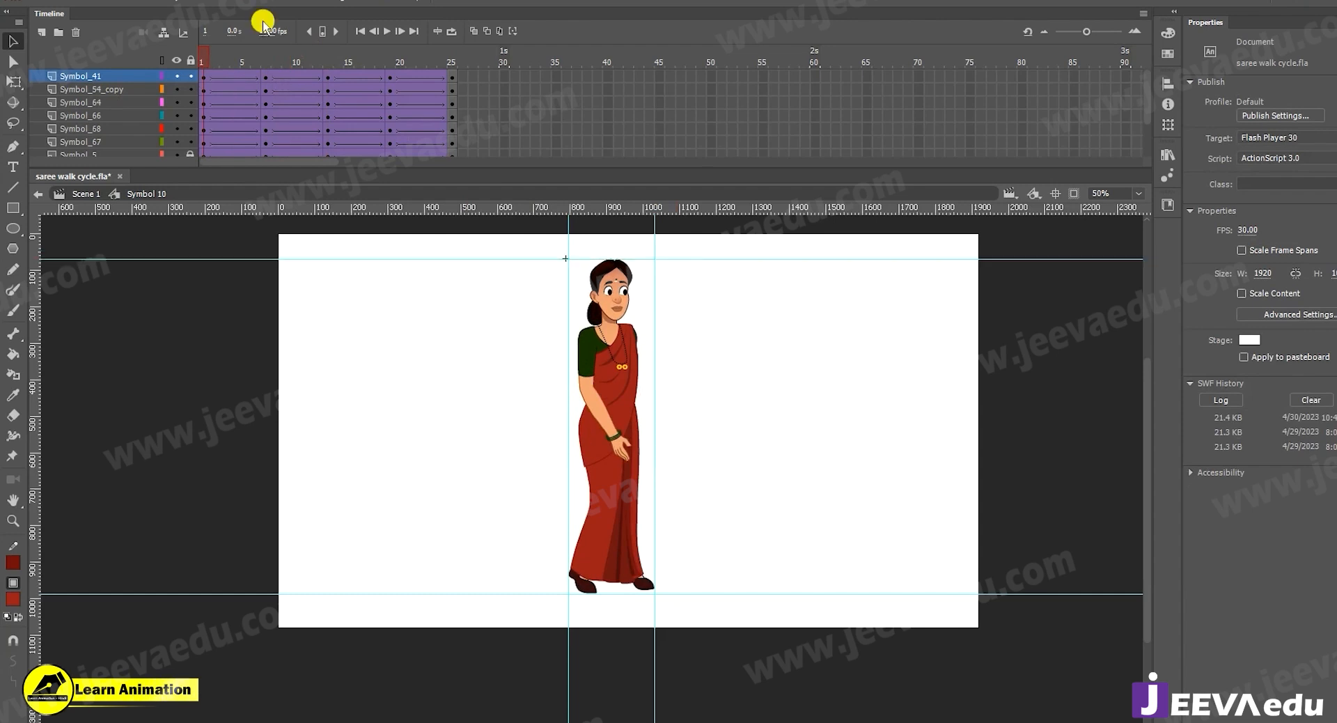
pyautogui.click(330, 77)
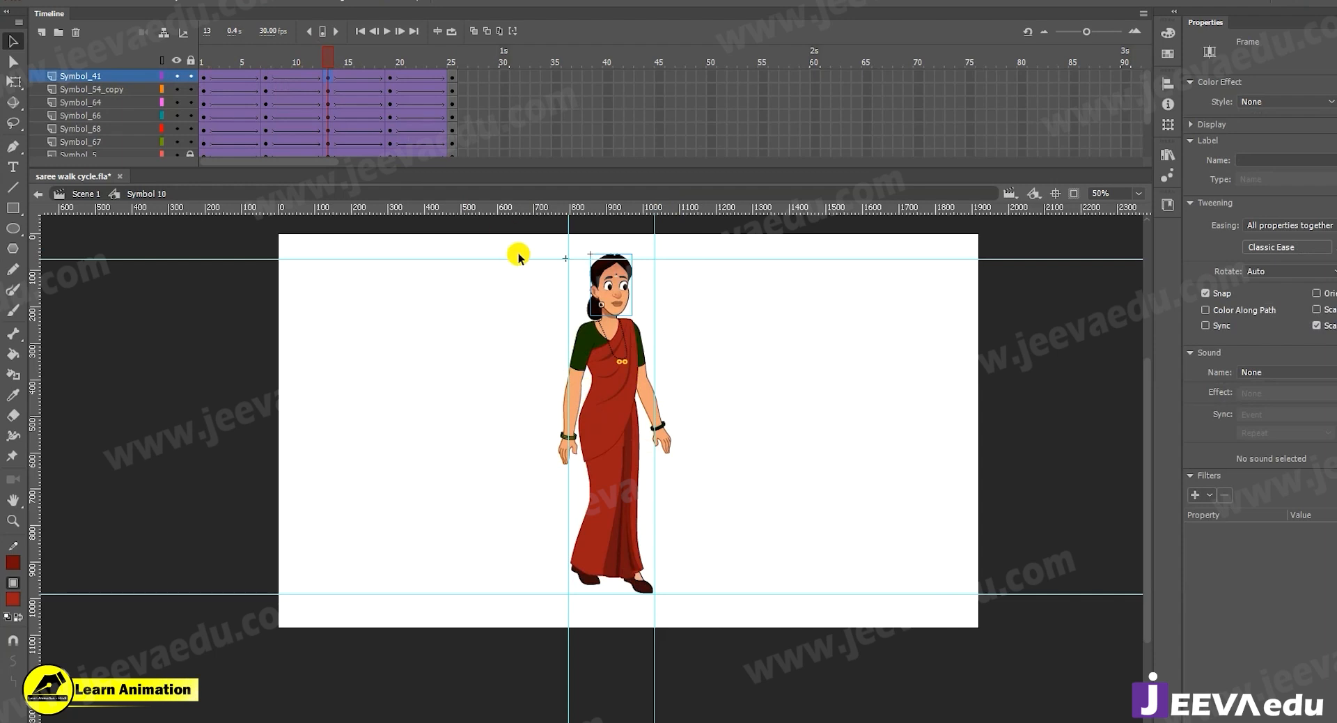
pyautogui.click(203, 81)
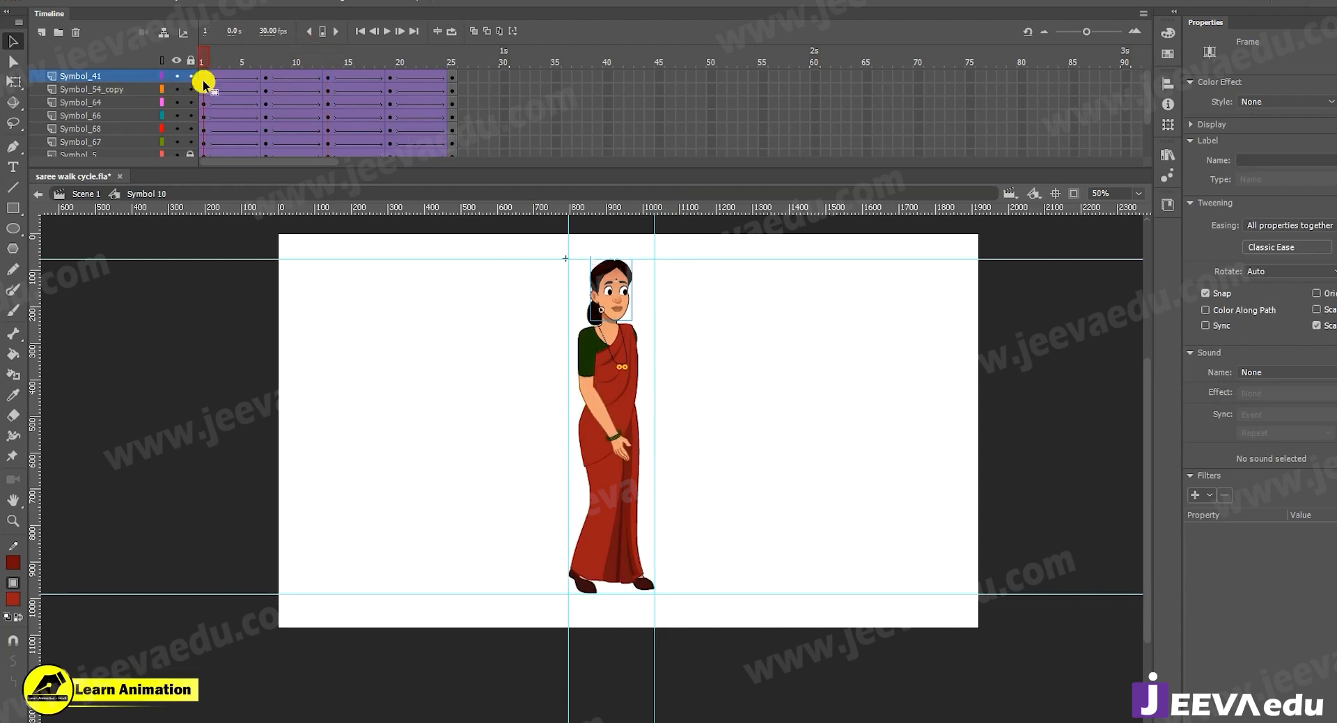
pyautogui.click(328, 76)
# Unlock the Symbol_5 layer, select all body parts at frame 13, and lower them together to about Y -10
pyautogui.moveTo(531, 231); pyautogui.dragTo(699, 587)
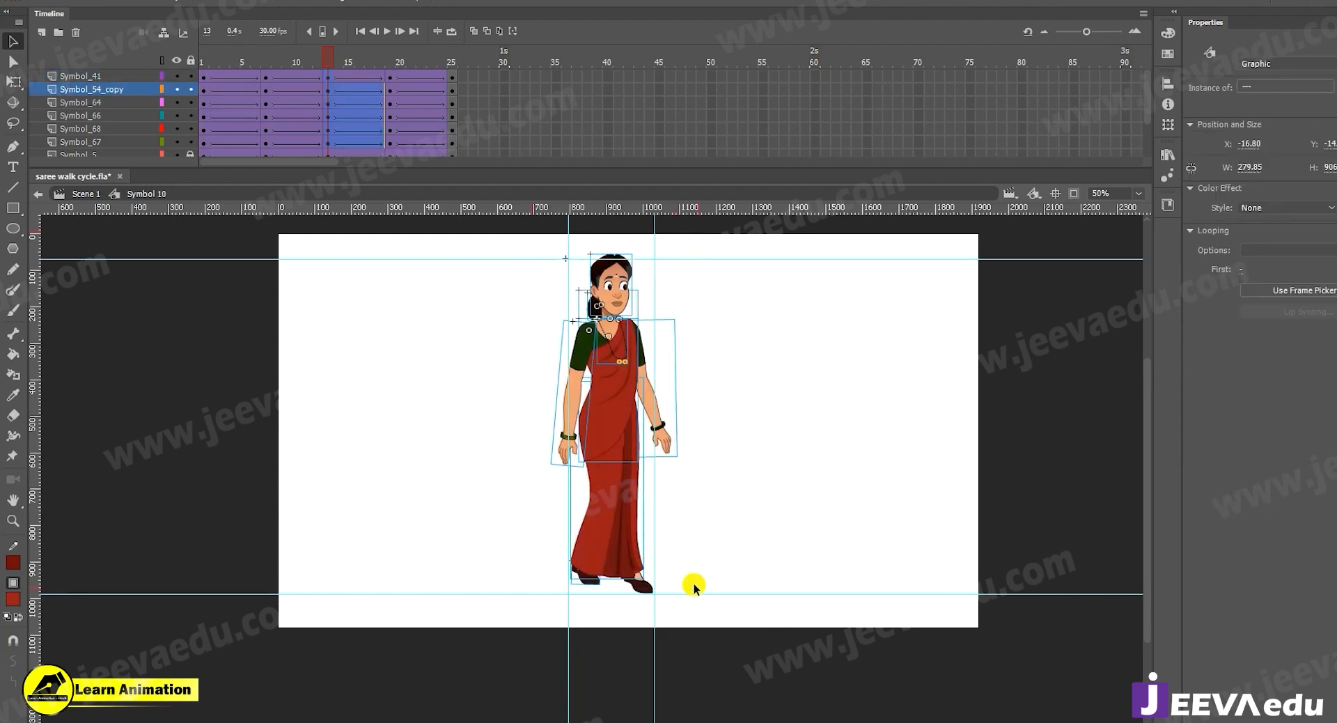
pyautogui.scroll(-2, 185, 111)
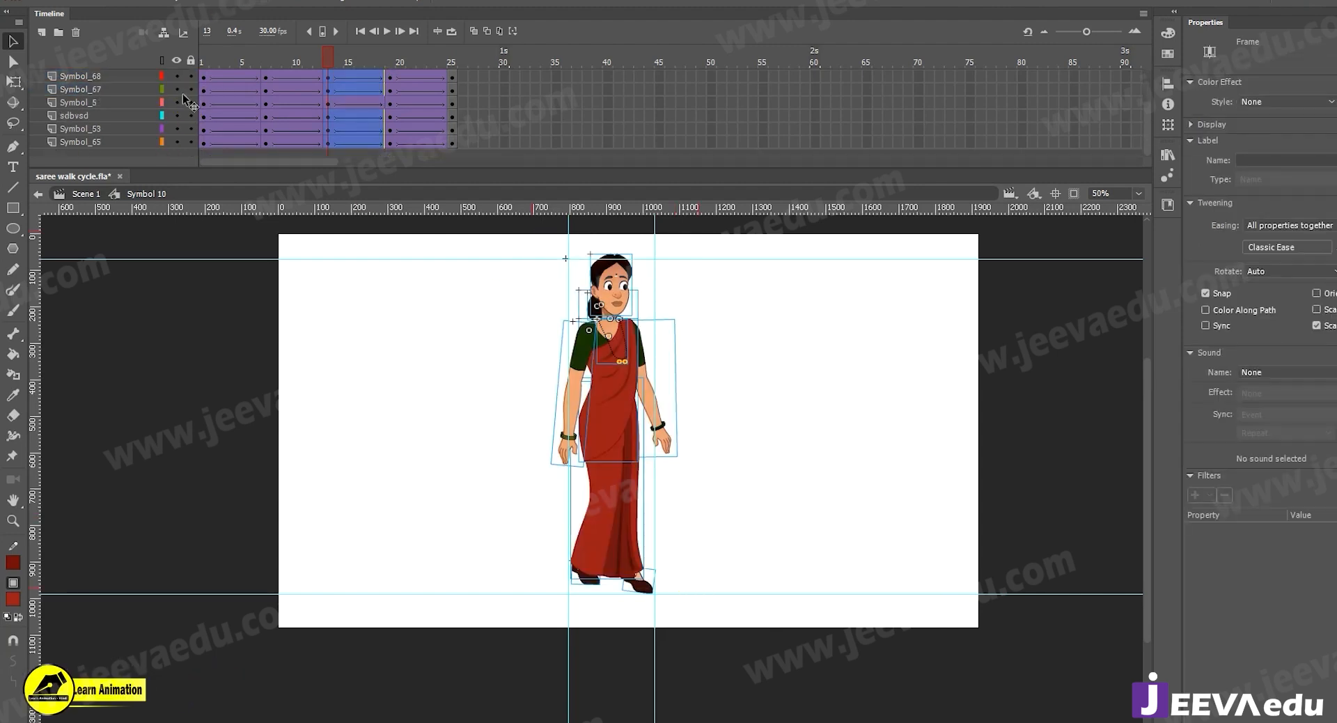
pyautogui.moveTo(531, 237); pyautogui.dragTo(723, 631)
pyautogui.press('Down')
pyautogui.press('Down')
pyautogui.press('Down')
pyautogui.press('Down')
pyautogui.press('Up')
pyautogui.press('Up')
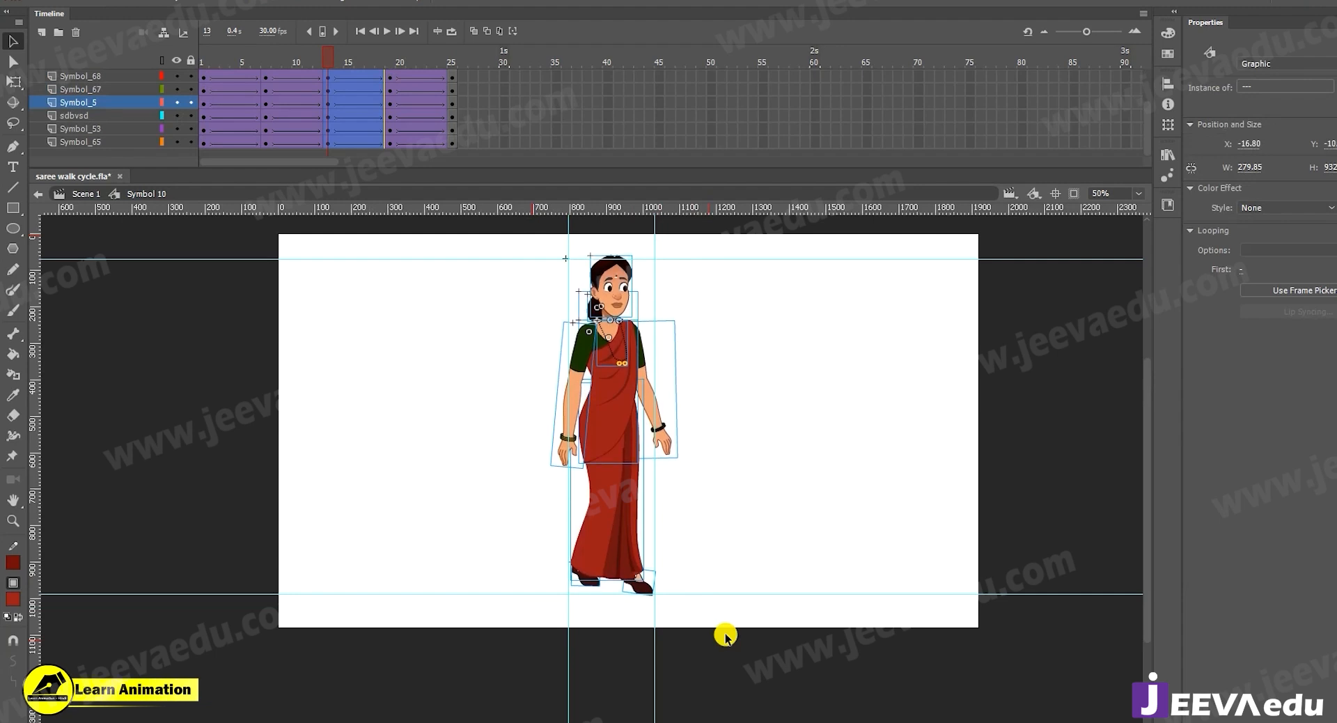
# Copy the frame 1 keyframes of all layers onto frame 13, replacing its pose
pyautogui.click(204, 76)
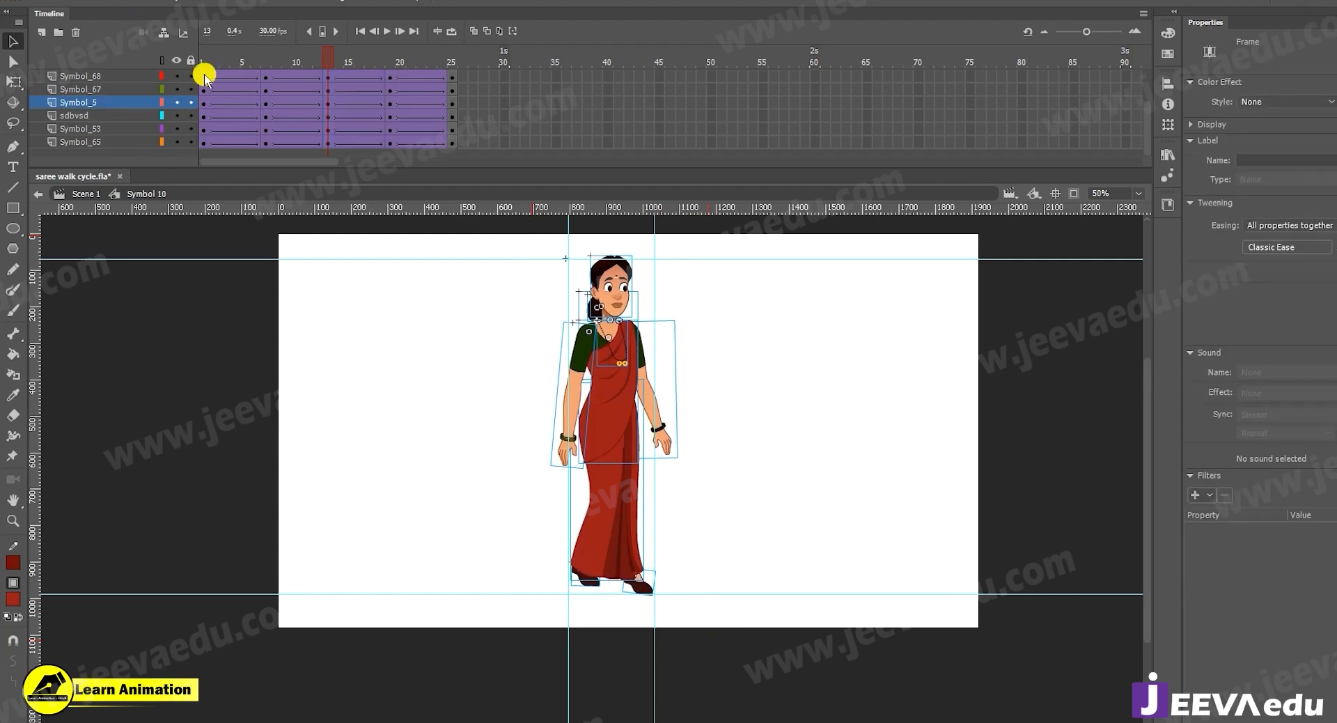
pyautogui.moveTo(201, 88); pyautogui.dragTo(354, 82)
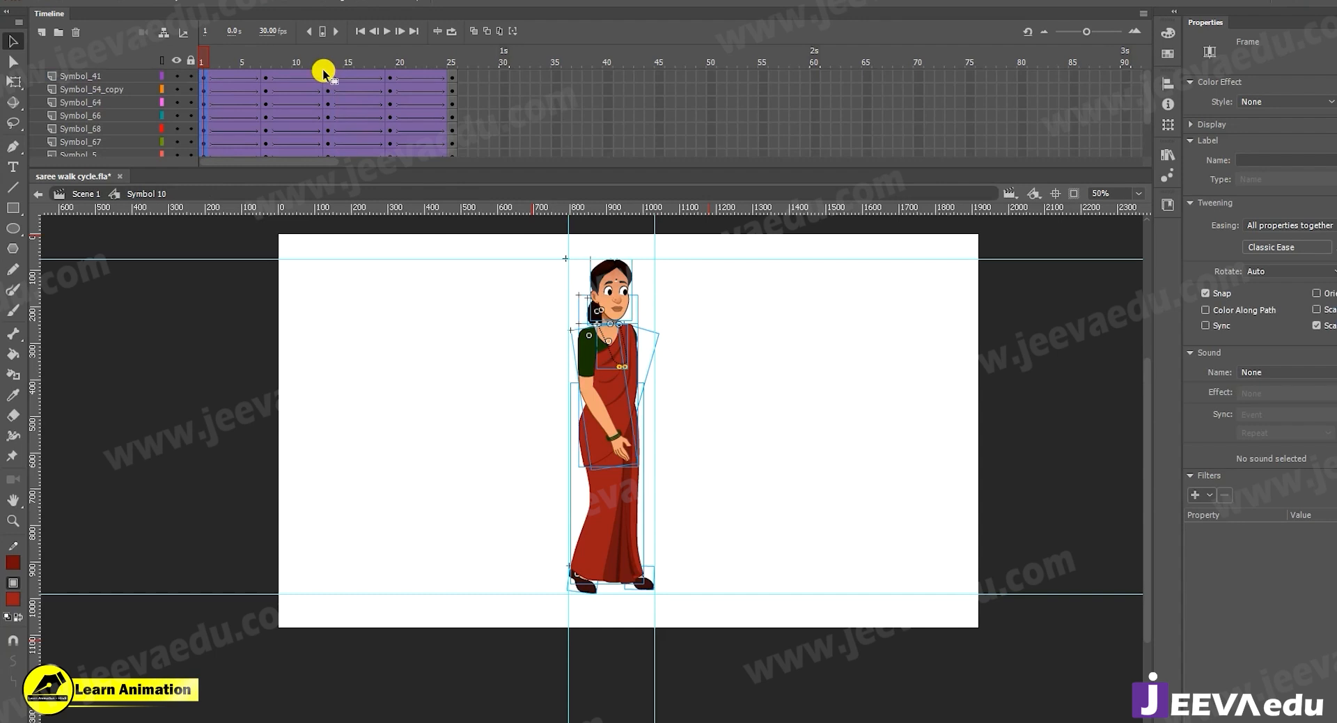
pyautogui.click(323, 69)
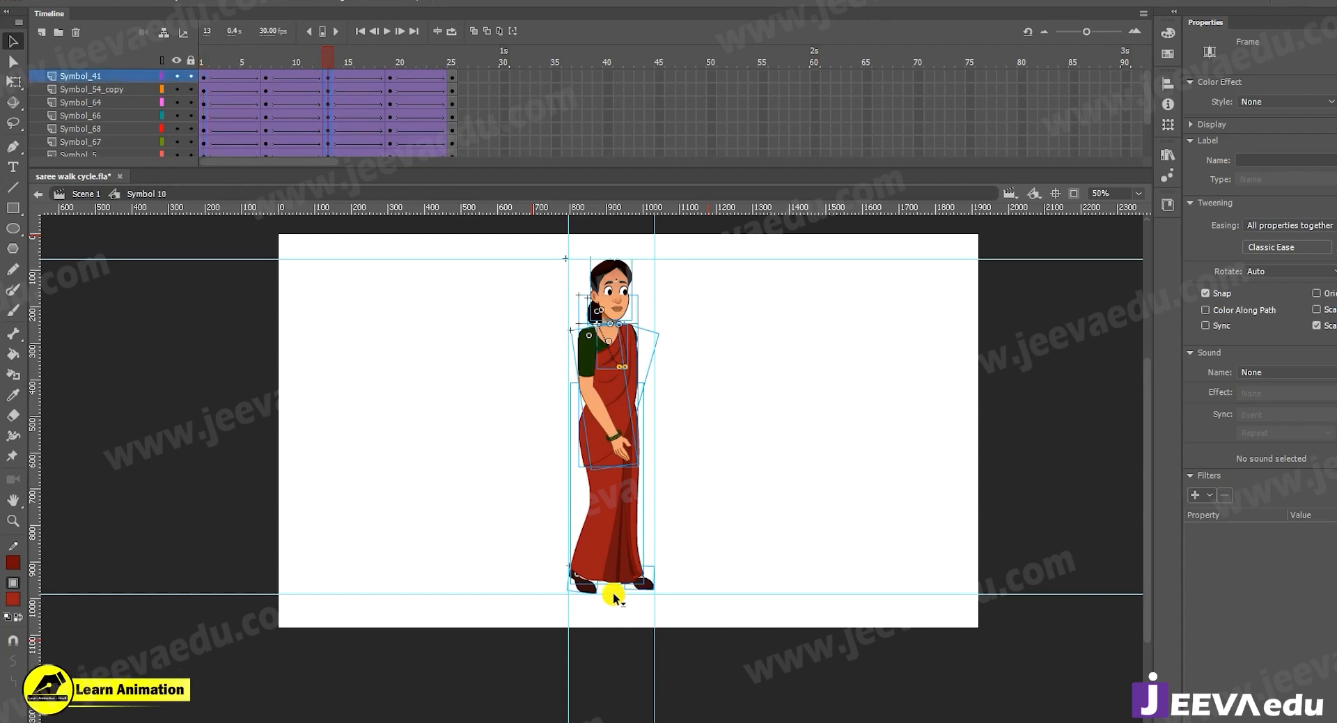
# Select all frames in the timeline, apply Synchronize Symbols, and compare the poses at frames 13 and 1
pyautogui.rightClick(331, 94)
pyautogui.click(376, 376)
pyautogui.rightClick(332, 123)
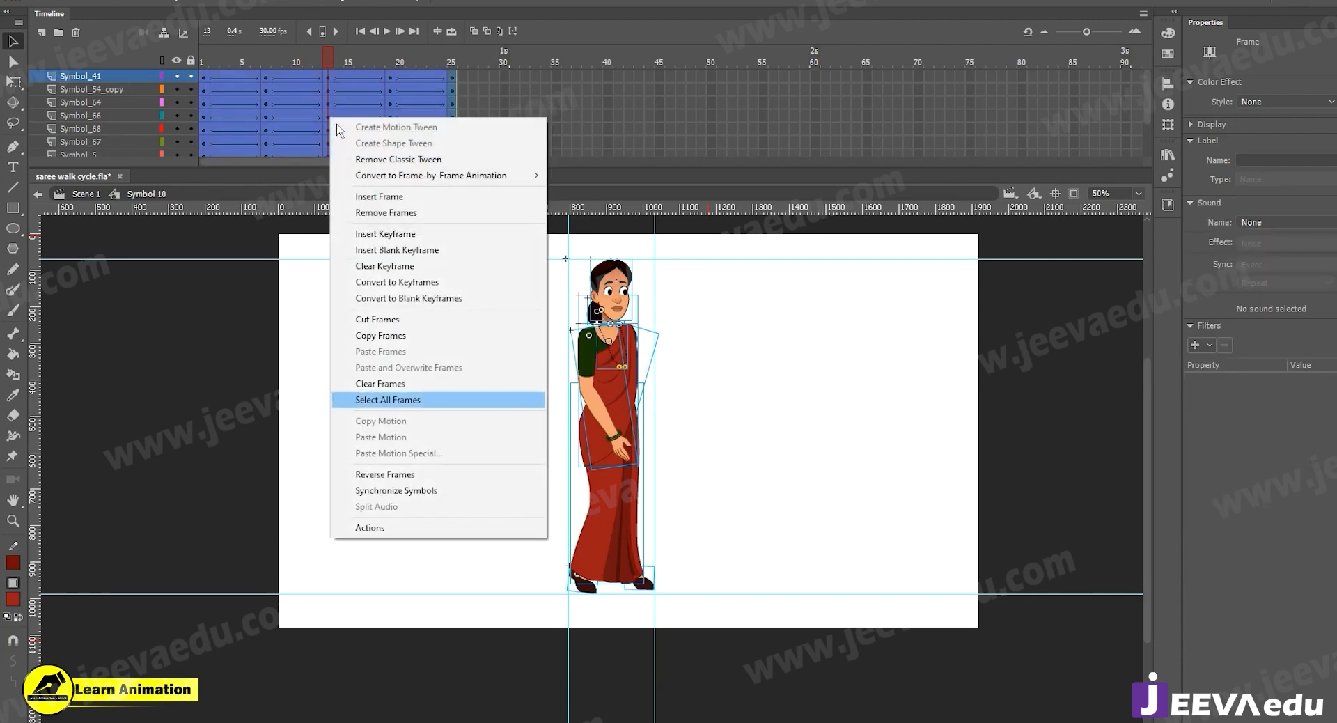
pyautogui.click(406, 487)
pyautogui.click(326, 63)
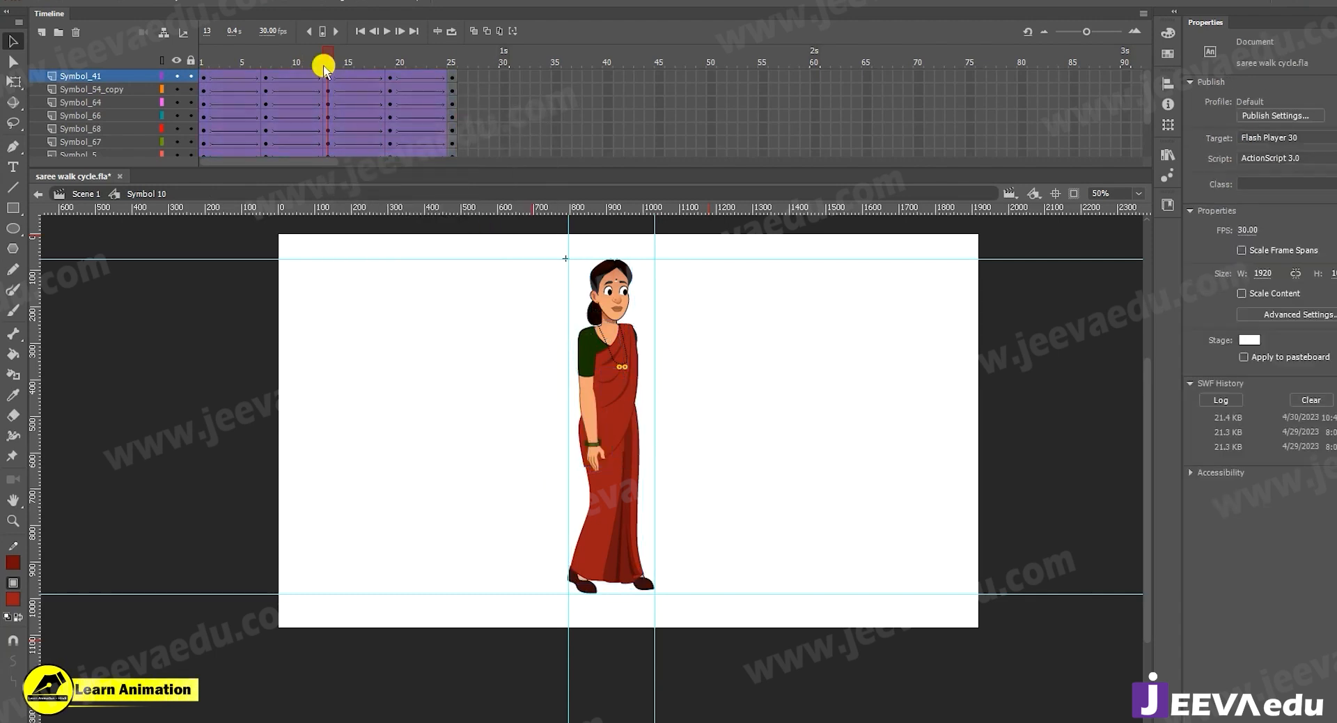
pyautogui.click(214, 81)
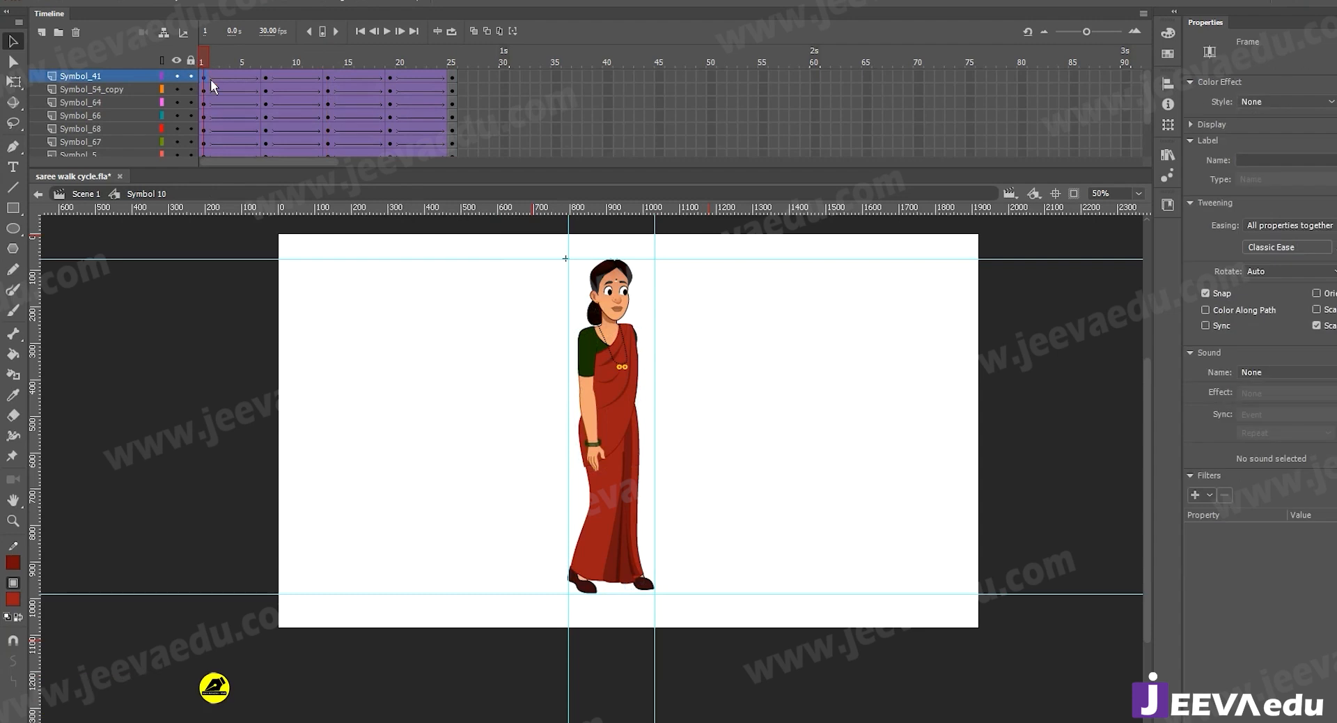
# At frame 13, rotate the near arm (Symbol 54 copy) backward so its hand swings behind the body
pyautogui.click(326, 63)
pyautogui.moveTo(324, 74)
pyautogui.mouseDown()
pyautogui.moveTo(280, 91)
pyautogui.moveTo(328, 82)
pyautogui.moveTo(289, 60)
pyautogui.moveTo(223, 82)
pyautogui.moveTo(255, 97)
pyautogui.moveTo(328, 78)
pyautogui.mouseUp()
pyautogui.click(609, 464)
pyautogui.press('q')
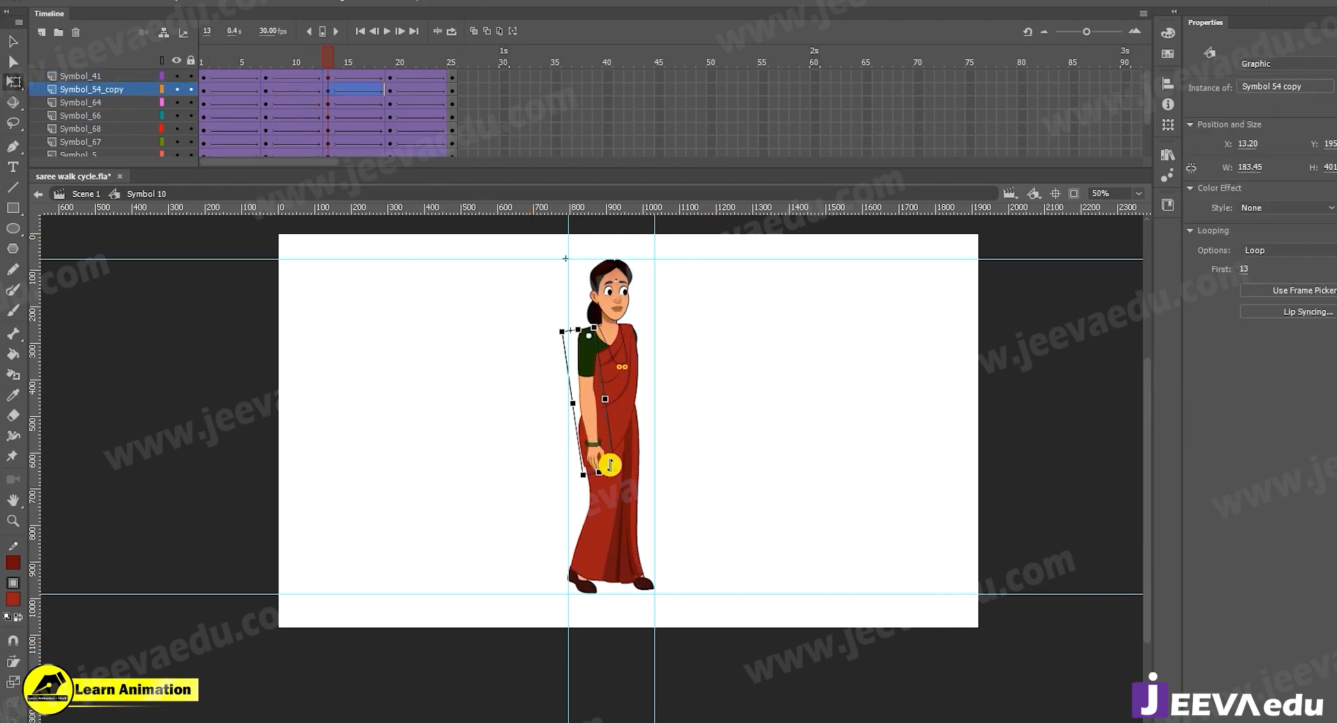
pyautogui.moveTo(626, 475); pyautogui.dragTo(598, 478)
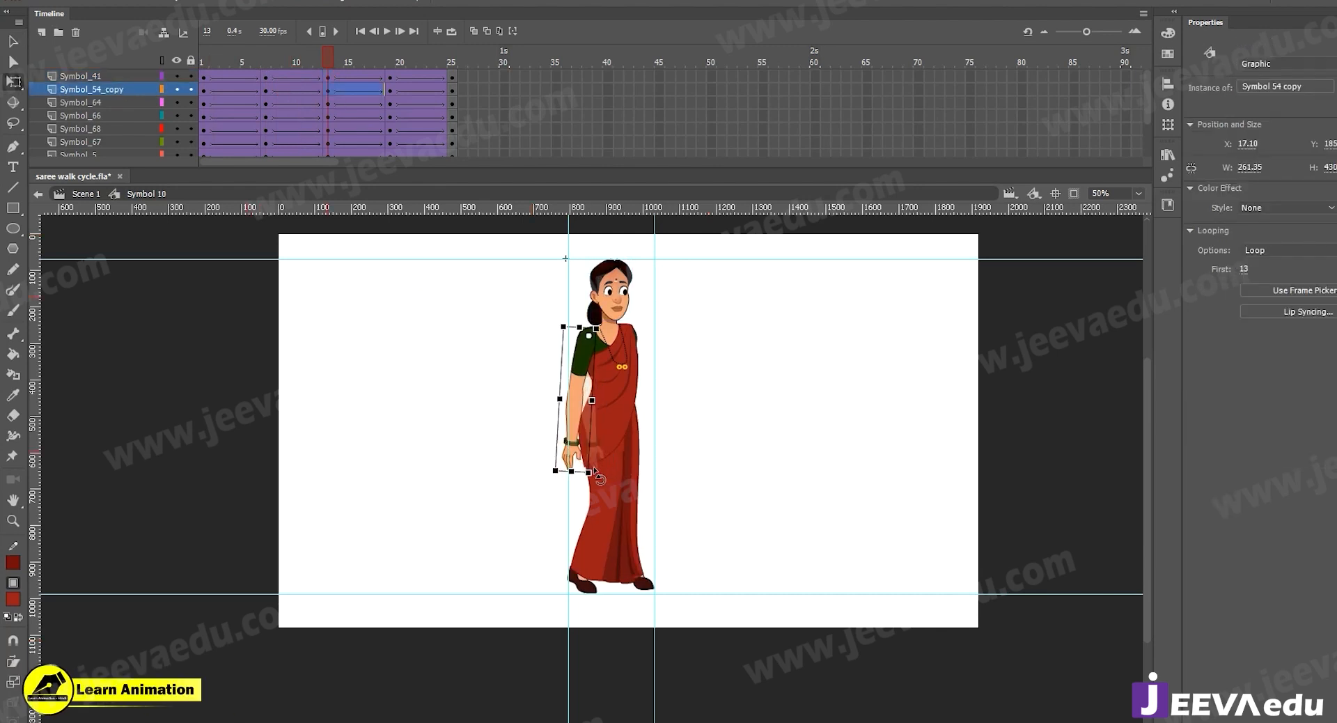
# Hide the Symbol_66 and Symbol_68 layers, rotate the far arm (Symbol 65) forward at frame 13, and show Symbol_68 again
pyautogui.click(609, 451)
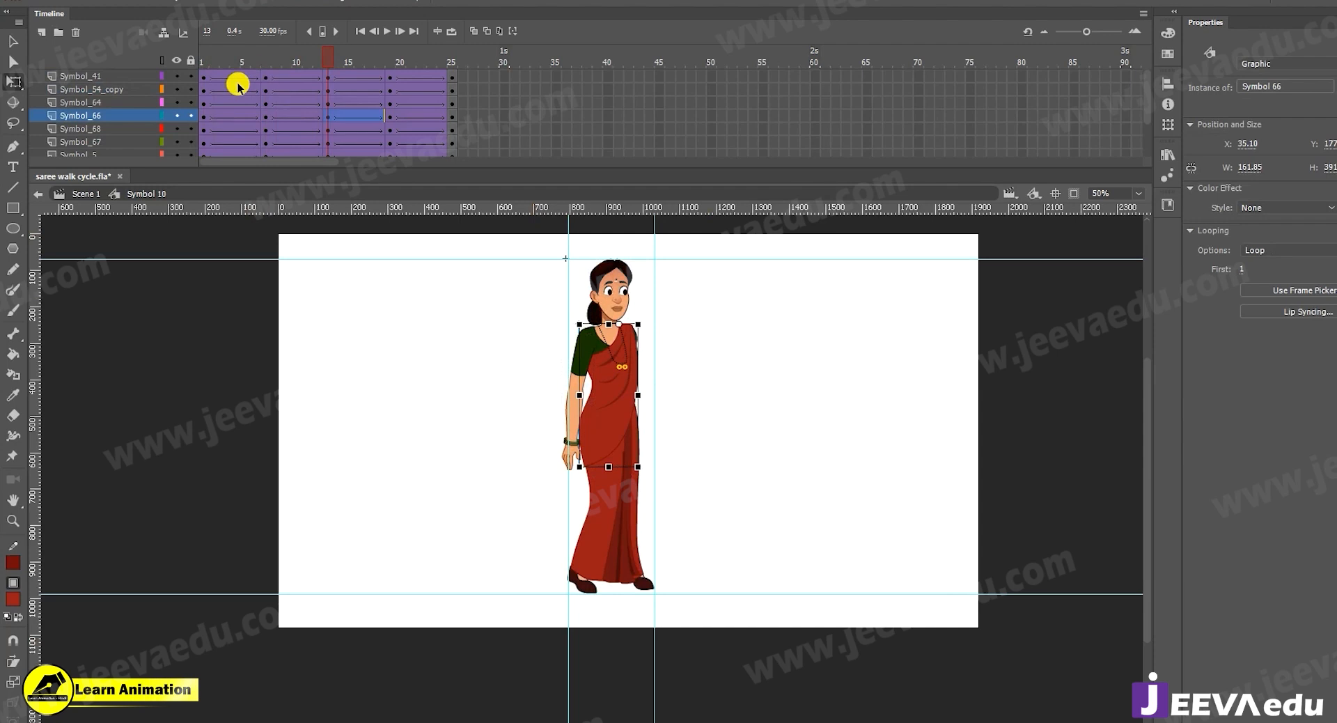
pyautogui.click(179, 117)
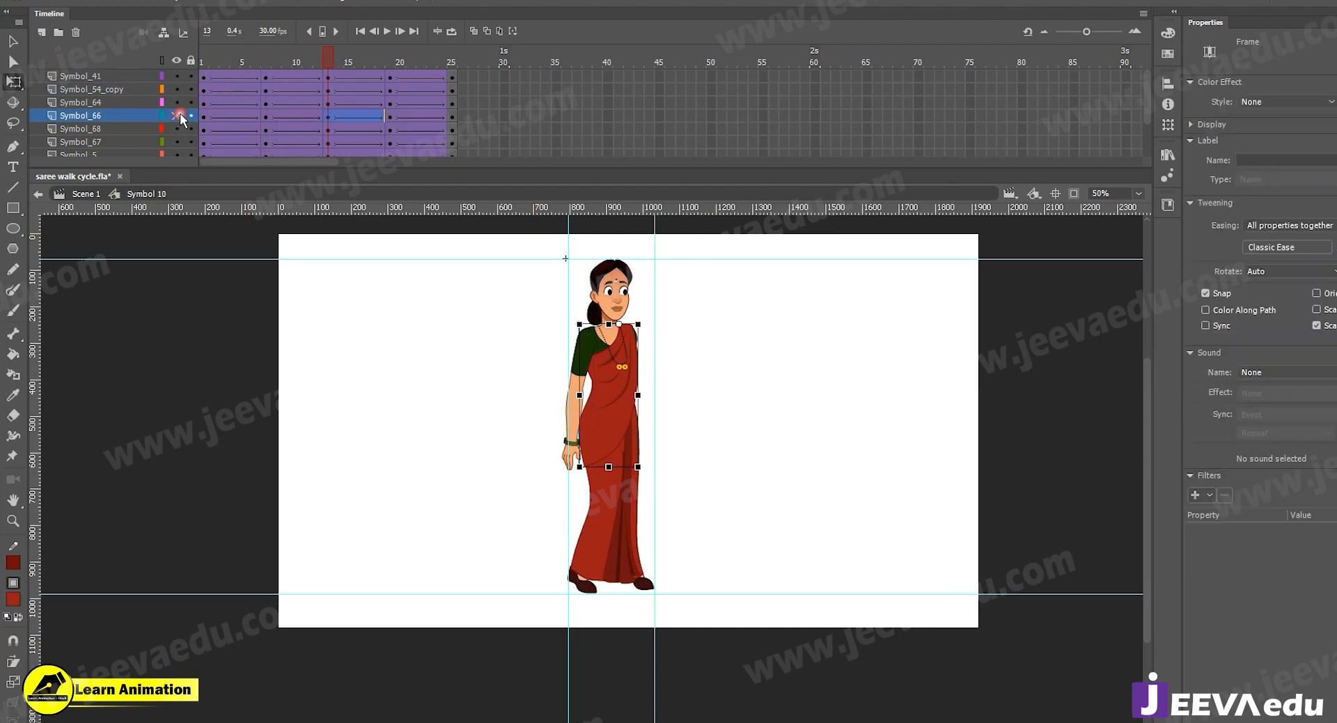
pyautogui.click(633, 376)
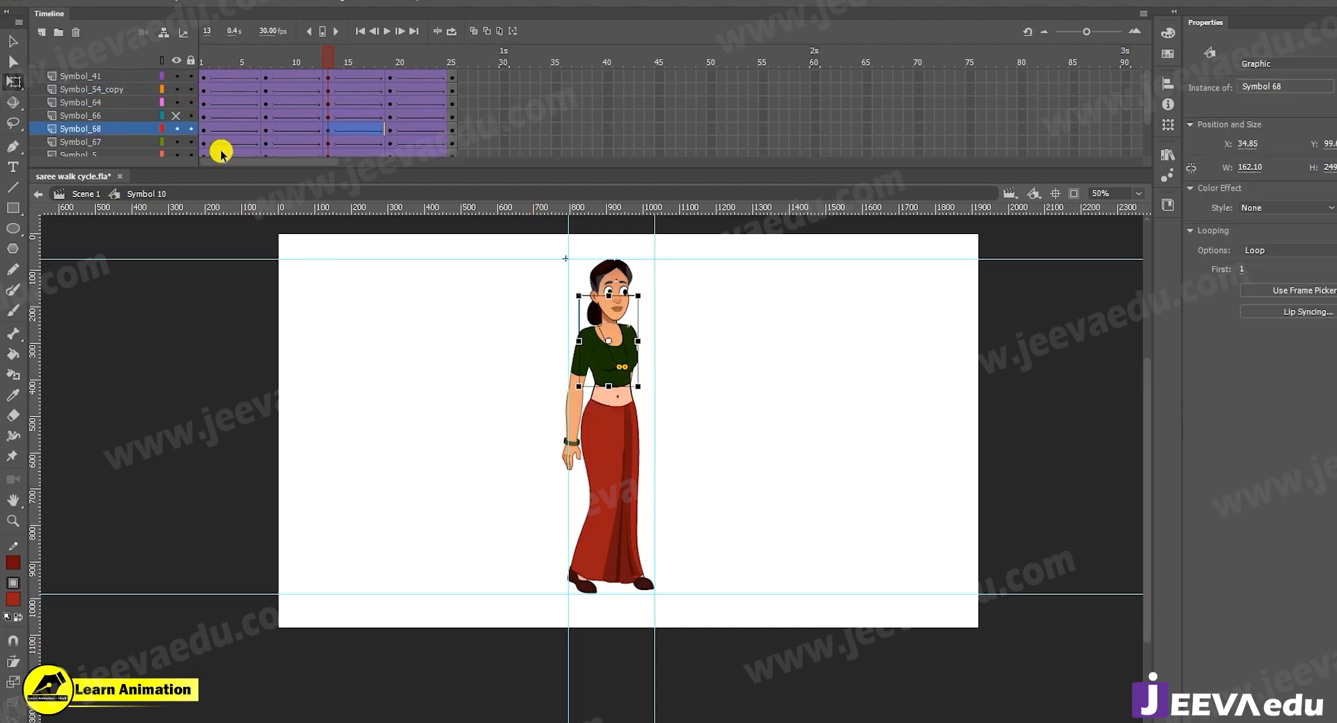
pyautogui.click(179, 129)
pyautogui.click(631, 380)
pyautogui.moveTo(647, 479); pyautogui.dragTo(685, 491)
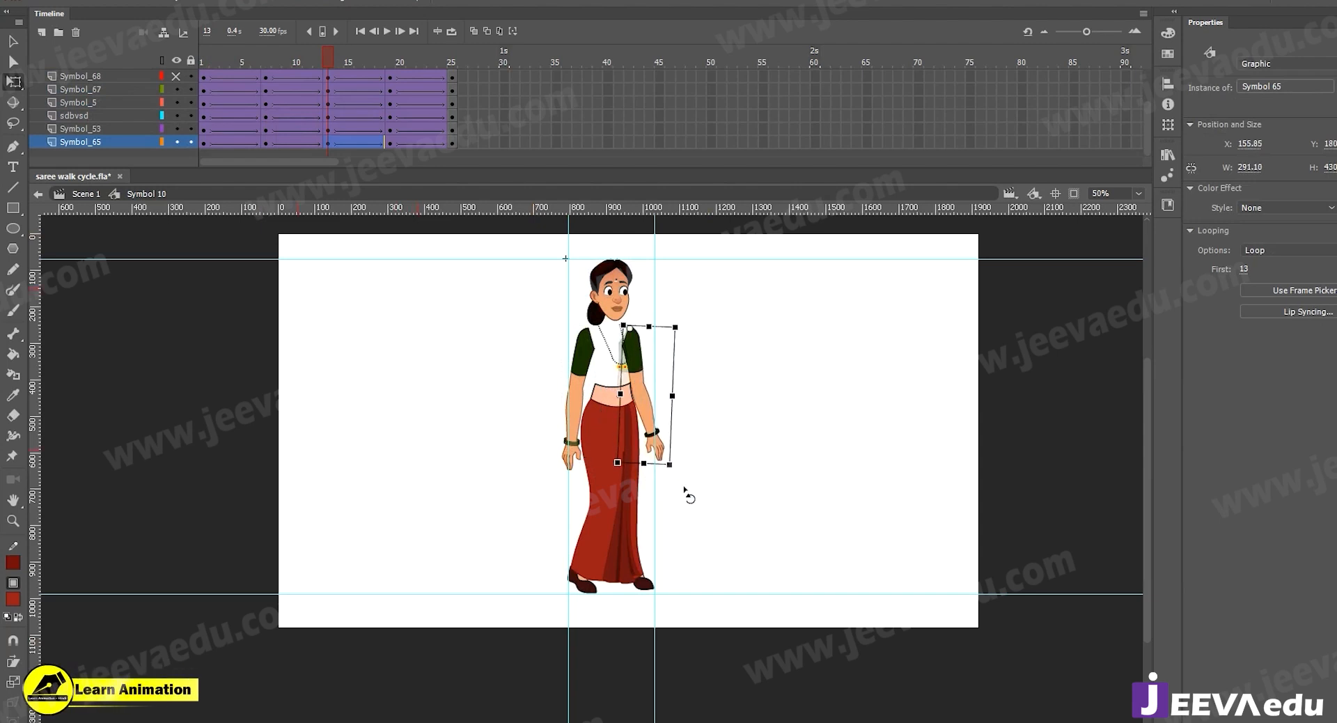
pyautogui.click(175, 77)
# Compare frames 1 and 13, and move the rear shoe (Symbol 5) forward at frame 13 to about X 159
pyautogui.click(333, 50)
pyautogui.moveTo(313, 63); pyautogui.dragTo(330, 115)
pyautogui.click(327, 107)
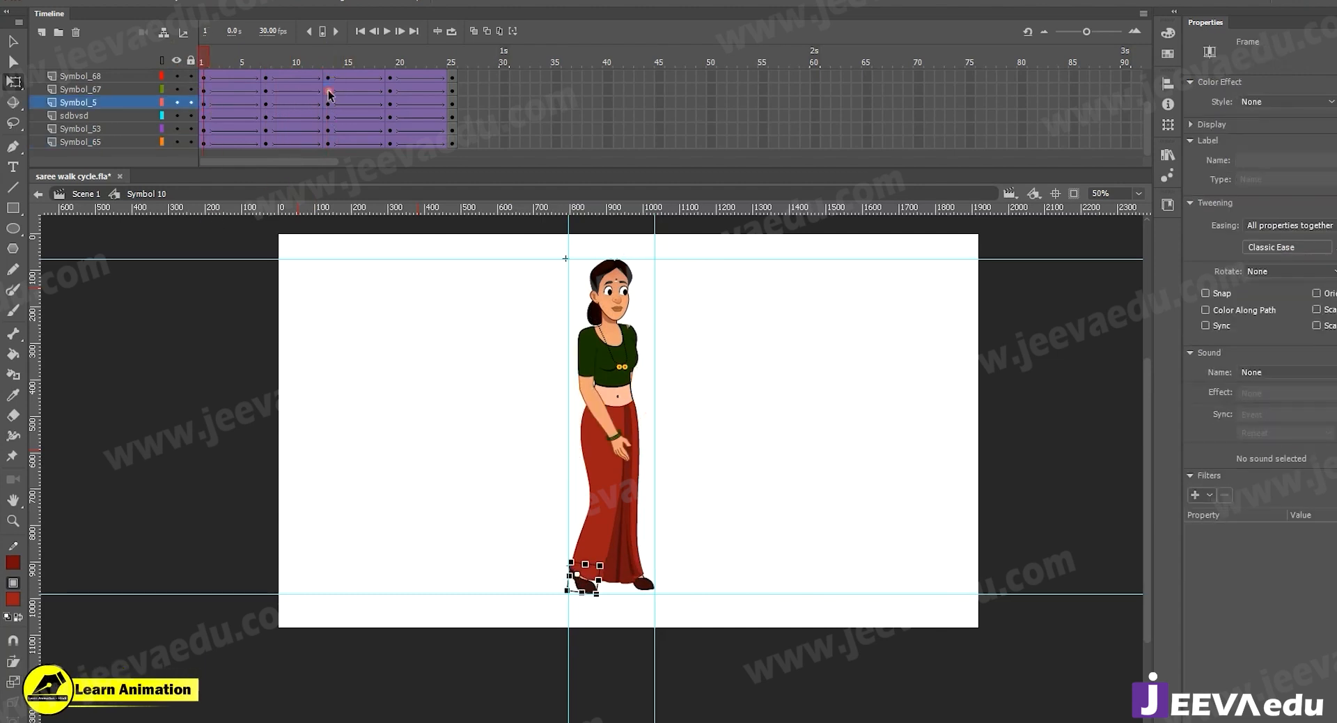
pyautogui.click(612, 514)
pyautogui.click(621, 553)
pyautogui.press('v')
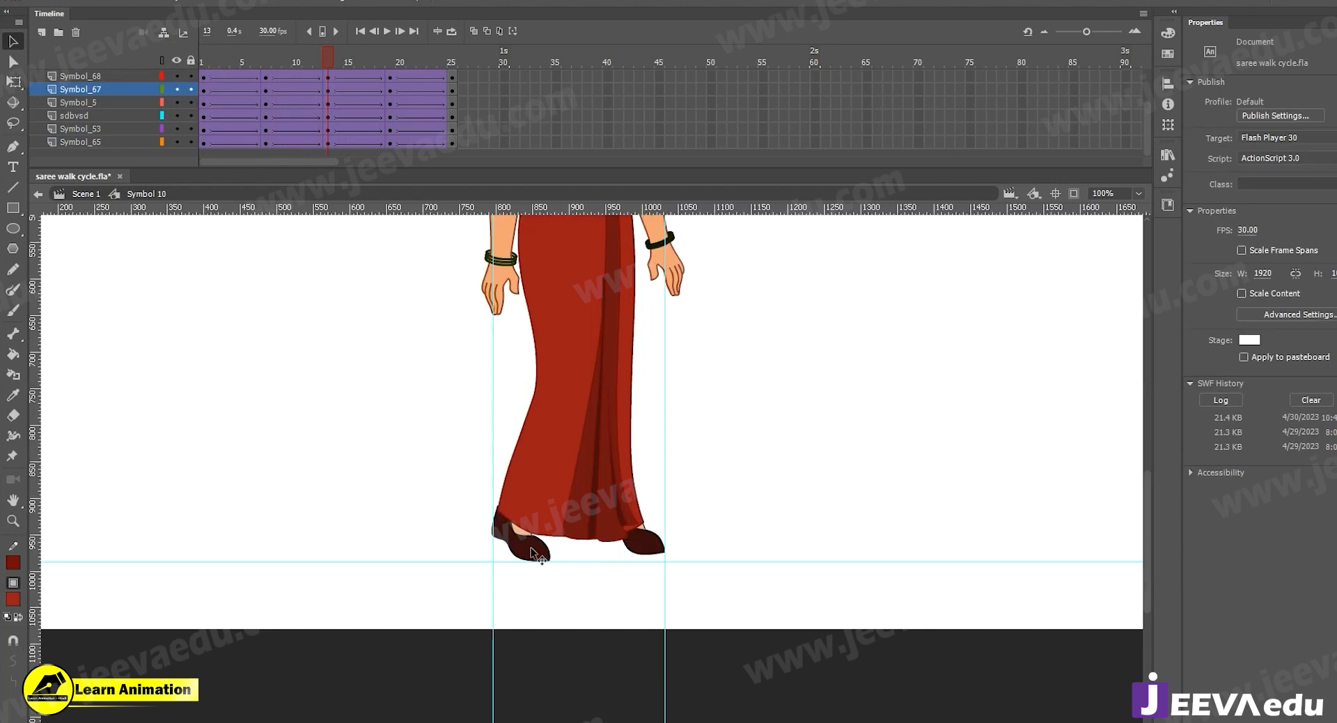
pyautogui.click(532, 550)
pyautogui.hotkey('shift', 'Right')
pyautogui.hotkey('shift', 'Right')
pyautogui.hotkey('shift', 'Right')
pyautogui.hotkey('shift', 'Right')
pyautogui.hotkey('shift', 'Right')
pyautogui.hotkey('shift', 'Right')
pyautogui.hotkey('shift', 'Right')
pyautogui.hotkey('shift', 'Right')
pyautogui.hotkey('shift', 'Right')
pyautogui.hotkey('shift', 'Right')
pyautogui.hotkey('shift', 'Right')
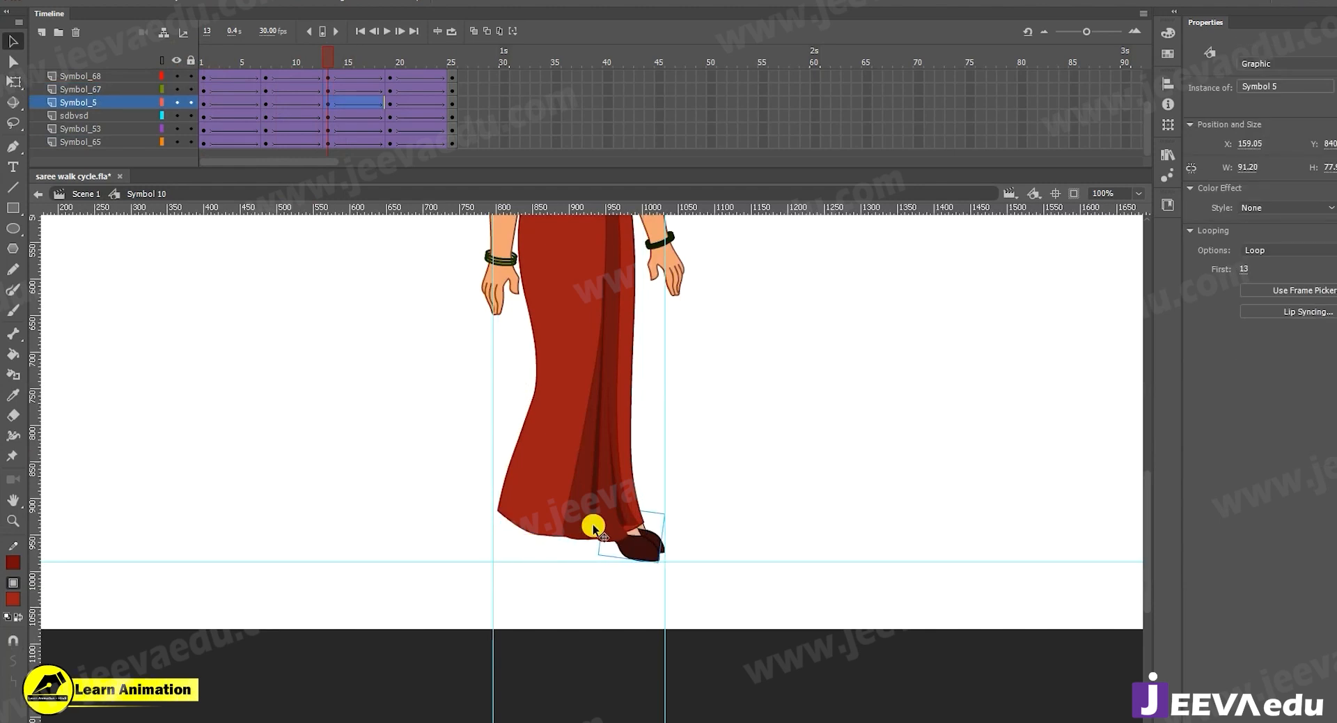
# Move the front shoe (sdbvsd) back to the skirt's rear hem at frame 13, to about X 12
pyautogui.click(654, 534)
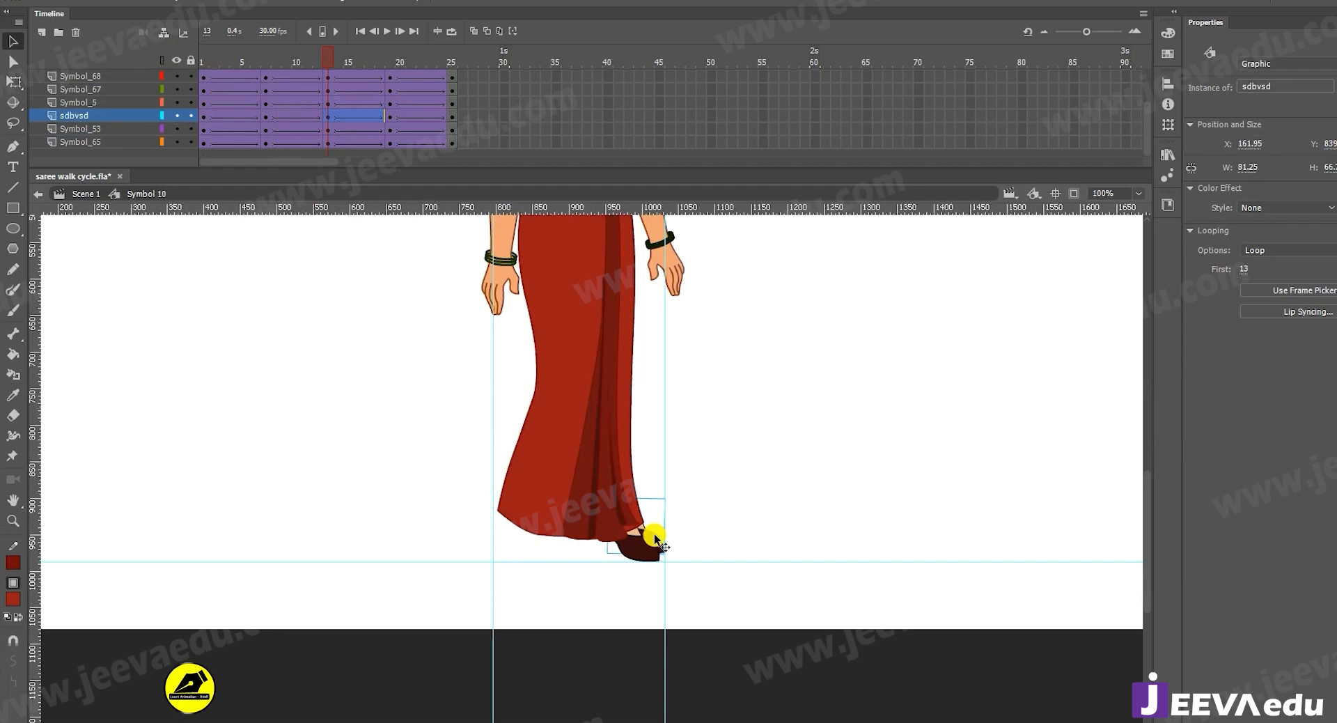
pyautogui.hotkey('shift', 'Left')
pyautogui.hotkey('shift', 'Left')
pyautogui.hotkey('shift', 'Left')
pyautogui.hotkey('shift', 'Left')
pyautogui.hotkey('shift', 'Left')
pyautogui.hotkey('shift', 'Left')
pyautogui.hotkey('shift', 'Left')
pyautogui.hotkey('shift', 'Left')
pyautogui.hotkey('shift', 'Left')
pyautogui.hotkey('shift', 'Left')
pyautogui.hotkey('shift', 'Left')
pyautogui.hotkey('shift', 'Left')
pyautogui.hotkey('shift', 'Left')
pyautogui.hotkey('shift', 'Left')
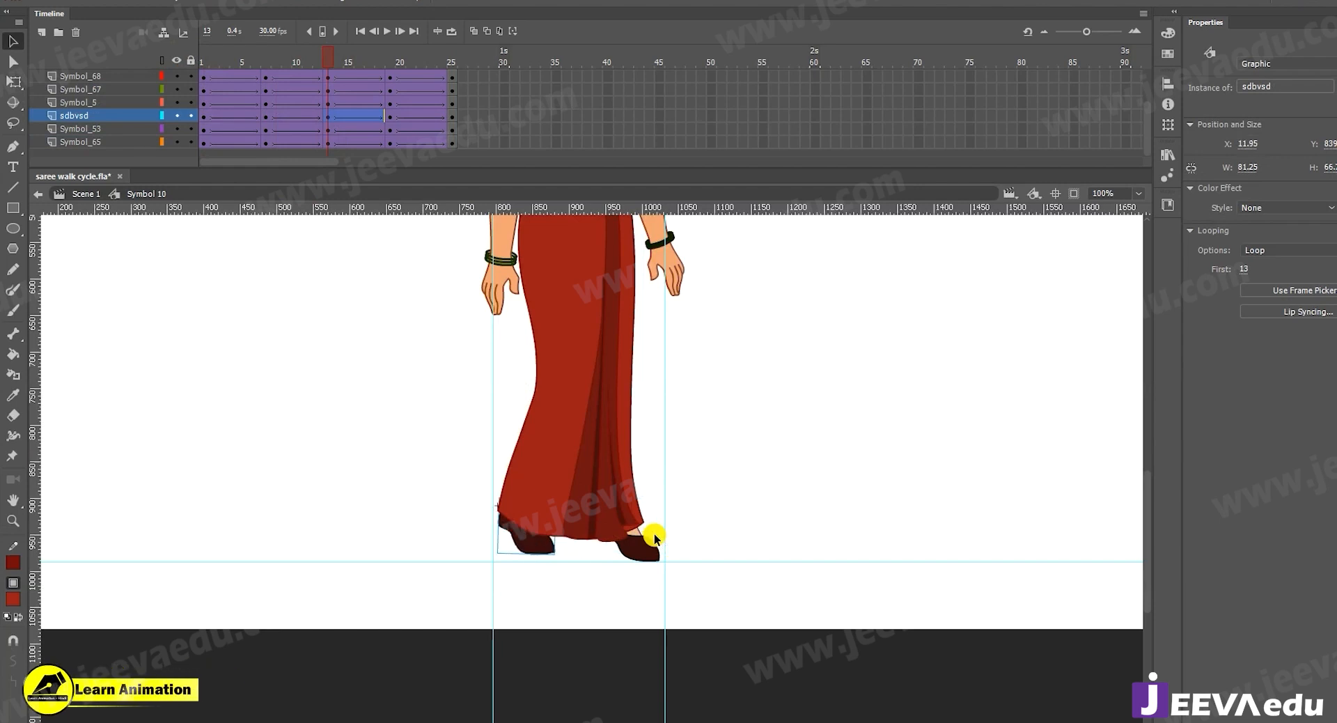
# Compare the shoe positions at frames 1 and 13, and show the Symbol_66 layer again
pyautogui.click(209, 87)
pyautogui.click(333, 87)
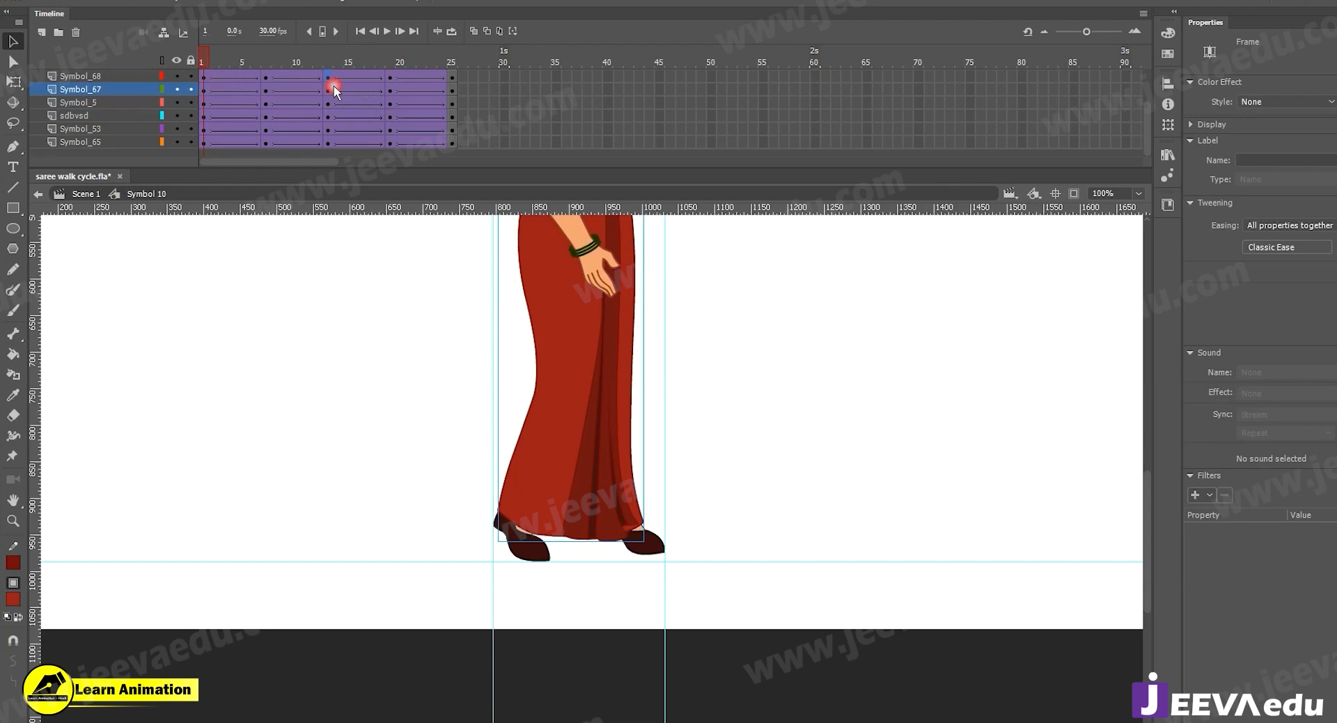
pyautogui.moveTo(326, 63); pyautogui.dragTo(324, 110)
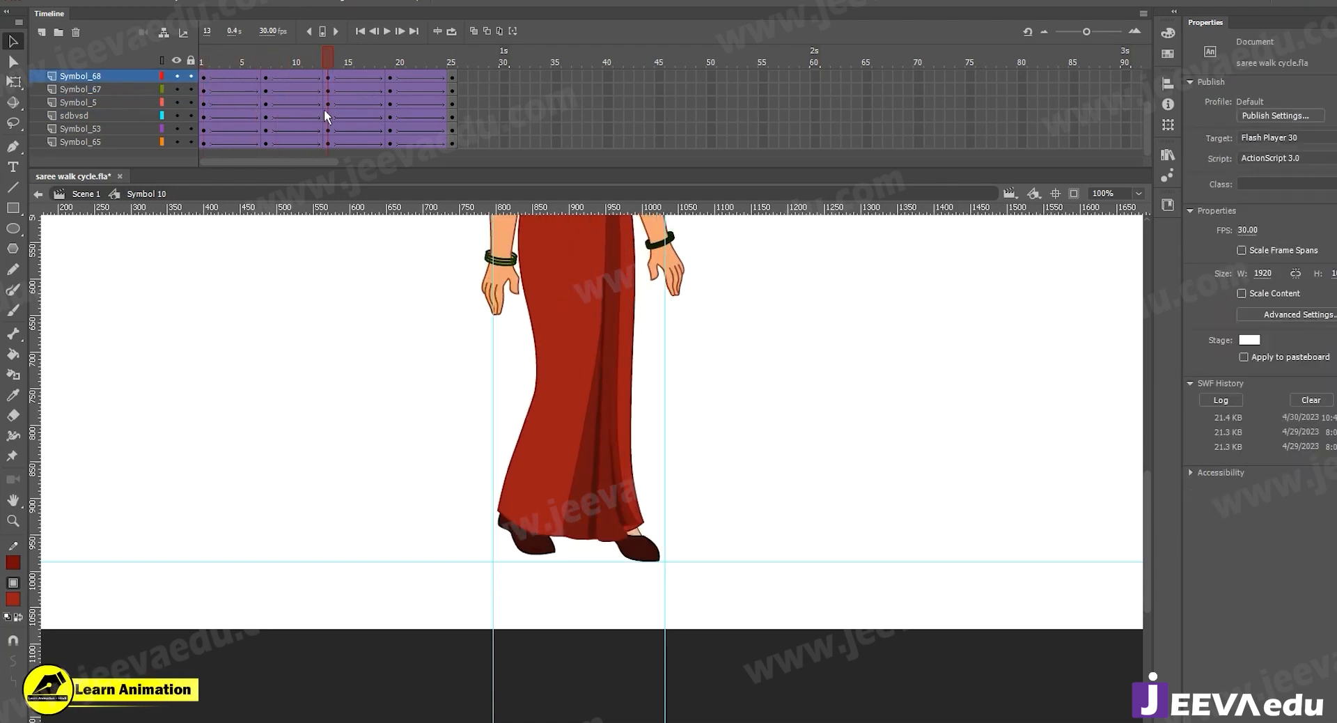
pyautogui.press('z')
pyautogui.keyDown('alt'); pyautogui.click(430, 274); pyautogui.keyUp('alt')
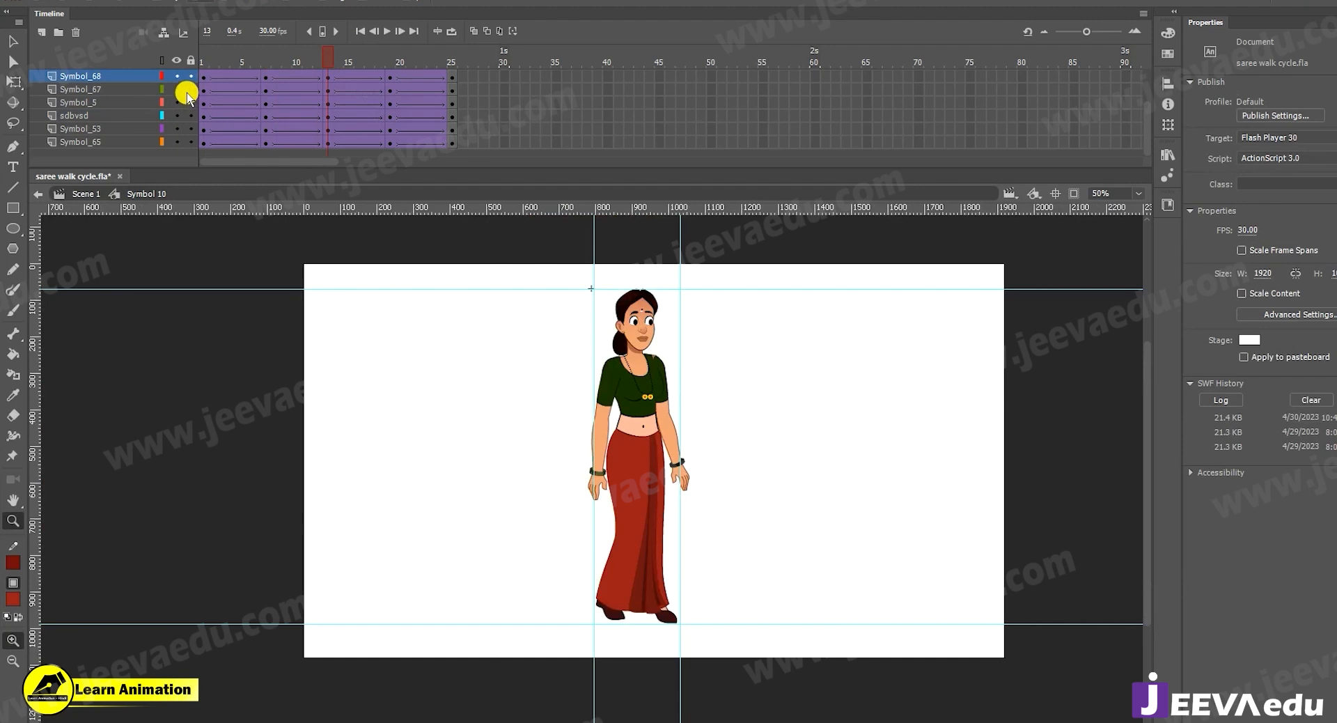
pyautogui.scroll(1, 187, 98)
pyautogui.click(181, 92)
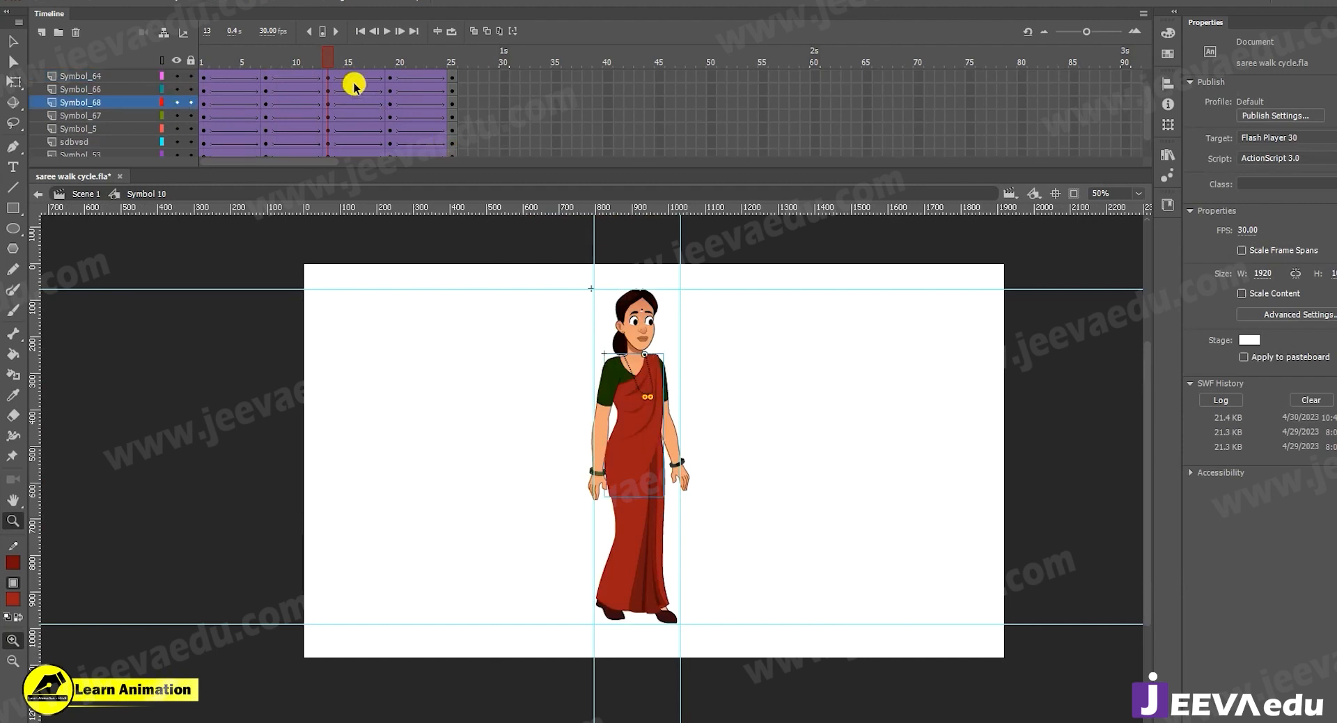
# Compare the full figure's poses at frames 1, 13 and 25, and play the walk cycle in a movie test
pyautogui.moveTo(322, 54); pyautogui.dragTo(331, 94)
pyautogui.click(325, 91)
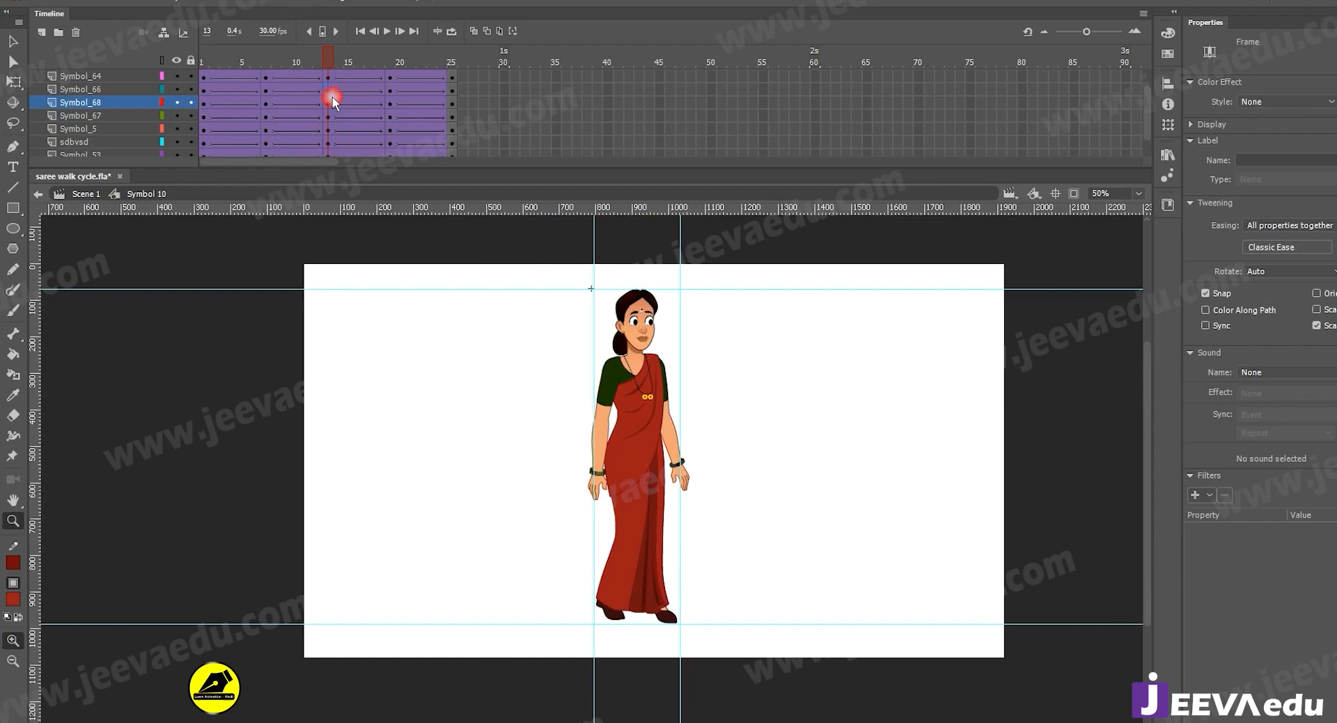
pyautogui.click(204, 76)
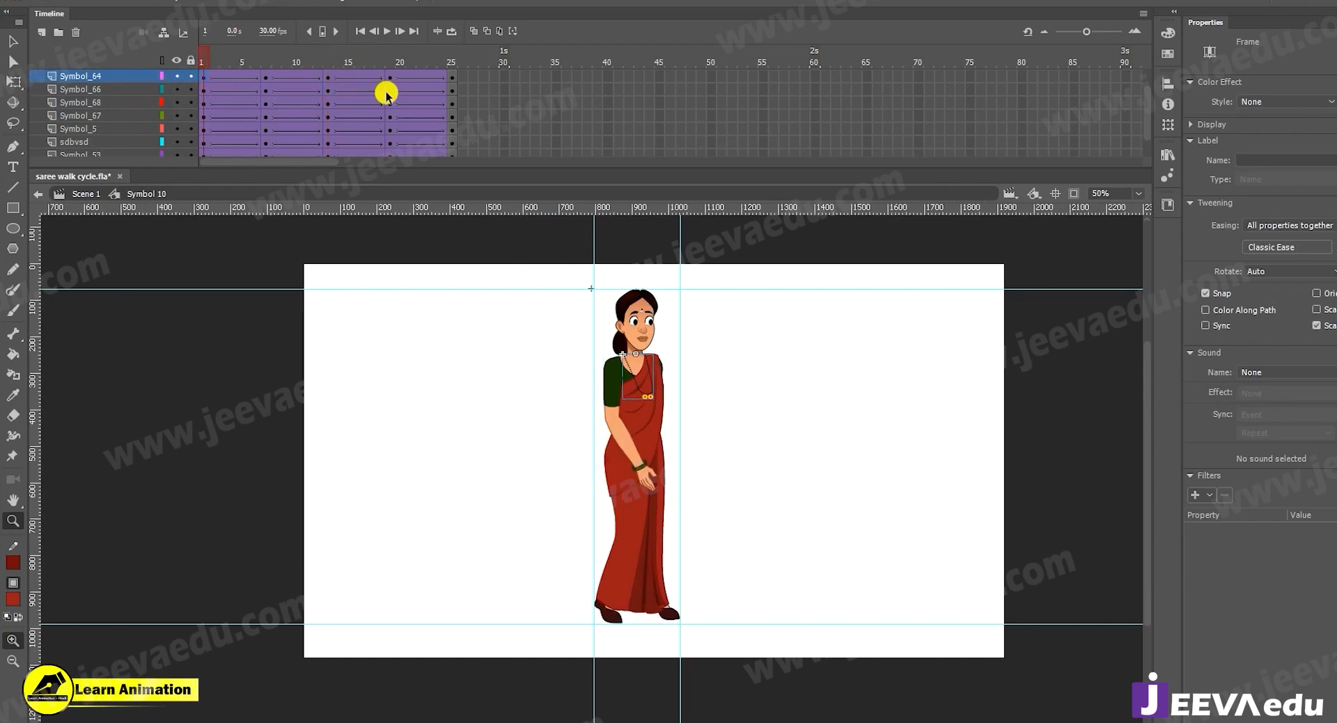
pyautogui.click(327, 78)
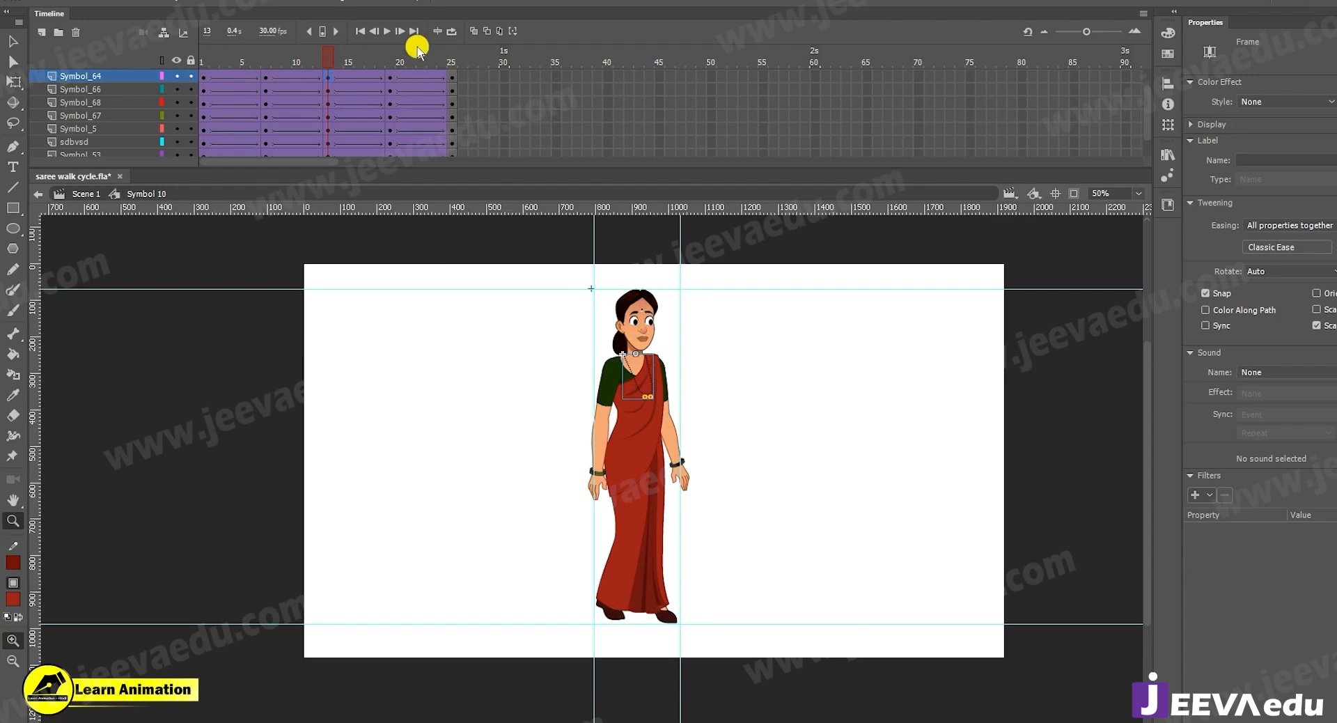
pyautogui.click(454, 79)
pyautogui.moveTo(422, 53); pyautogui.dragTo(90, 89)
pyautogui.press('Return')
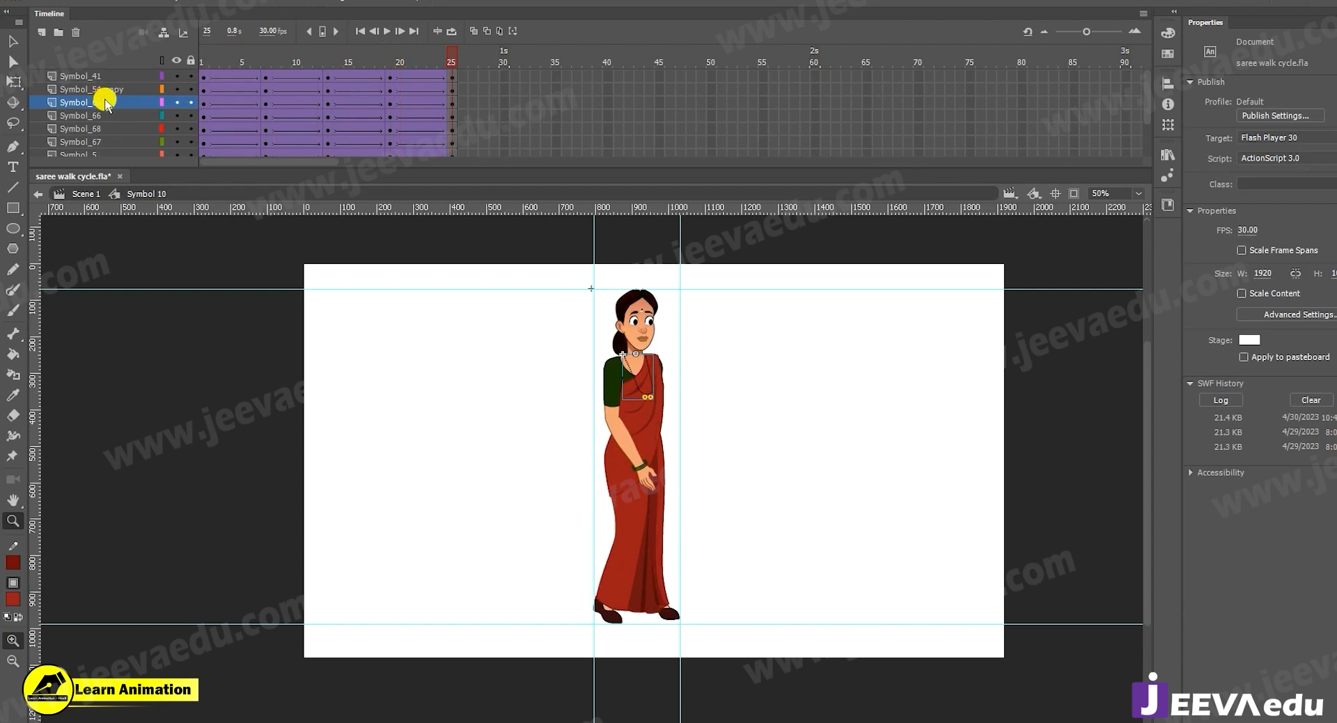
pyautogui.hotkey('ctrl', 'Return')
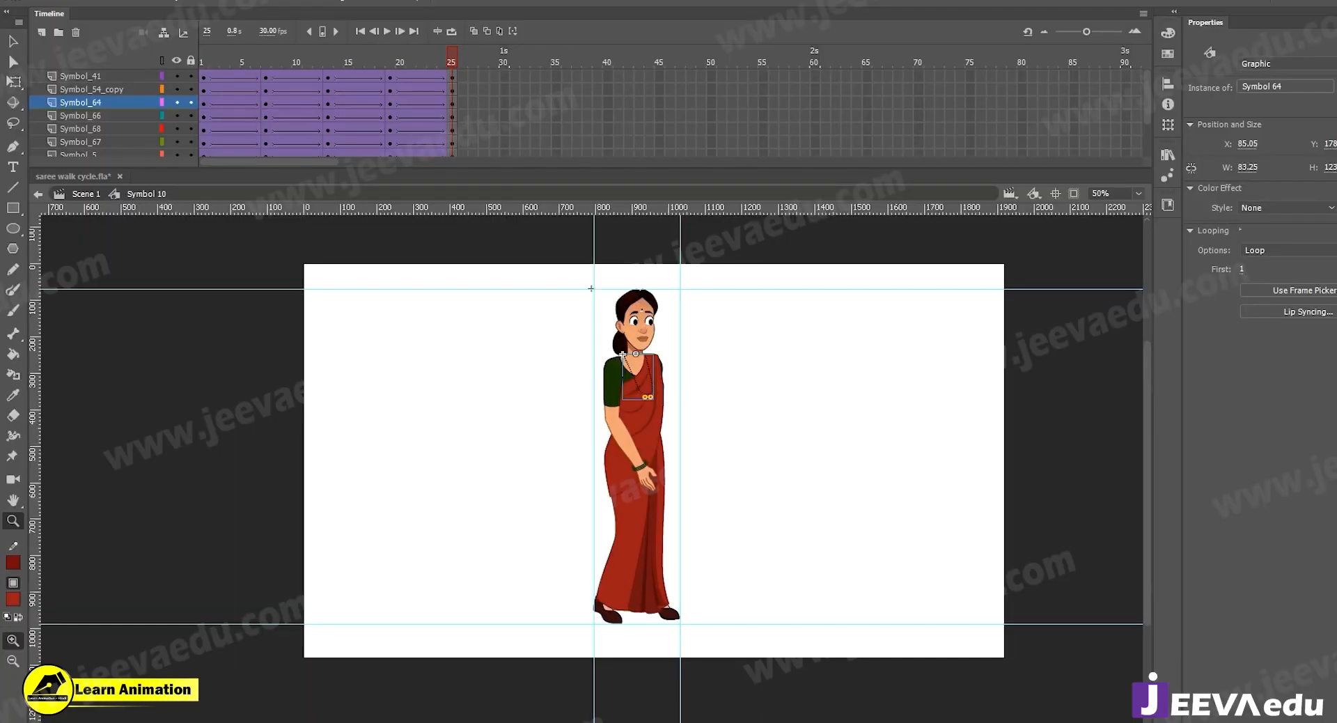
# Open the skirt symbol (Symbol 67) for editing at frame 7 and hide its pleat layer, Layer_2
pyautogui.click(439, 33)
pyautogui.moveTo(203, 58); pyautogui.dragTo(265, 111)
pyautogui.click(655, 538)
pyautogui.press('v')
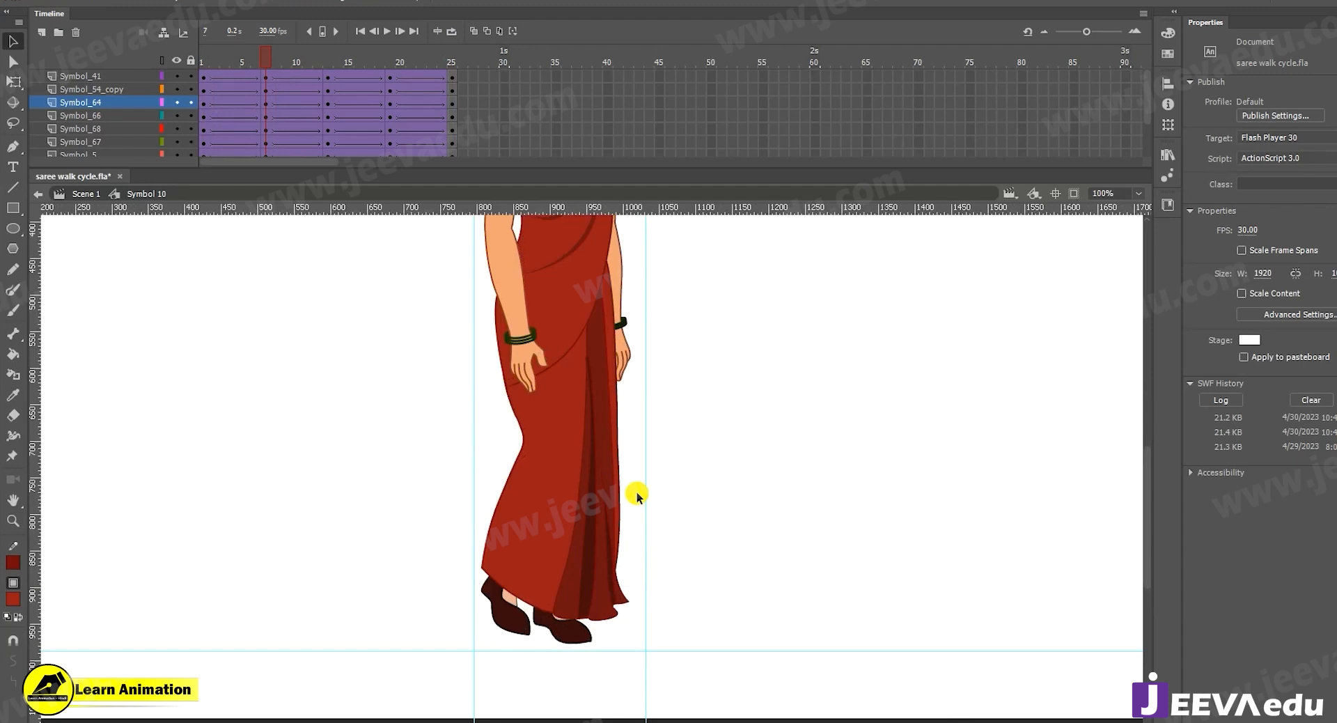
pyautogui.doubleClick(619, 464)
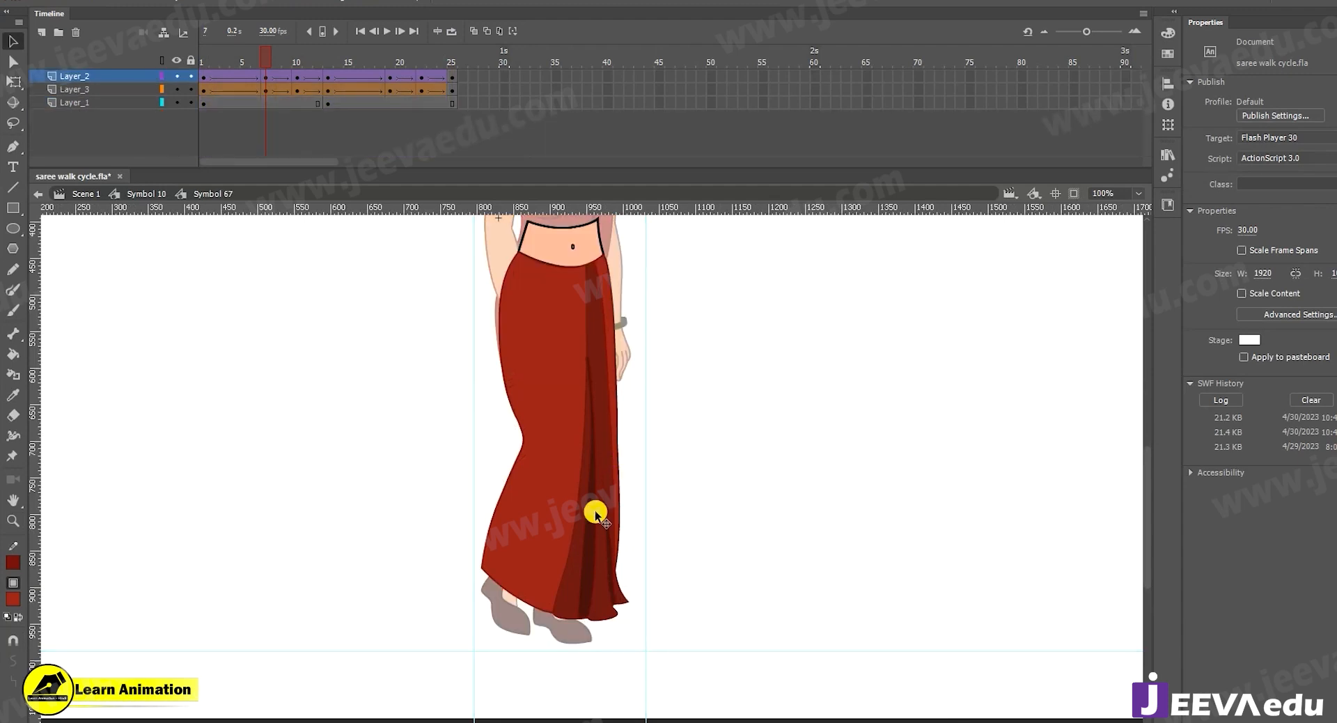
pyautogui.click(176, 76)
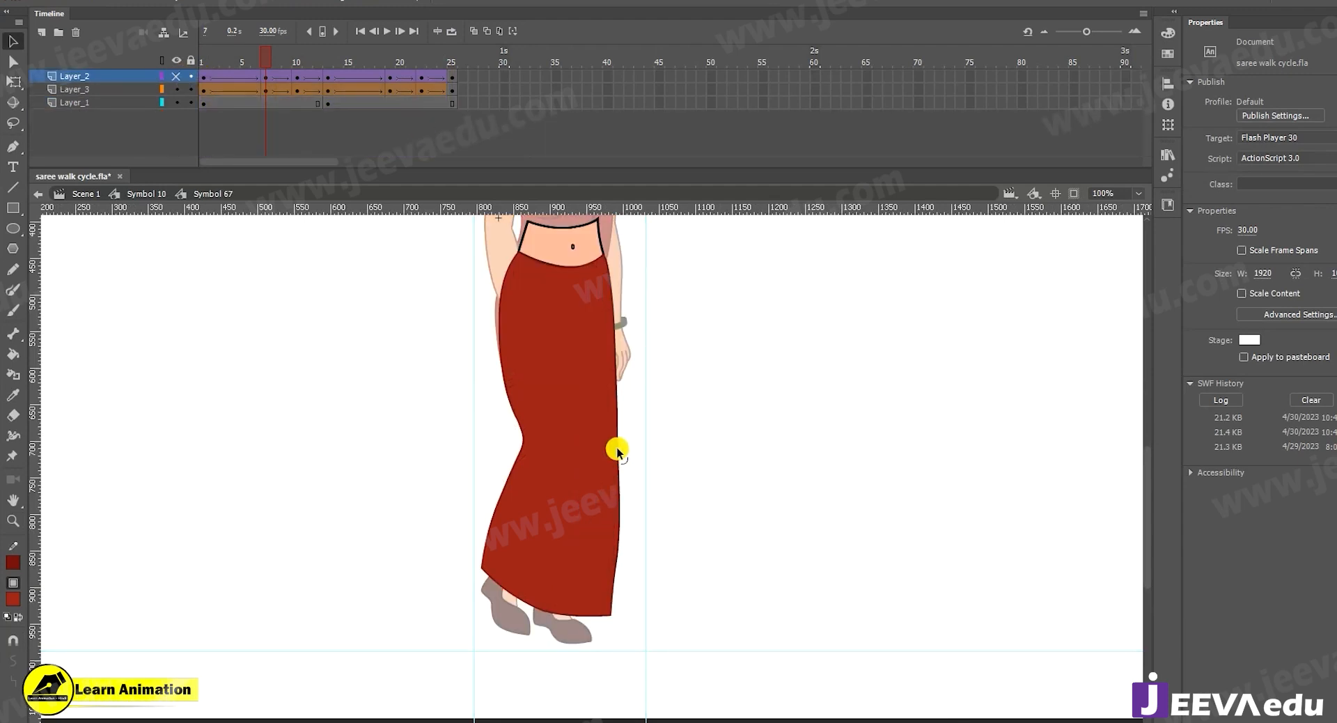
# Reshape the skirt's front edge on Layer_3 at frame 7, bulging it slightly forward at the knee and curving it in to the hem
pyautogui.click(203, 77)
pyautogui.moveTo(204, 77); pyautogui.dragTo(264, 98)
pyautogui.click(619, 560)
pyautogui.moveTo(612, 572); pyautogui.dragTo(617, 578)
pyautogui.moveTo(263, 56)
pyautogui.mouseDown()
pyautogui.moveTo(243, 68)
pyautogui.moveTo(266, 71)
pyautogui.mouseUp()
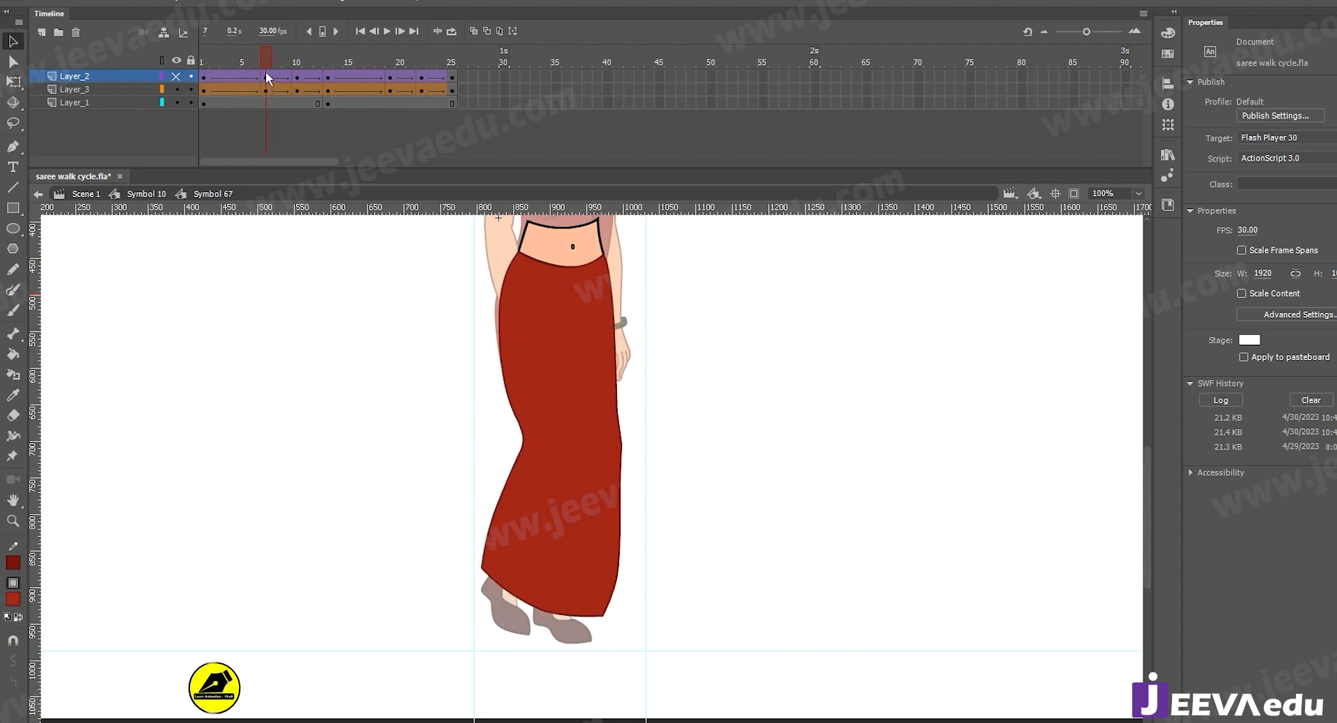
pyautogui.click(616, 567)
pyautogui.moveTo(615, 566); pyautogui.dragTo(611, 562)
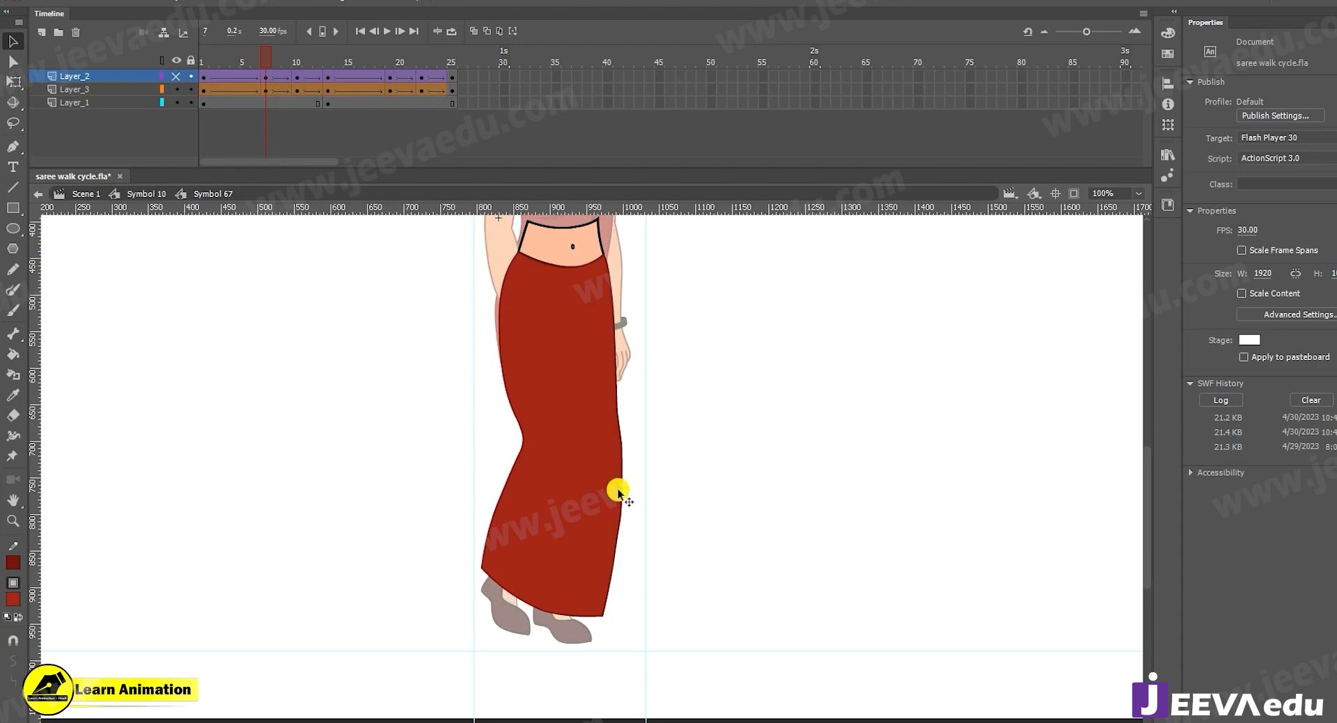
pyautogui.moveTo(614, 562); pyautogui.dragTo(619, 560)
pyautogui.moveTo(629, 483); pyautogui.dragTo(624, 482)
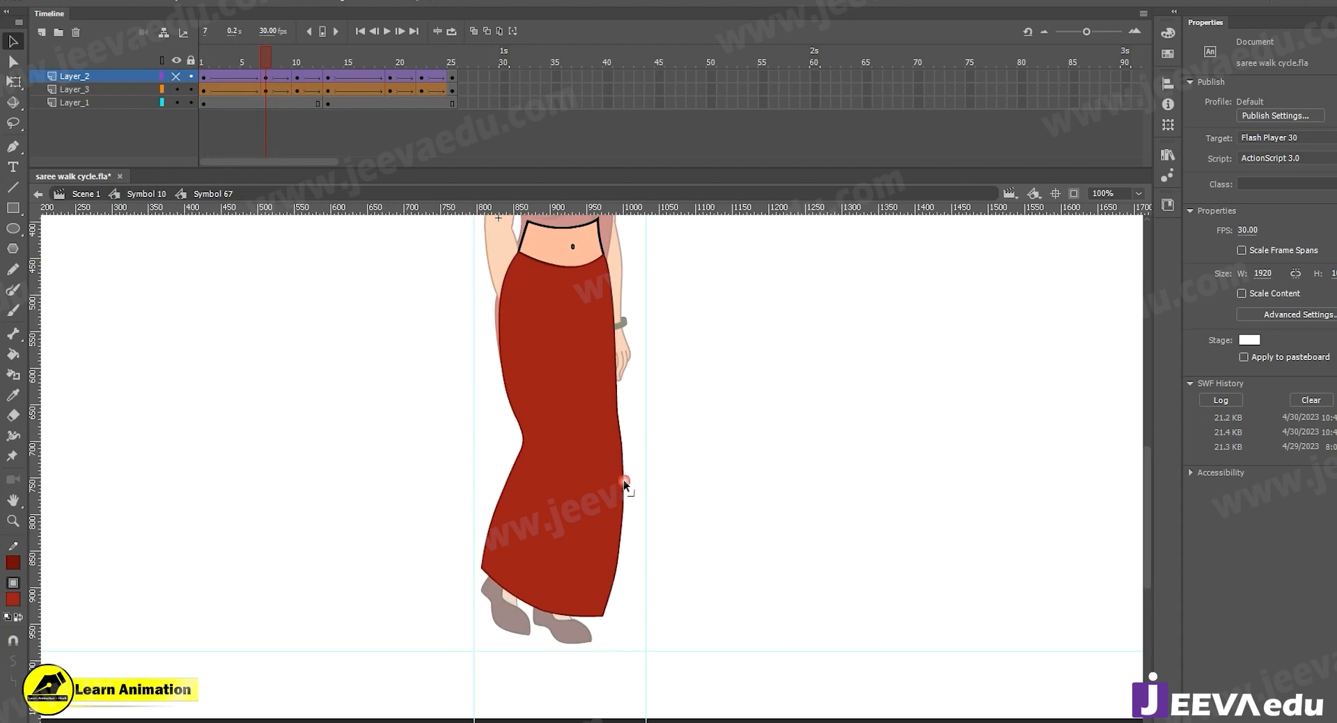
# Fine-tune the skirt's lower front corner at frame 7, and show Layer_2 to check the edge against the pleats
pyautogui.click(174, 86)
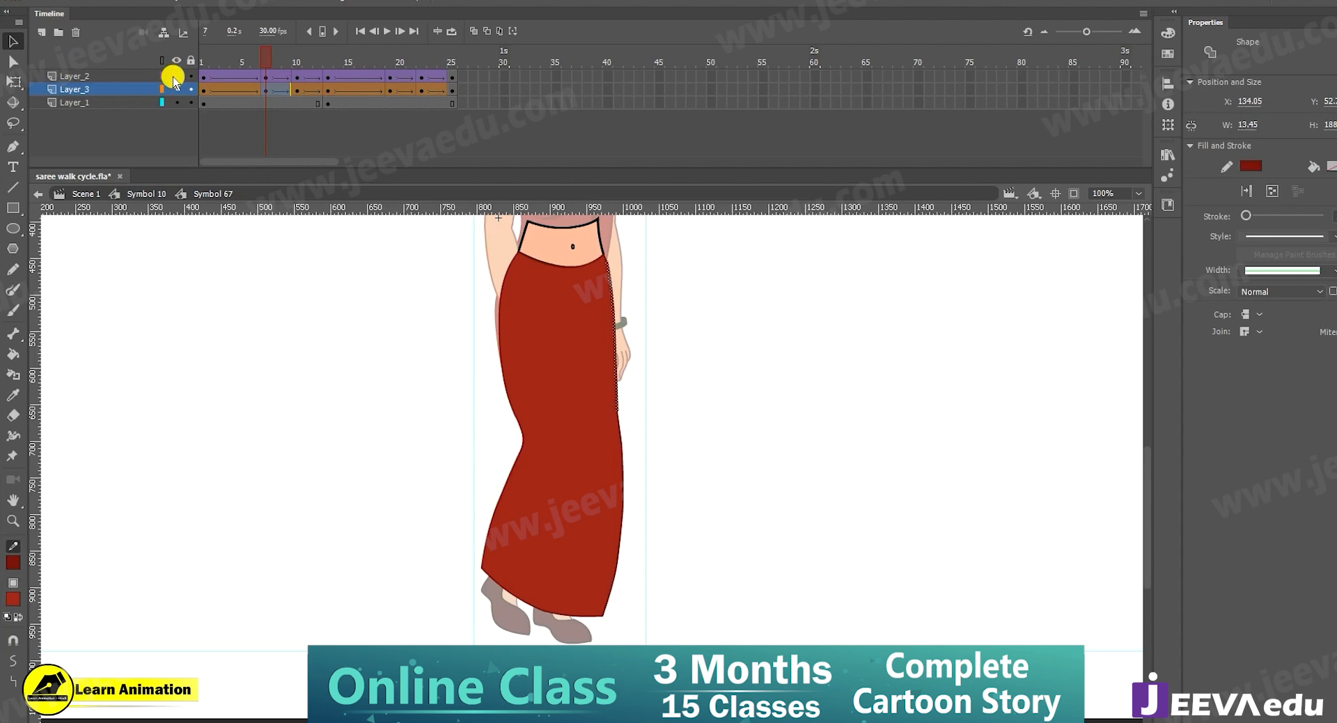
pyautogui.click(679, 578)
pyautogui.click(509, 343)
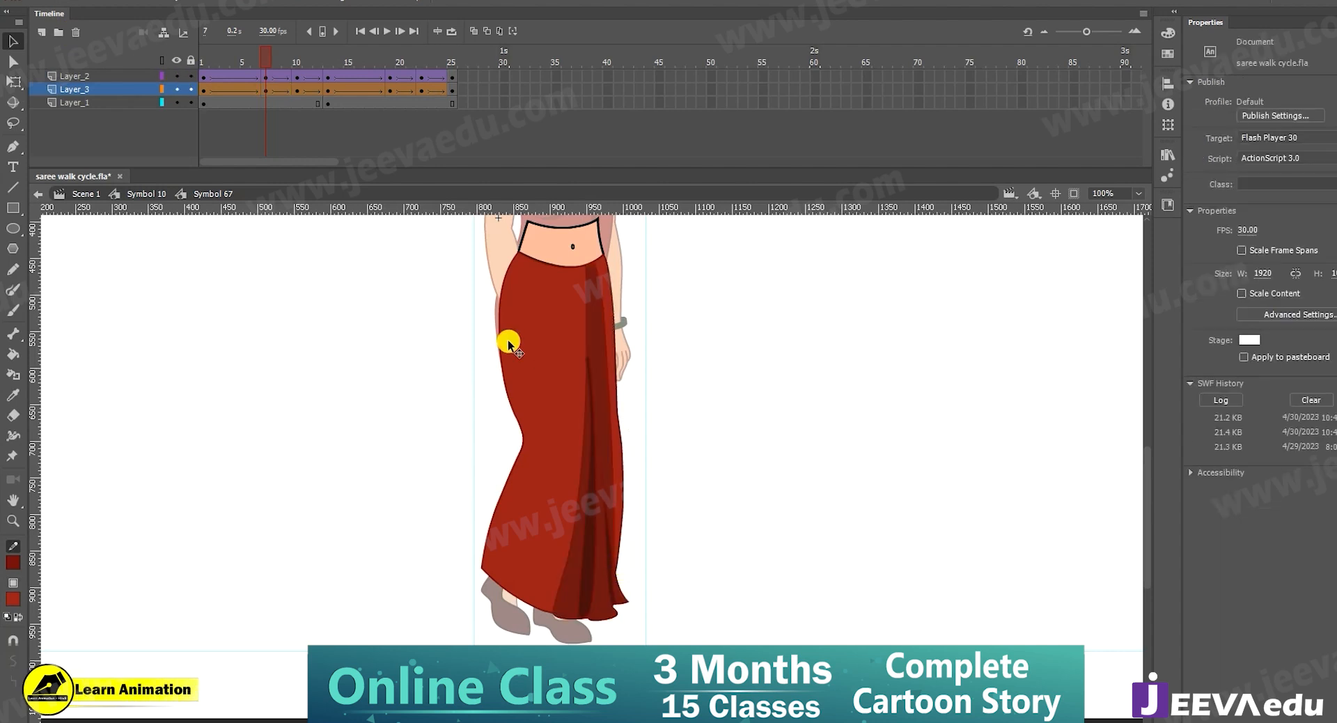
pyautogui.click(176, 76)
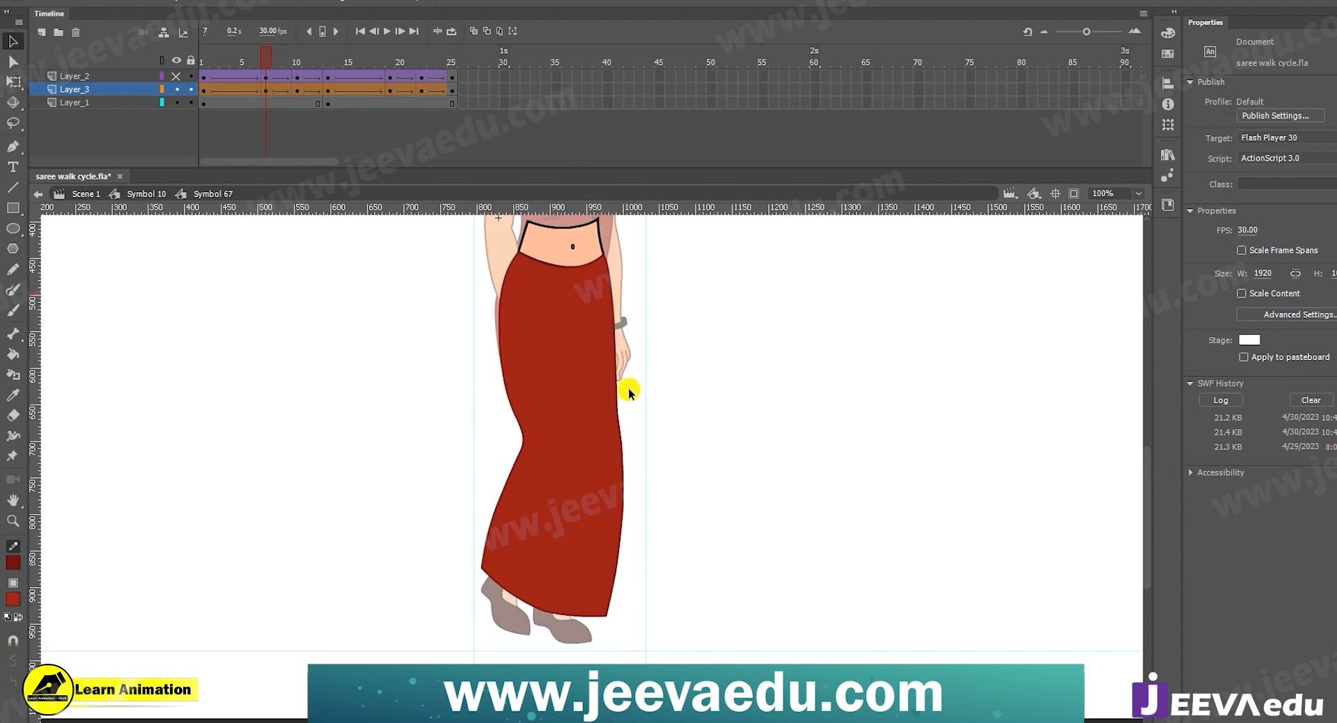
pyautogui.click(177, 77)
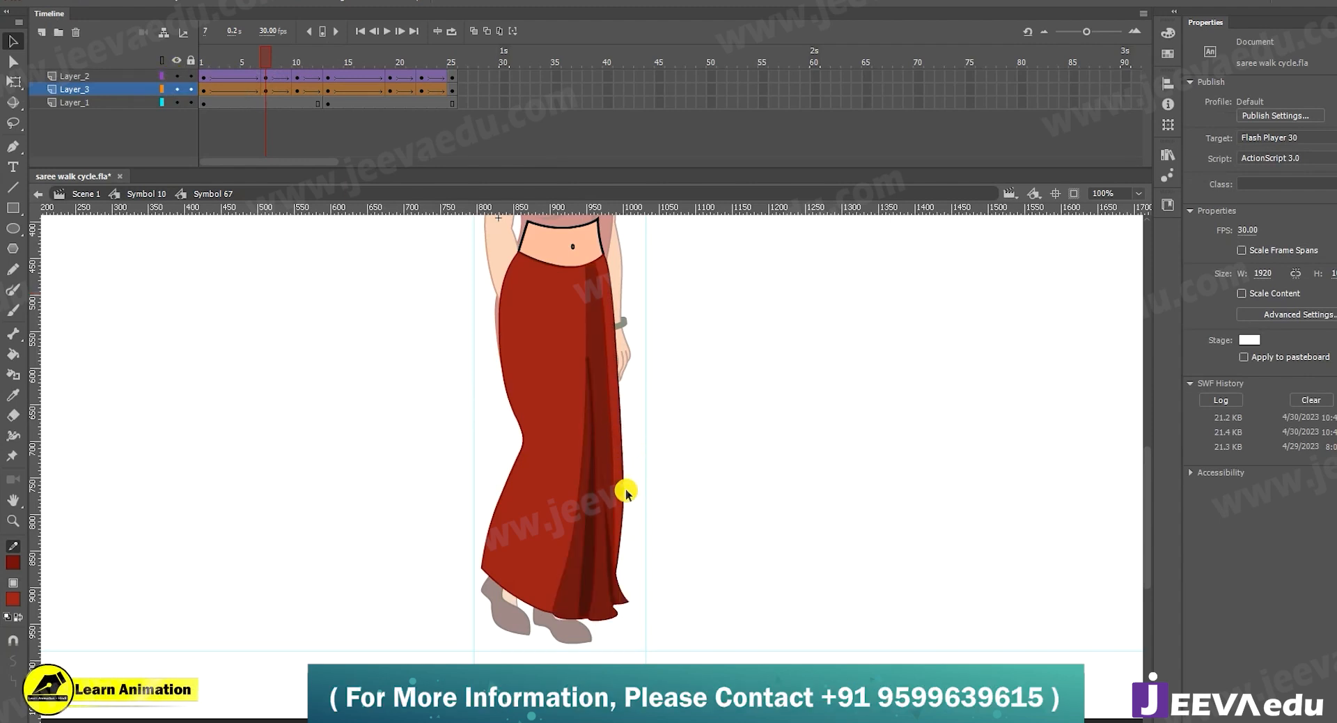
pyautogui.moveTo(279, 64); pyautogui.dragTo(262, 89)
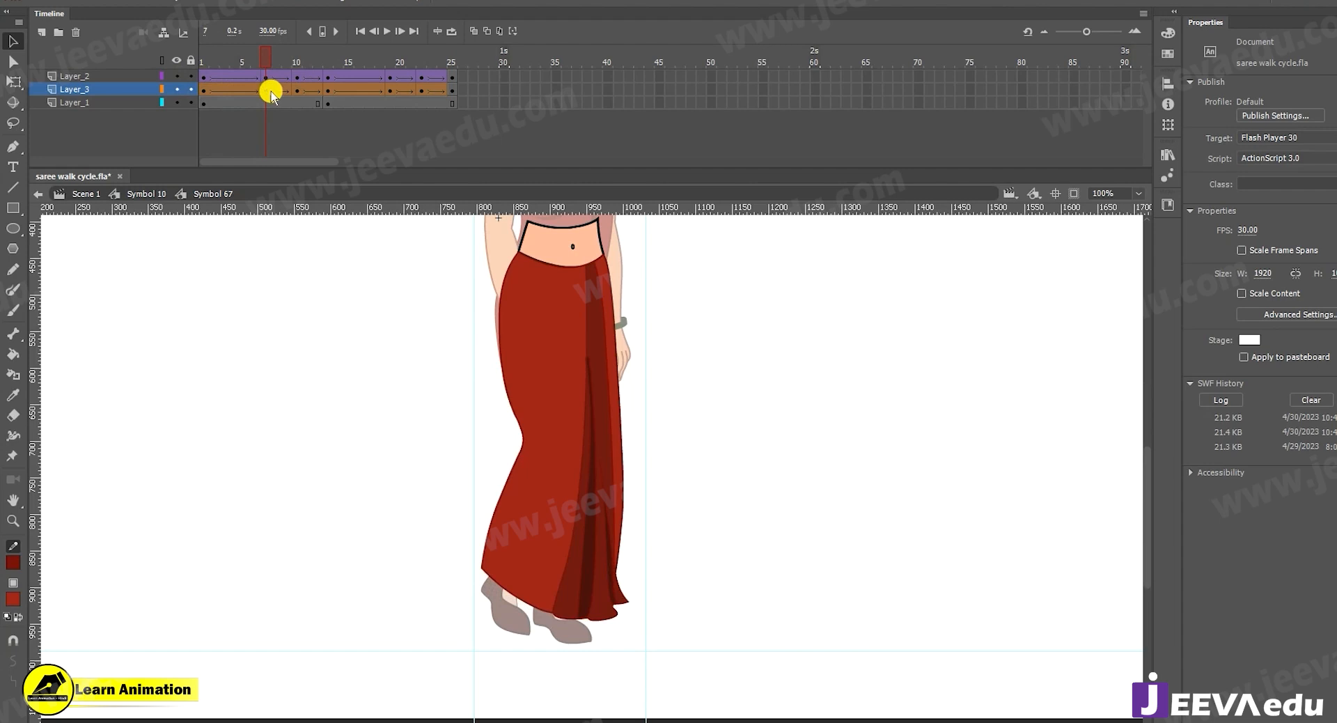
# Test the movie, and compare the skirt's shape at frames 1, 7 and 18
pyautogui.hotkey('ctrl', 'Return')
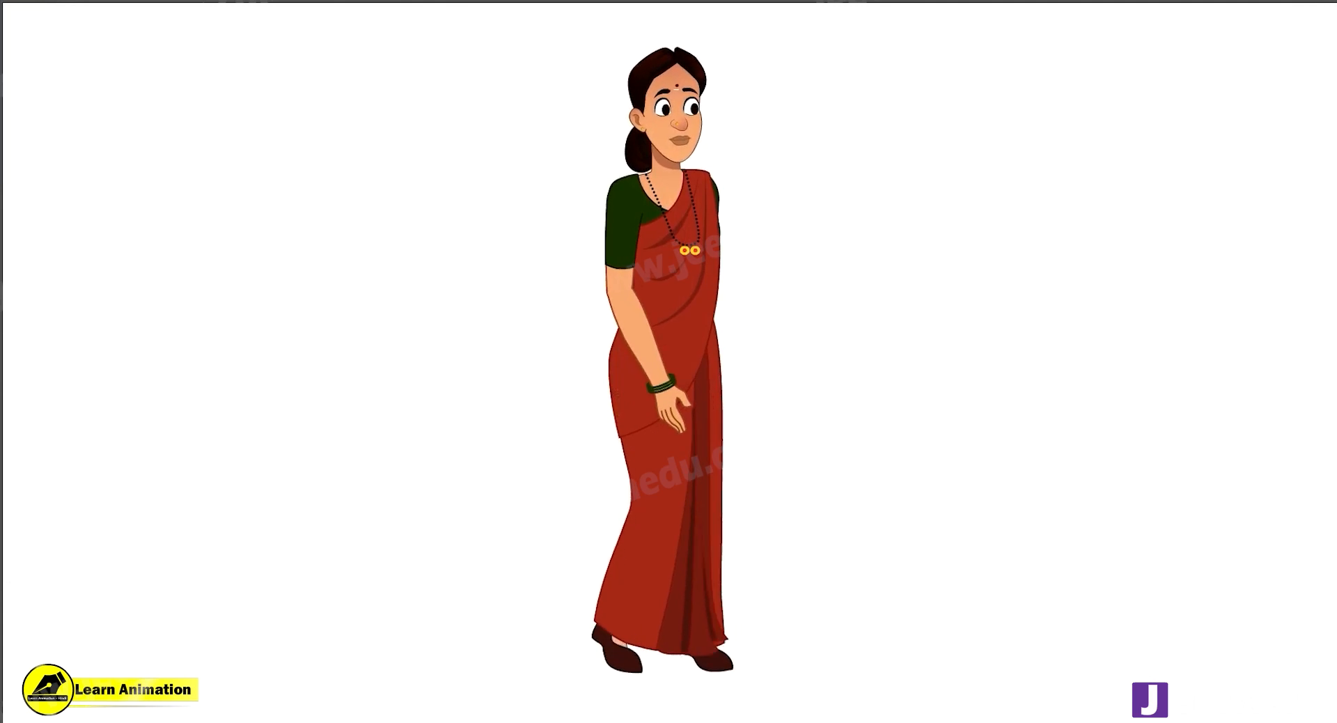
pyautogui.hotkey('ctrl', 'w')
pyautogui.click(533, 332)
pyautogui.moveTo(356, 57); pyautogui.dragTo(202, 61)
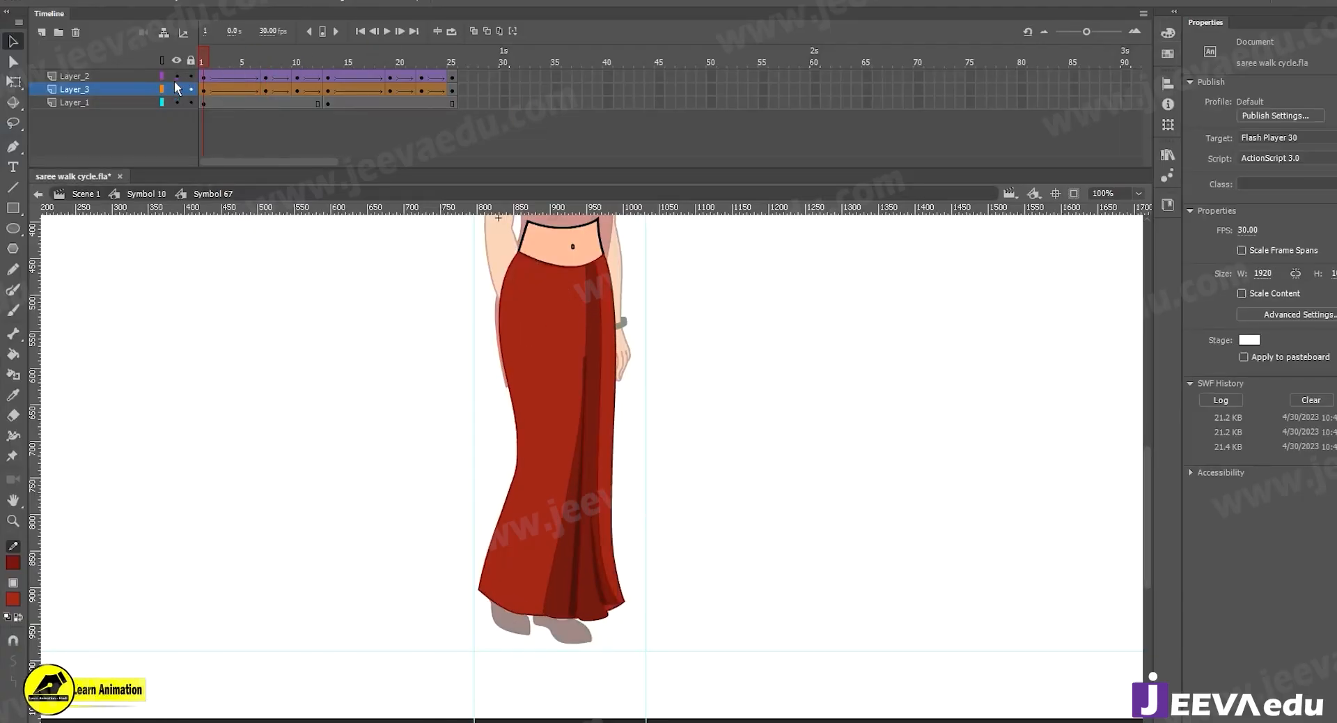
pyautogui.click(240, 94)
pyautogui.click(264, 98)
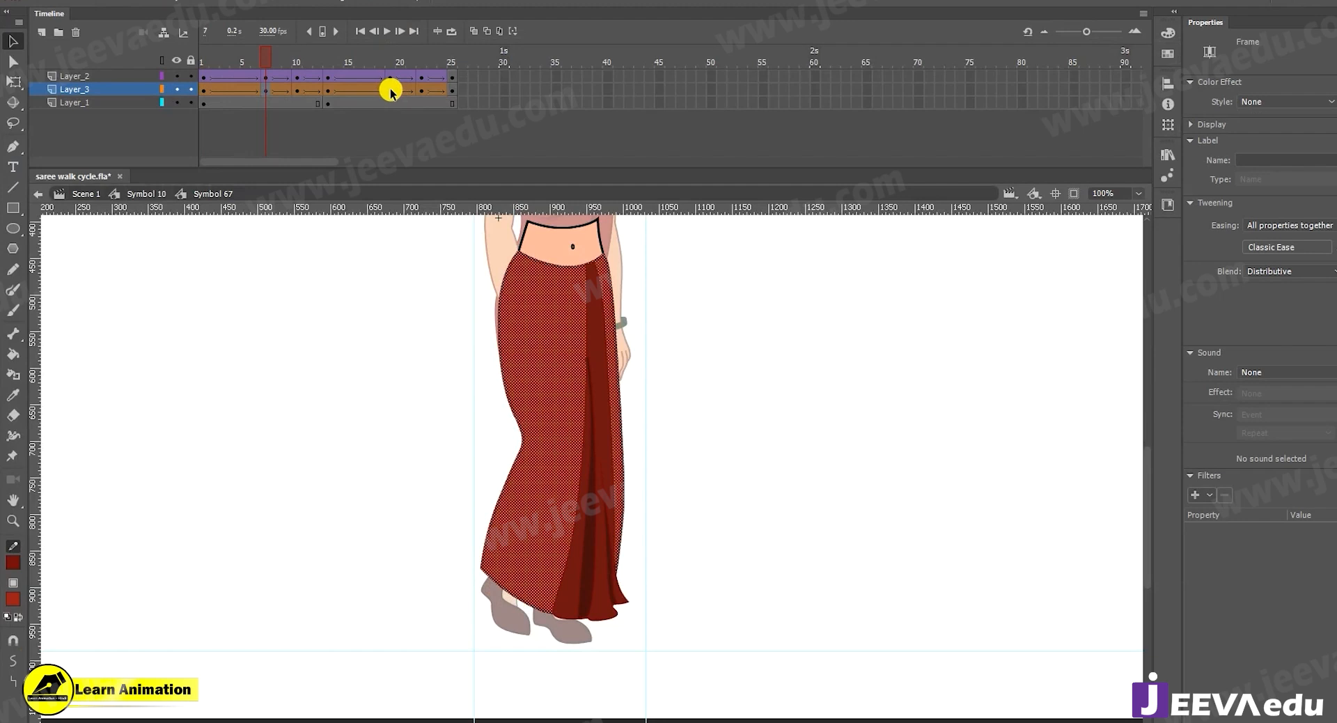
pyautogui.moveTo(268, 57); pyautogui.dragTo(384, 87)
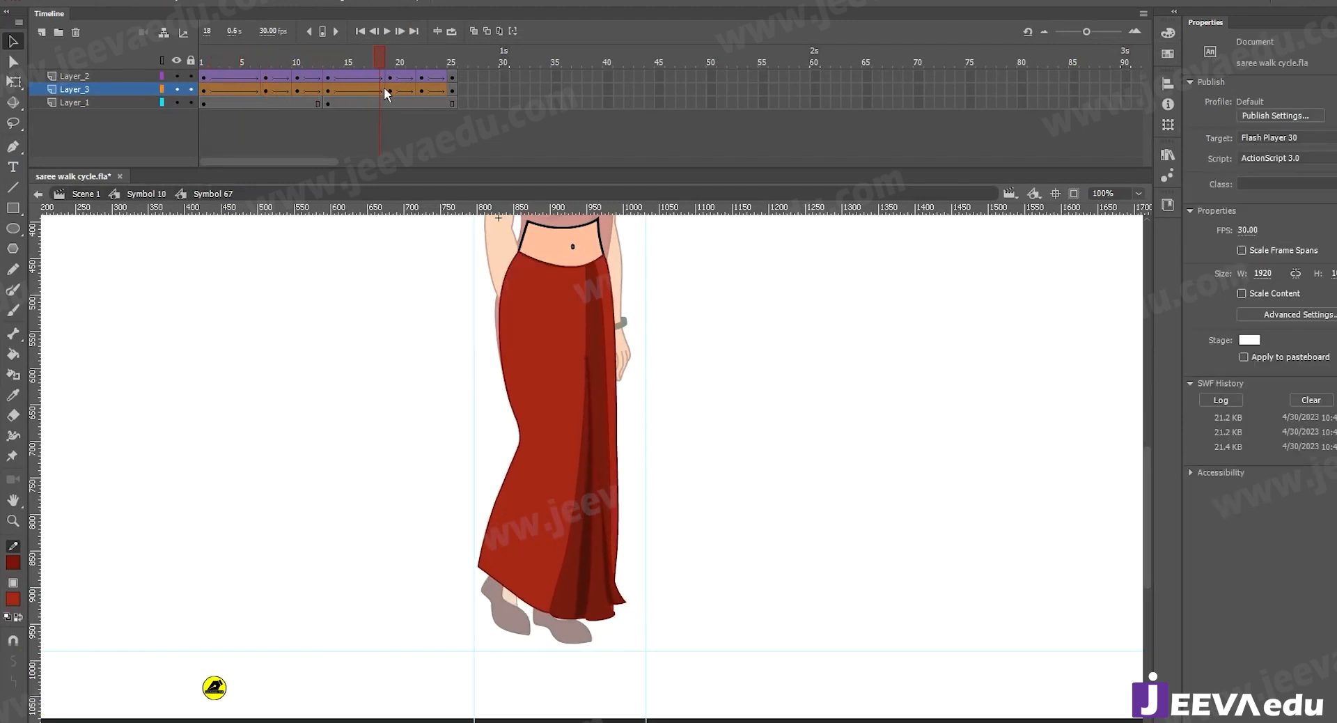
# Copy the skirt's frame 7 keyframe on Layer_3 over frame 19 and check the shape there
pyautogui.click(389, 90)
pyautogui.click(665, 477)
pyautogui.click(266, 91)
pyautogui.click(327, 102)
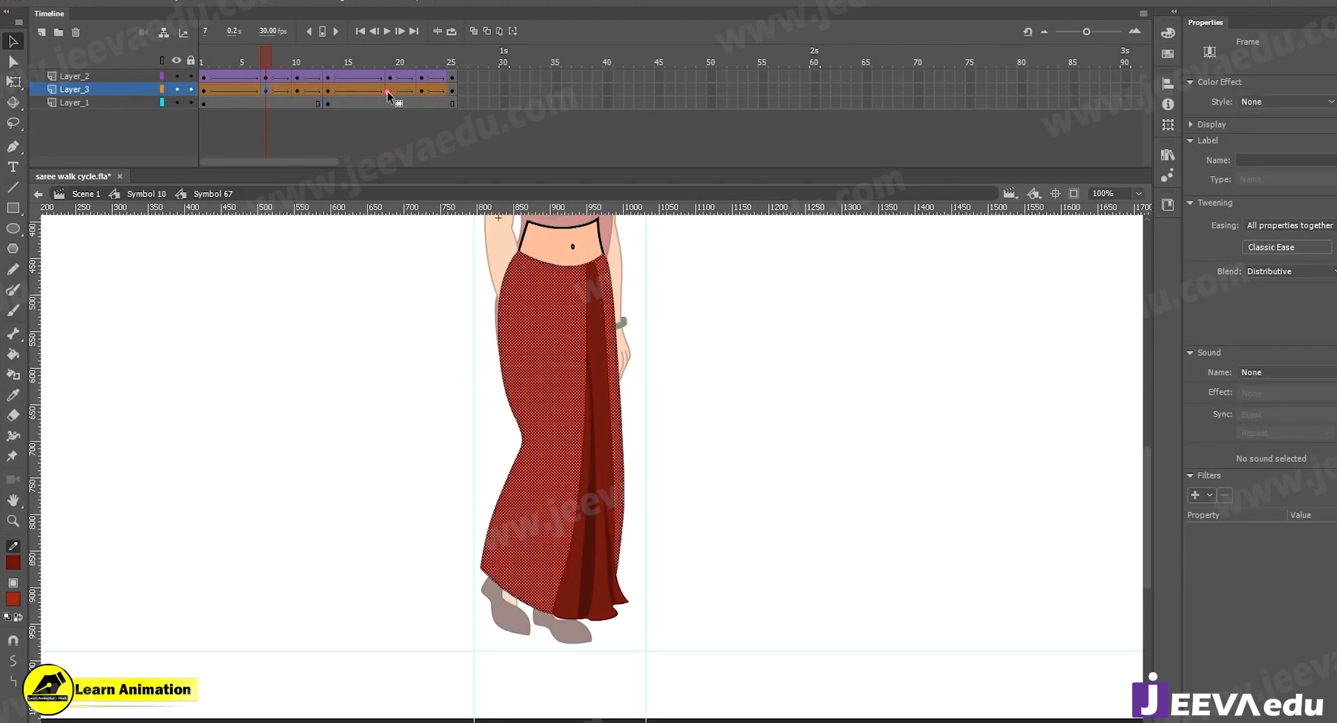
pyautogui.click(328, 63)
pyautogui.moveTo(377, 80)
pyautogui.mouseDown()
pyautogui.moveTo(346, 81)
pyautogui.moveTo(390, 81)
pyautogui.mouseUp()
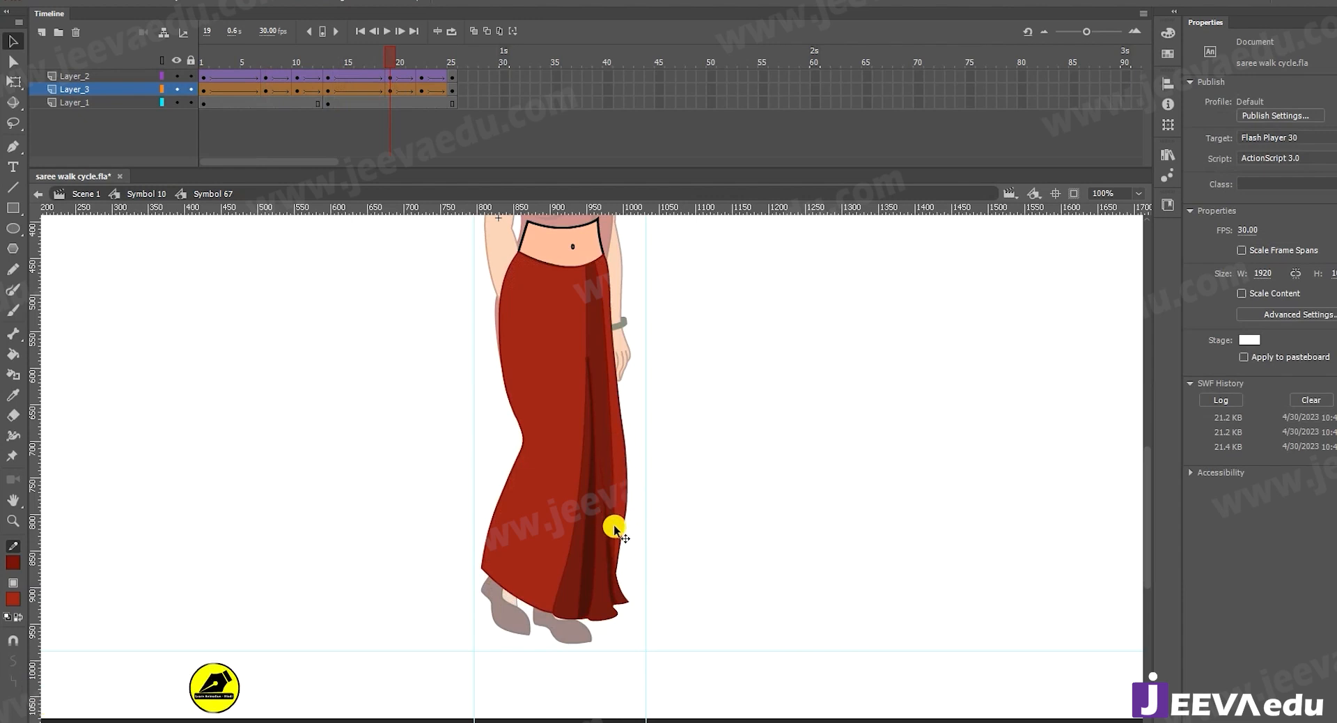
pyautogui.click(395, 91)
pyautogui.moveTo(390, 60); pyautogui.dragTo(390, 98)
pyautogui.click(390, 92)
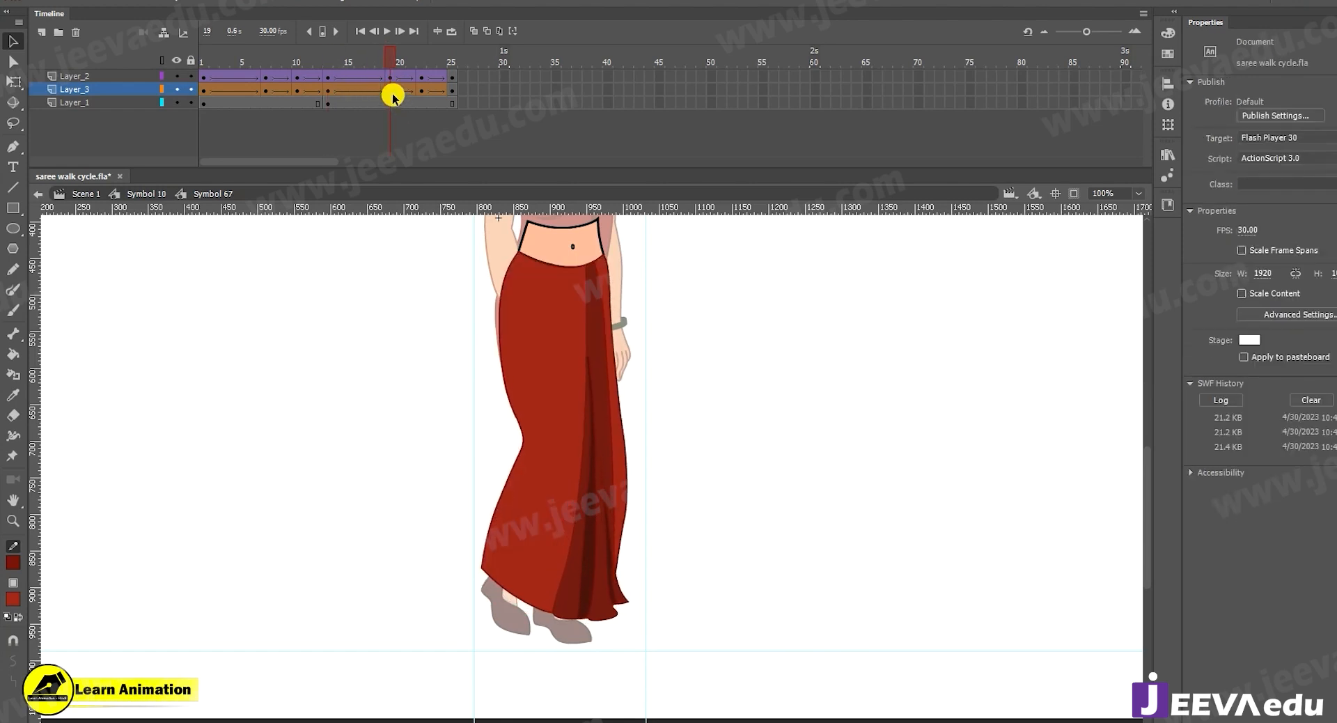
# Test the movie, and return to Symbol 10 to review the walk around frame 7
pyautogui.click(264, 89)
pyautogui.hotkey('ctrl', 'Return')
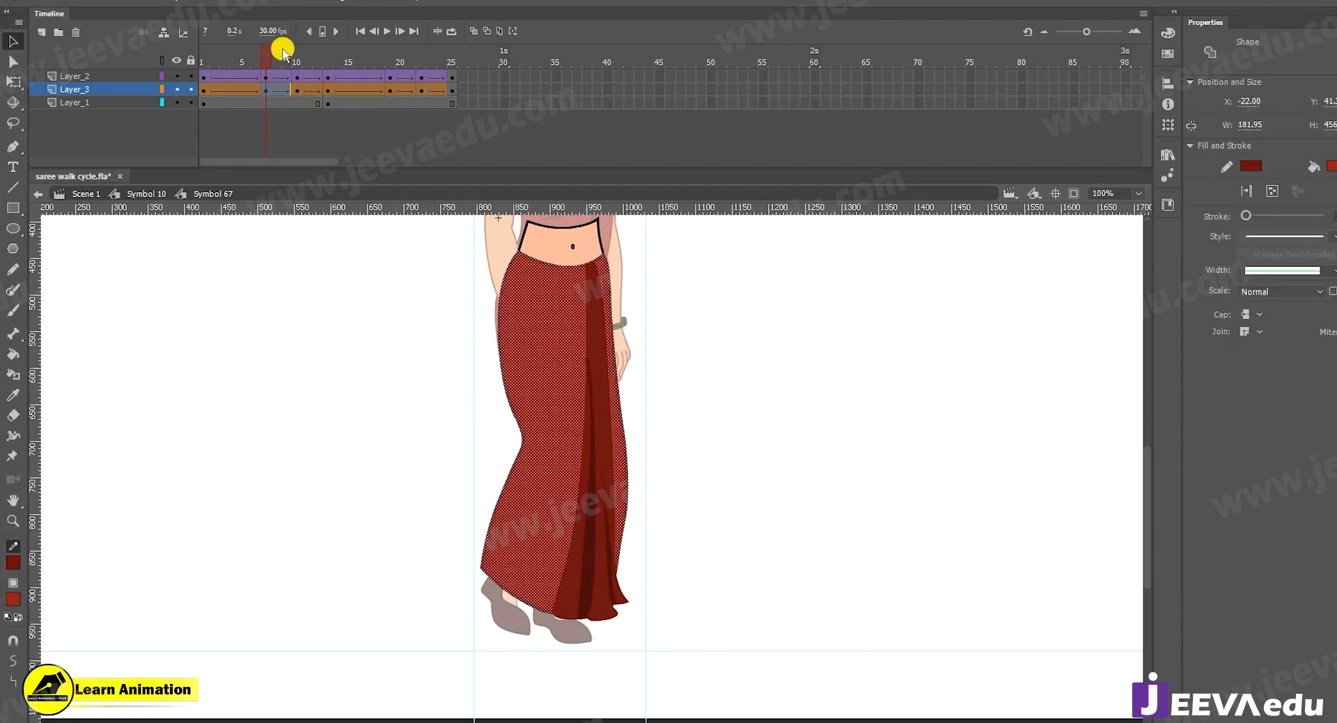
pyautogui.click(258, 53)
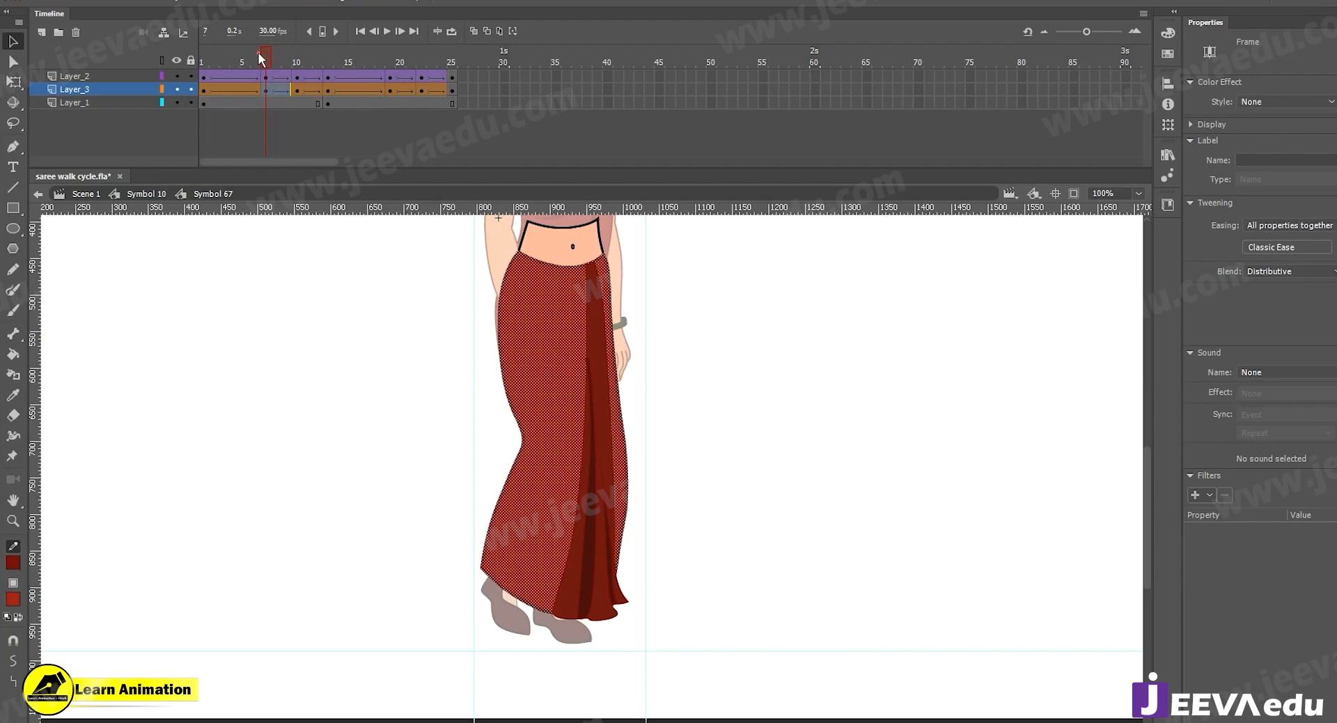
pyautogui.click(154, 194)
pyautogui.moveTo(254, 61)
pyautogui.mouseDown()
pyautogui.moveTo(194, 70)
pyautogui.moveTo(262, 81)
pyautogui.mouseUp()
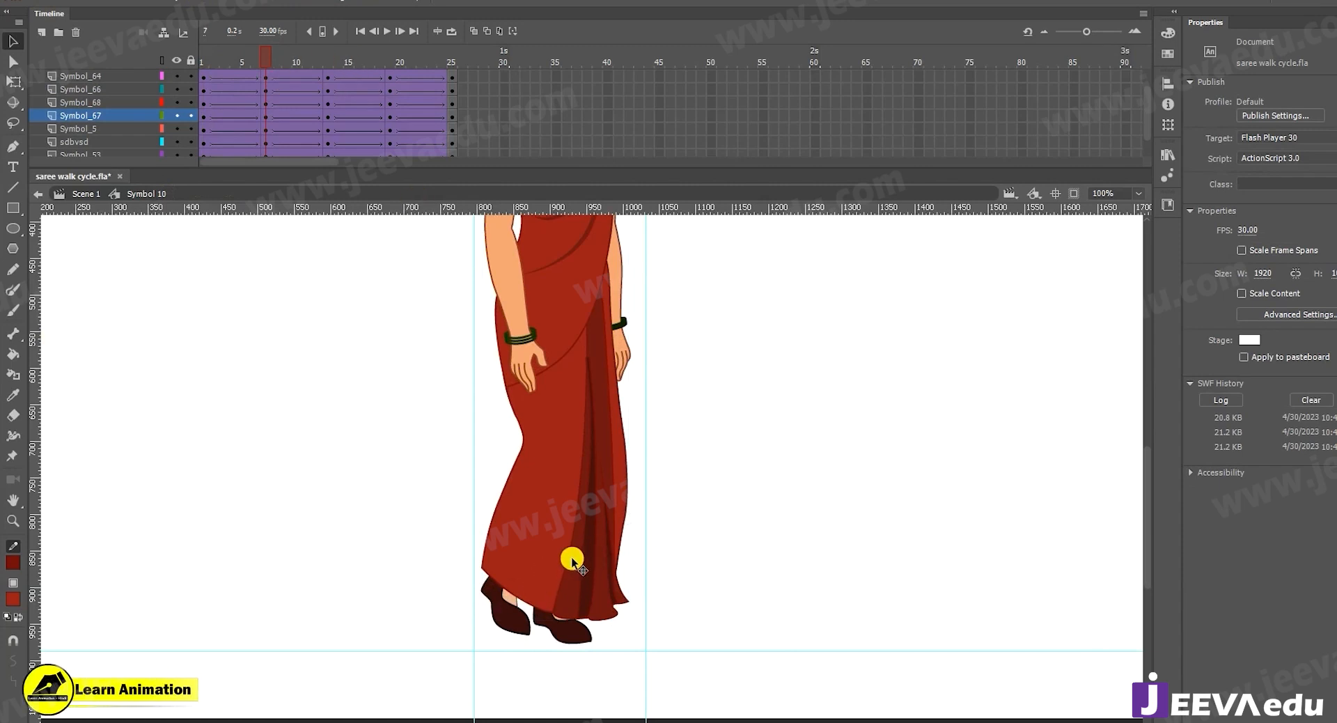
# Pull in the skirt's front edge below the knee inside Symbol 67 at frame 7, and check it in Symbol 10
pyautogui.doubleClick(624, 500)
pyautogui.moveTo(626, 501); pyautogui.dragTo(621, 503)
pyautogui.moveTo(627, 439); pyautogui.dragTo(629, 438)
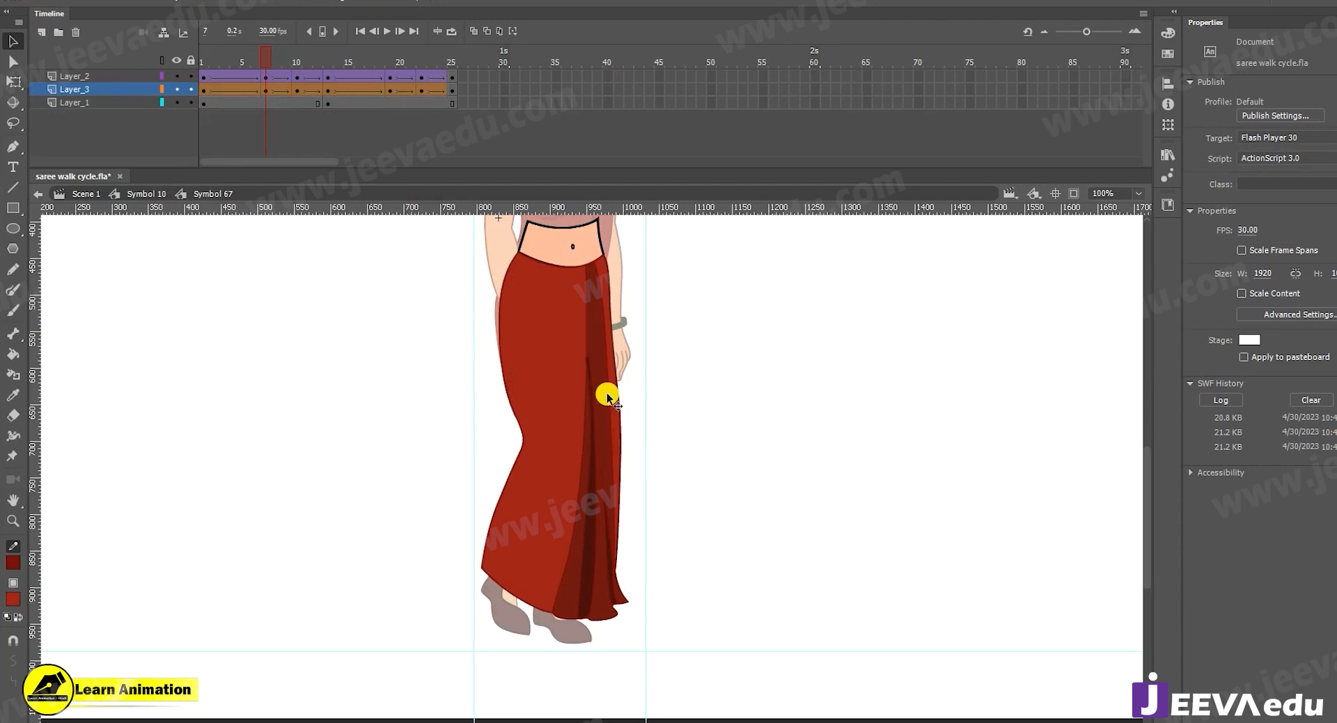
pyautogui.moveTo(262, 43); pyautogui.dragTo(269, 82)
pyautogui.doubleClick(313, 253)
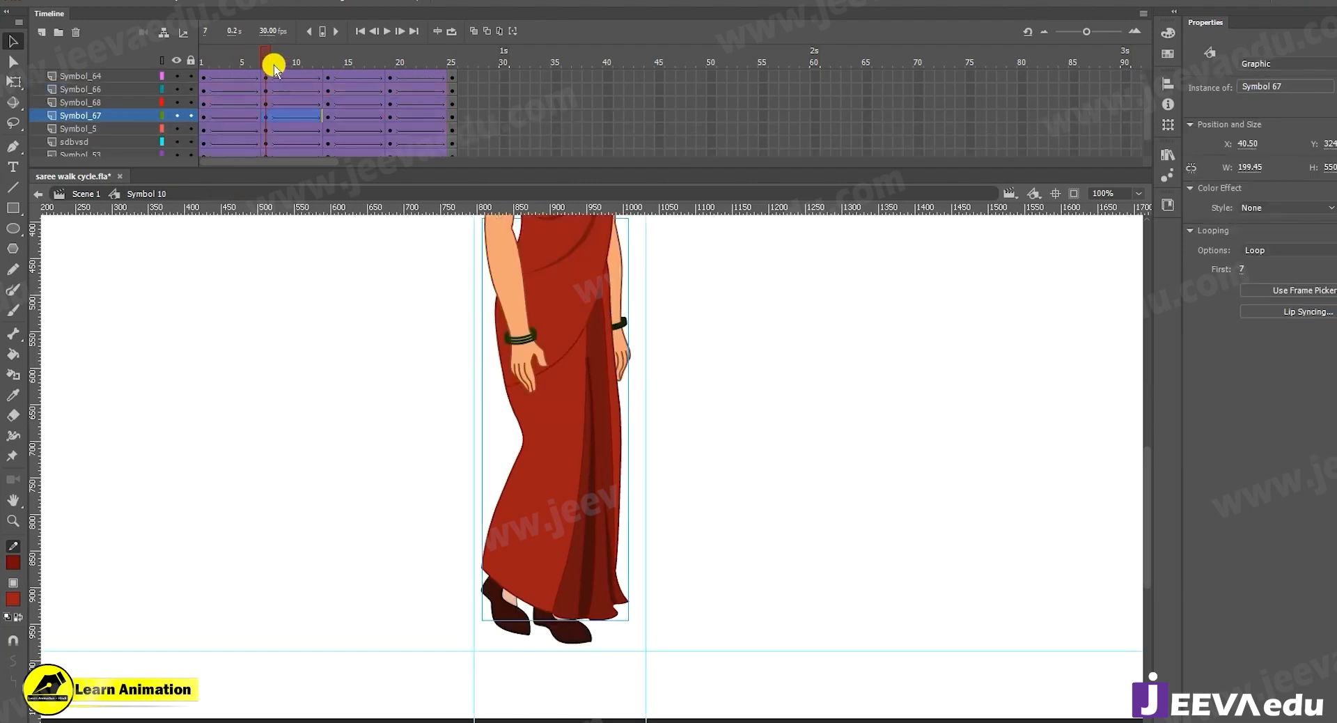
# Open the skirt symbol (Symbol 67) for editing at frame 10 and hide its pleat layer, Layer_2
pyautogui.moveTo(272, 60); pyautogui.dragTo(294, 67)
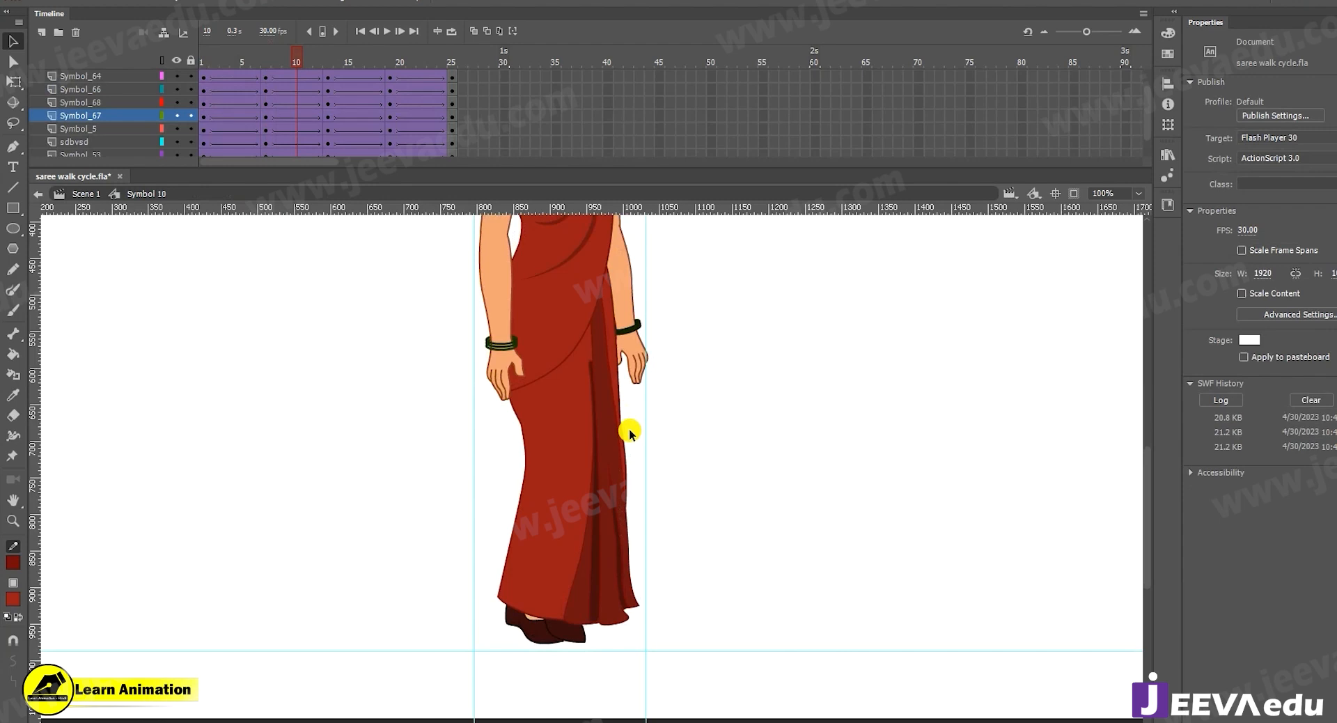
pyautogui.doubleClick(579, 498)
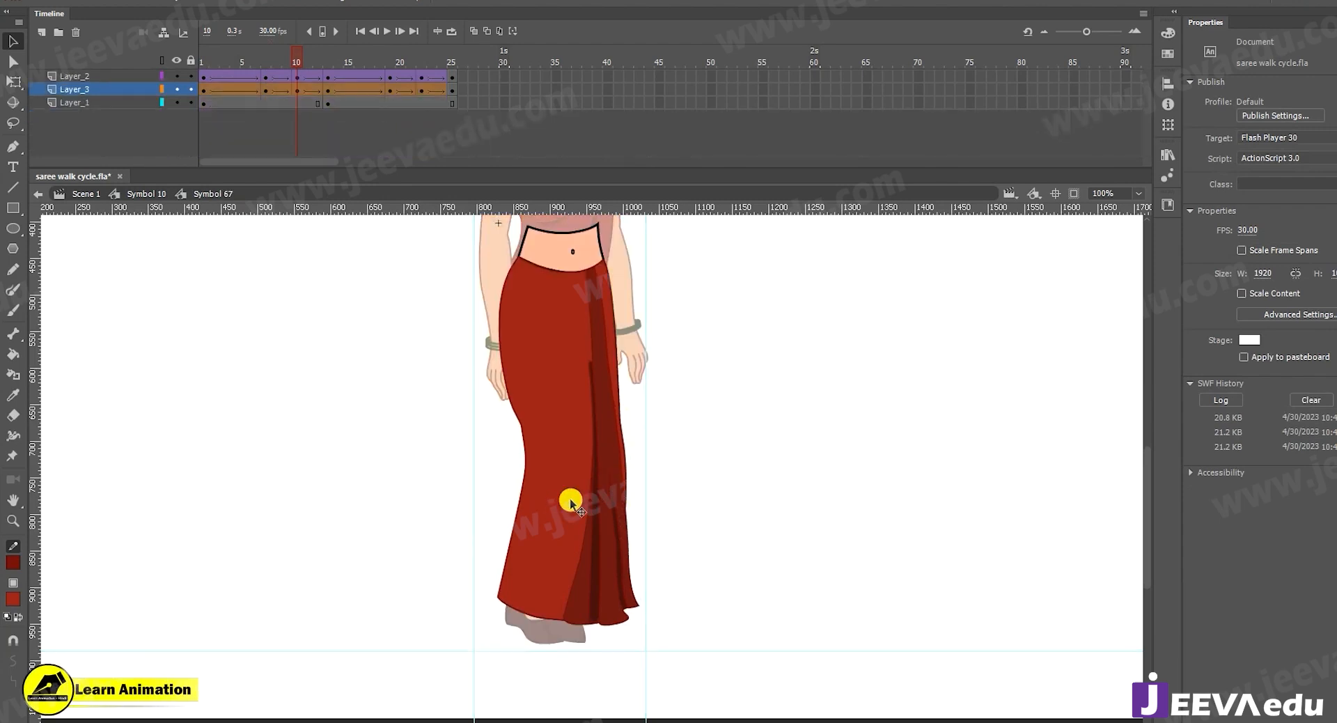
pyautogui.click(571, 503)
pyautogui.click(705, 474)
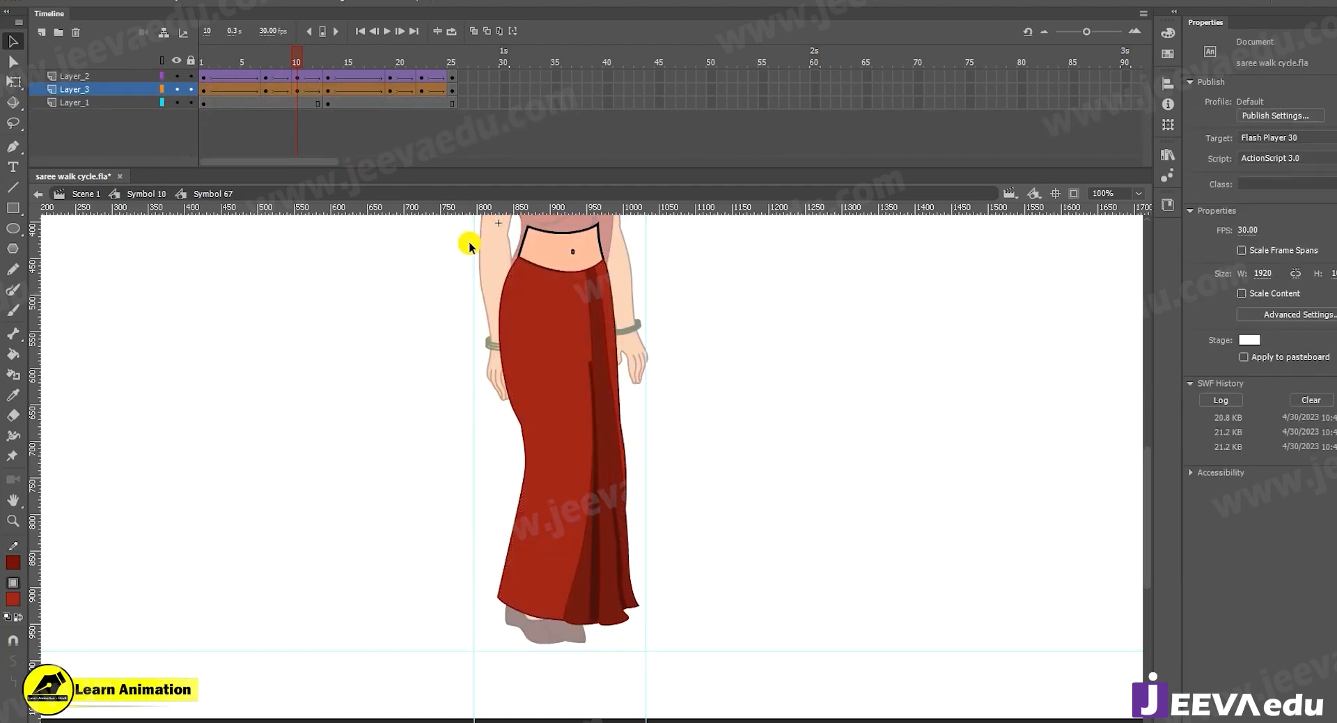
pyautogui.click(176, 76)
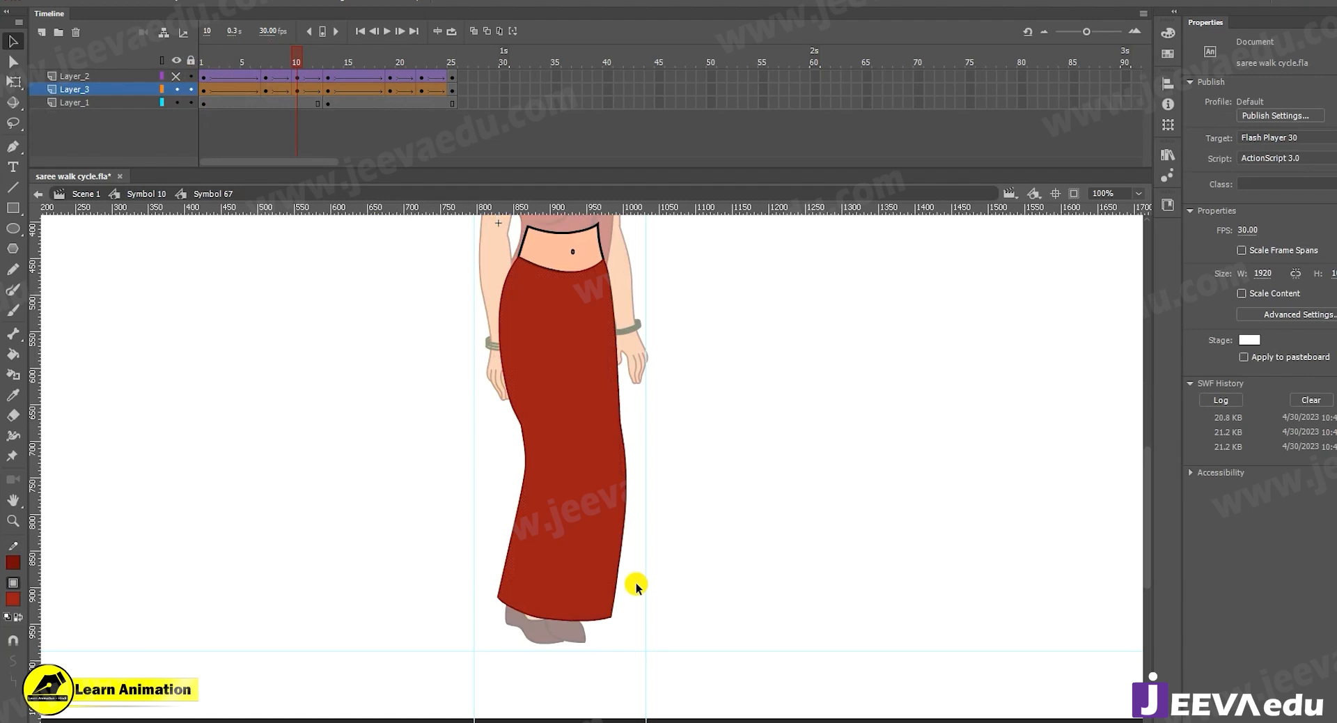
# Reshape the skirt's front edge on Layer_3 at frame 10, bulging it forward from the knee down and rounding it in to the hem
pyautogui.moveTo(625, 520); pyautogui.dragTo(628, 519)
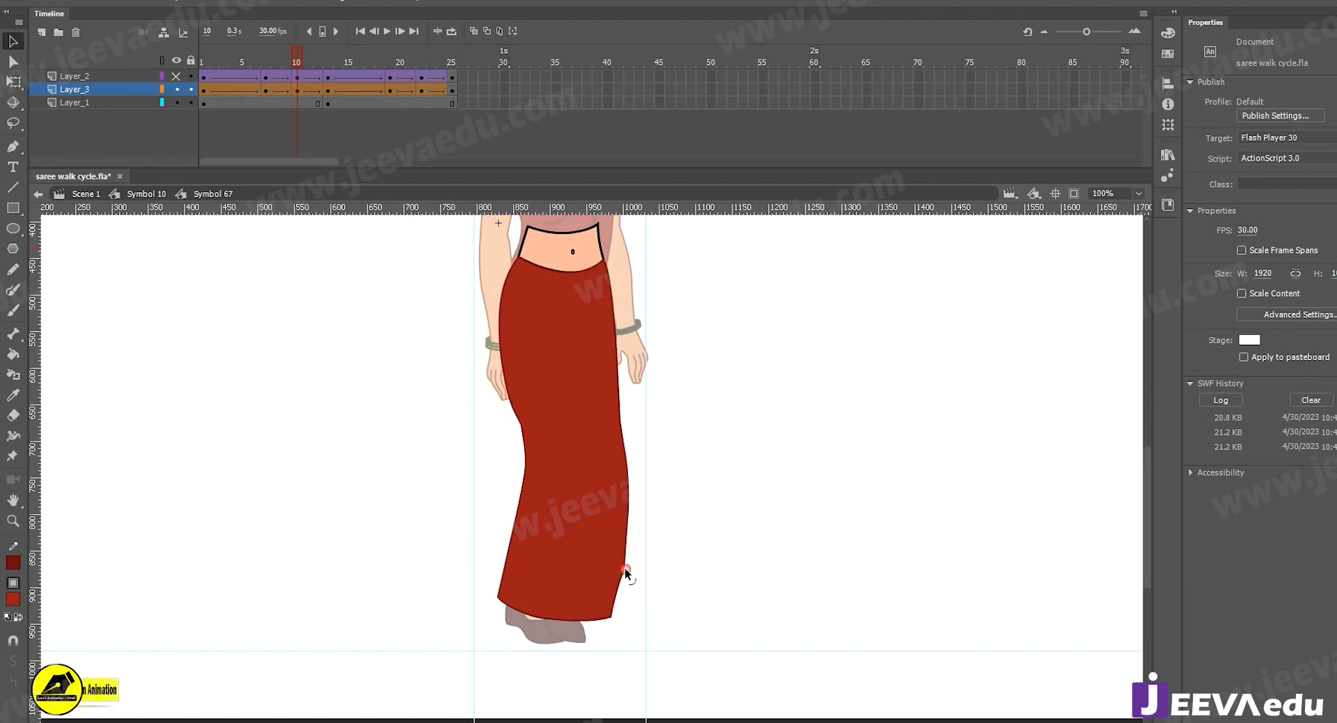
pyautogui.moveTo(620, 597); pyautogui.dragTo(622, 598)
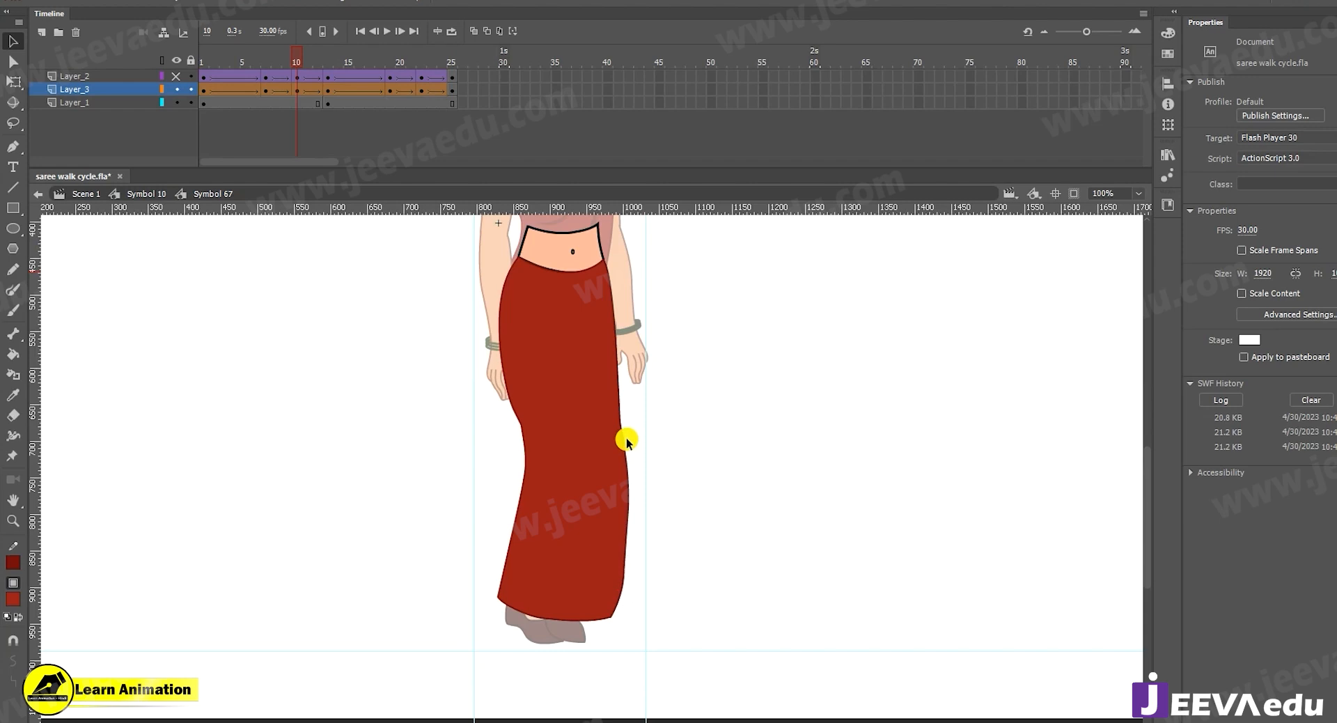
pyautogui.moveTo(620, 423); pyautogui.dragTo(624, 423)
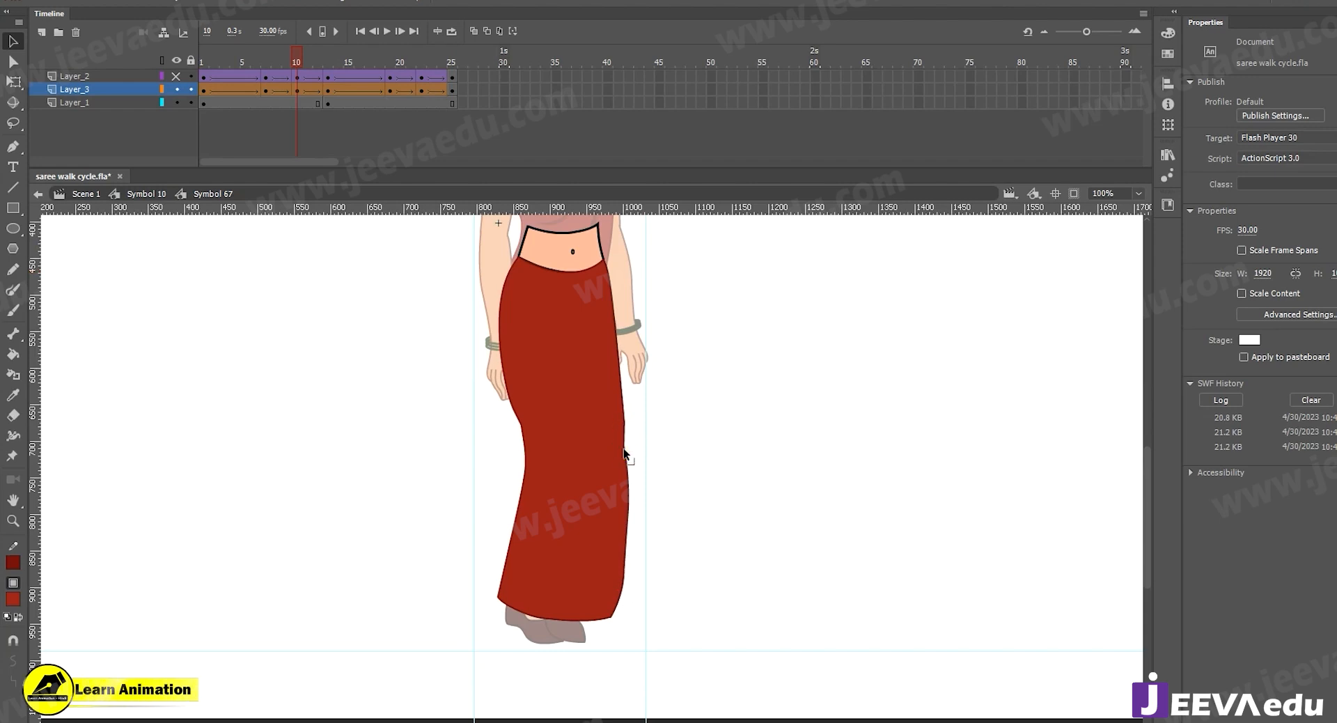
pyautogui.click(620, 531)
pyautogui.moveTo(627, 537); pyautogui.dragTo(631, 540)
pyautogui.moveTo(280, 58); pyautogui.dragTo(293, 81)
pyautogui.click(624, 573)
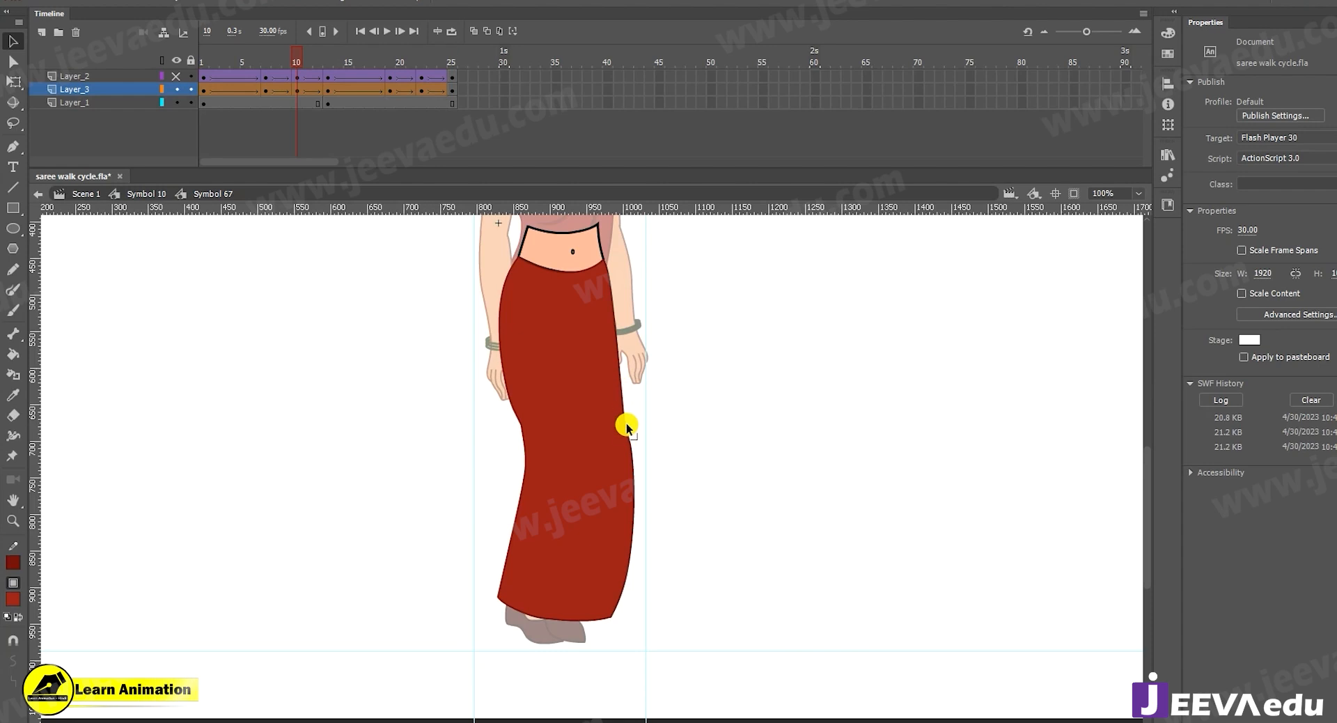
# Fine-tune the skirt's front curve and lower front corner at frame 10, showing Layer_2 to match the knee edge to the pleats
pyautogui.moveTo(634, 481); pyautogui.dragTo(633, 480)
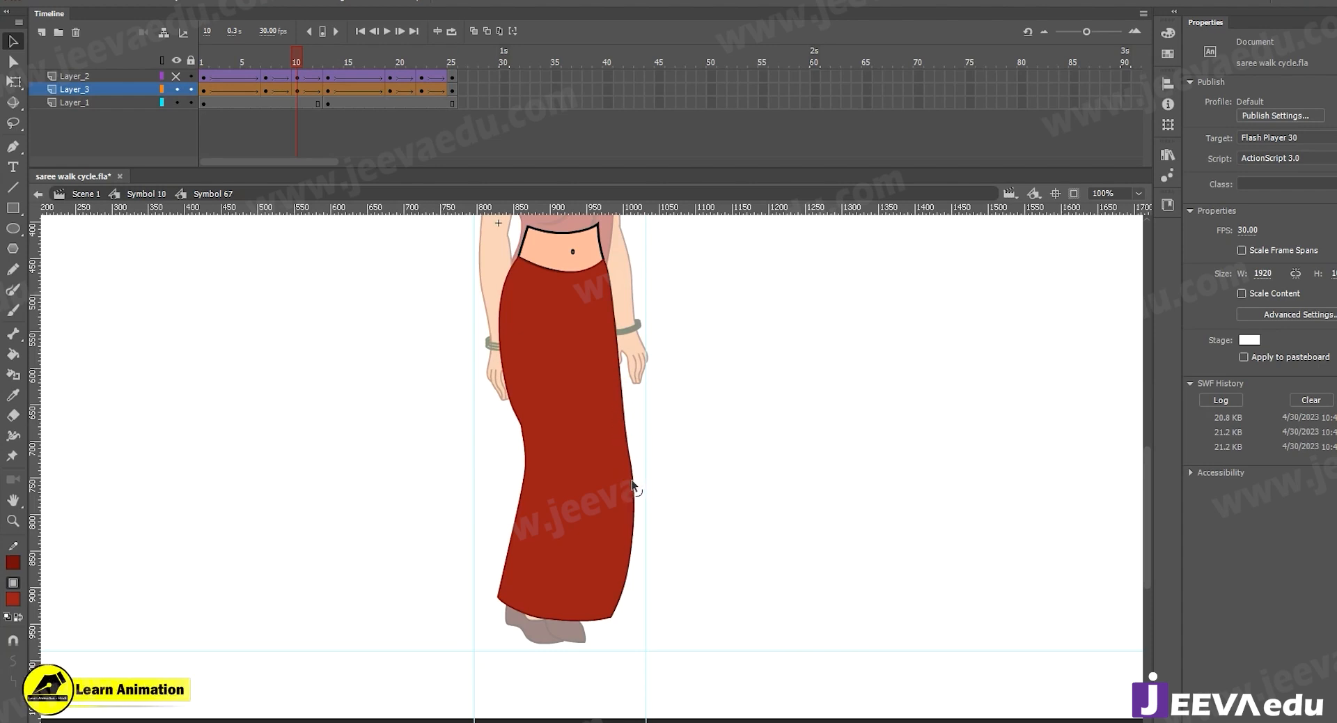
pyautogui.moveTo(612, 618); pyautogui.dragTo(613, 620)
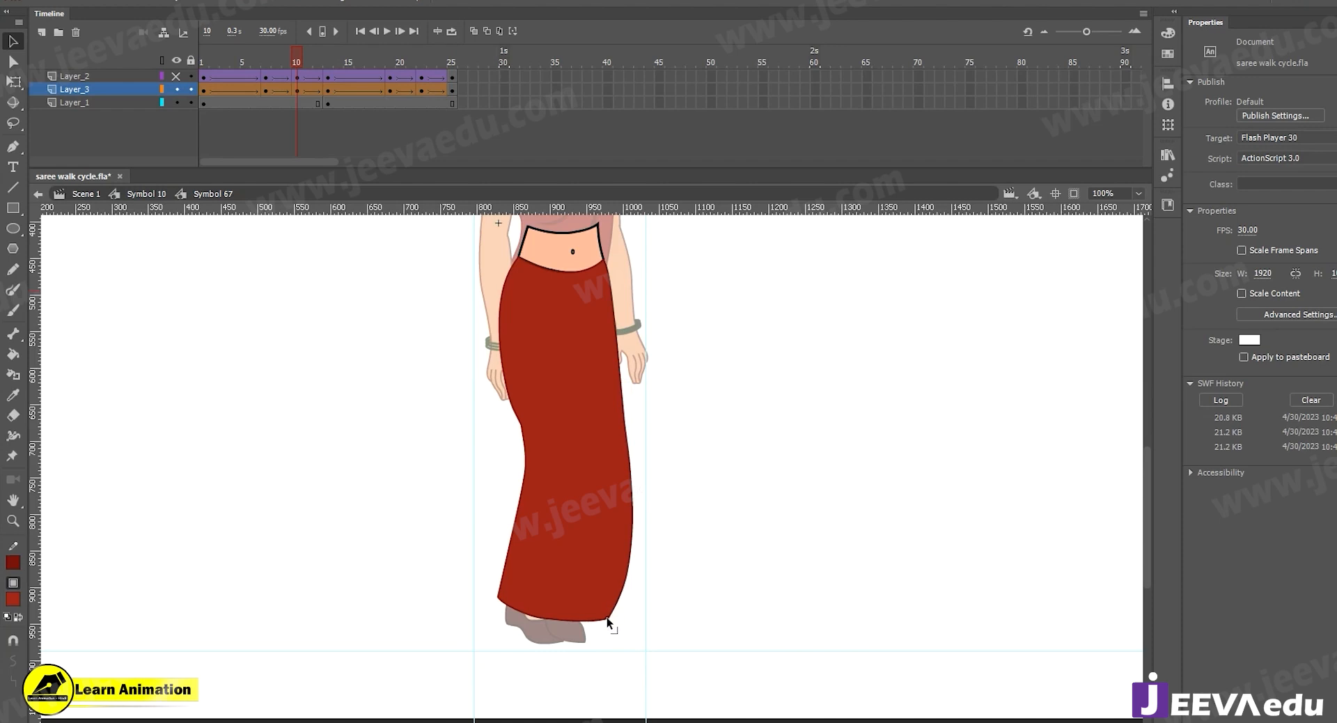
pyautogui.moveTo(628, 571); pyautogui.dragTo(626, 564)
pyautogui.moveTo(315, 52)
pyautogui.mouseDown()
pyautogui.moveTo(277, 64)
pyautogui.moveTo(297, 70)
pyautogui.mouseUp()
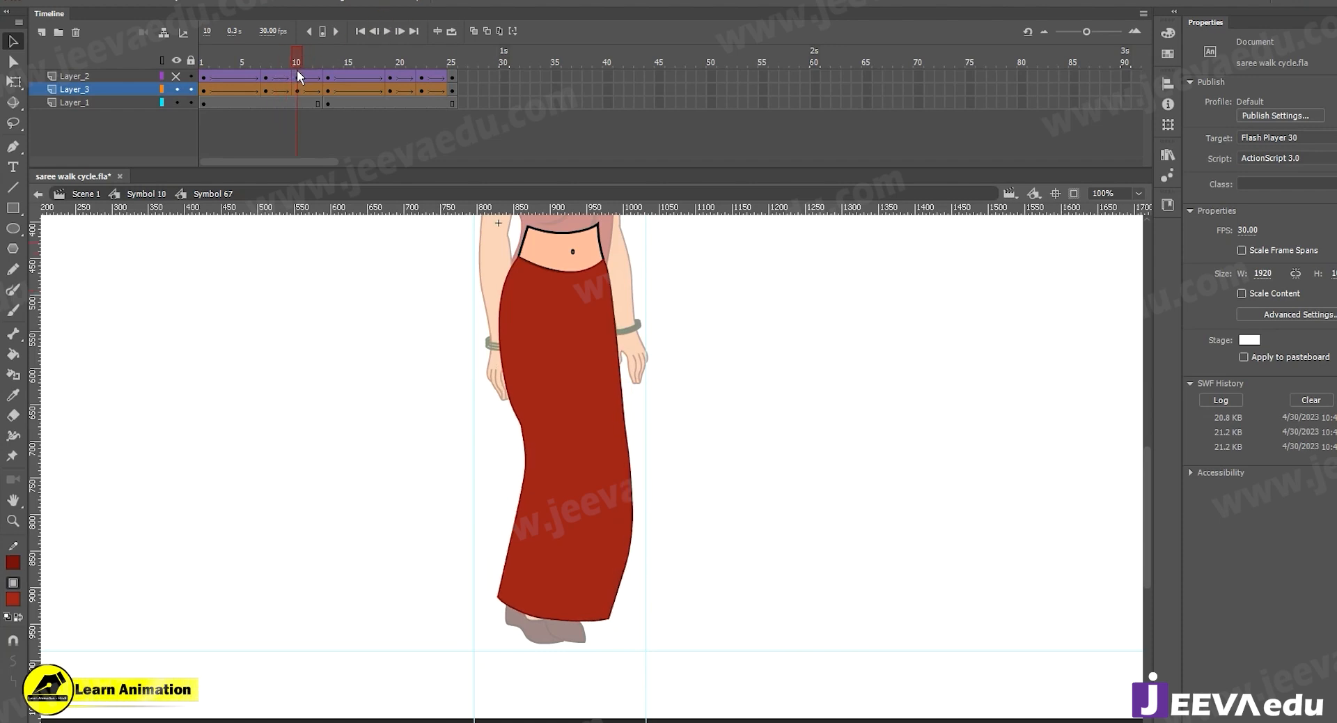
pyautogui.click(176, 75)
pyautogui.moveTo(631, 464); pyautogui.dragTo(634, 465)
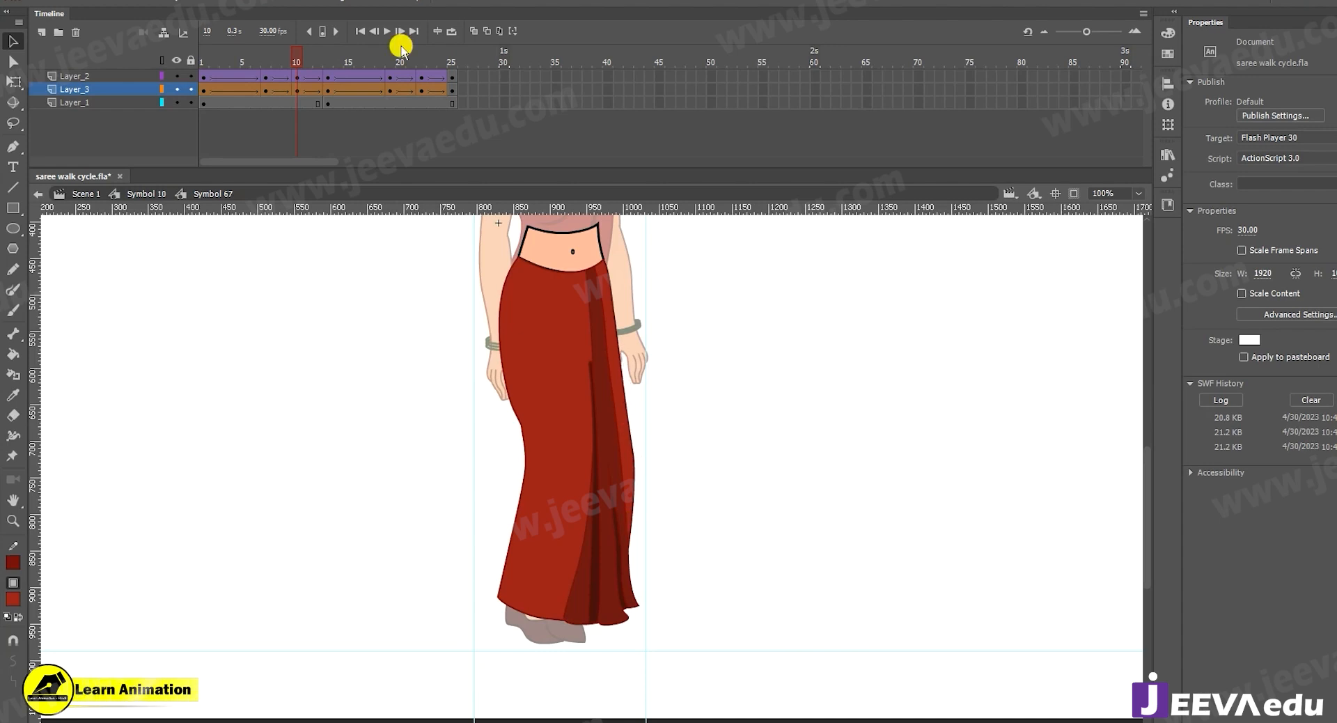
pyautogui.click(288, 63)
pyautogui.moveTo(287, 60)
pyautogui.mouseDown()
pyautogui.moveTo(237, 64)
pyautogui.moveTo(299, 69)
pyautogui.mouseUp()
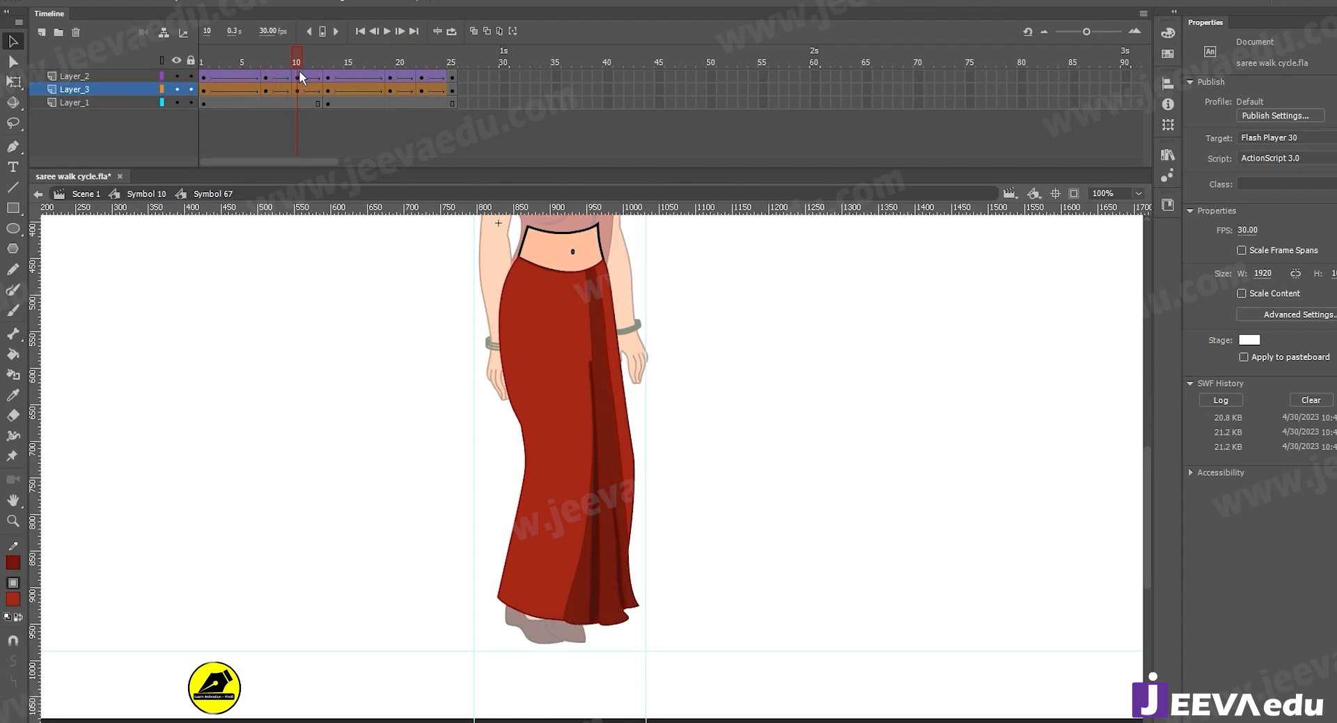
# Copy Layer_3's frame 7 keyframe over frame 19 and its frame 10 keyframe over frame 22, and test the movie
pyautogui.click(268, 90)
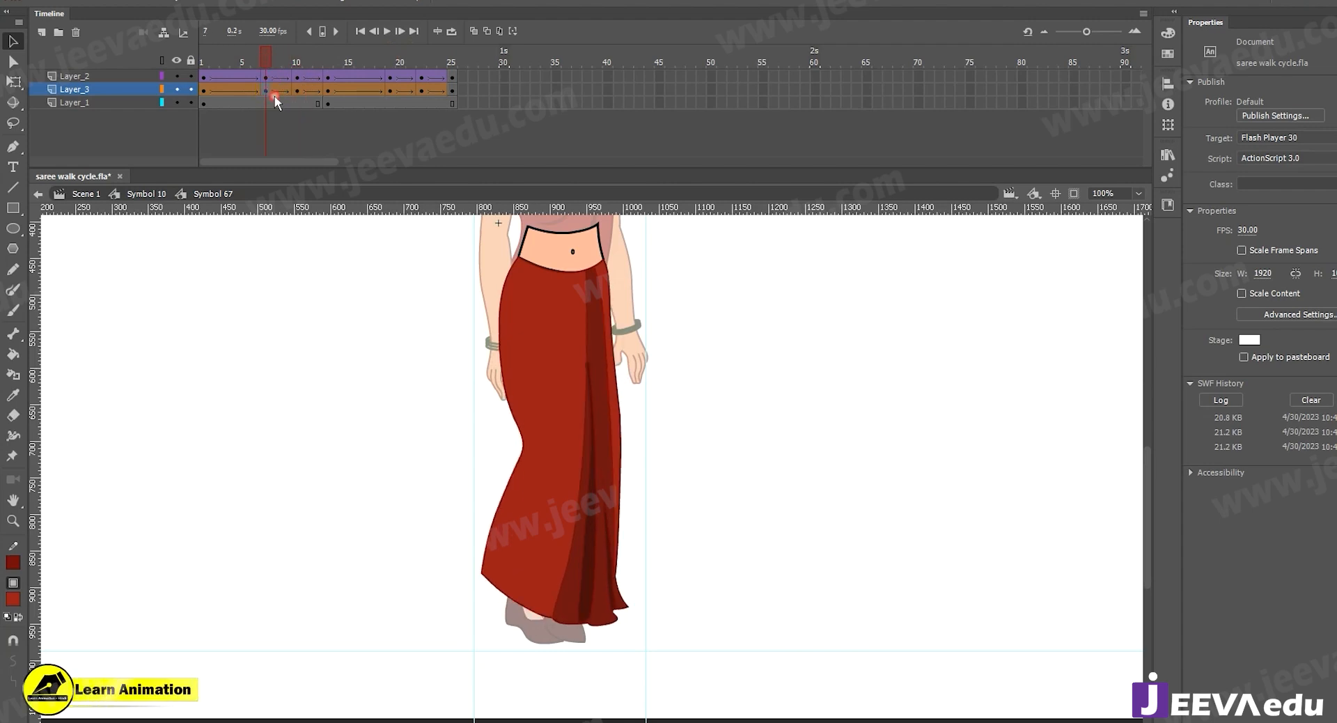
pyautogui.click(392, 90)
pyautogui.click(298, 92)
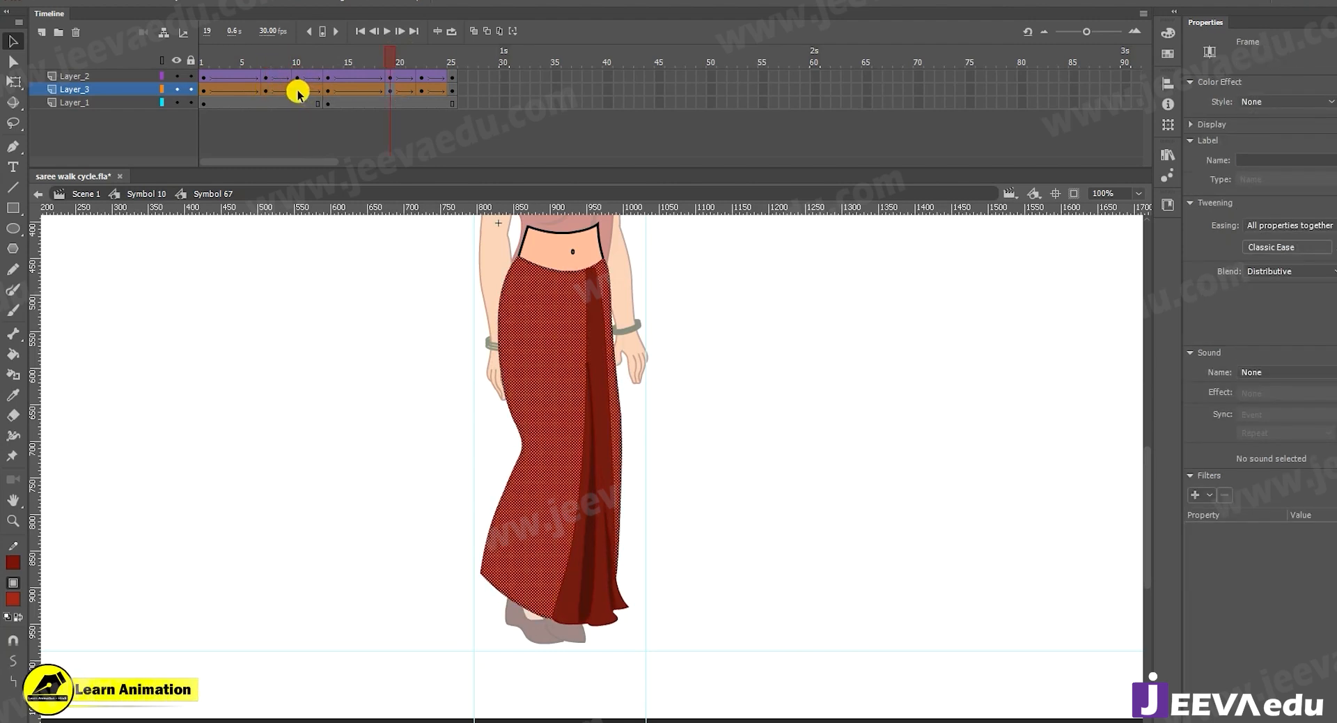
pyautogui.moveTo(297, 90); pyautogui.dragTo(346, 90)
pyautogui.moveTo(423, 60); pyautogui.dragTo(144, 104)
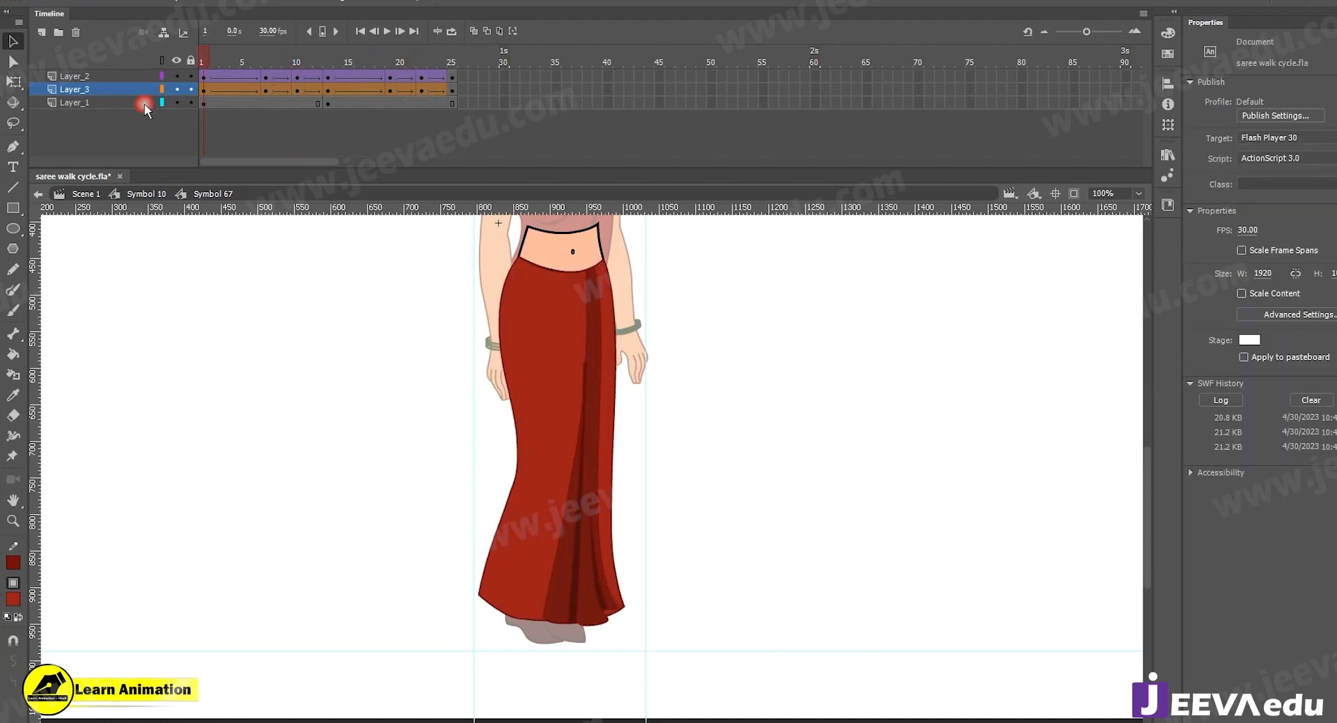
pyautogui.hotkey('ctrl', 'Return')
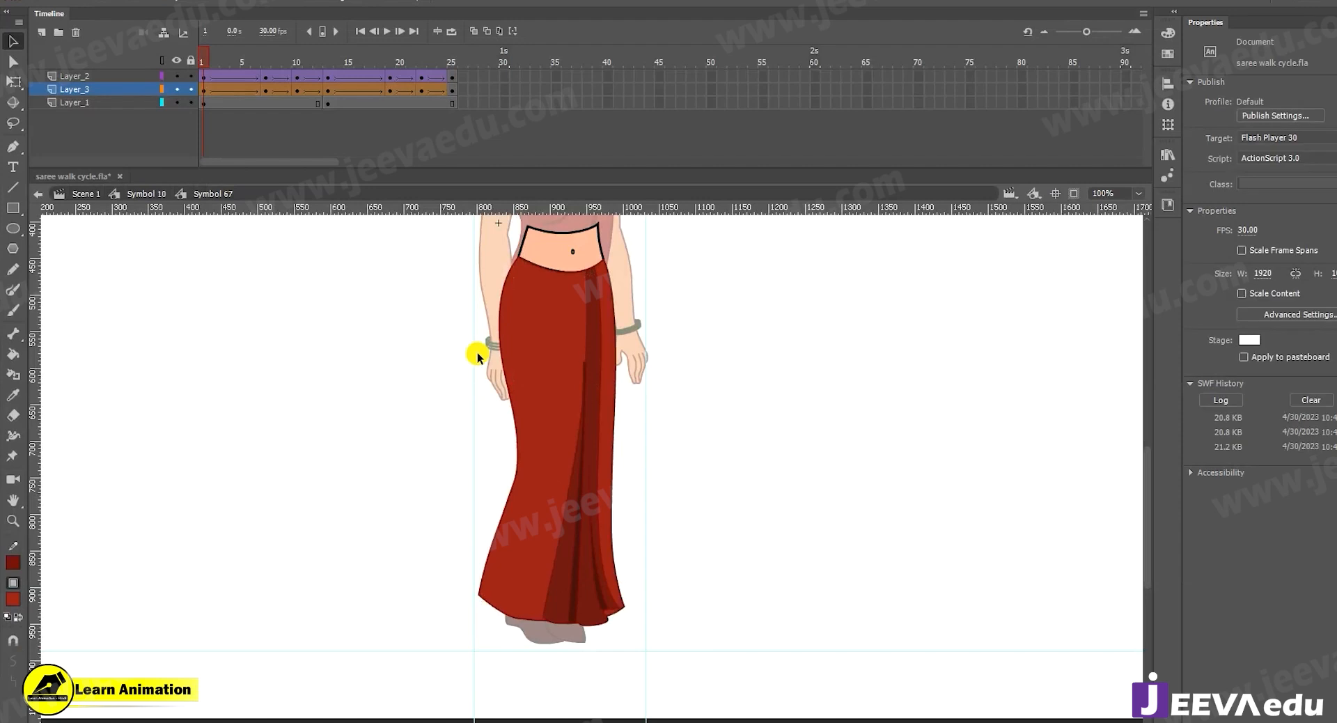
# Reshape the skirt's back edge on Layer_3 at frame 7 into a smoother curve from the knee to the hem
pyautogui.doubleClick(265, 456)
pyautogui.moveTo(265, 57); pyautogui.dragTo(261, 114)
pyautogui.click(482, 470)
pyautogui.doubleClick(508, 530)
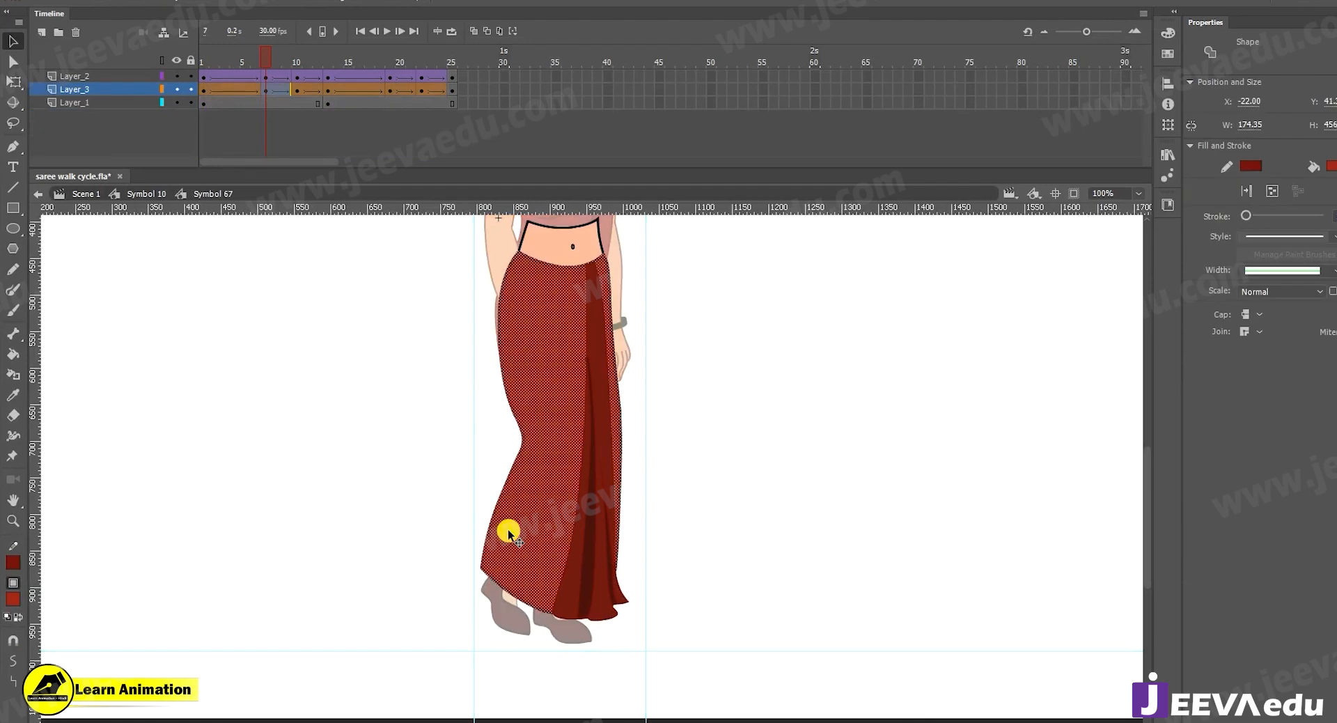
pyautogui.click(429, 524)
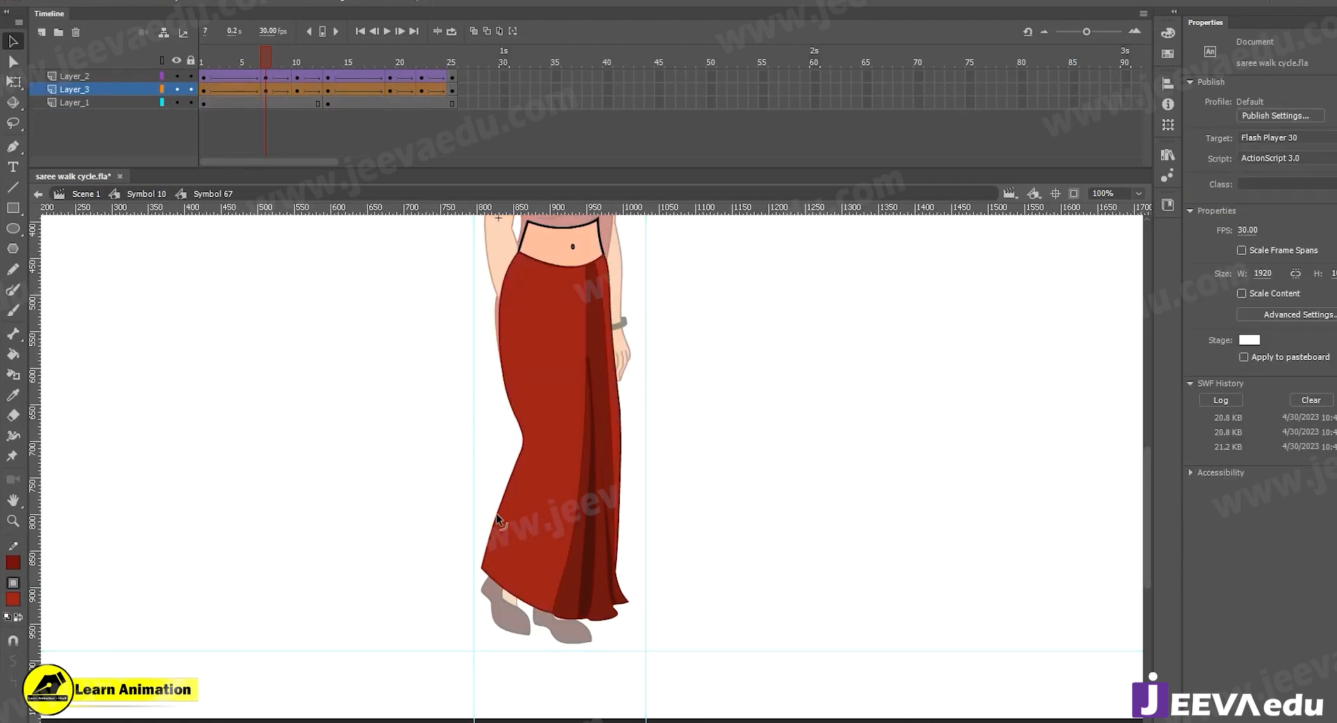
pyautogui.moveTo(495, 513); pyautogui.dragTo(481, 567)
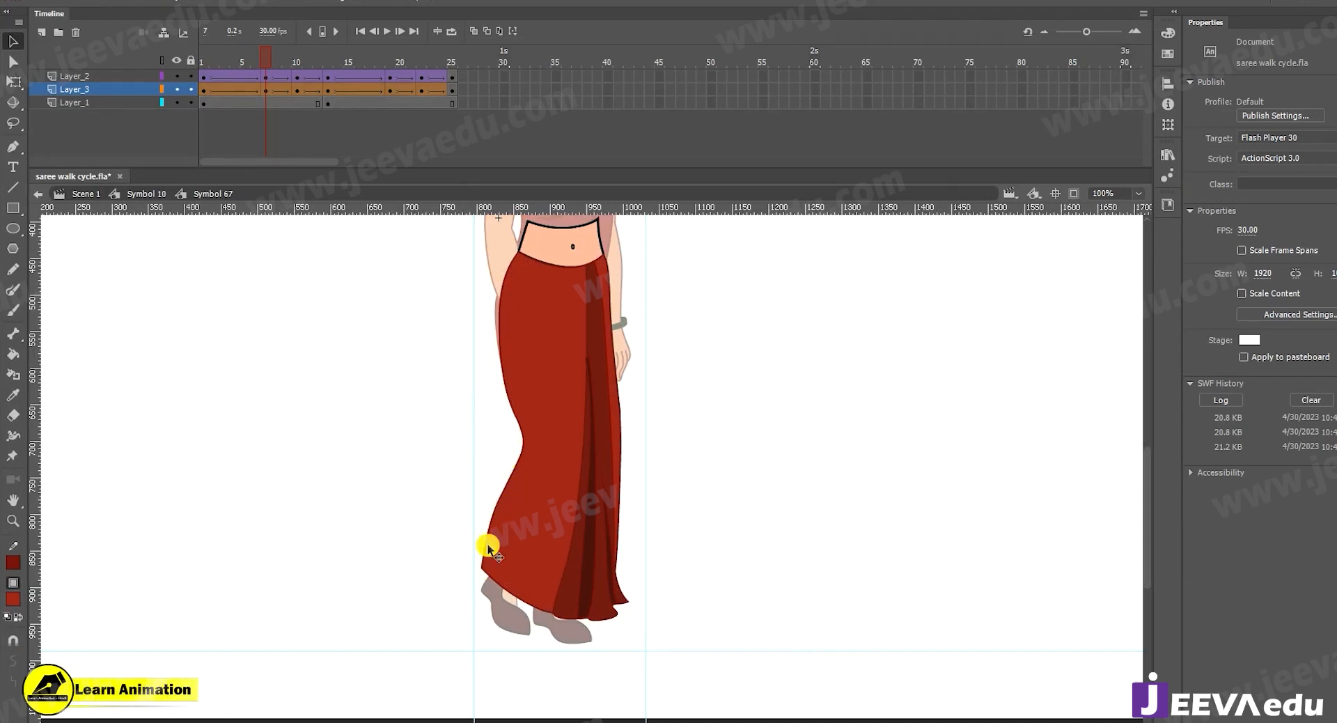
# Replace the skirt keyframe at frame 19 on Layer_3 with a copy of frame 7, and test the movie
pyautogui.moveTo(265, 87); pyautogui.dragTo(391, 90)
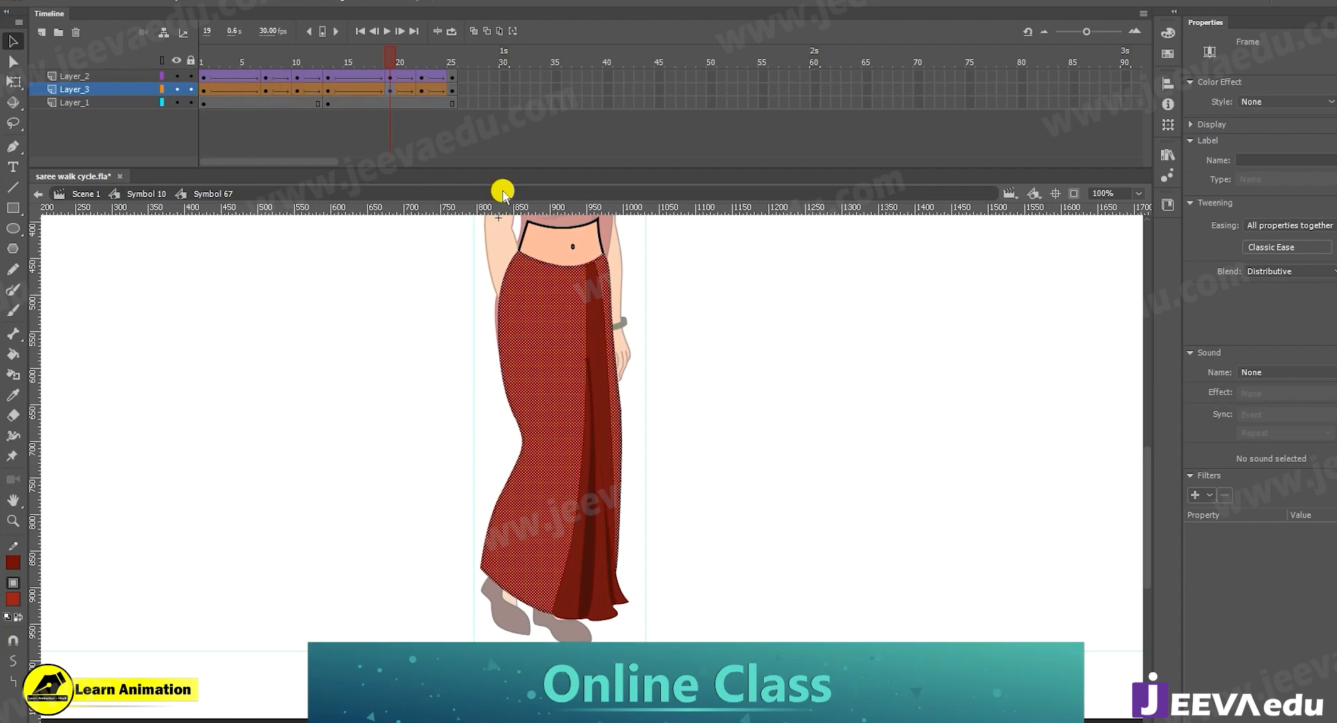
pyautogui.hotkey('ctrl', 'Return')
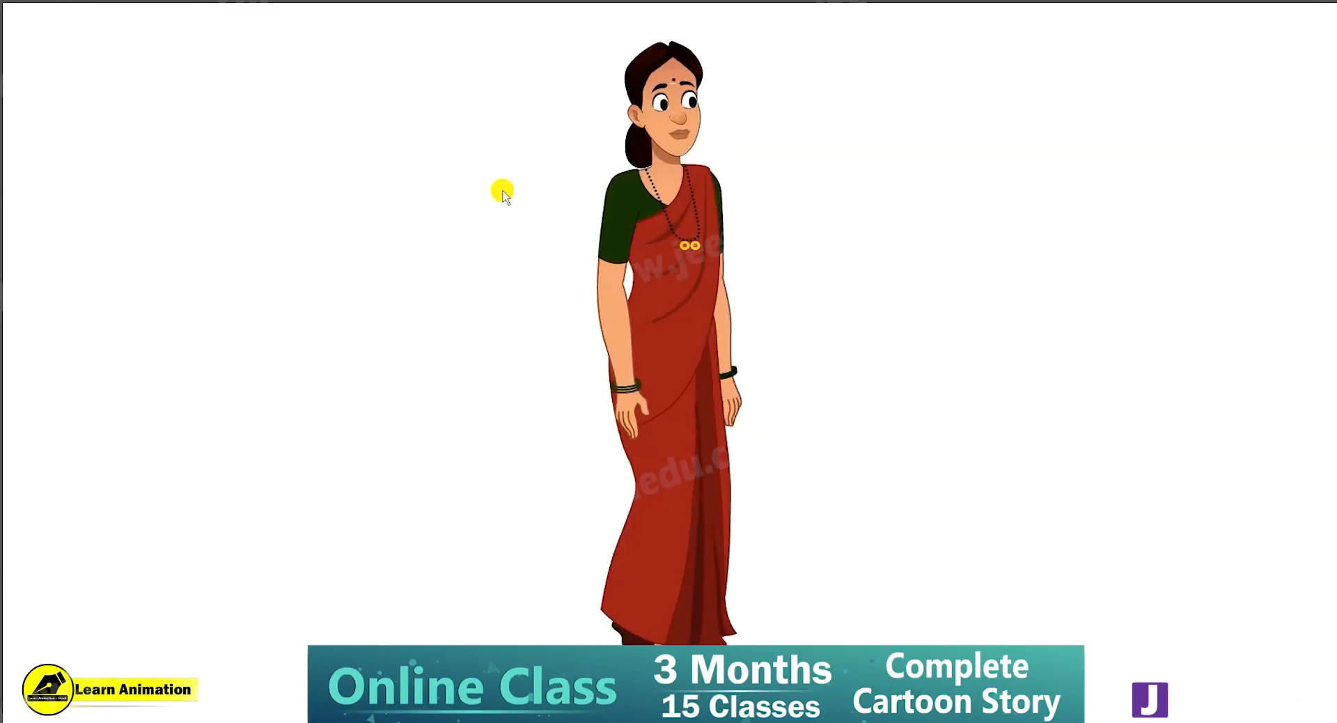